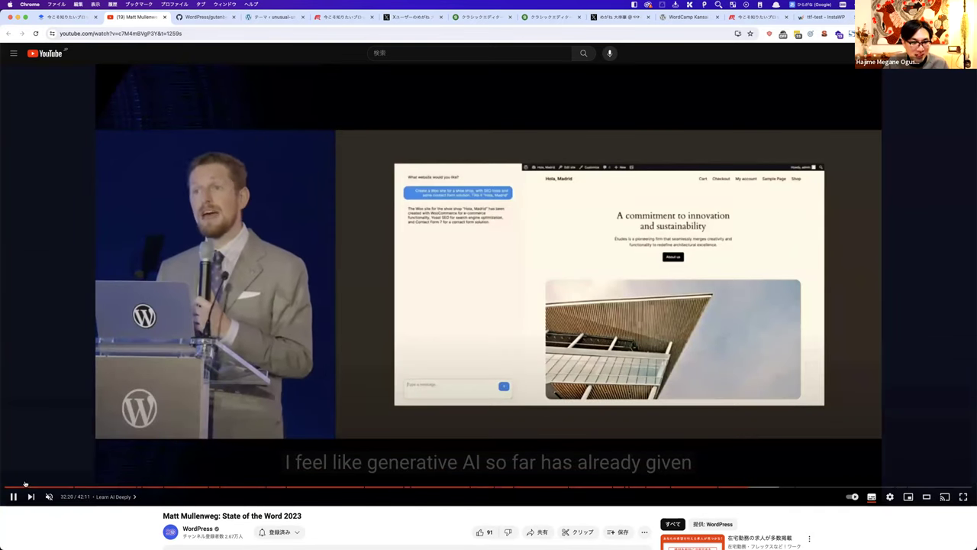
Step: Pause the talk video and open the State of the Word 2023 link about easier-to-use patterns (t=1331) from the workshop notes
click(107, 187)
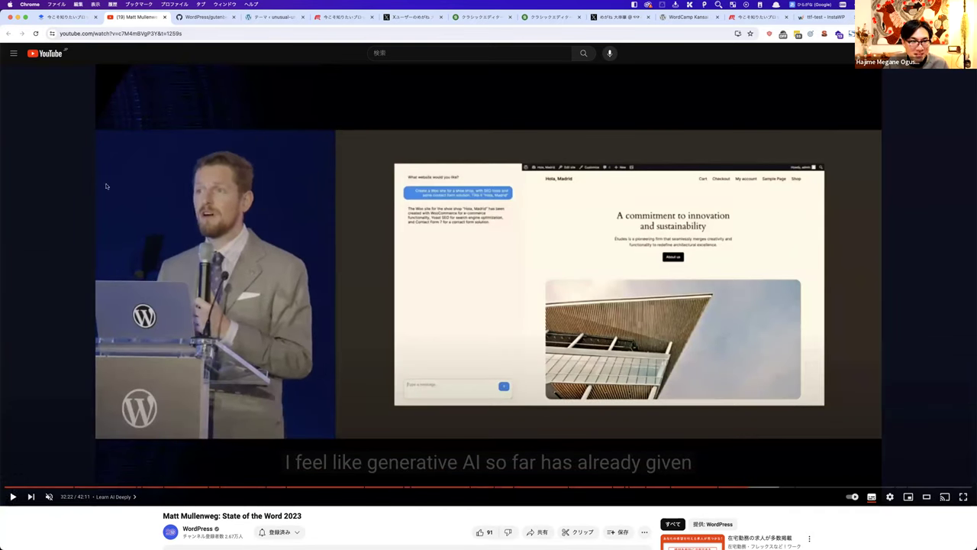
click(67, 17)
scroll(293, 361, down, 1)
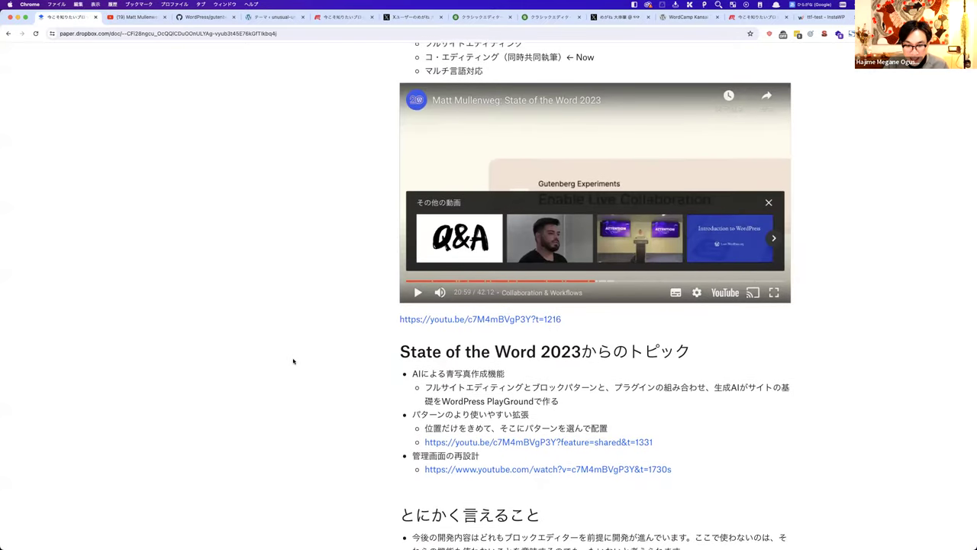
click(507, 443)
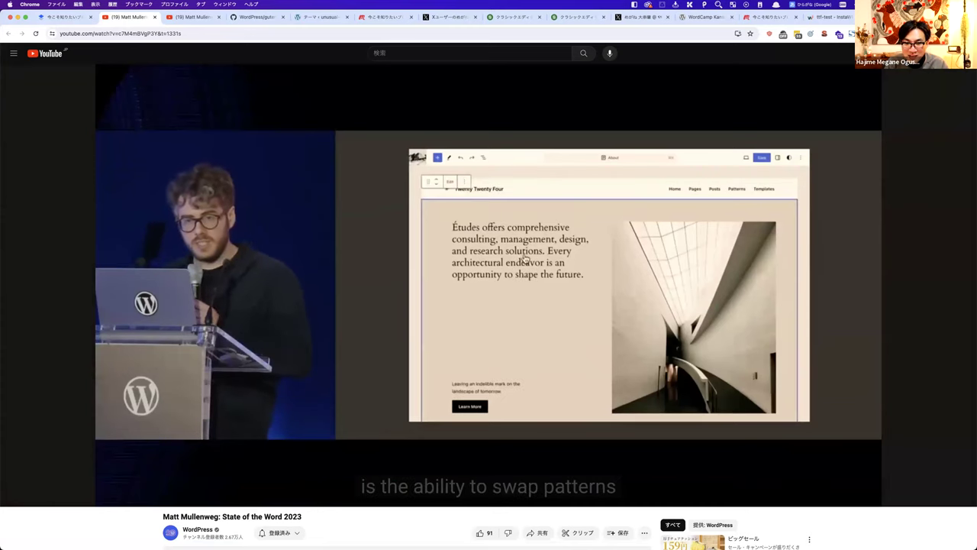
Step: Play the pattern-swapping demo in the State of the Word 2023 video in short stretches, pausing to explain each part
click(384, 417)
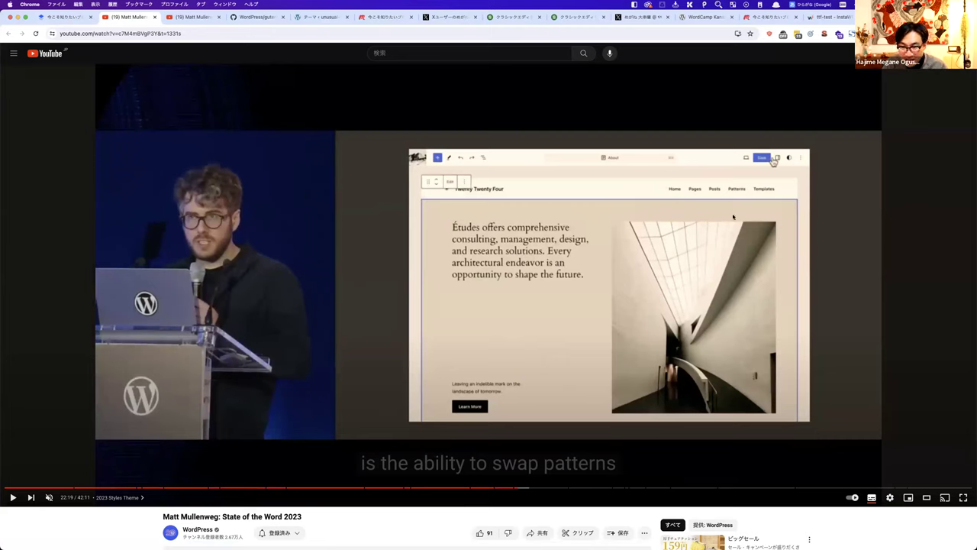
click(580, 340)
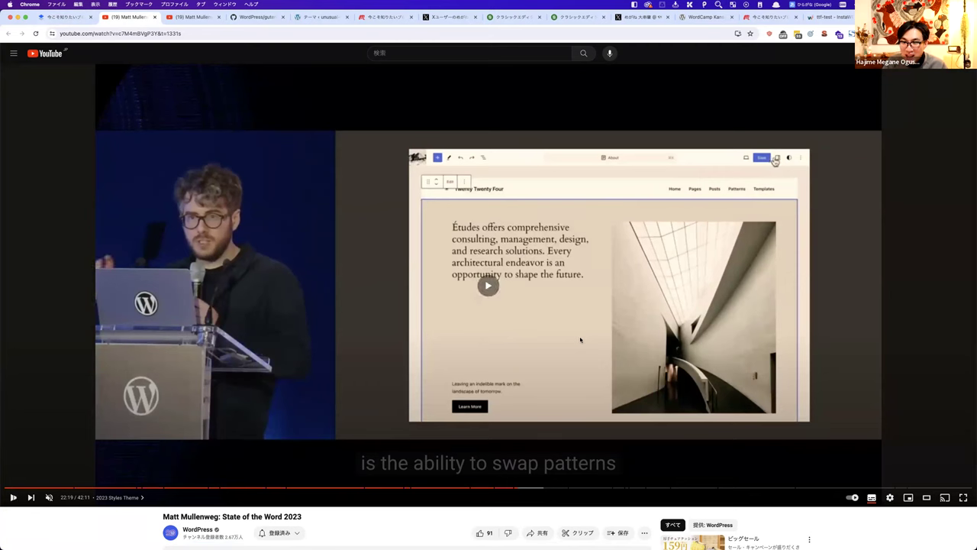
click(580, 340)
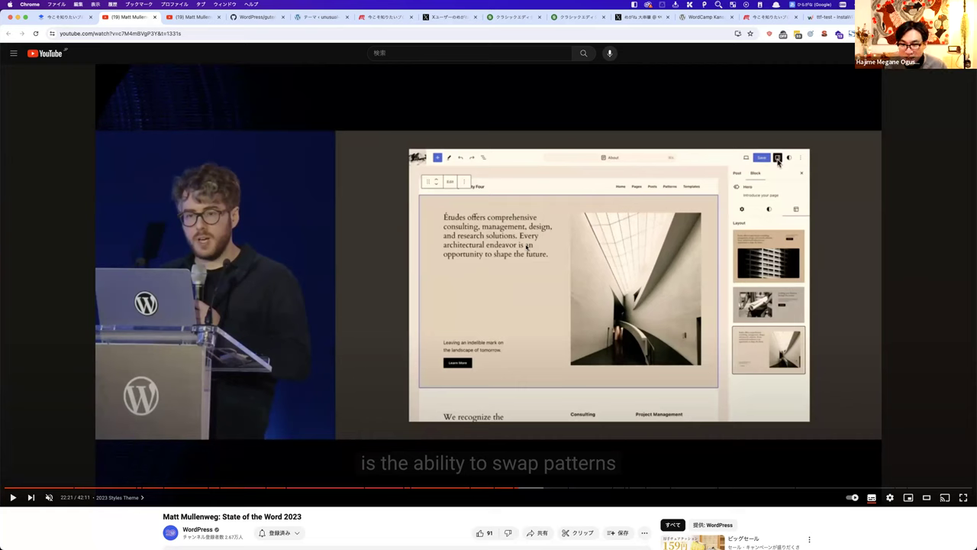
key(space)
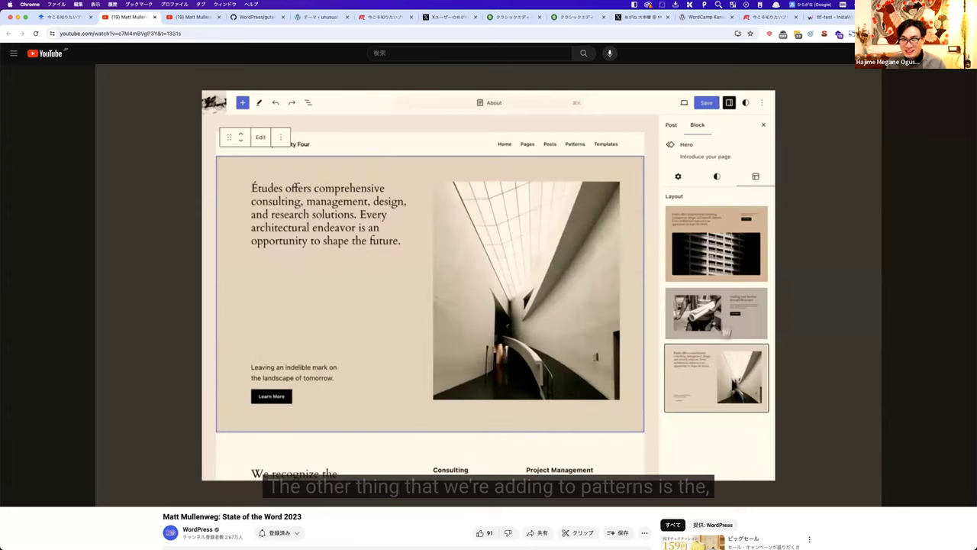
click(169, 253)
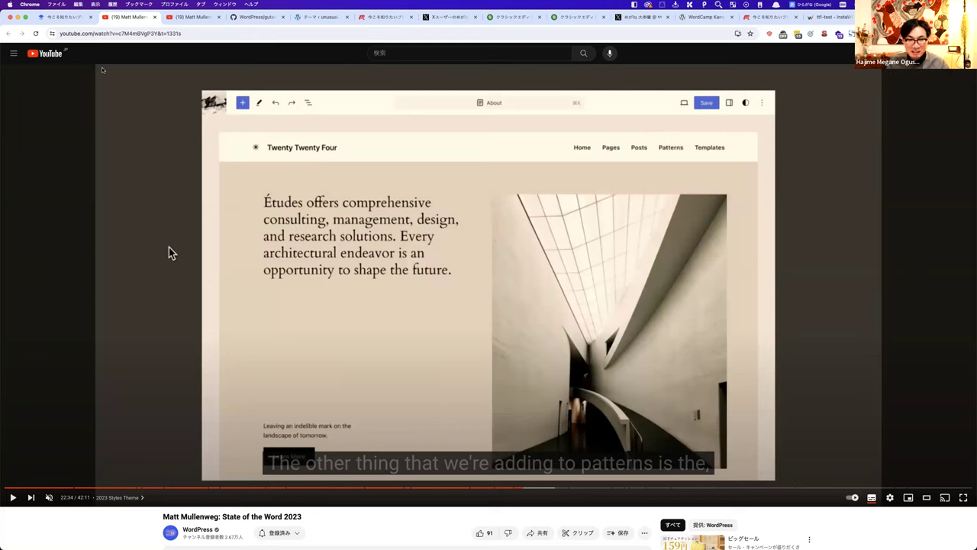
Step: Open the admin redesign link (t=1730s) from the workshop notes and pause the video on the new admin design
click(76, 17)
scroll(497, 428, down, 1)
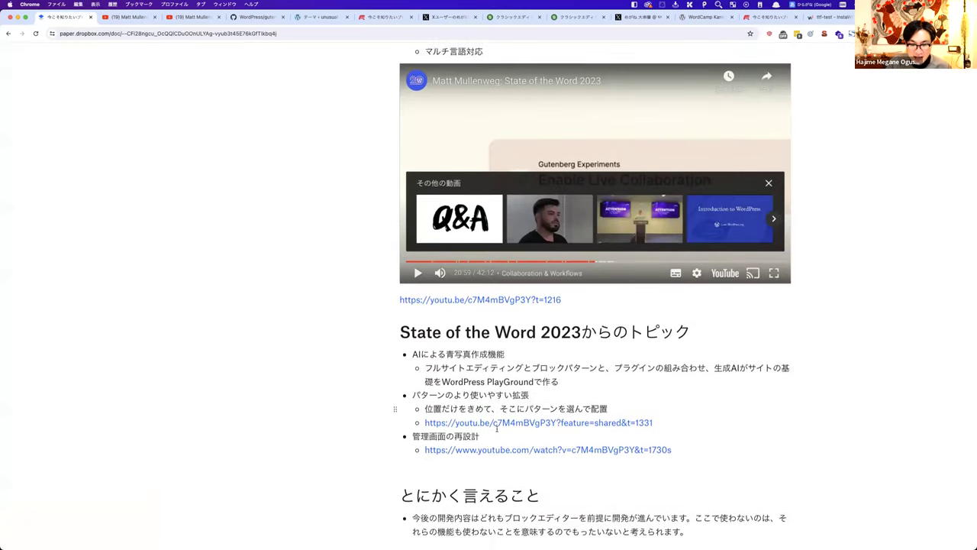
click(477, 421)
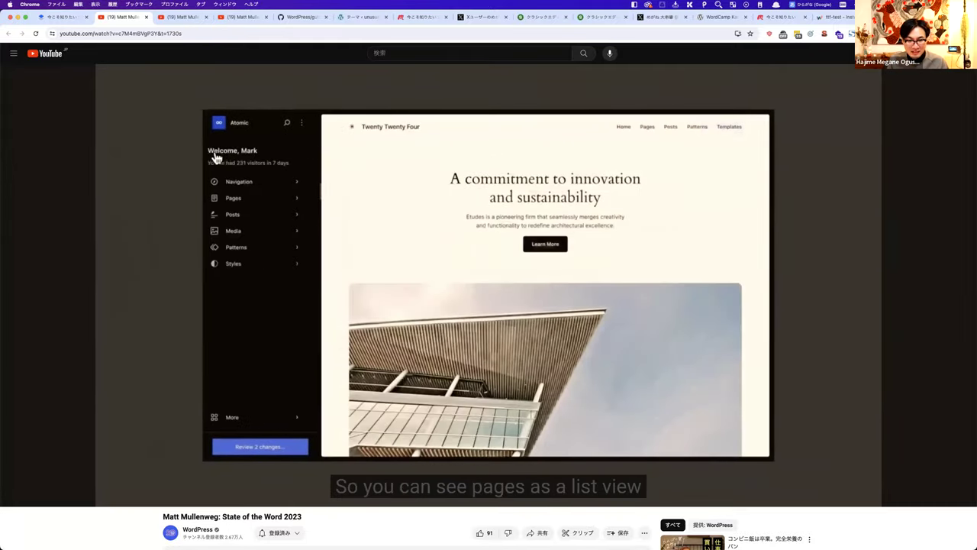
click(468, 195)
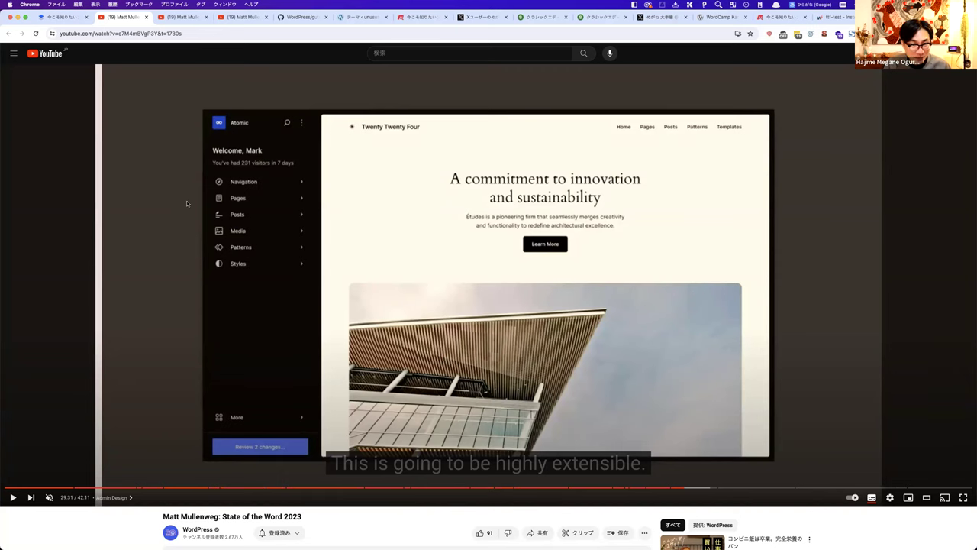
Step: Return to the workshop notes, enlarge the text, and highlight ブロックエディター in the とにかく言えること section
click(62, 16)
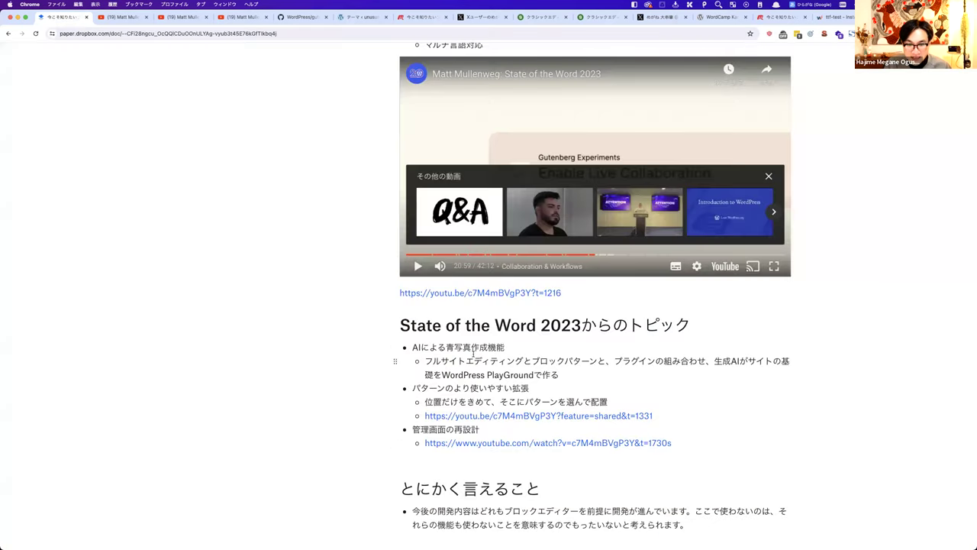
scroll(474, 353, down, 1)
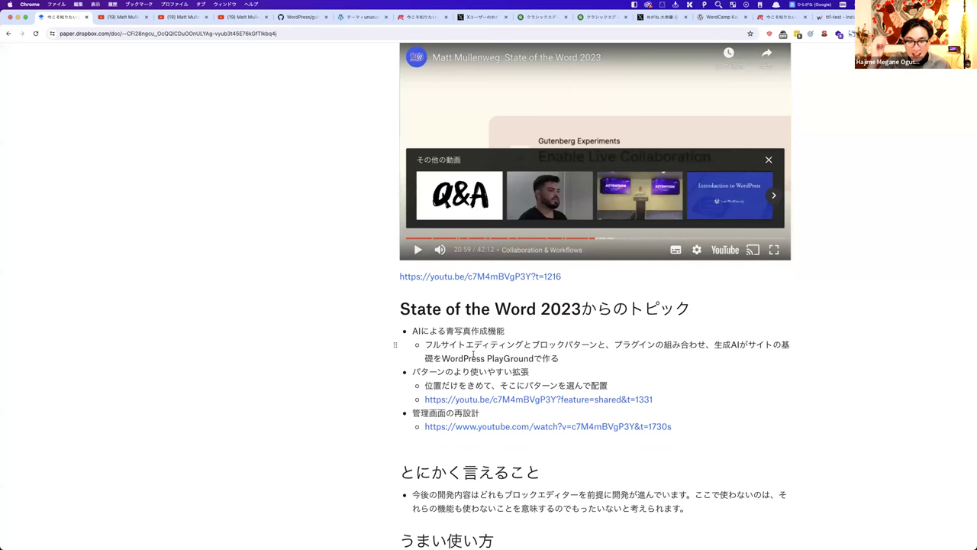
scroll(473, 356, down, 3)
key(super+plus)
scroll(626, 309, up, 5)
scroll(489, 305, down, 4)
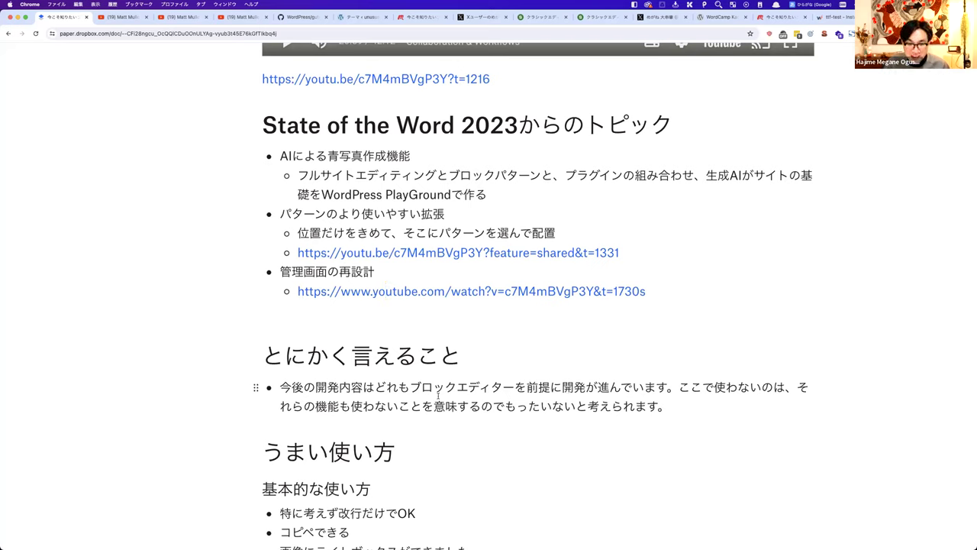
drag(410, 387, 515, 389)
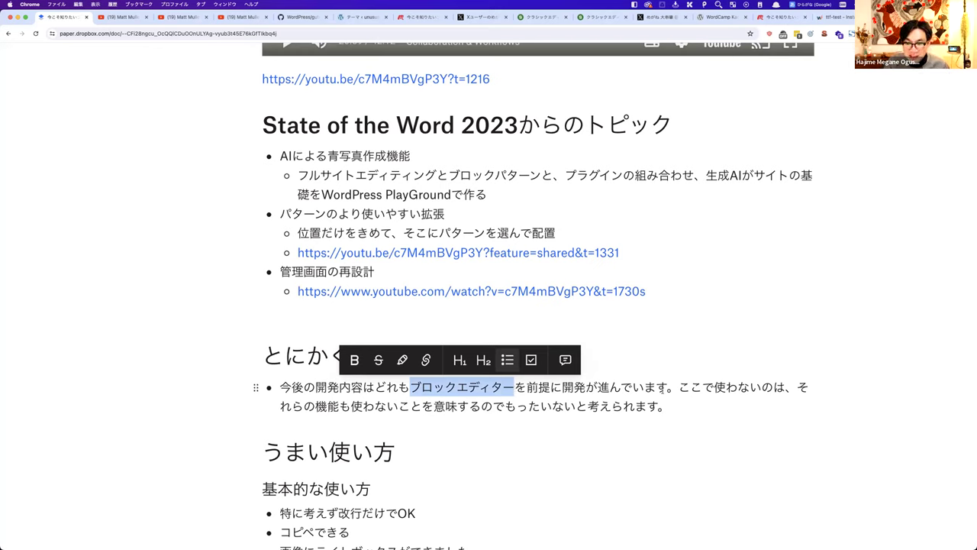
click(678, 387)
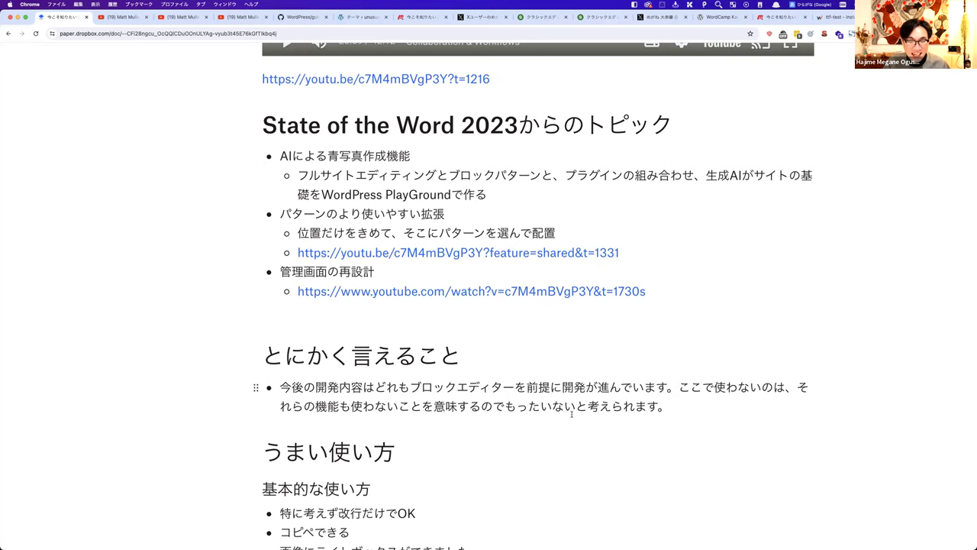
Step: Check the Slido poll on classic versus block editor use and the event's audience Q&A for questions
scroll(572, 414, up, 3)
scroll(571, 413, down, 5)
scroll(614, 412, up, 5)
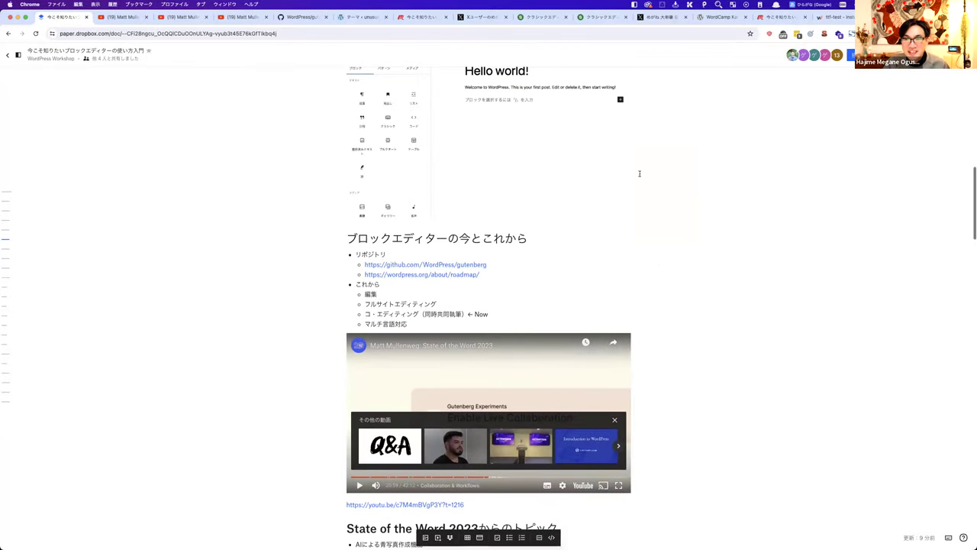
click(598, 21)
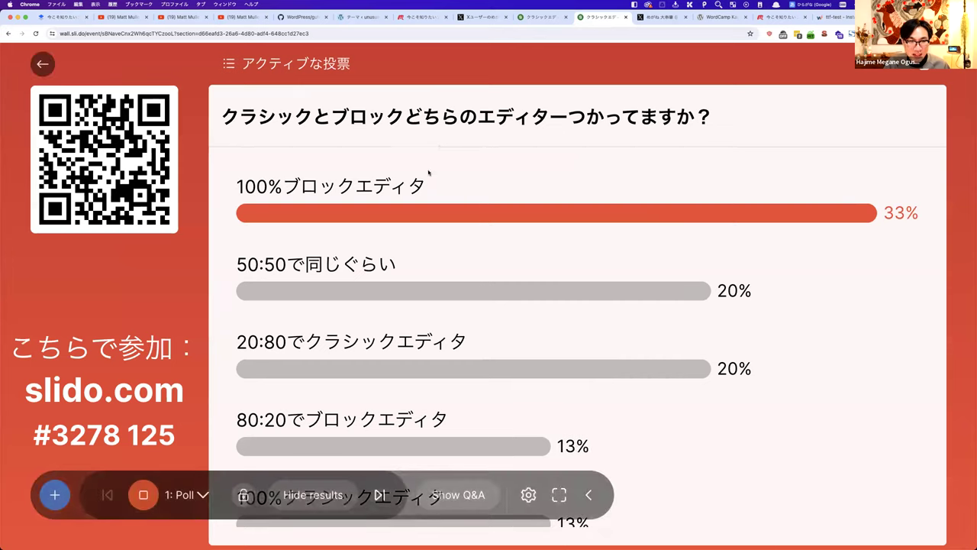
click(537, 19)
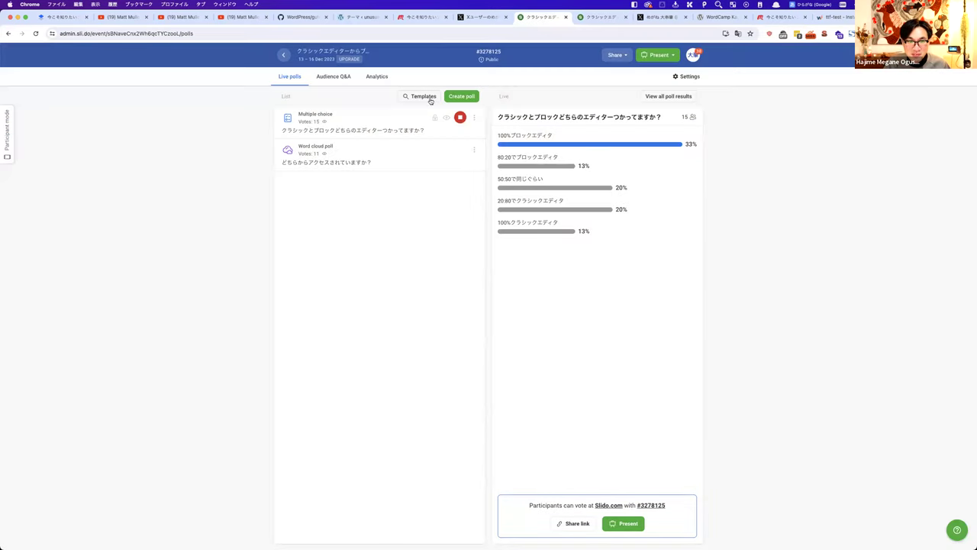
click(330, 79)
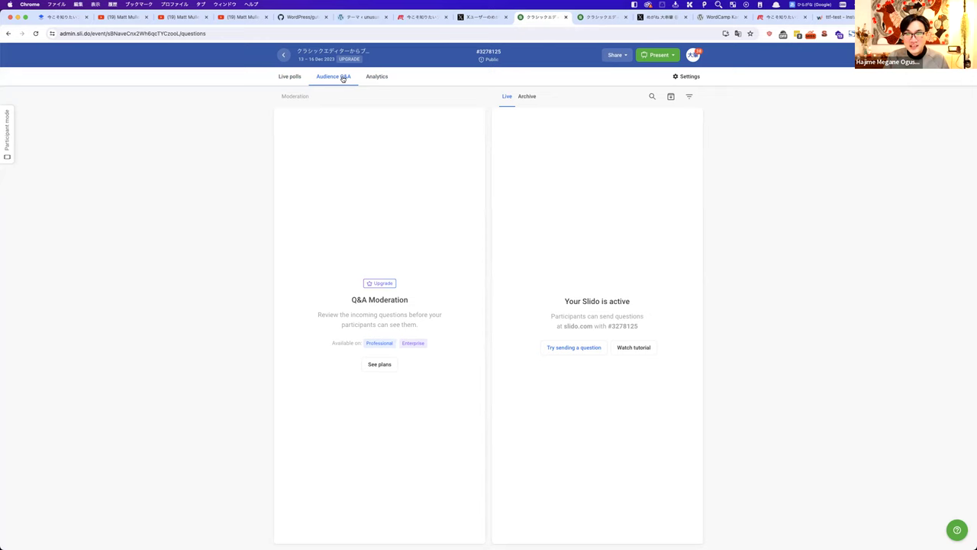
click(581, 18)
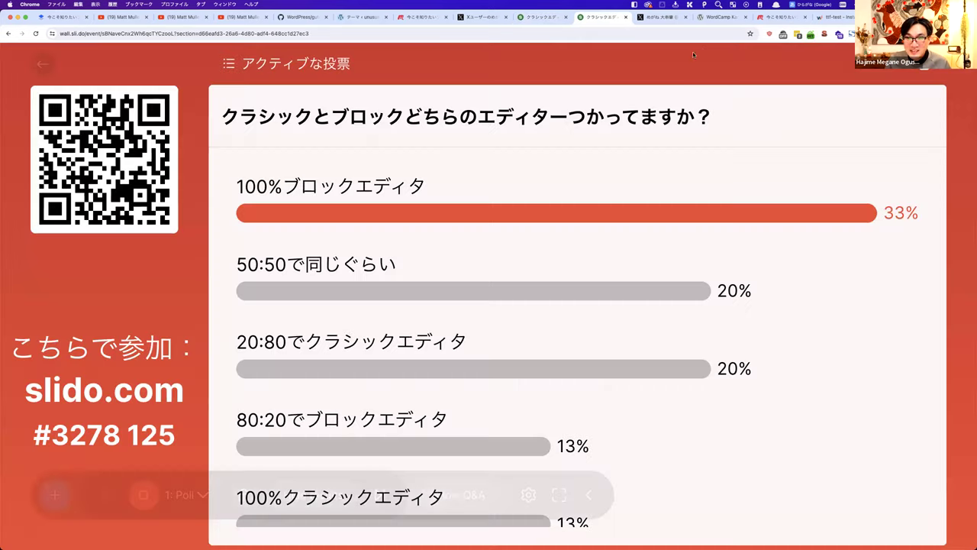
key(ctrl+shift+Tab)
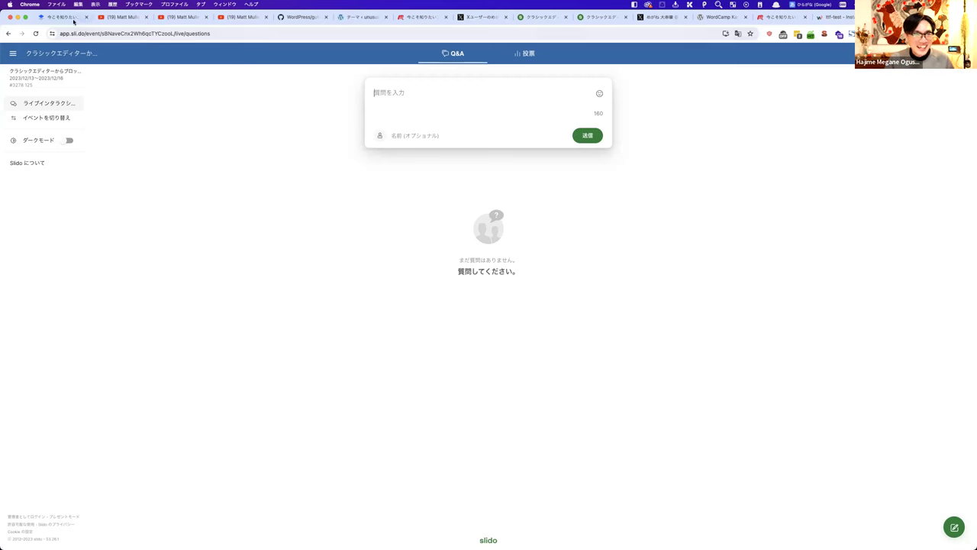
Step: Return to the workshop notes and show the うまい使い方 section with enlarged text
click(73, 21)
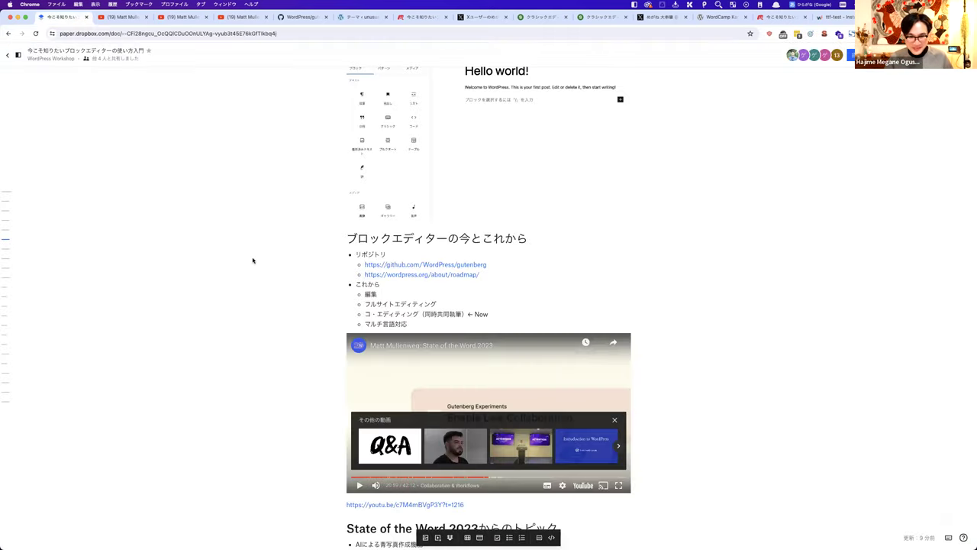
scroll(253, 260, down, 3)
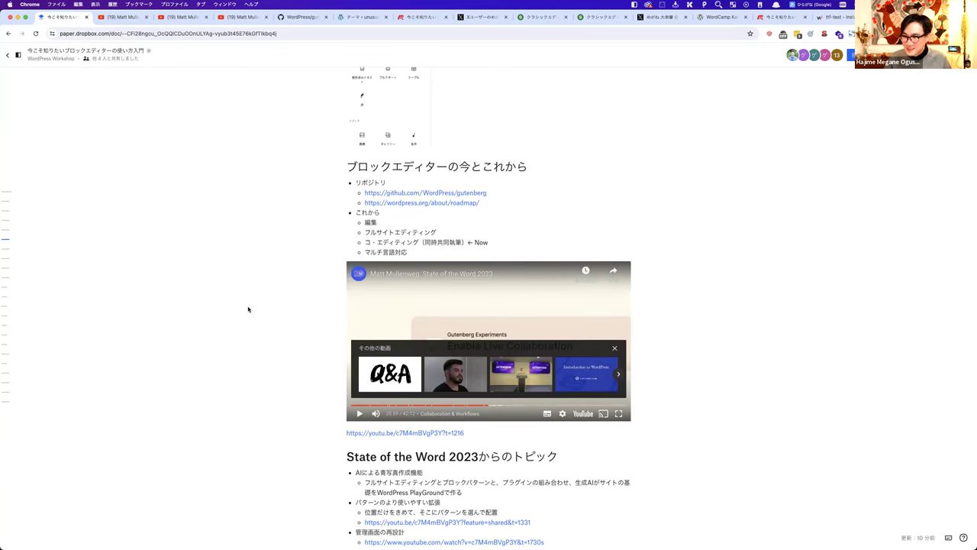
scroll(248, 309, down, 10)
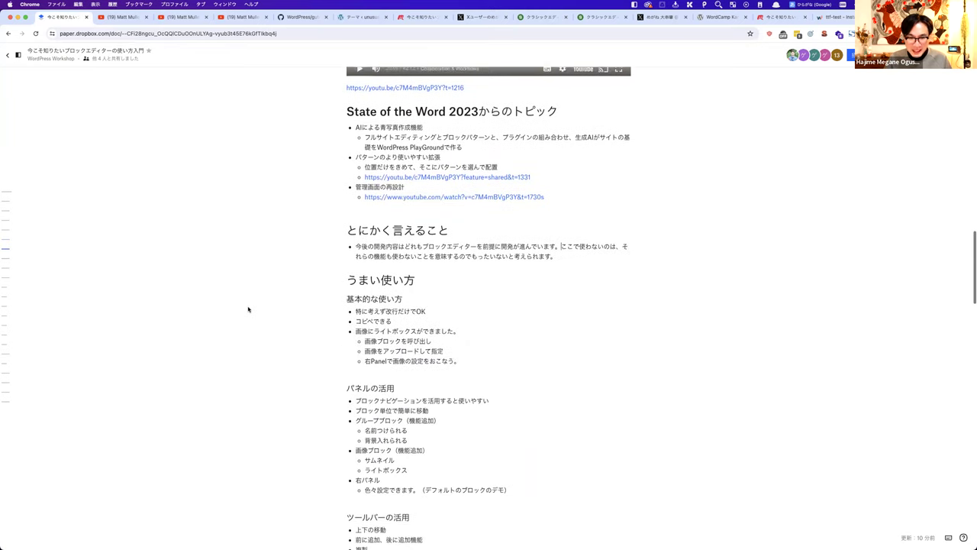
key(super+equal)
key(super+equal)
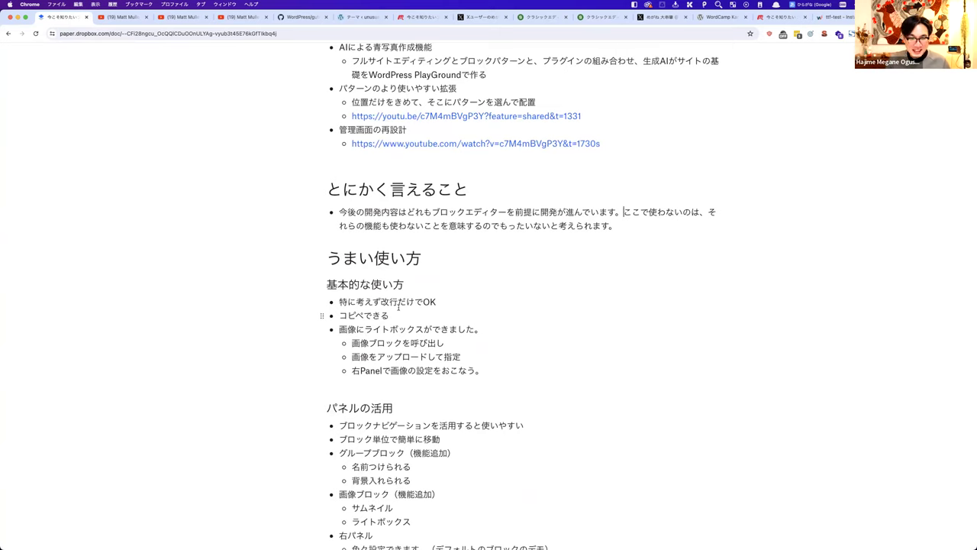
Step: Show the practice-site link under 一緒に作業されたい場合 in the notes and return to the うまい使い方 section
scroll(397, 306, up, 20)
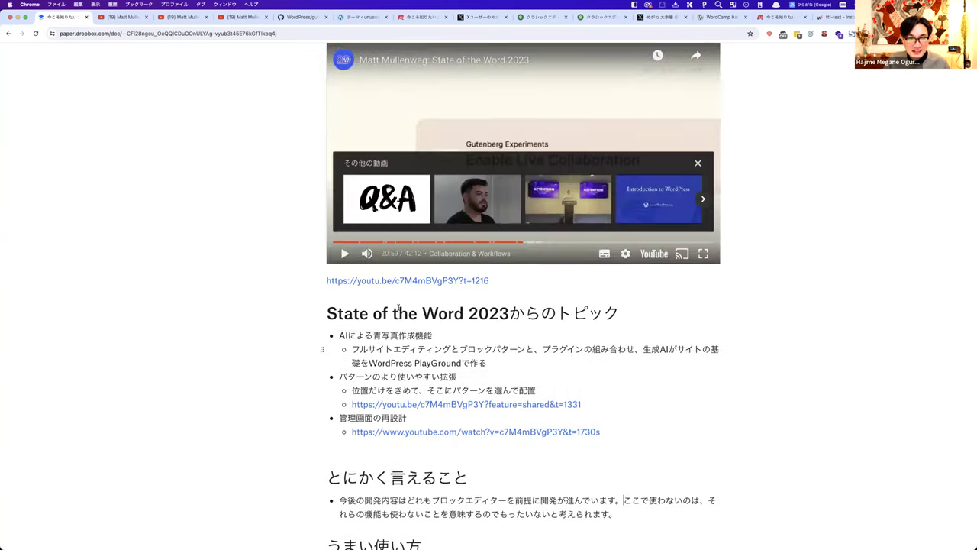
click(332, 38)
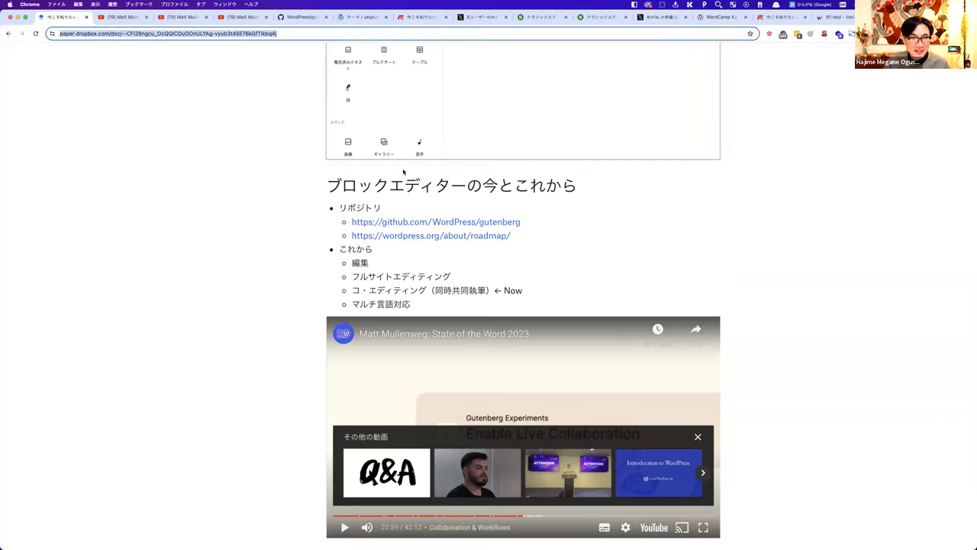
scroll(421, 206, up, 15)
scroll(421, 207, up, 2)
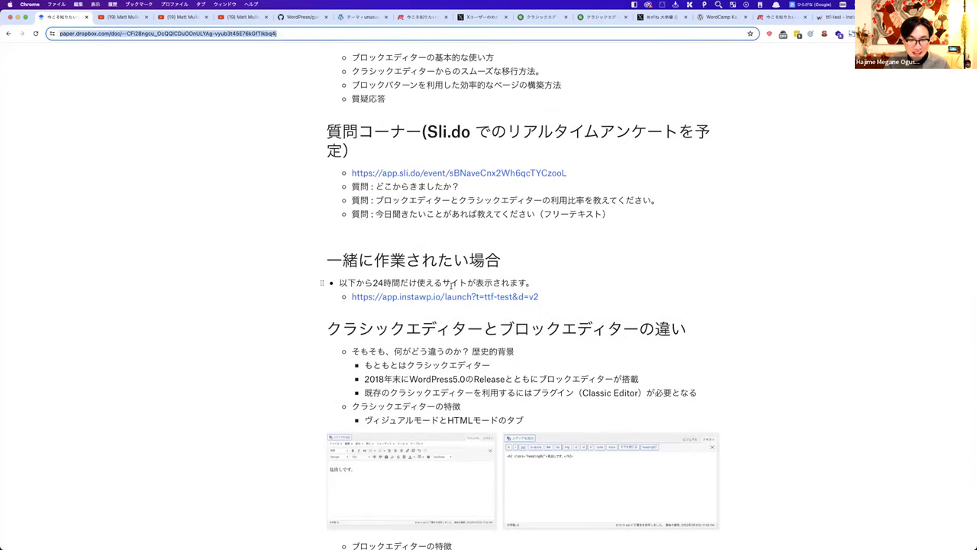
scroll(466, 298, up, 3)
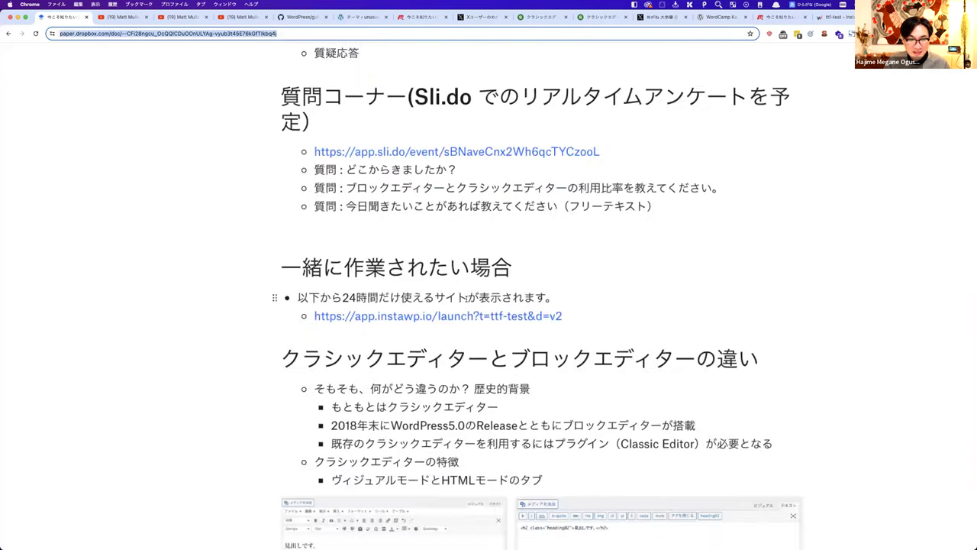
scroll(470, 357, down, 3)
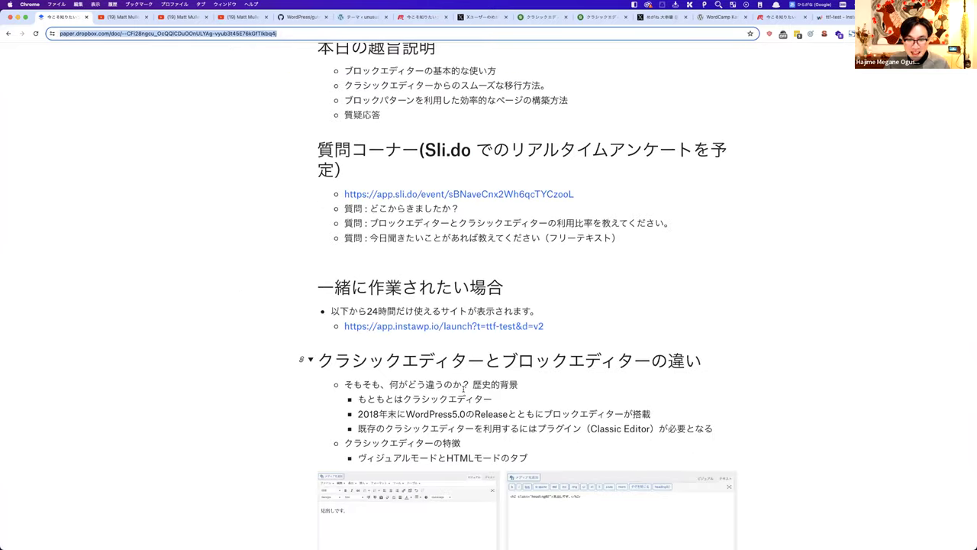
scroll(465, 374, down, 10)
scroll(463, 392, down, 3)
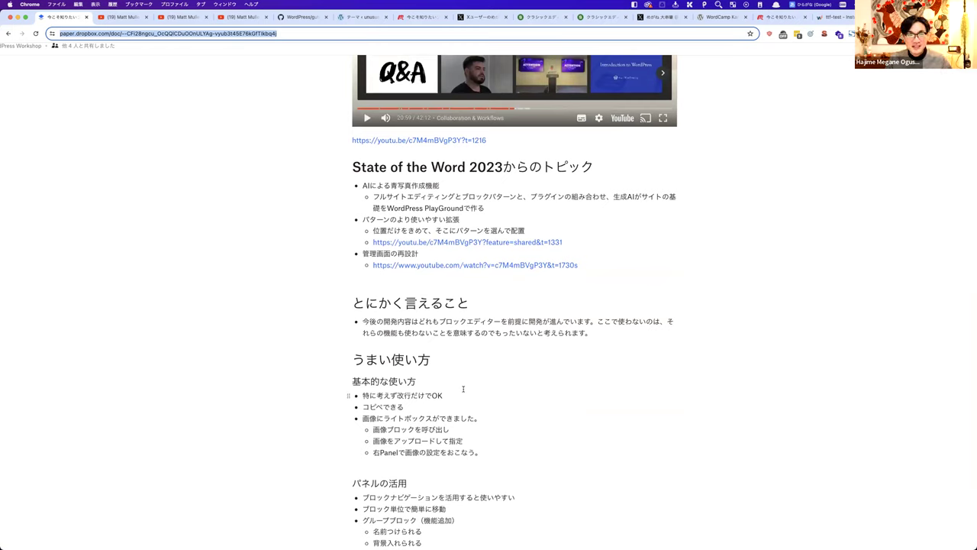
Step: Switch to the classic-block WordPress admin, open the list of posts, and fit its window to the left half of the screen
key(super+Tab)
key(super+Tab)
key(super+Tab)
key(super+Tab)
key(super+Tab)
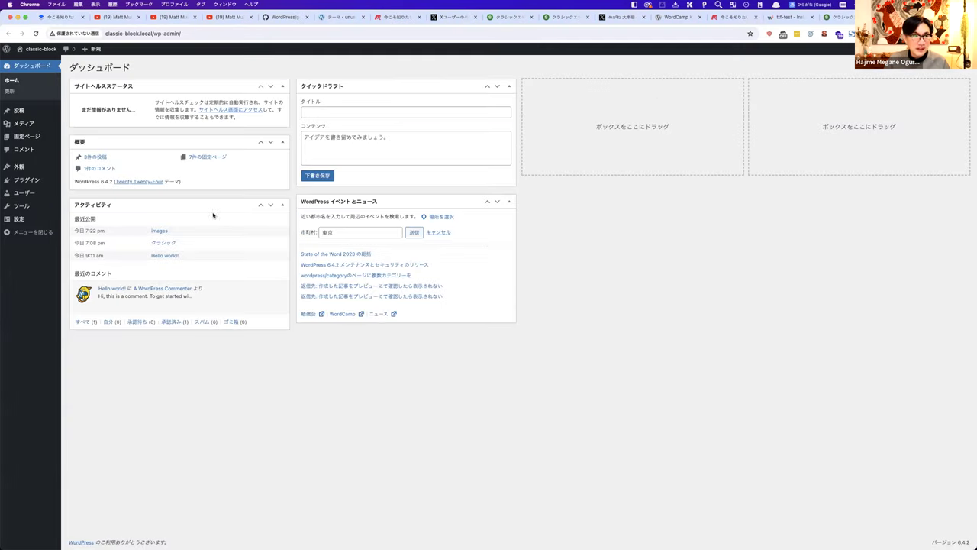
click(32, 113)
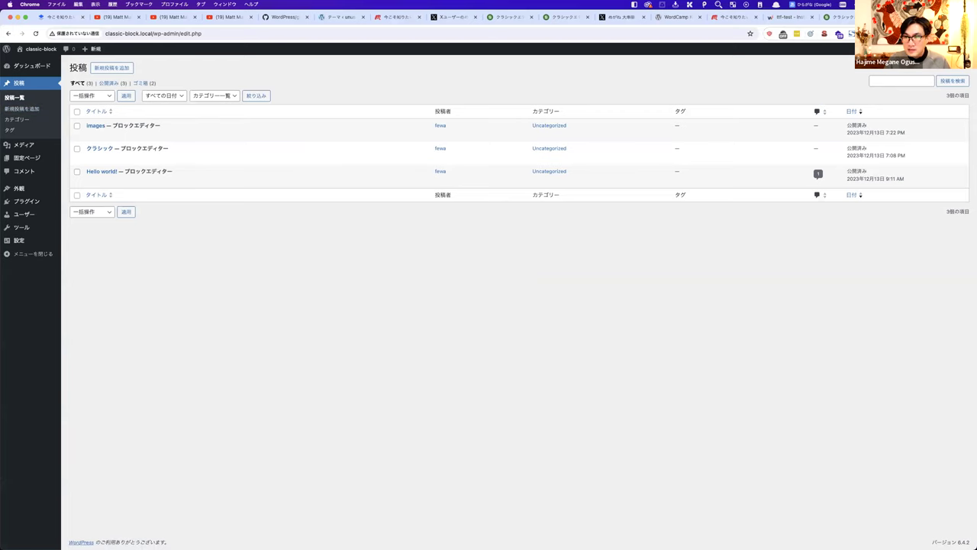
key(ctrl+alt+Left)
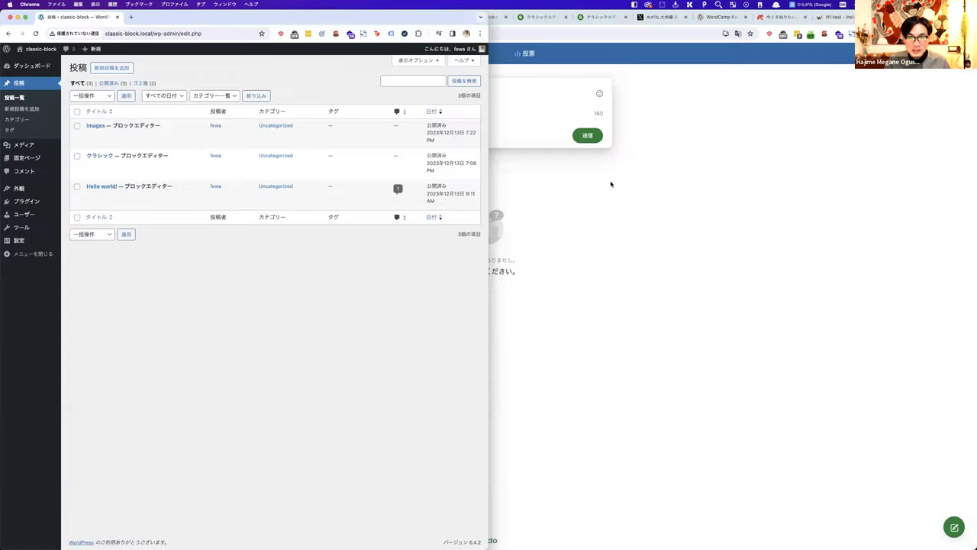
Step: Bring the workshop notes window to the right half of the screen with the うまい使い方 section in view, beside the list of posts
click(616, 174)
key(ctrl+alt+Right)
click(535, 21)
scroll(643, 335, down, 3)
click(370, 299)
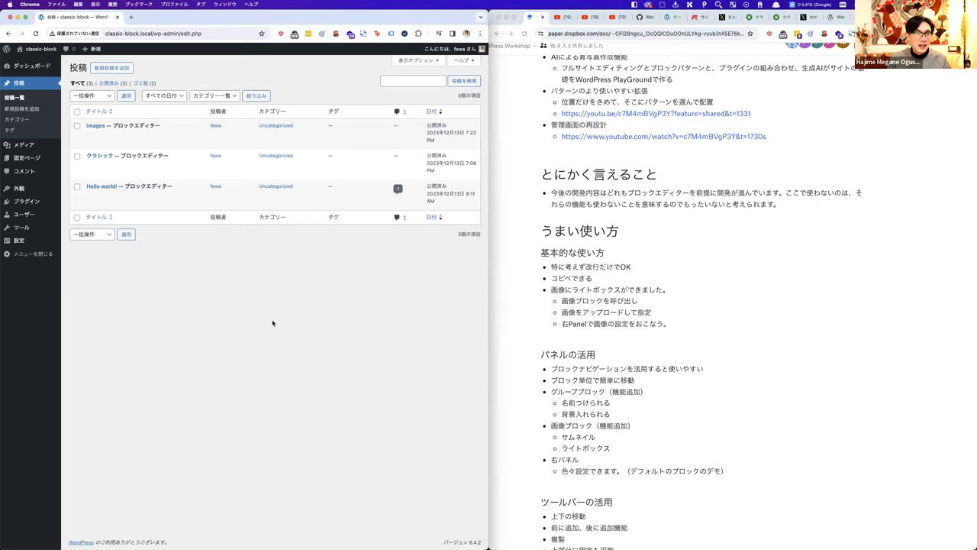
Step: Create a new post in the classic-block site and widen the editor window slightly over the notes
click(113, 68)
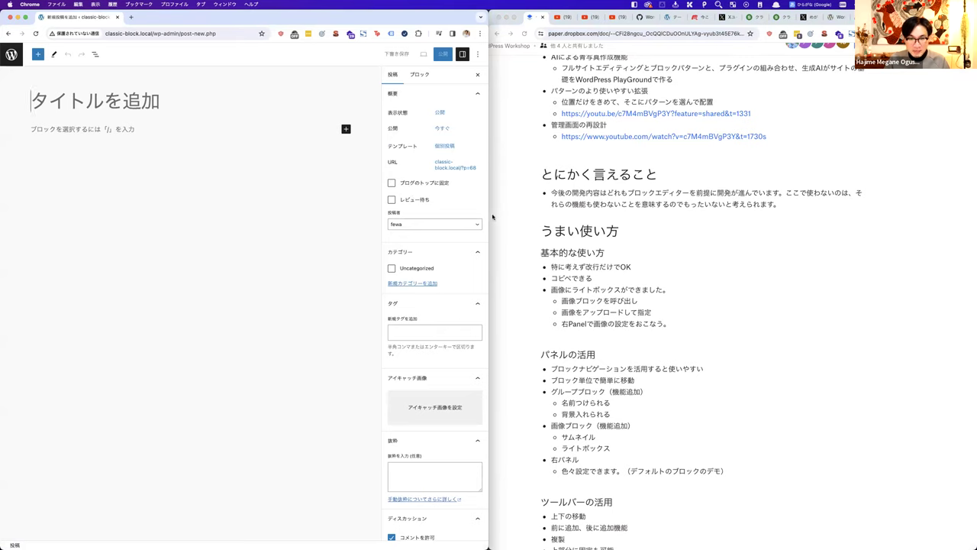
drag(490, 217, 560, 216)
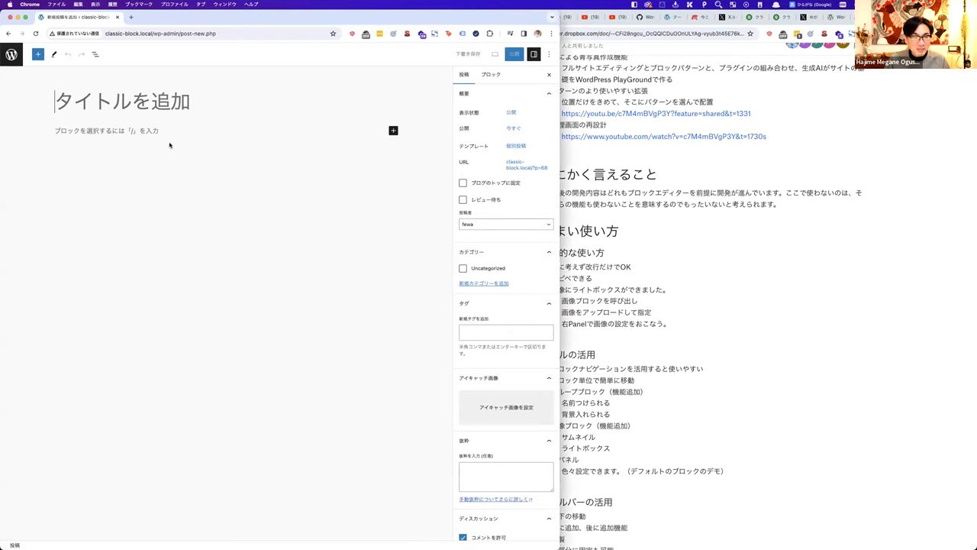
click(84, 131)
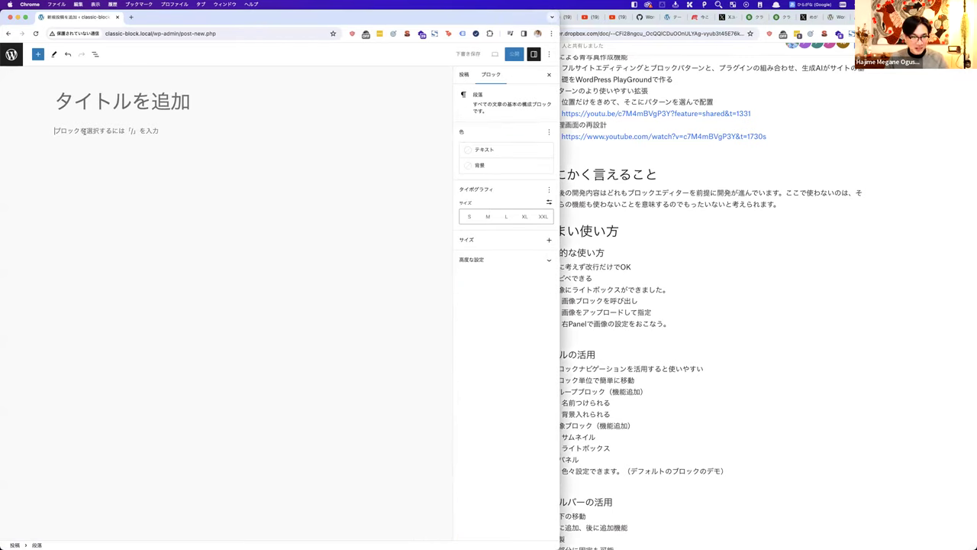
Step: Title the new post 今日の晩ごはん
click(90, 101)
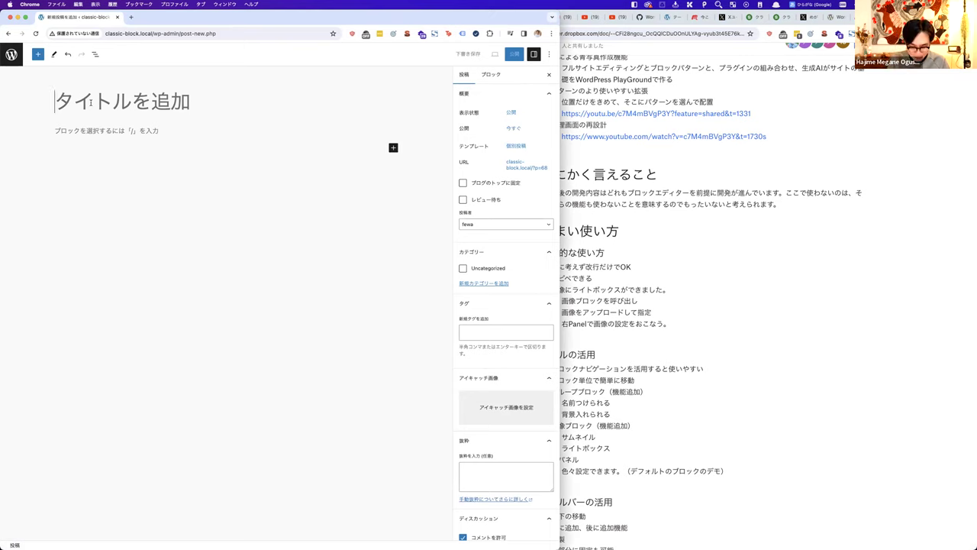
text(kyounobangohann)
key(space)
key(Return)
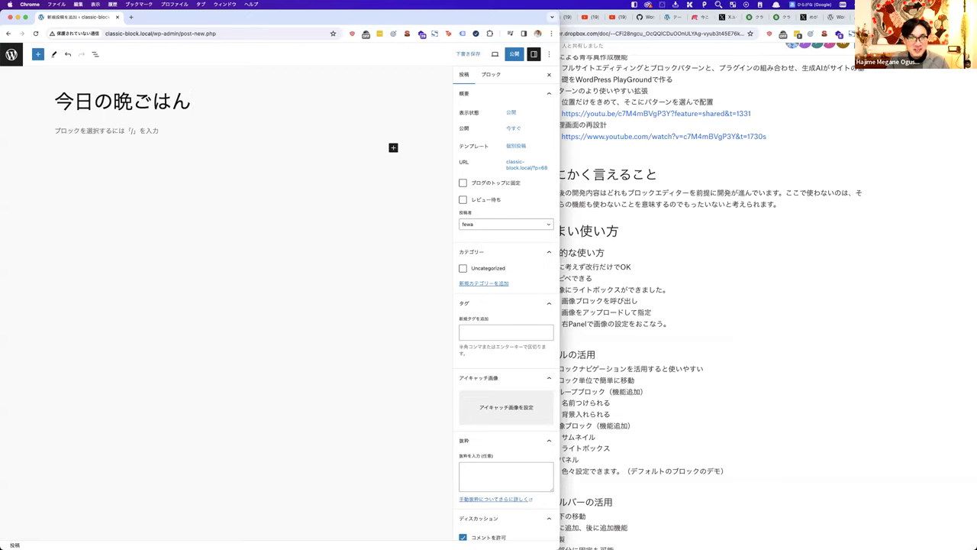
Step: Write the first paragraph below the title as 今日の晩御飯はハンバーグでした。
key(Return)
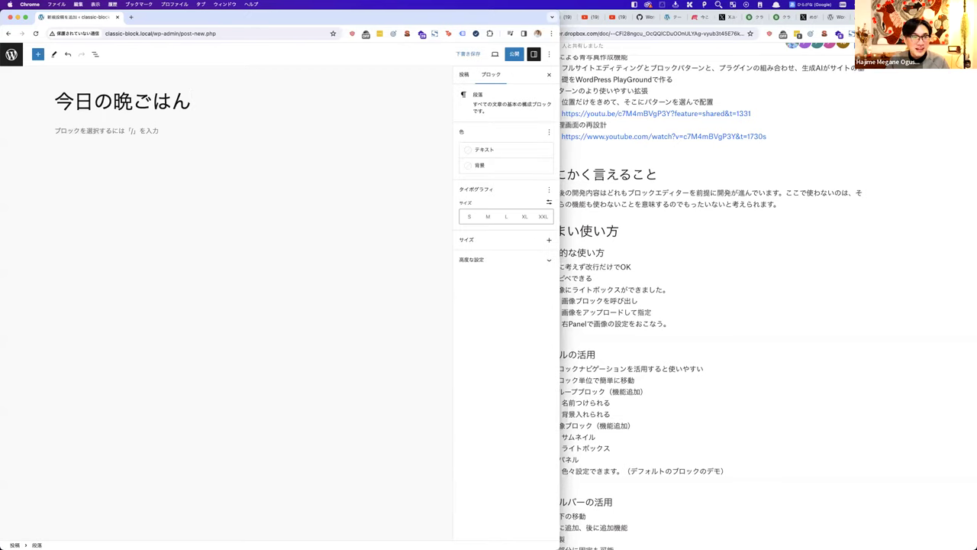
text(kyouno)
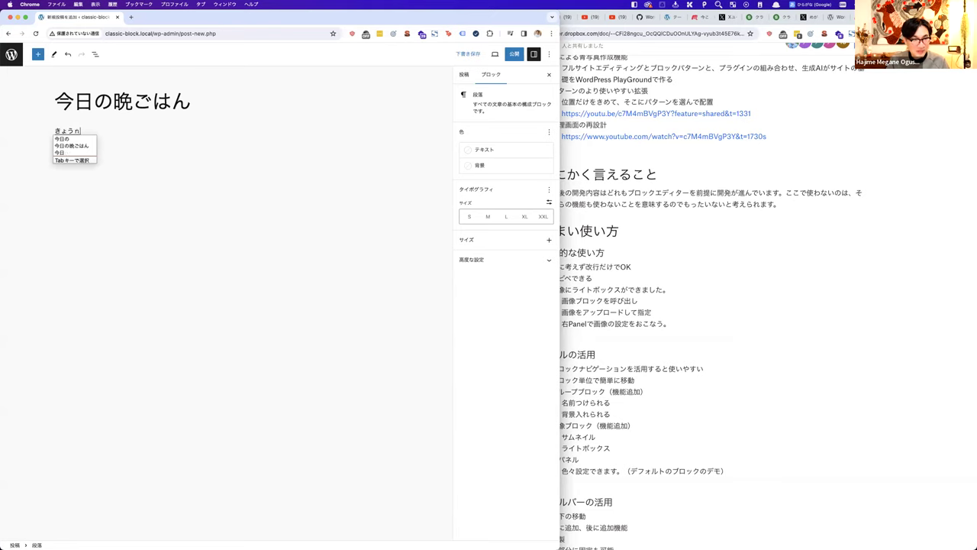
text(bangohanha)
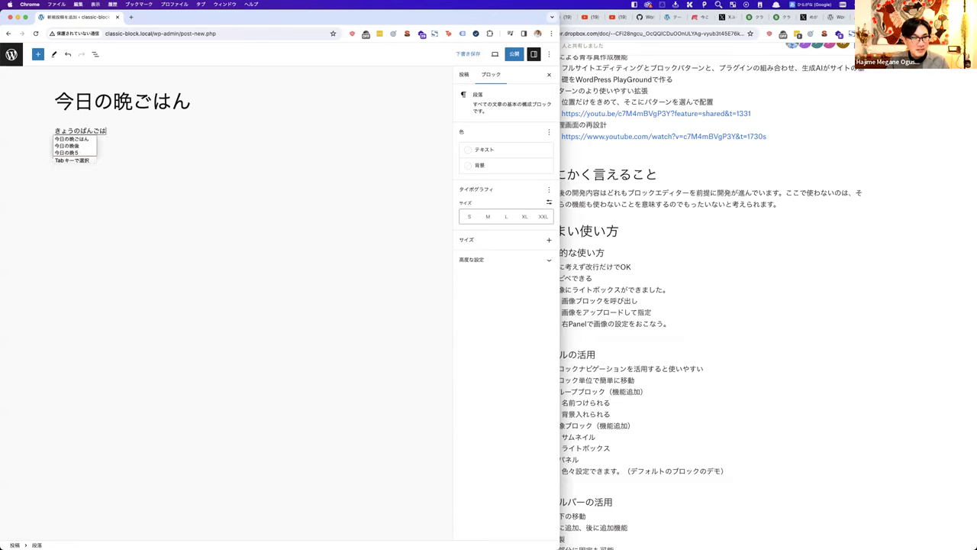
key(Tab)
text(hanba0)
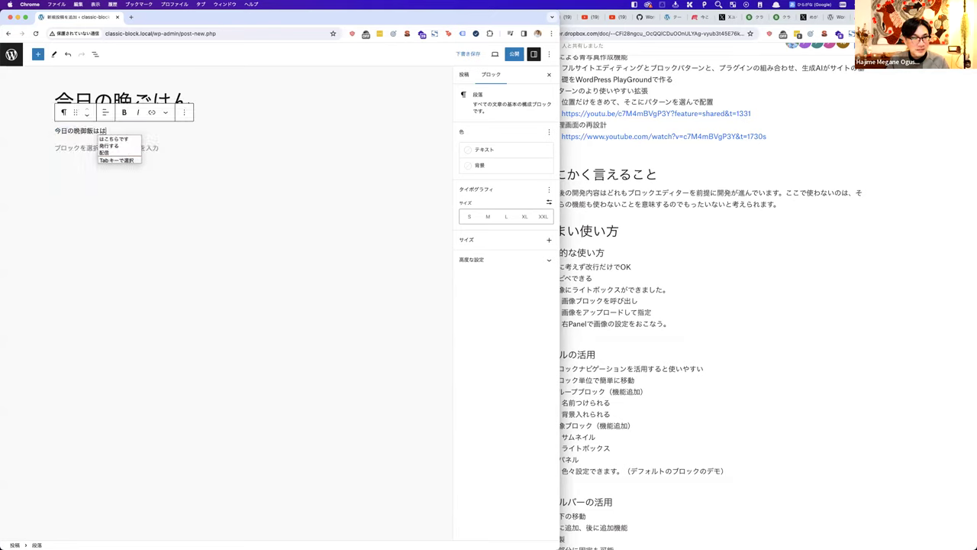
text(ーぐでした)
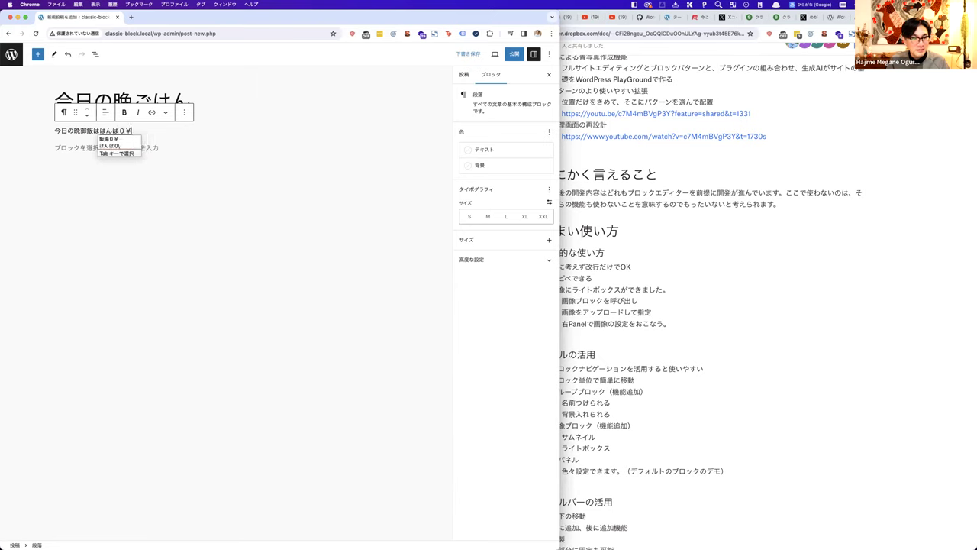
key(space)
text(。)
key(Return)
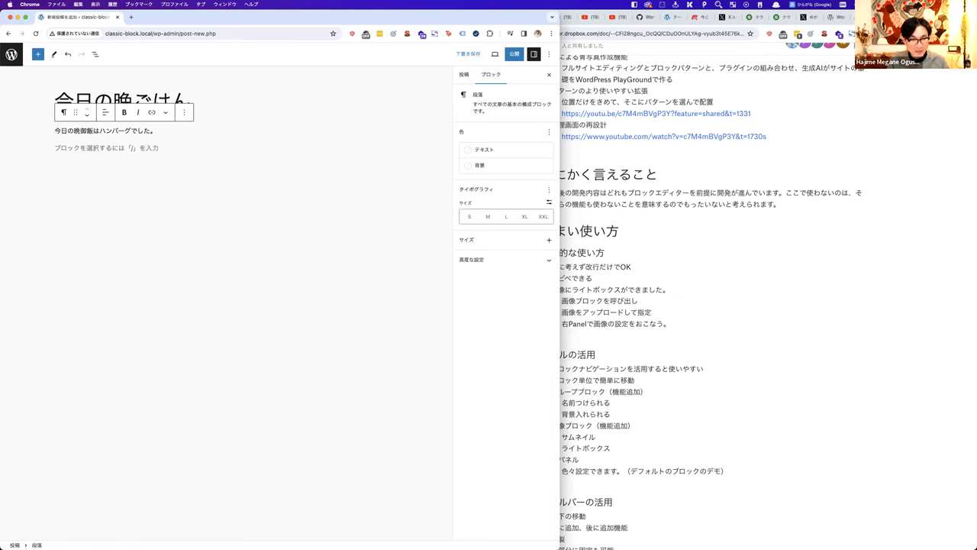
Step: Add two more paragraphs, とてもおいしかったです。 and the filler text ふぇｗｆわ
key(Return)
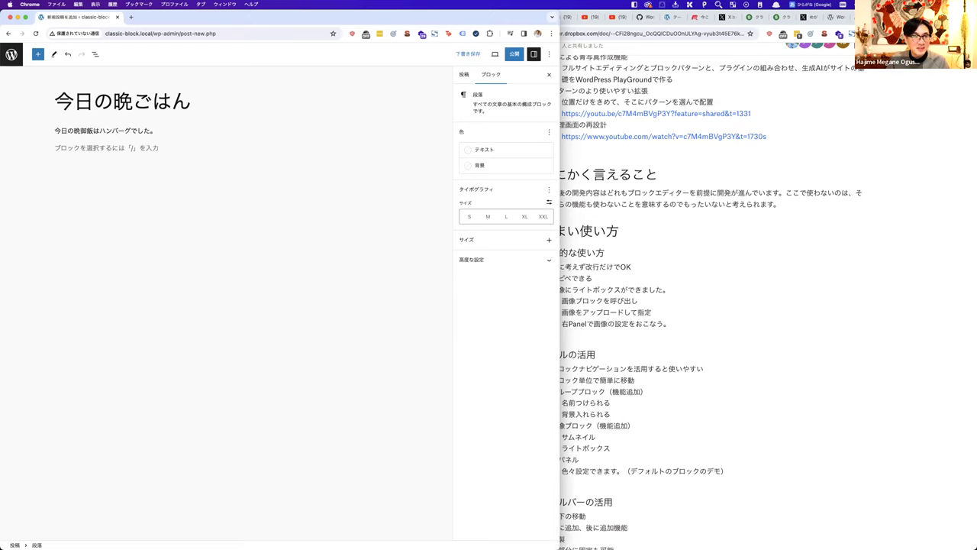
text(とても)
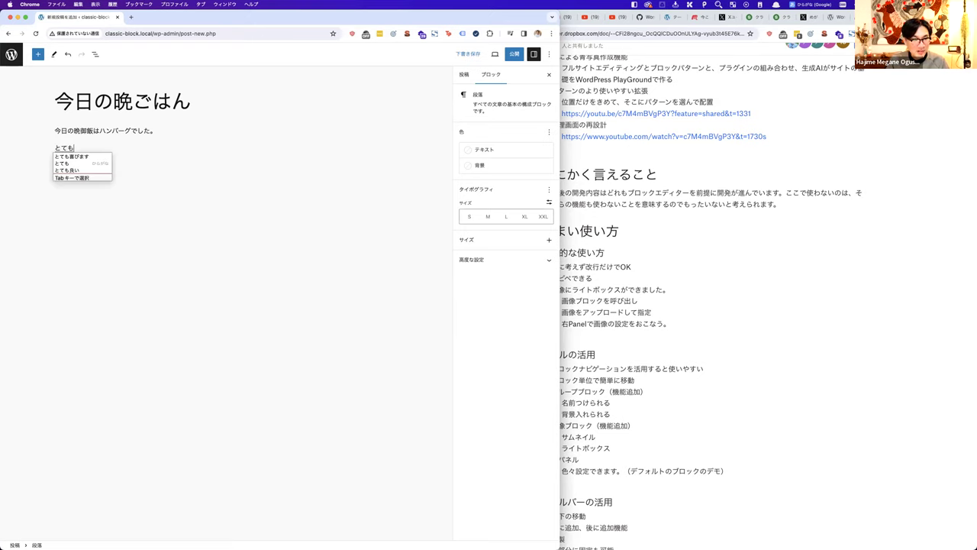
text(おいしかったでs)
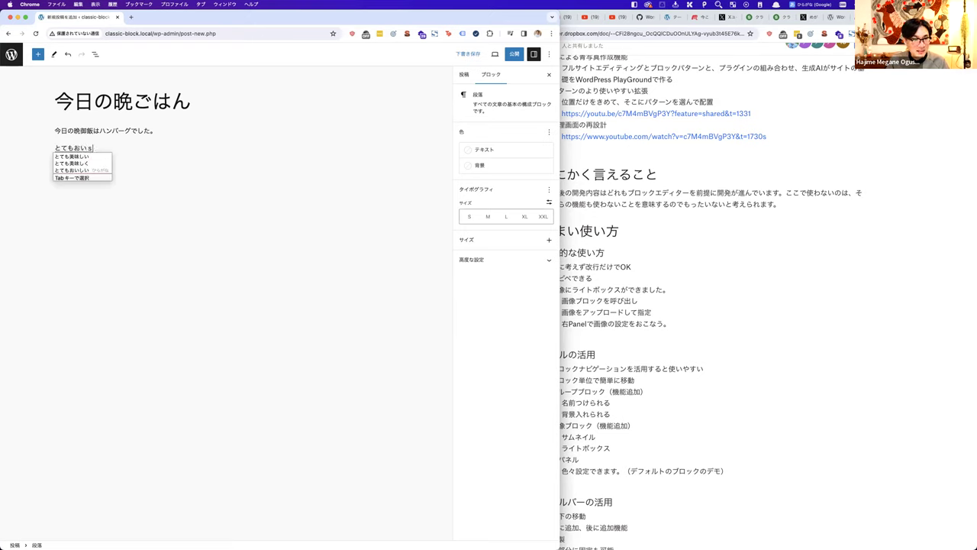
text(u.)
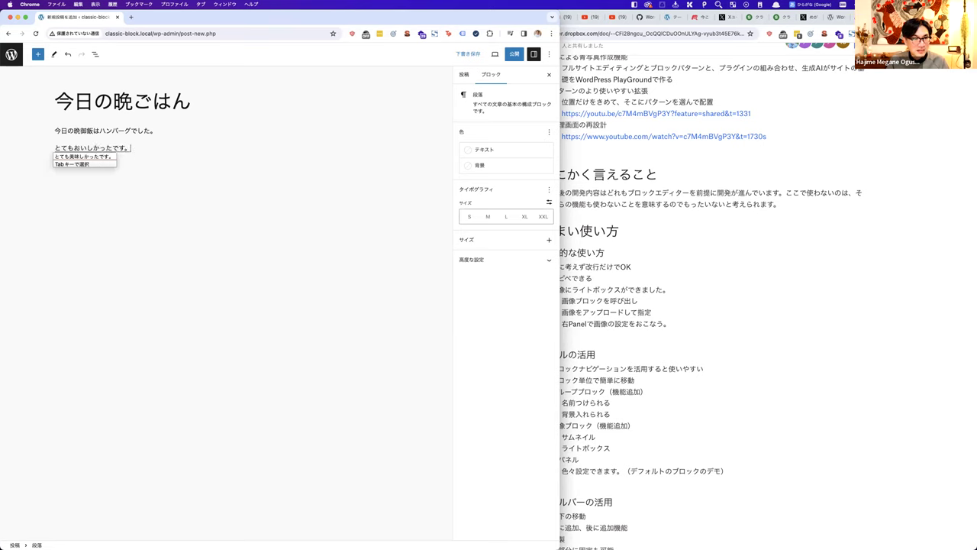
key(Return)
key(Return)
text(fuewfwa)
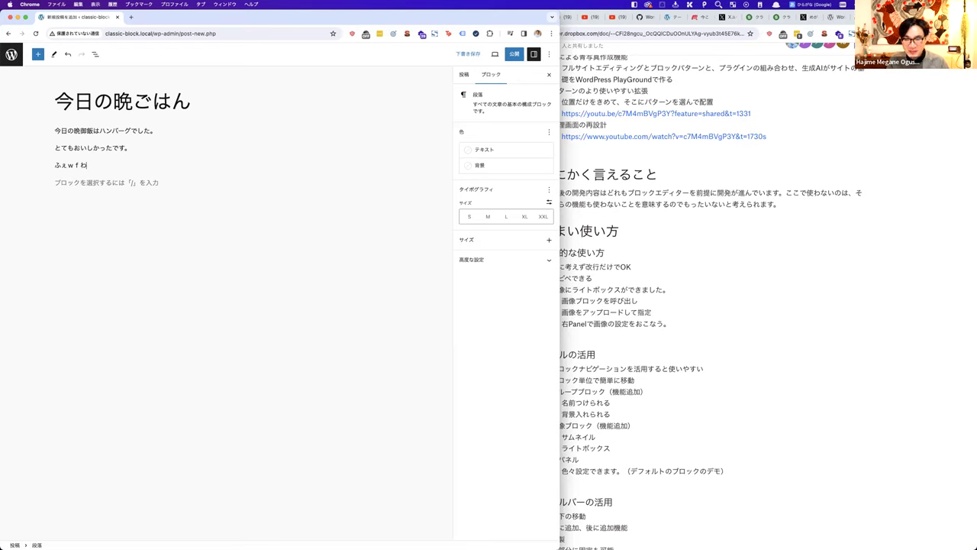
Step: Copy the notes from the うまい使い方 heading through the 画像にライトボックスができました。 bullet and return to the post editor
click(608, 200)
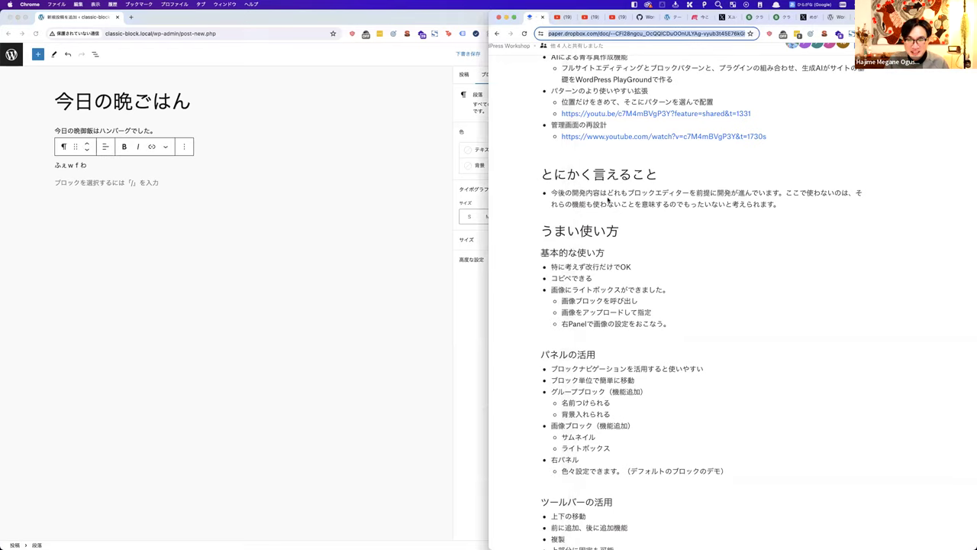
drag(543, 231, 669, 289)
key(super+c)
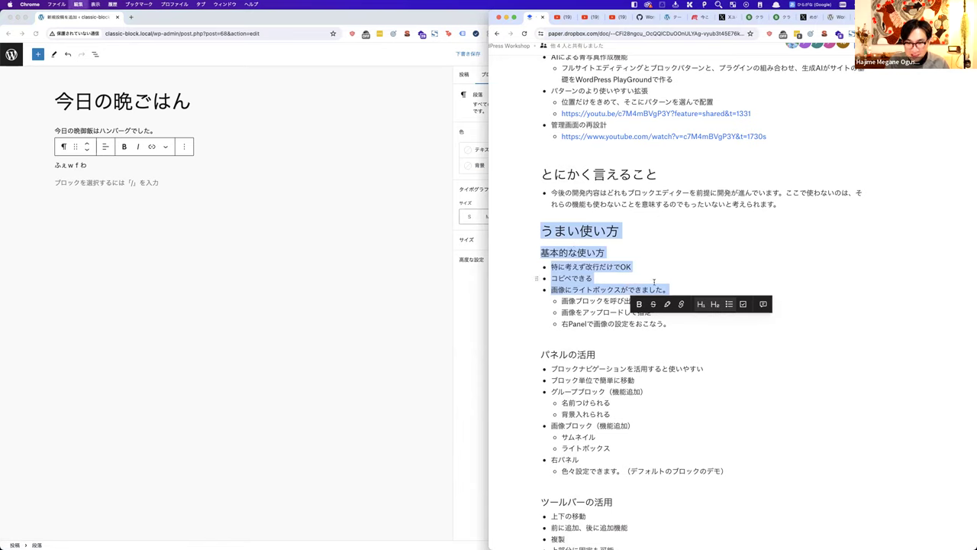
right_click(593, 273)
click(607, 329)
click(345, 298)
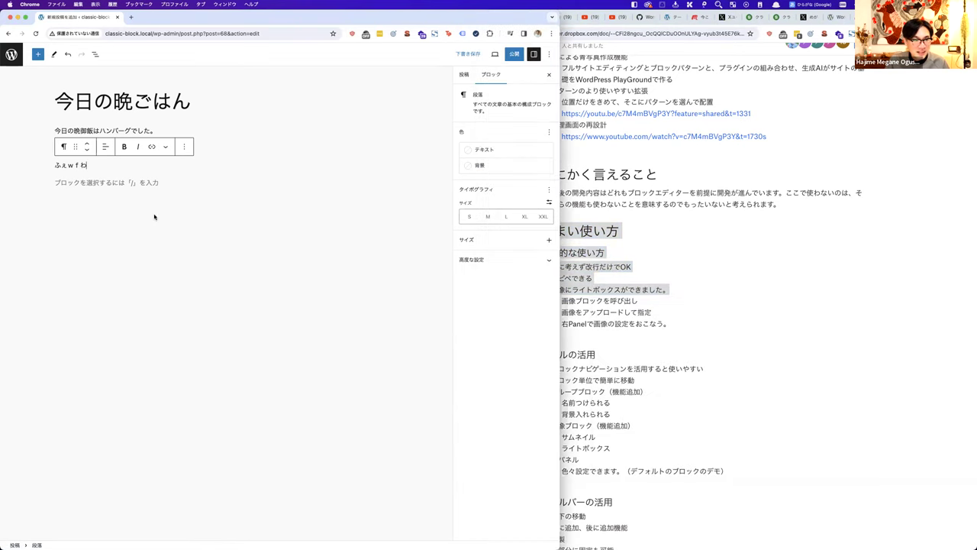
Step: Paste the copied notes into the empty paragraph below ふぇｗｆわ and deselect the resulting blocks
right_click(79, 183)
click(99, 252)
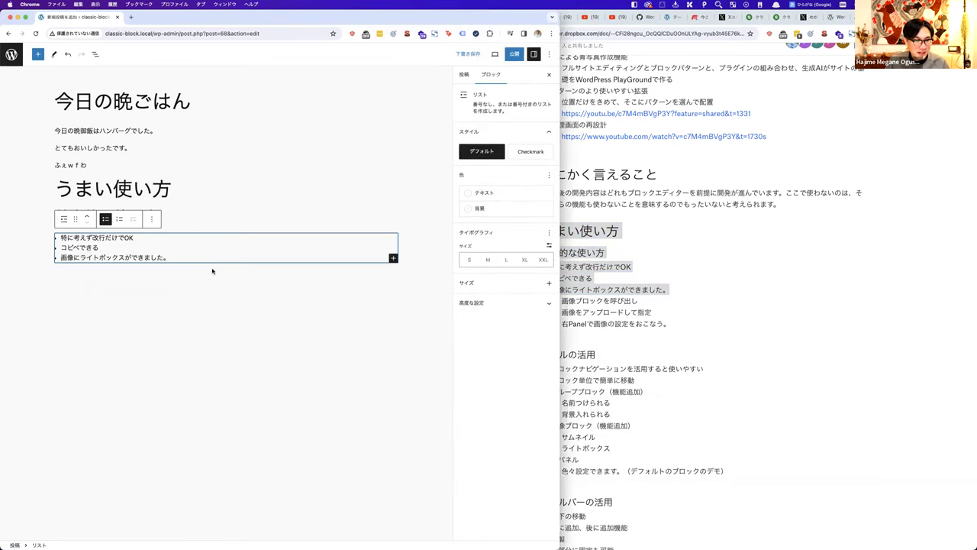
click(211, 294)
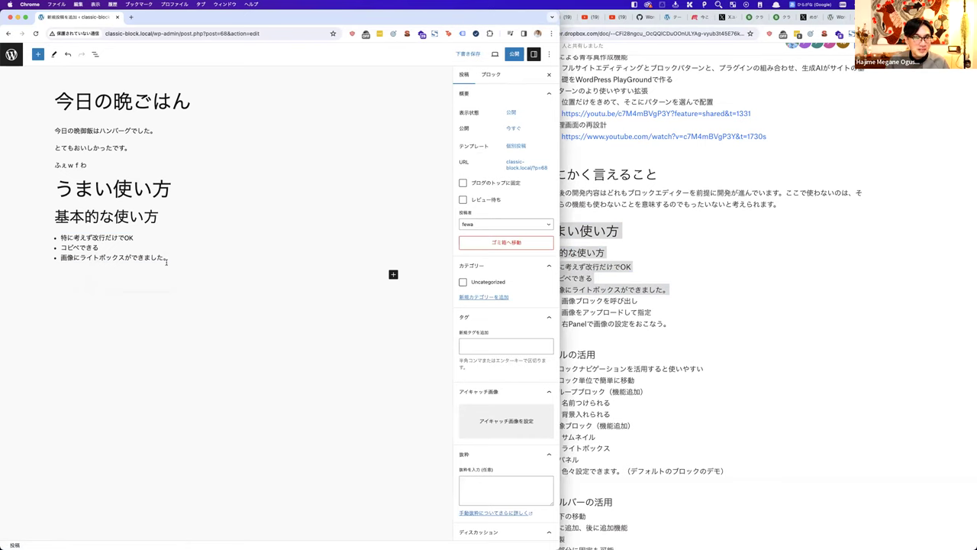
Step: Check the block types and heading levels of the pasted うまい使い方 and 基本的な使い方 headings and the bullet list
click(108, 190)
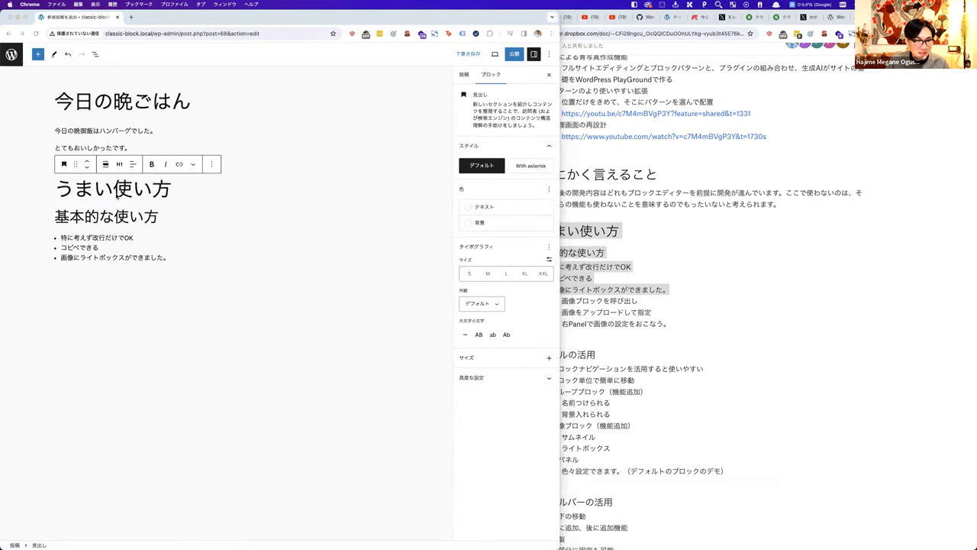
text(ふぇwfわ)
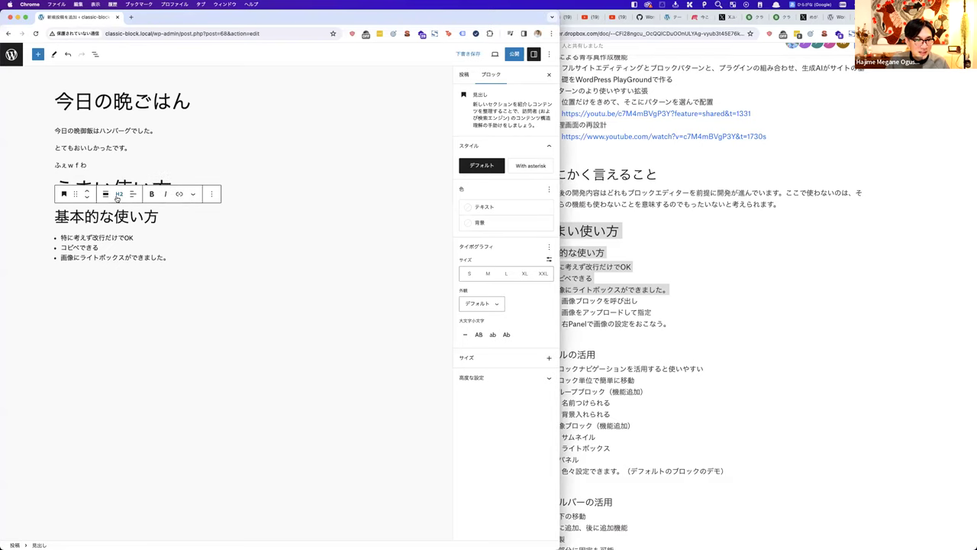
click(86, 235)
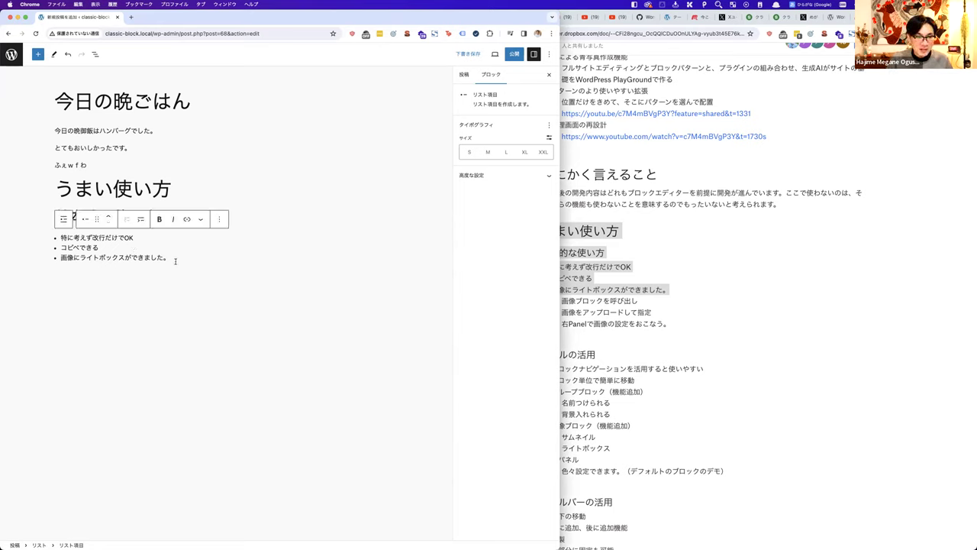
Step: Start an empty item at the end of the list and copy the classic editor visual-mode screenshot from the notes
key(Return)
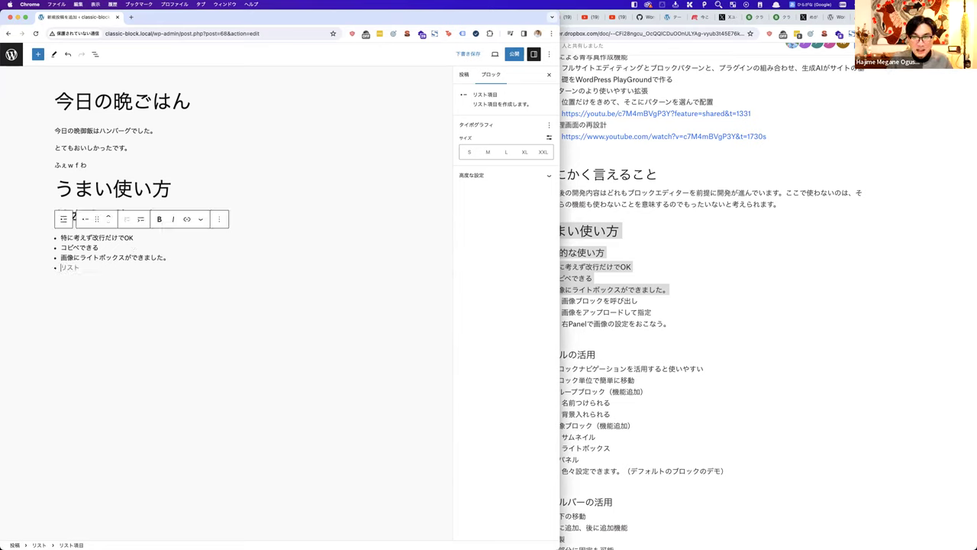
click(792, 278)
scroll(670, 277, up, 8)
scroll(657, 251, up, 10)
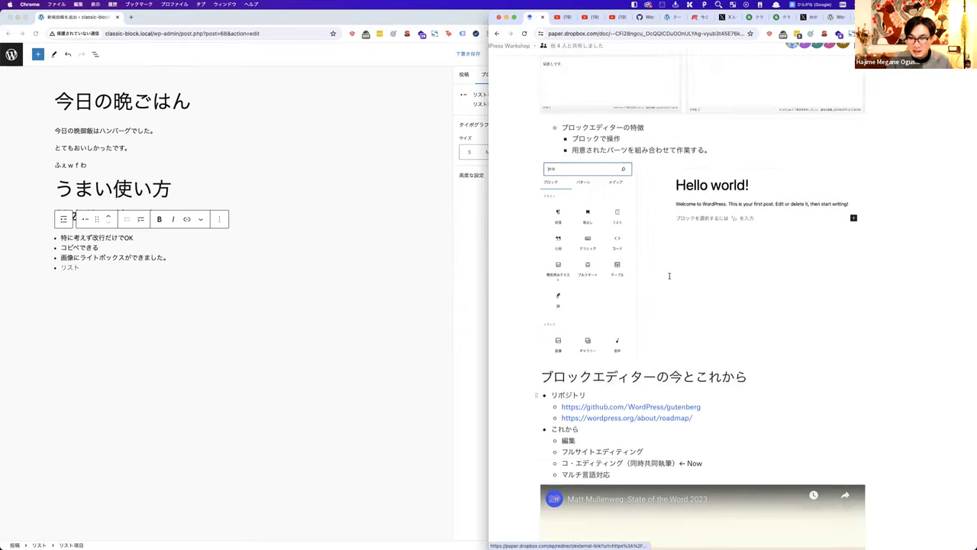
right_click(617, 189)
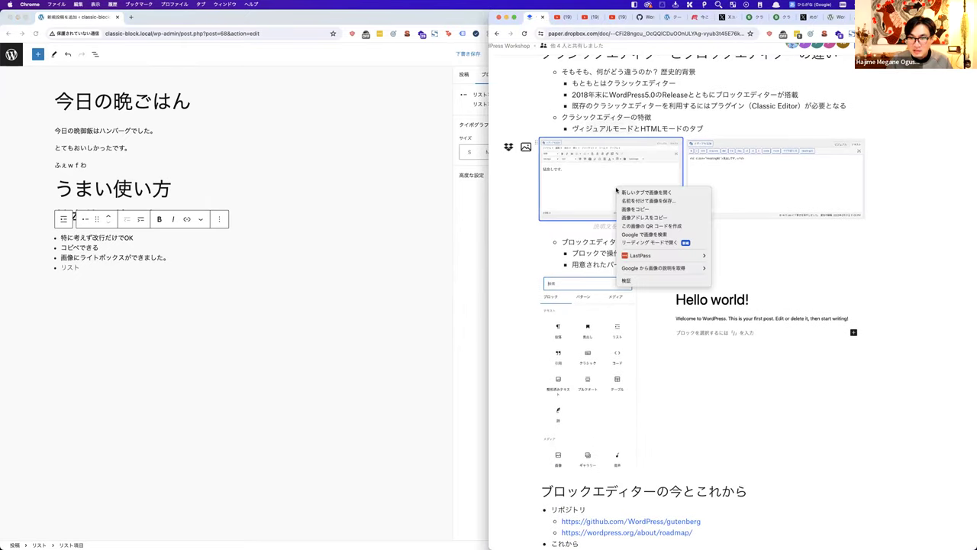
click(623, 211)
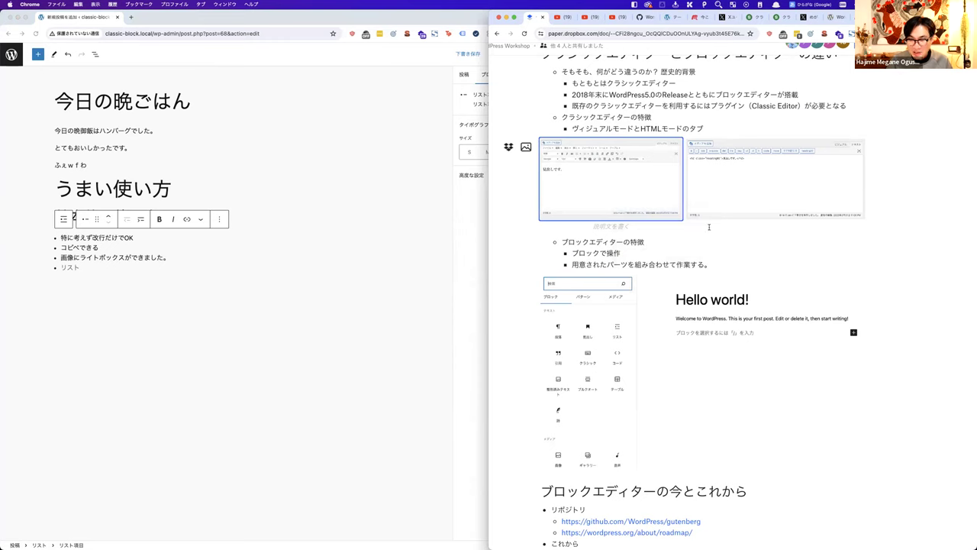
Step: Turn the empty list item into a paragraph below the list, paste the copied screenshot there, and select the image block
click(203, 320)
click(123, 296)
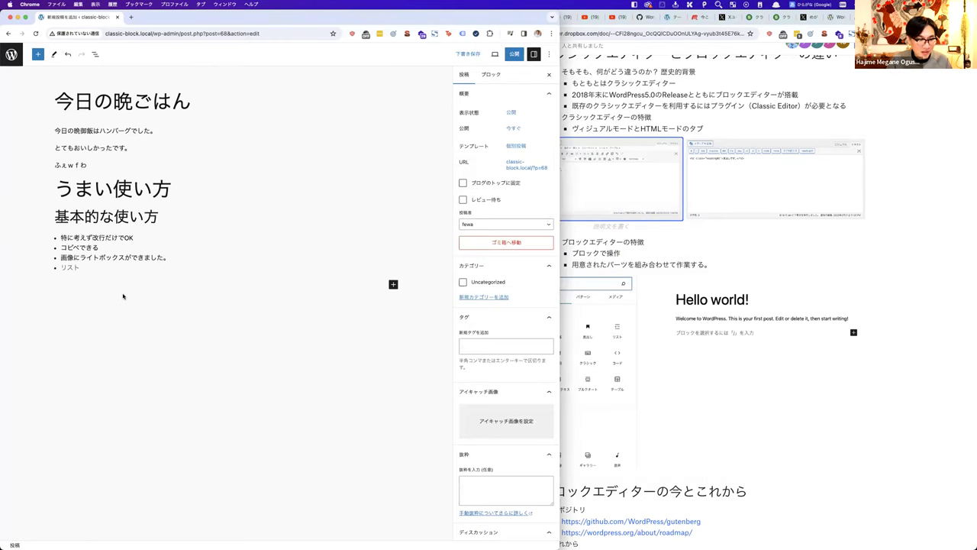
click(84, 268)
key(Return)
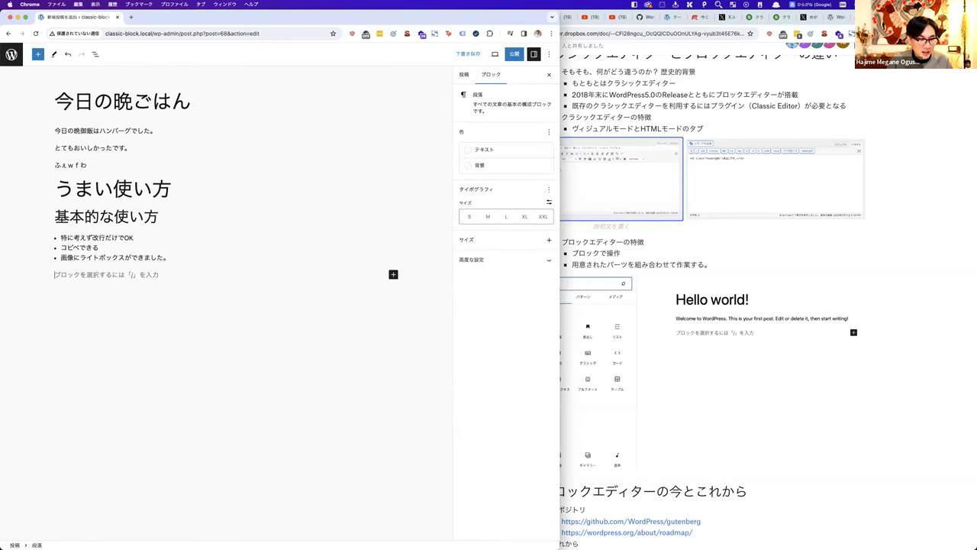
right_click(64, 279)
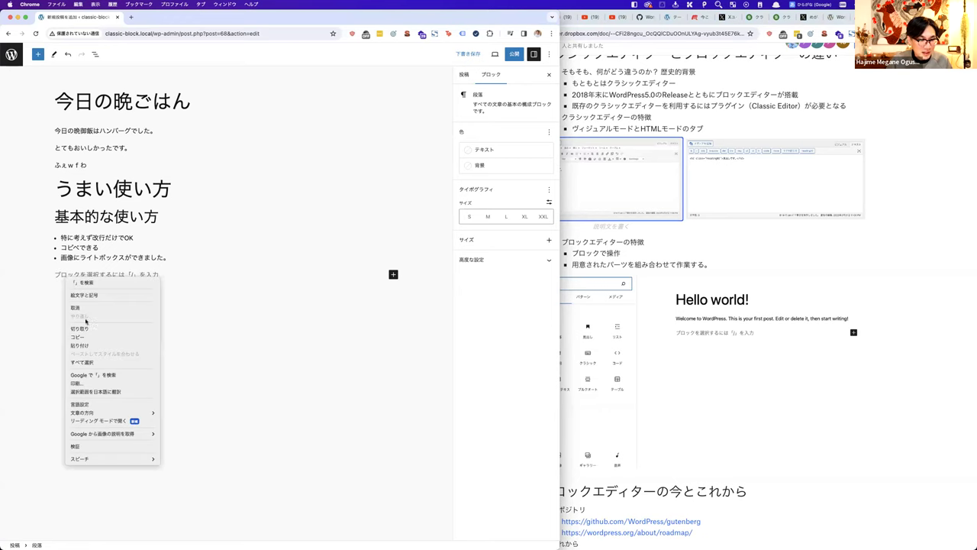
click(79, 345)
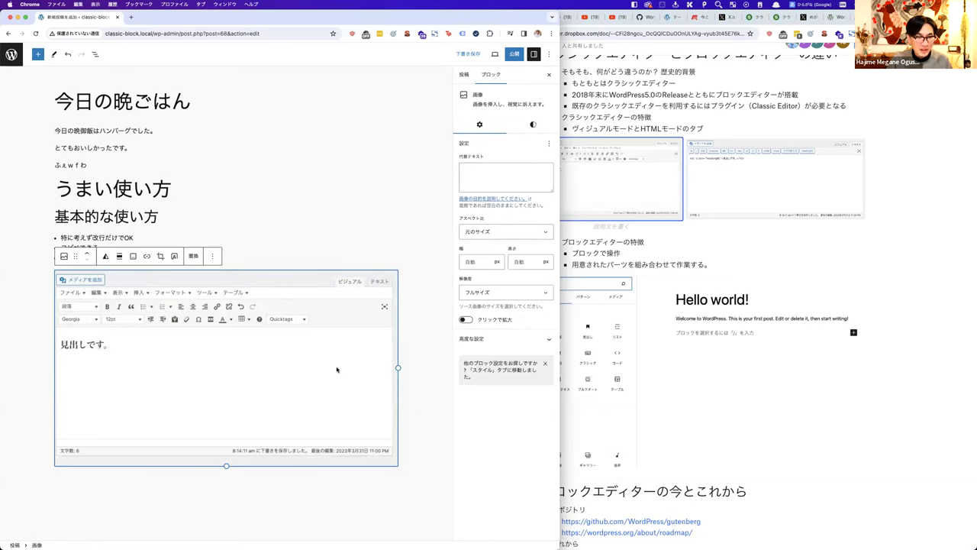
click(404, 357)
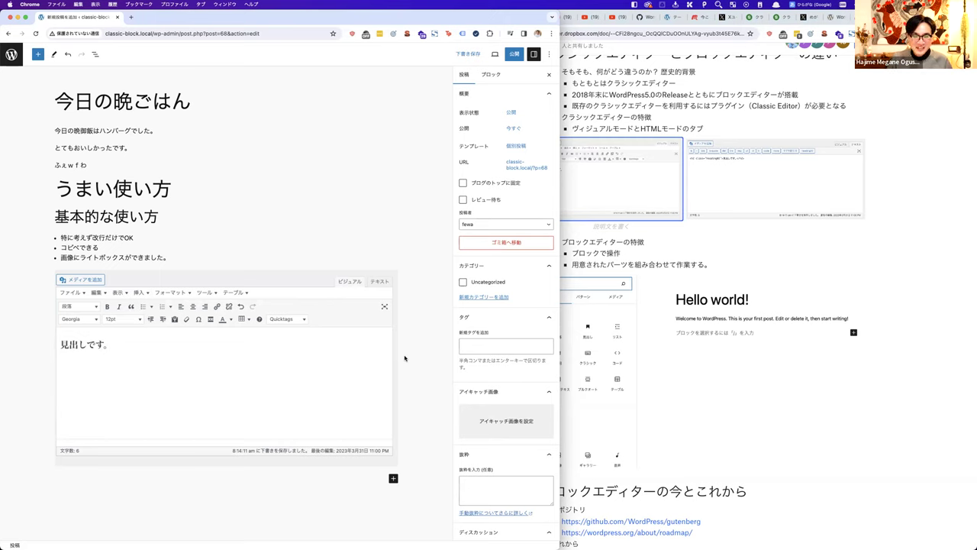
click(317, 364)
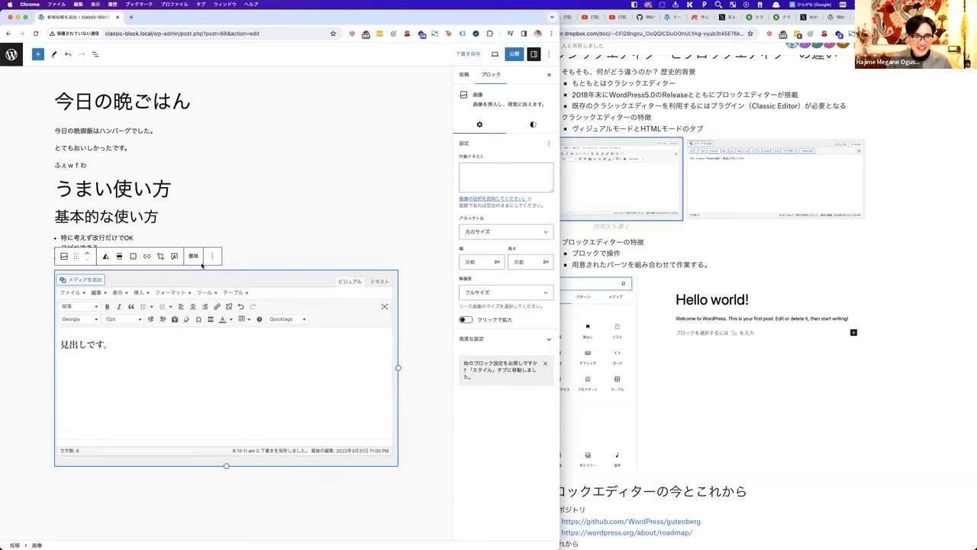
Step: Look through the media library from the image's replace options, close it, and start an empty paragraph below the image
click(194, 257)
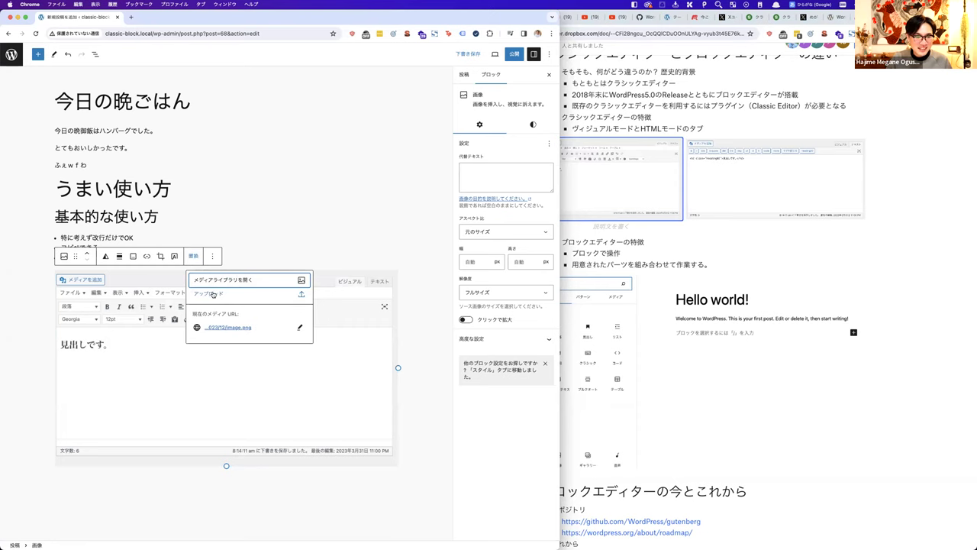
click(214, 283)
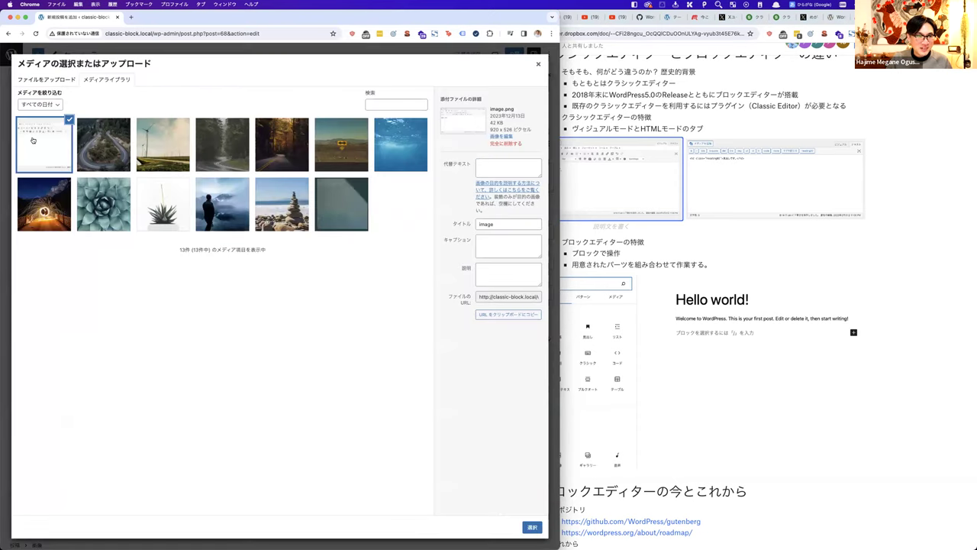
click(538, 64)
click(336, 429)
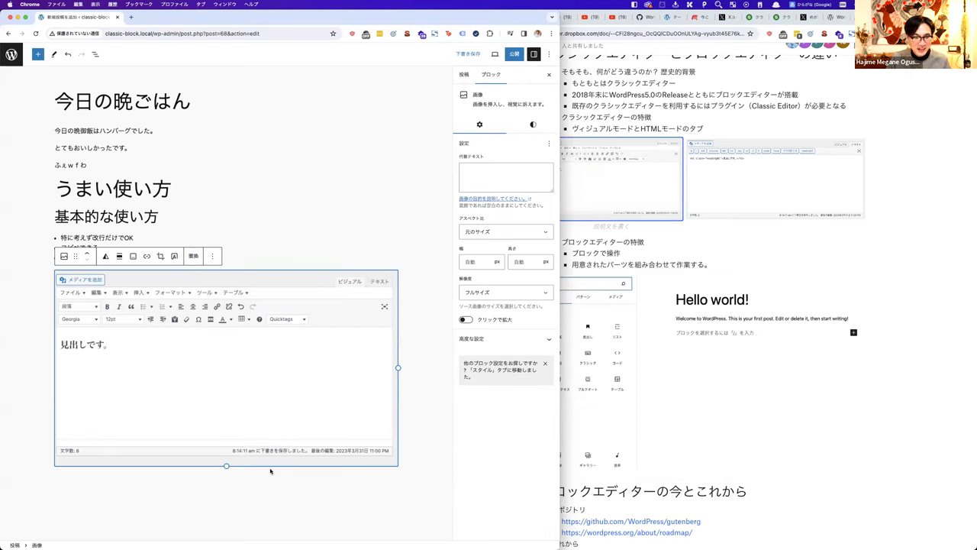
click(245, 475)
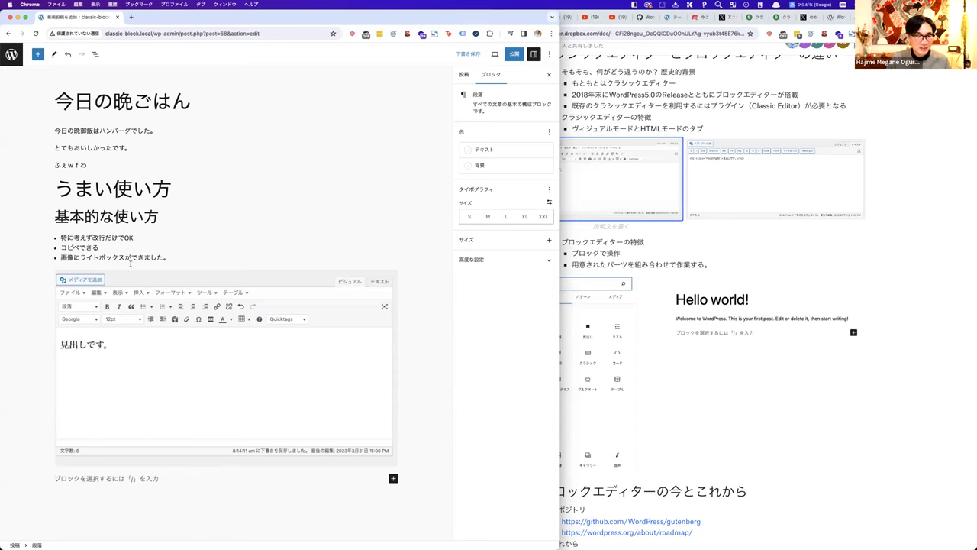
Step: Try bold and link formatting on 考えず改行 in the first list item, dismiss the link entry, and select the list
drag(105, 239, 73, 238)
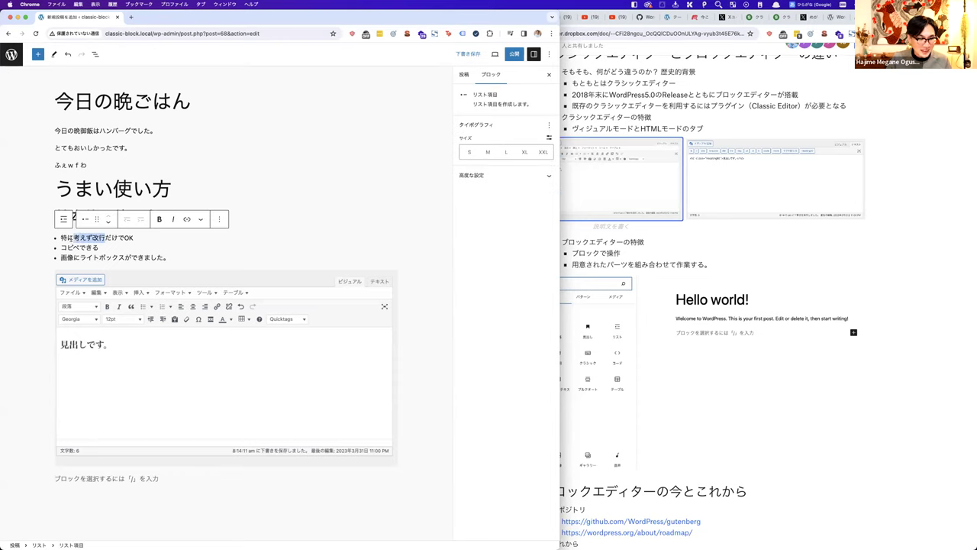
click(160, 219)
click(160, 219)
click(187, 219)
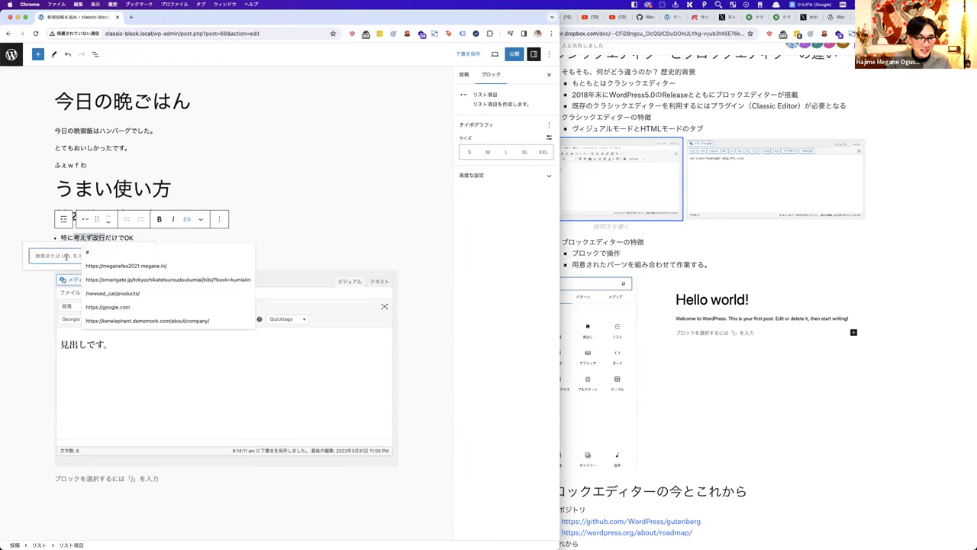
click(174, 250)
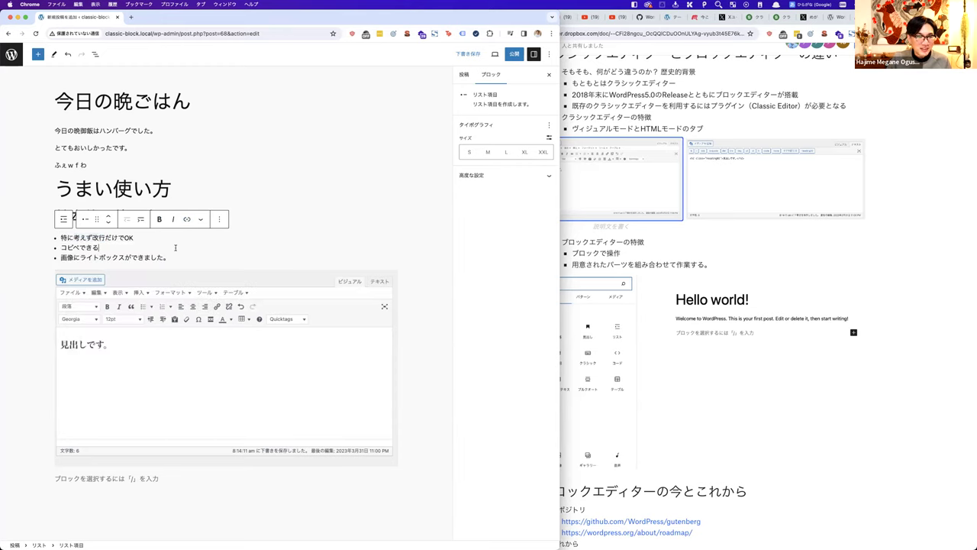
click(291, 232)
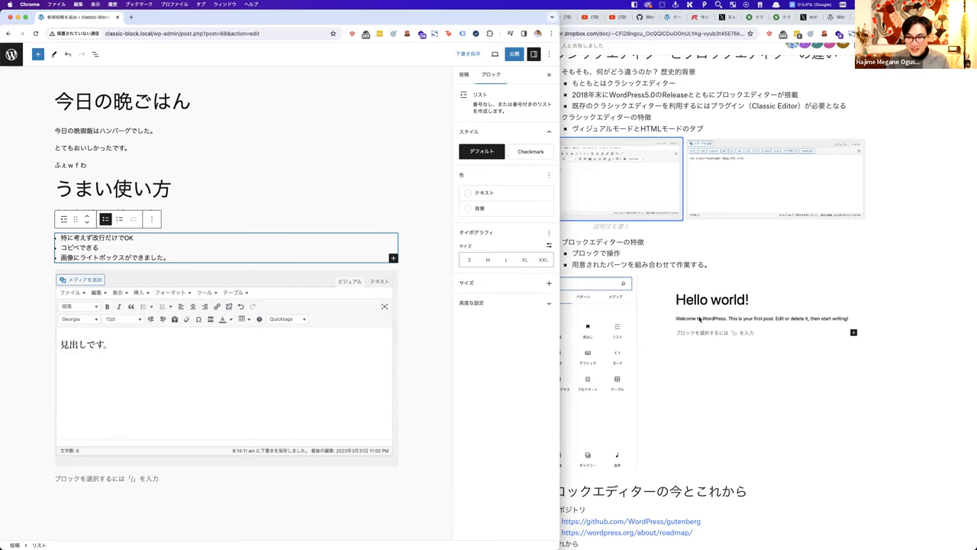
Step: Review the うまい使い方 section of the workshop notes, from 基本的な使い方 through the パネルの活用 items
click(666, 251)
scroll(666, 250, down, 10)
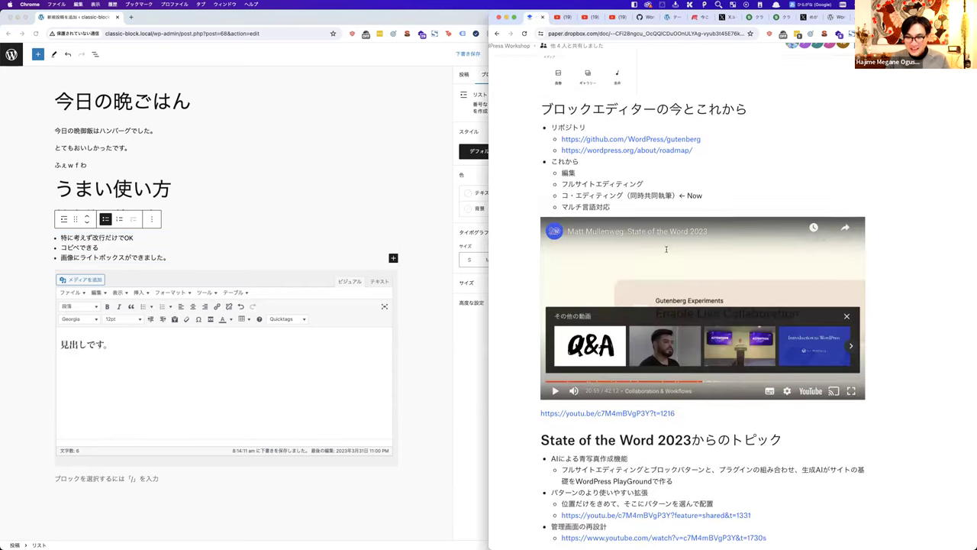
scroll(666, 251, down, 3)
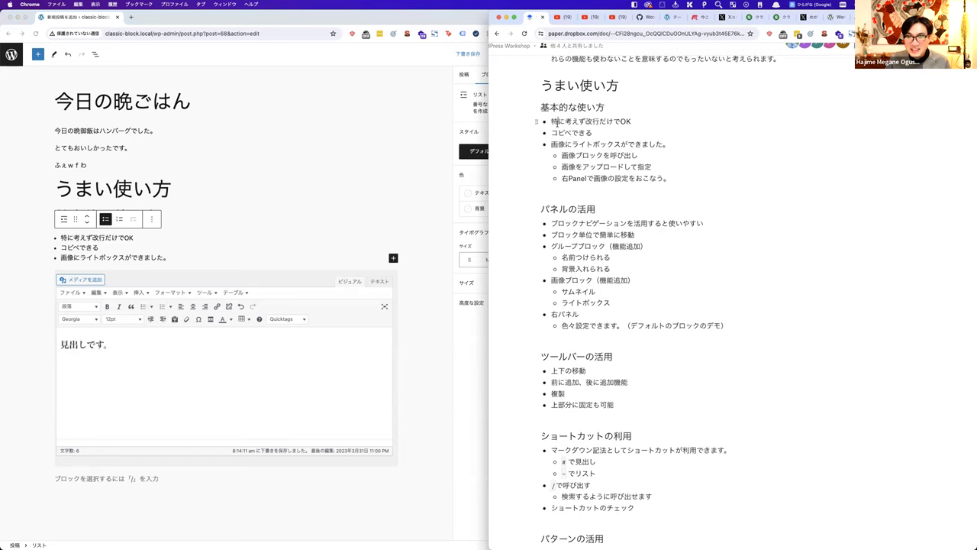
drag(557, 121, 593, 121)
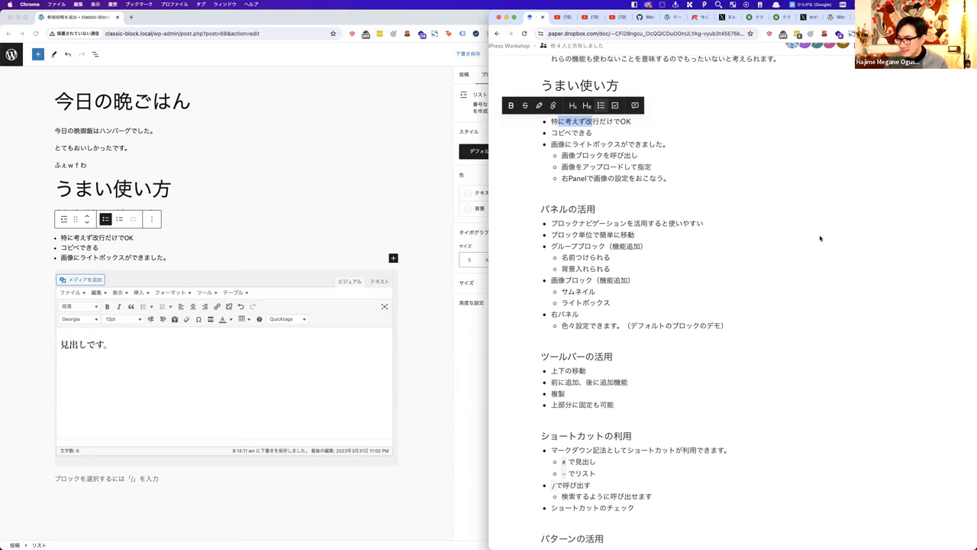
click(136, 241)
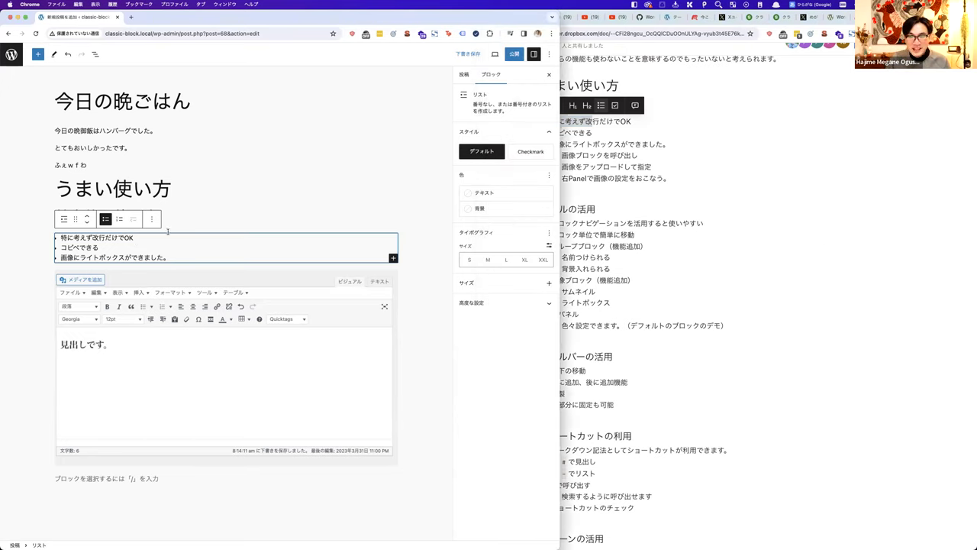
click(595, 225)
click(603, 234)
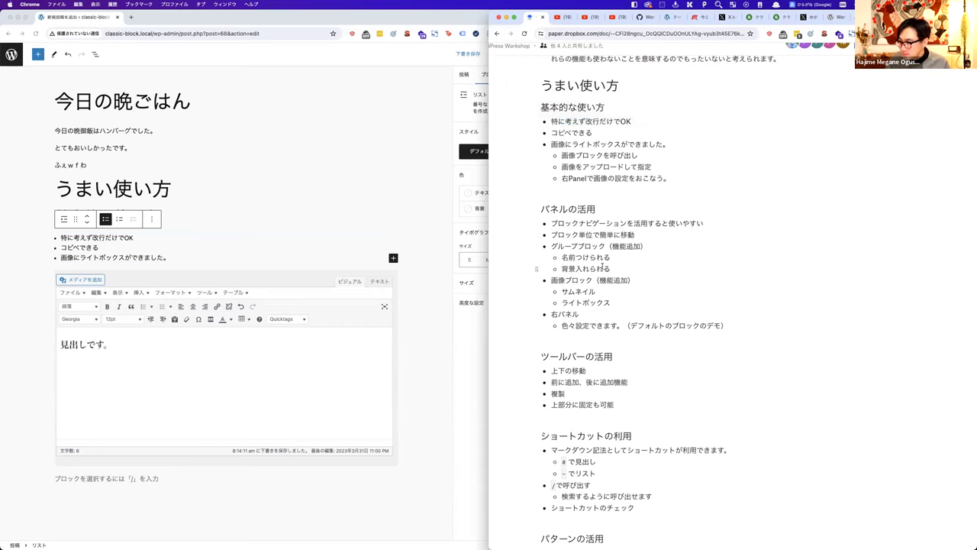
scroll(603, 266, down, 1)
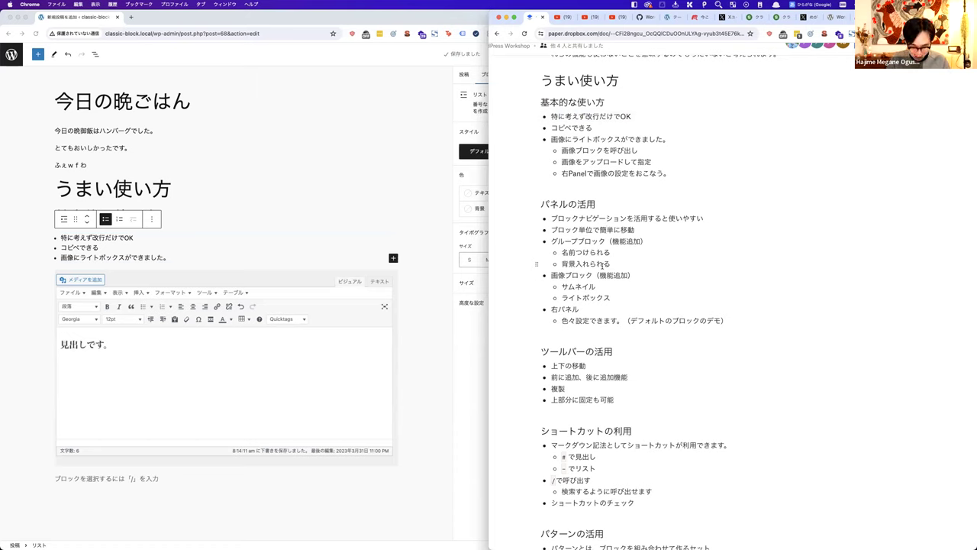
Step: Capture the パネルの活用 section of the notes as a screenshot and paste it into the empty paragraph below the image
key(super+shift+4)
drag(522, 186, 792, 341)
click(103, 477)
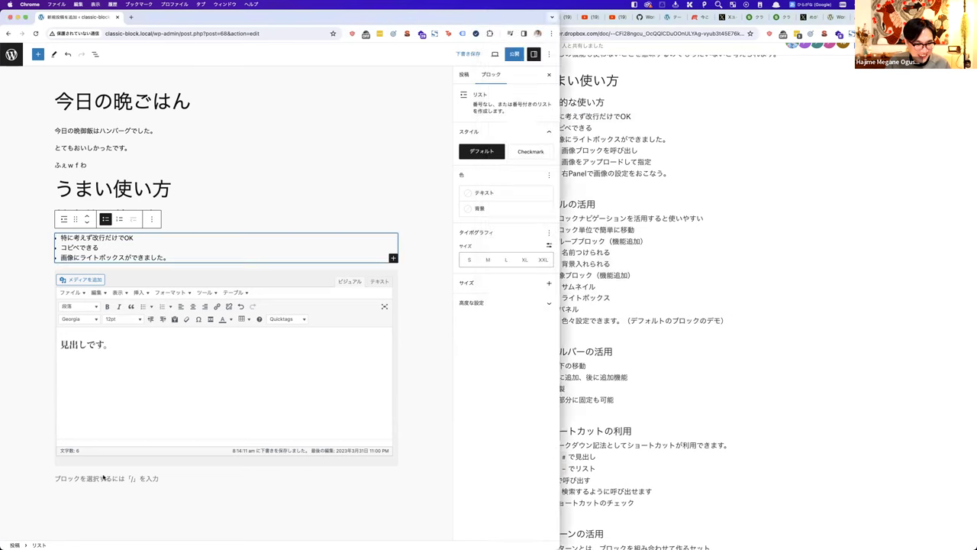
click(104, 477)
key(super+v)
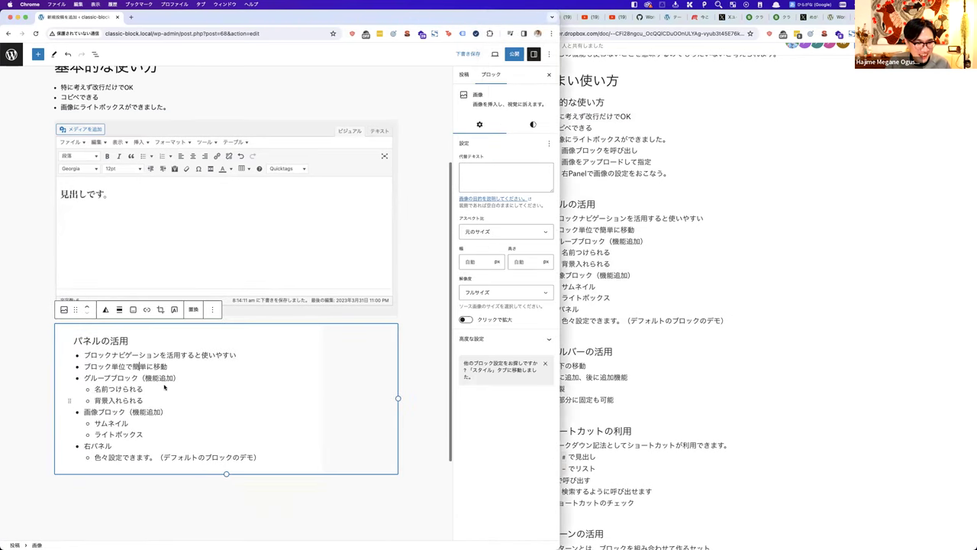
Step: Shrink the pasted notes screenshot to 749 px wide, and undo both the resize and the paste
drag(397, 397, 341, 399)
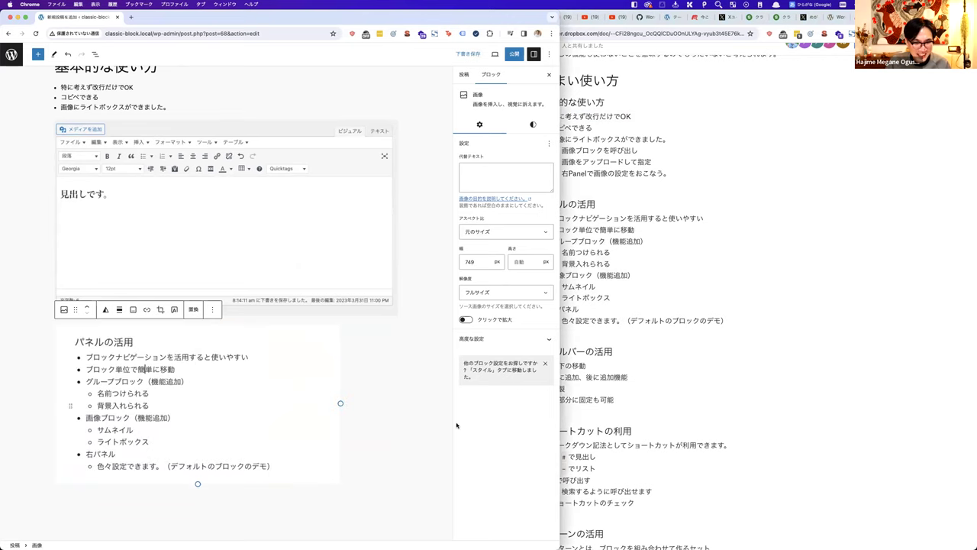
key(super+z)
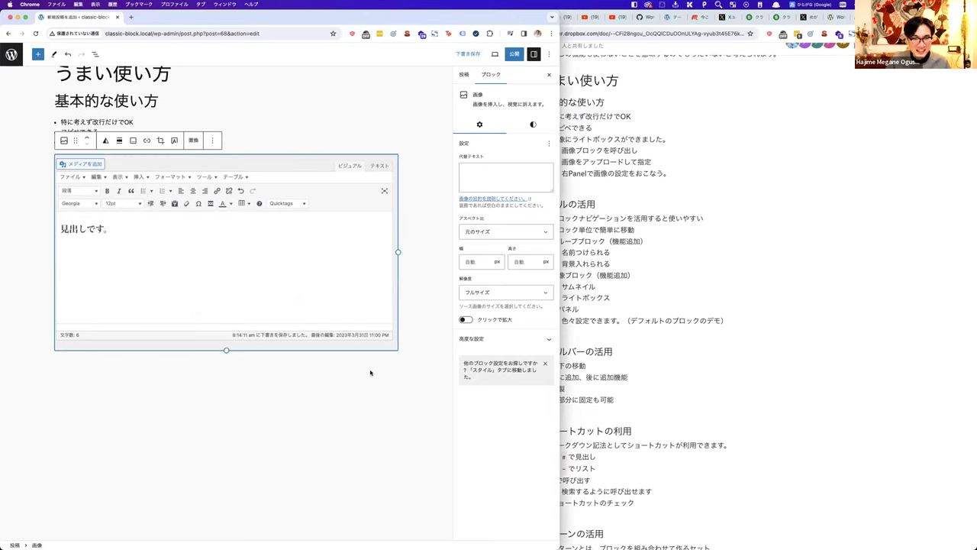
Step: Set the resolution of the classic editor image to サムネイル and try its クリックで拡大 option
click(673, 354)
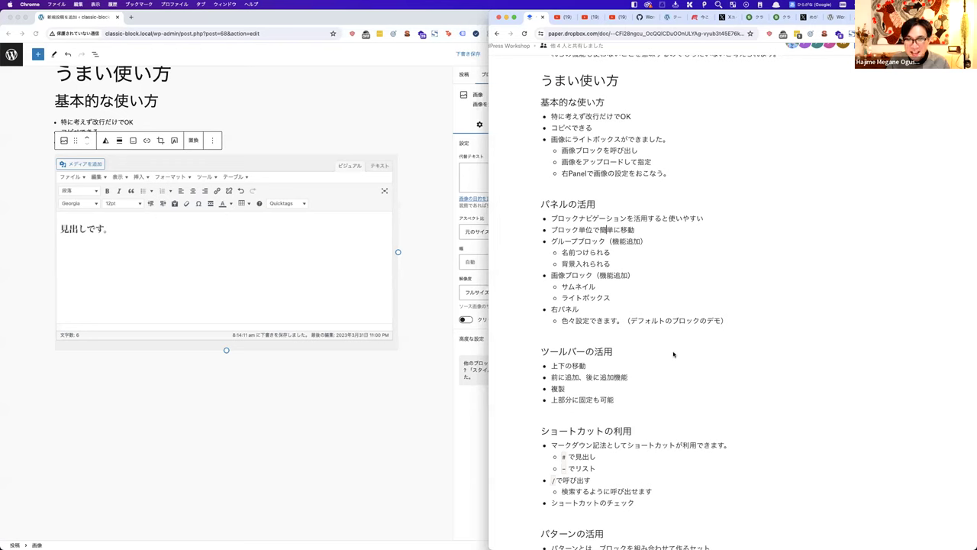
scroll(310, 291, up, 5)
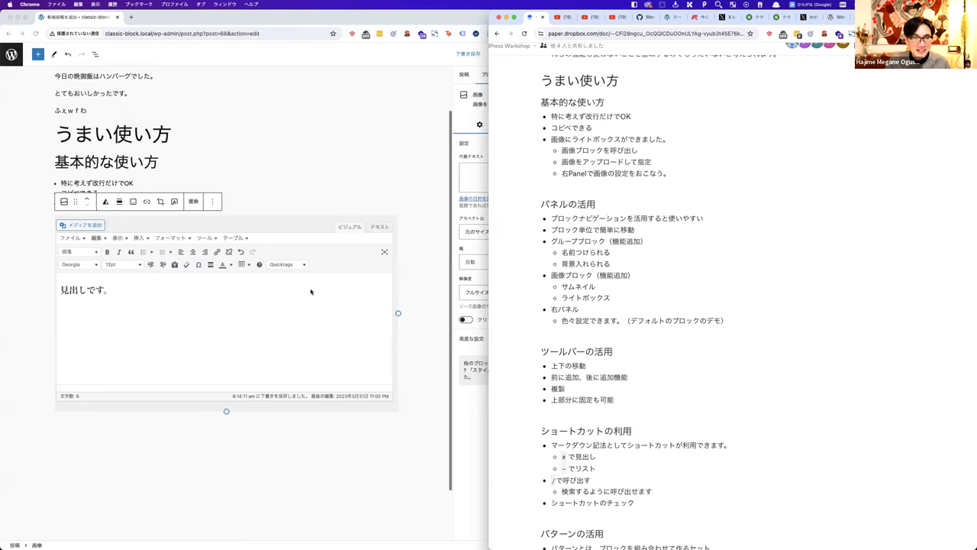
click(275, 240)
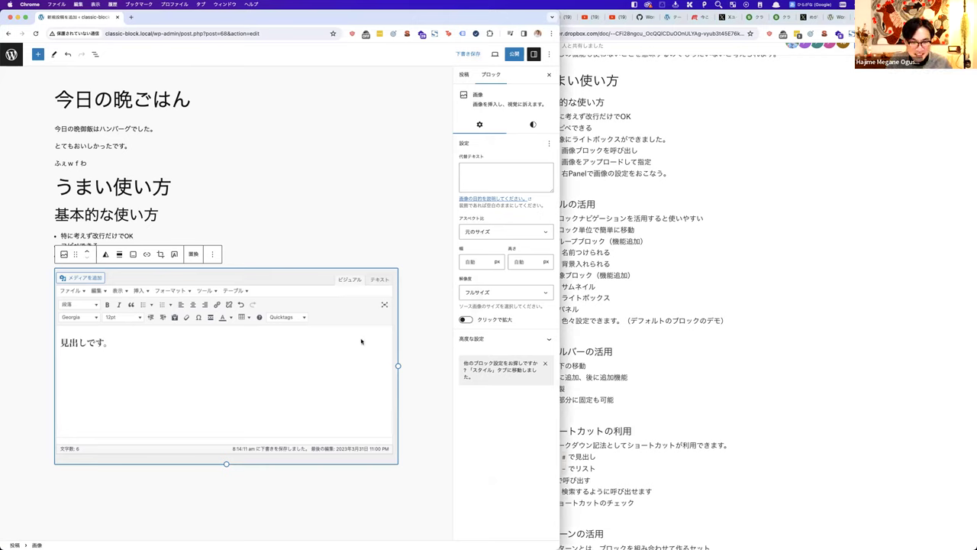
click(470, 295)
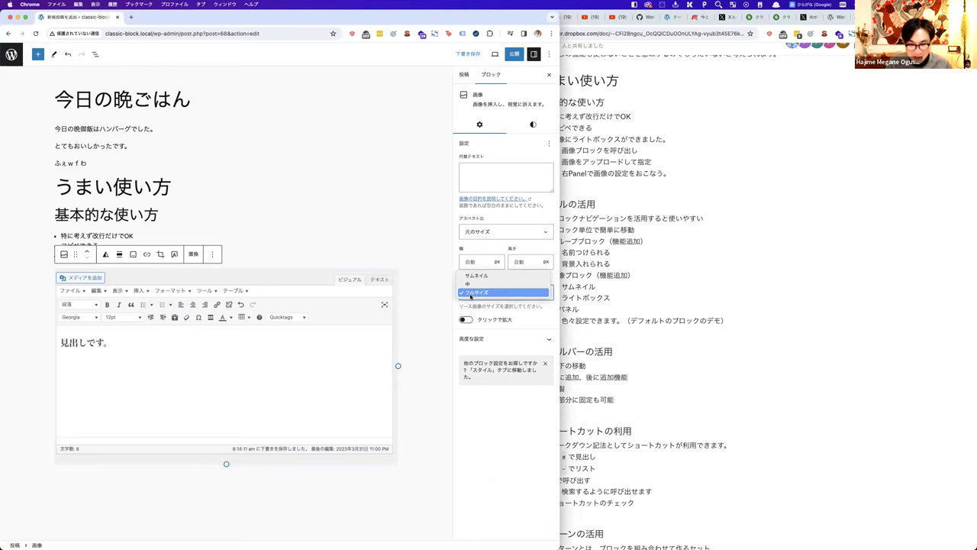
click(475, 273)
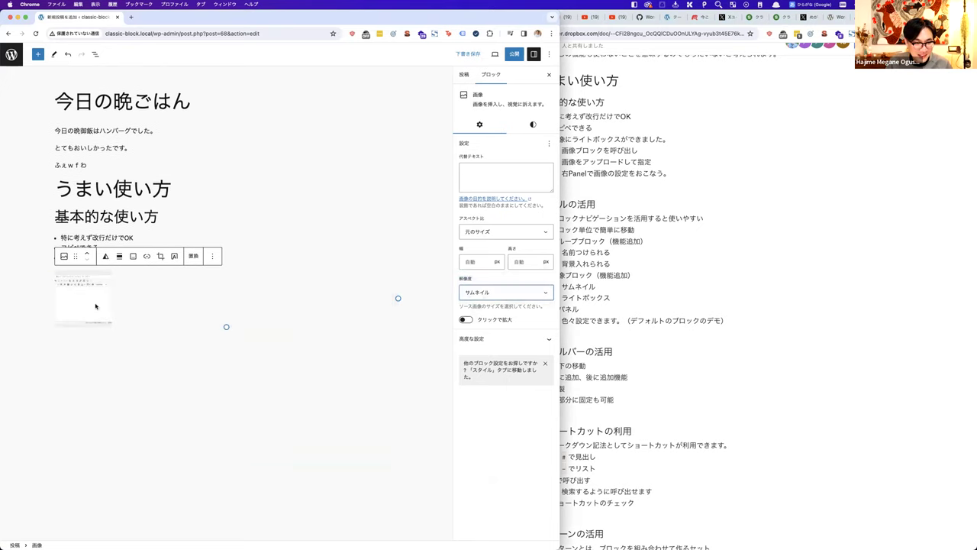
click(465, 320)
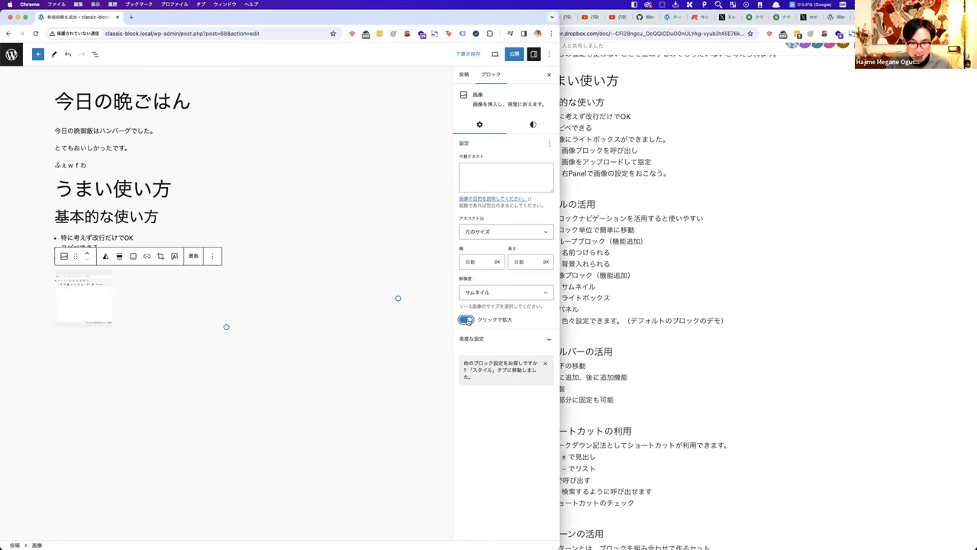
Step: Compare the block settings of a list item, the first paragraph, the うまい使い方 heading and the image
click(148, 364)
click(119, 233)
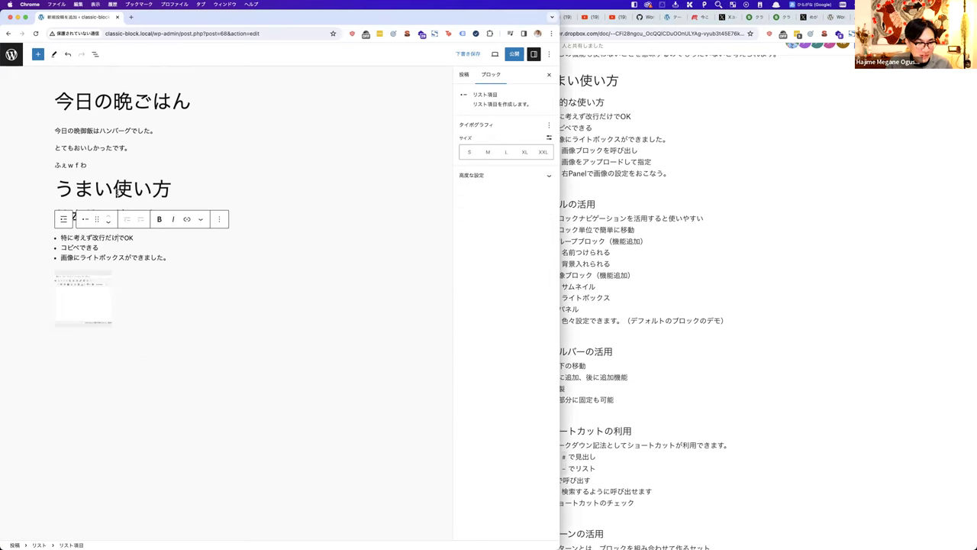
click(111, 131)
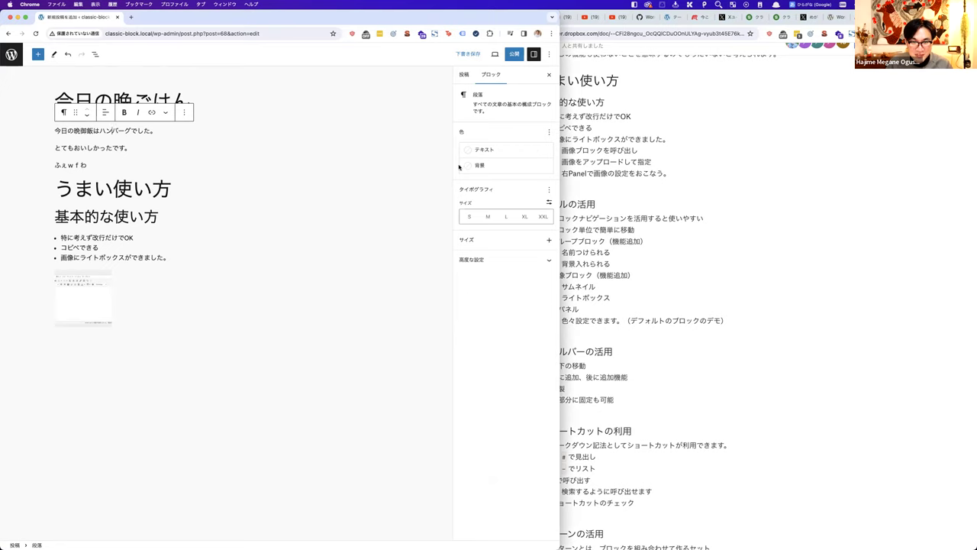
click(113, 190)
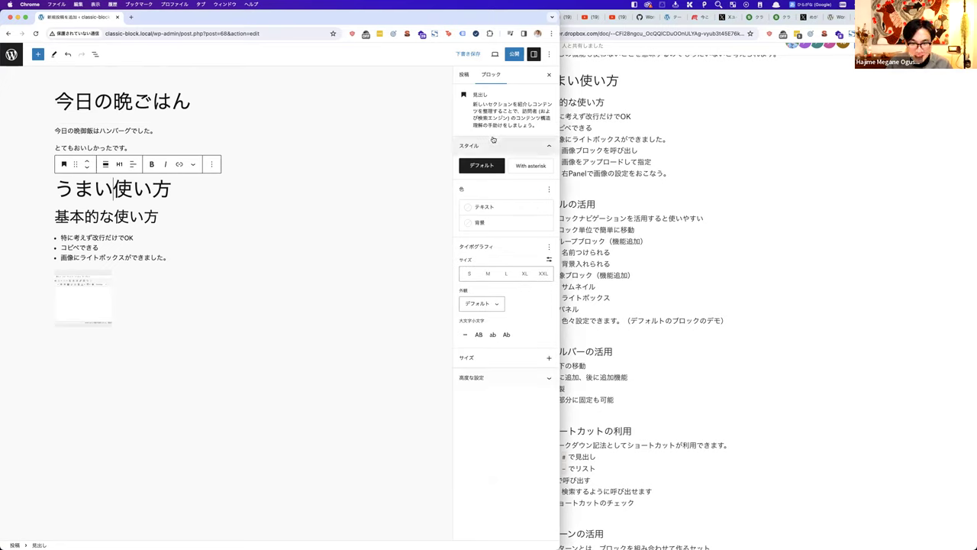
click(95, 286)
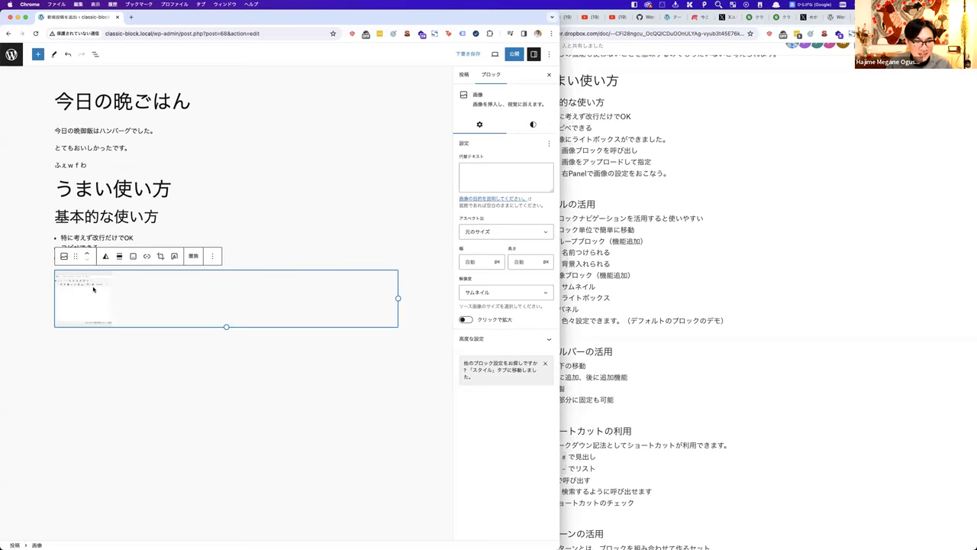
Step: Enter キャプチャです。 as the thumbnail image's alternative text and enable クリックで拡大 for it
click(479, 176)
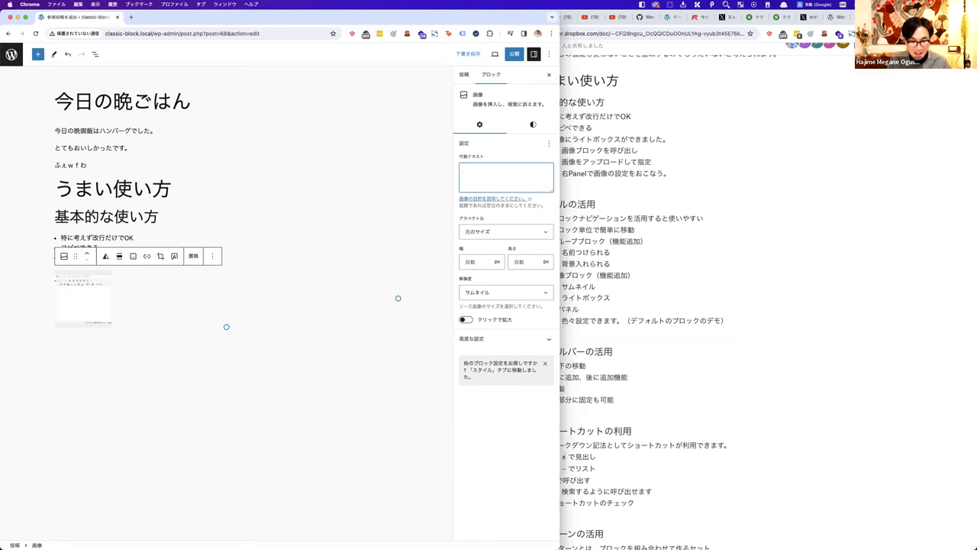
text(きゃおつ)
key(BackSpace)
key(BackSpace)
text(ぷちゃです。)
key(space)
key(Return)
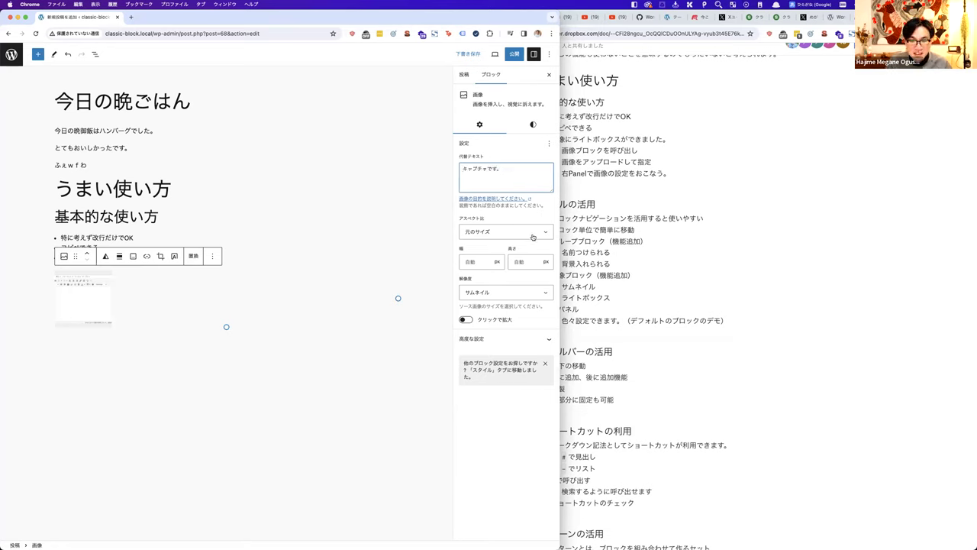
click(466, 320)
Step: Publish the 今日の晩ごはん post and open its public page
click(514, 54)
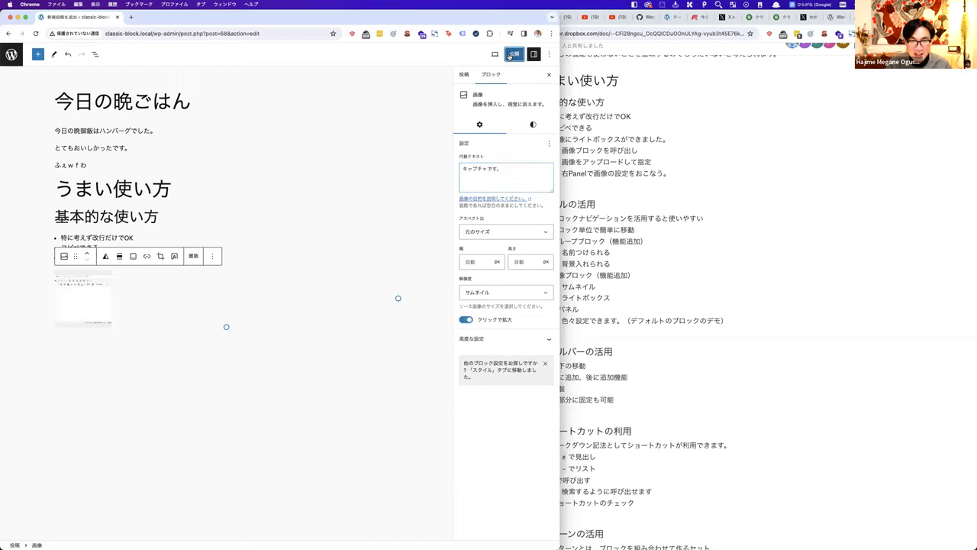
click(479, 54)
click(480, 137)
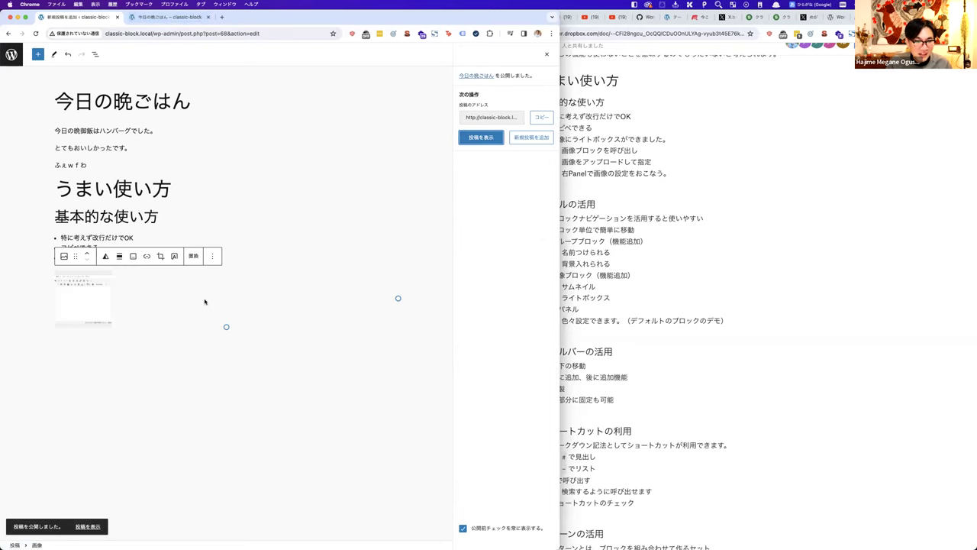
click(164, 17)
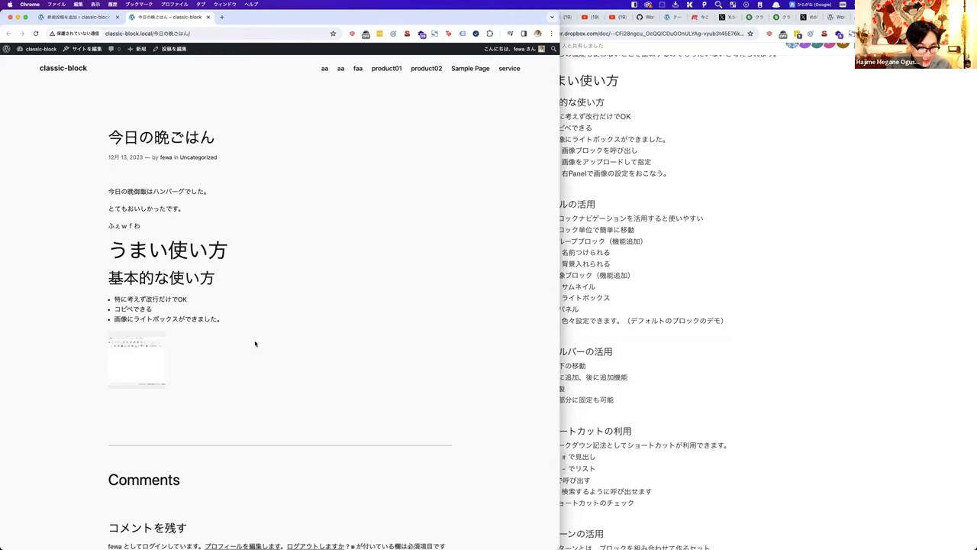
Step: Test the image lightbox on the published post by enlarging the thumbnail, closing it, and enlarging it again
click(154, 359)
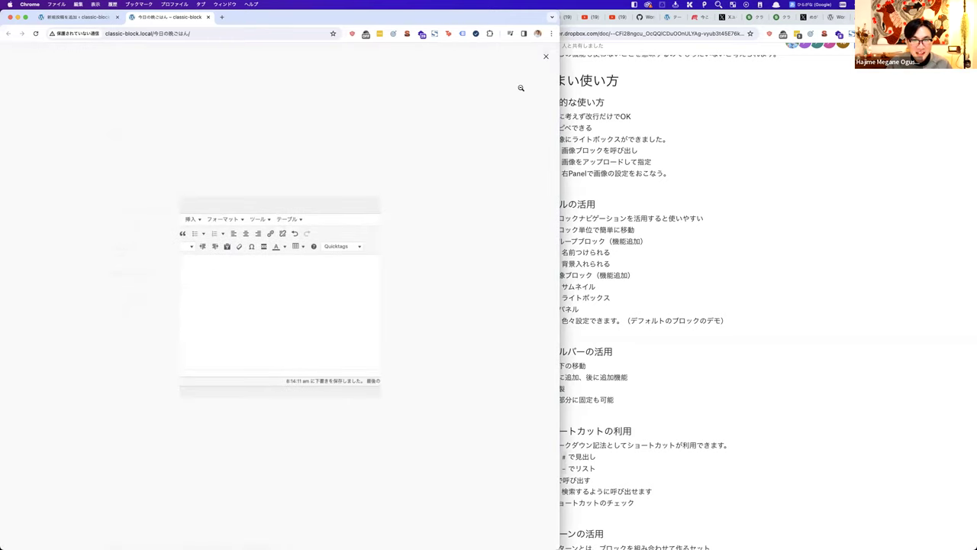
click(546, 57)
click(138, 352)
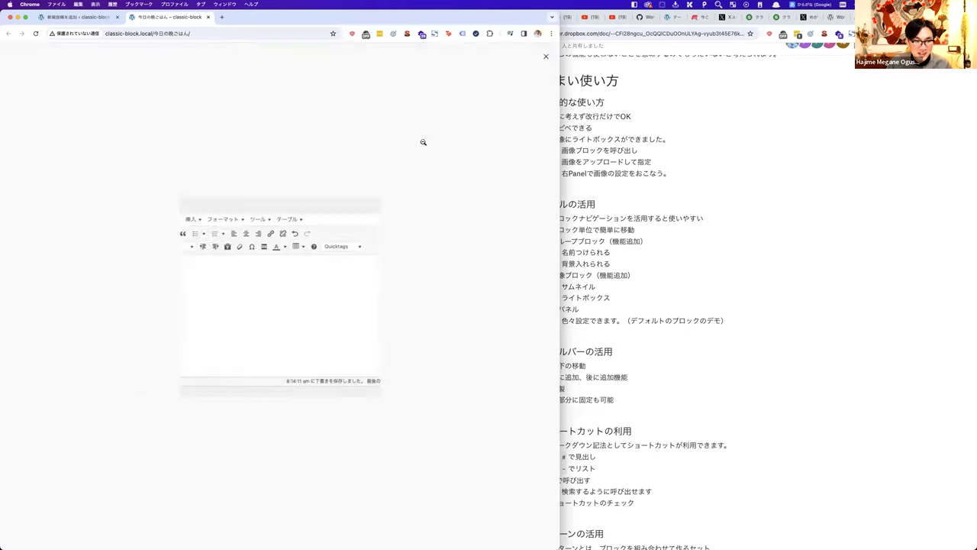
Step: Close the enlarged image on the published post, enlarge the thumbnail once more and close it
click(546, 59)
click(145, 352)
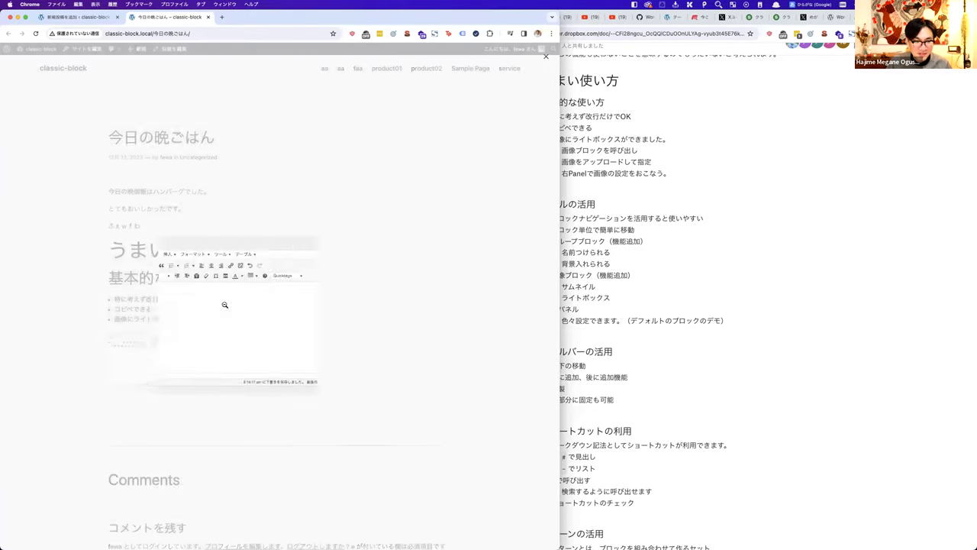
click(546, 58)
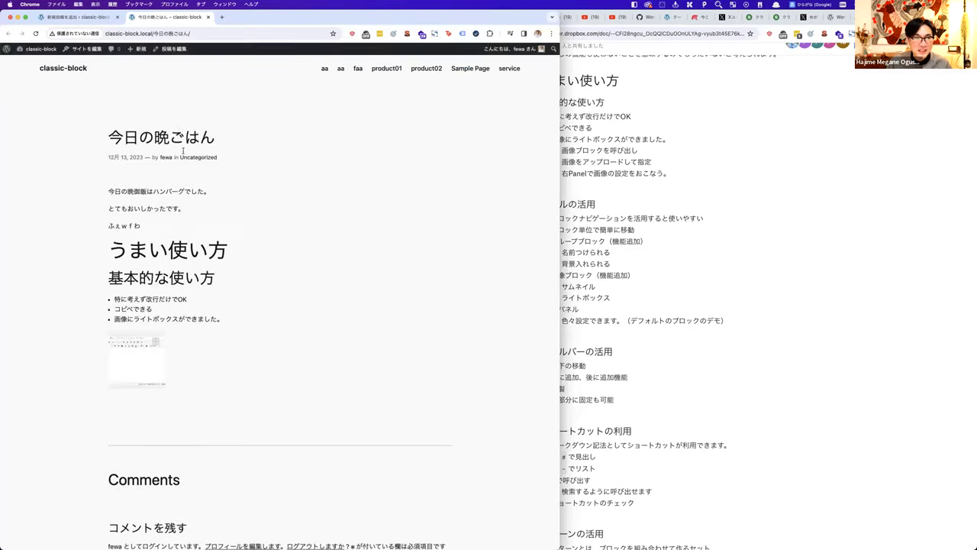
Step: Back in the editor, set the image's resolution to フルサイズ, update the post and view its public page
click(97, 20)
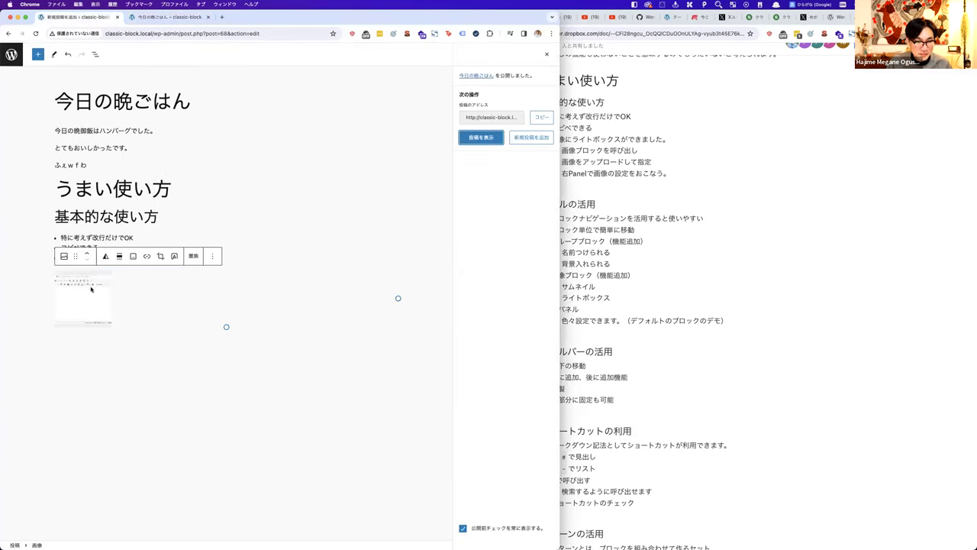
click(546, 54)
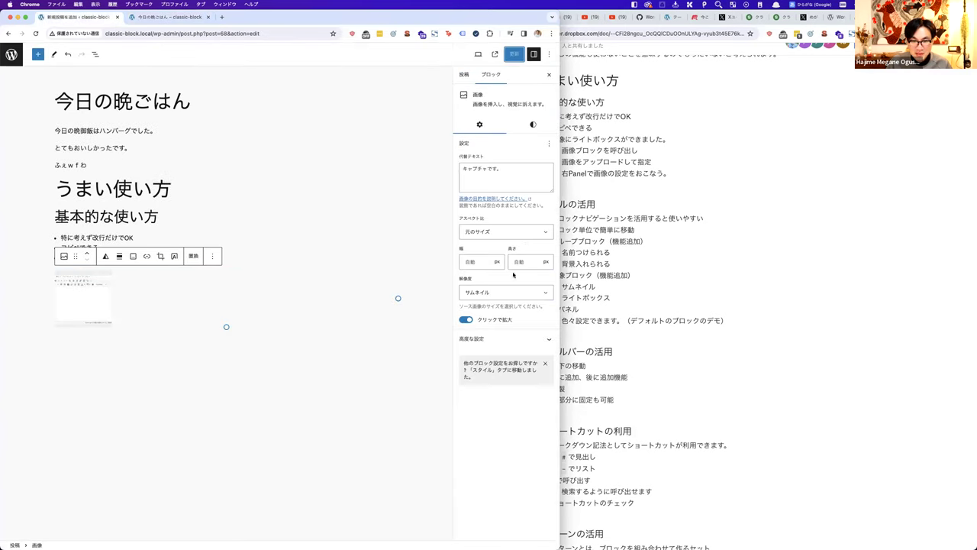
click(498, 292)
click(477, 308)
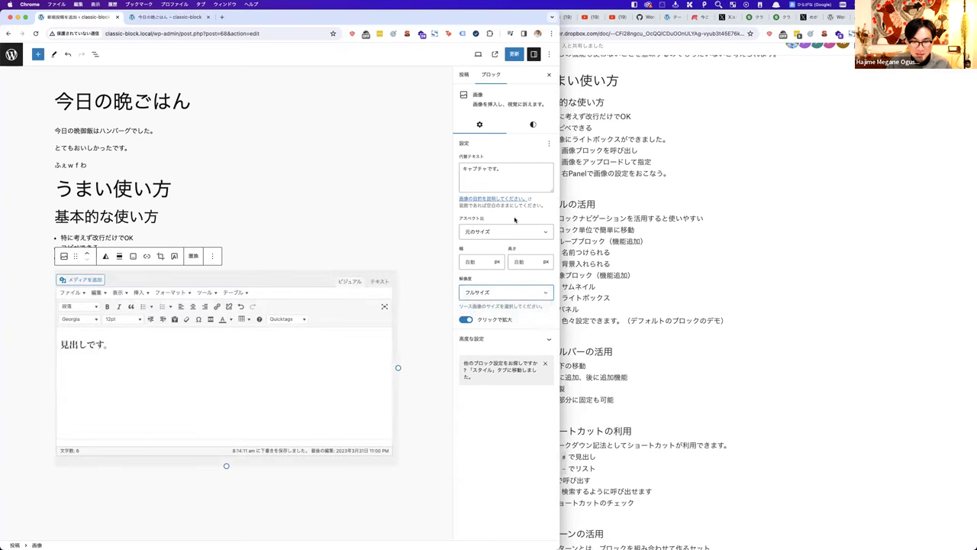
click(515, 55)
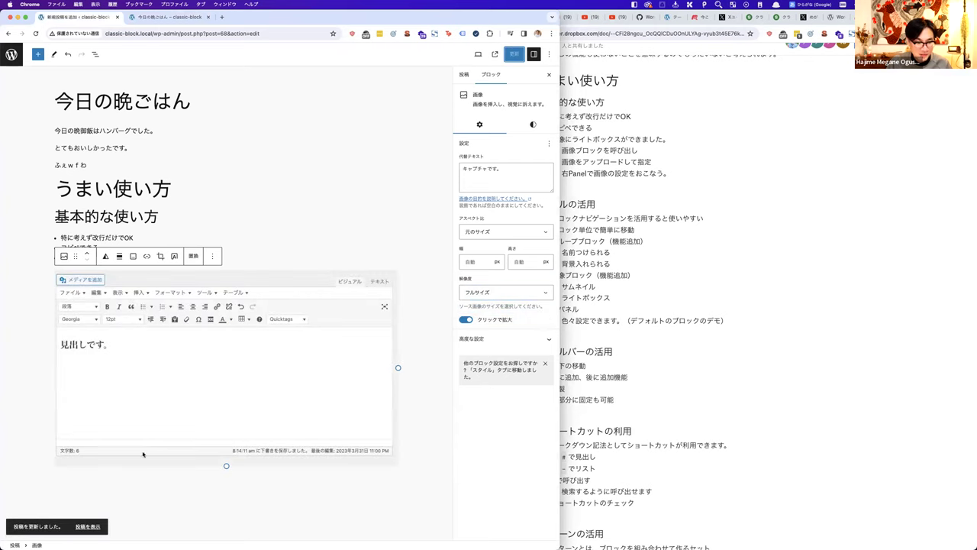
click(90, 526)
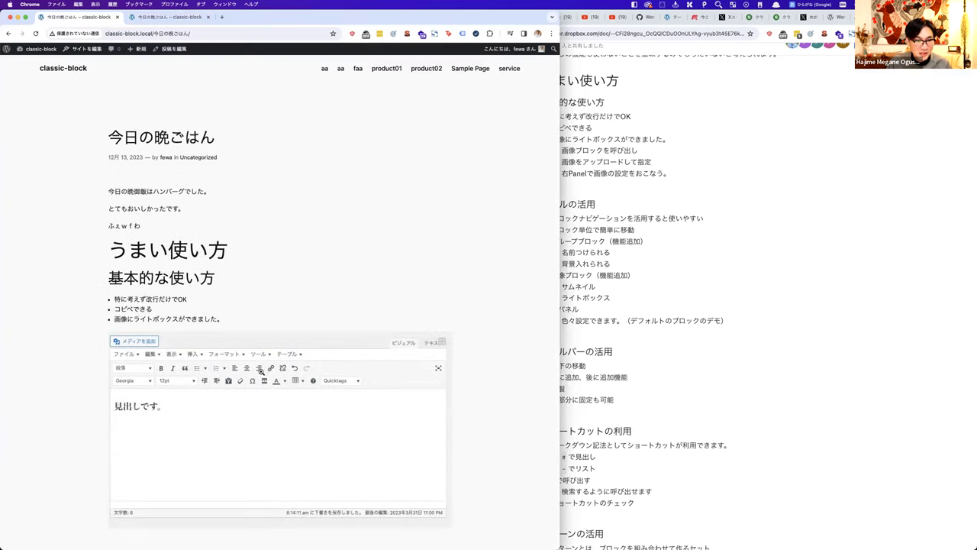
Step: Test the lightbox on the full-size image by enlarging and closing it twice on the public page
click(260, 372)
click(272, 339)
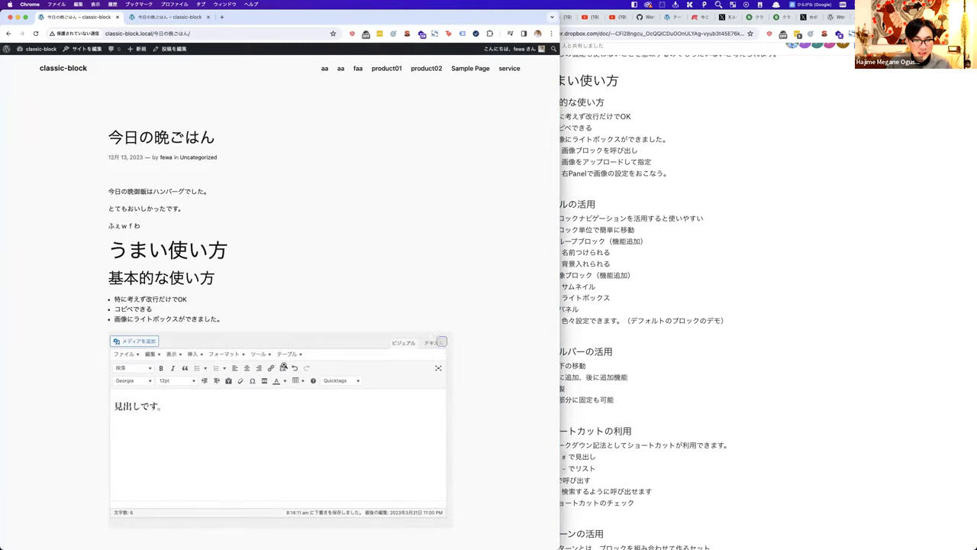
click(281, 369)
click(331, 174)
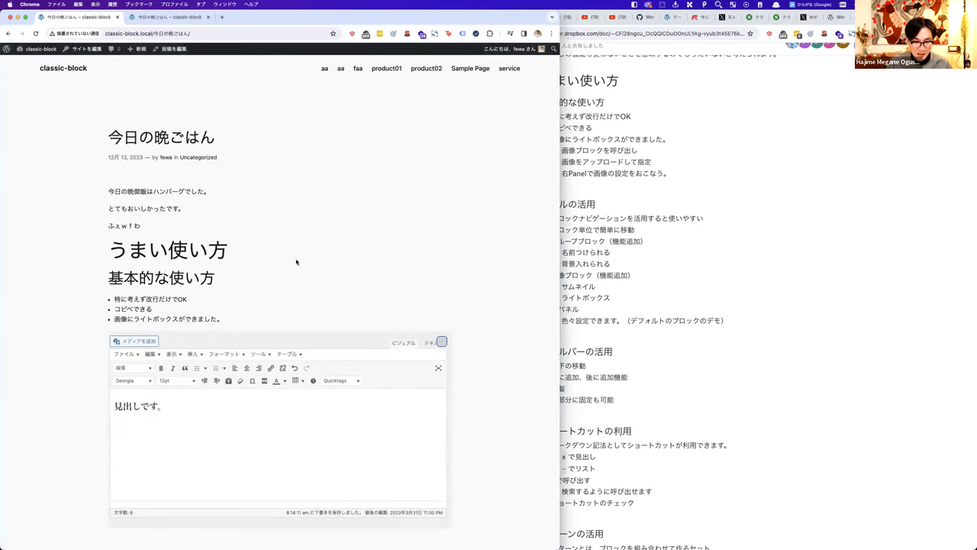
scroll(310, 274, down, 1)
Step: Close the duplicate page of the published post and reopen 今日の晩ごはん for editing
click(631, 283)
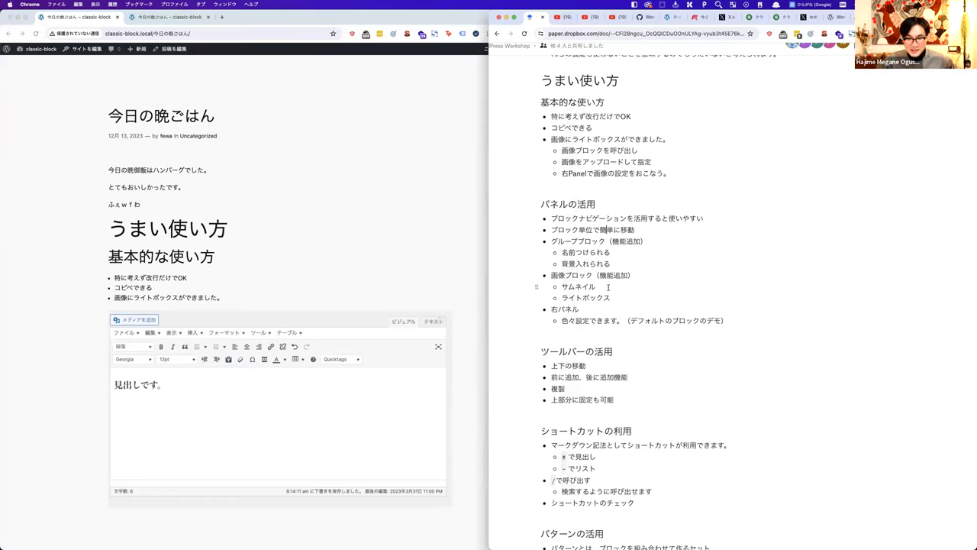
click(358, 288)
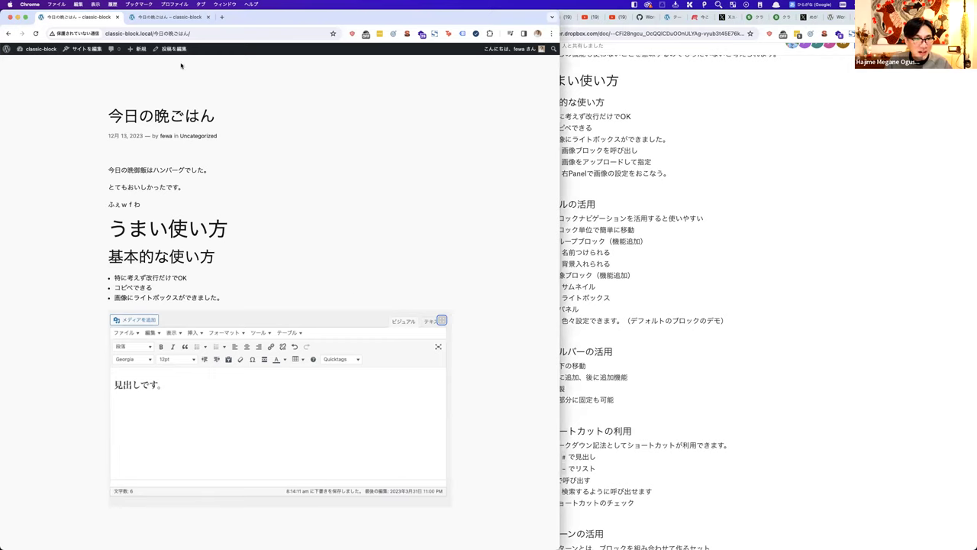
click(168, 17)
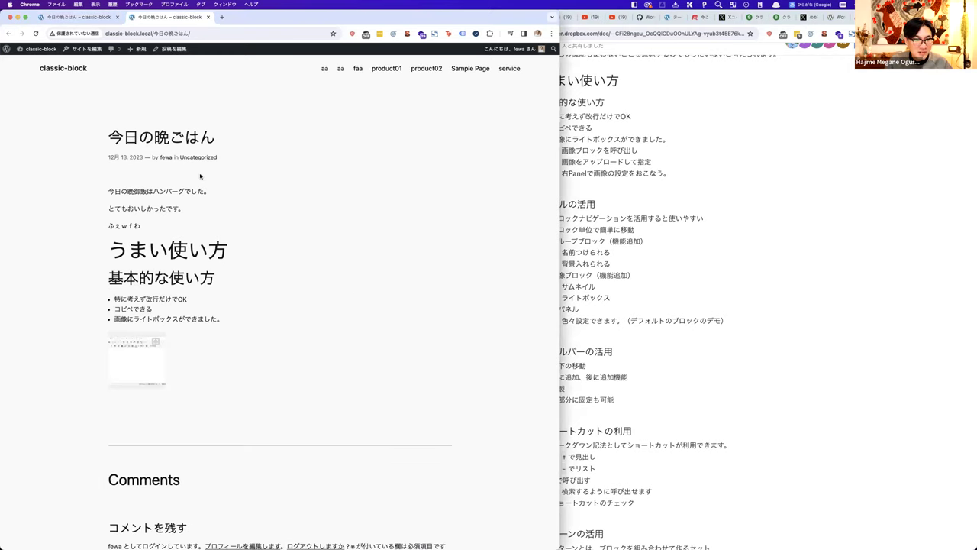
click(207, 17)
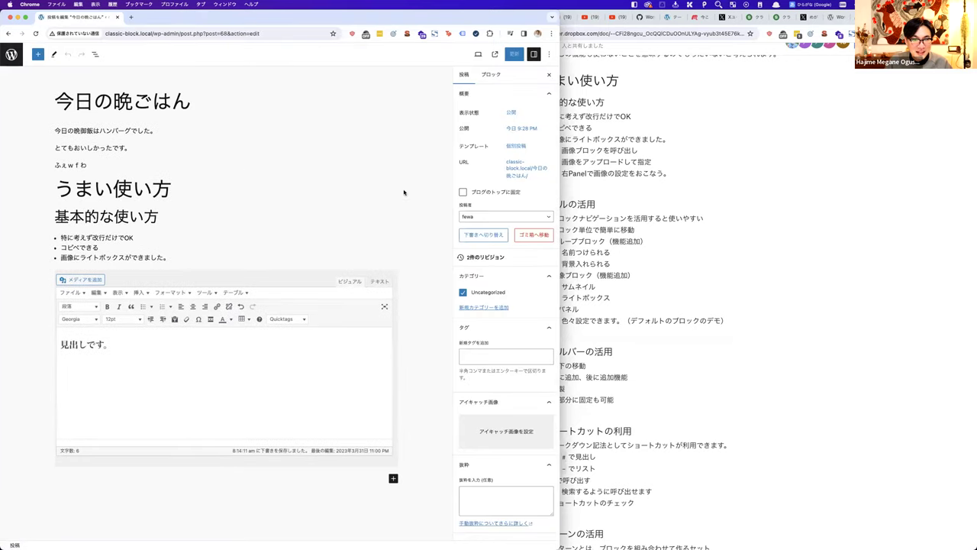
Step: Compare the block settings of the うまい使い方 heading, the コピペできる list item and the image
click(152, 189)
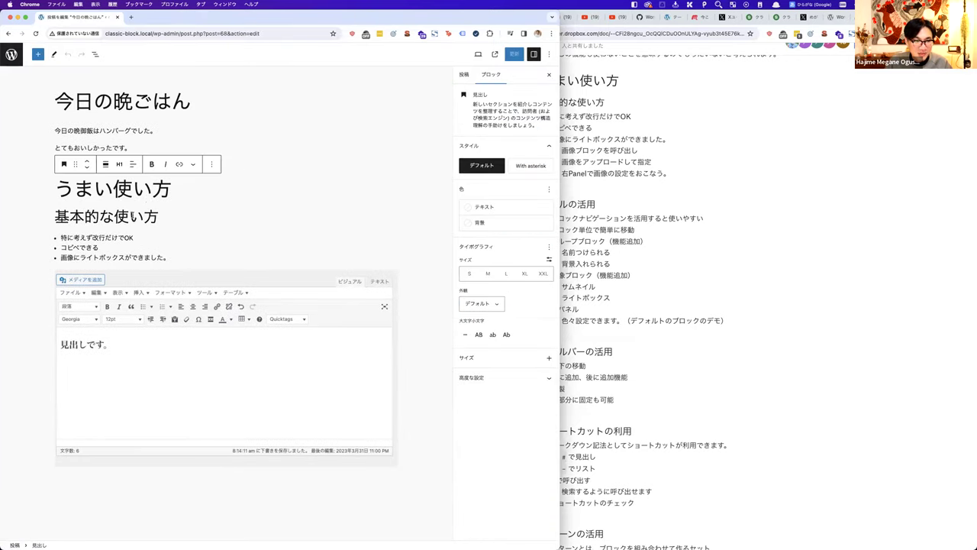
click(96, 244)
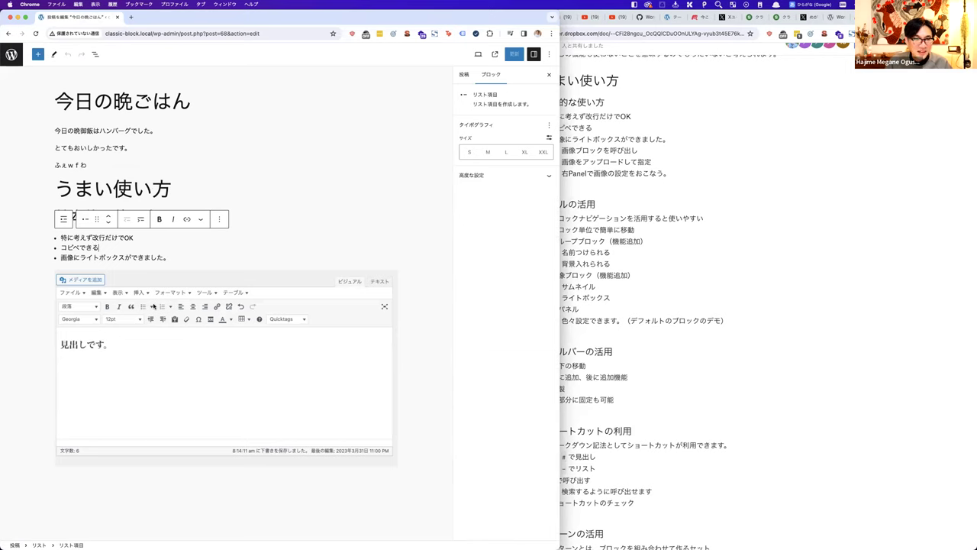
click(154, 306)
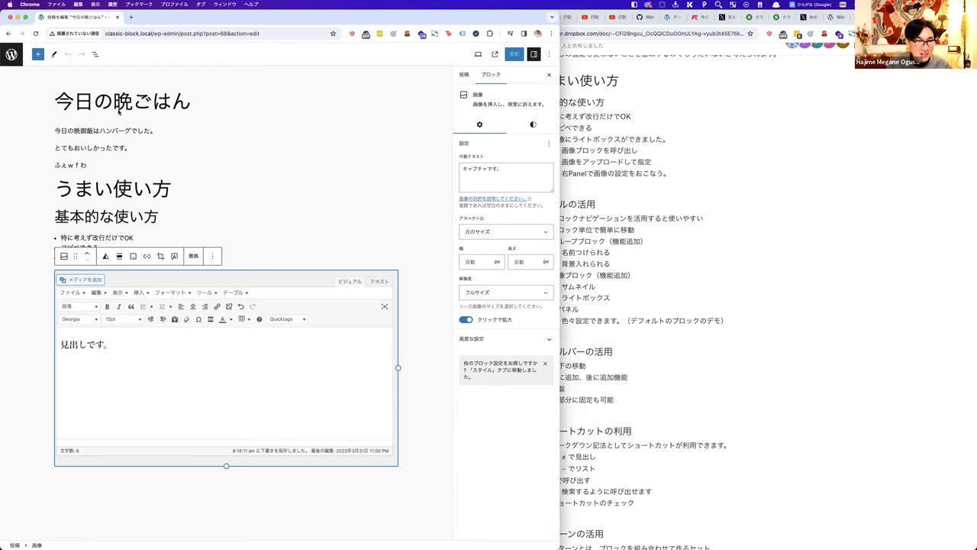
Step: Switch to the Dropbox Paper workshop notes and enlarge the page around the パネルの活用 section
click(631, 272)
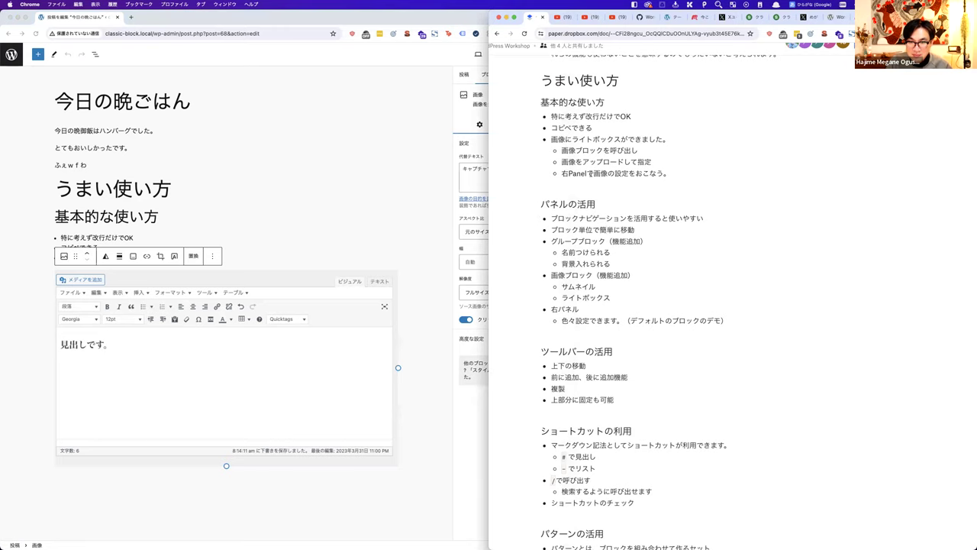
drag(554, 218, 627, 218)
click(625, 219)
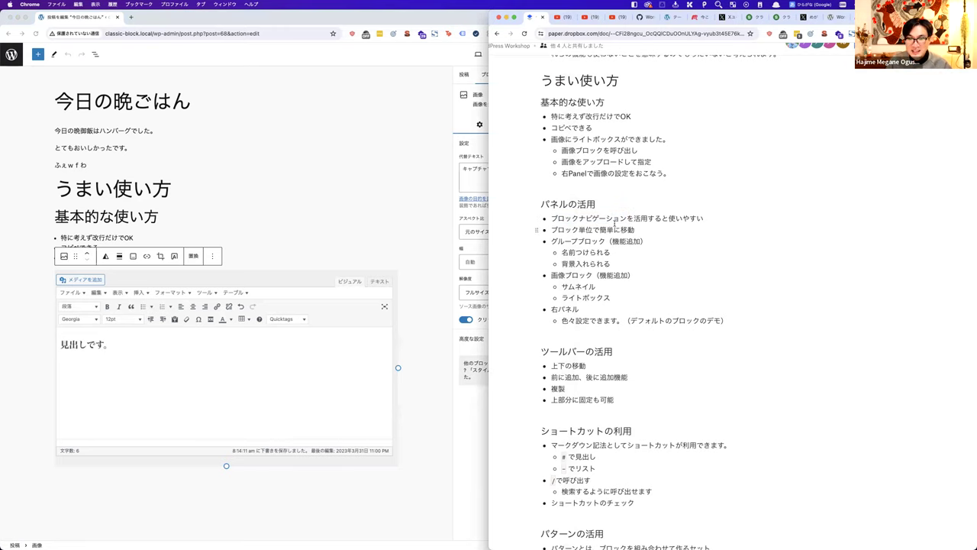
key(super+plus)
key(super+plus)
key(super+plus)
key(super+plus)
key(super+plus)
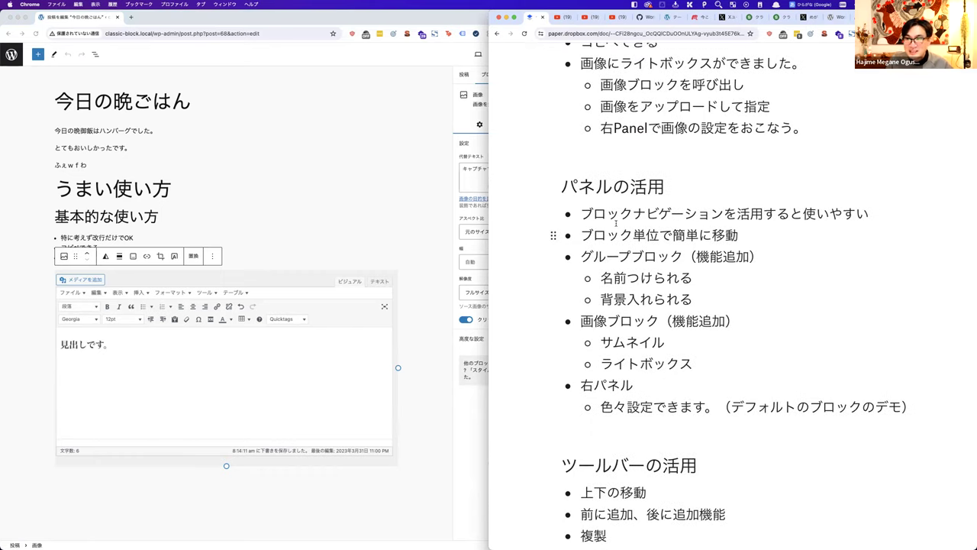
Step: Return to the post editor, show the document overview's block list, expand the リスト block, and select the image block there
click(333, 214)
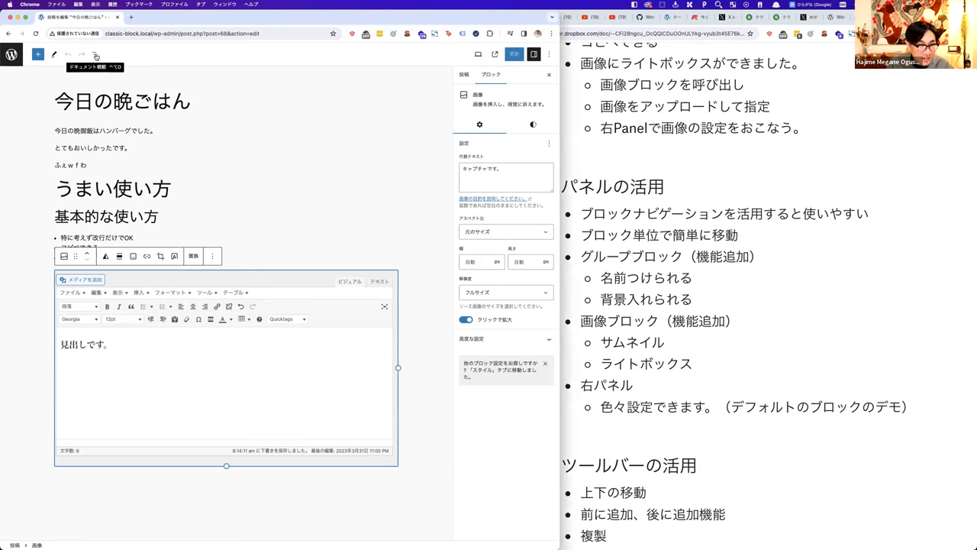
click(95, 55)
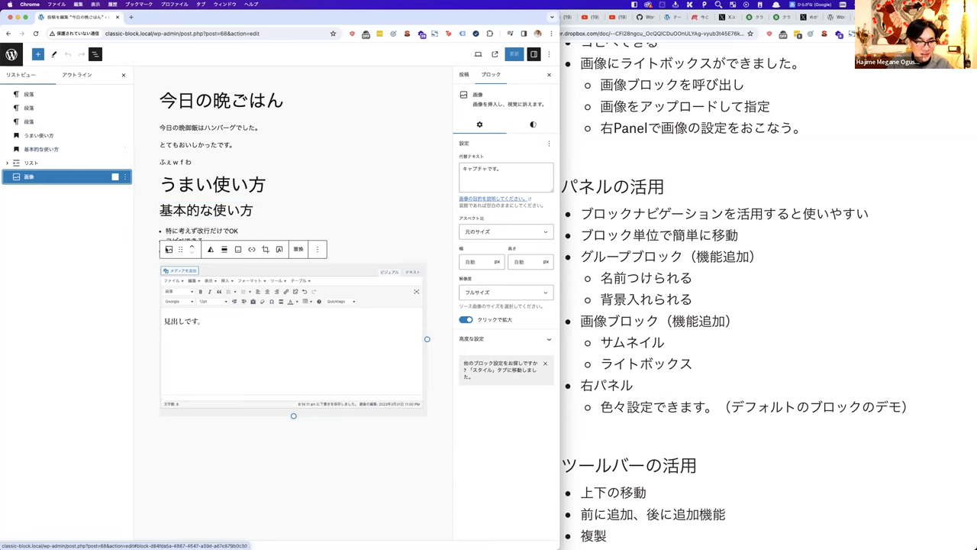
click(250, 129)
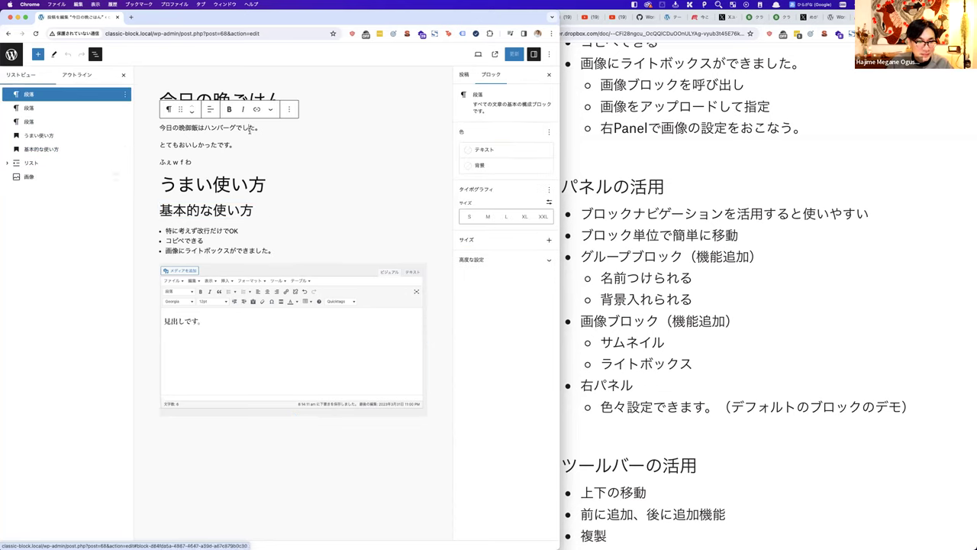
click(6, 164)
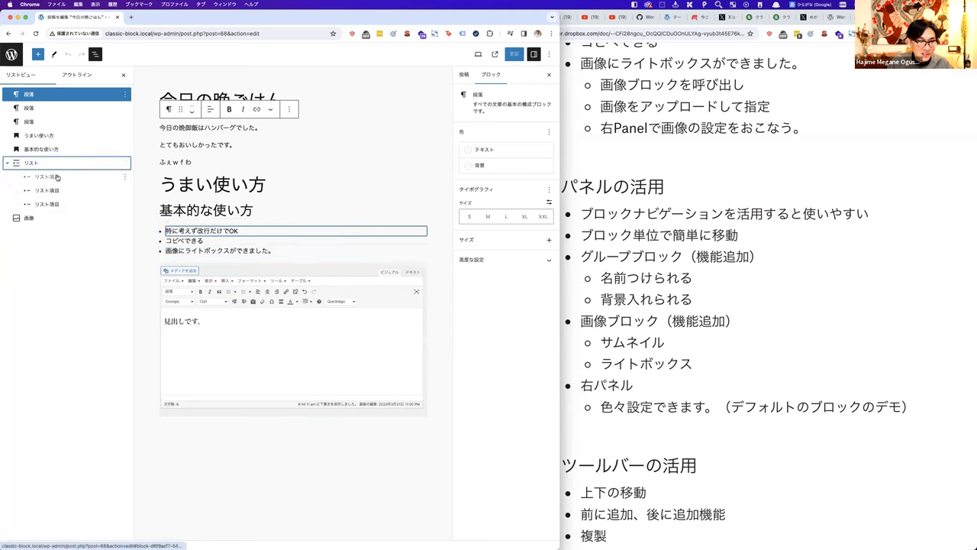
click(57, 218)
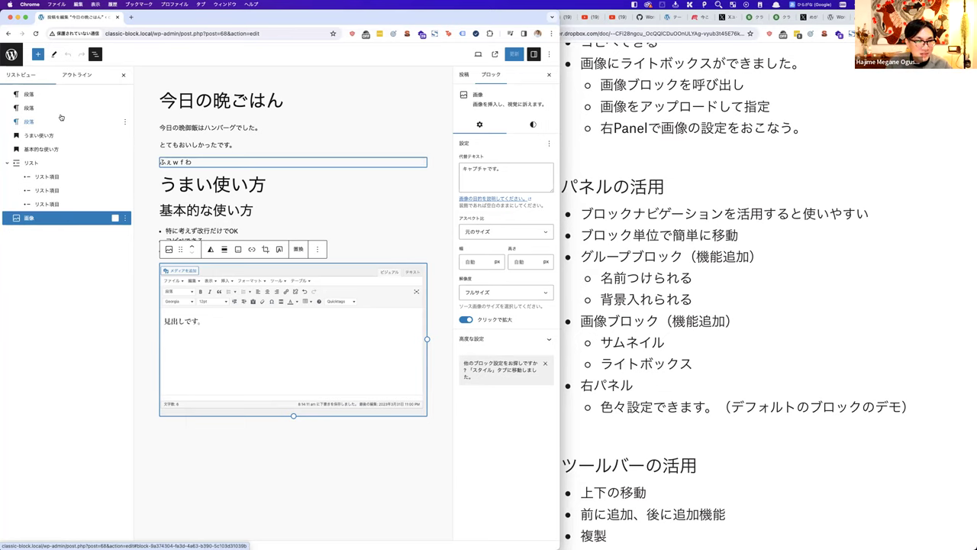
Step: Reorder the image block through the block list: above うまい使い方, up to the very top, and finally directly below the うまい使い方 heading
drag(76, 218, 55, 139)
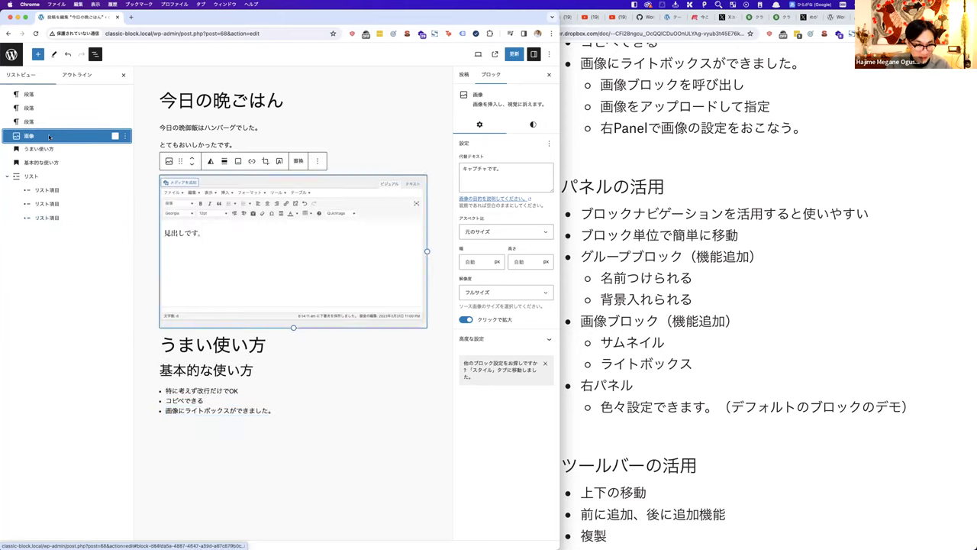
drag(62, 137, 56, 91)
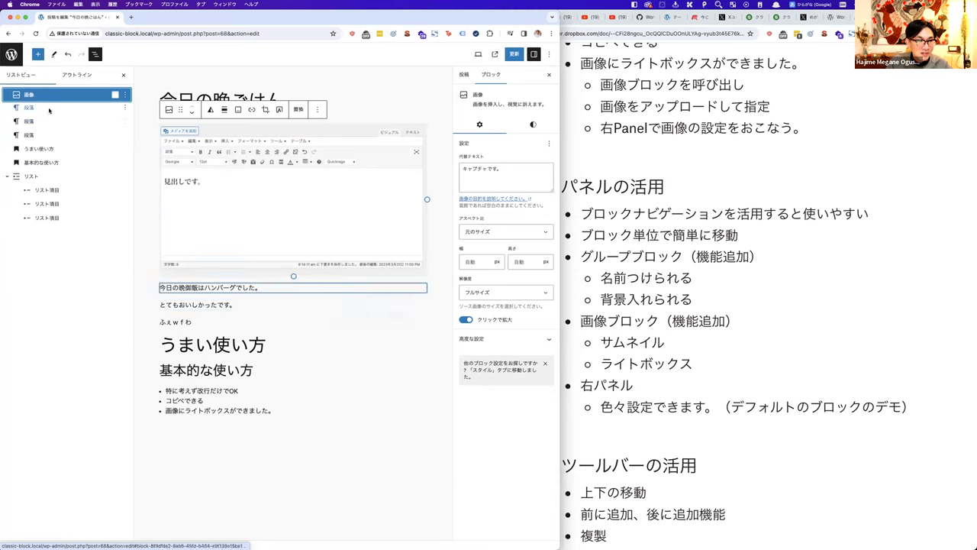
drag(66, 97, 65, 150)
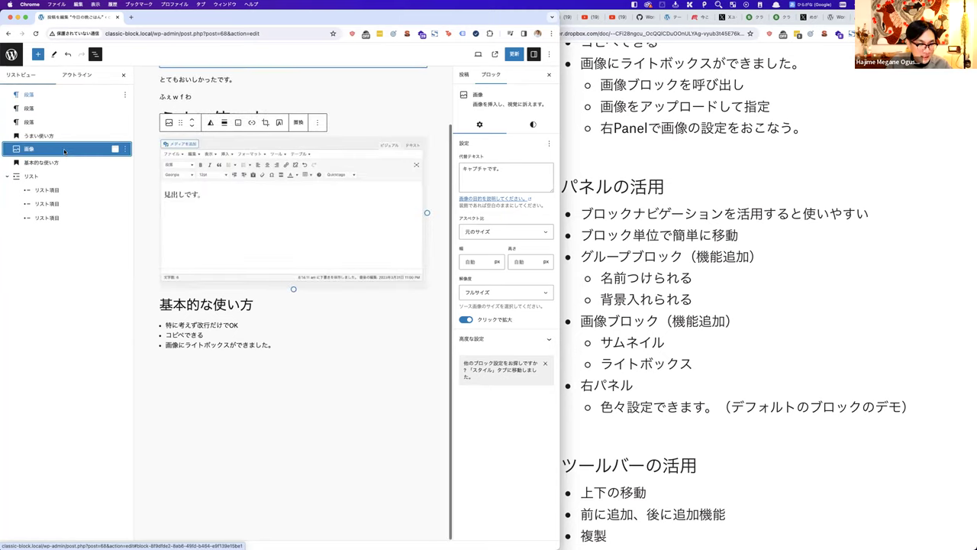
Step: Set the うまい使い方 heading to level H2 and the 基本的な使い方 heading to level H3
click(60, 136)
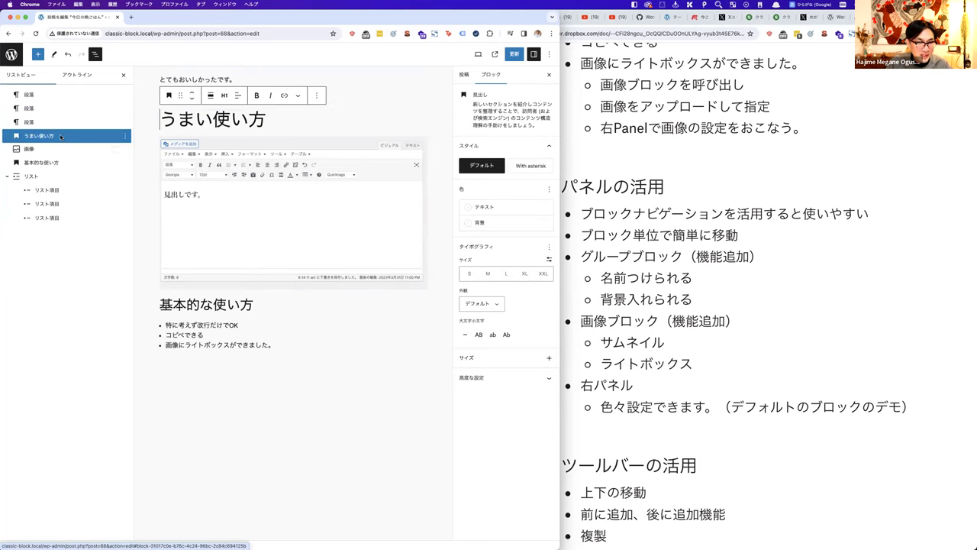
click(224, 96)
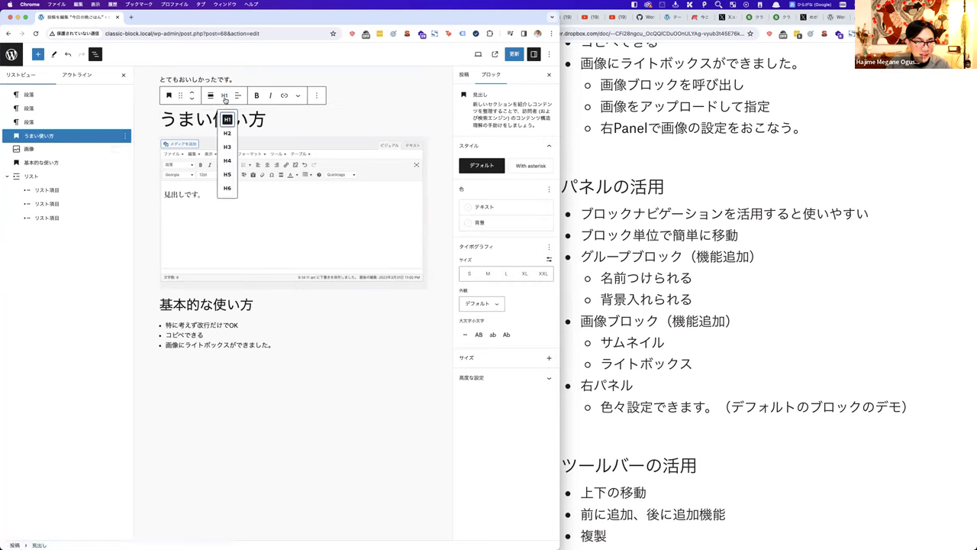
click(227, 134)
click(68, 162)
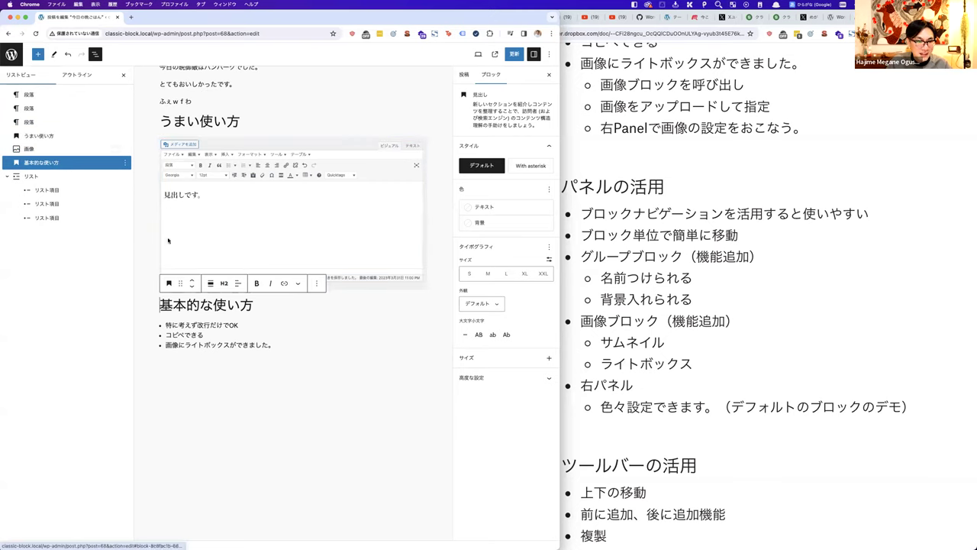
key(Return)
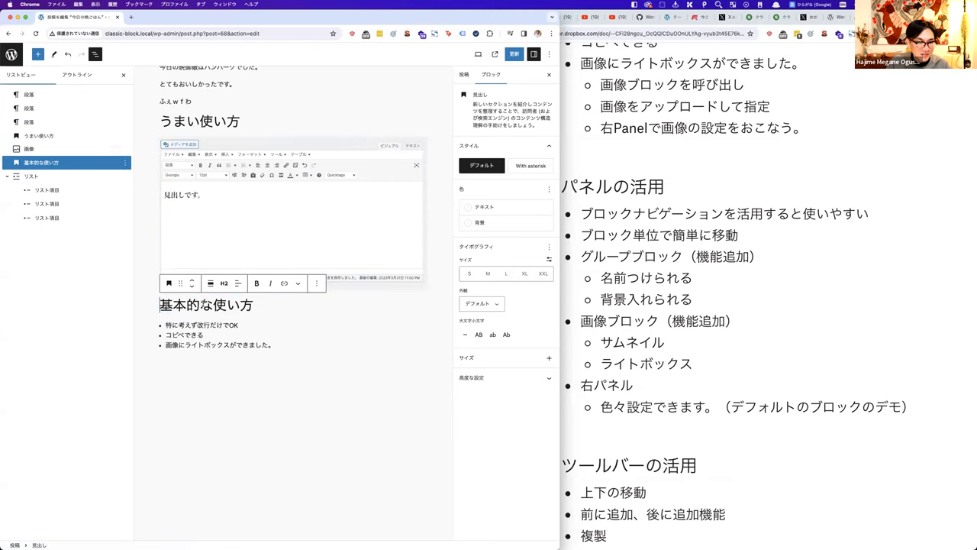
click(223, 286)
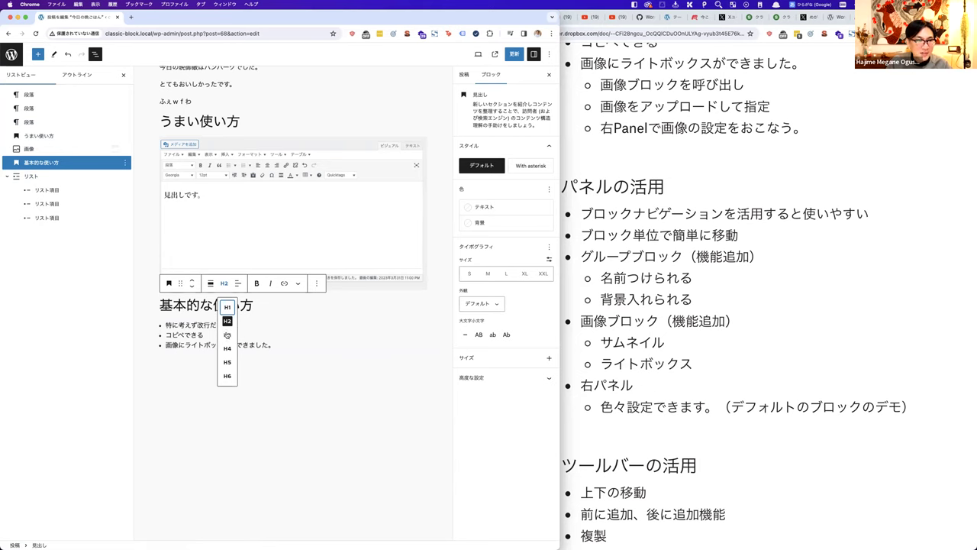
click(227, 334)
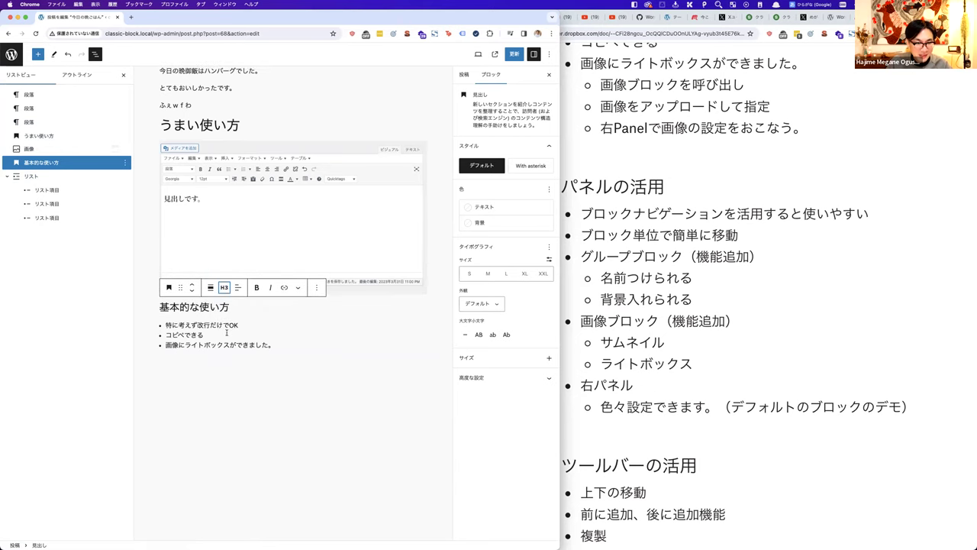
Step: Check the post's heading structure in the document outline and return to the block list
click(79, 76)
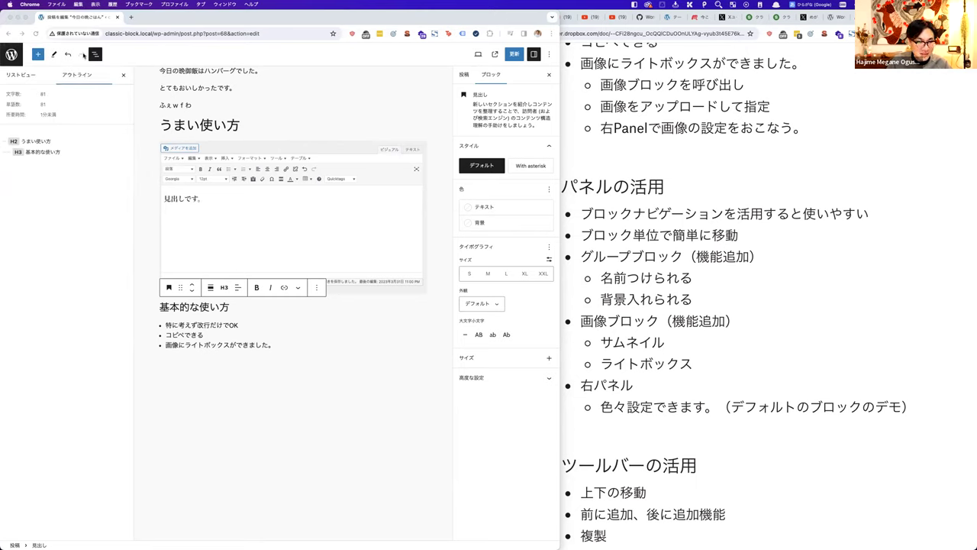
click(24, 79)
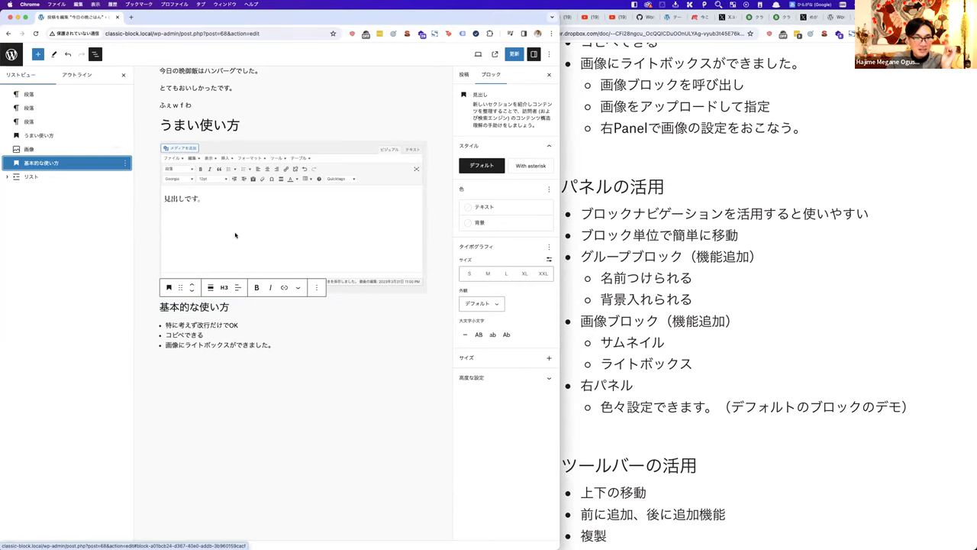
Step: Add an empty paragraph directly below the うまい使い方 heading
scroll(241, 222, up, 3)
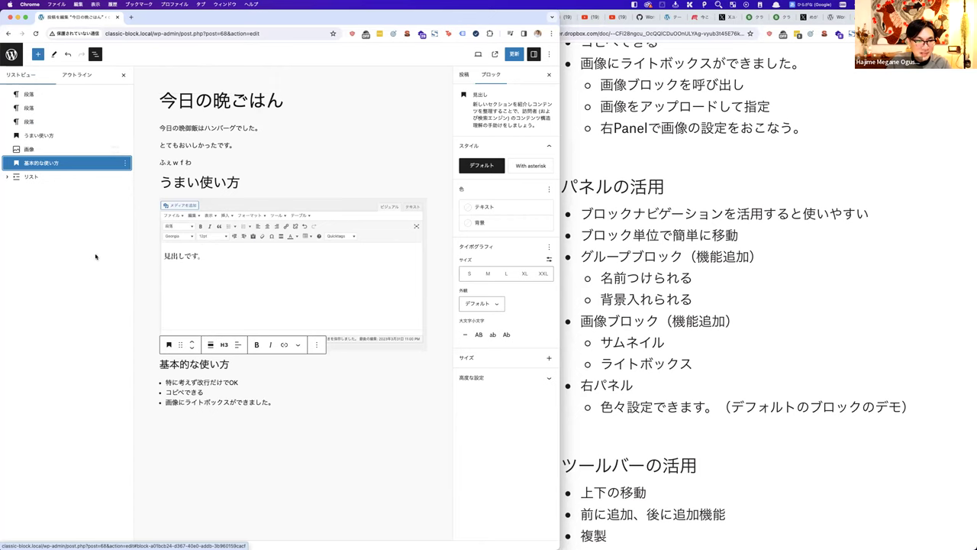
click(100, 149)
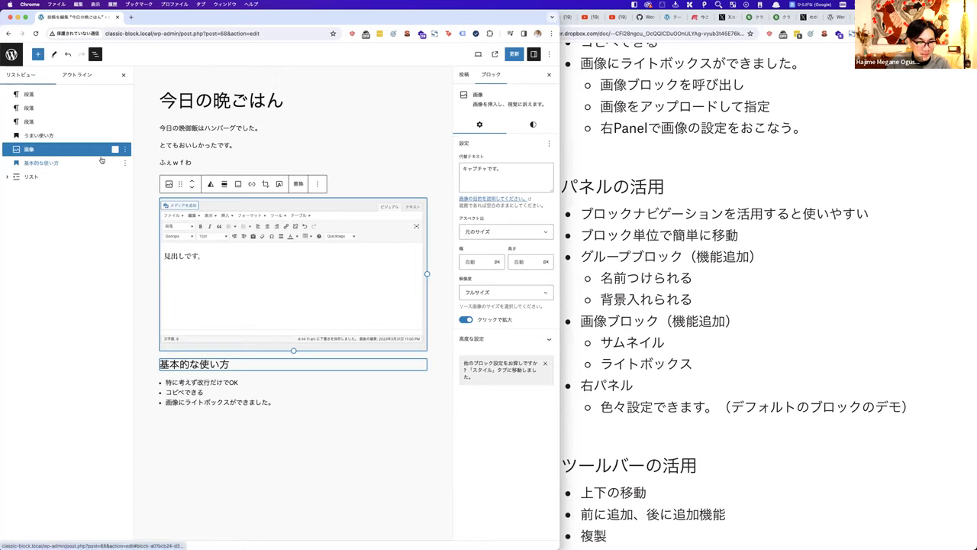
click(222, 164)
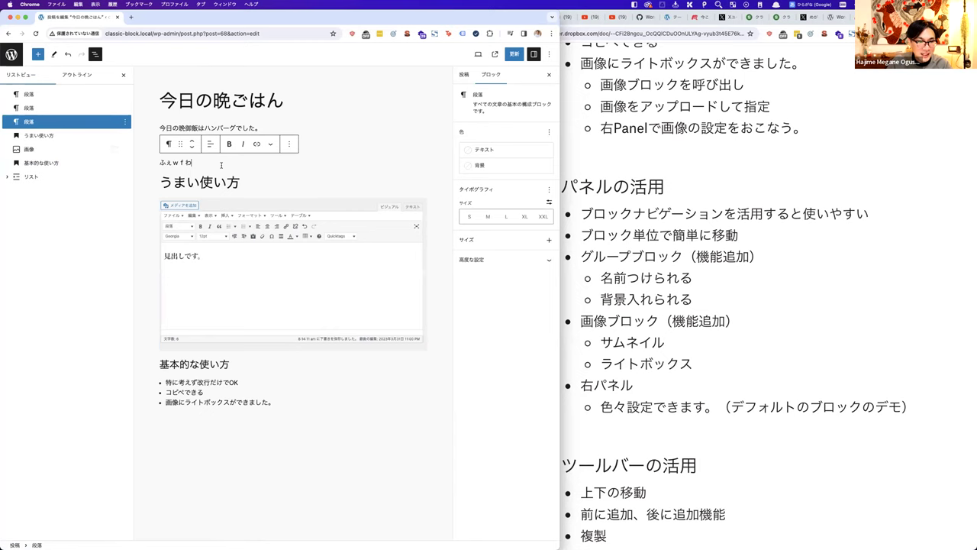
click(217, 183)
key(Return)
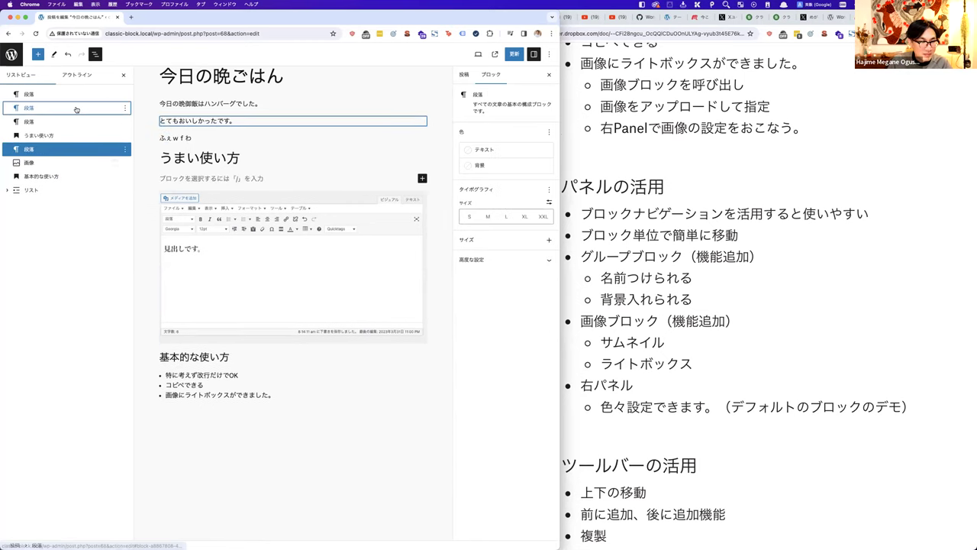
Step: Move the とてもおいしかったです。 paragraph directly below the うまい使い方 heading and delete the empty paragraph beneath it
click(106, 109)
drag(87, 111, 74, 147)
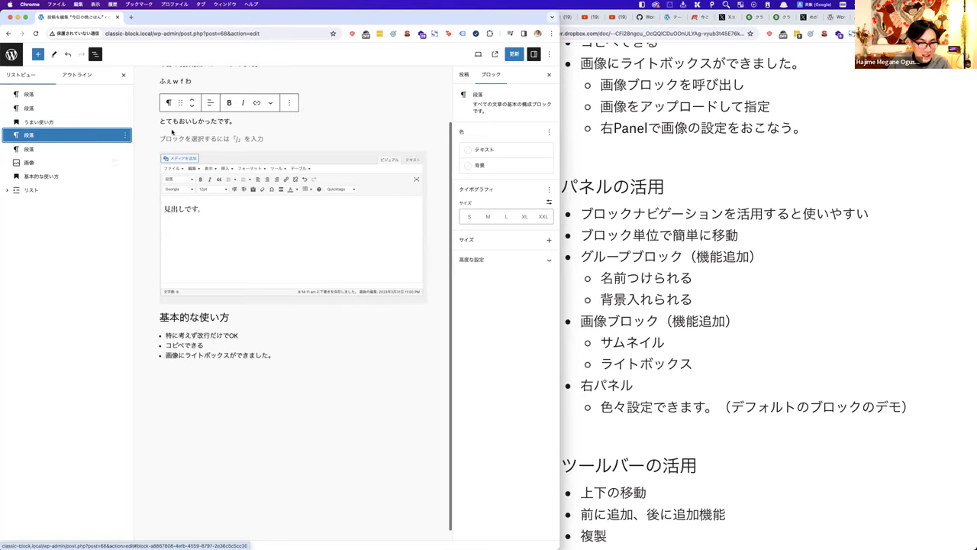
click(115, 148)
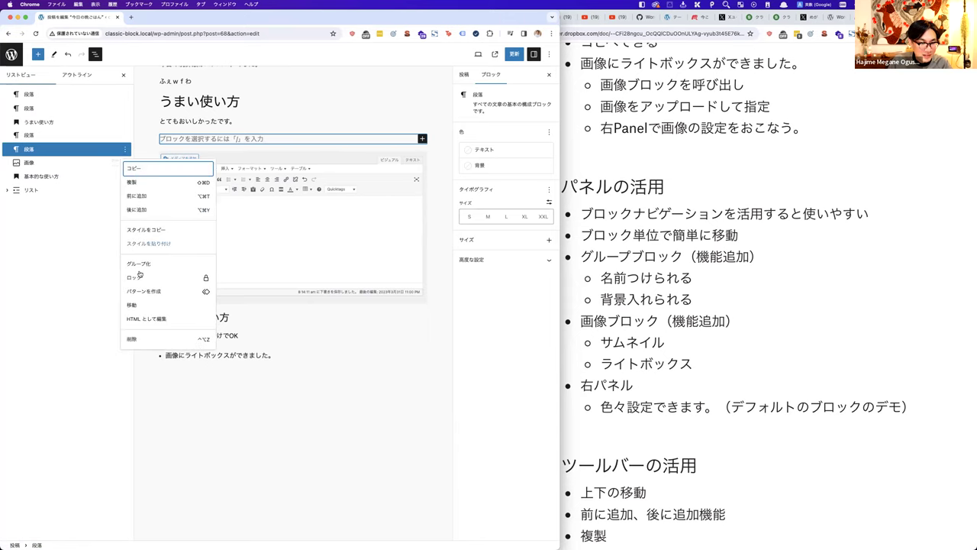
click(133, 338)
scroll(259, 156, up, 1)
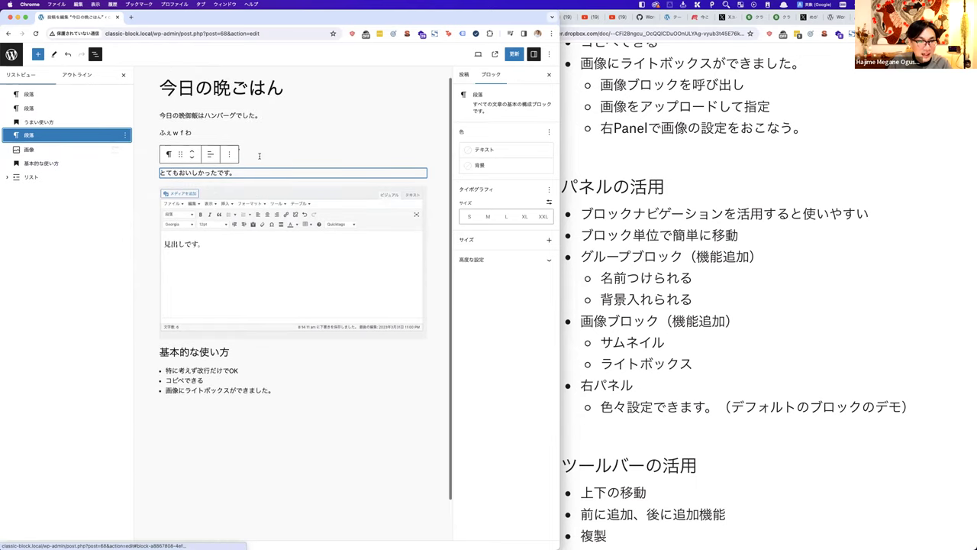
Step: Group the うまい使い方 heading, the とてもおいしかったです。 paragraph and the image into one group block
click(260, 156)
shift+click(220, 172)
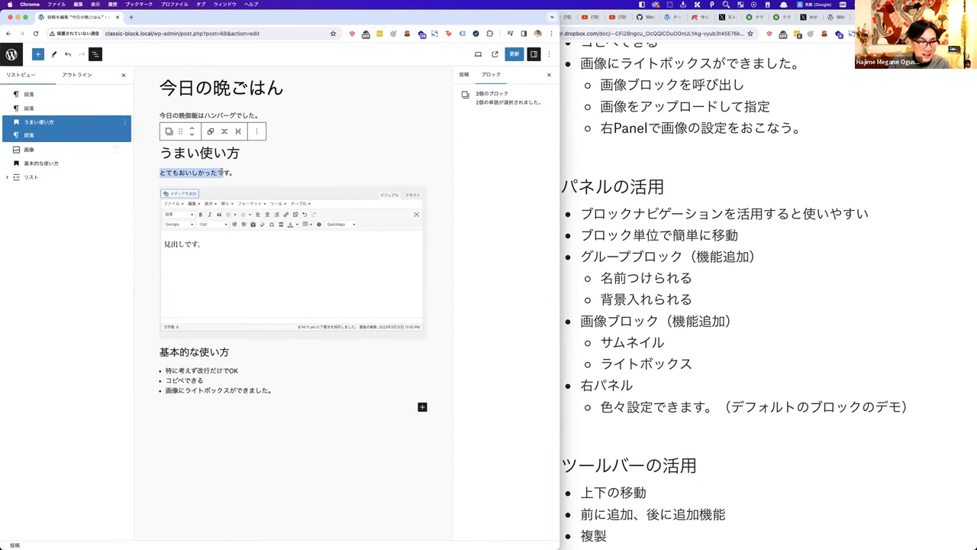
shift+click(223, 210)
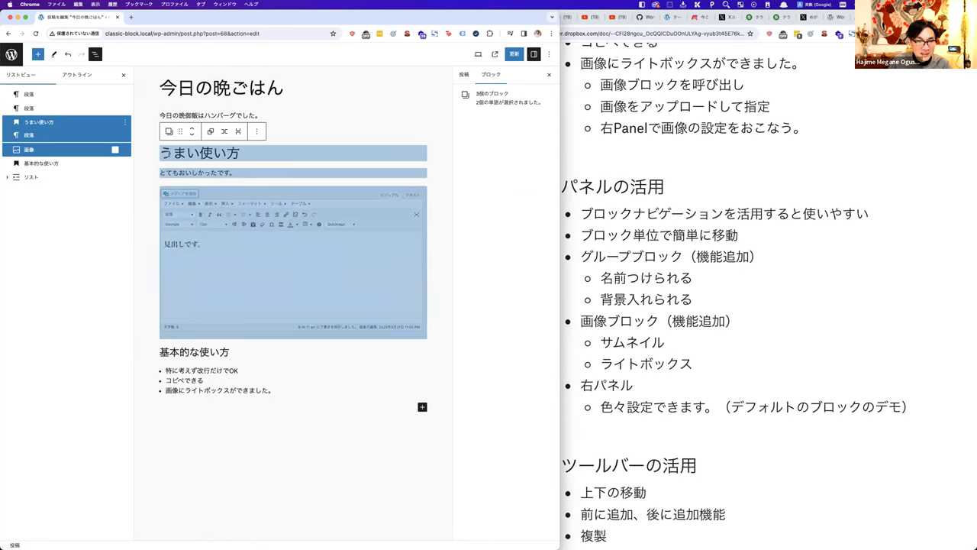
click(126, 124)
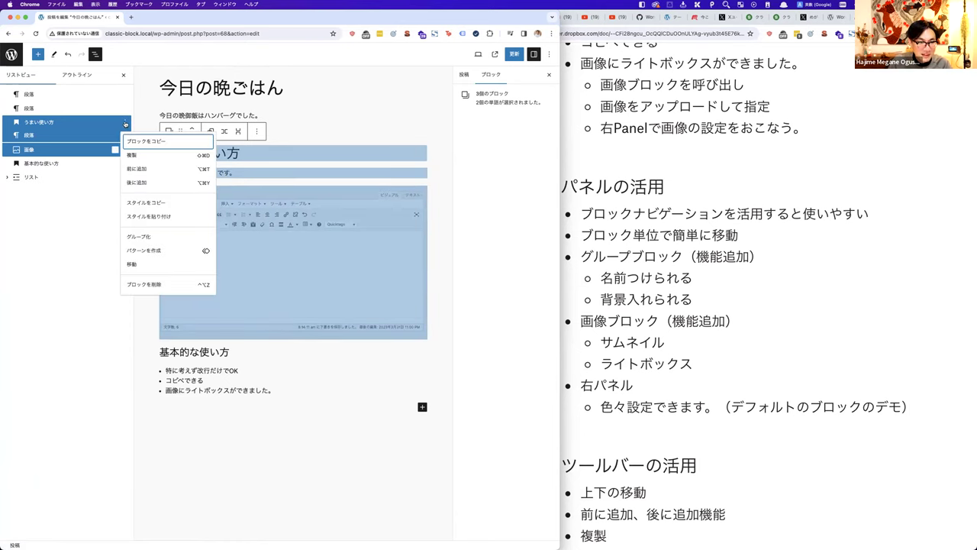
click(148, 242)
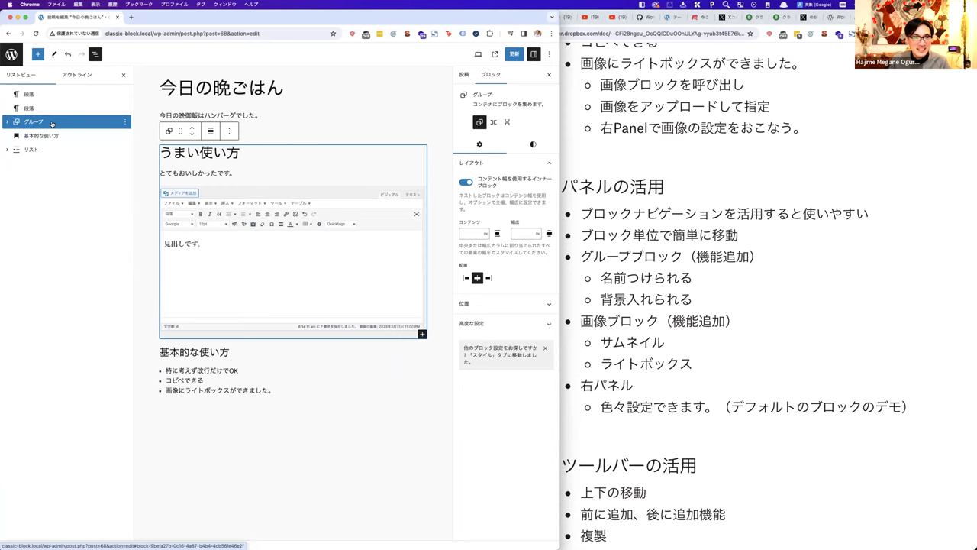
Step: Rename the new group block as い方
click(124, 122)
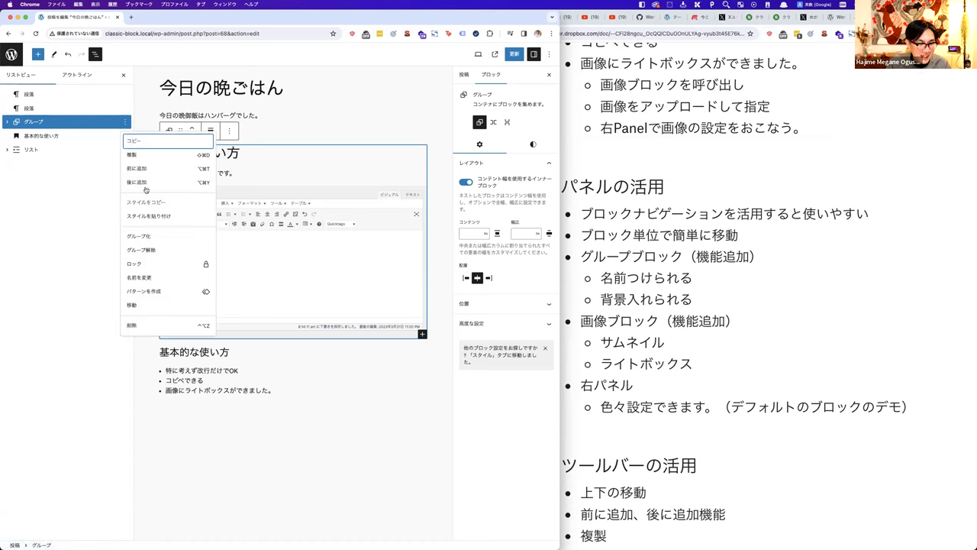
click(148, 277)
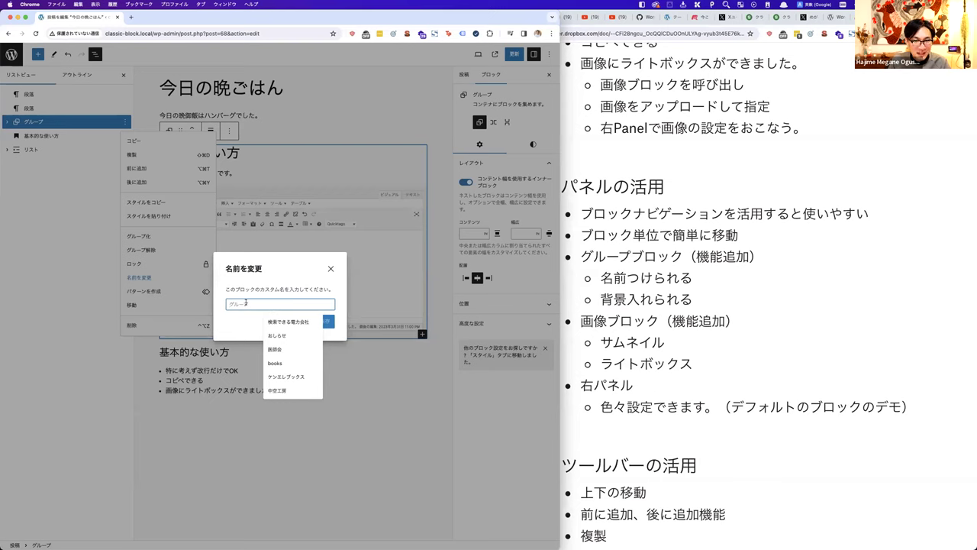
key(ctrl+space)
text(a)
key(BackSpace)
text(ima)
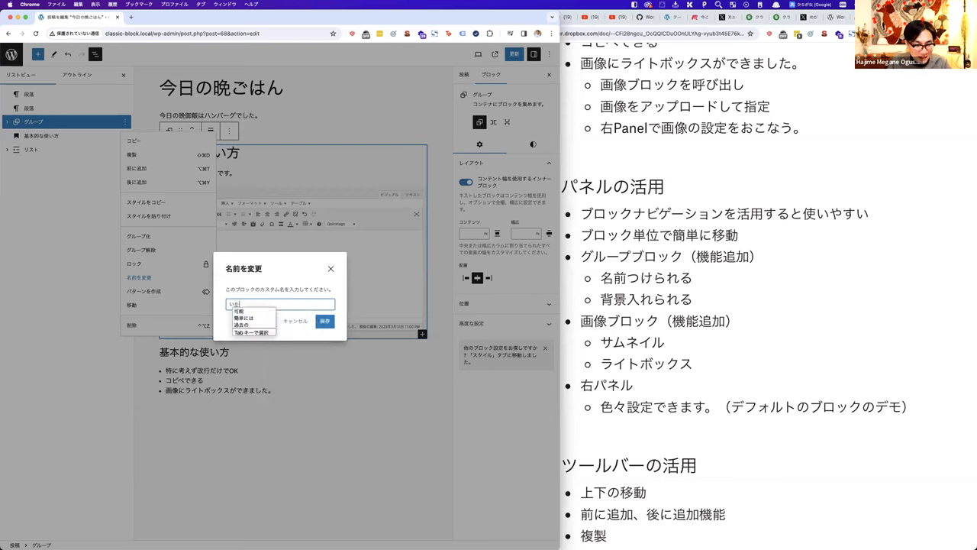
click(326, 322)
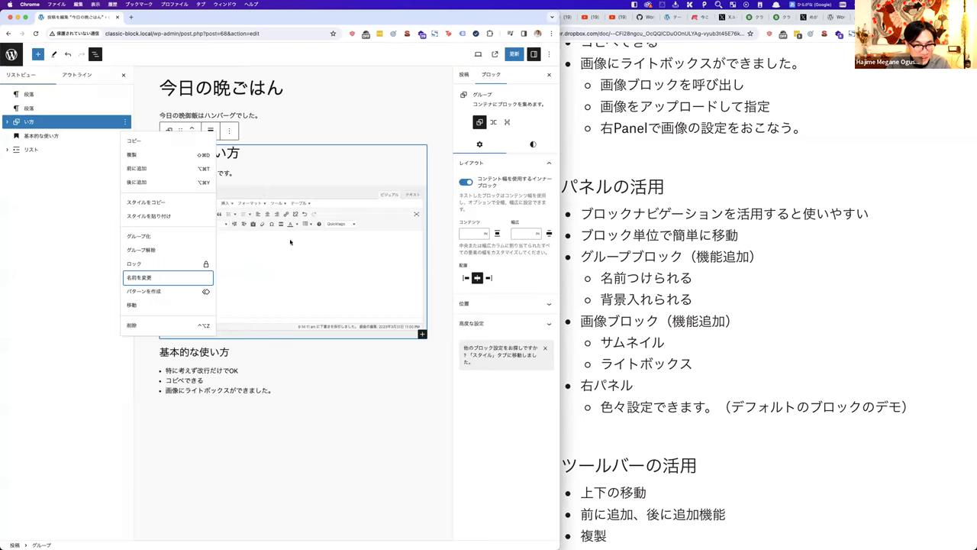
Step: Copy the heading text うまい使い方 and rename the group block with it
click(242, 154)
drag(160, 154, 241, 153)
key(super+c)
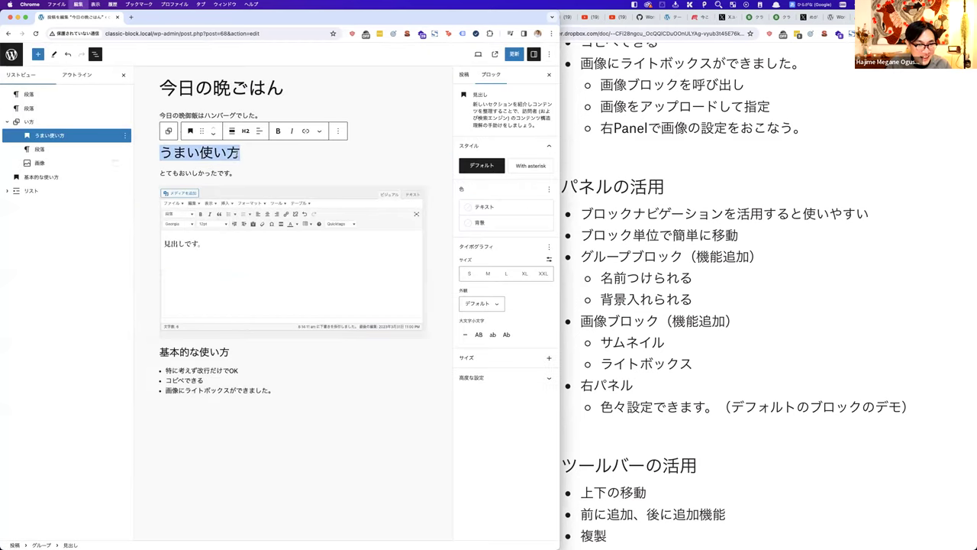
click(95, 124)
click(125, 121)
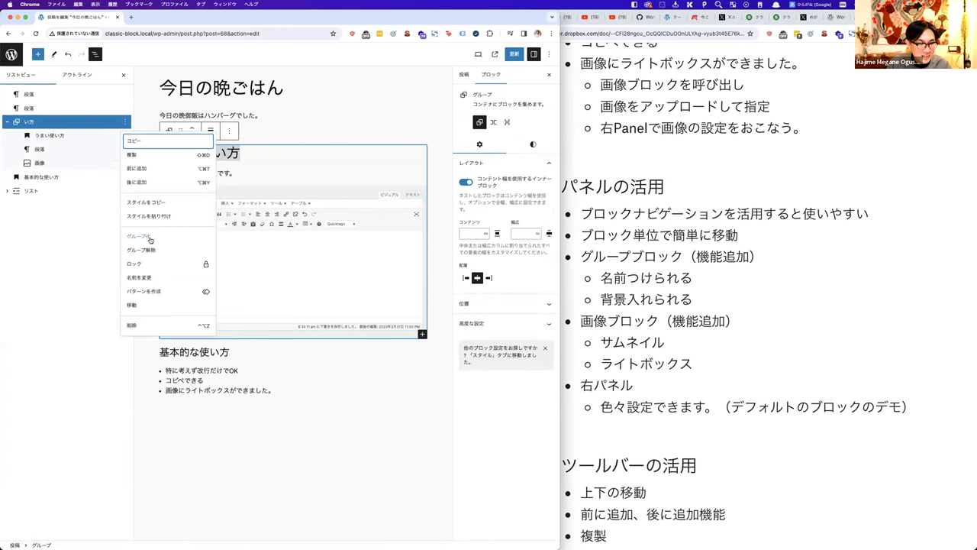
click(139, 277)
key(super+v)
click(326, 321)
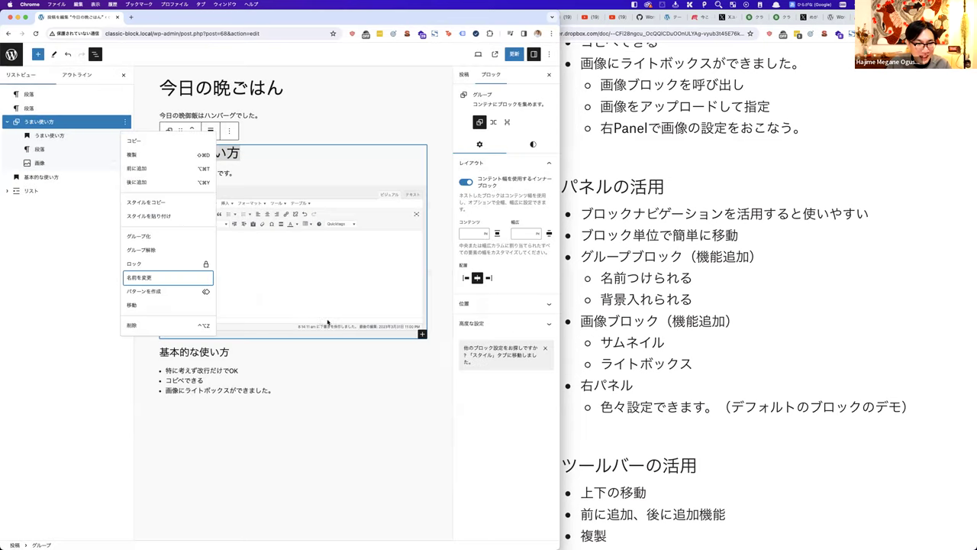
Step: Collapse the リスト block, collapse and re-expand the うまい使い方 group, and look through the blocks inside the group
click(232, 372)
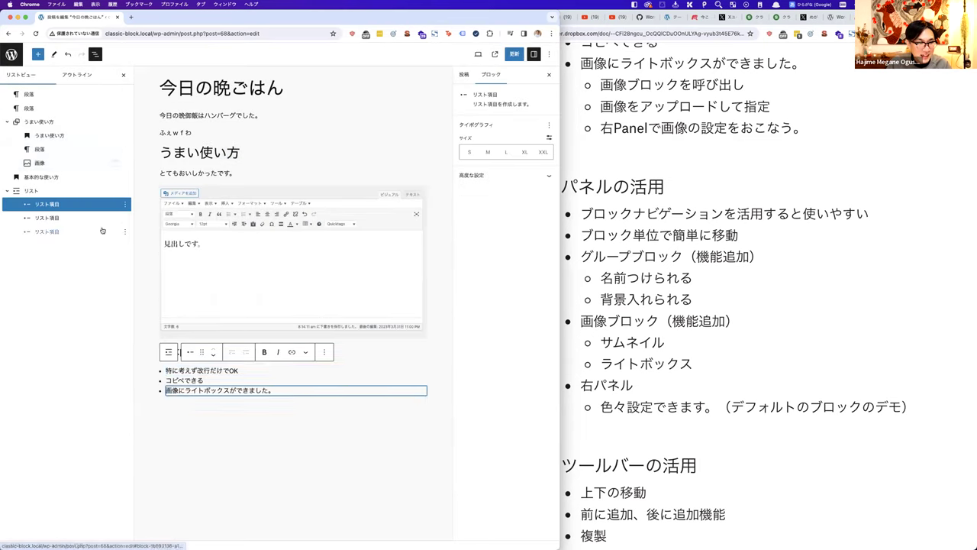
click(7, 190)
click(62, 123)
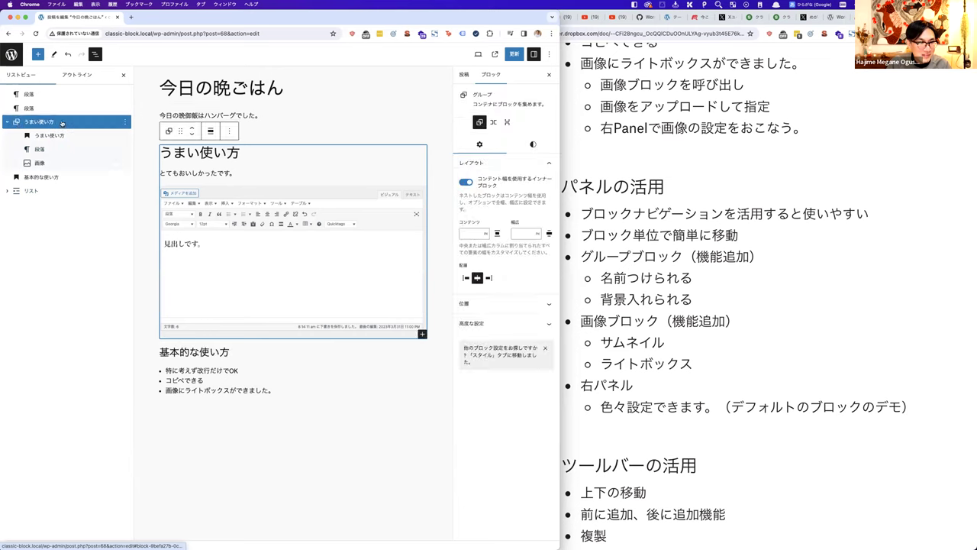
click(8, 122)
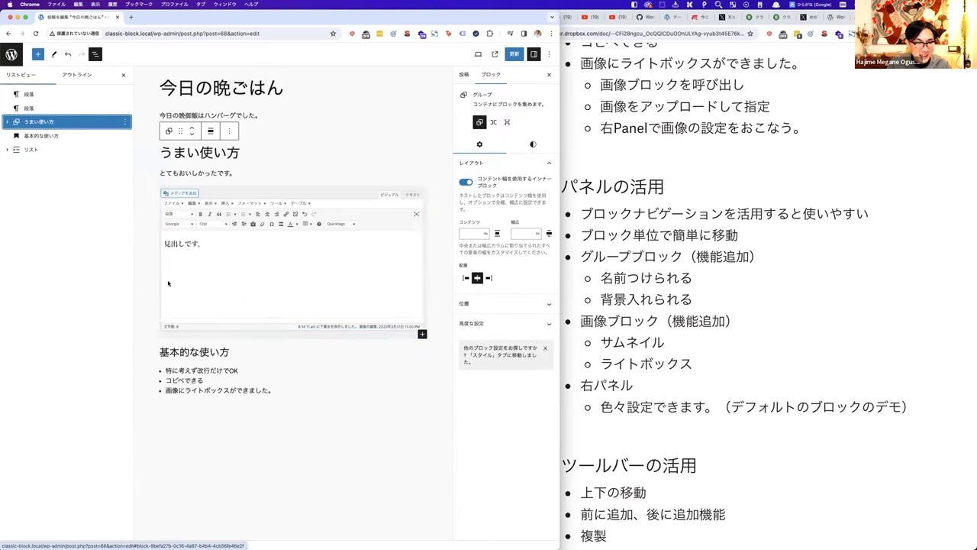
click(7, 122)
click(39, 135)
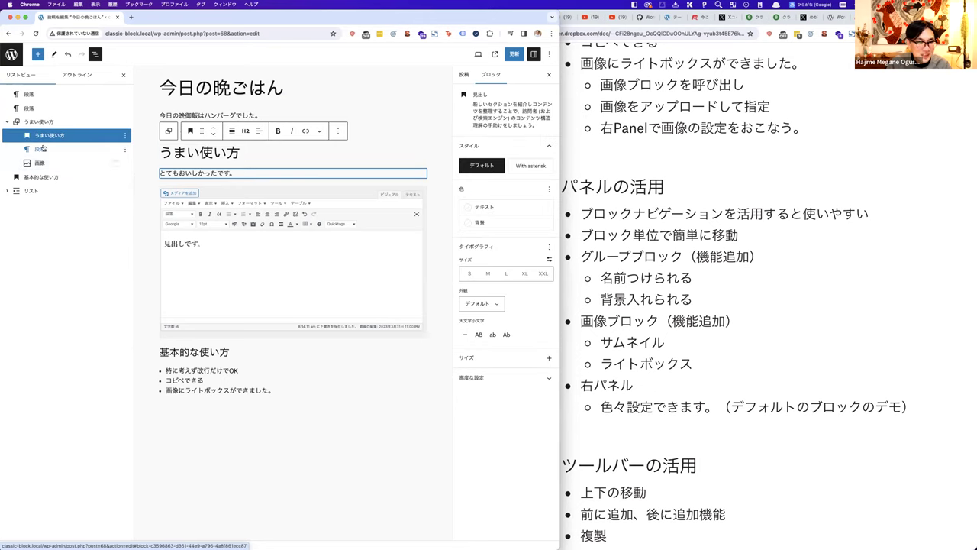
click(40, 148)
click(39, 162)
Step: Give the うまい使い方 group the Accent / Five background colour and set its vertical and horizontal padding to 2
click(74, 122)
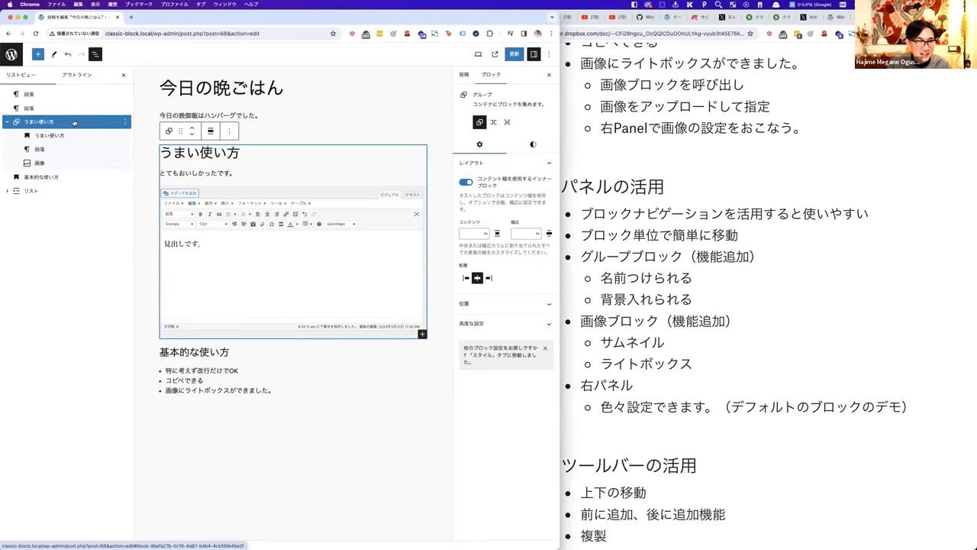
click(533, 145)
click(509, 199)
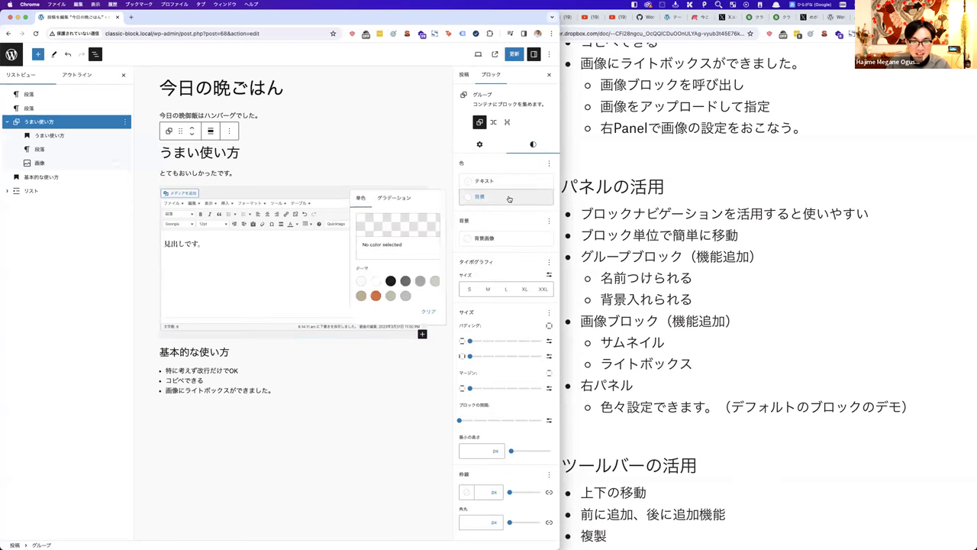
click(403, 299)
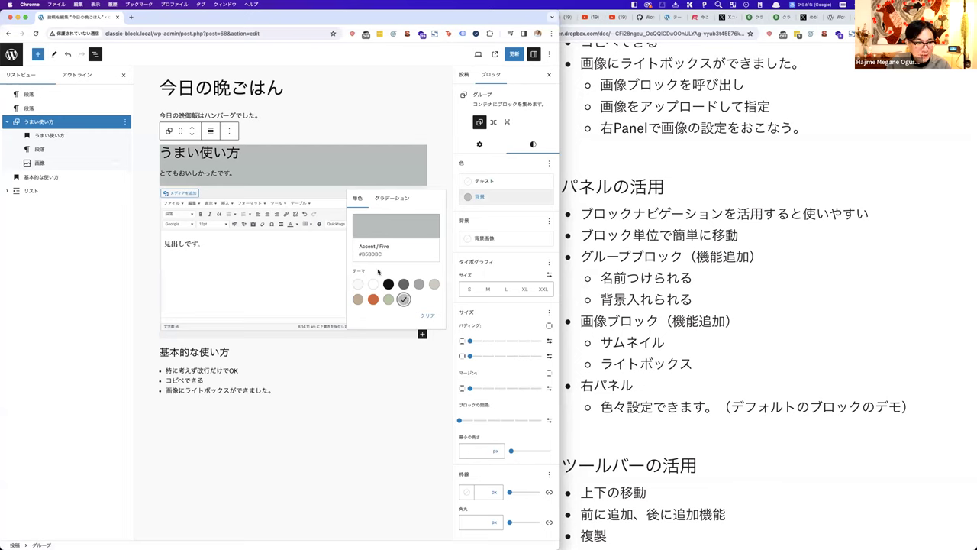
click(470, 341)
drag(470, 341, 492, 354)
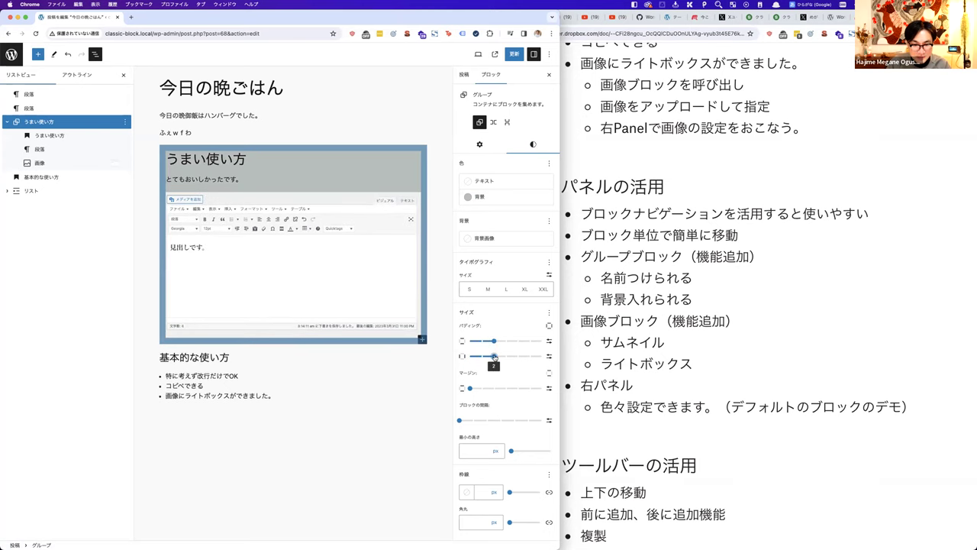
click(435, 370)
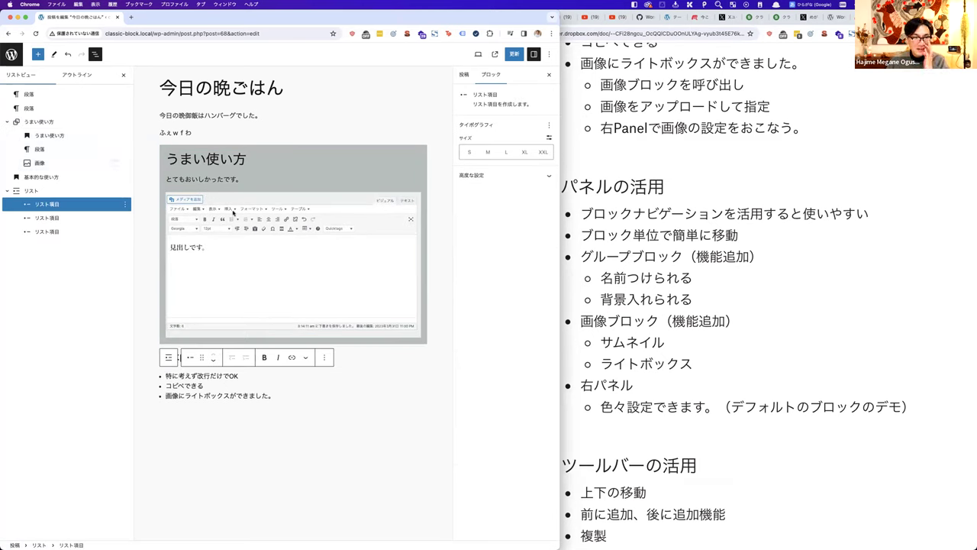
Step: Keep the うまい使い方 group's padding at 2 and round its corners with a radius of about 16 px
click(81, 122)
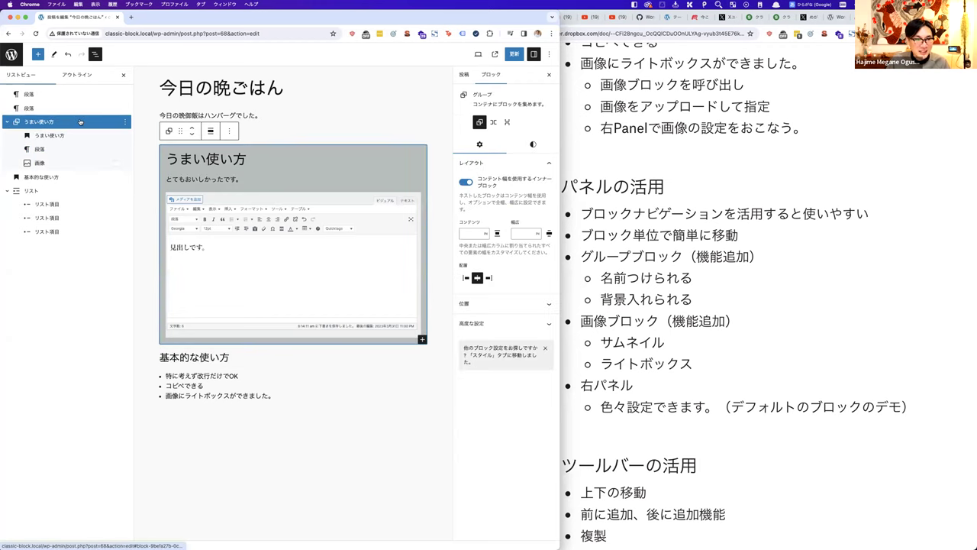
click(533, 144)
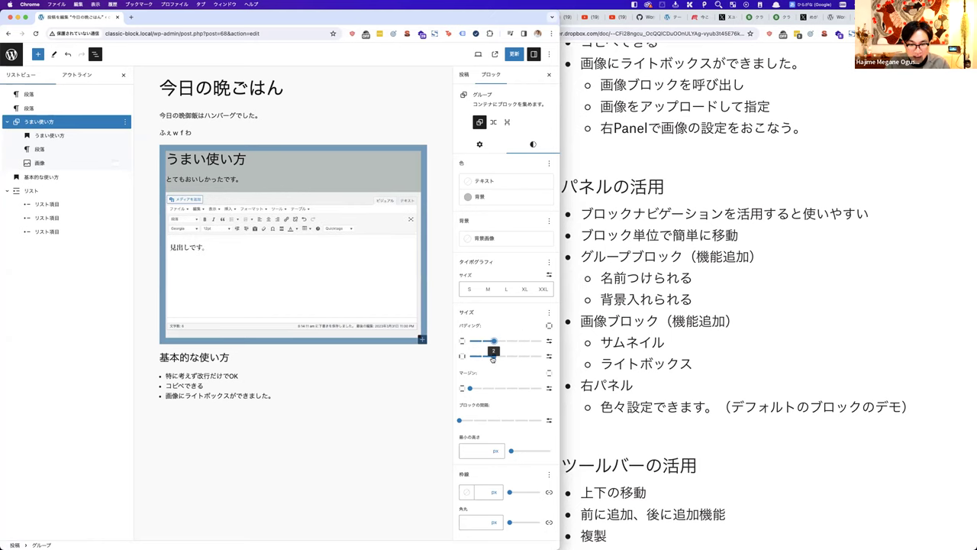
mouse_move(493, 357)
mouse_down()
mouse_move(528, 356)
mouse_move(493, 356)
mouse_up()
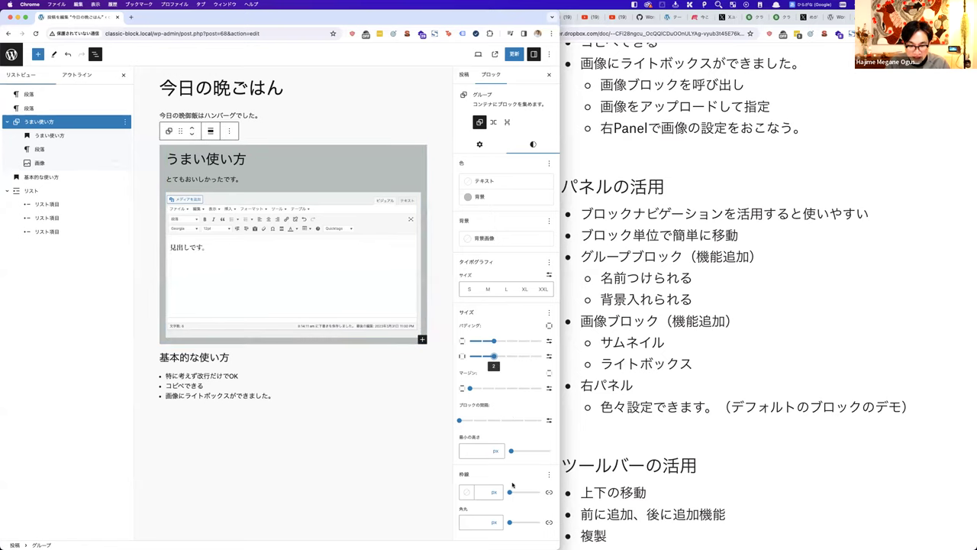
click(511, 523)
mouse_move(510, 527)
mouse_down()
mouse_move(539, 525)
mouse_move(515, 523)
mouse_up()
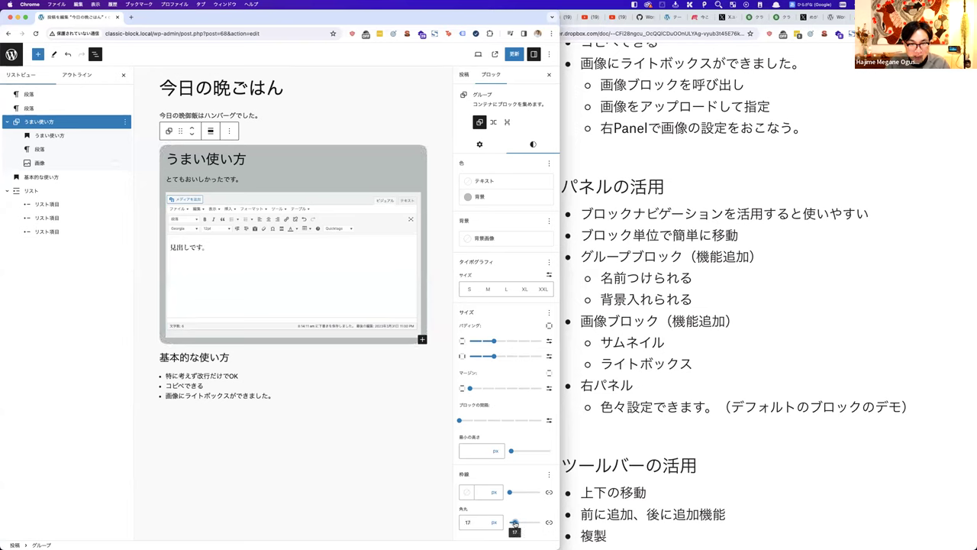
Step: Set the group's background to a custom light grey, about #E2E5E5
click(474, 196)
drag(287, 227, 259, 224)
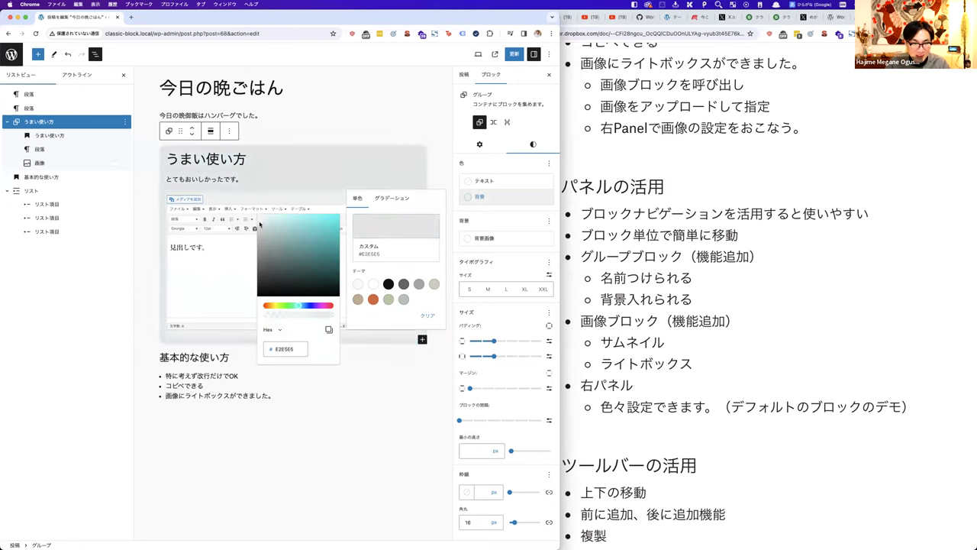
click(431, 169)
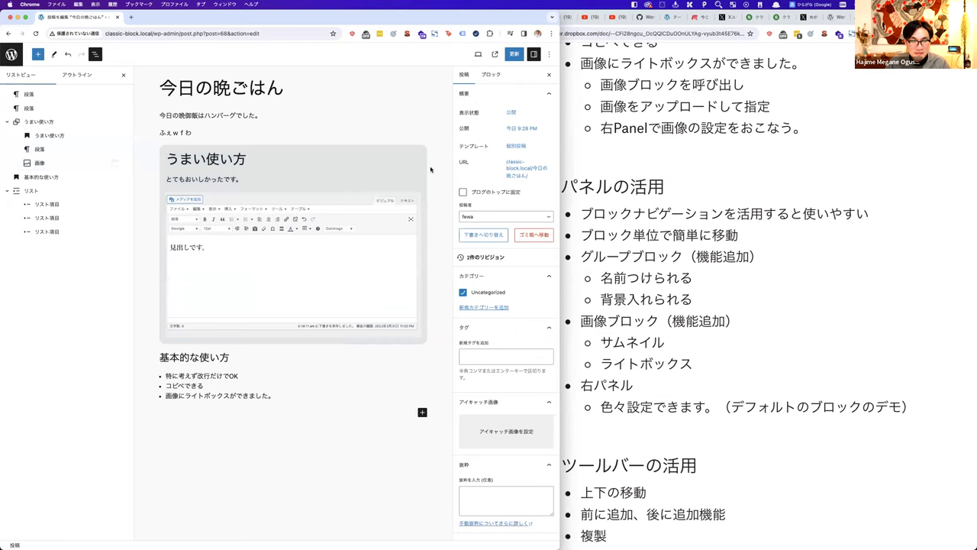
Step: Select the うまい使い方 group in the block list and collapse it
click(84, 123)
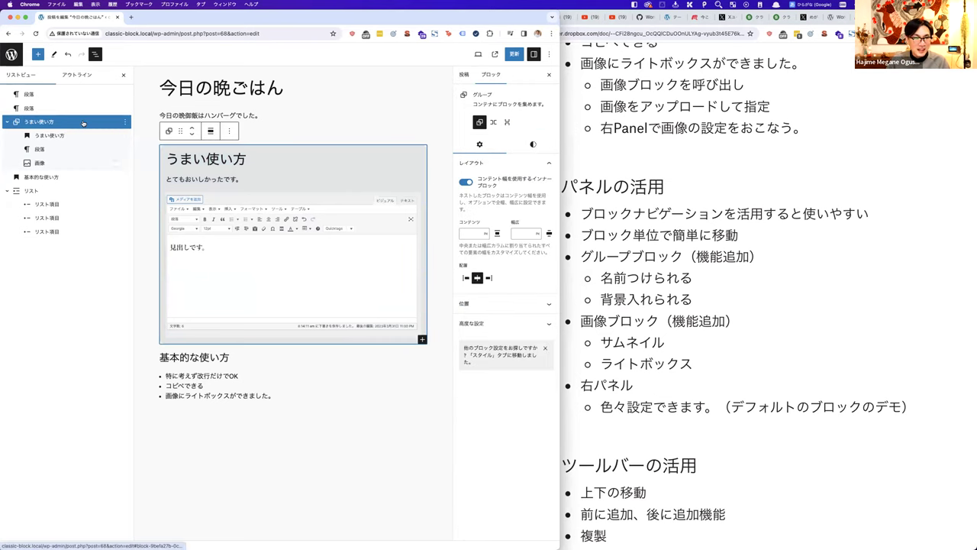
key(Left)
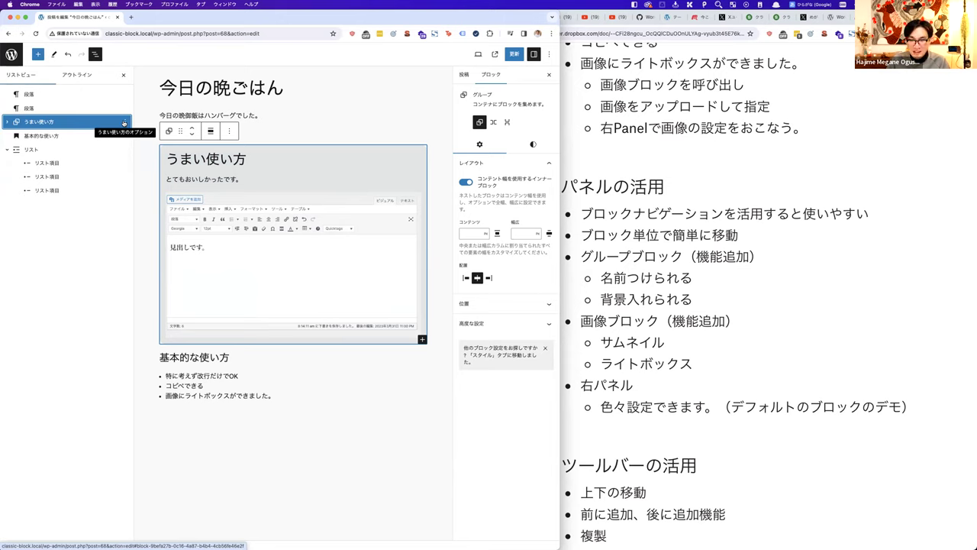
Step: Duplicate the うまい使い方 group
click(125, 124)
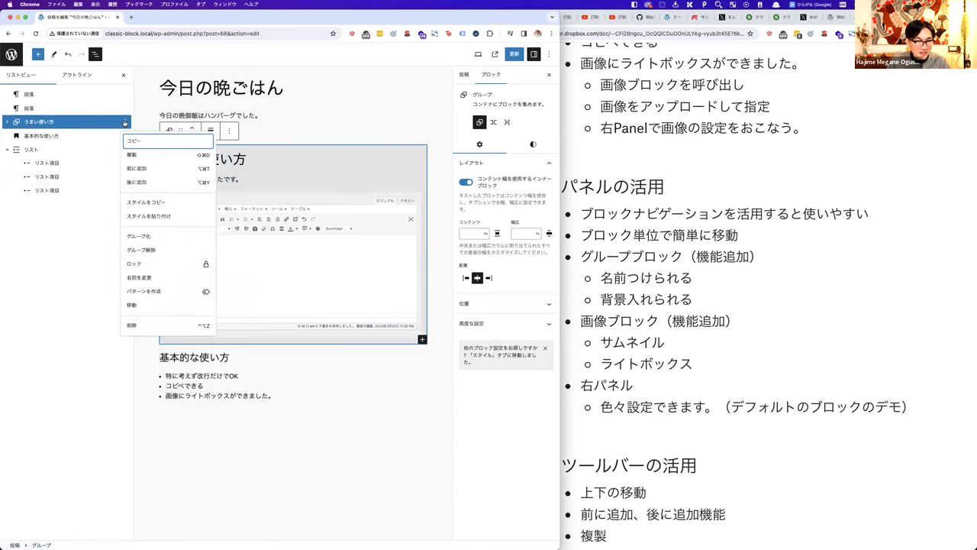
click(138, 155)
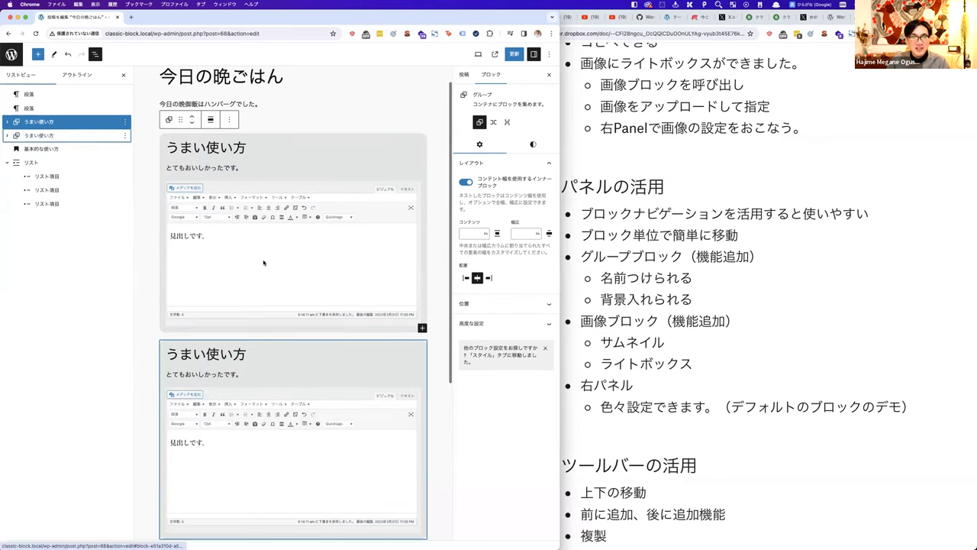
click(400, 333)
scroll(391, 344, down, 1)
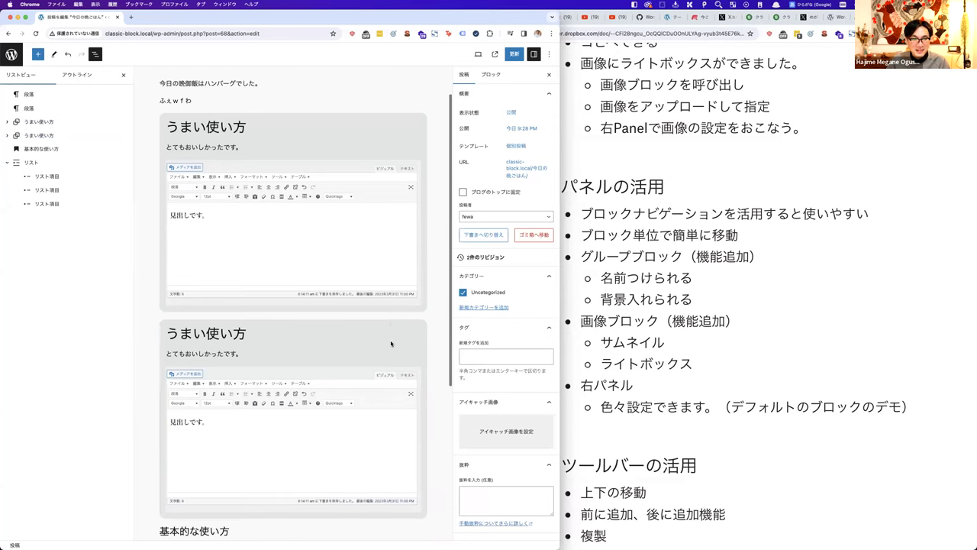
Step: Change the heading in the duplicated group to 間違った使い方
click(217, 333)
drag(207, 333, 166, 332)
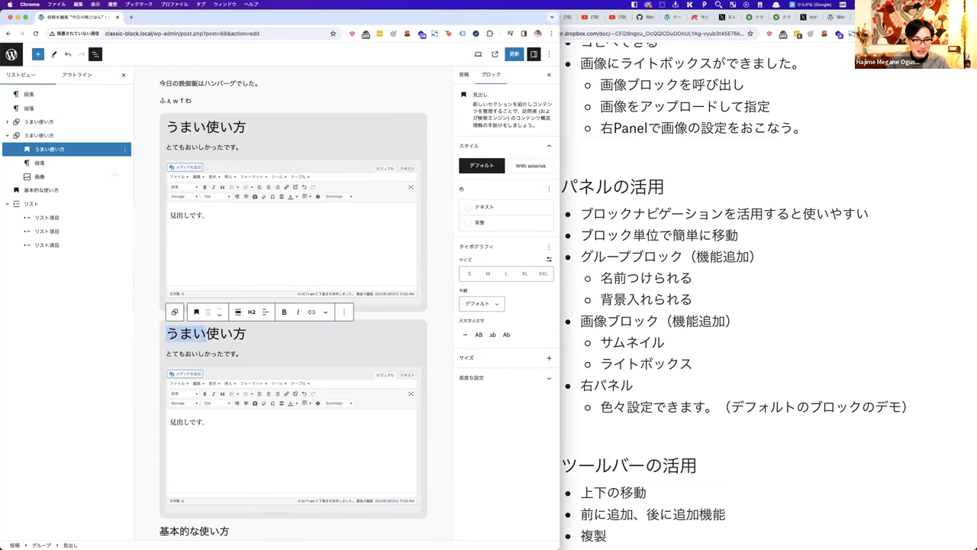
text(machigatta)
key(space)
key(Return)
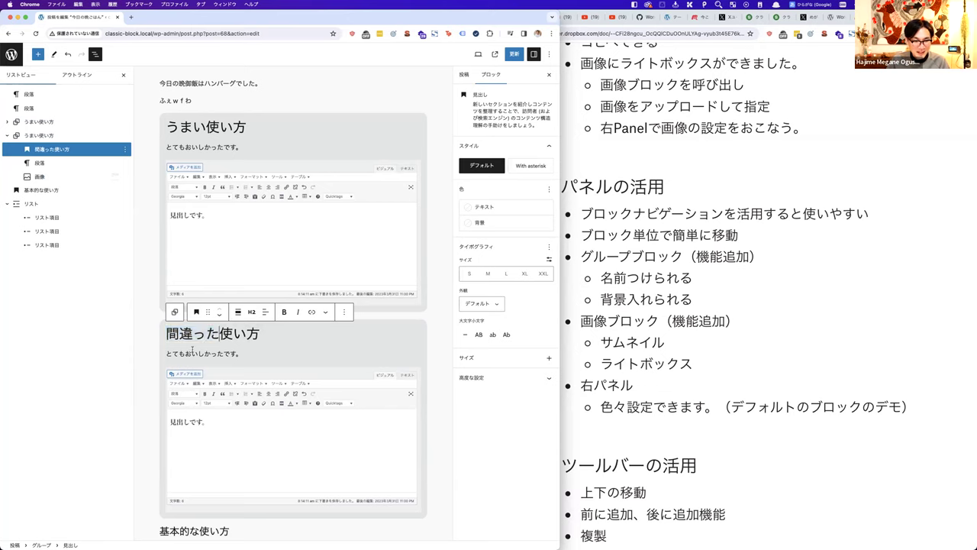
Step: Replace the paragraph text under the 間違った使い方 heading with こちらダメッす。
click(193, 352)
drag(192, 353, 243, 353)
key(BackSpace)
key(BackSpace)
key(BackSpace)
key(BackSpace)
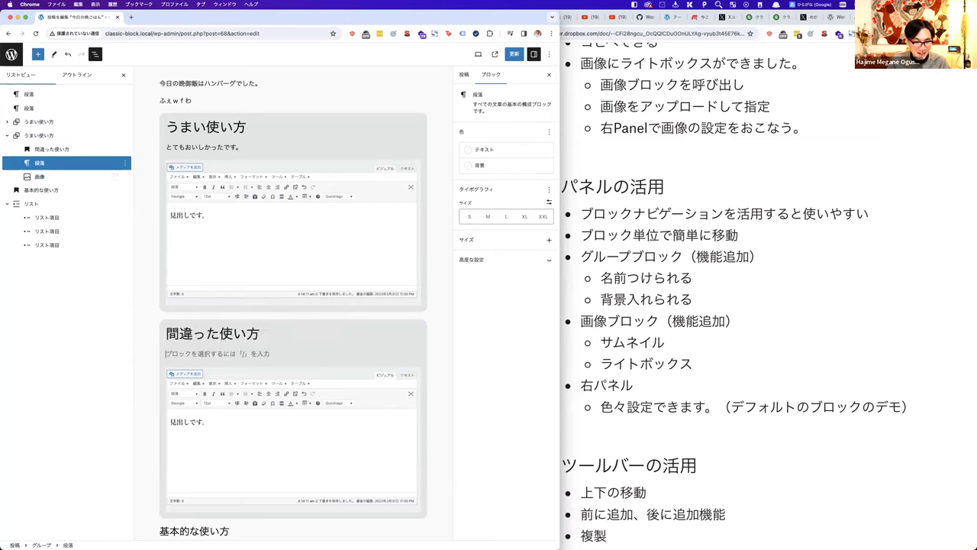
text(kochiradameddsu)
key(space)
key(BackSpace)
key(BackSpace)
text(su.)
key(Return)
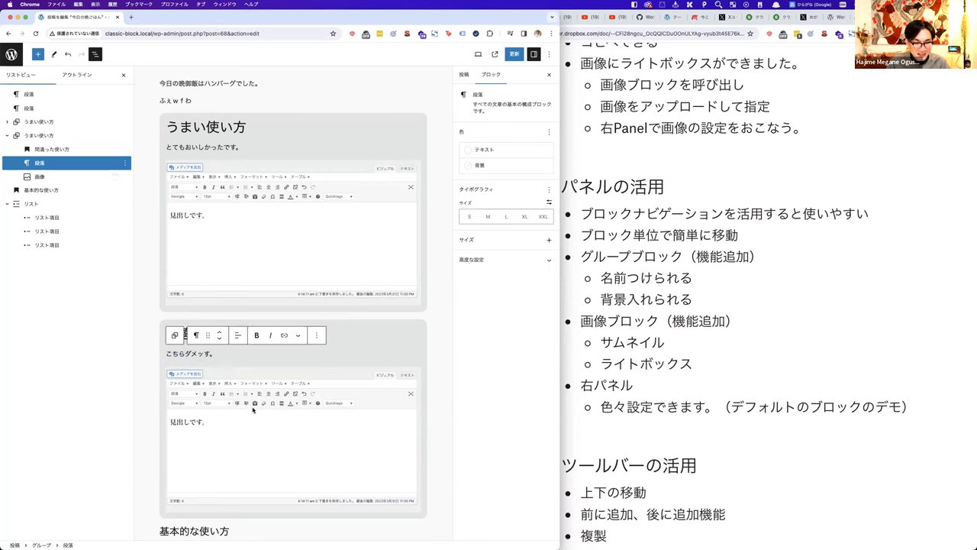
Step: Replace the image in the duplicated group with the stacked-stones beach photo image-1.jpeg from the media library
click(252, 410)
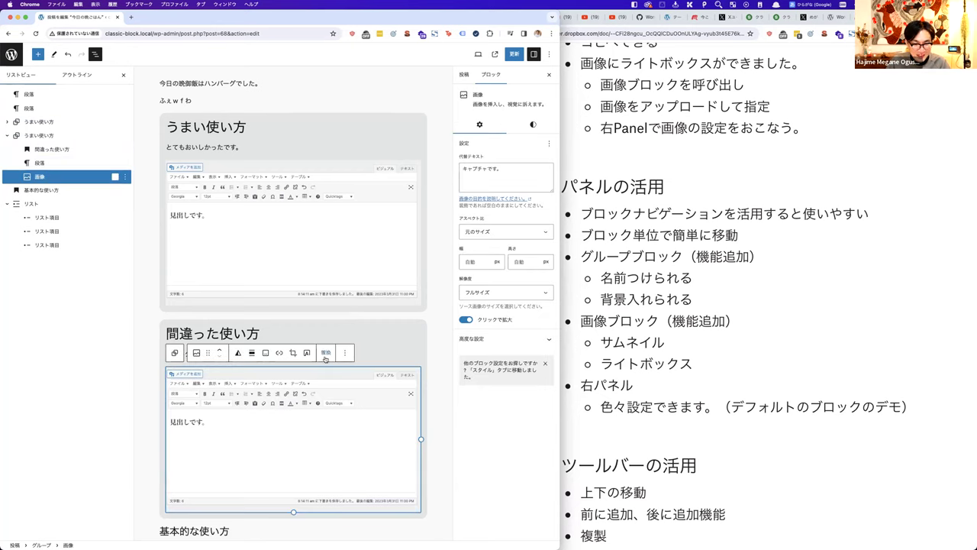
click(325, 354)
click(337, 375)
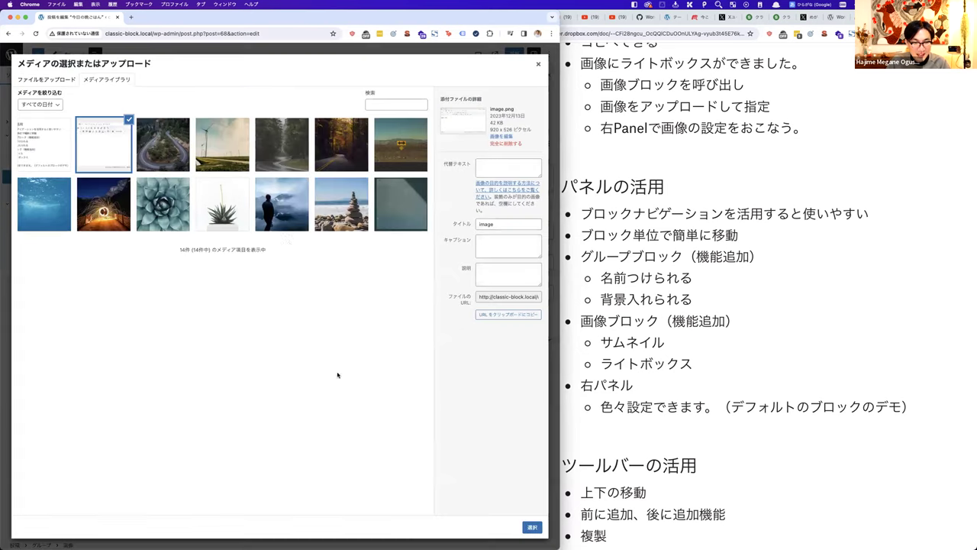
click(326, 217)
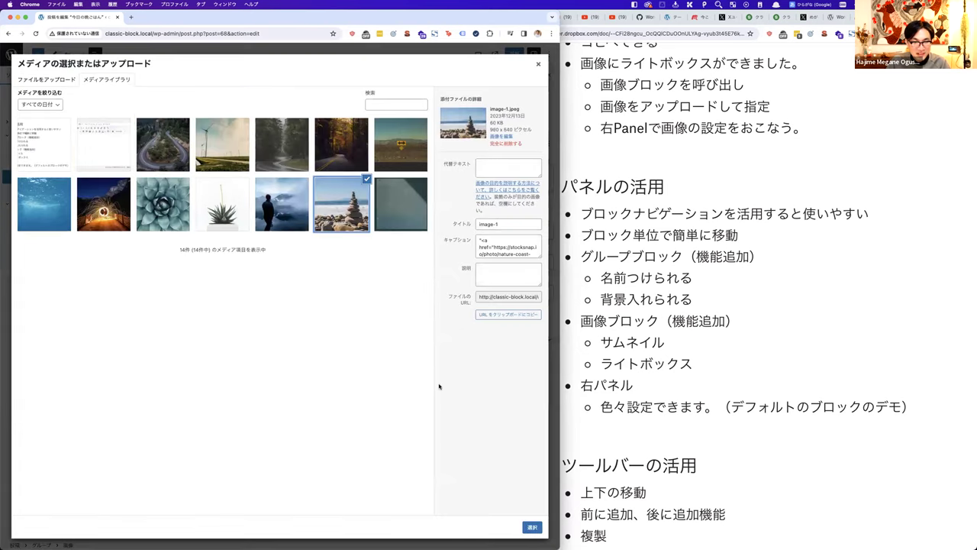
click(532, 527)
click(444, 464)
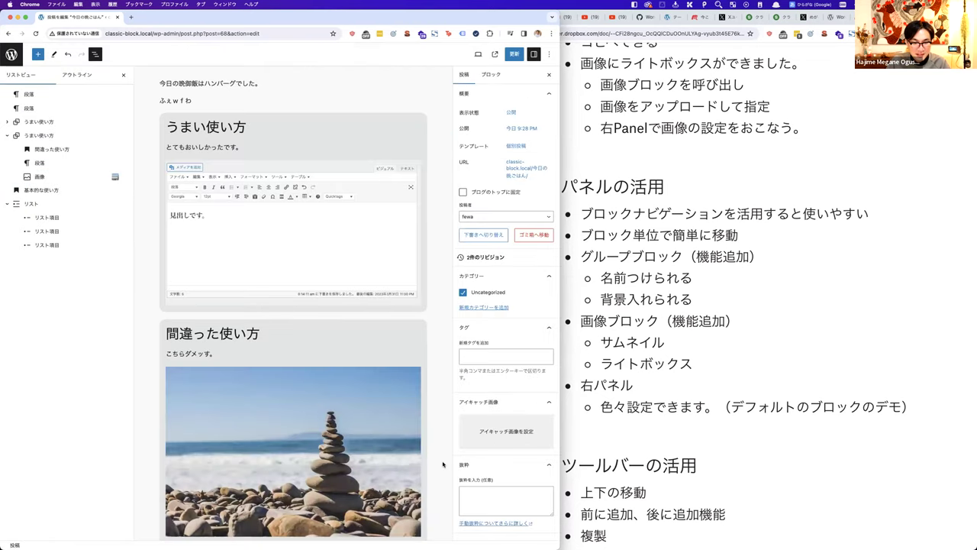
Step: Collapse the duplicated group and the リスト block in the block list
click(56, 191)
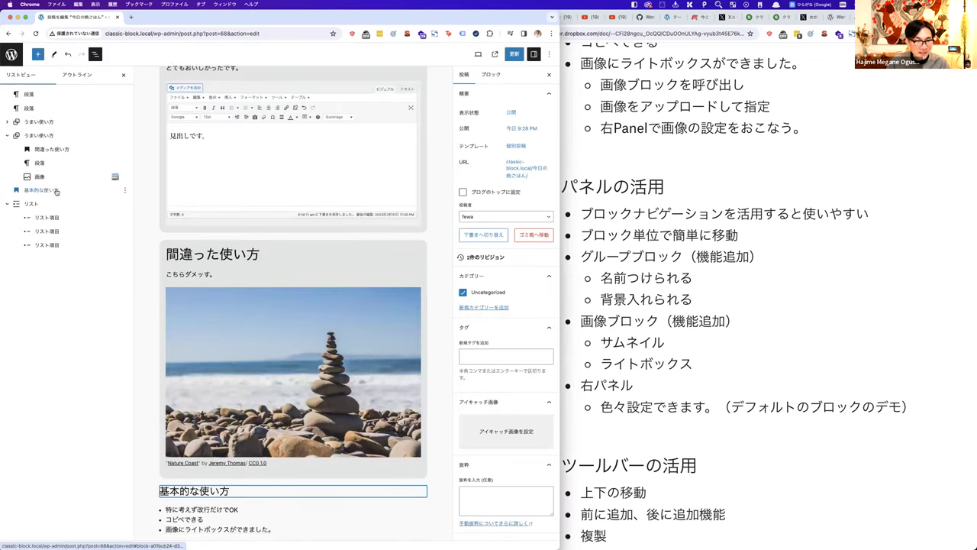
click(7, 135)
click(8, 162)
Step: Rename the duplicated group as 間違った使い方, reusing its heading text, and collapse it in the block list
click(34, 136)
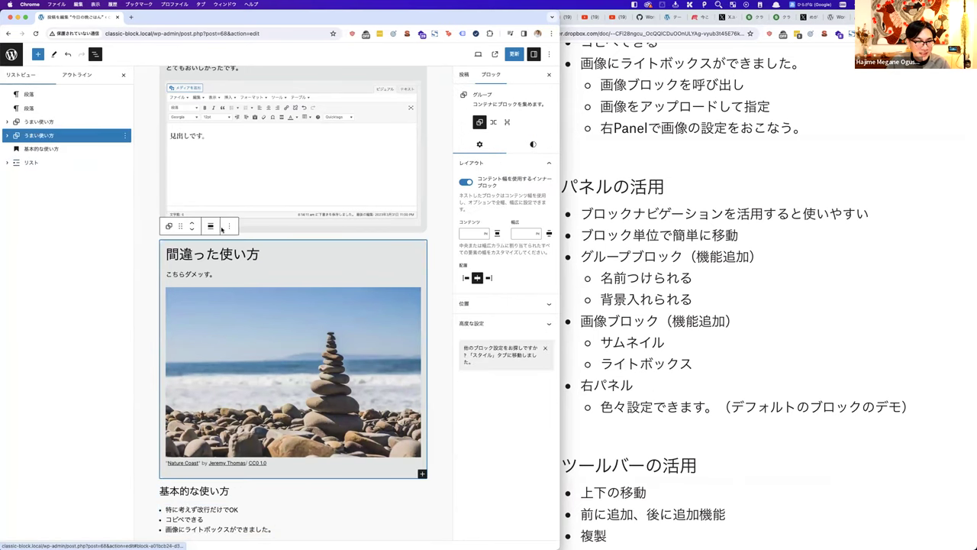
click(214, 254)
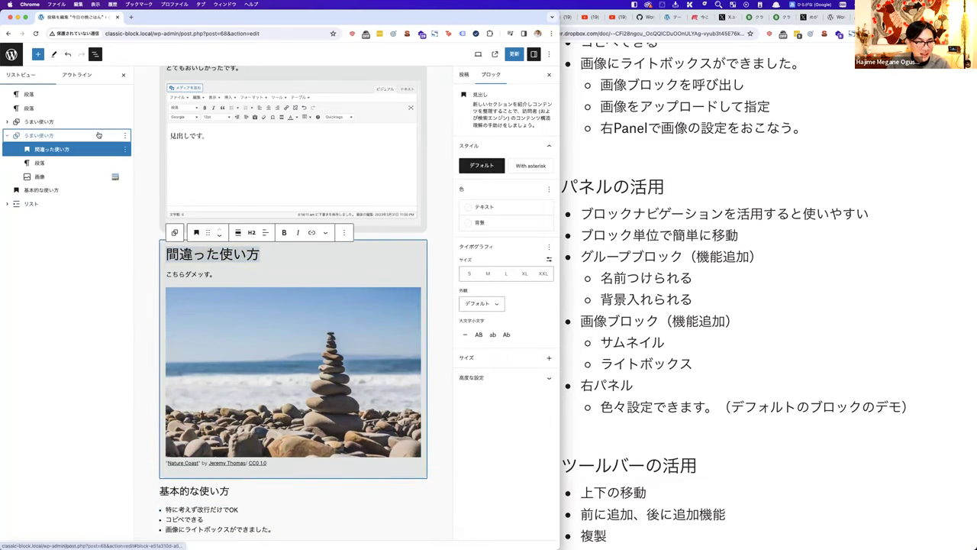
click(98, 135)
click(125, 136)
click(139, 291)
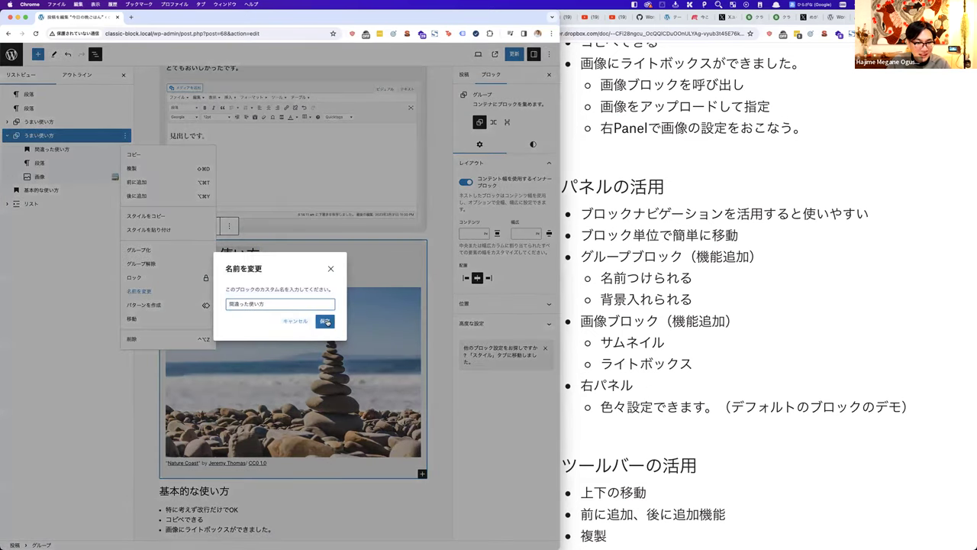
click(326, 322)
click(77, 259)
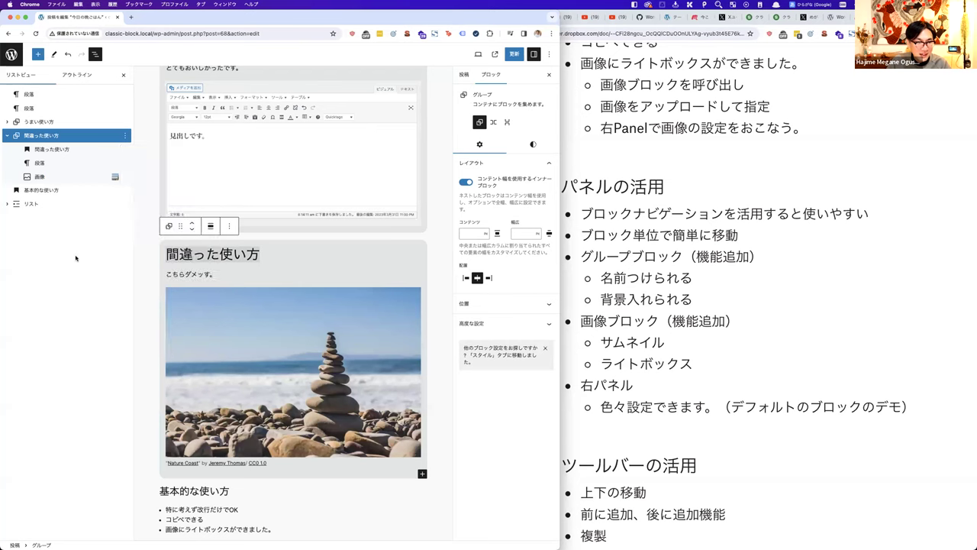
click(8, 137)
click(140, 298)
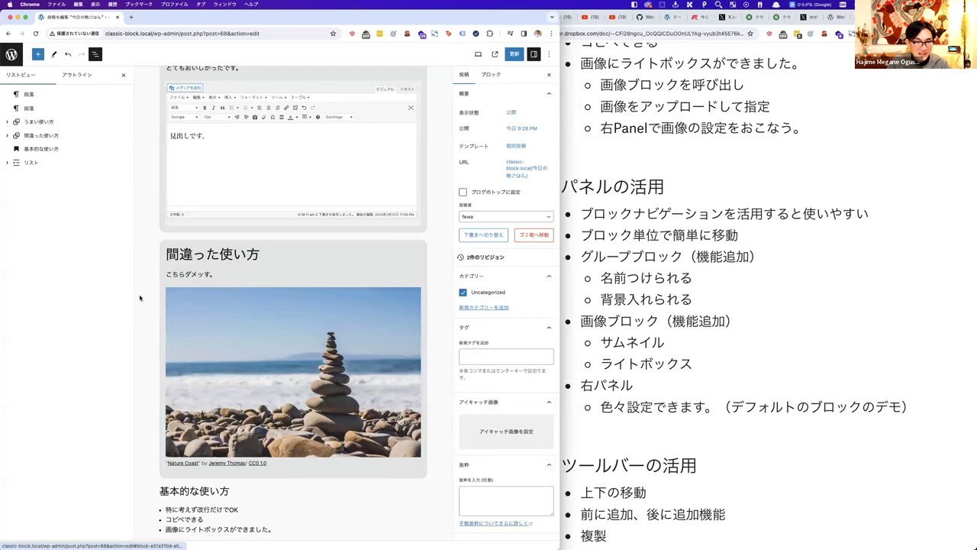
click(674, 338)
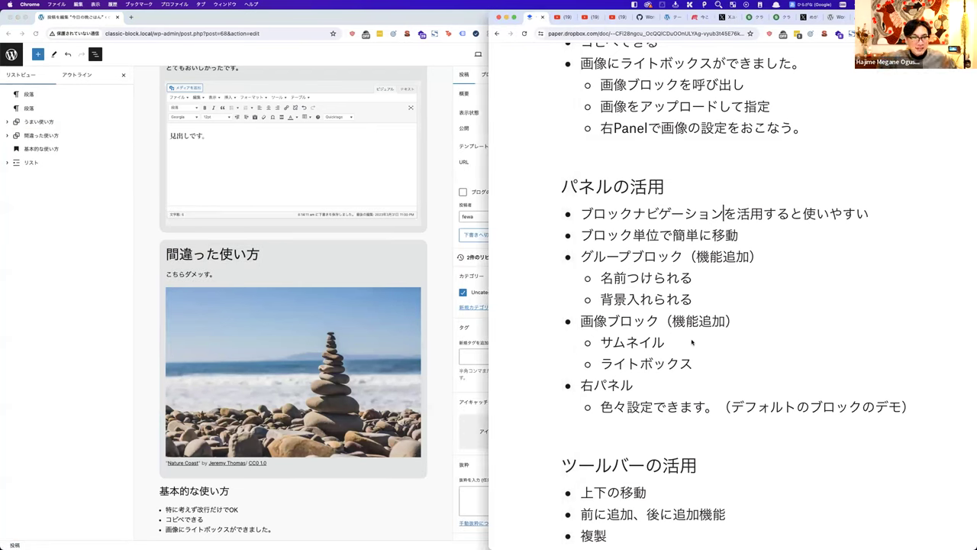
click(433, 260)
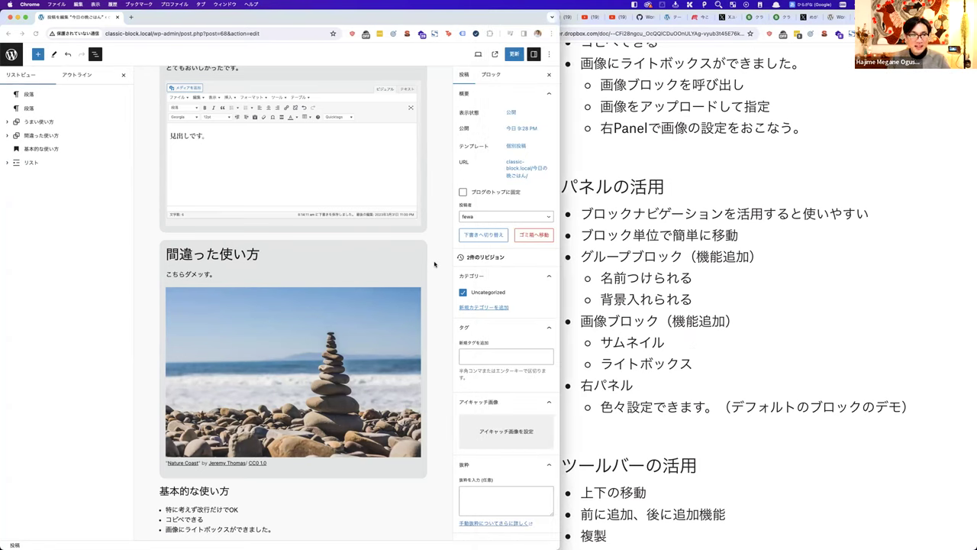
click(46, 136)
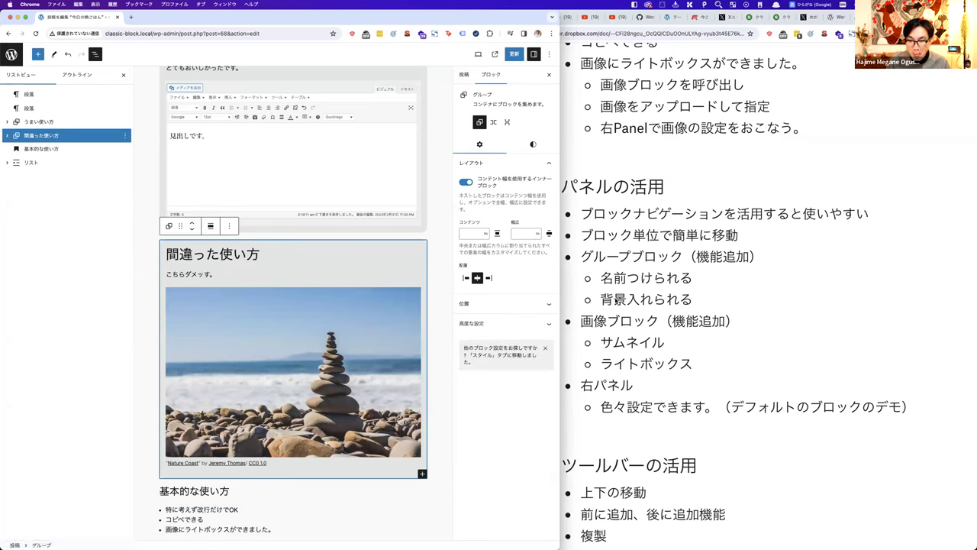
click(632, 311)
scroll(431, 244, up, 1)
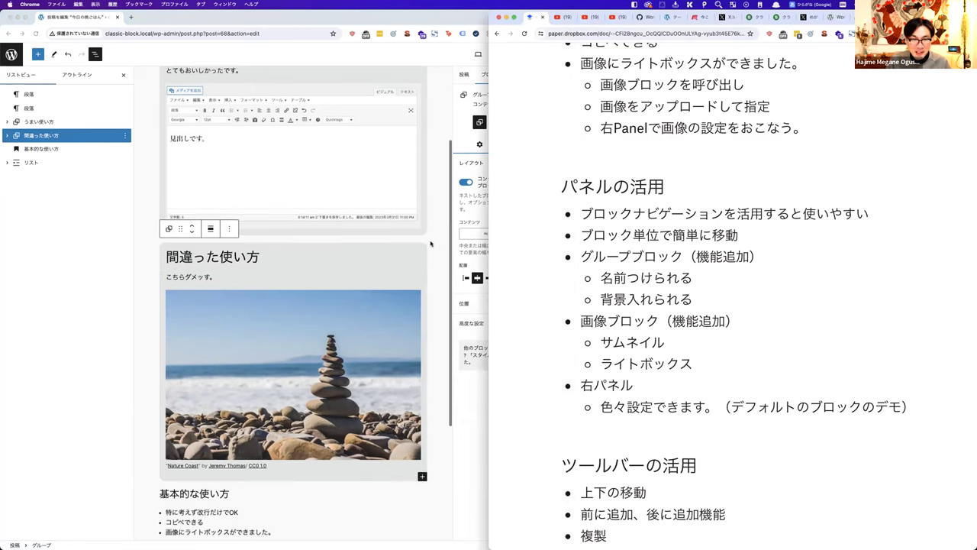
Step: Select the うまい使い方 group and widen the editor's browser window
scroll(430, 243, up, 2)
click(415, 107)
click(414, 107)
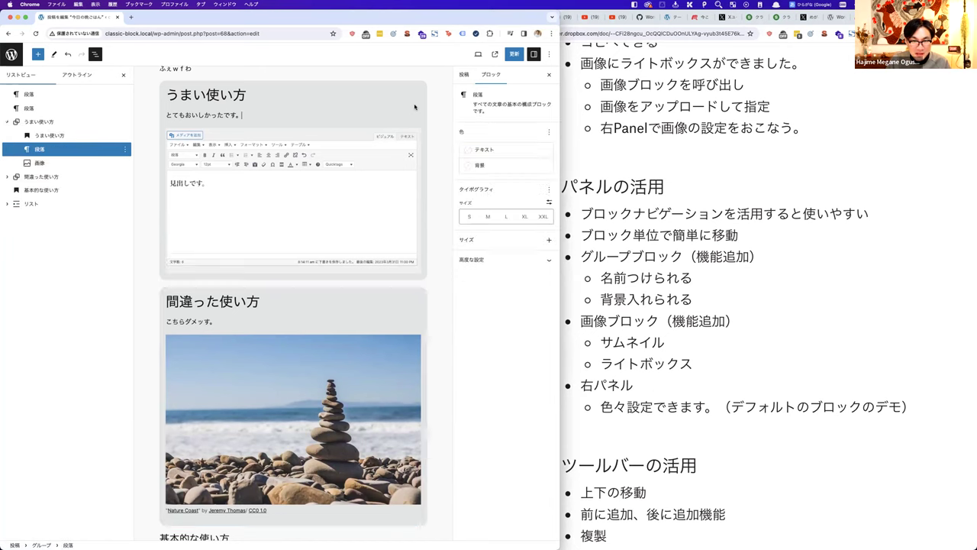
click(91, 121)
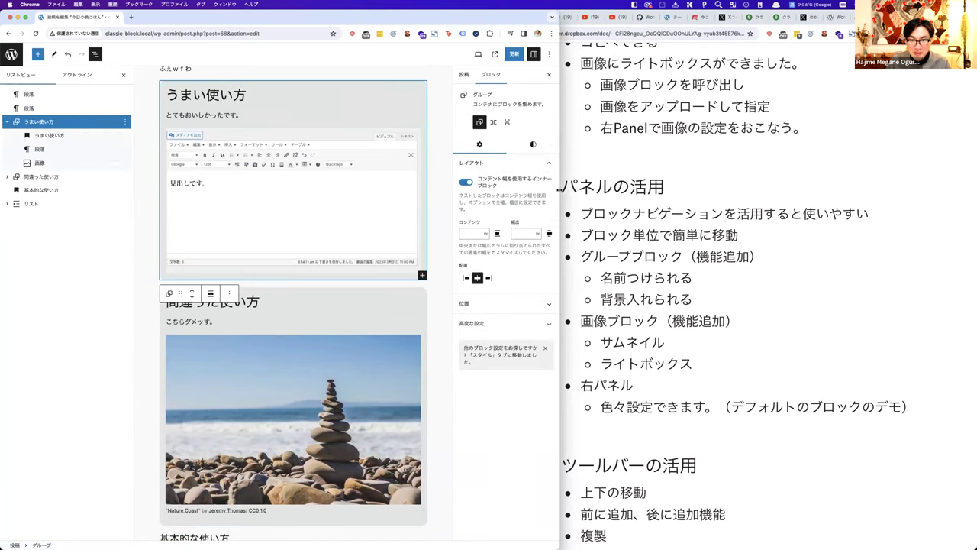
drag(559, 153, 686, 152)
Step: Set the うまい使い方 group's background image to the underwater photo image-6.jpeg from the media library
click(652, 149)
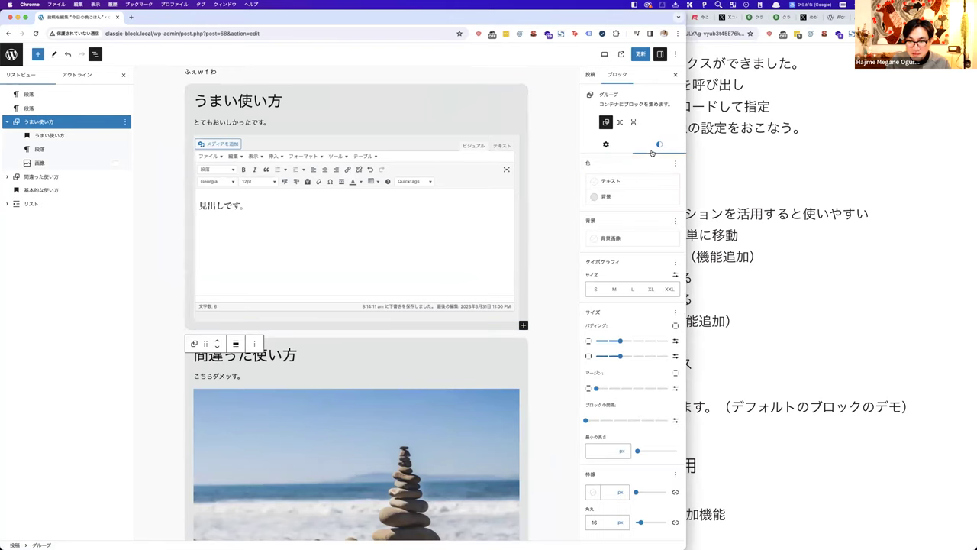
click(618, 238)
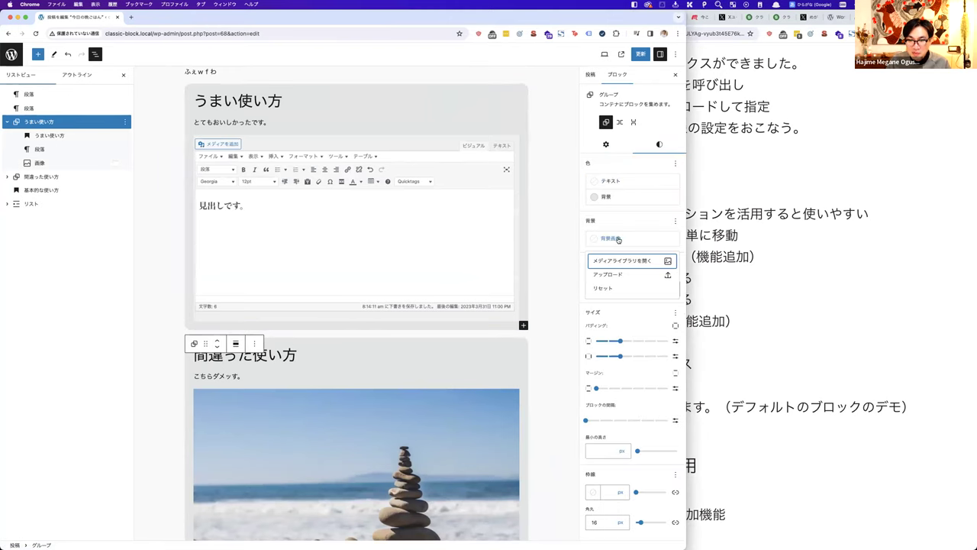
click(621, 261)
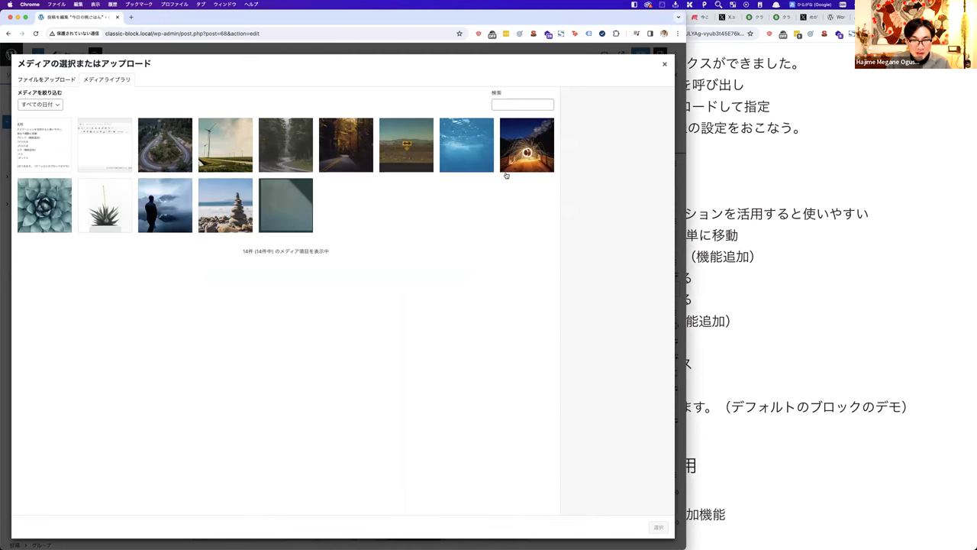
click(486, 160)
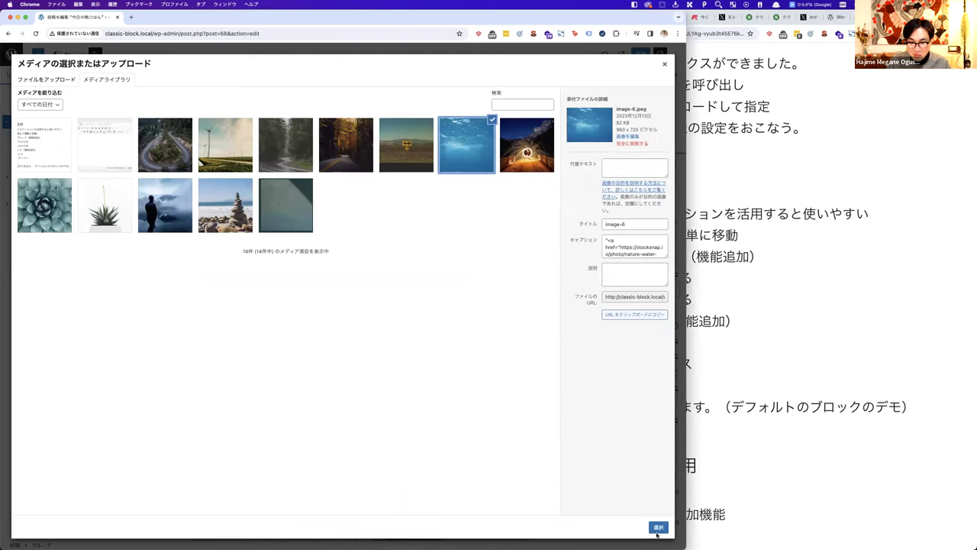
click(657, 527)
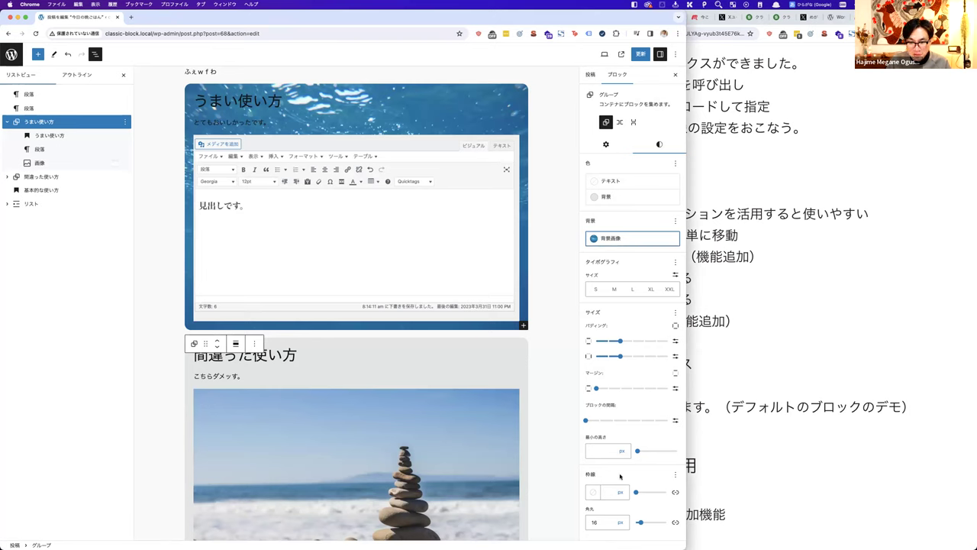
Step: Set the うまい使い方 group's alignment to full width (全幅)
click(391, 99)
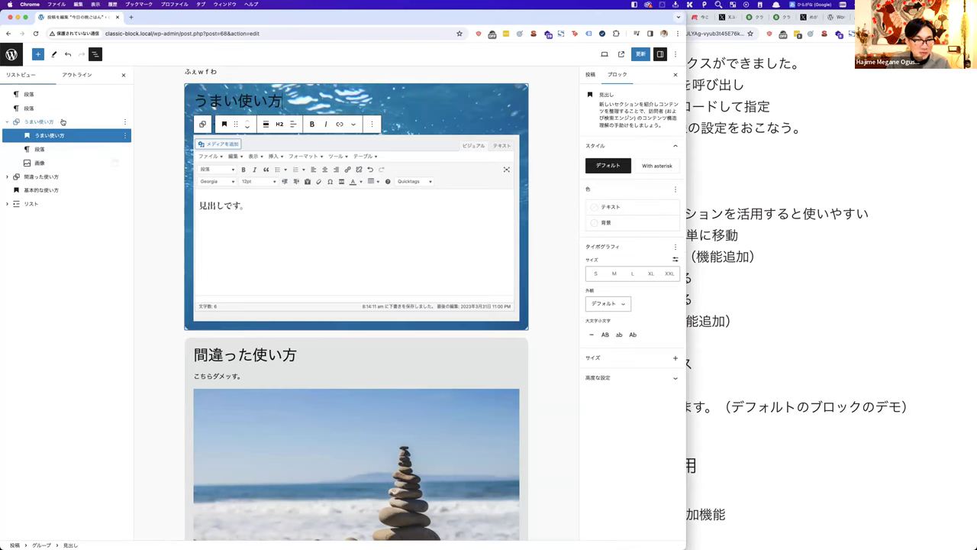
click(194, 97)
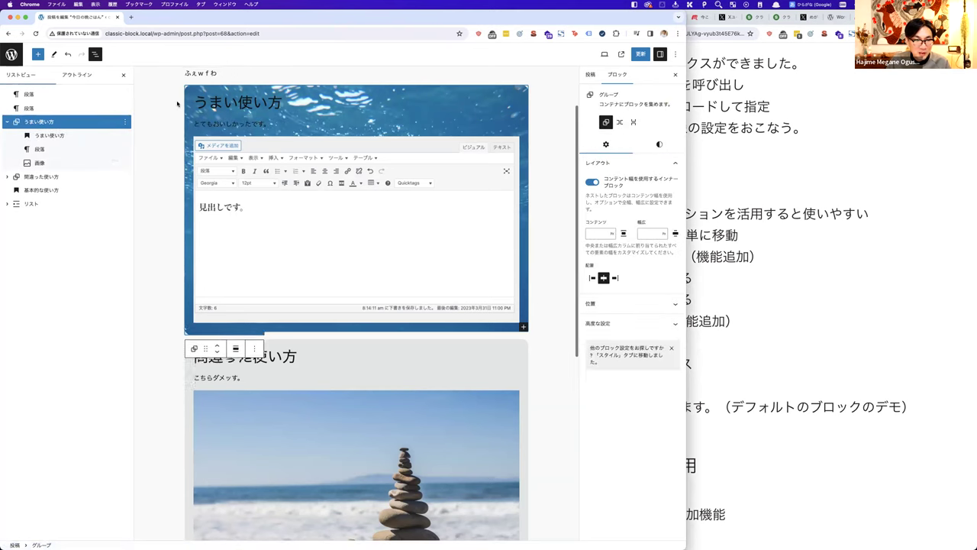
scroll(179, 104, up, 1)
click(235, 93)
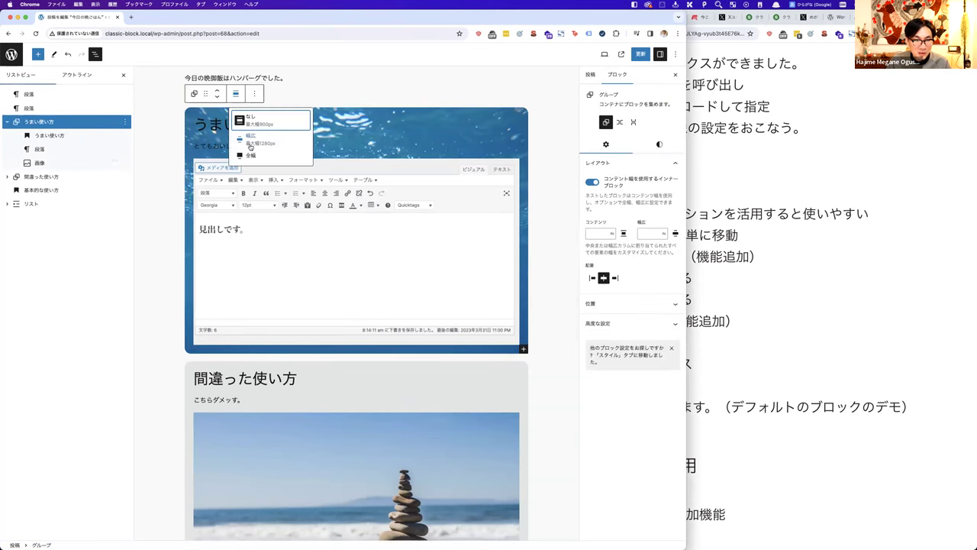
click(246, 155)
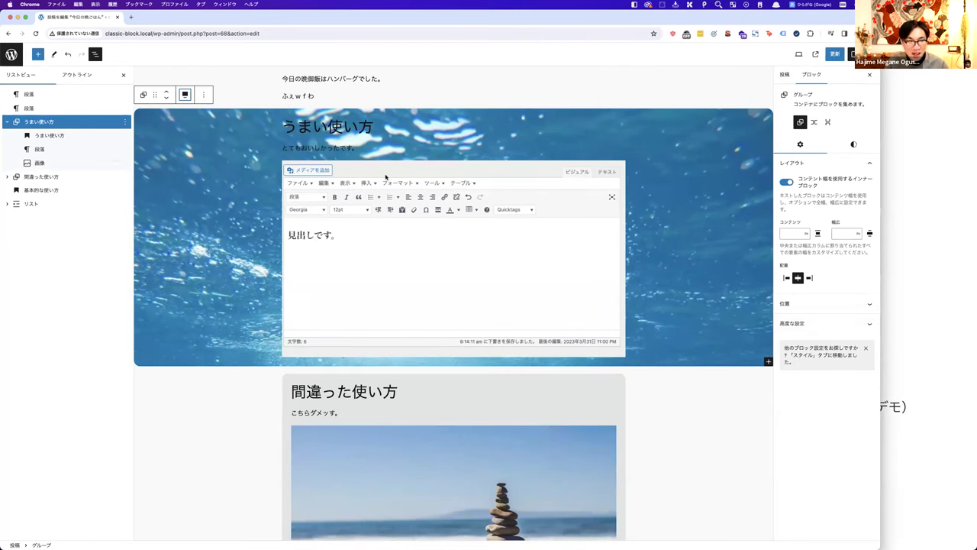
Step: Set the full-width group's corner radius to 0 px and keep the group selected
click(855, 145)
drag(834, 522, 816, 519)
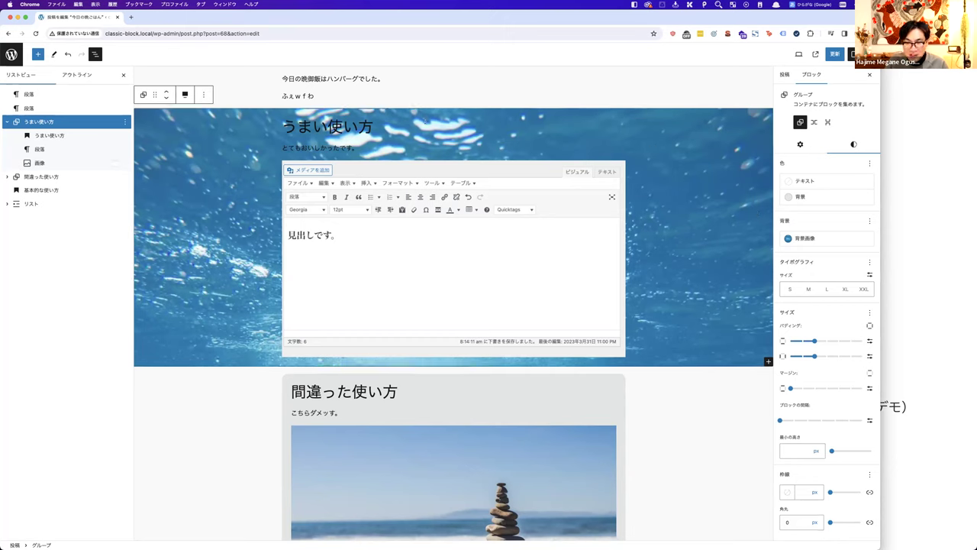
click(92, 134)
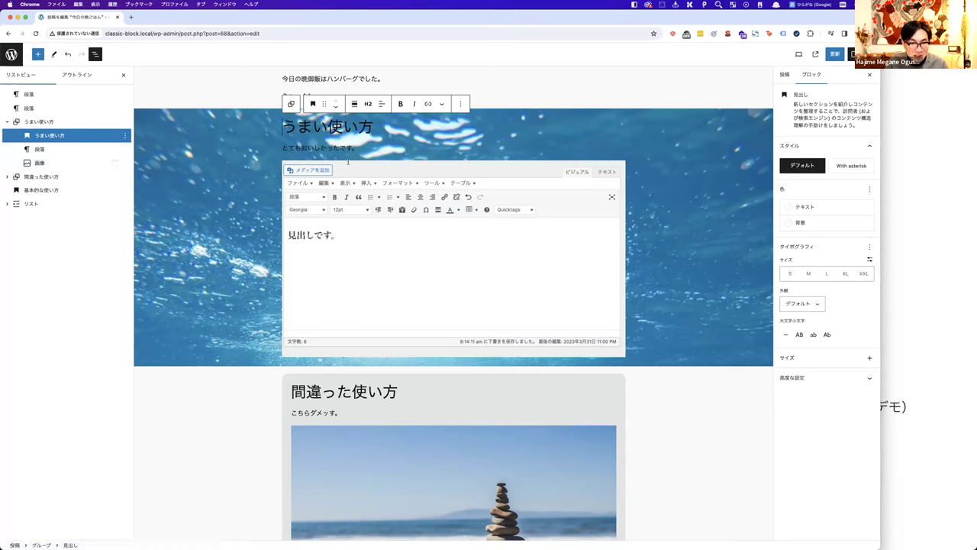
click(708, 164)
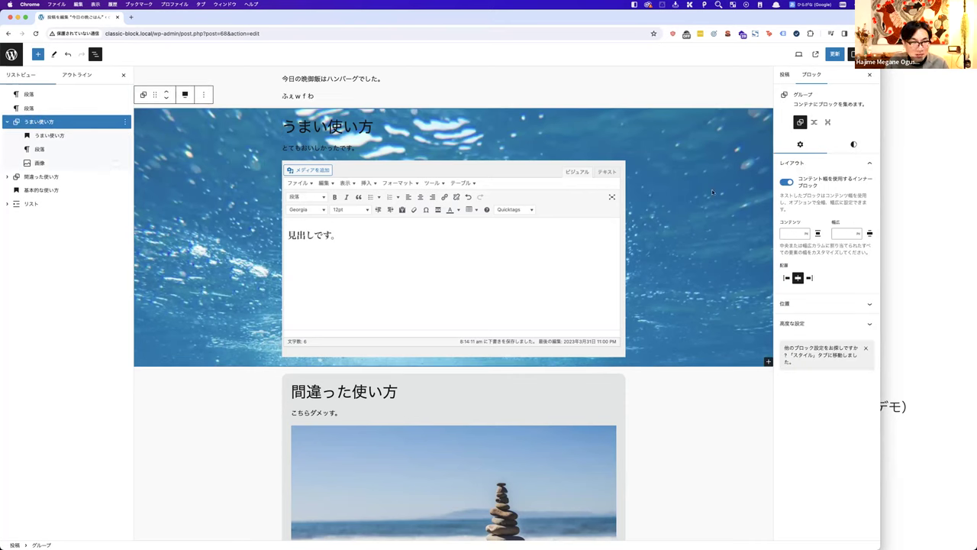
Step: Increase the full-width うまい使い方 group's vertical padding to 6
click(853, 144)
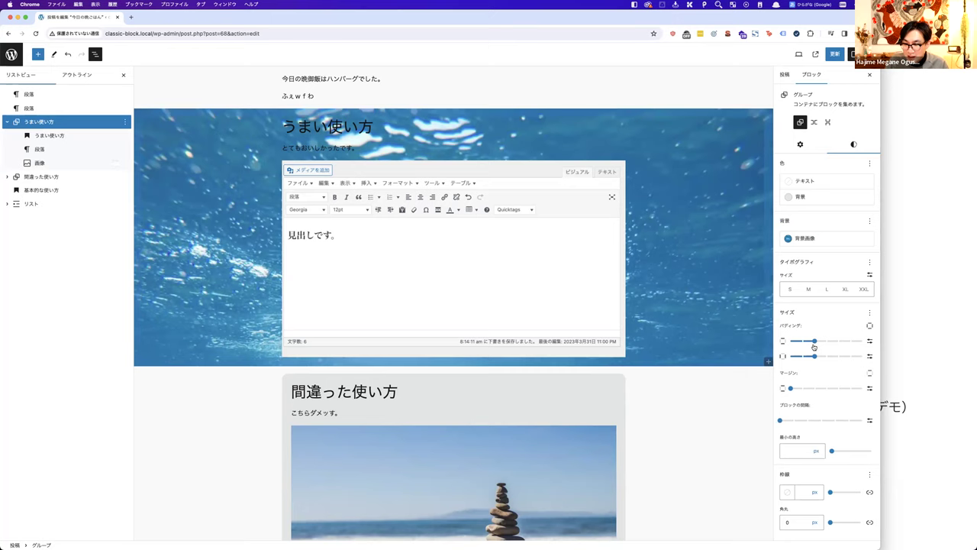
drag(813, 341, 862, 343)
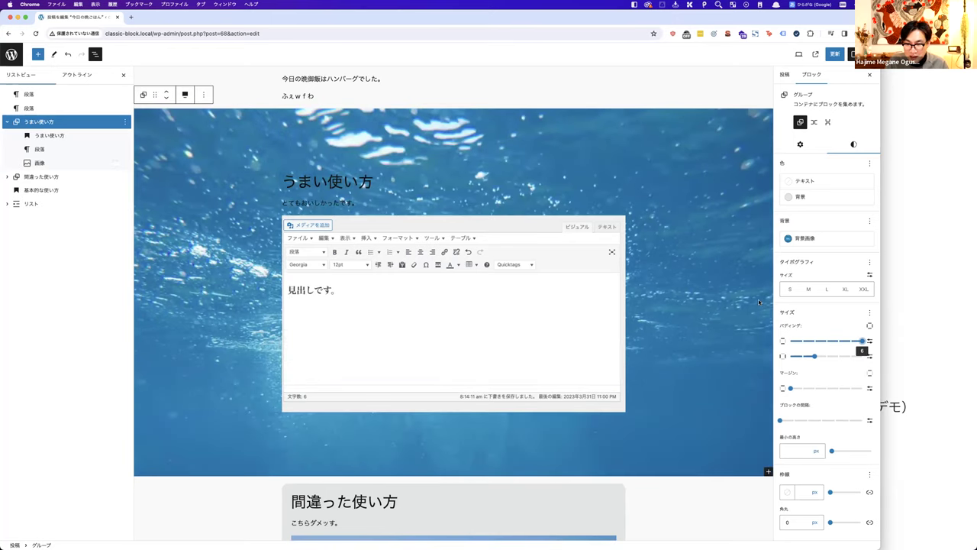
scroll(610, 331, up, 2)
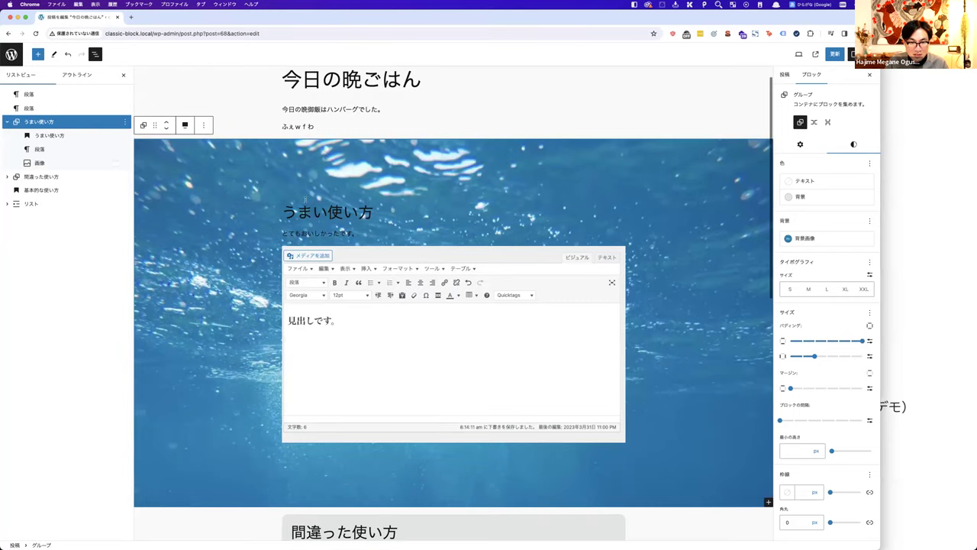
Step: Set the text colour of the heading and the paragraph in the うまい使い方 group to white and reselect the group
click(287, 211)
drag(284, 213, 373, 212)
click(795, 208)
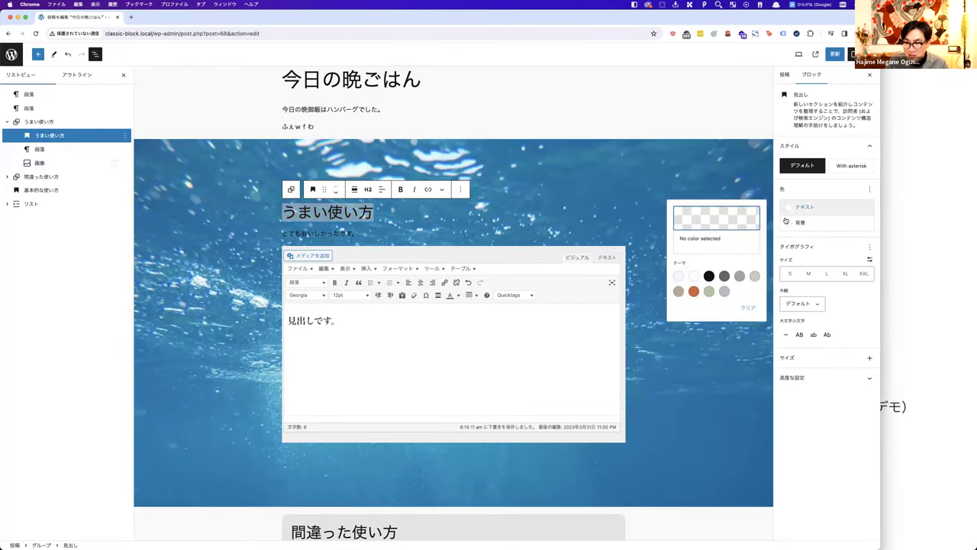
click(693, 276)
drag(357, 233, 284, 233)
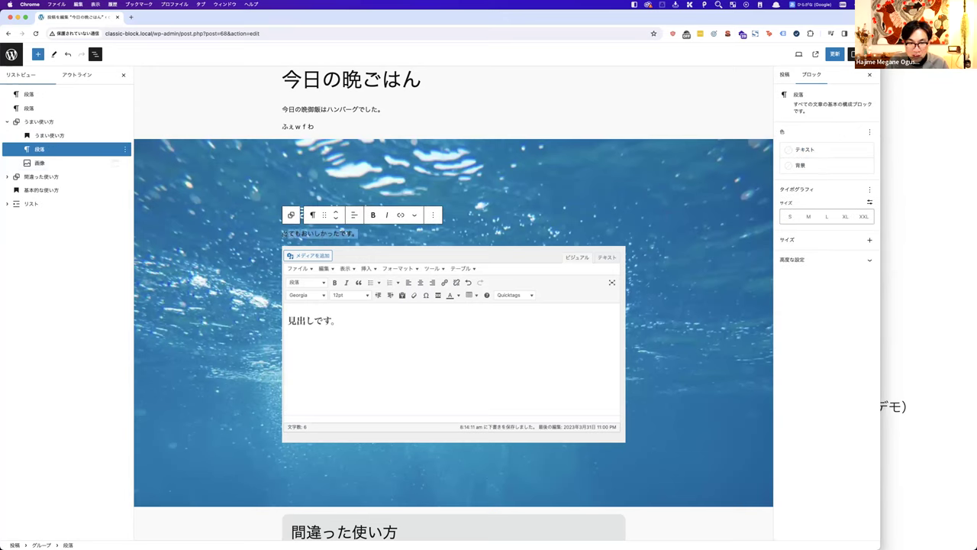
click(805, 150)
click(693, 219)
click(632, 221)
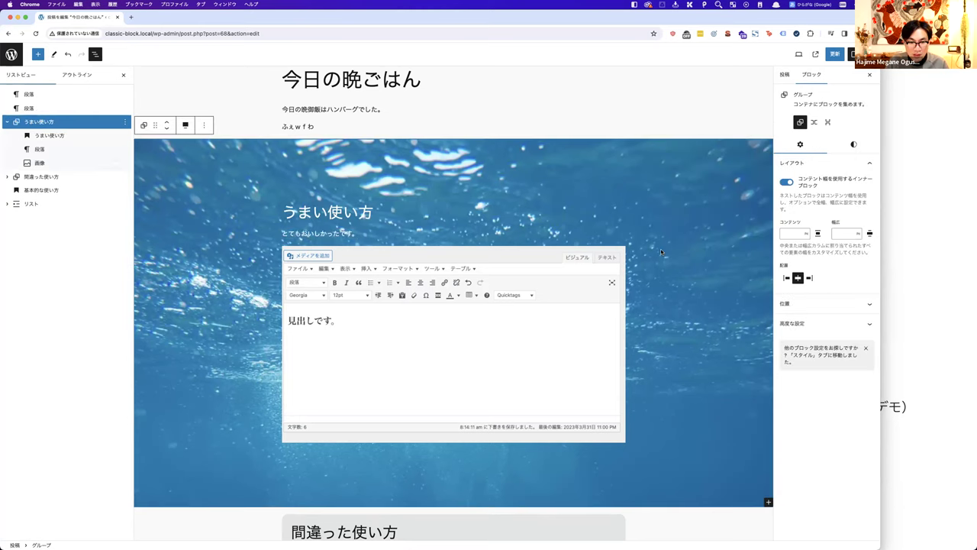
scroll(661, 252, down, 2)
scroll(661, 252, up, 3)
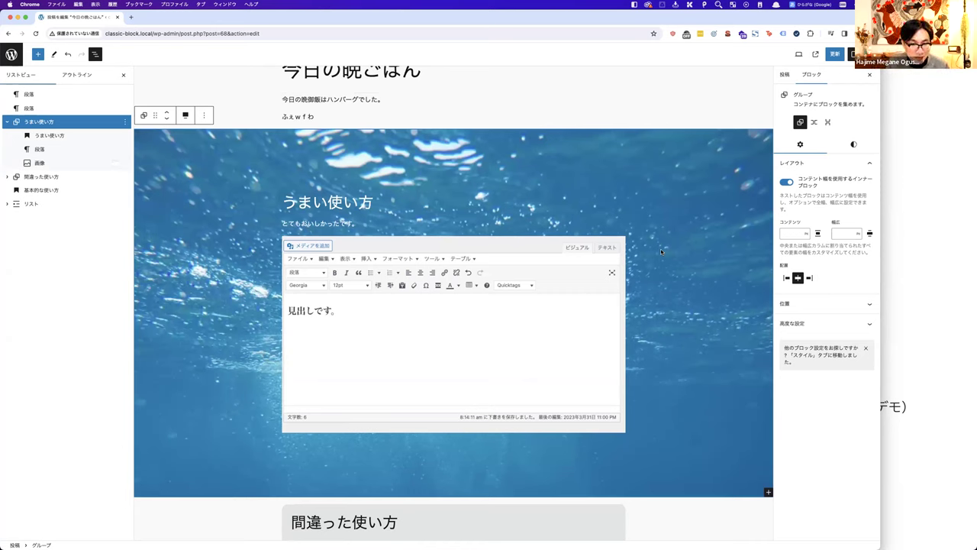
Step: Collapse the うまい使い方 group in the list view and duplicate it
click(7, 122)
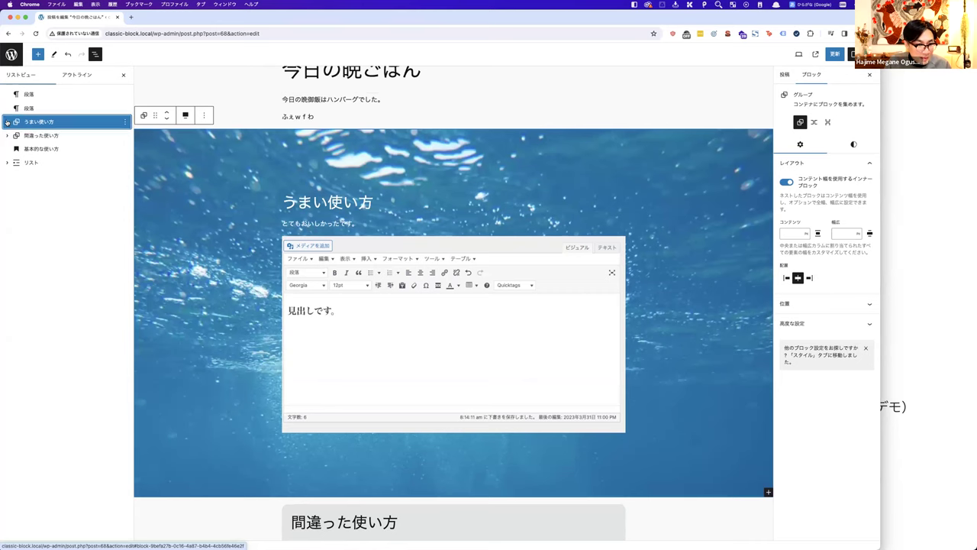
click(7, 135)
click(7, 135)
click(127, 122)
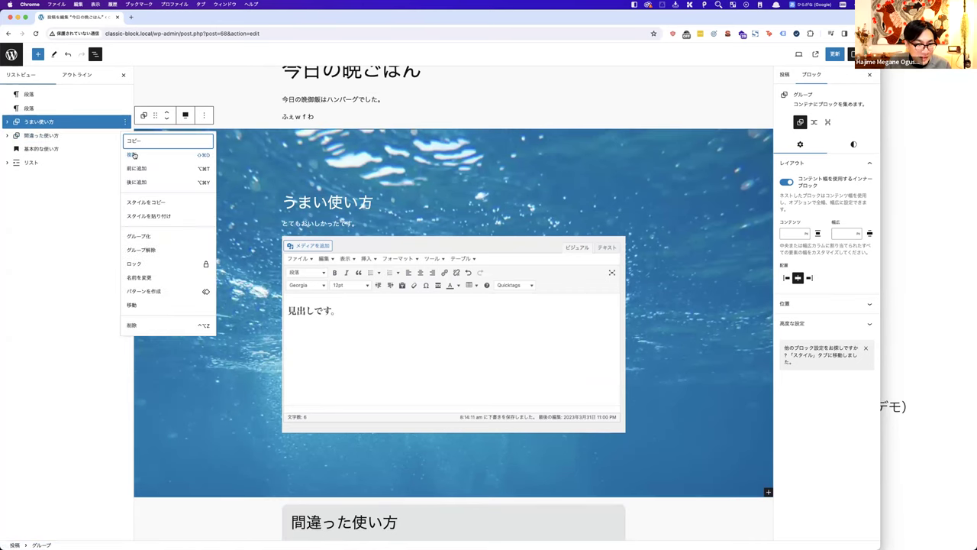
click(157, 156)
scroll(226, 227, down, 5)
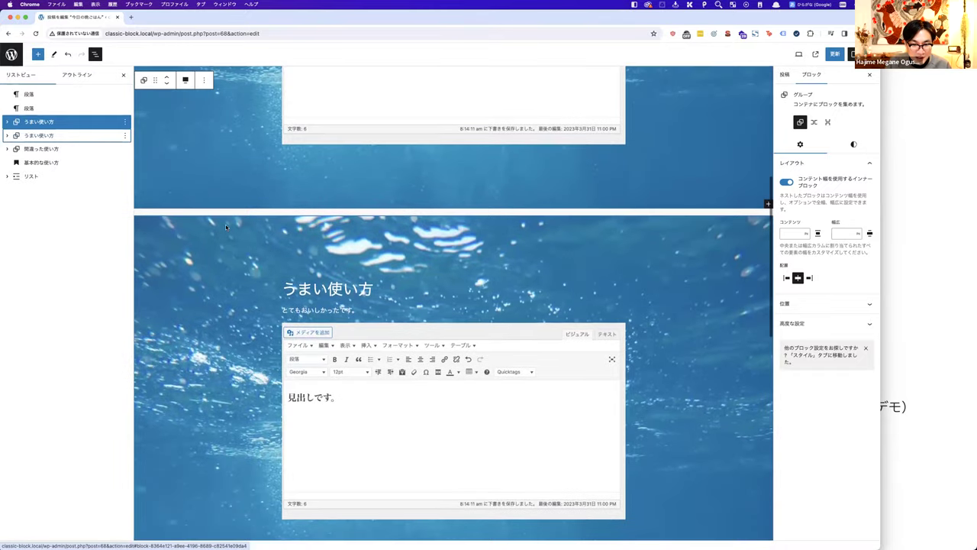
Step: Replace the second うまい使い方 group's background image with the forest road photo image-8.jpeg from the media library
click(679, 257)
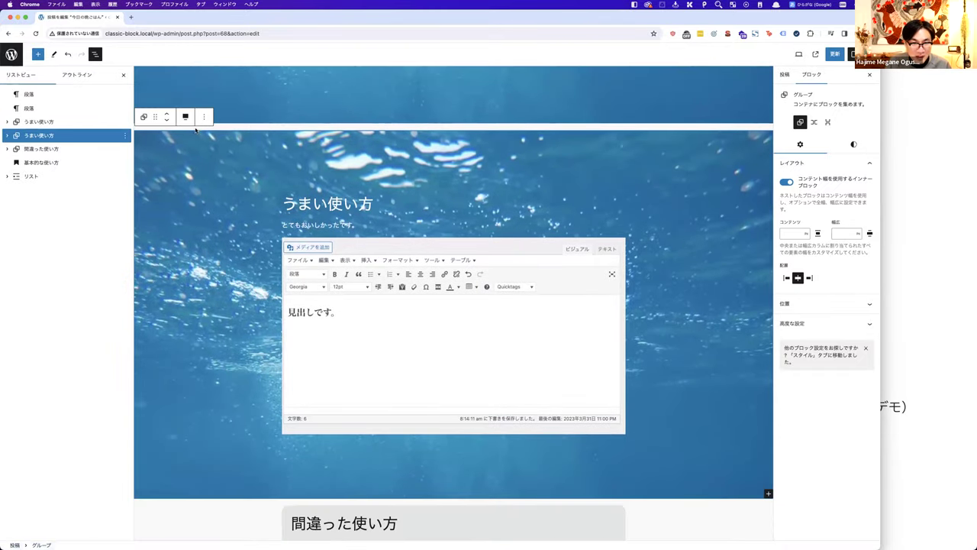
click(853, 145)
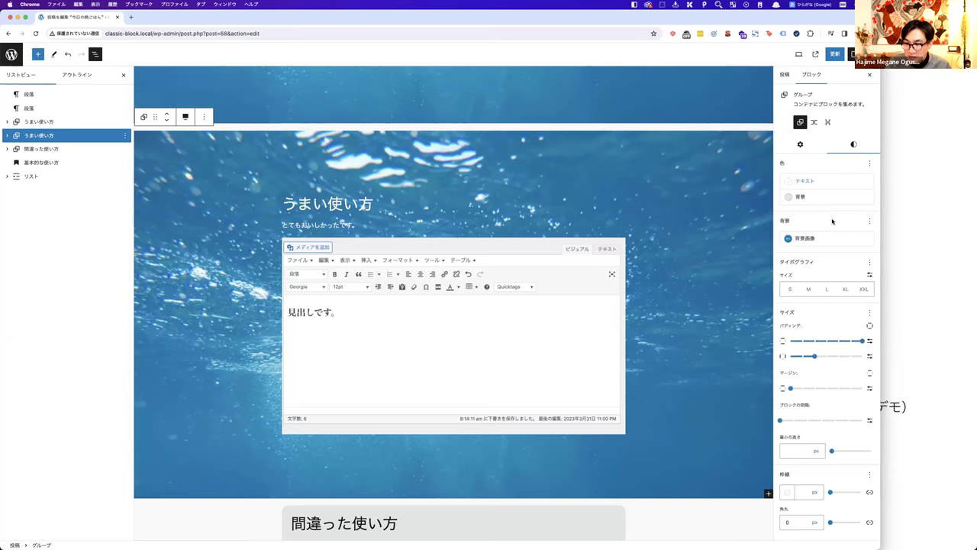
click(809, 242)
click(805, 264)
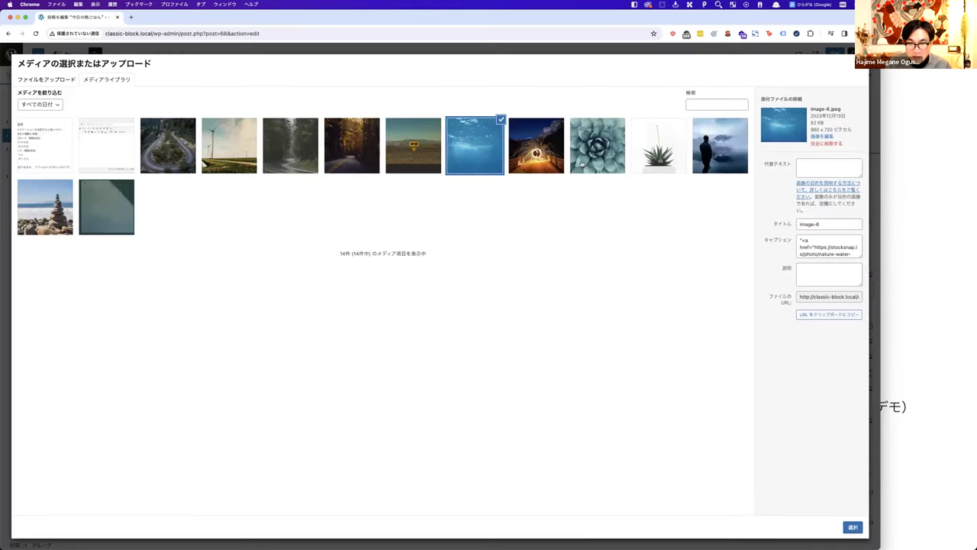
click(361, 152)
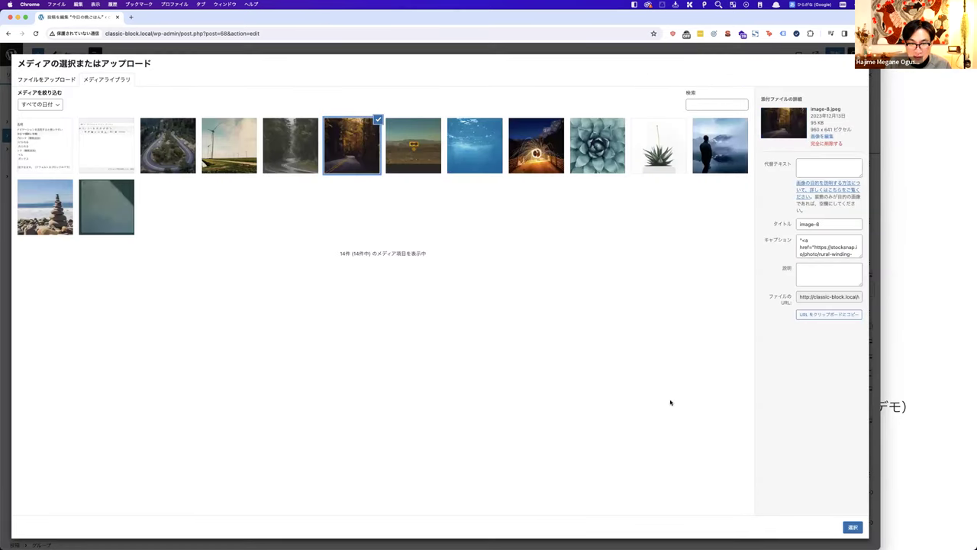
click(850, 525)
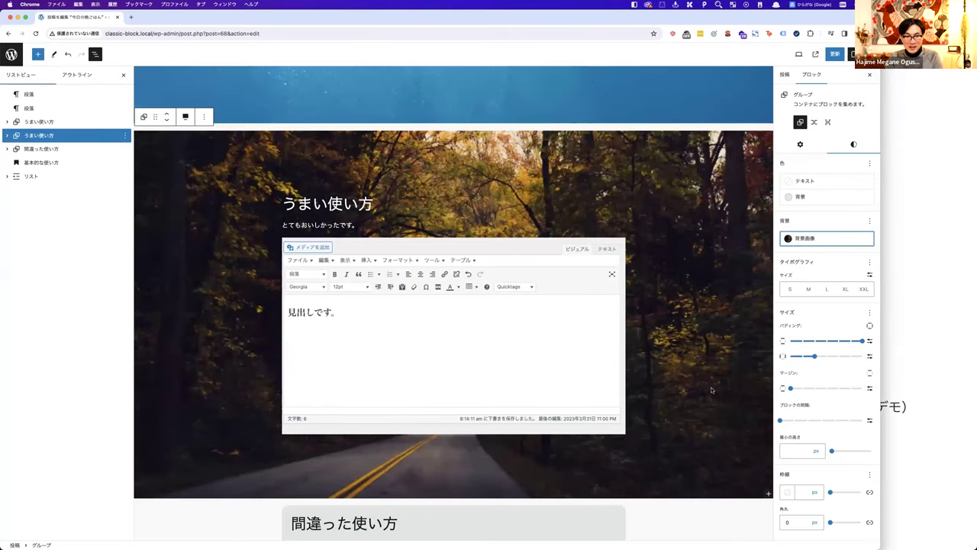
scroll(711, 390, up, 2)
scroll(710, 390, up, 5)
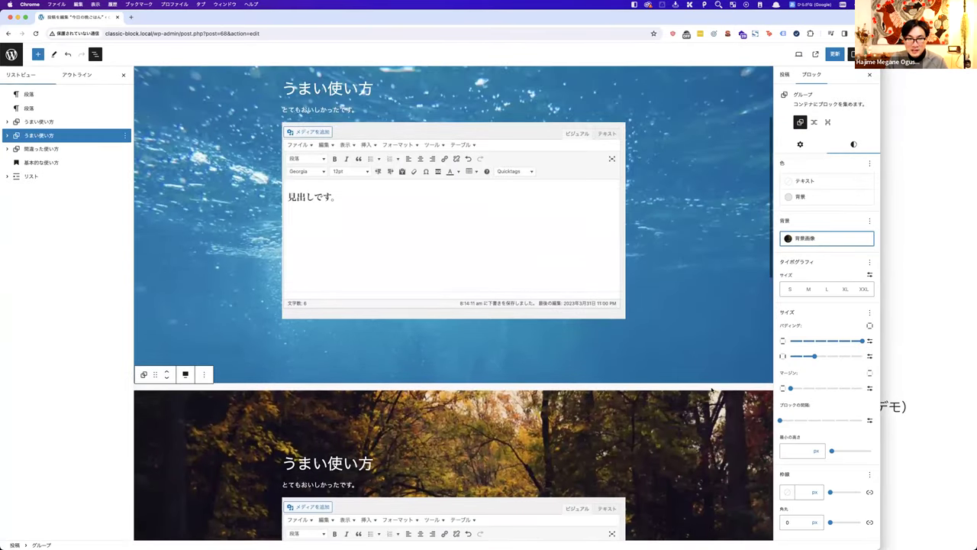
scroll(711, 390, up, 1)
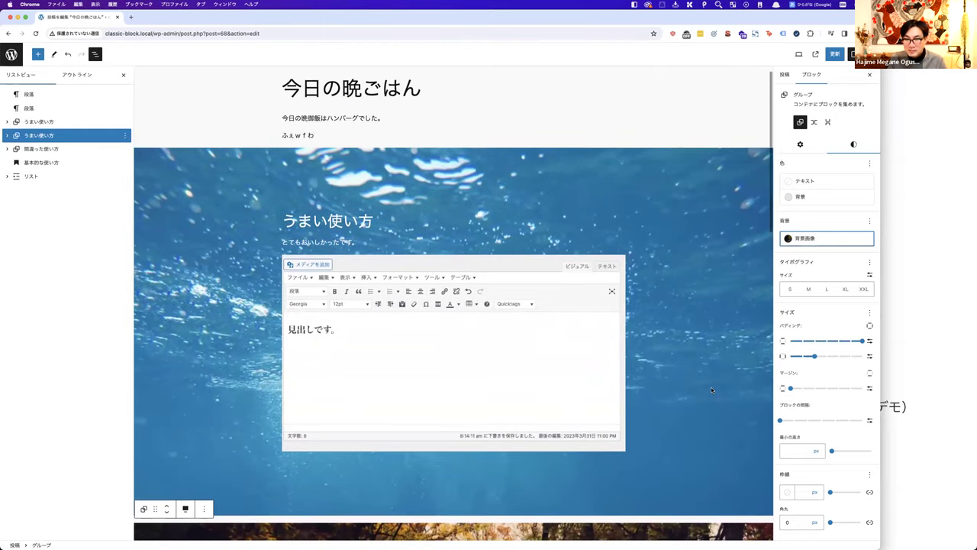
Step: Reduce the second うまい使い方 group's vertical padding to 5
click(932, 283)
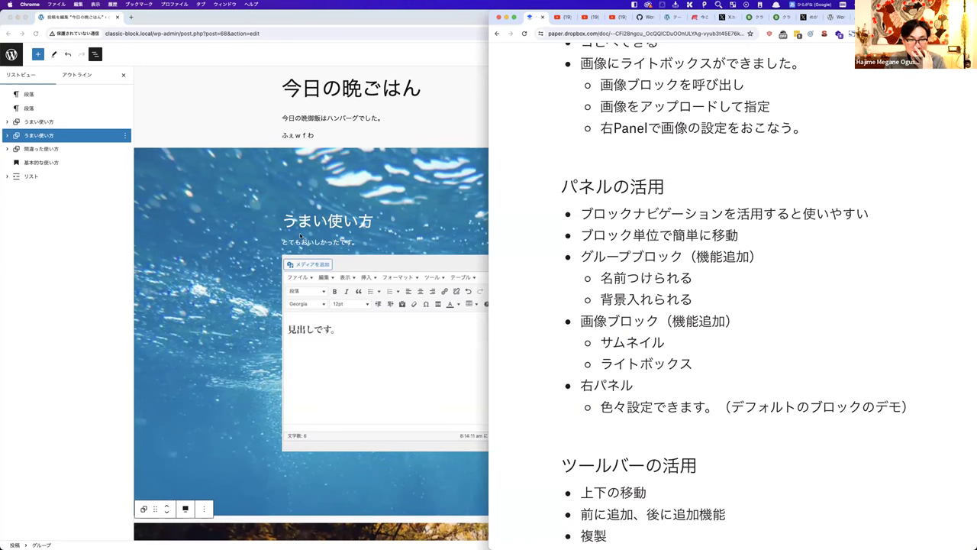
key(super+grave)
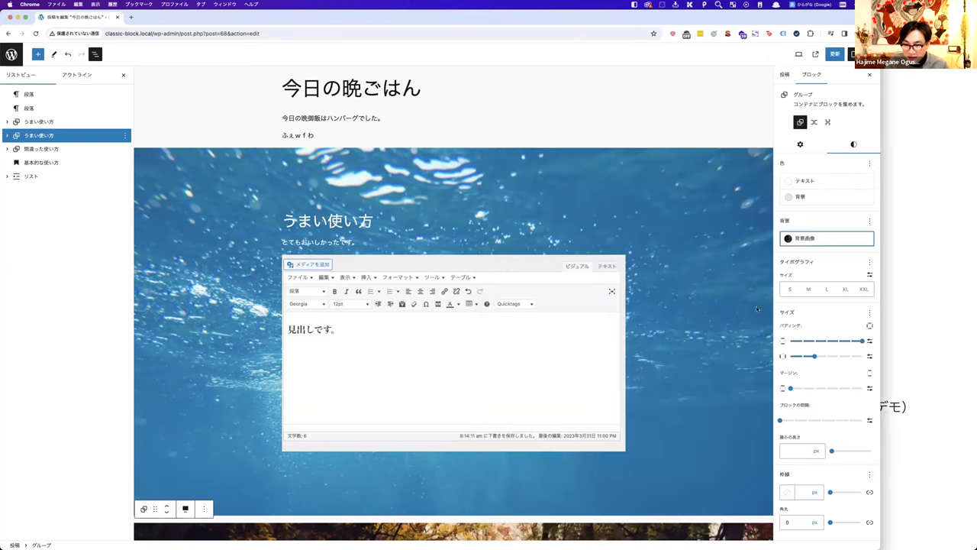
mouse_move(863, 341)
mouse_down()
mouse_move(796, 344)
mouse_move(849, 340)
mouse_up()
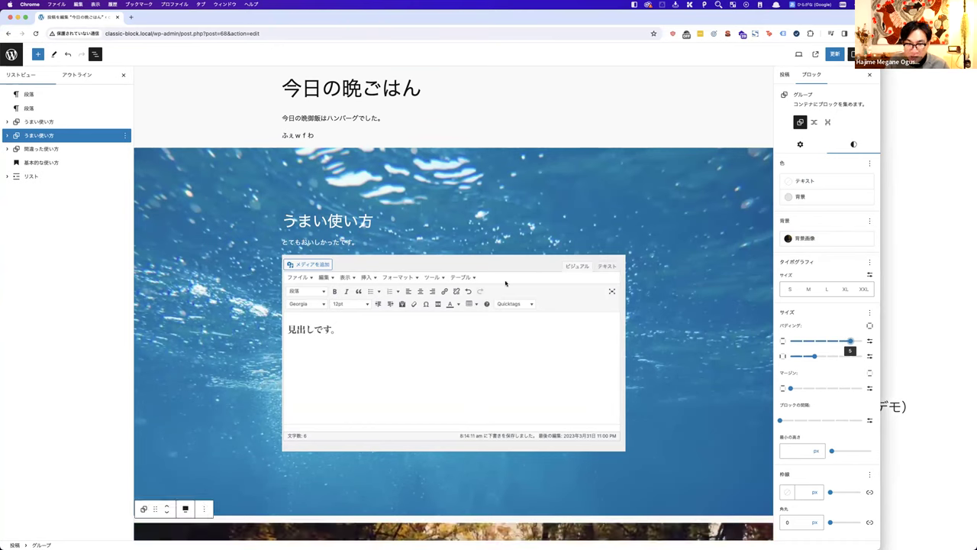
Step: Try the M, L, XL and XXL font size presets on the first group's うまい使い方 heading
click(374, 222)
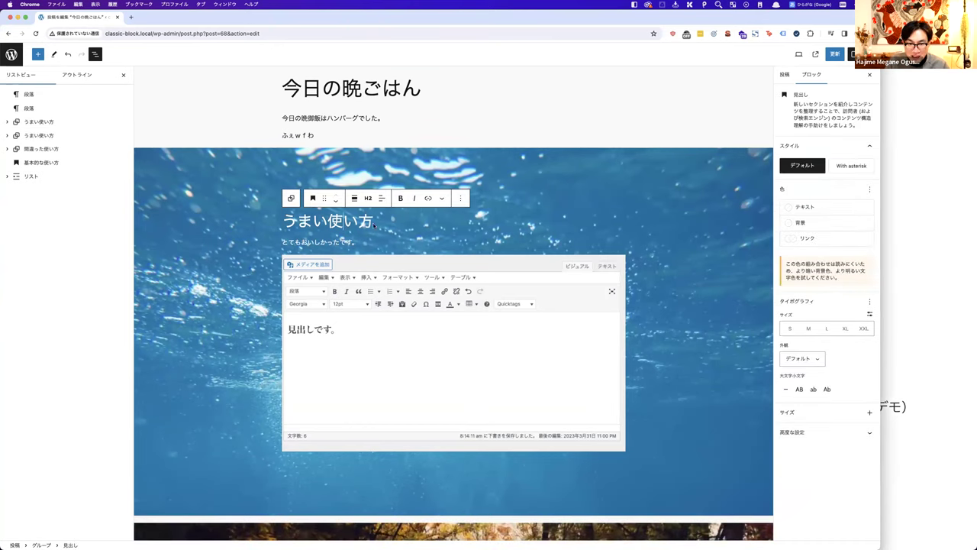
click(808, 328)
click(824, 328)
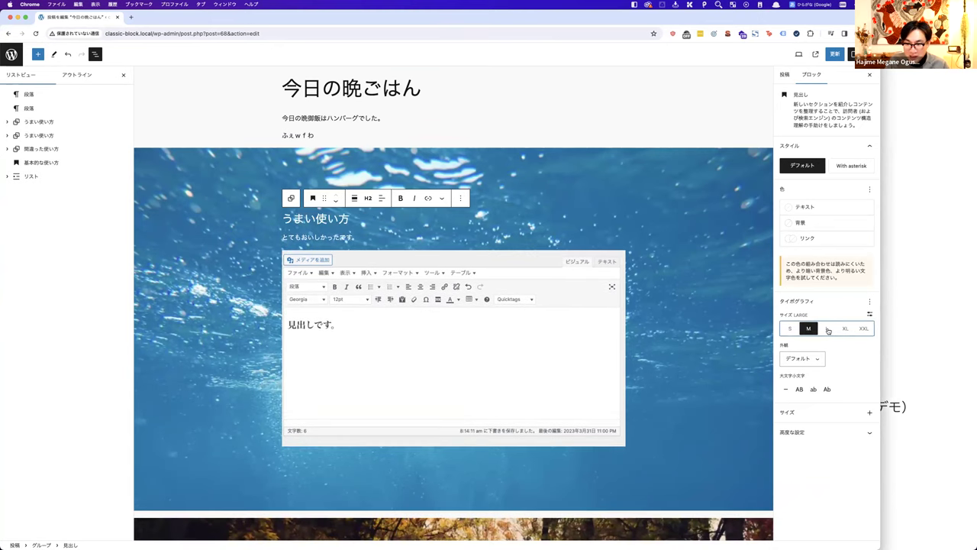
click(845, 328)
click(863, 328)
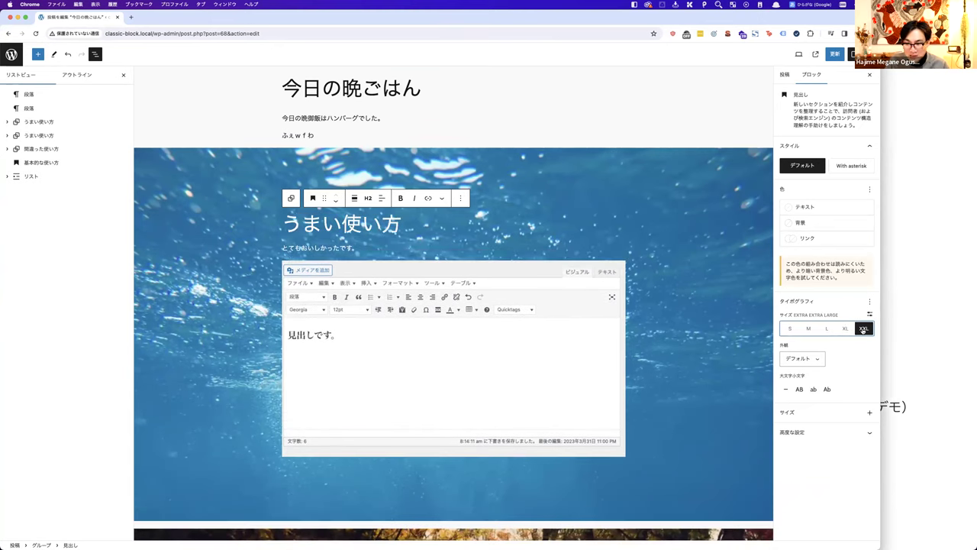
Step: Show the heading's custom font size control, return to the presets and set the size to XL
click(870, 313)
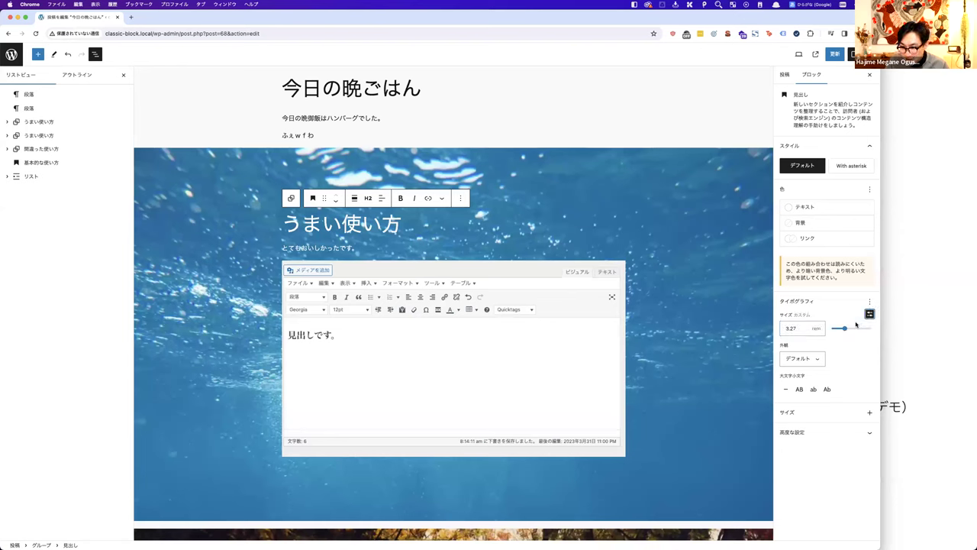
mouse_move(845, 329)
mouse_down()
mouse_move(867, 329)
mouse_move(844, 329)
mouse_up()
click(869, 314)
click(845, 328)
click(831, 328)
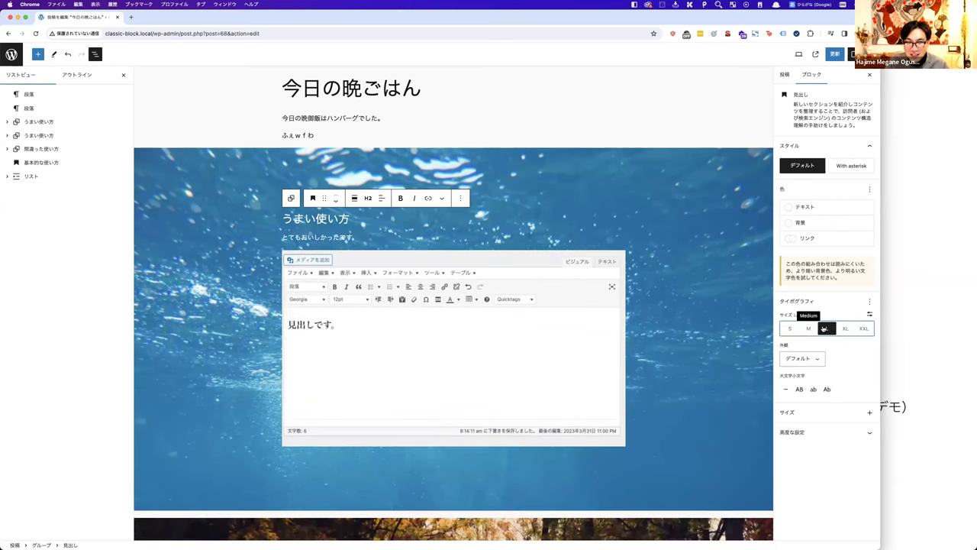
click(844, 328)
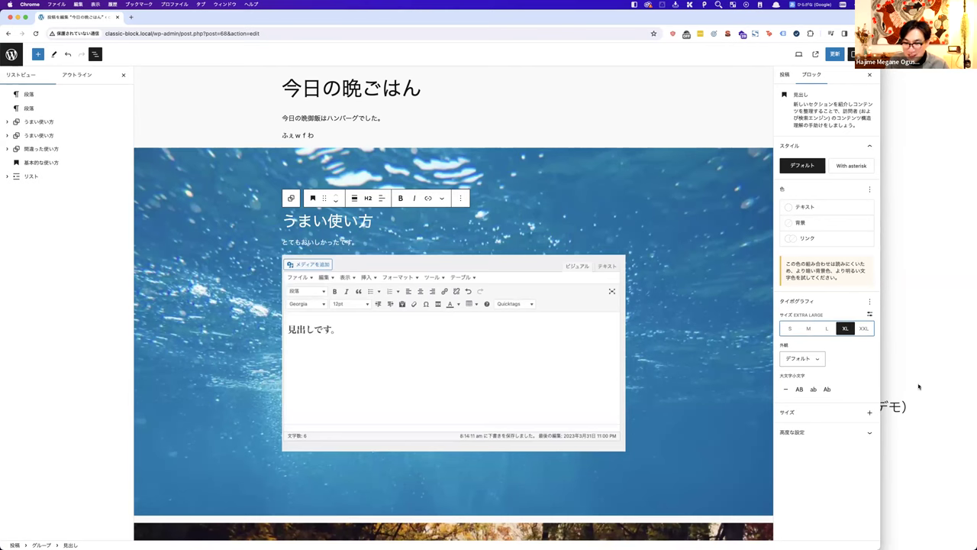
Step: Check the パネルの活用 section of the Dropbox Paper notes against the two groups in the WordPress editor
click(945, 378)
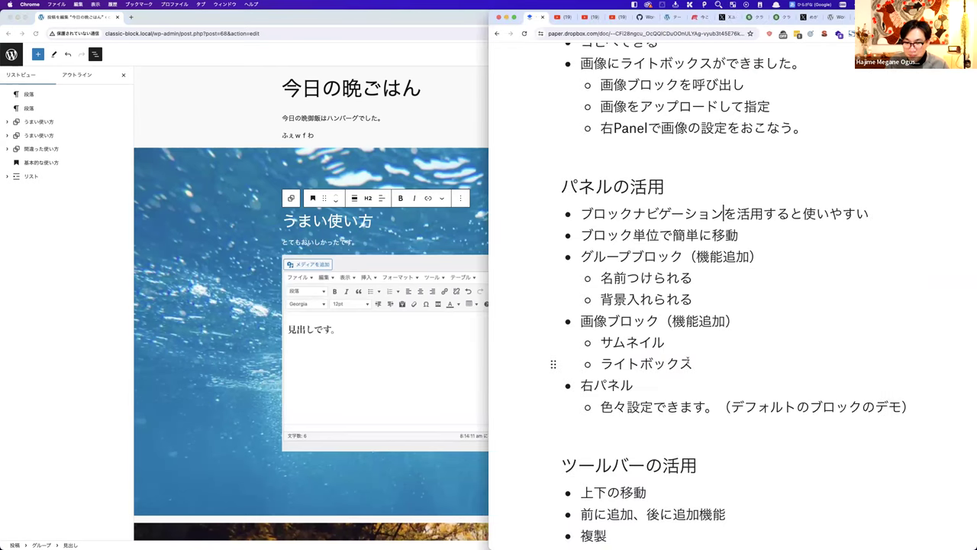
click(440, 240)
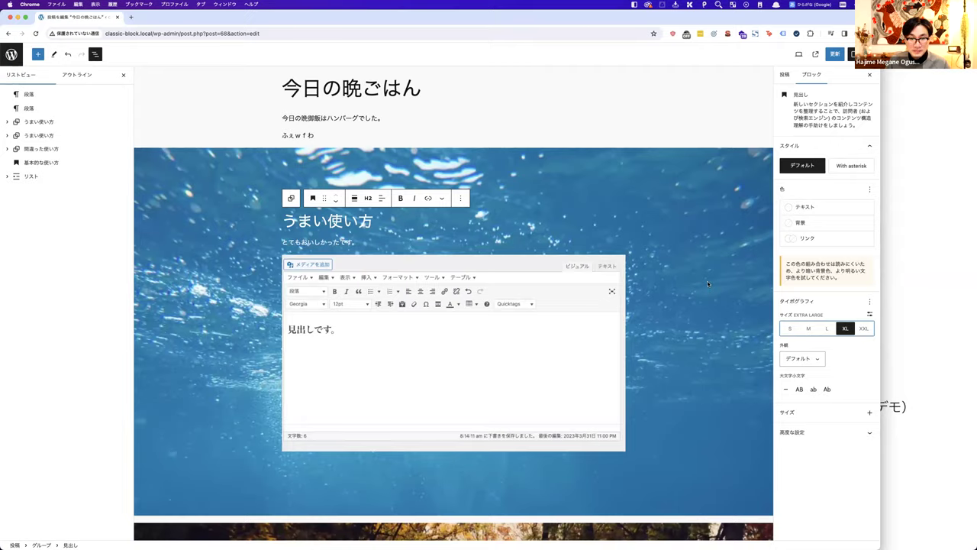
scroll(707, 284, down, 3)
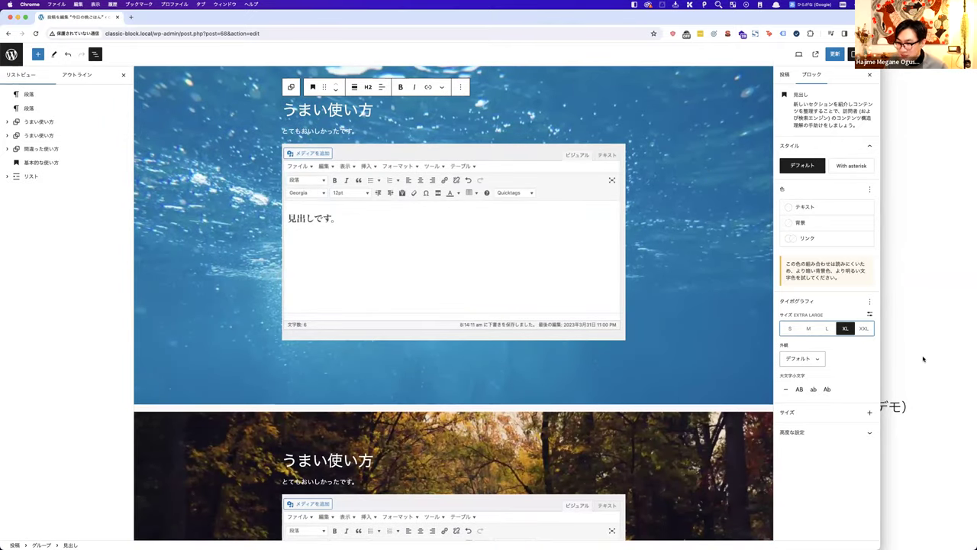
click(923, 359)
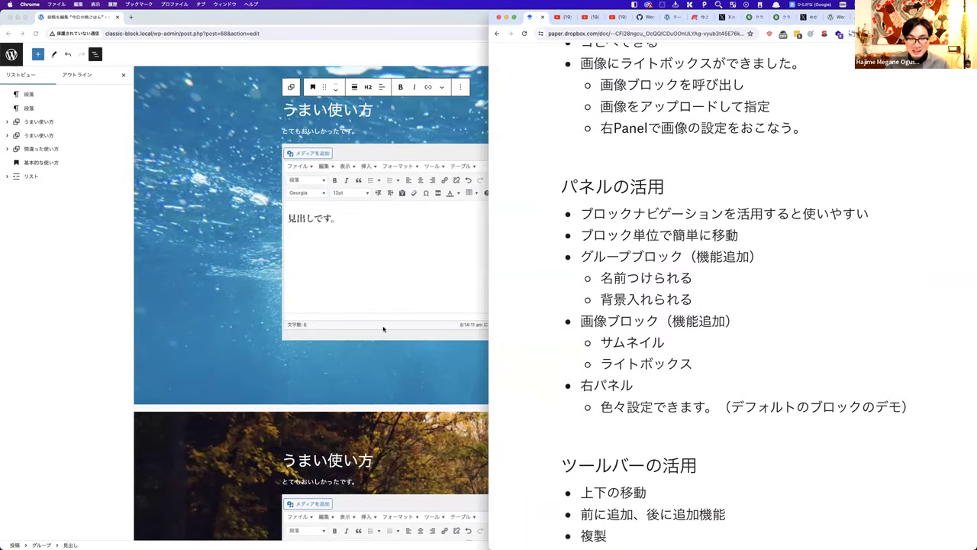
click(321, 353)
scroll(596, 277, up, 3)
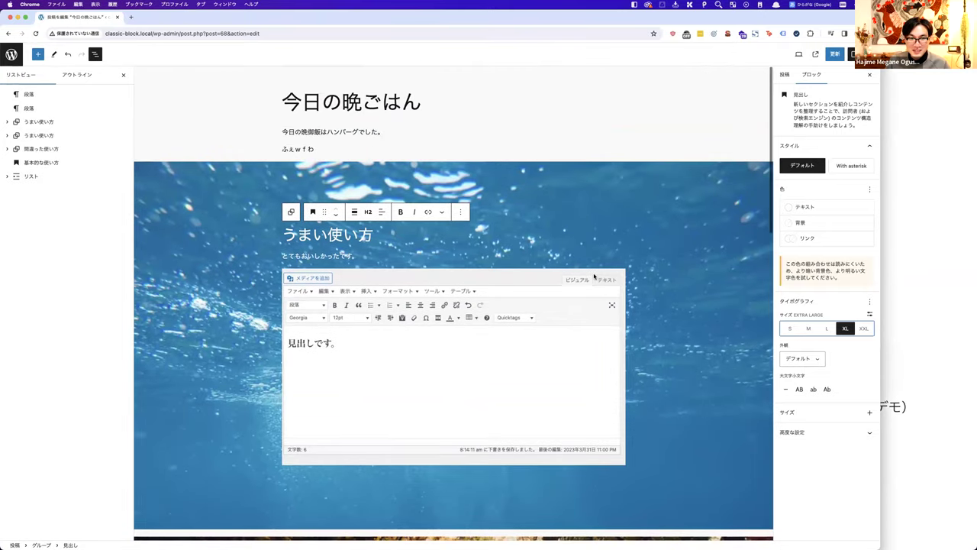
Step: Add an empty paragraph block between the ふぇｗｆわ paragraph and the first うまい使い方 group
click(365, 147)
key(Return)
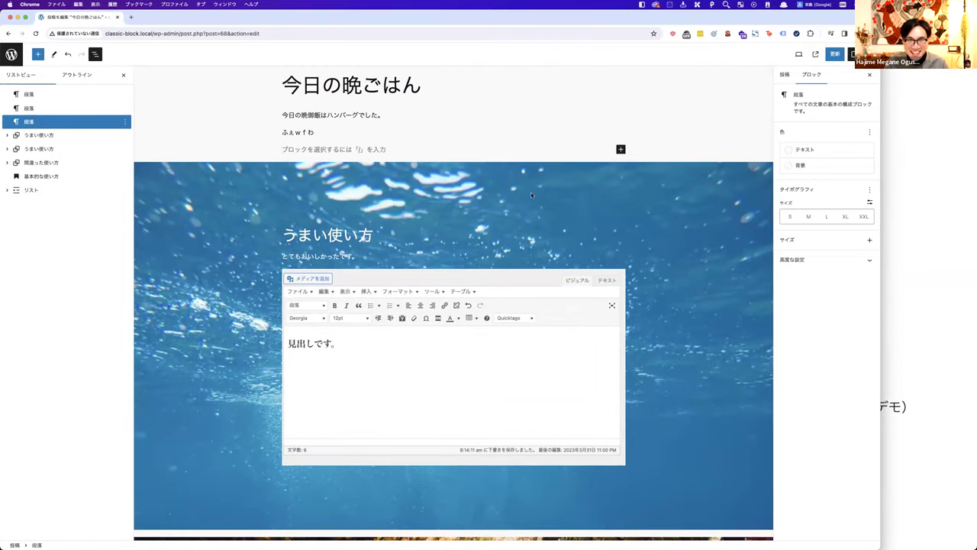
click(612, 189)
Step: Undo the recent edits back to the single うまい使い方 group at normal width without a background image, and deselect it
key(super+z)
key(super+z)
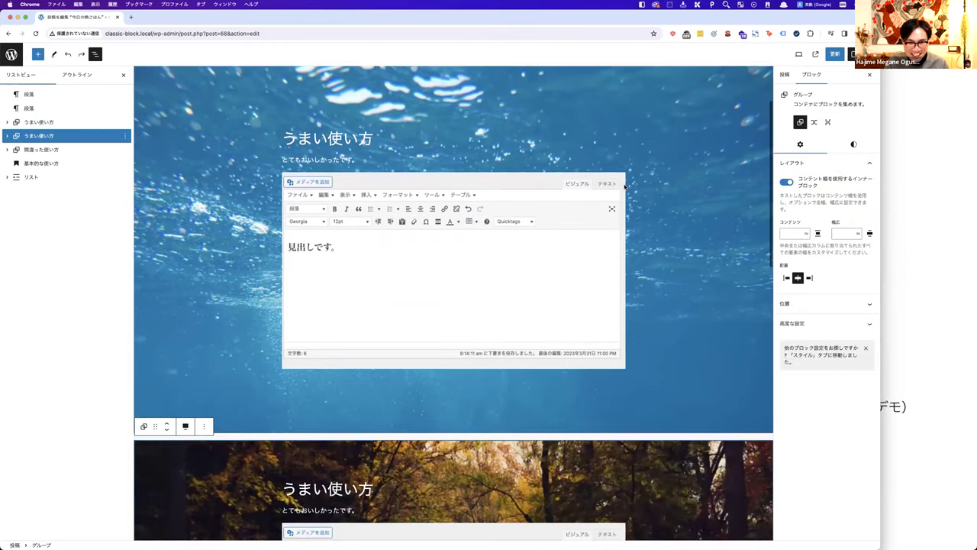
key(super+z)
key(super+z)
key(super+z)
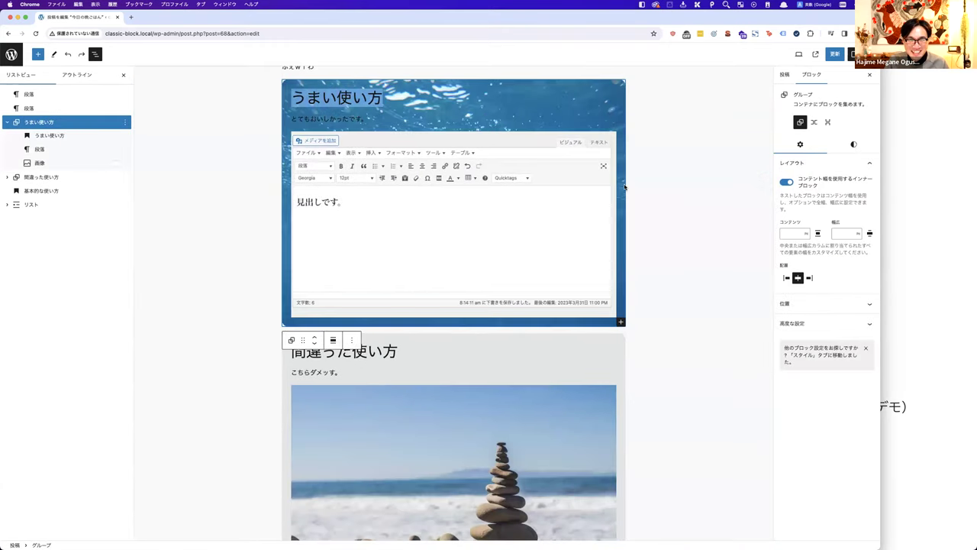
scroll(677, 170, up, 2)
click(661, 181)
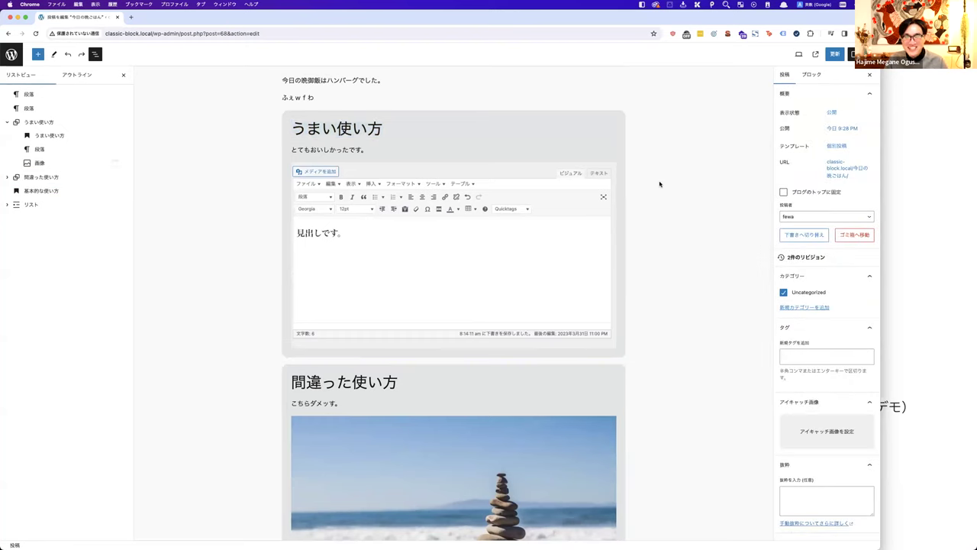
Step: Check the ツールバーの活用 section of the Dropbox Paper notes
scroll(658, 186, up, 2)
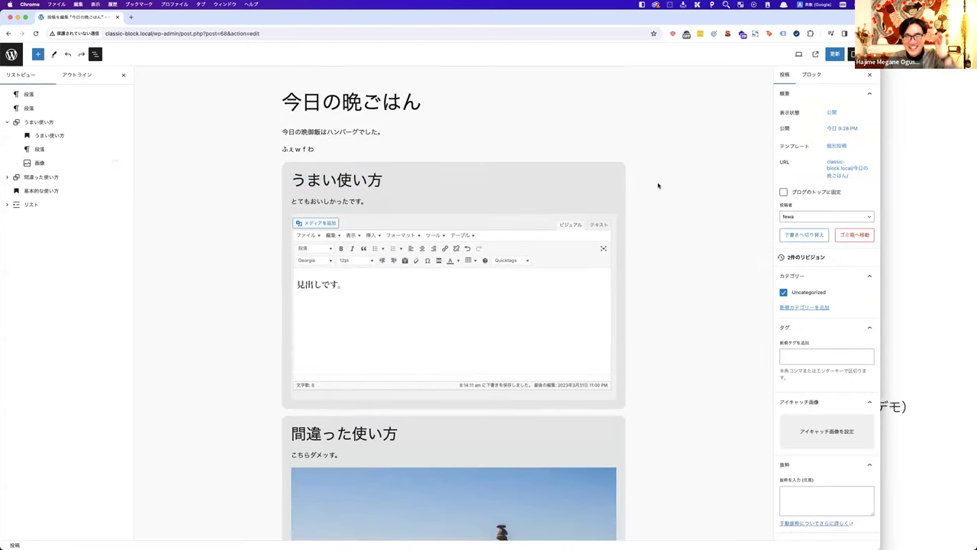
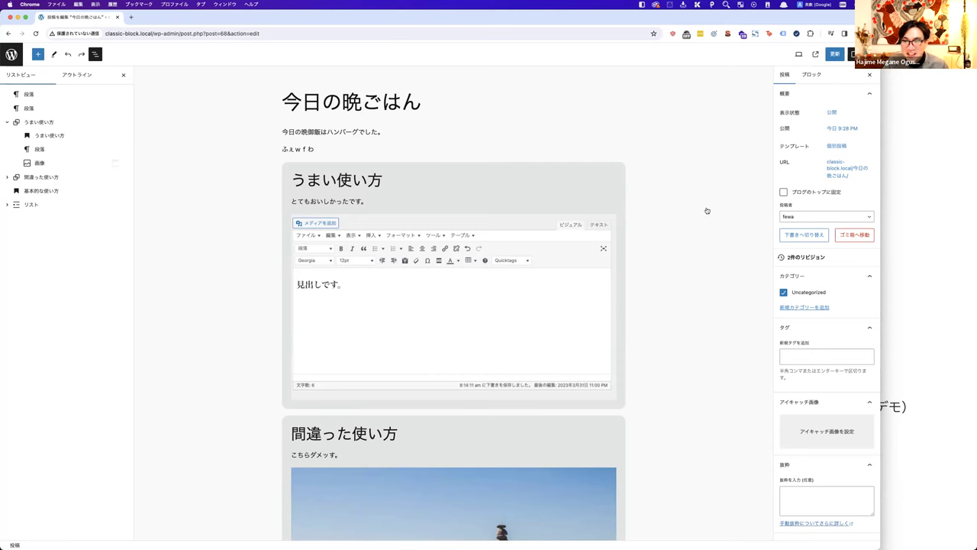
click(576, 182)
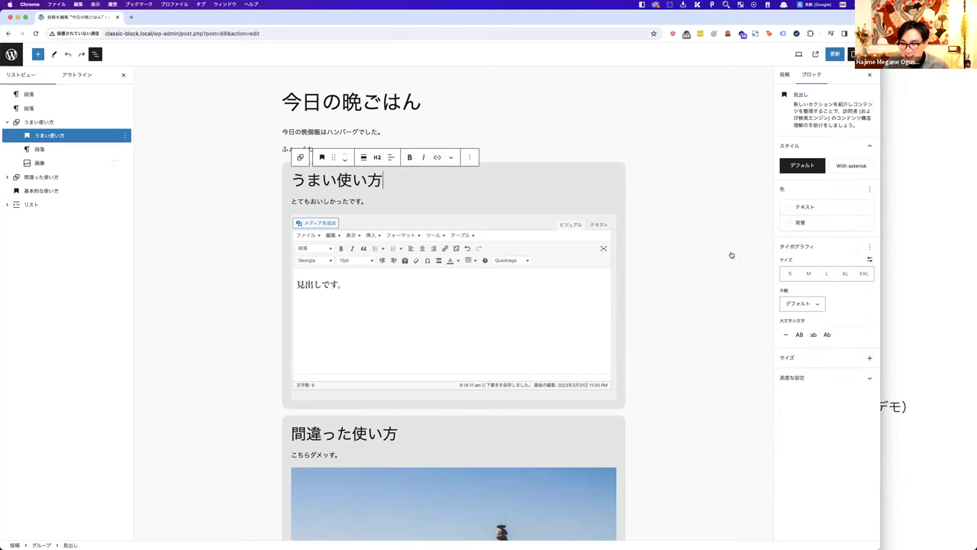
click(922, 297)
scroll(525, 225, down, 3)
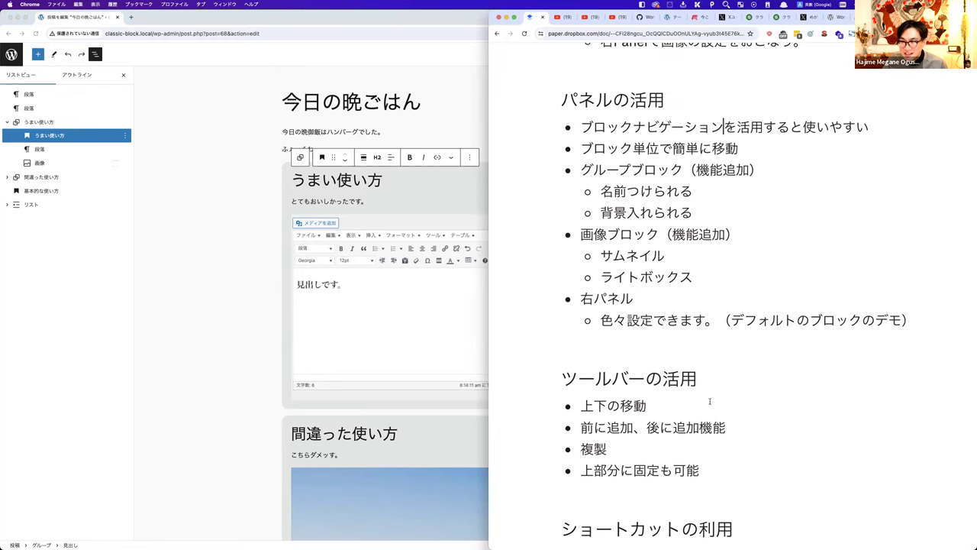
scroll(721, 484, down, 3)
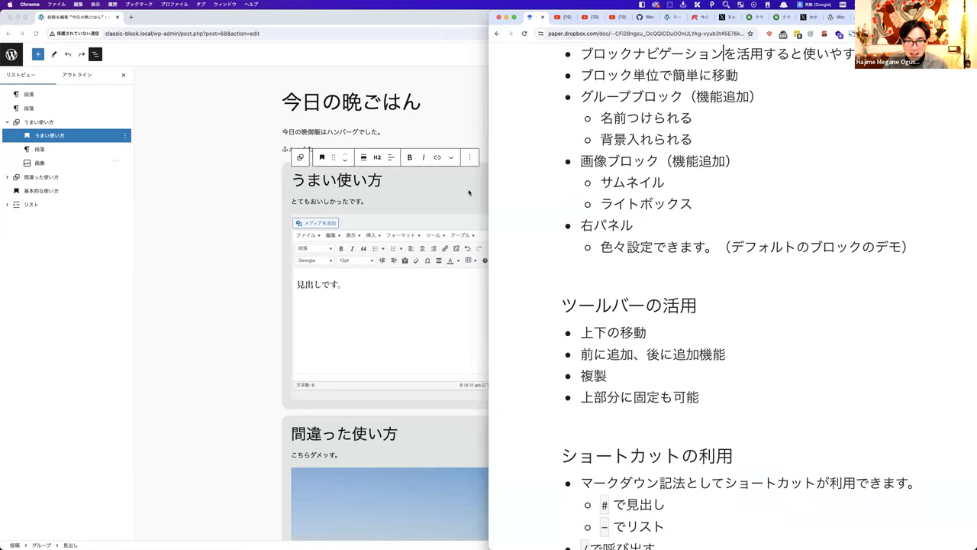
Step: Return to the WordPress editor and show the toolbars of the とてもおいしかったです。 paragraph and the image in the うまい使い方 group
click(469, 193)
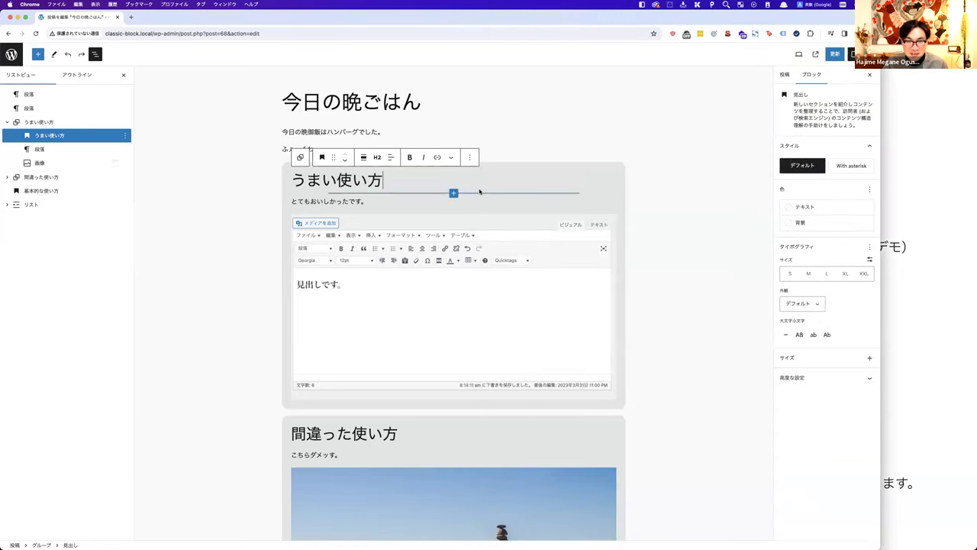
click(335, 202)
click(347, 239)
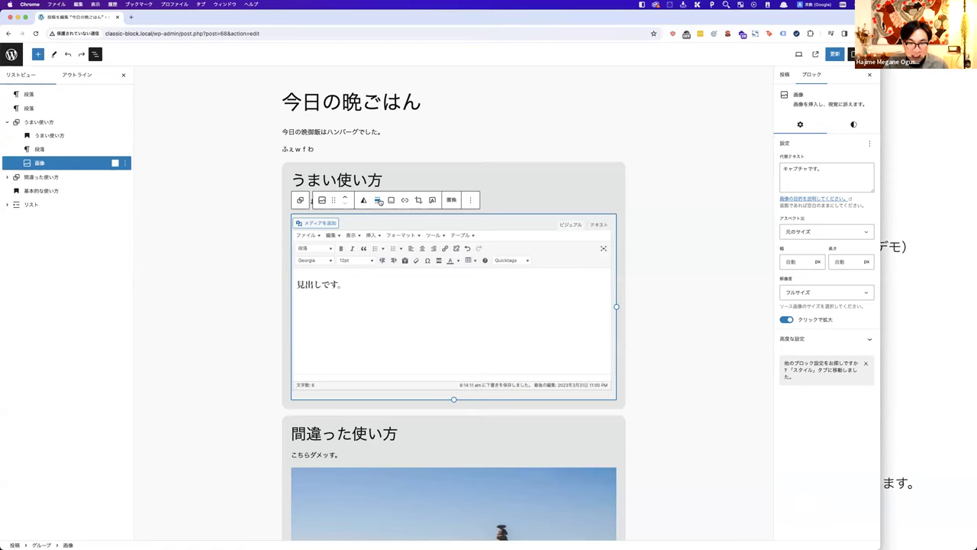
Step: Try the うまい使い方 group at 幅広 and 全幅 width, returning its width to なし each time
click(544, 169)
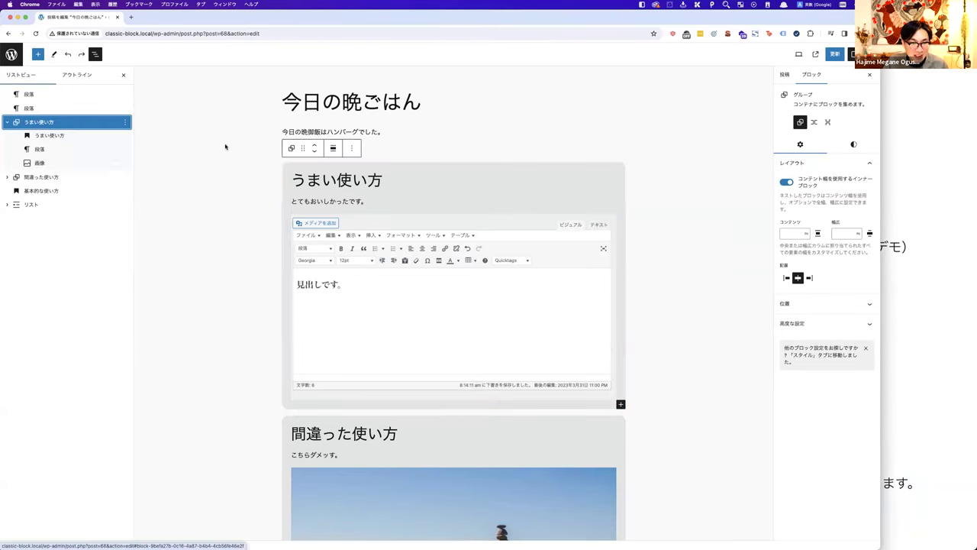
click(334, 152)
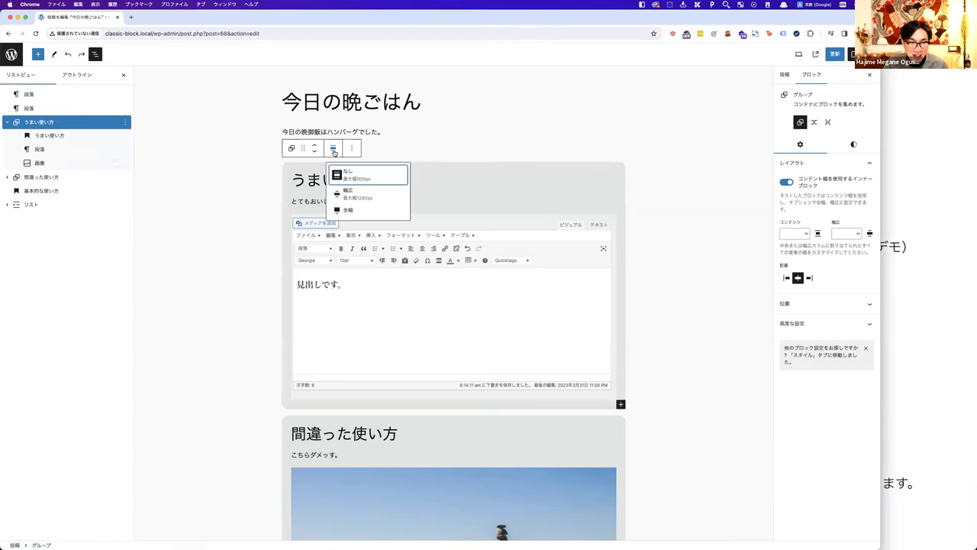
click(348, 192)
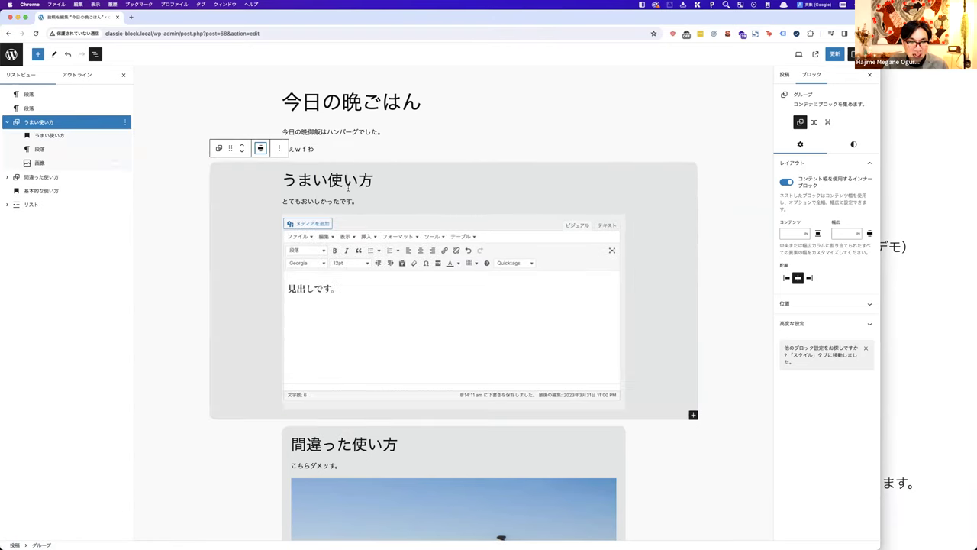
click(260, 149)
click(273, 171)
click(334, 150)
click(357, 213)
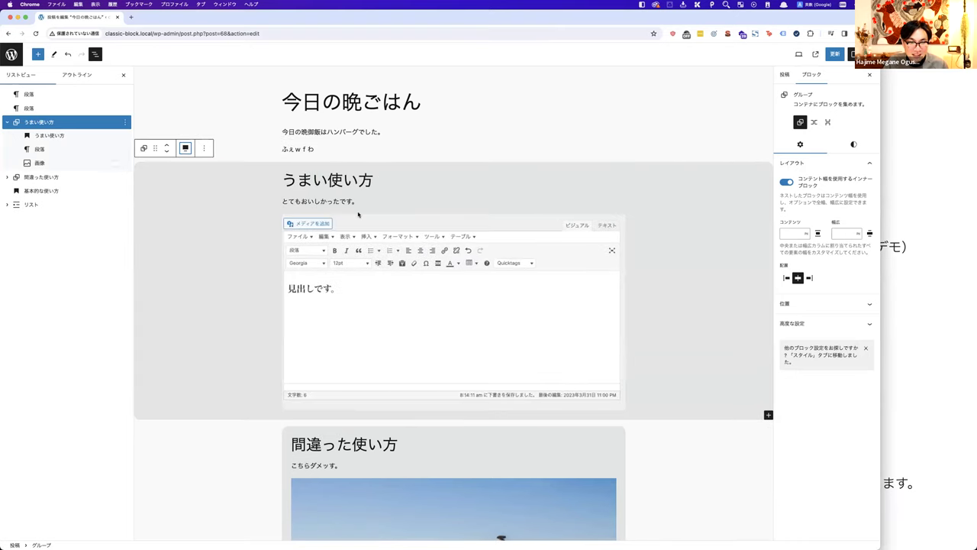
click(186, 149)
click(210, 173)
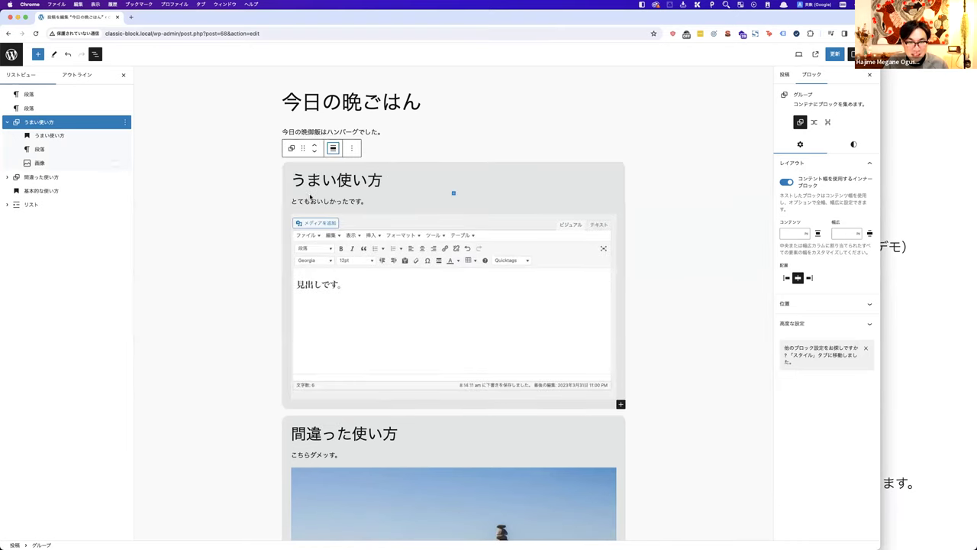
Step: Try centre and right text alignment on the うまい使い方 heading, then return it to left alignment
click(326, 180)
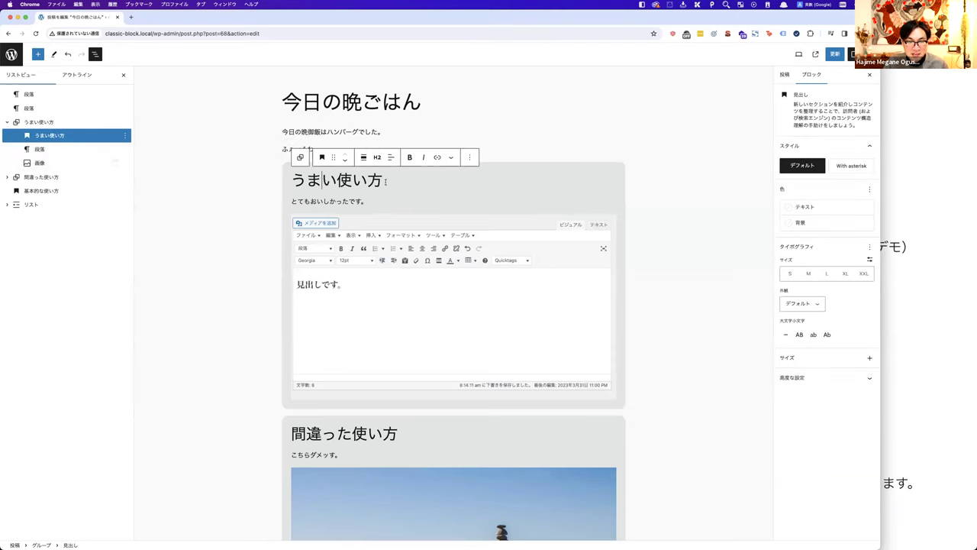
click(392, 158)
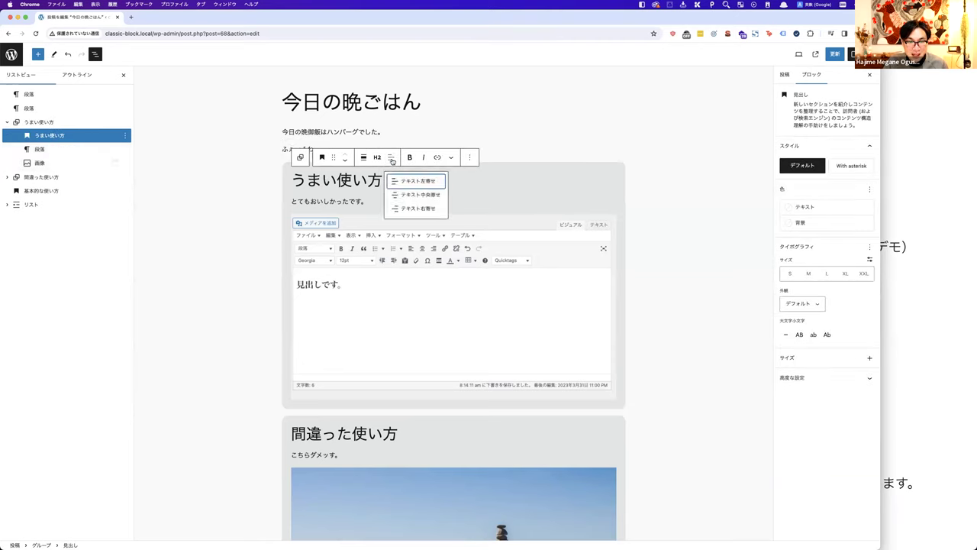
click(416, 194)
click(391, 158)
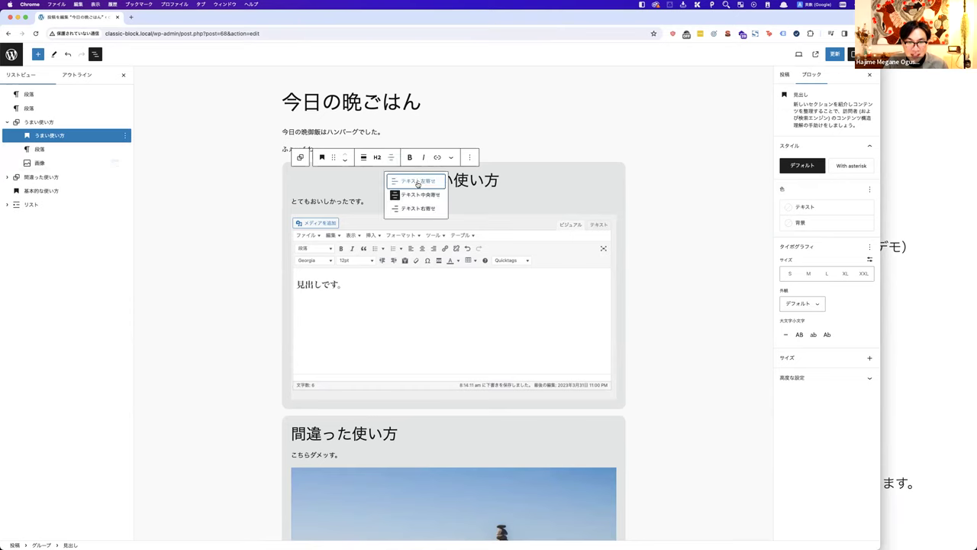
click(416, 207)
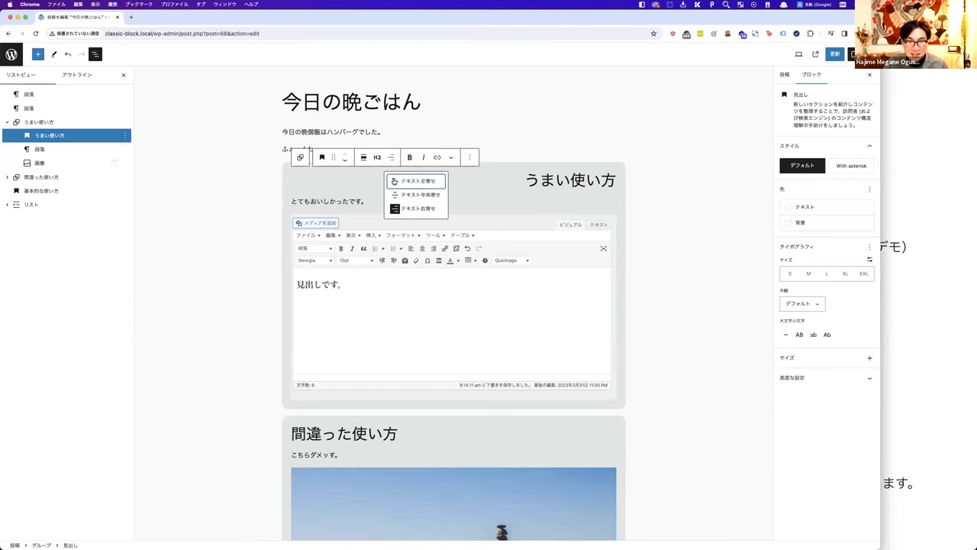
click(395, 181)
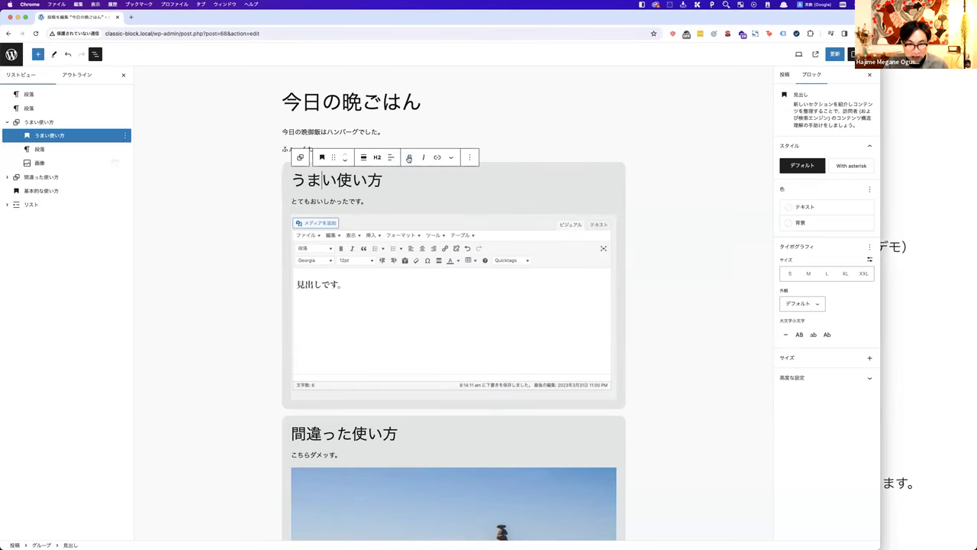
Step: Toggle bold and italic on and off for the whole うまい使い方 heading text and show the link control
triple_click(395, 181)
click(409, 157)
click(409, 157)
click(422, 158)
click(422, 158)
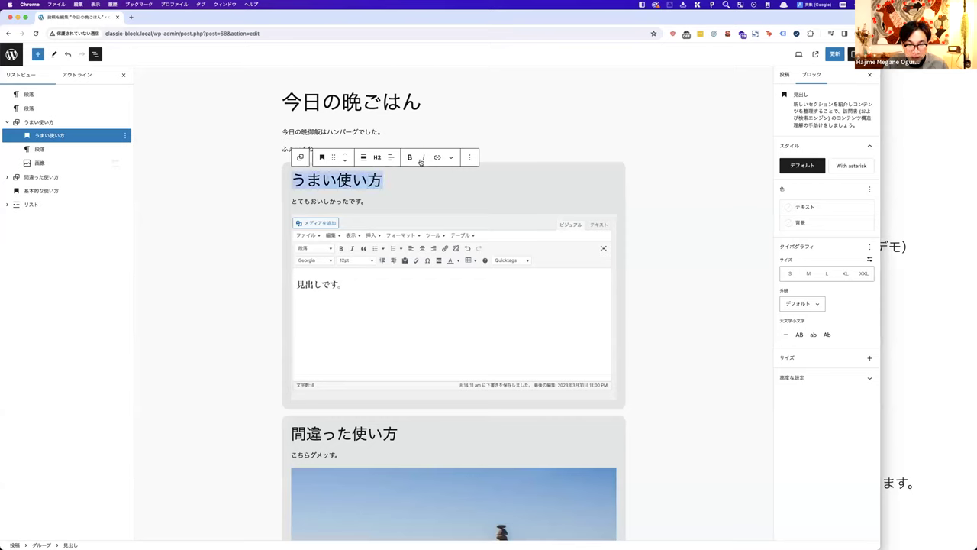
click(436, 158)
Step: Apply strikethrough (打ち消し線) to the うまい使い方 heading text and undo it
click(450, 157)
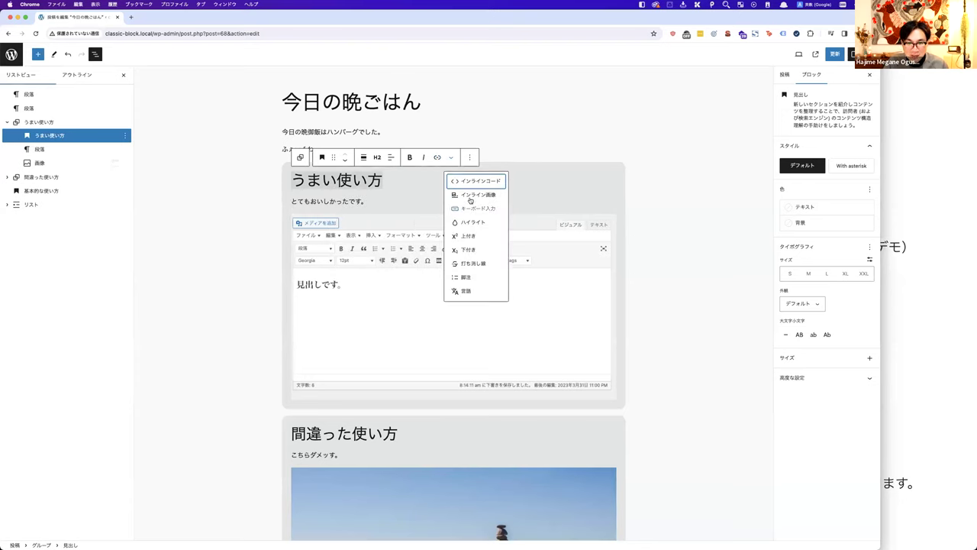
click(462, 262)
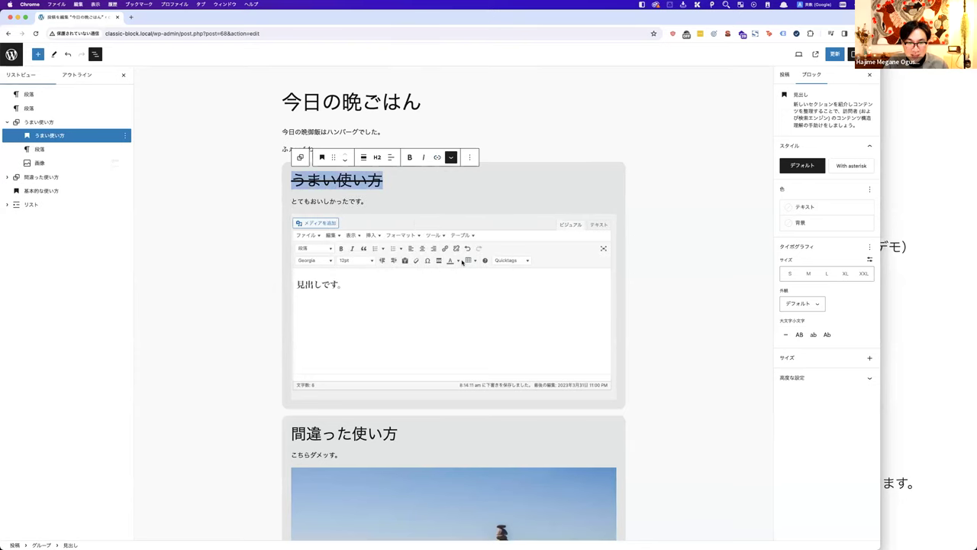
key(super+z)
Step: Show the heading's block options and the toolbars of the とてもおいしかったです。 and ふぇｗｆわ paragraphs
click(470, 158)
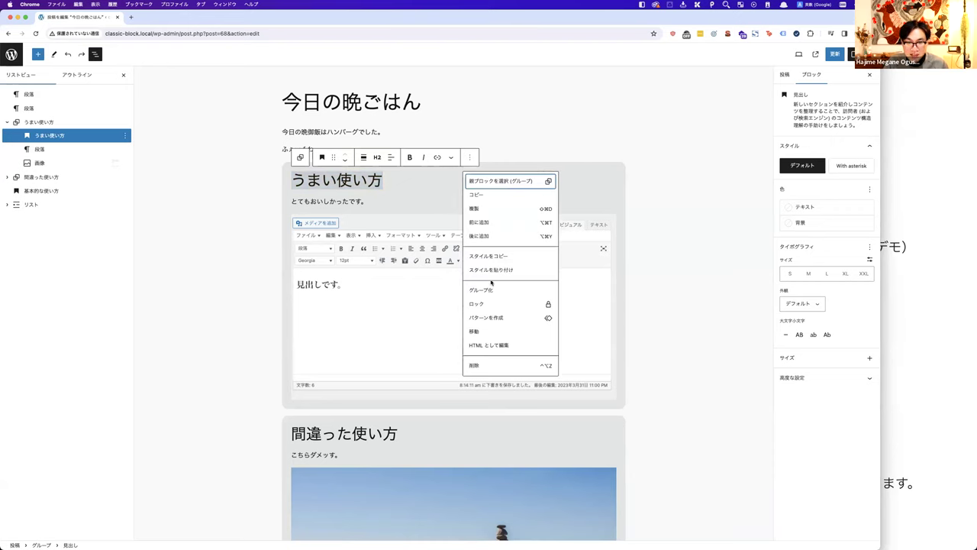
click(401, 196)
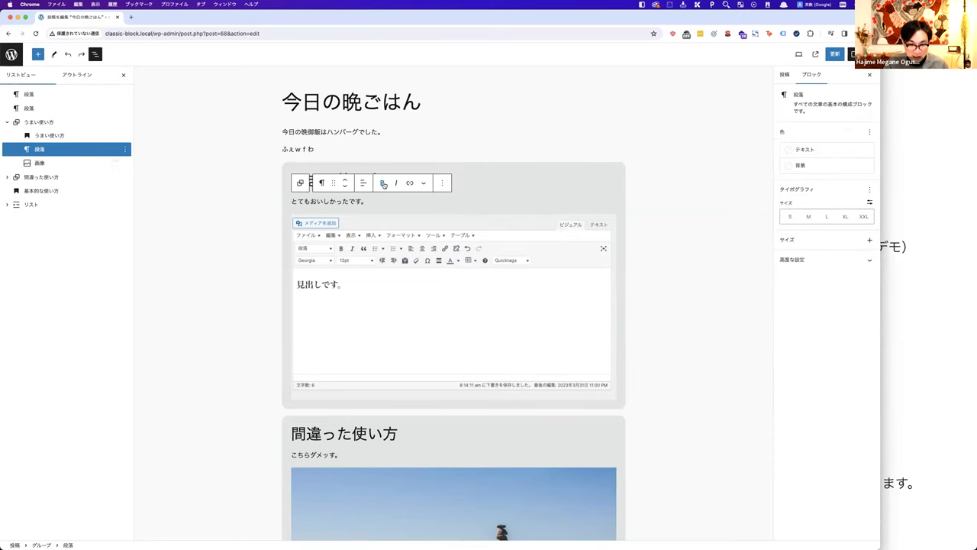
click(427, 184)
click(373, 202)
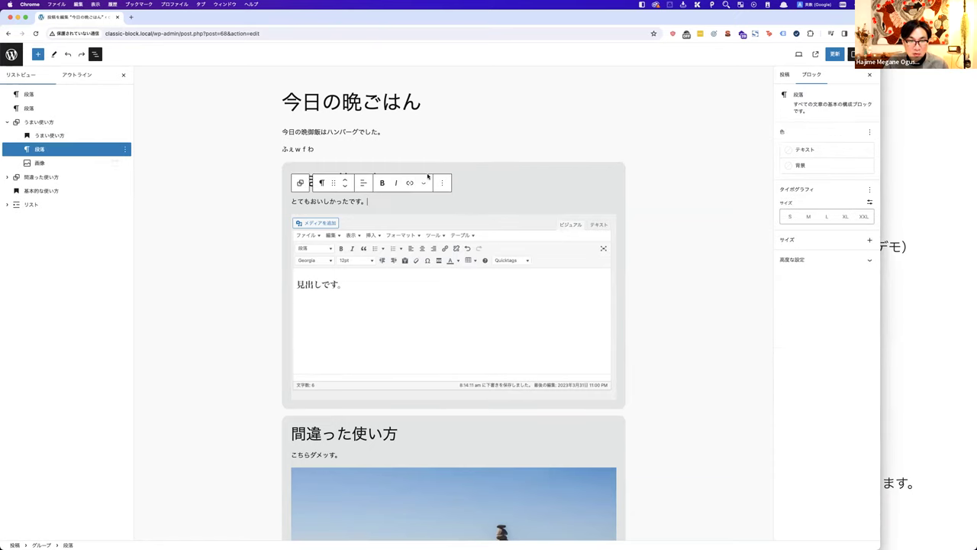
click(368, 146)
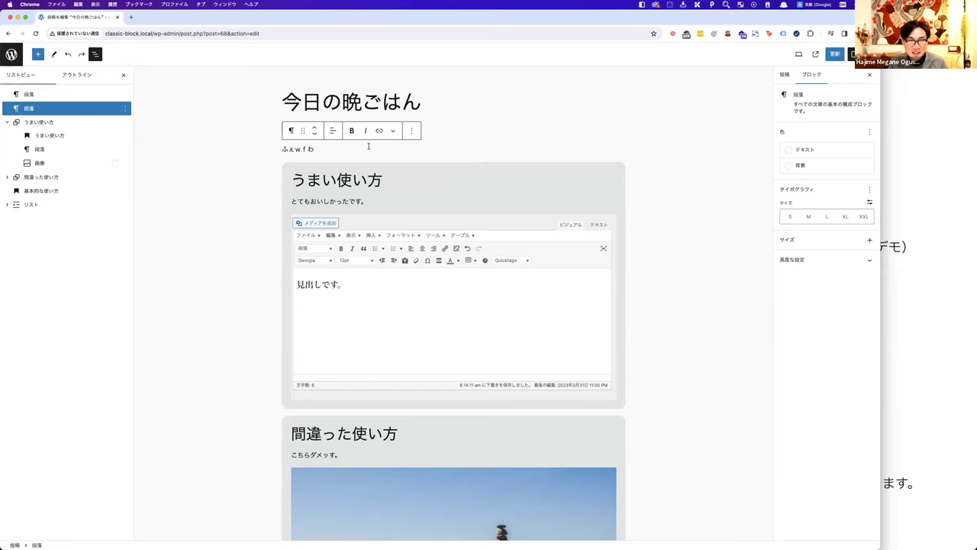
Step: Copy the bullet text starting 今後の開発内容は under とにかく言えること in the Dropbox Paper notes
key(super+grave)
scroll(663, 285, up, 3)
scroll(663, 286, up, 5)
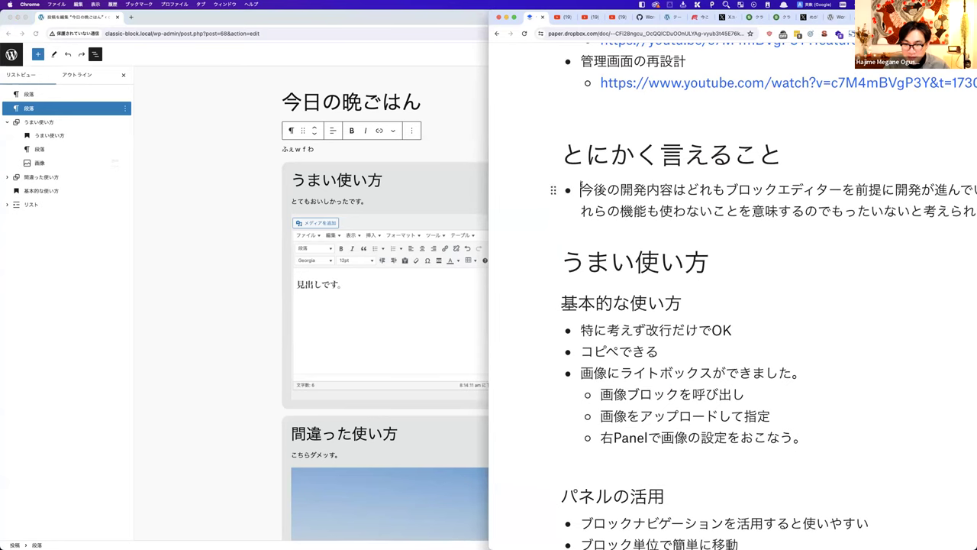
triple_click(581, 189)
Step: Replace the ふぇｗｆわ paragraph in the WordPress editor with several pasted copies of the copied 今後の開発内容は text
click(371, 155)
triple_click(341, 150)
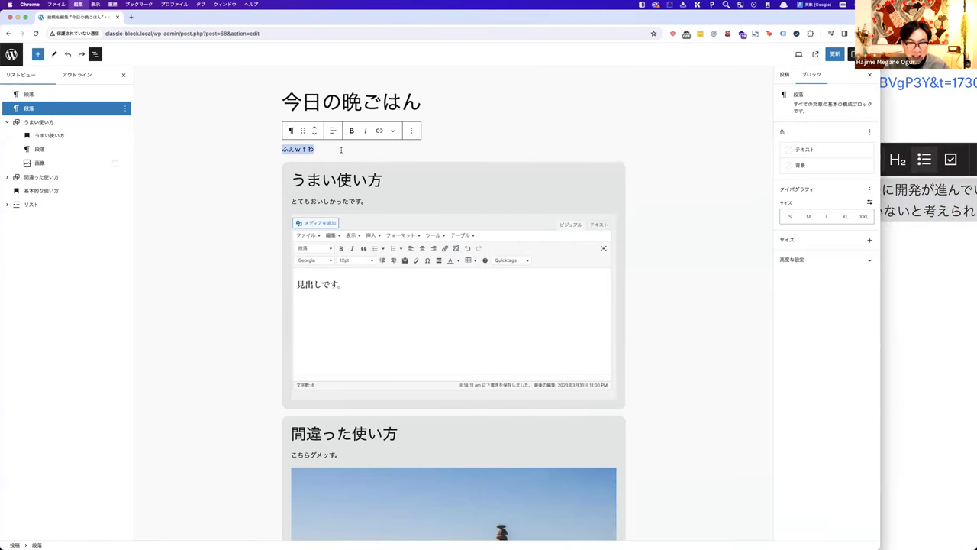
text(今後の開発内容はどれもブロックエディターを前提に開発が進んでいます。ここで使わないのは、それらの機能も使わないことを意味するのでもったいないと考えられます。)
text(今後の開発内容はどれもブロックエディターを前提に開発が進んでいます。ここで使わないのは、それらの機能も使わないことを意味するのでもったいないと考えられます。)
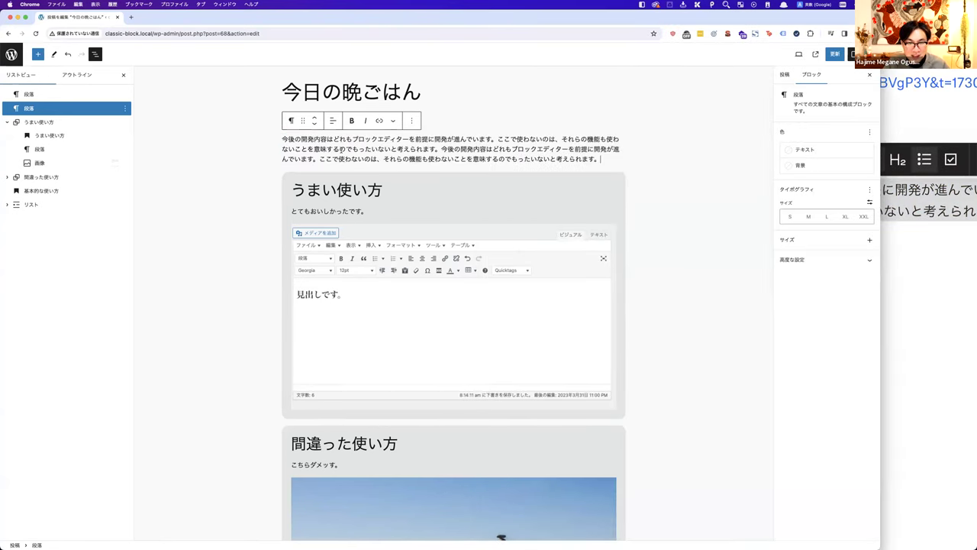
key(super+v)
key(super+v)
key(super+v)
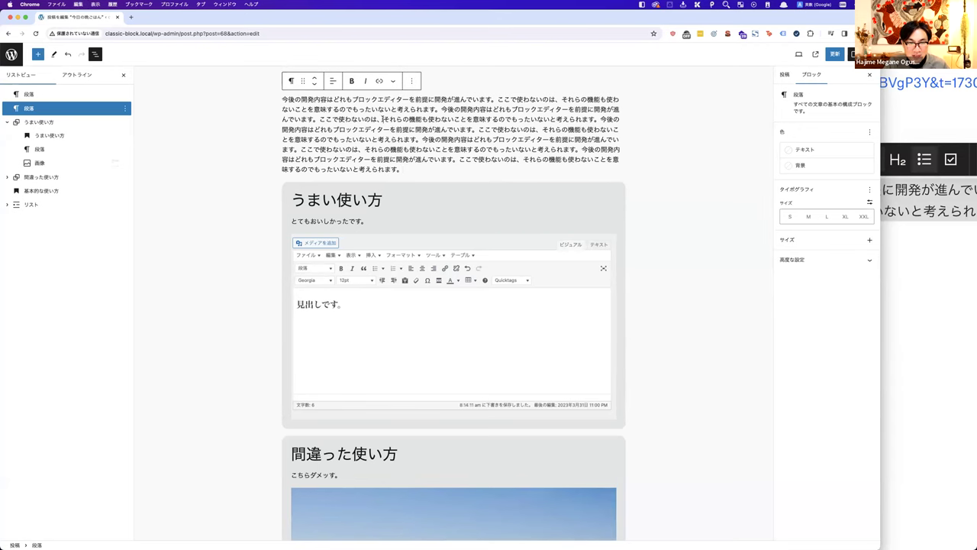
Step: Split the long paragraph into two blocks before the second それらの機能も使わないことを
click(381, 119)
key(Return)
scroll(340, 138, up, 2)
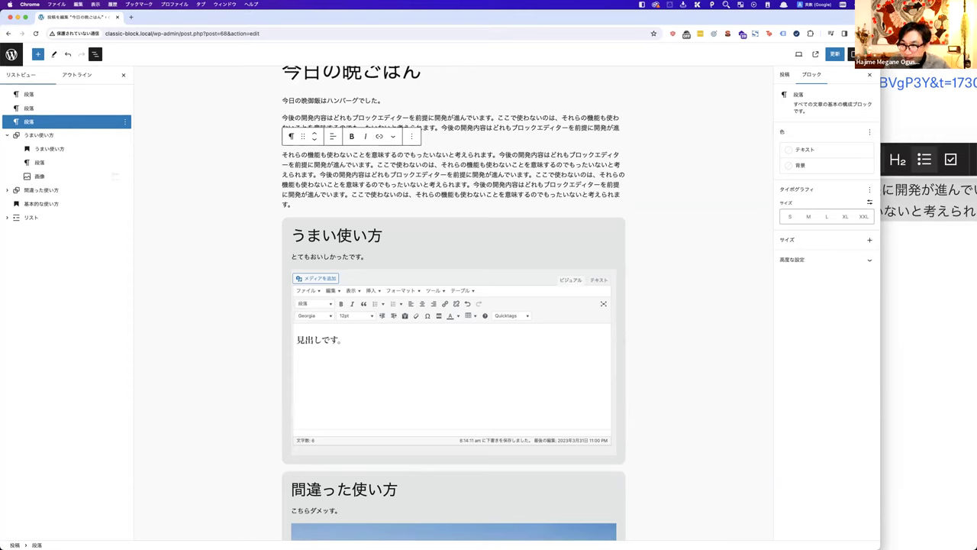
Step: Enable the トップツールバー option to fix the block toolbar at the top of the editor, and deselect the paragraph
click(853, 54)
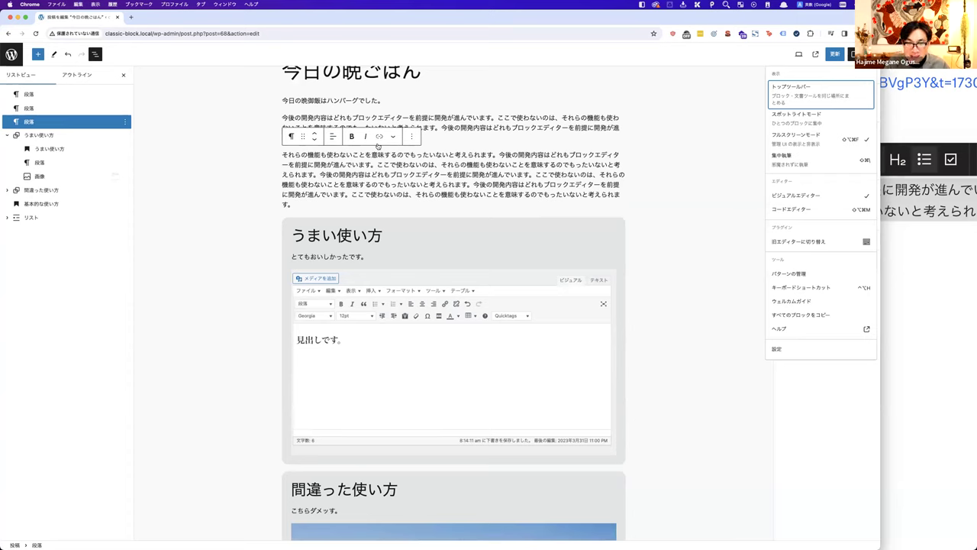
click(443, 144)
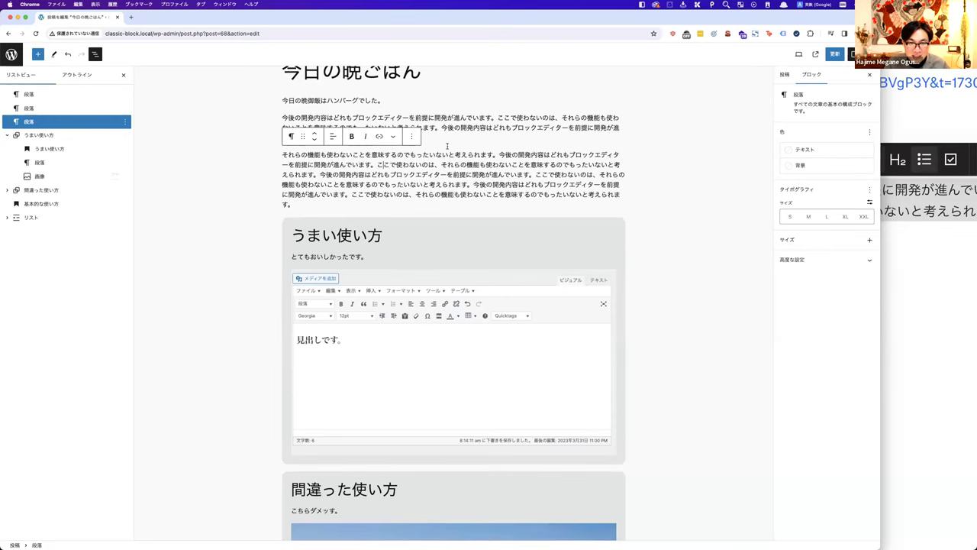
click(853, 54)
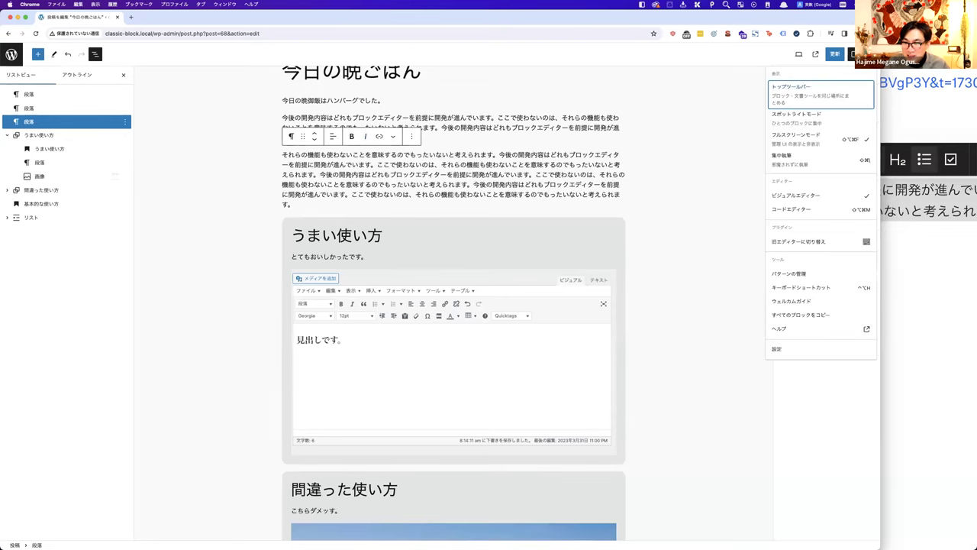
click(806, 92)
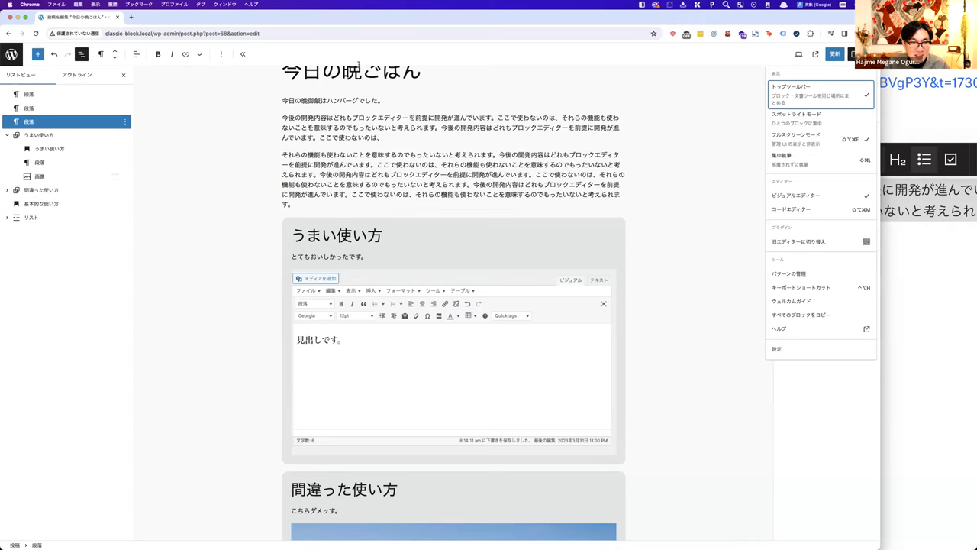
key(Escape)
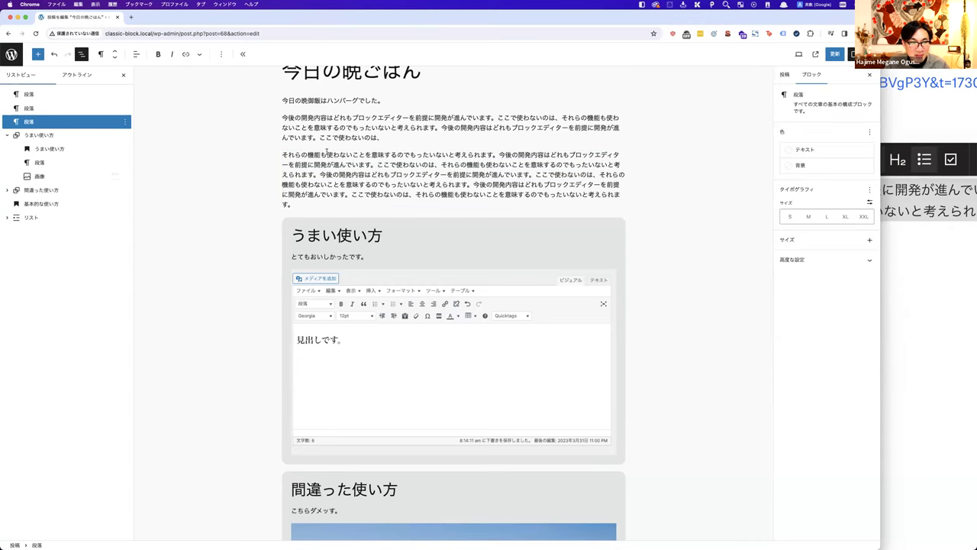
scroll(326, 151, up, 2)
click(344, 107)
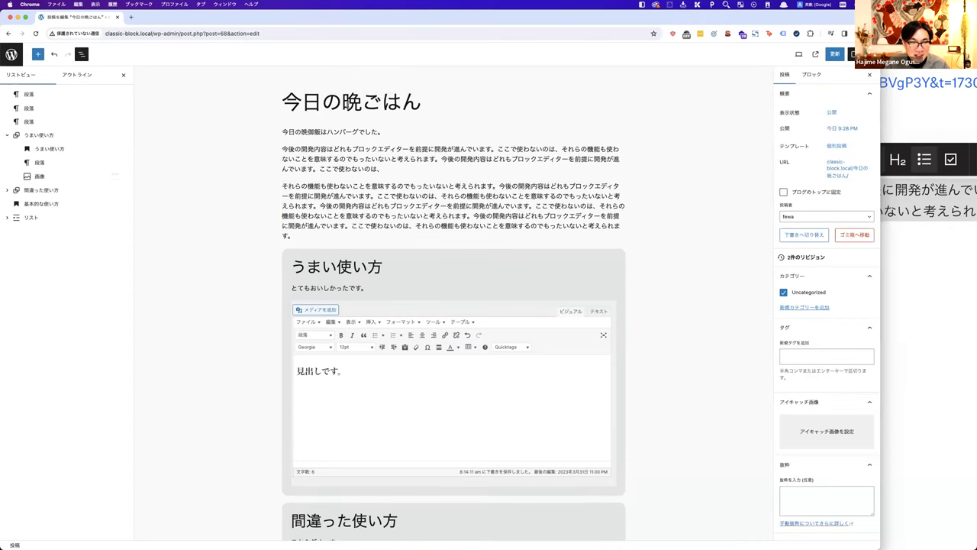
Step: Select the heading and the paragraph in the うまい使い方 group, and disable the トップツールバー option
key(Down)
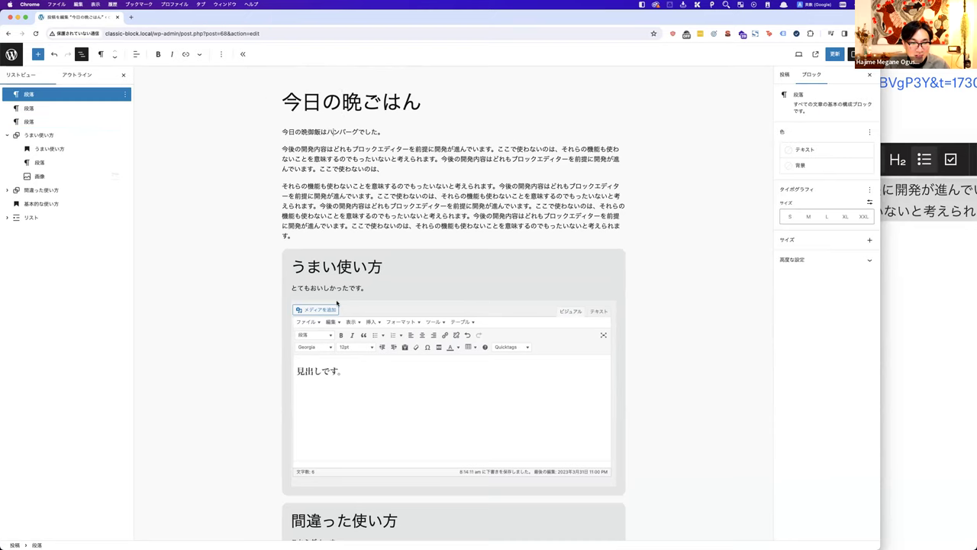
click(336, 268)
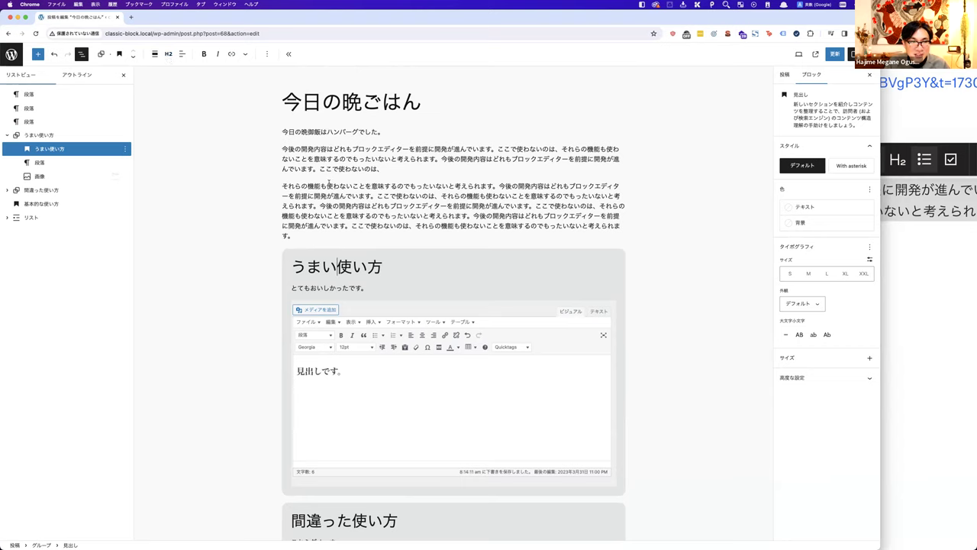
click(329, 288)
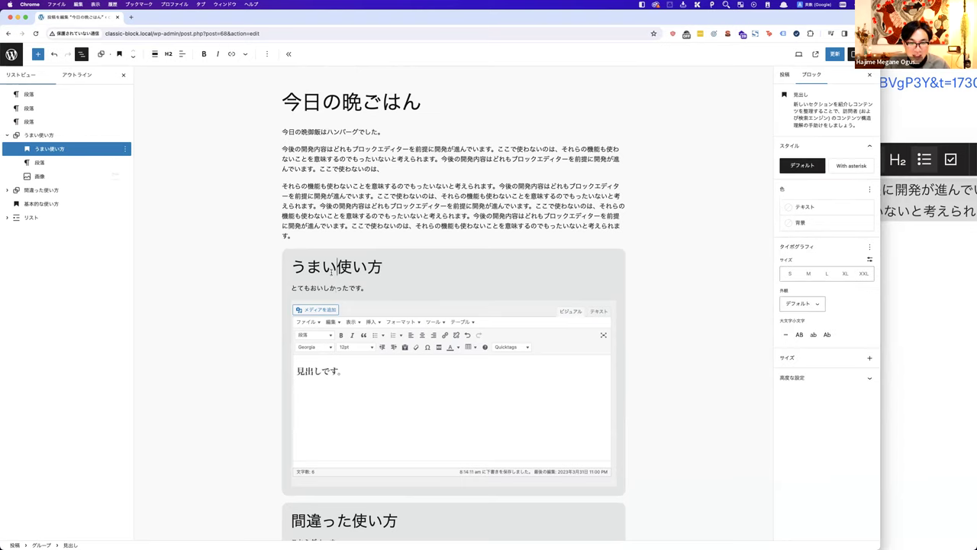
click(853, 54)
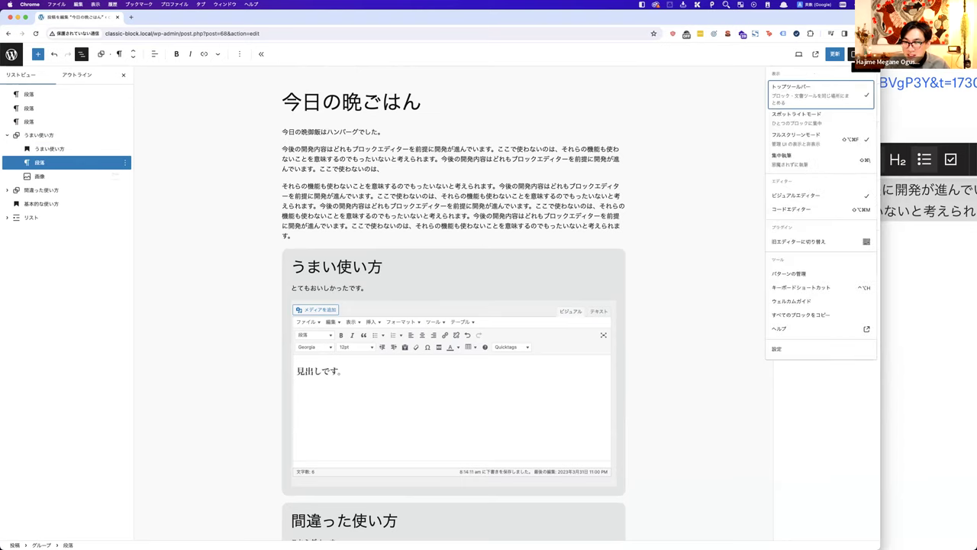
click(831, 90)
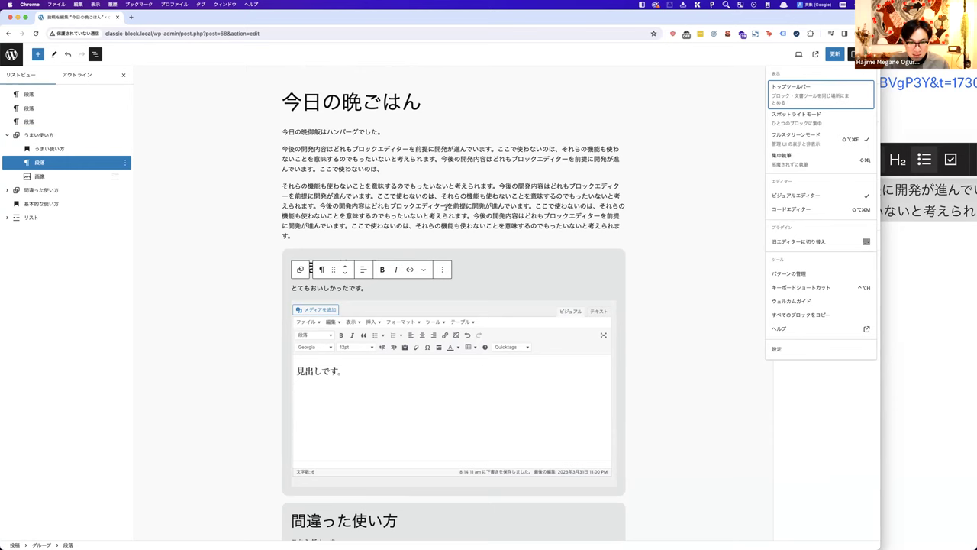
Step: Split the third paragraph into two blocks before を前提に開発が進んでいます, and enable the トップツールバー option
click(445, 206)
key(Return)
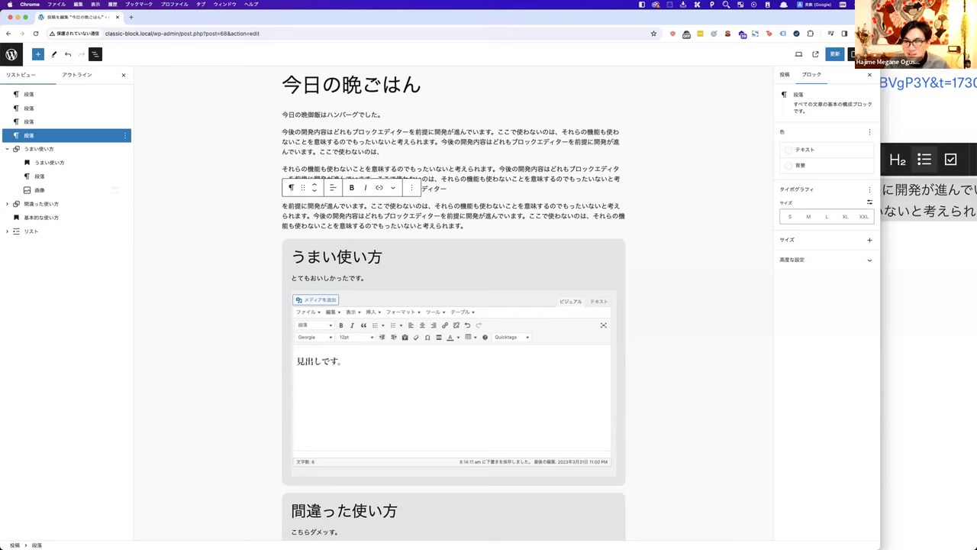
click(866, 53)
click(824, 90)
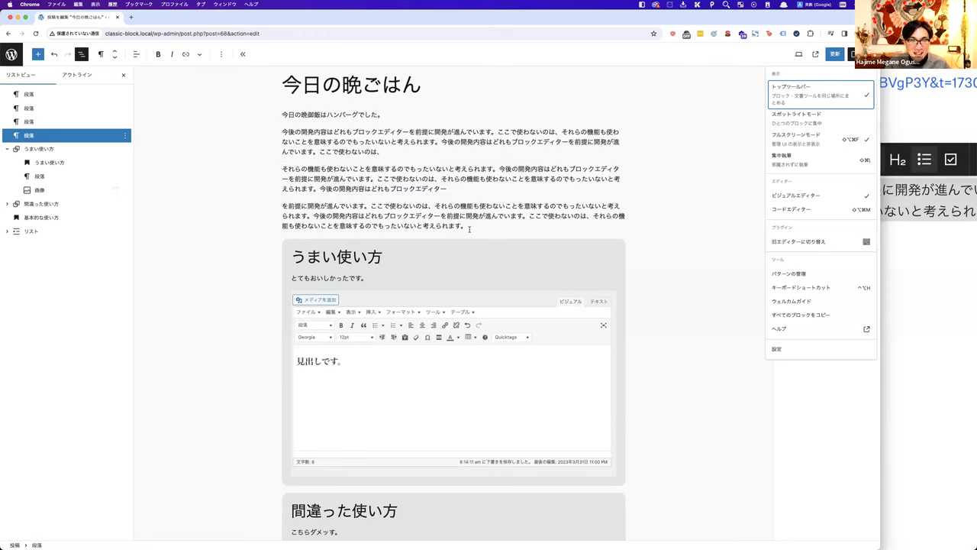
Step: Switch to the Dropbox Paper notes and review the sections from うまい使い方 through ショートカットの利用
click(929, 310)
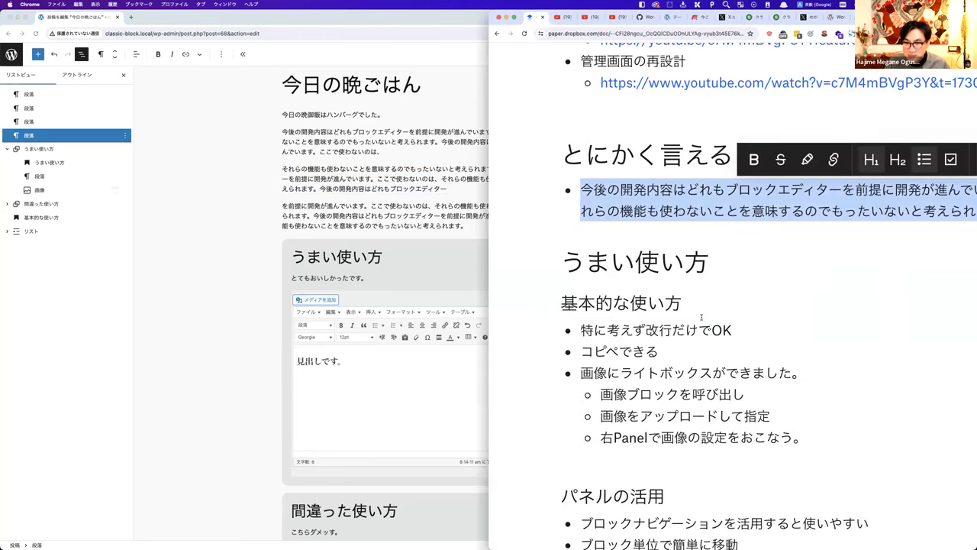
scroll(700, 316, down, 4)
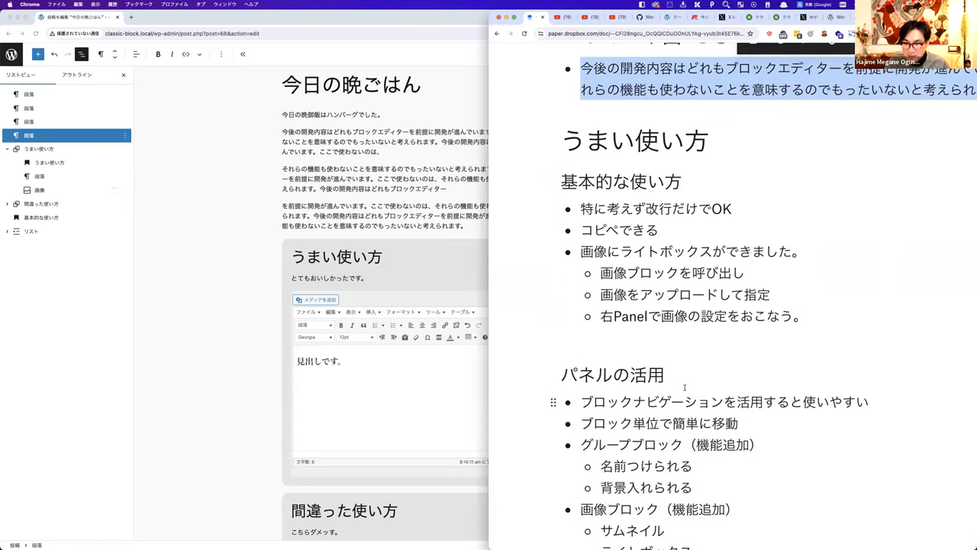
scroll(685, 388, down, 10)
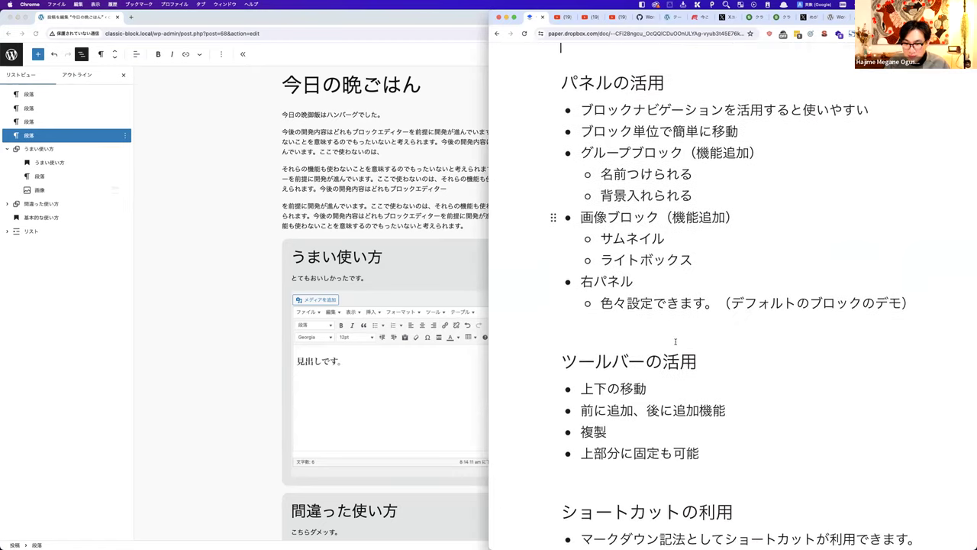
scroll(676, 341, down, 6)
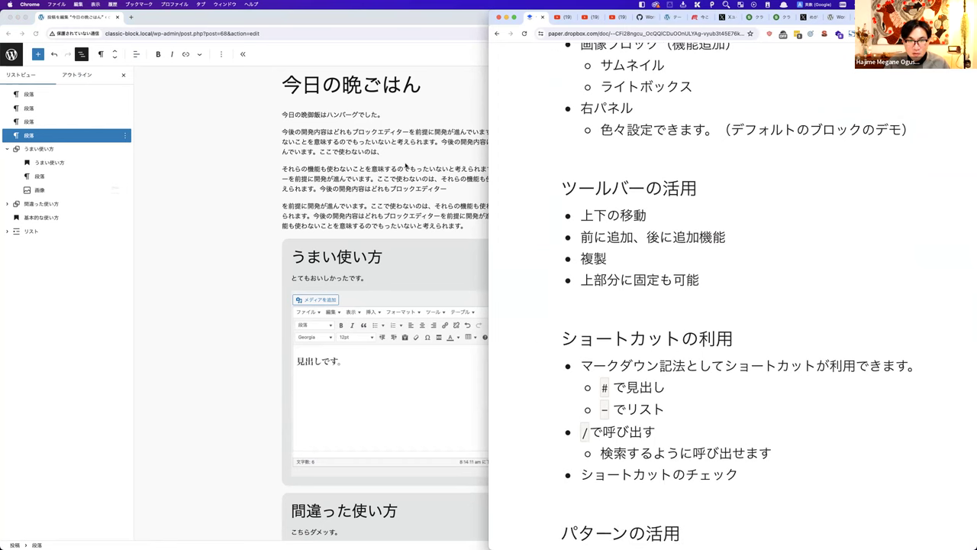
Step: Return to the WordPress editor, select the うまい使い方 group, and disable the トップツールバー option
click(364, 160)
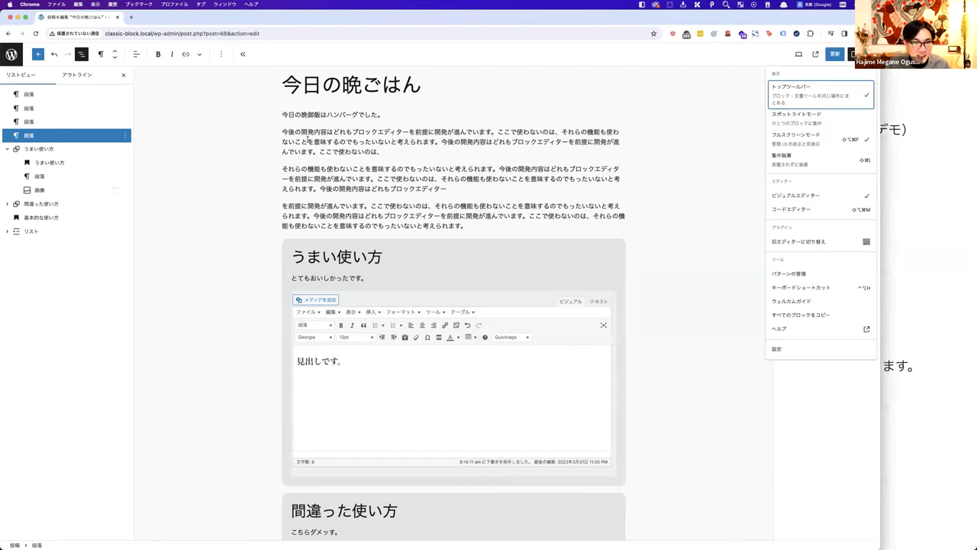
click(296, 141)
click(416, 249)
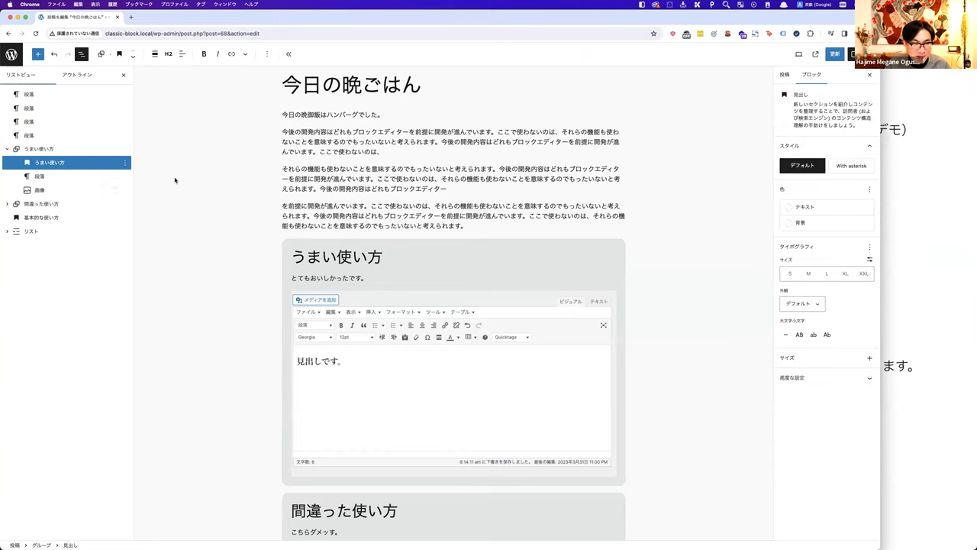
click(111, 151)
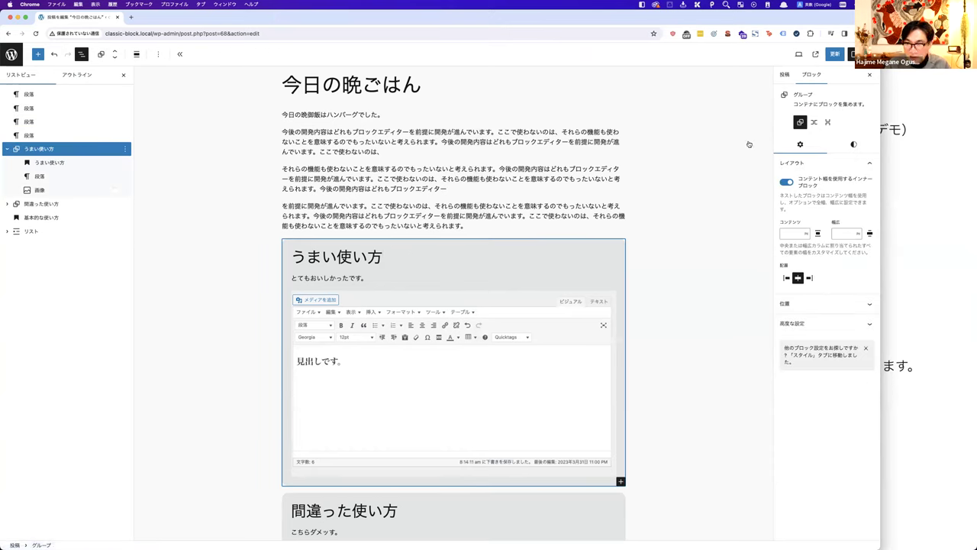
click(870, 53)
click(798, 90)
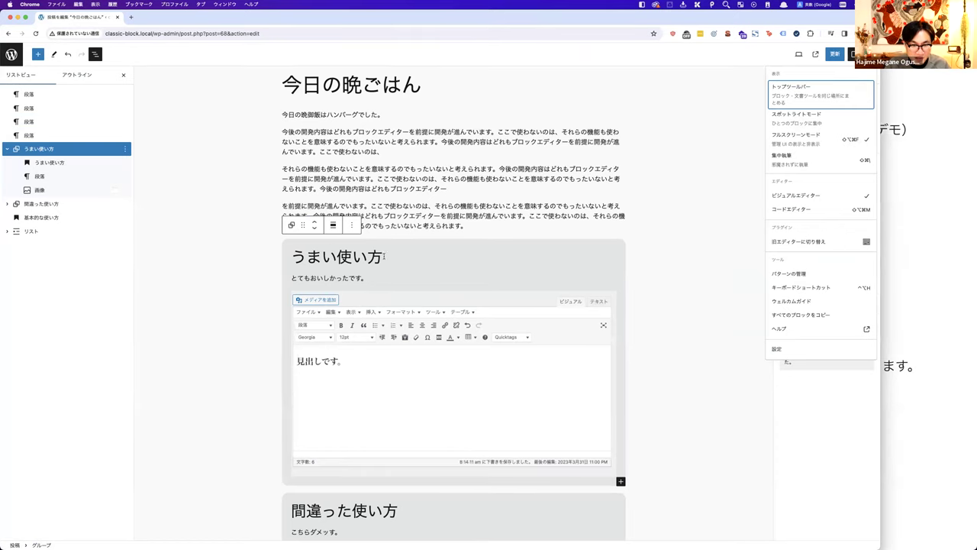
Step: Move the うまい使い方 group up to directly below the first paragraph
click(314, 225)
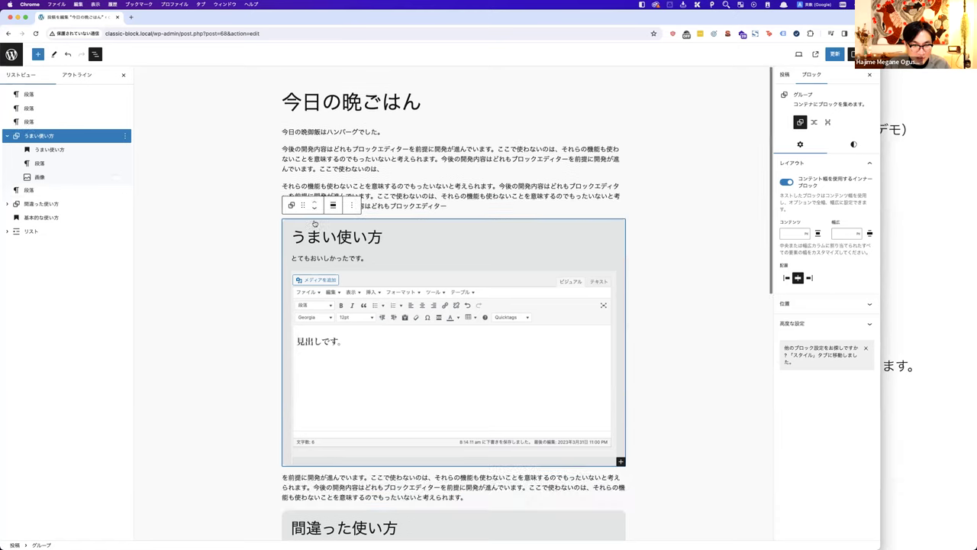
click(314, 202)
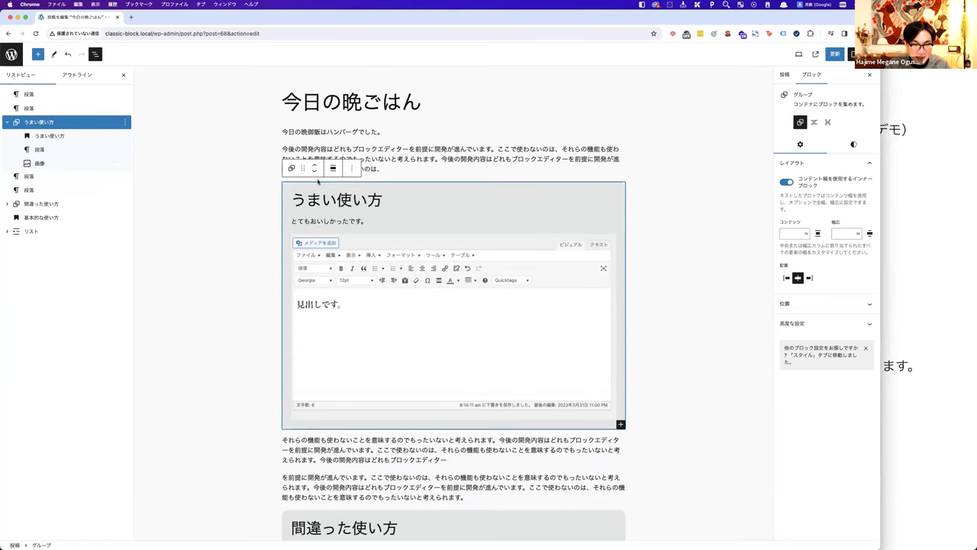
click(316, 164)
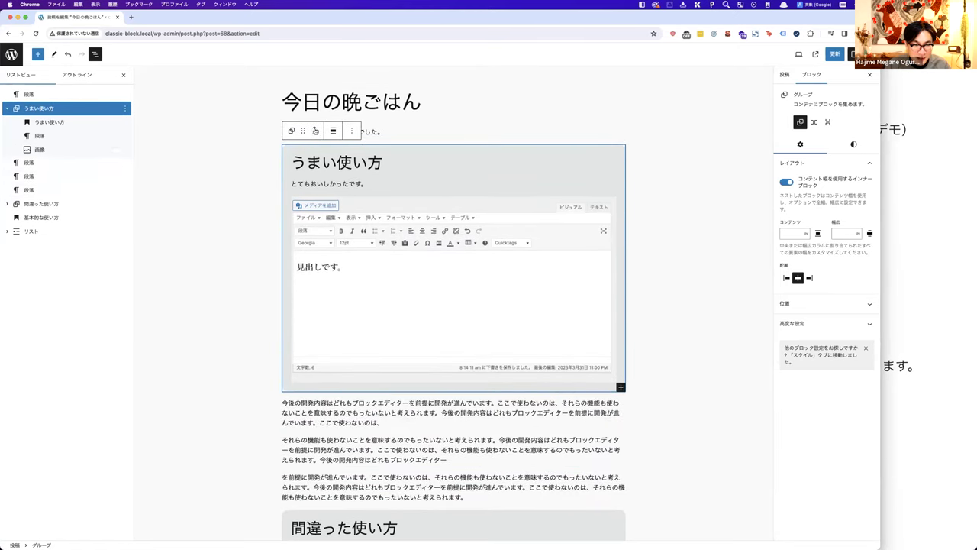
Step: Move the うまい使い方 group down to the end of the post, below the bulleted list
click(315, 135)
click(314, 135)
click(314, 135)
click(315, 135)
click(314, 135)
click(314, 135)
click(314, 135)
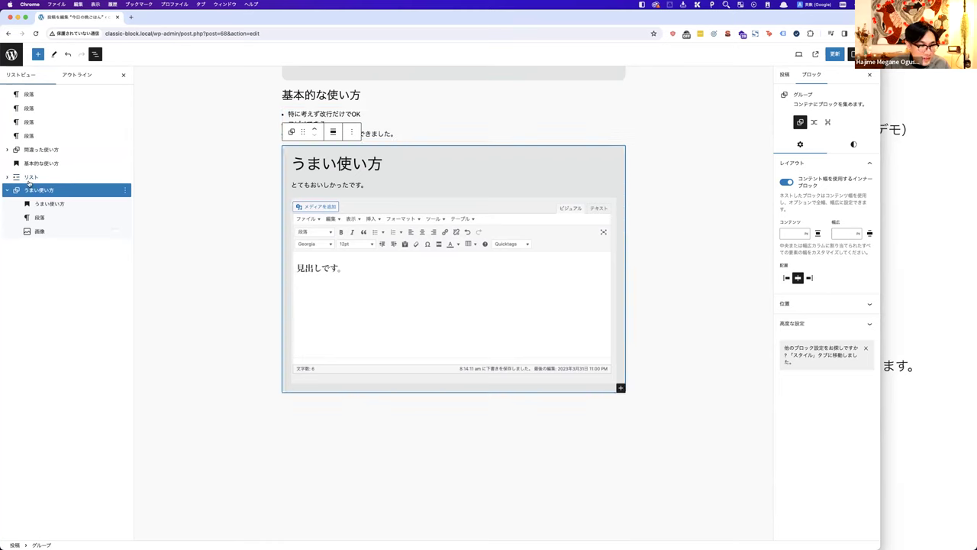
Step: Move the うまい使い方 group up until it sits directly after the second paragraph
click(315, 129)
click(315, 129)
click(315, 129)
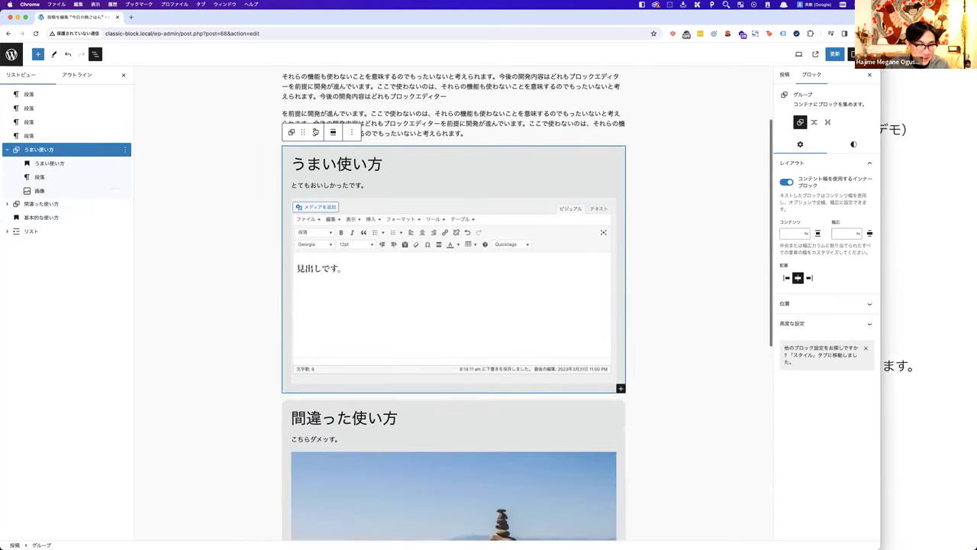
click(315, 129)
click(315, 129)
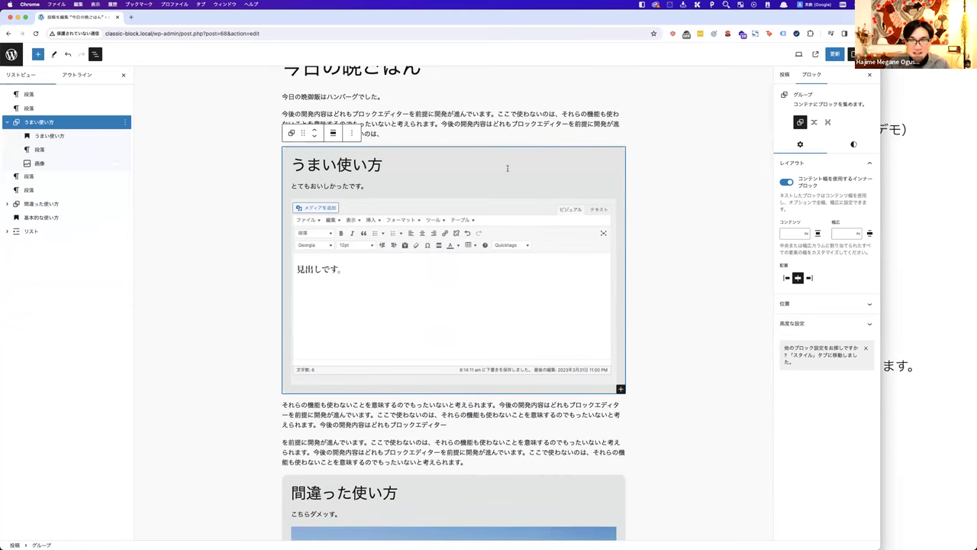
Step: Check the ツールバーの活用 list in the Dropbox Paper notes, and return to the WordPress editor to select the image in the うまい使い方 group
key(super+grave)
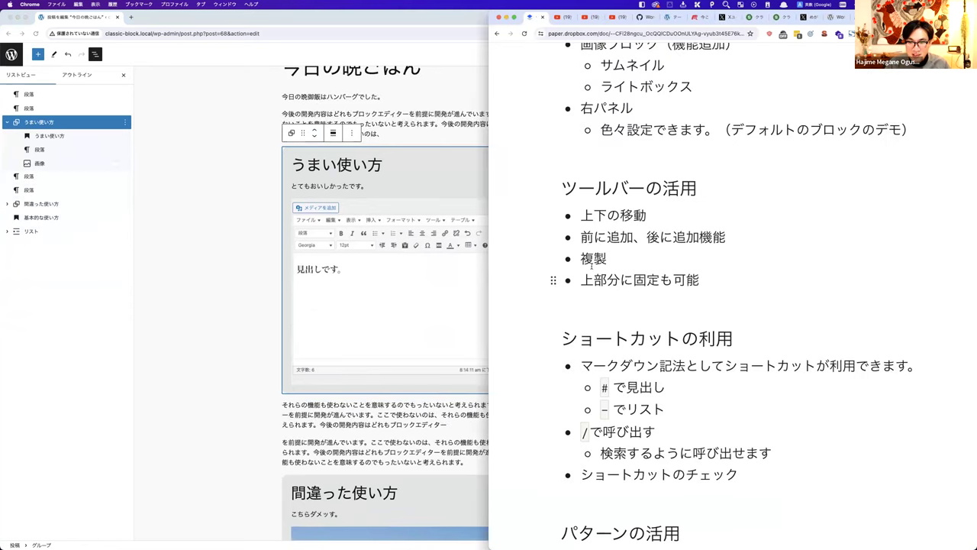
key(super+grave)
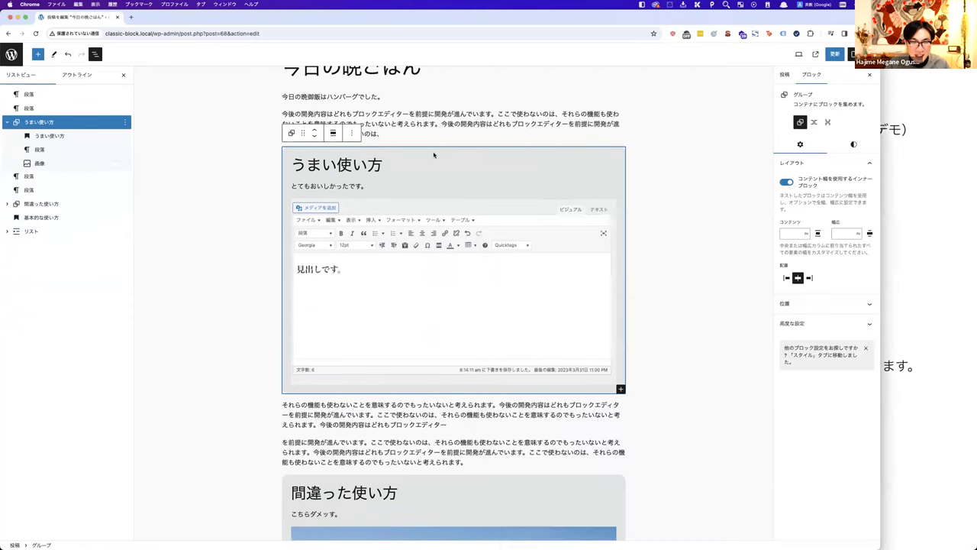
scroll(369, 122, up, 1)
scroll(369, 122, down, 3)
click(369, 144)
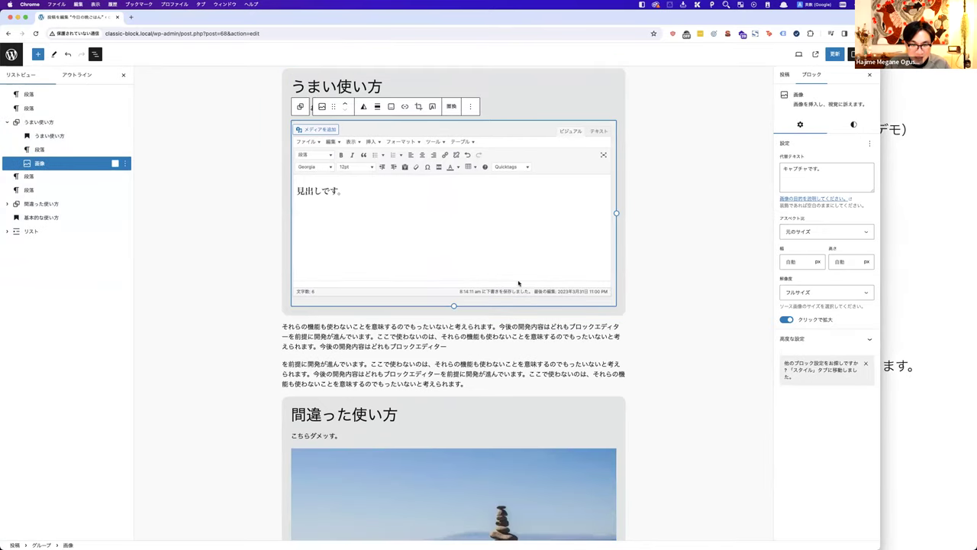
Step: Alternate the selection between the うまい使い方 group and its image to compare their block toolbars and outlines
click(468, 313)
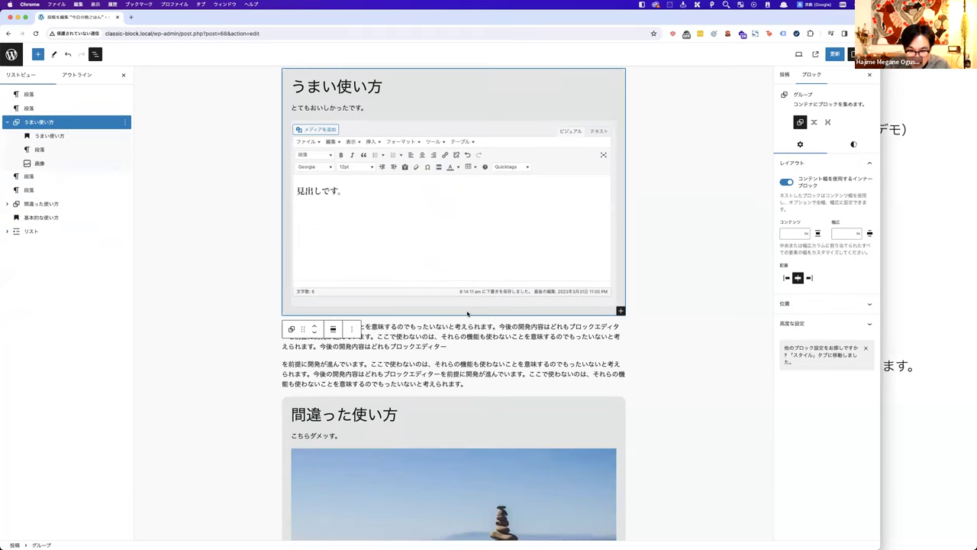
click(455, 307)
click(452, 307)
click(450, 307)
click(451, 307)
click(447, 287)
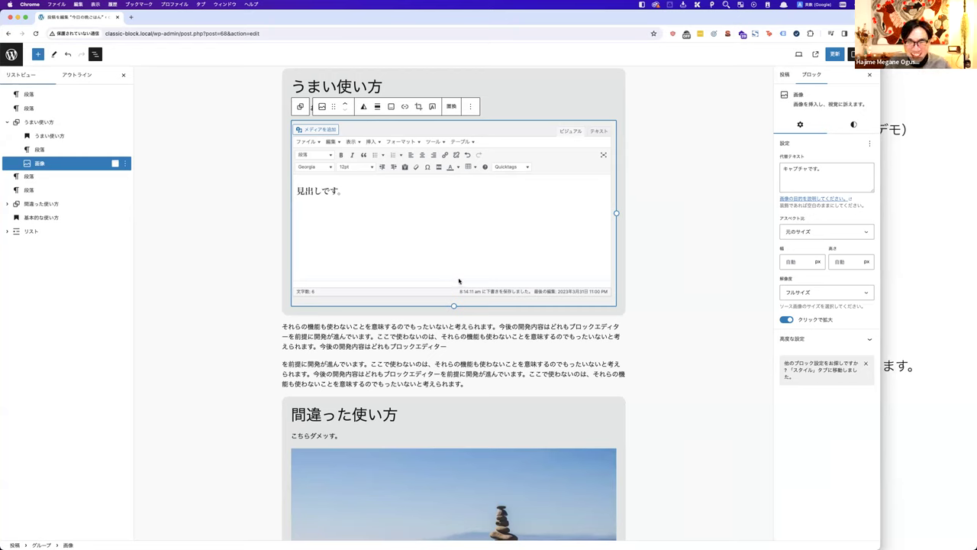
click(619, 97)
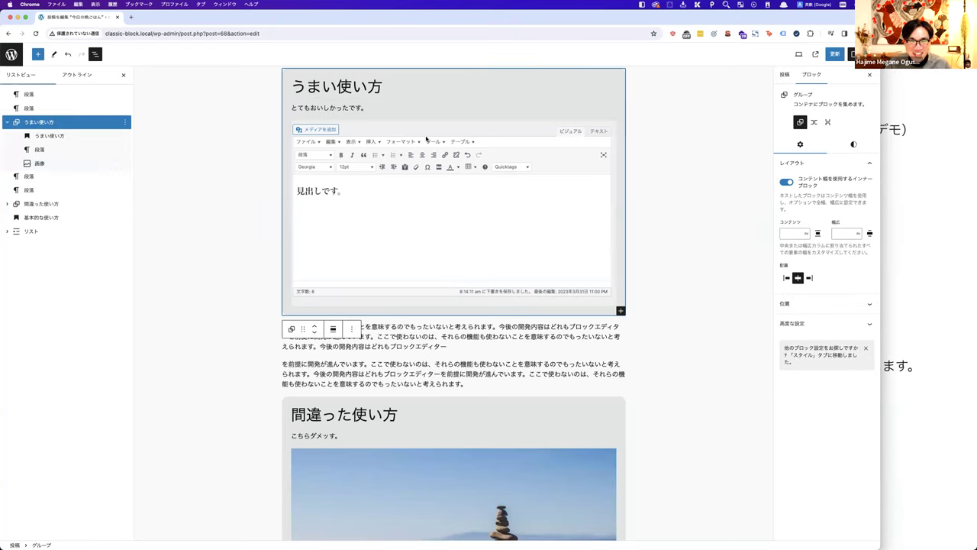
click(406, 241)
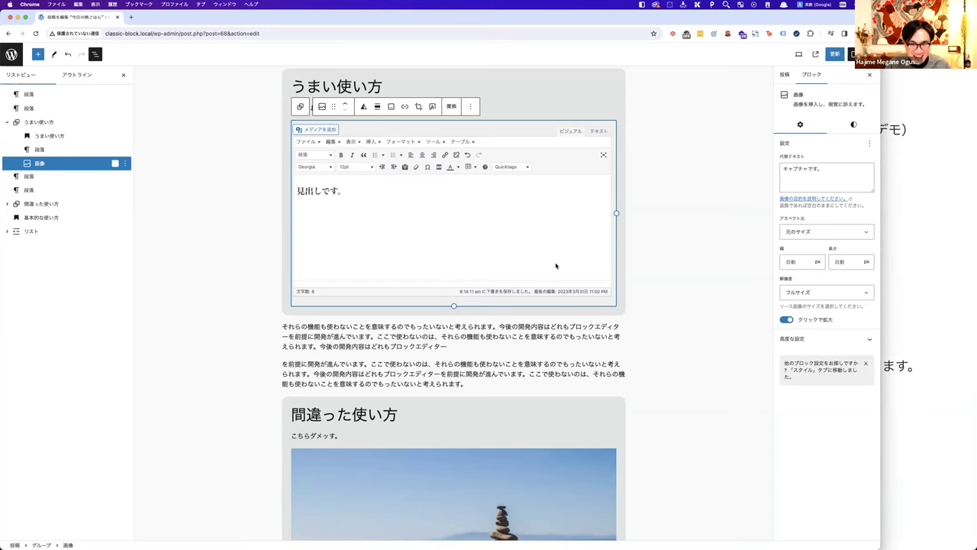
click(466, 312)
click(472, 291)
click(501, 313)
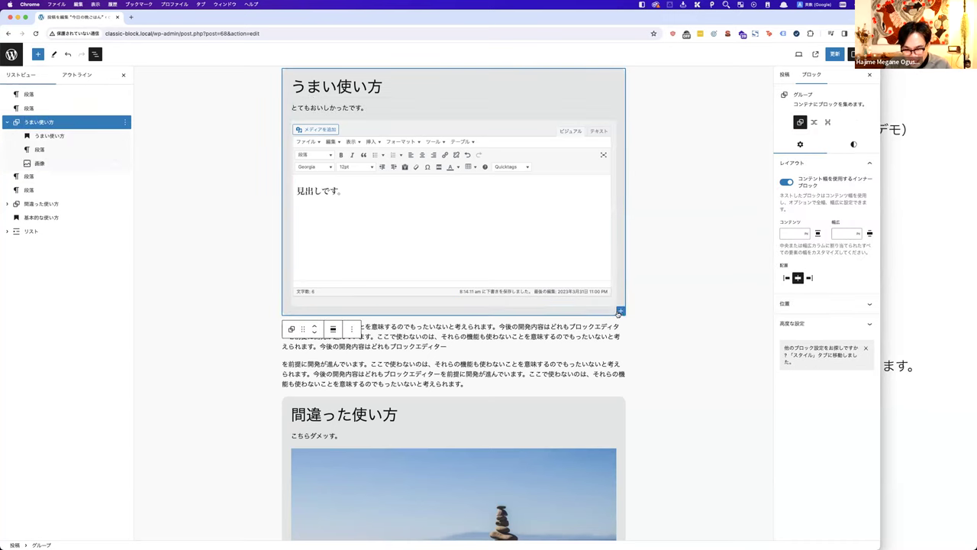
Step: Try 後に追加 on the image in the うまい使い方 group, and remove the added empty block
click(565, 298)
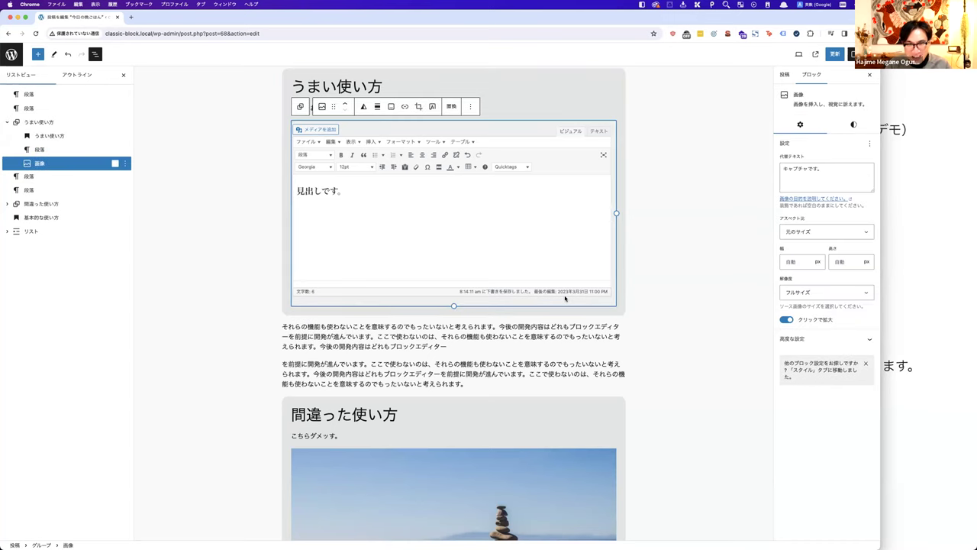
click(471, 109)
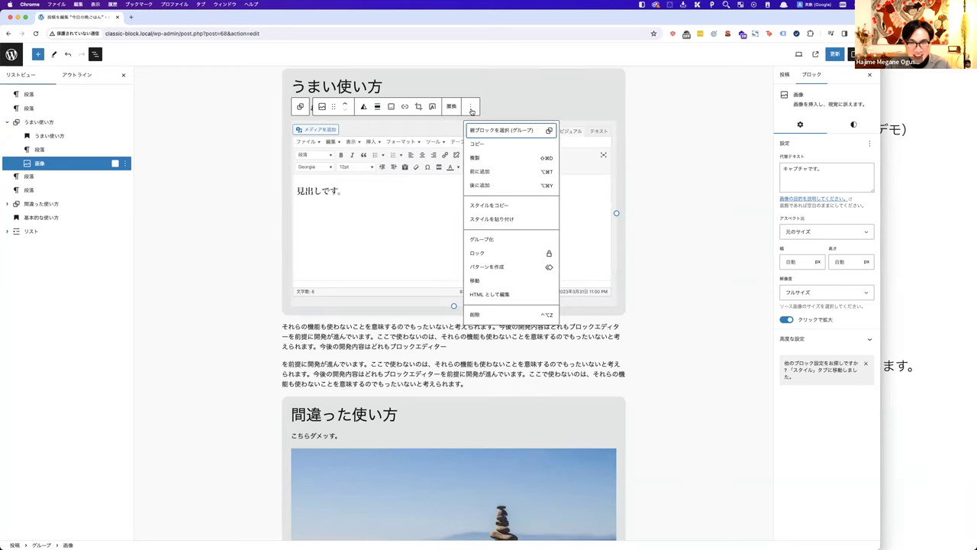
click(478, 186)
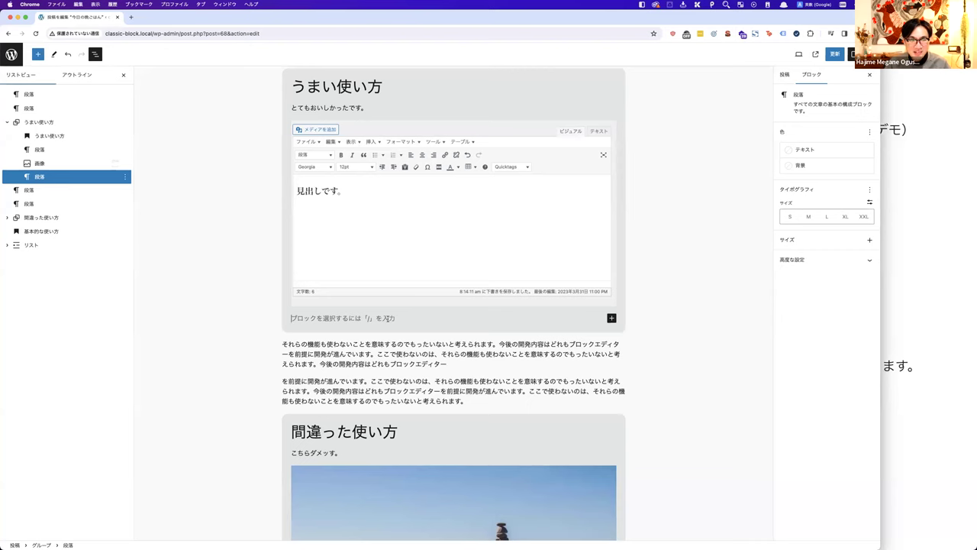
key(BackSpace)
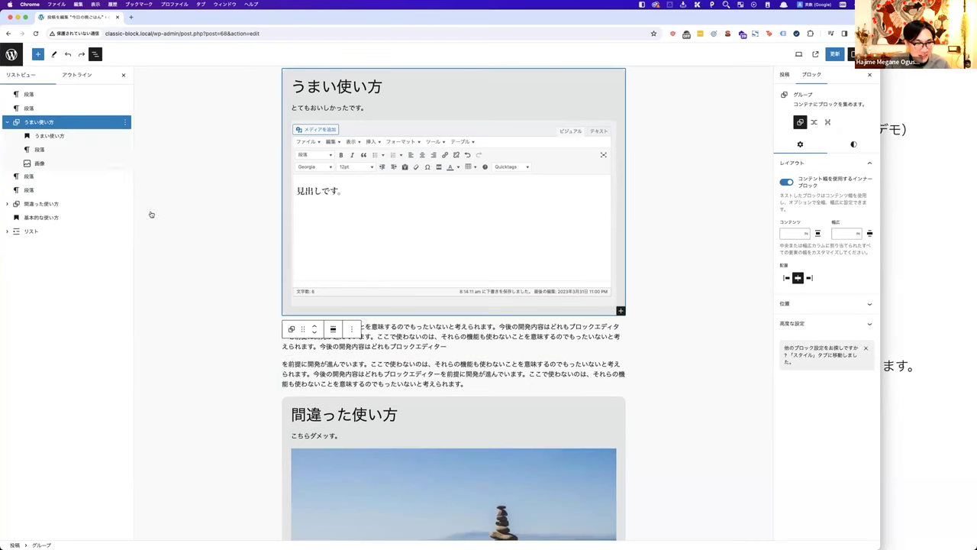
Step: Select the group's image from the list view and add an empty paragraph block after it with 後に追加
click(58, 163)
click(468, 109)
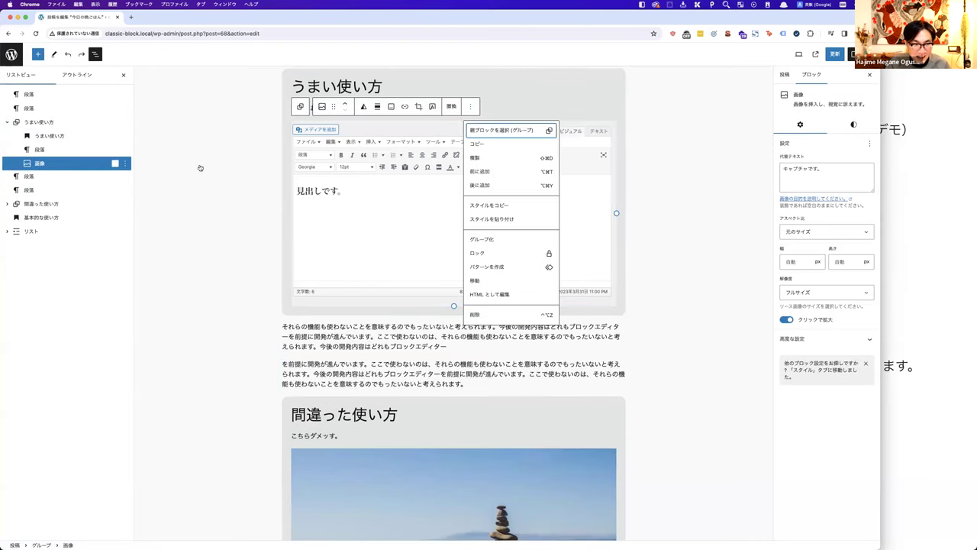
click(481, 185)
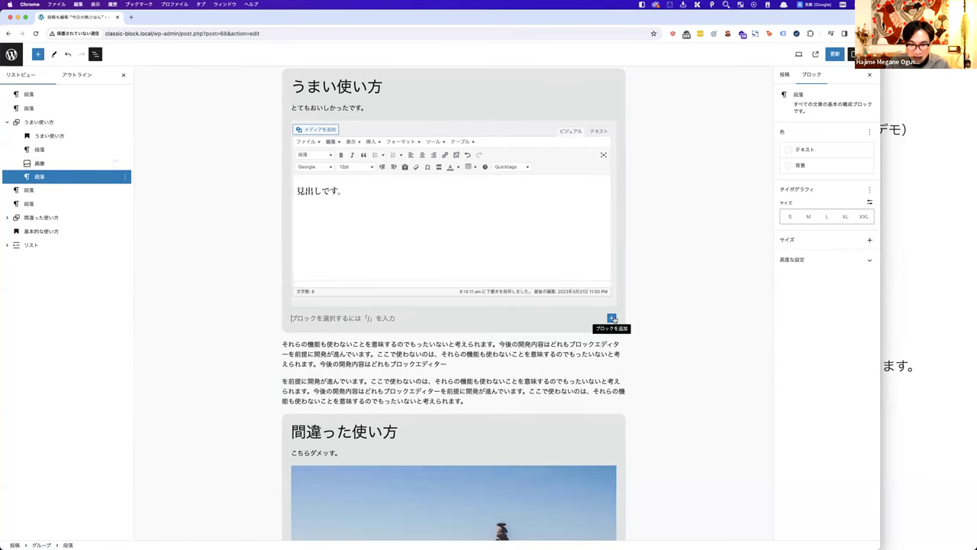
Step: Enter the test text fewafew in the new paragraph below the image, and remove that paragraph block
text(fewafew)
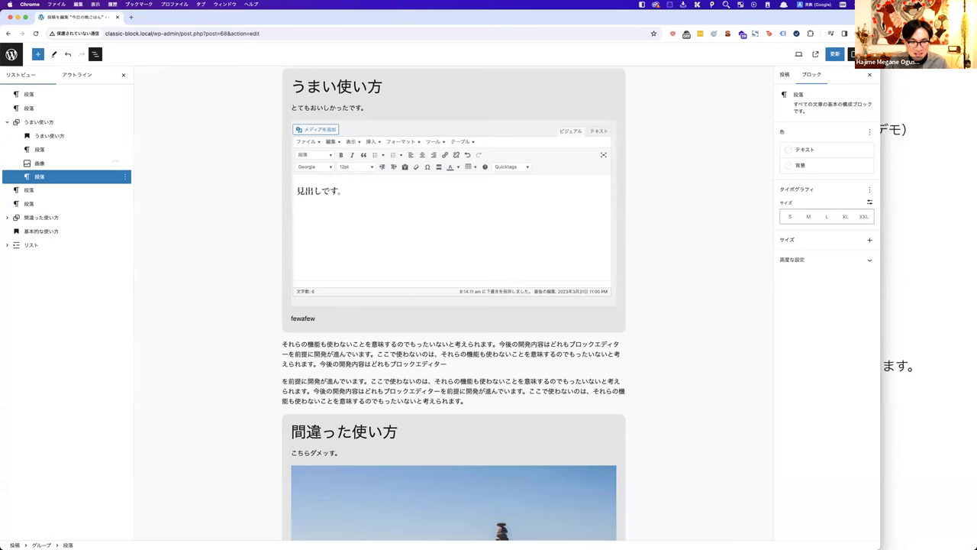
key(BackSpace)
key(BackSpace)
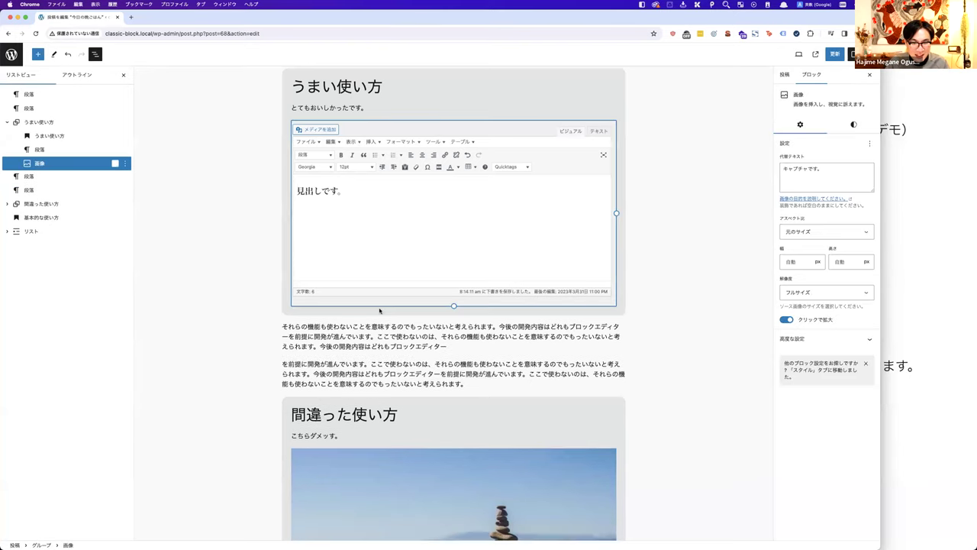
Step: Try 後に追加 on the うまい使い方 group's image from the list view, and remove the added empty block
click(471, 107)
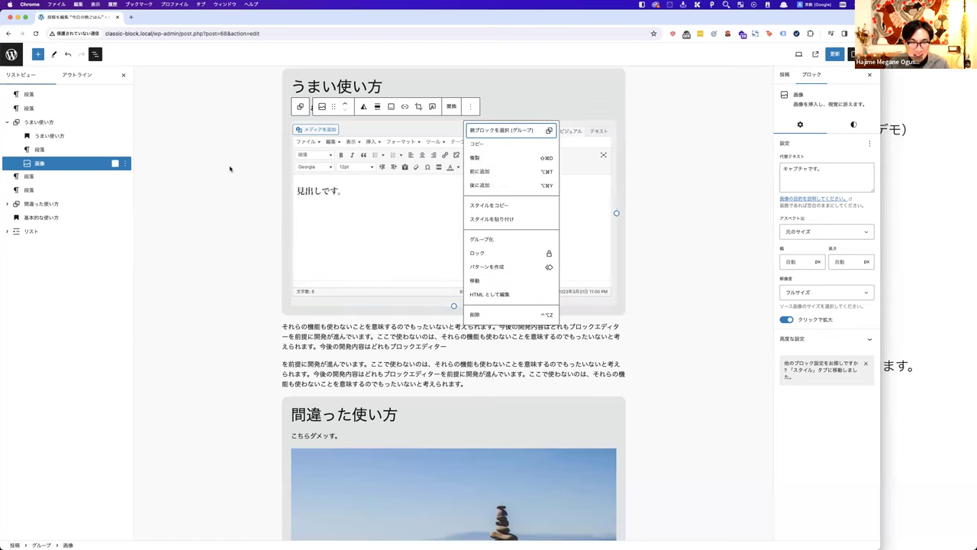
click(86, 168)
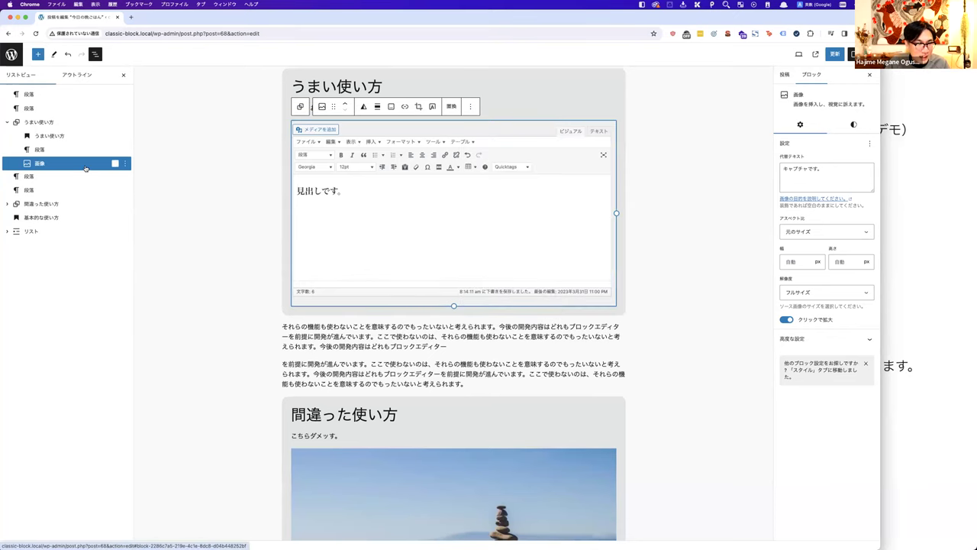
click(126, 164)
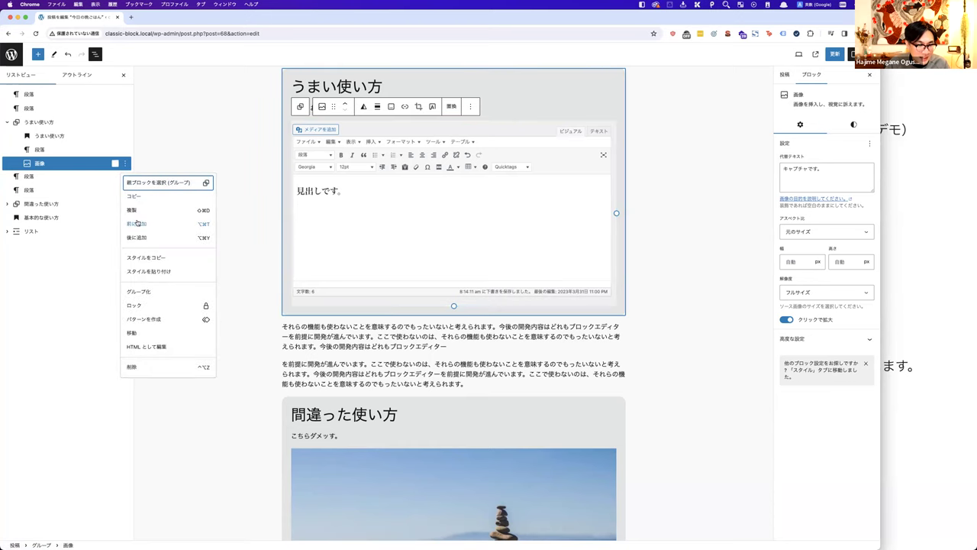
click(138, 239)
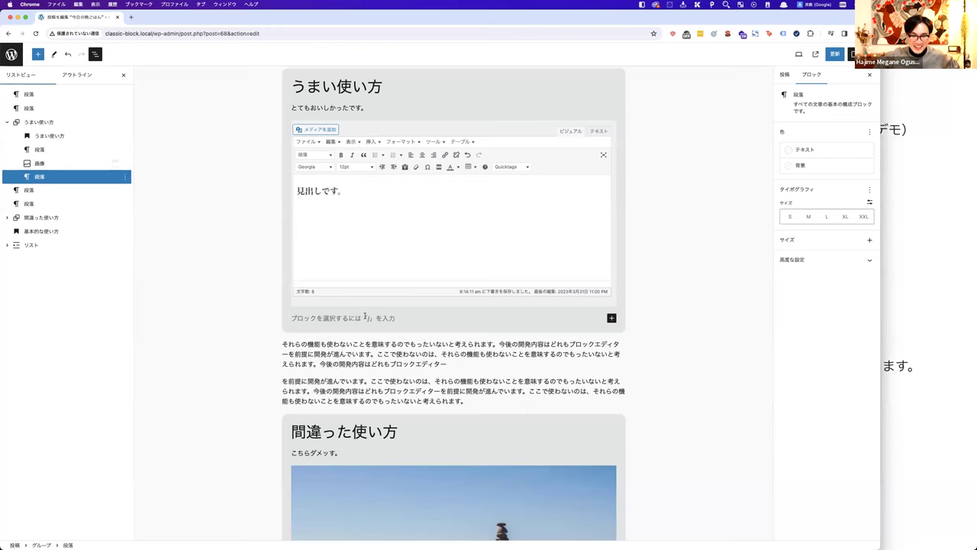
key(BackSpace)
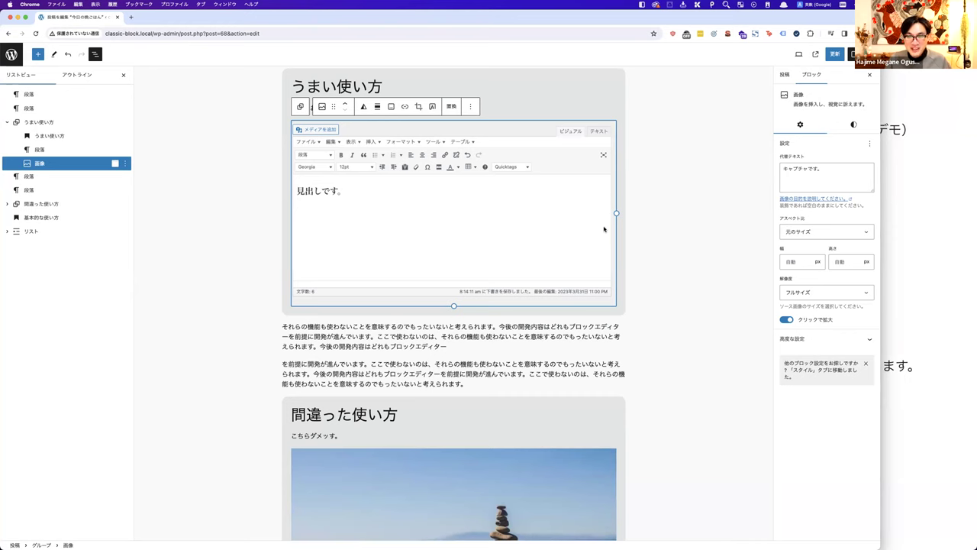
Step: Shrink the うまい使い方 group's image to about 595 px wide, set its alignment to 中央揃え, and deselect it
drag(615, 213, 519, 214)
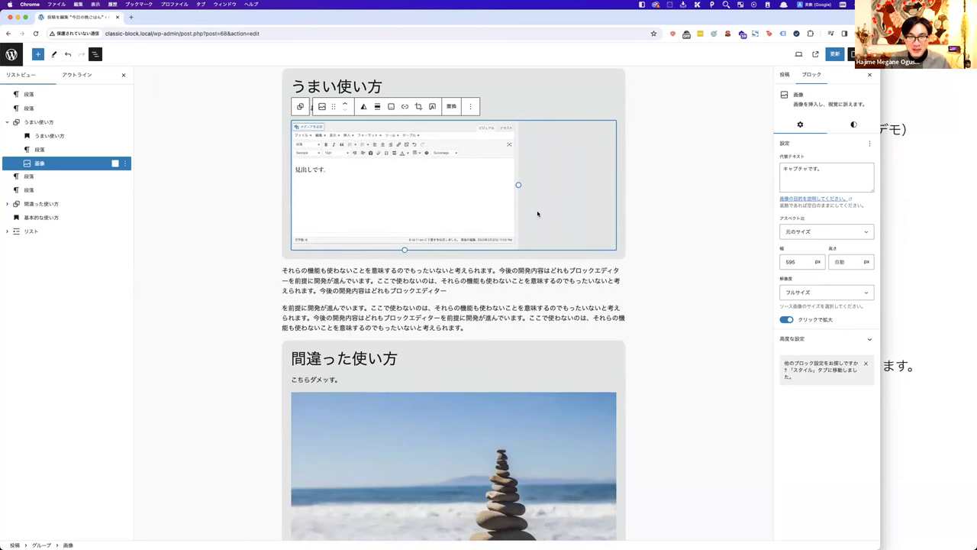
click(377, 106)
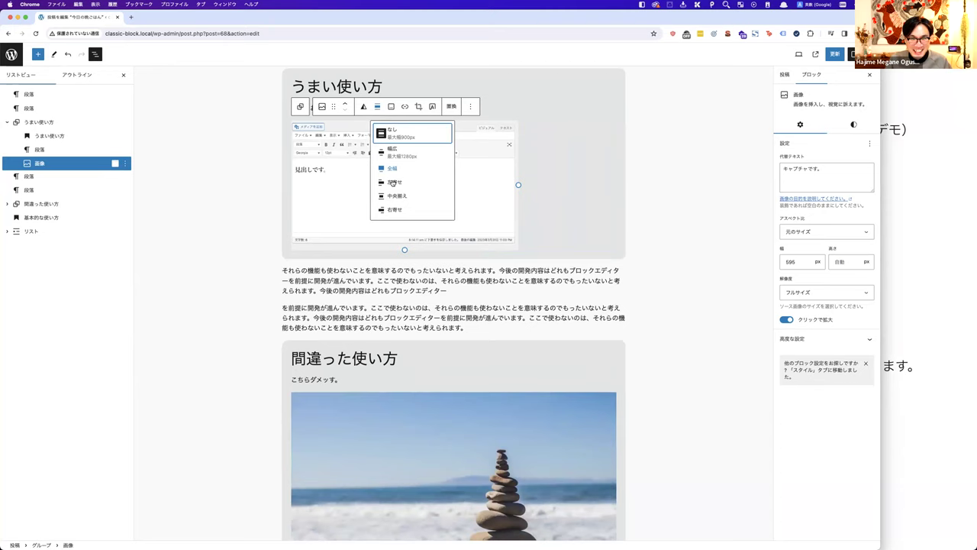
click(396, 195)
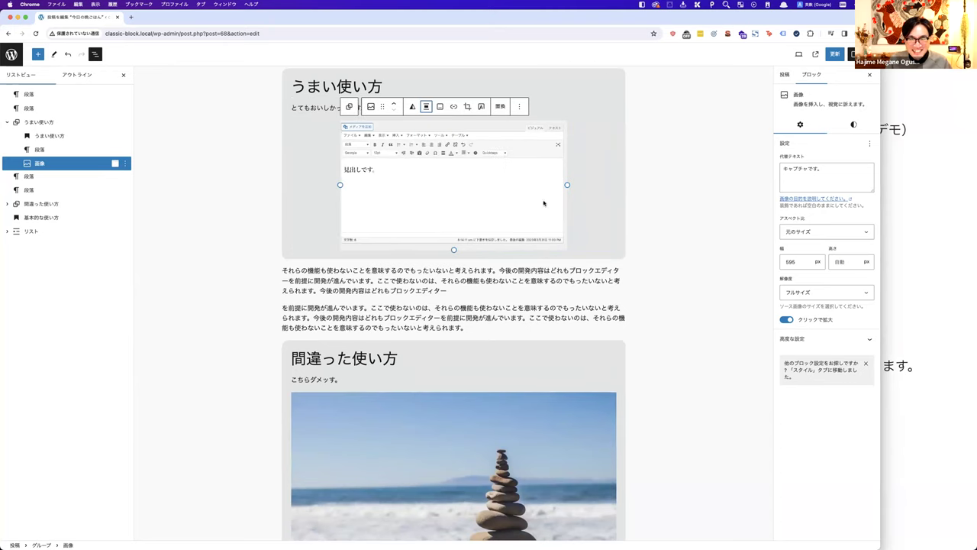
click(590, 199)
click(674, 241)
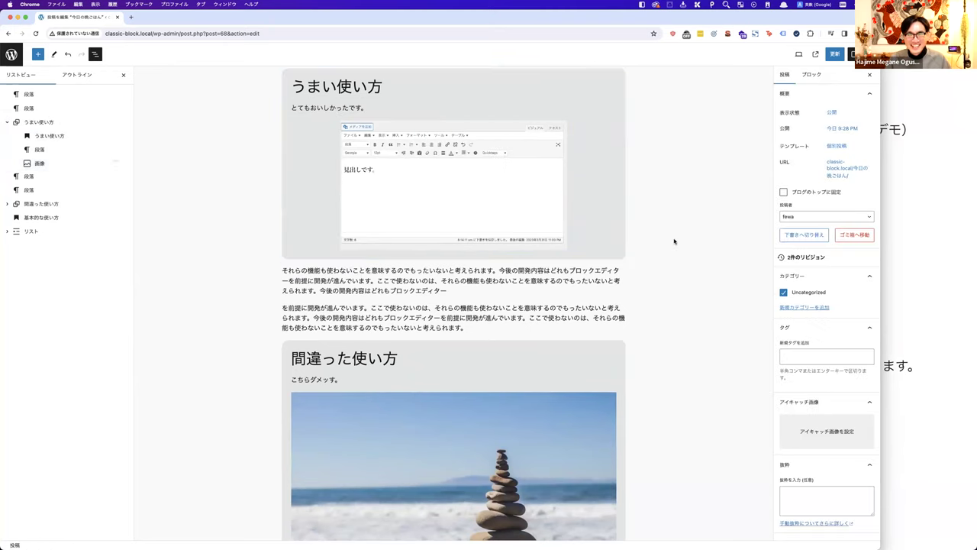
Step: Check the ツールバーの活用 list in the Dropbox Paper notes, and return to the うまい使い方 group in the WordPress editor
click(955, 321)
click(621, 280)
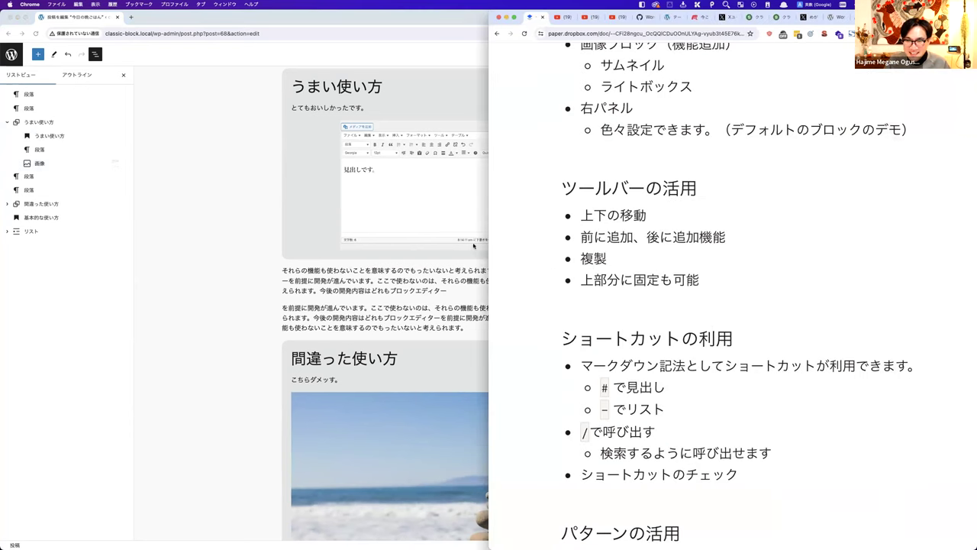
click(401, 222)
scroll(548, 164, up, 2)
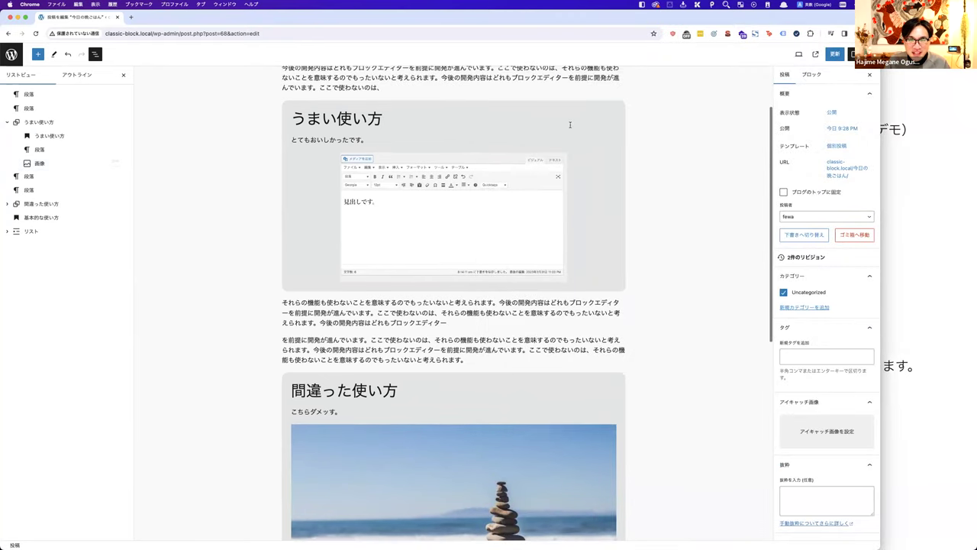
Step: Select the うまい使い方 heading's parent group, try duplicating it twice with 複製 from the block toolbar, and undo both duplications
click(107, 136)
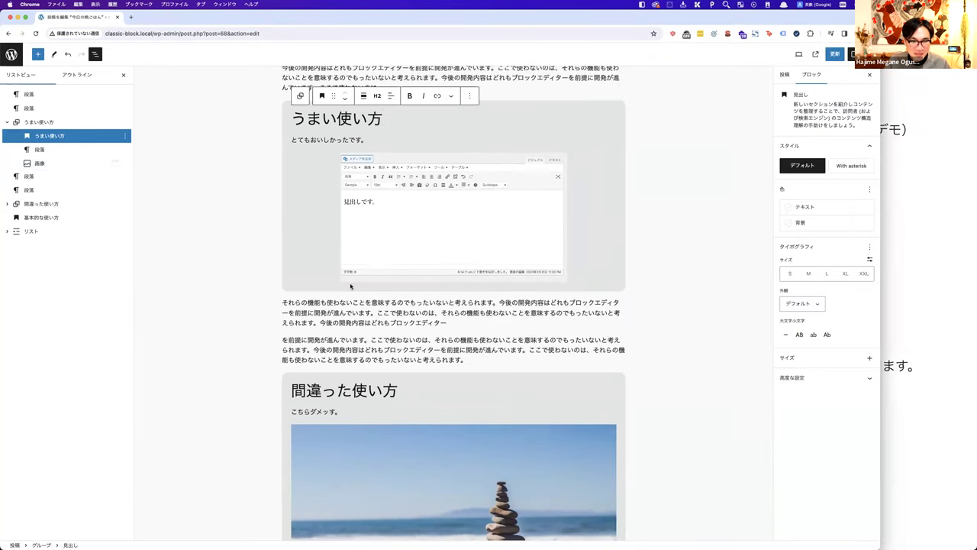
scroll(350, 286, down, 3)
scroll(327, 234, up, 4)
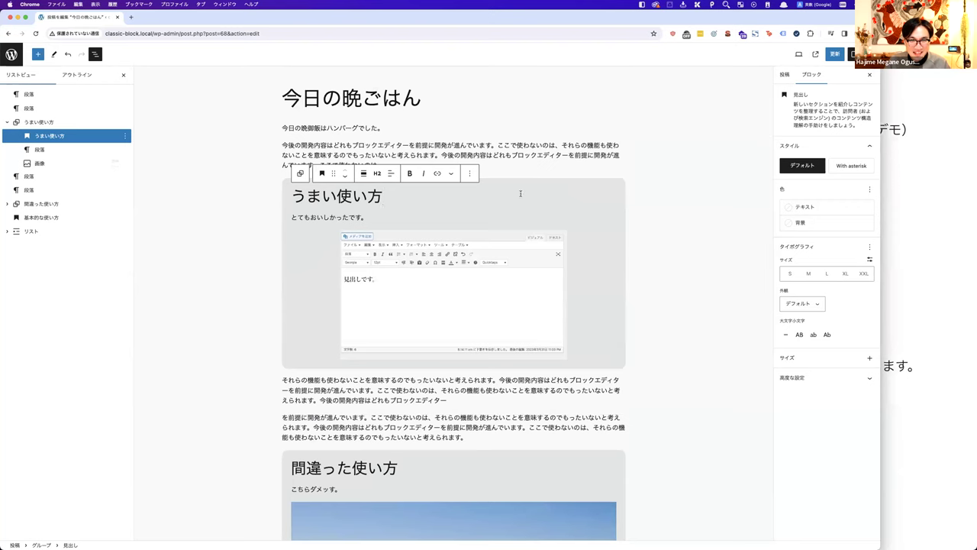
click(300, 173)
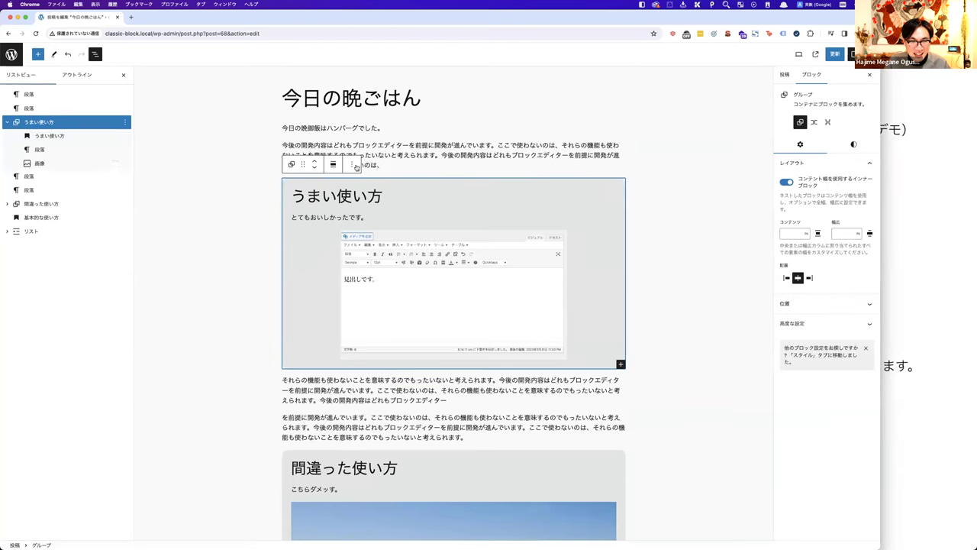
click(353, 164)
click(370, 204)
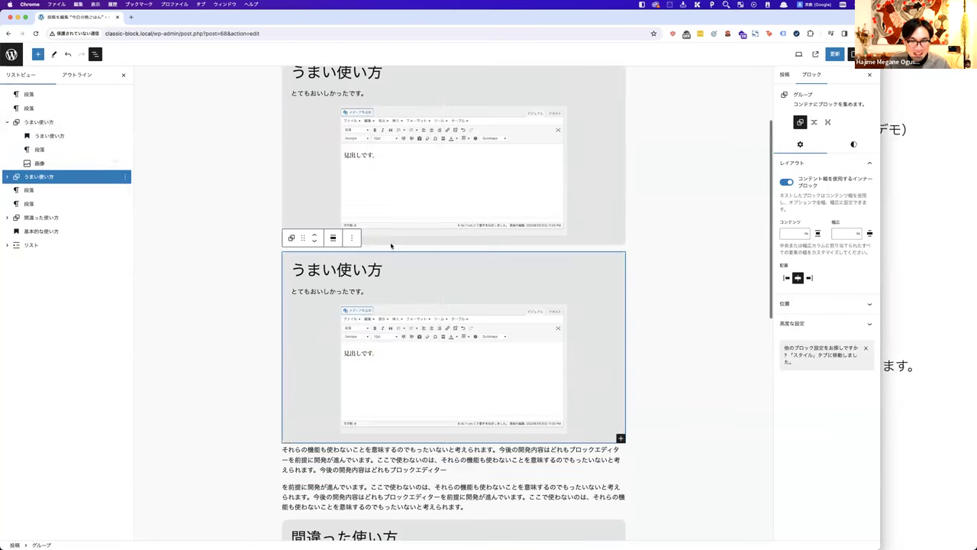
click(351, 237)
click(370, 277)
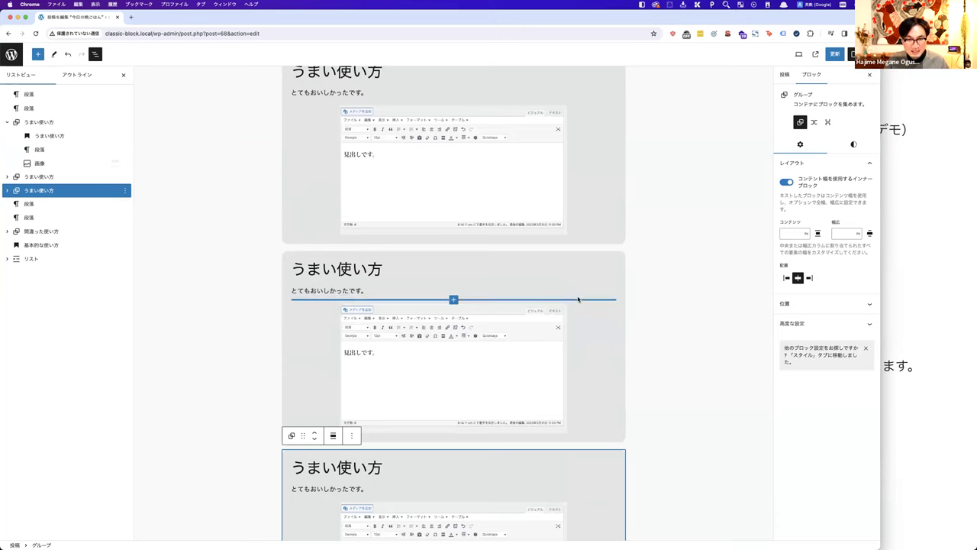
key(super+z)
key(super+z)
Step: Try duplicating the うまい使い方 group twice with 複製 from the list view, and undo both duplications
scroll(509, 278, up, 3)
click(61, 122)
click(125, 123)
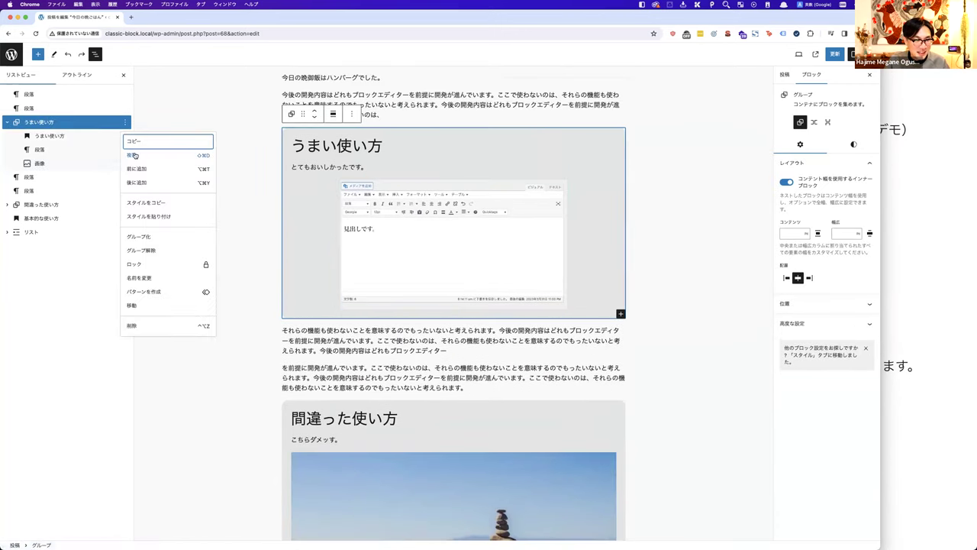
click(137, 151)
click(125, 178)
click(131, 206)
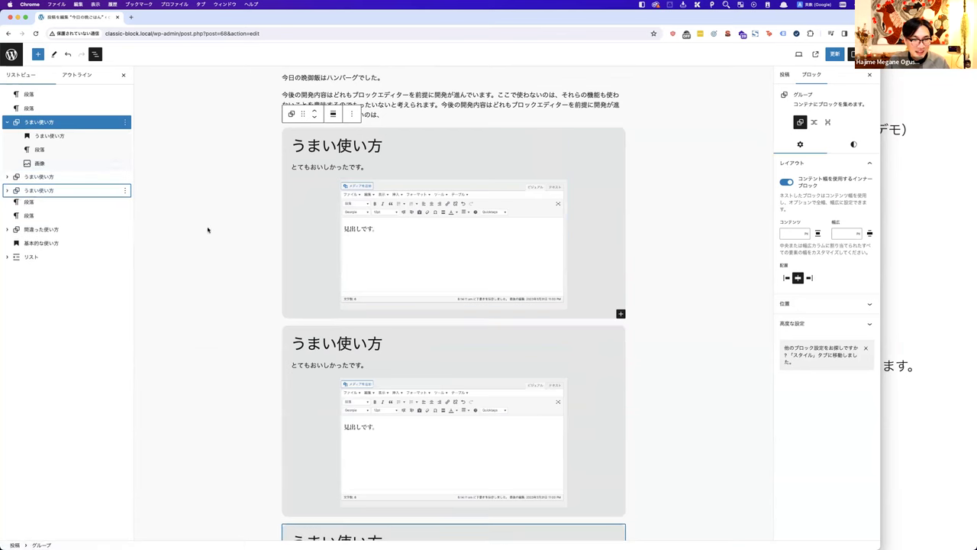
scroll(307, 257, down, 2)
key(super+z)
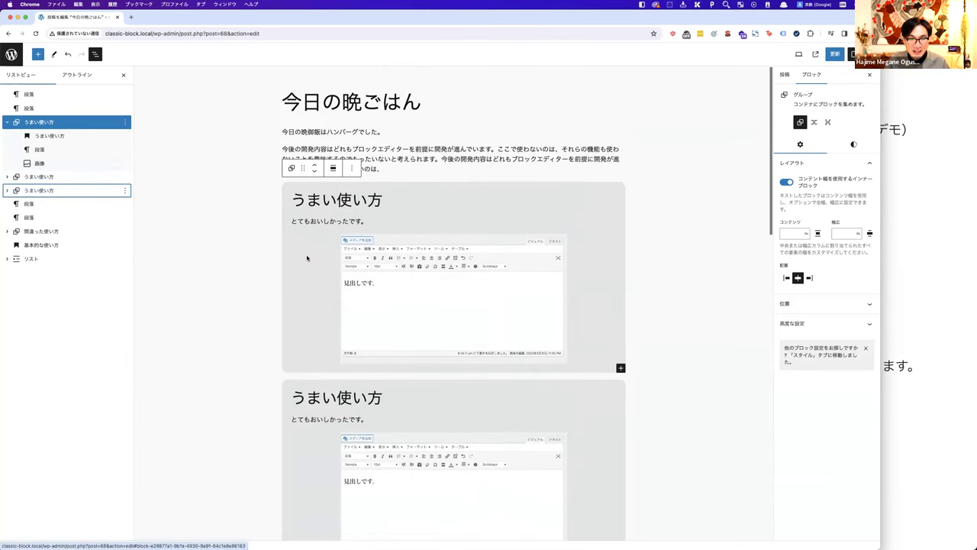
key(super+z)
click(350, 284)
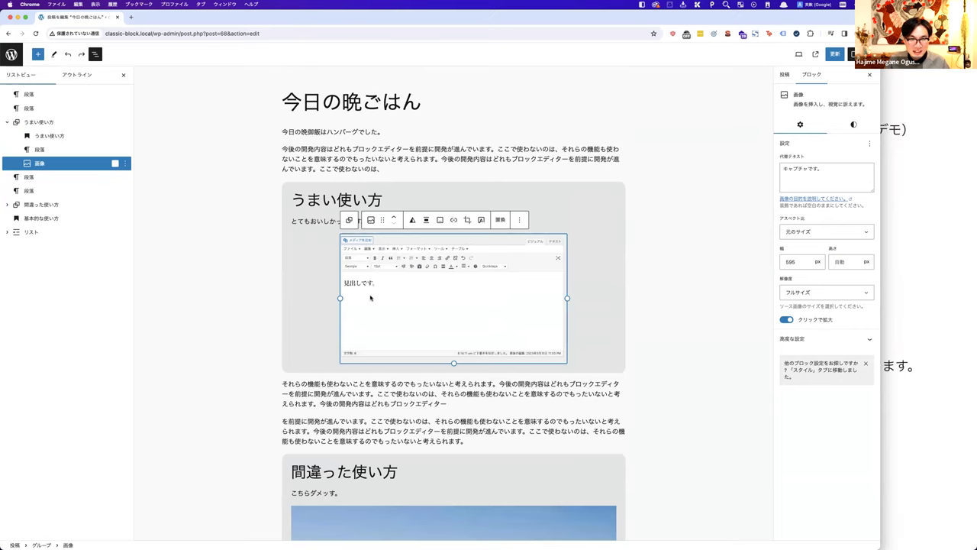
scroll(370, 297, down, 3)
scroll(325, 261, up, 2)
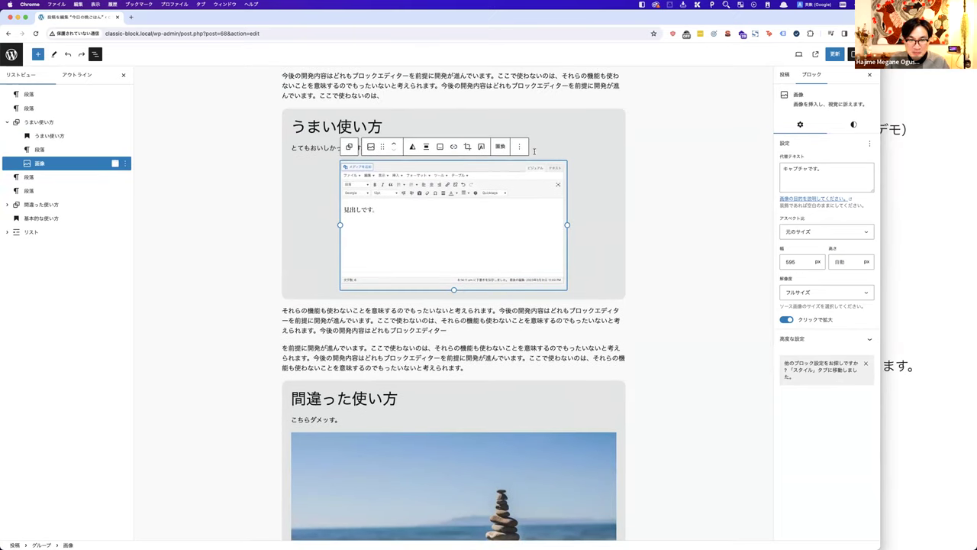
click(395, 124)
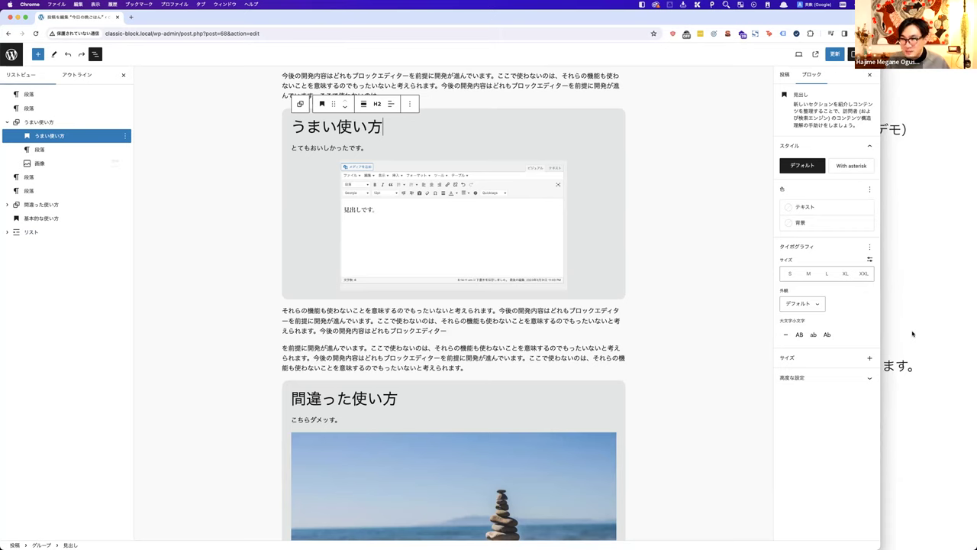
Step: Read the ショートカットの利用 section in the Dropbox Paper notes, and return to the WordPress editor
click(912, 334)
scroll(664, 344, down, 3)
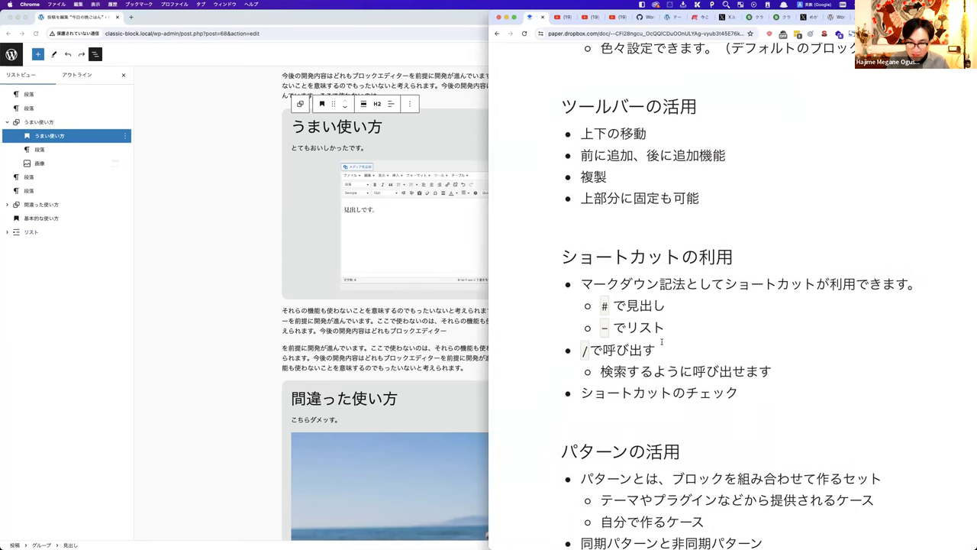
click(481, 335)
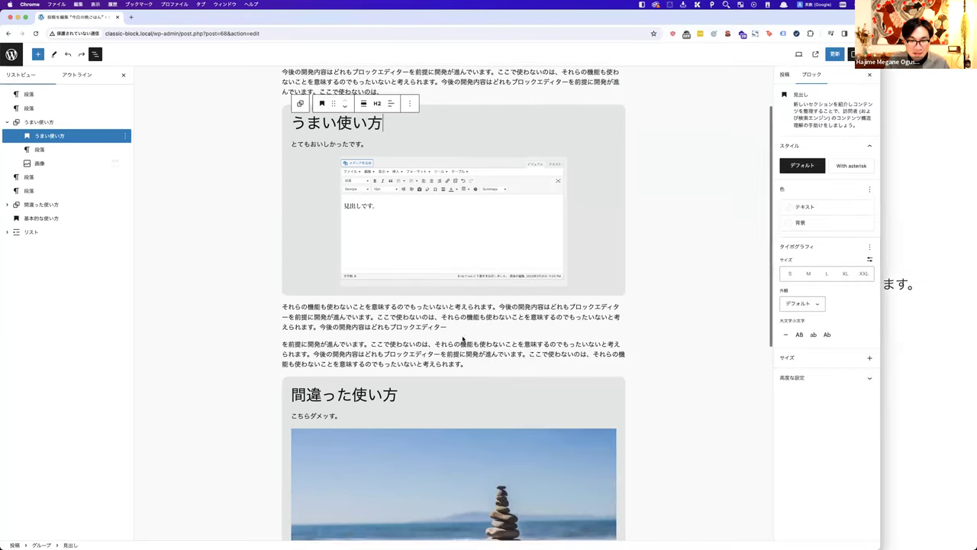
Step: Add a new paragraph block below the bulleted list at the post's end, and begin its Japanese text with だんだ
scroll(463, 338, down, 5)
click(386, 344)
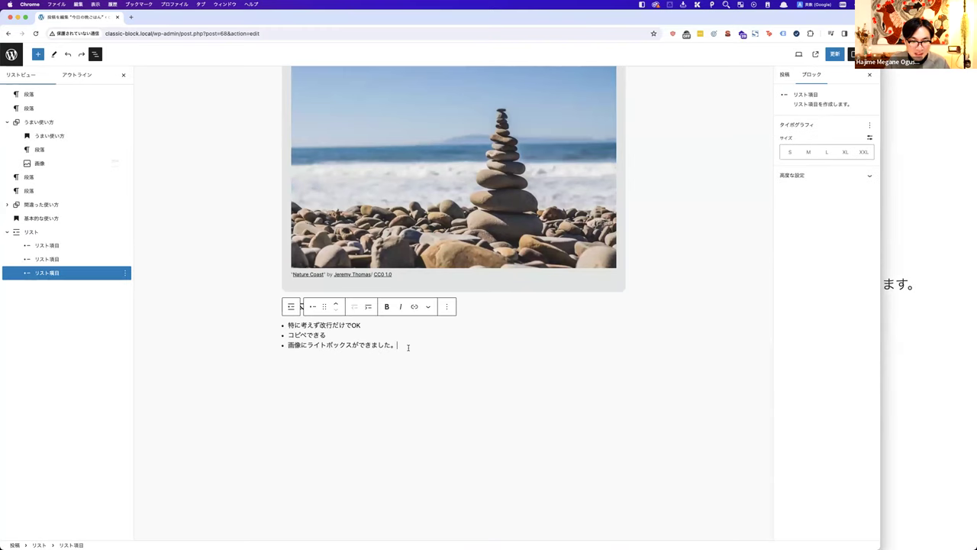
key(Return)
key(Return)
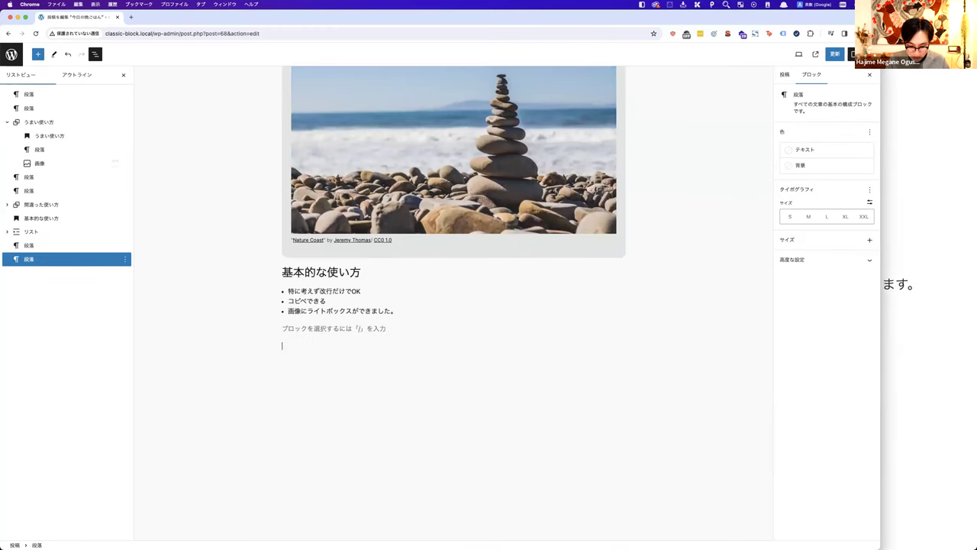
key(BackSpace)
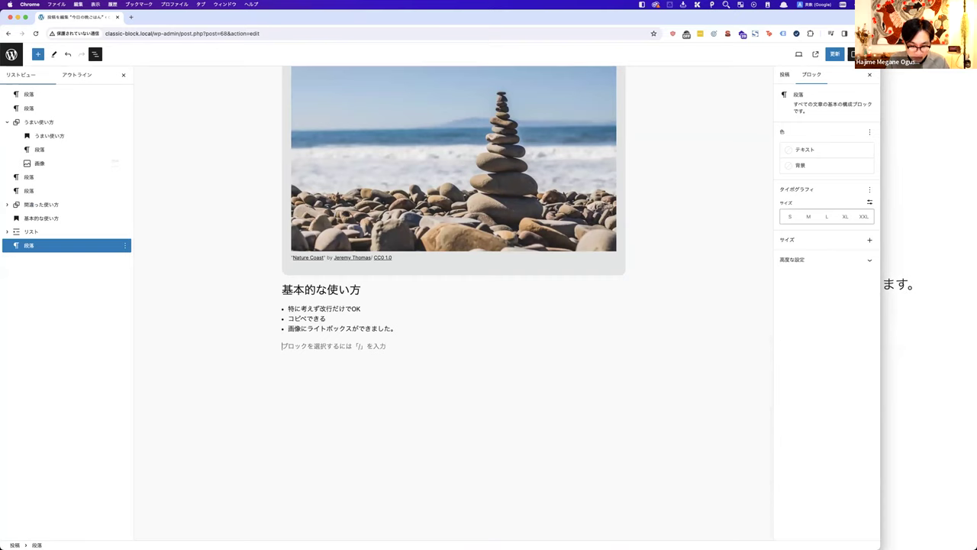
key(ctrl+space)
text(だん)
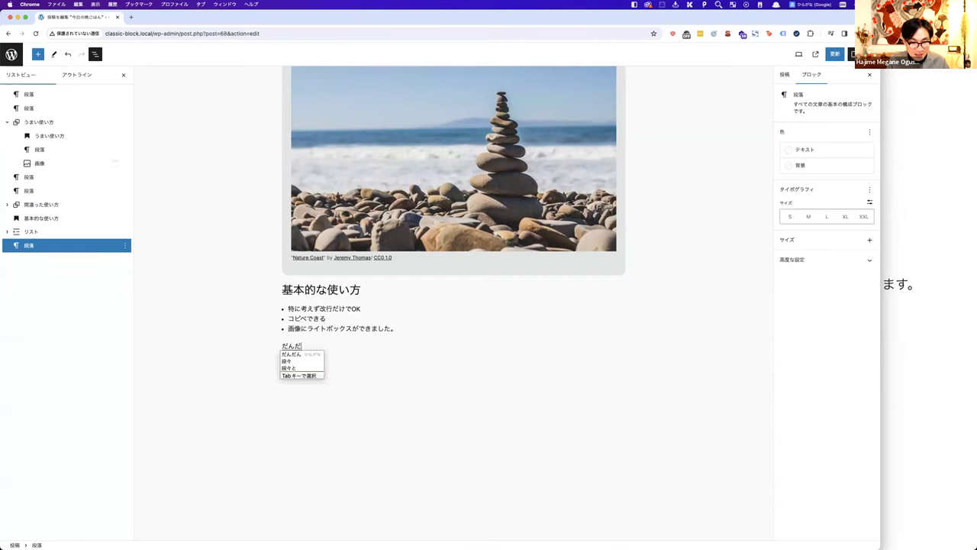
Step: Enter the text 段落です。 in the last paragraph, below the bulleted list
text(らくです)
key(space)
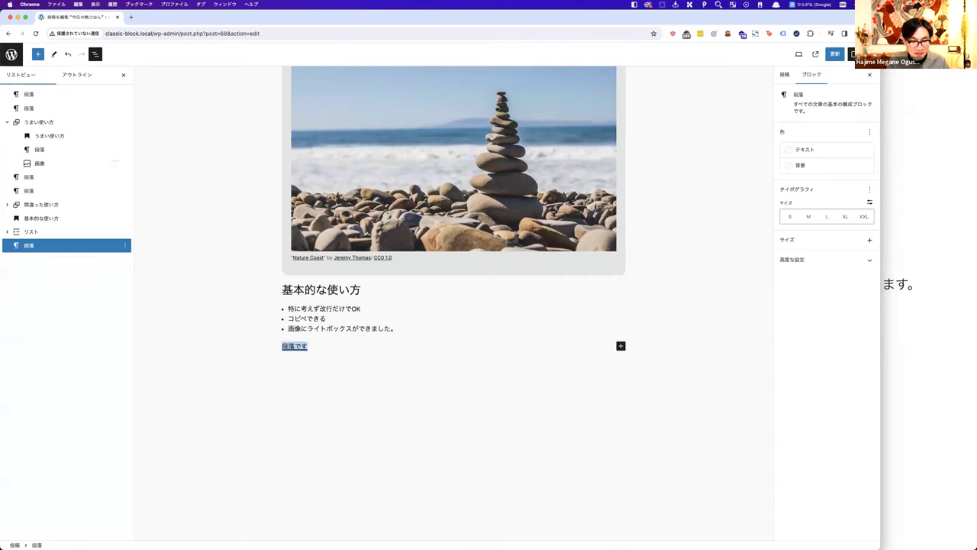
text(。)
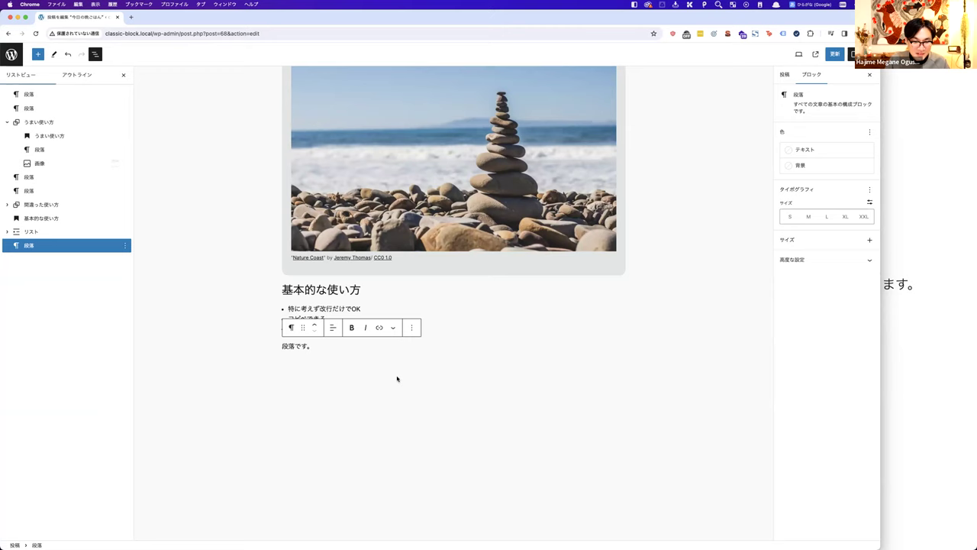
Step: Insert a heading block below the 段落です。 paragraph and enter みだしをにゅし as its text
click(328, 359)
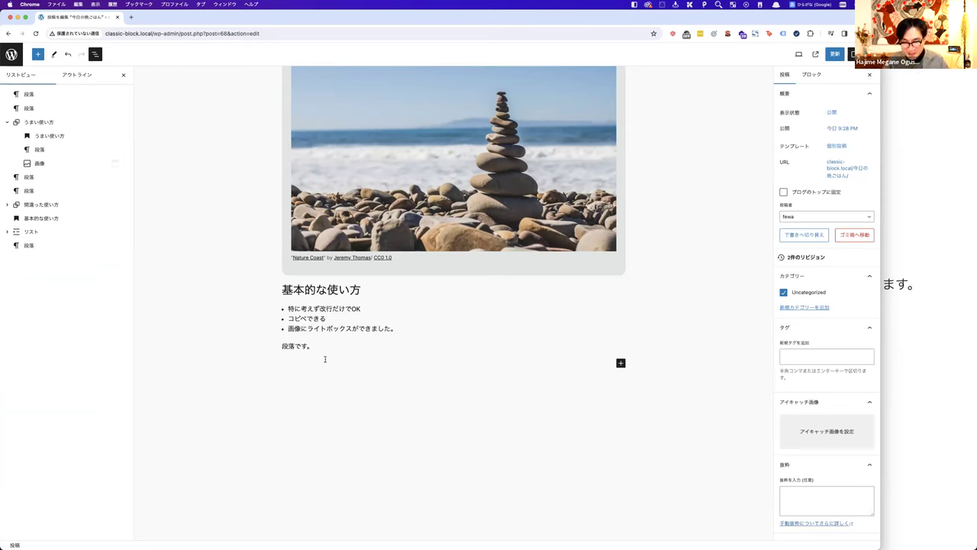
click(325, 359)
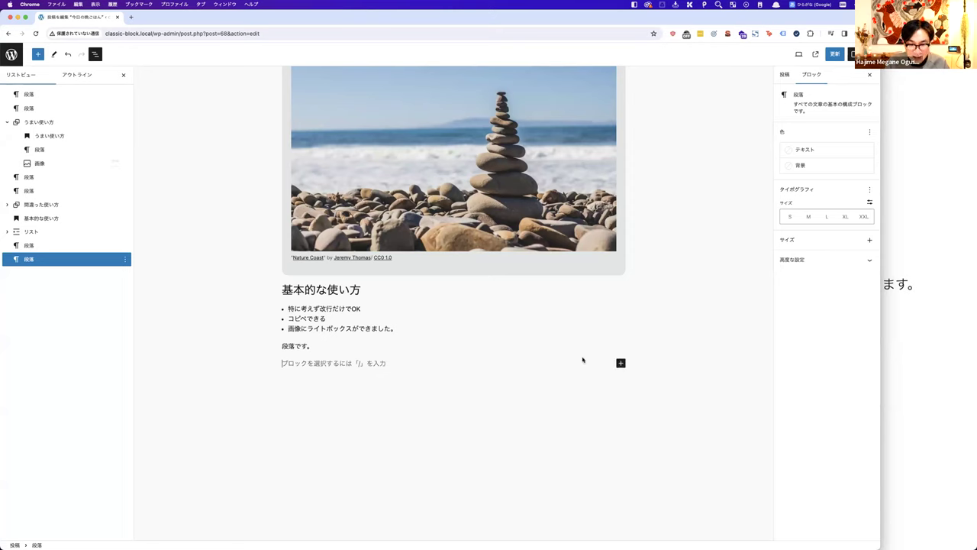
click(621, 364)
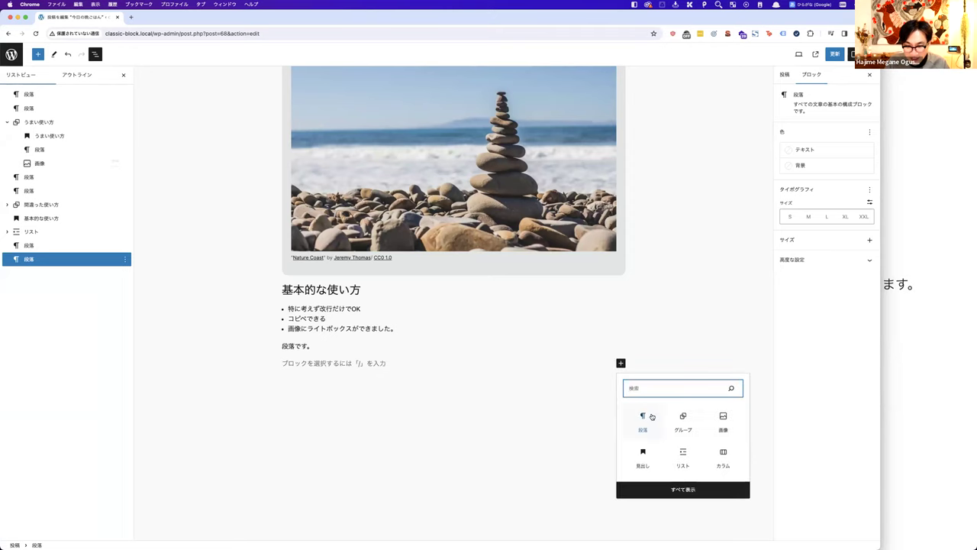
click(643, 457)
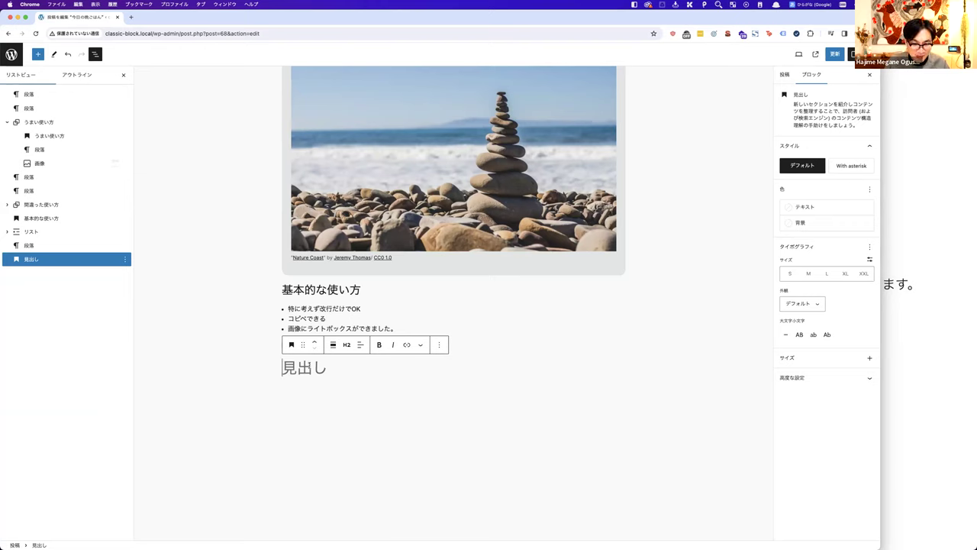
text(midashiwonyus)
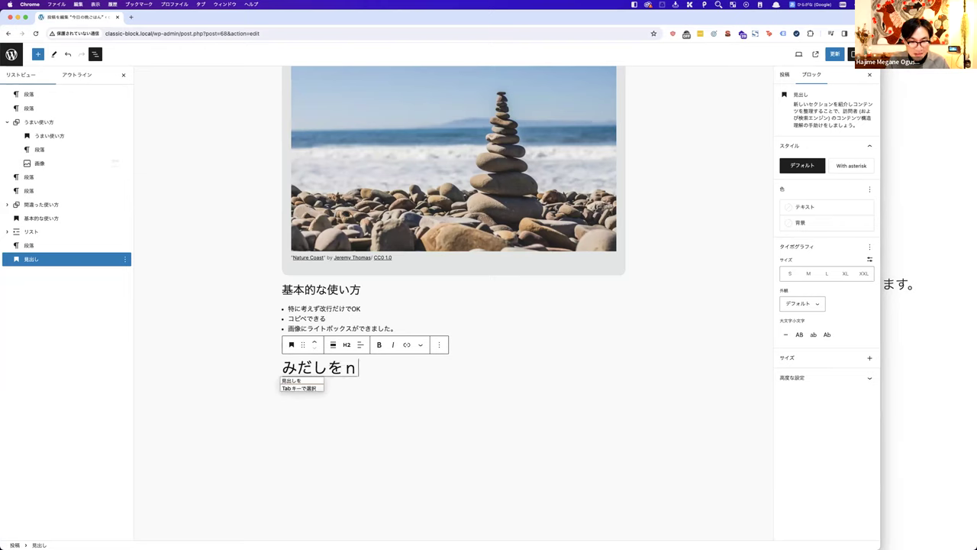
text(i)
key(Return)
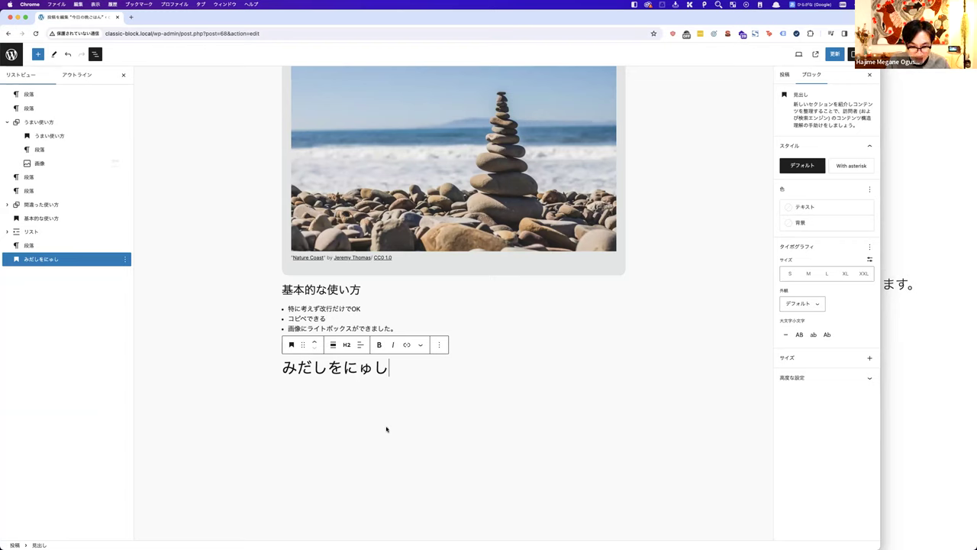
Step: Insert a paragraph block below the new heading and fill it with the sample text ｆうぇあｆわふぁふぇわふぁうぇ
click(358, 383)
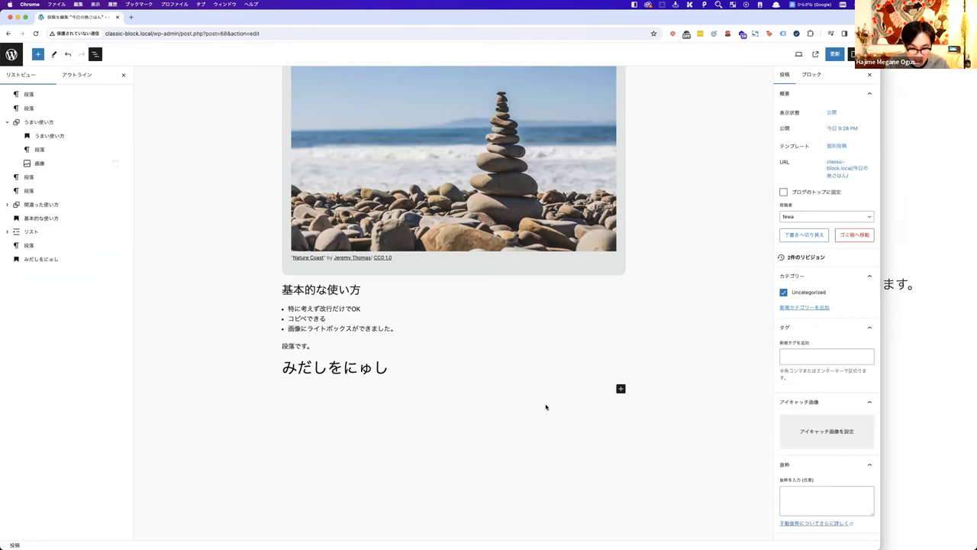
click(620, 389)
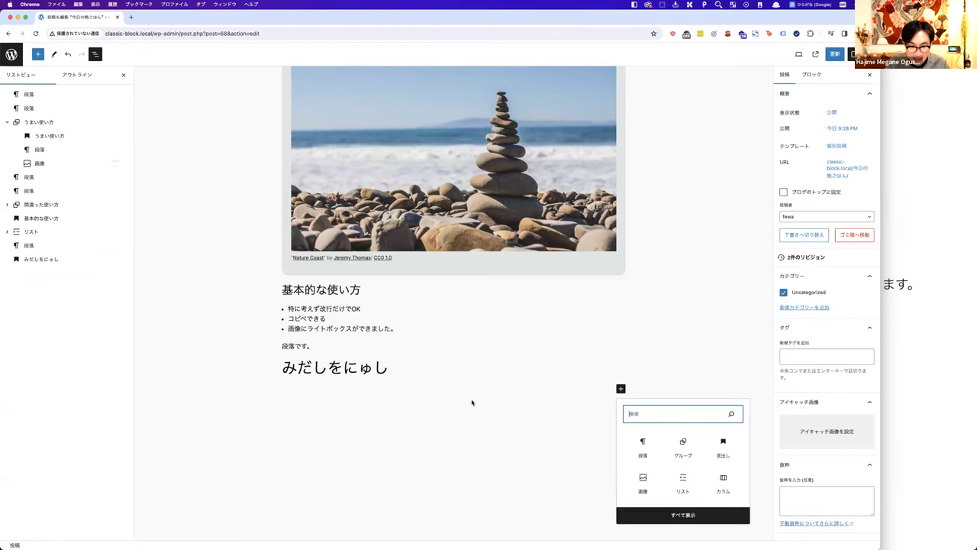
click(644, 445)
text(ｆうぇあｆわふぁふぇわふぁうぇ)
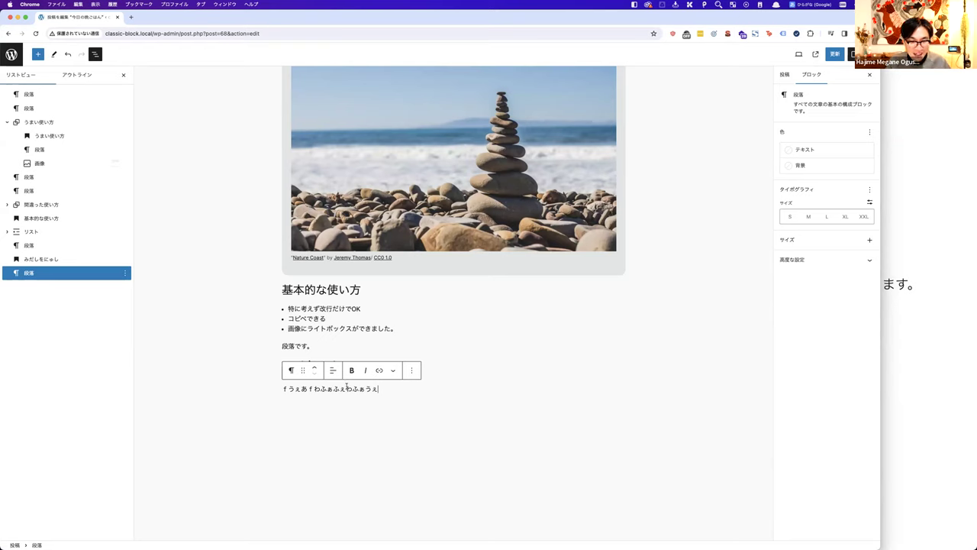
Step: Delete the みだしをにゅし heading together with the sample paragraph beneath it
click(331, 347)
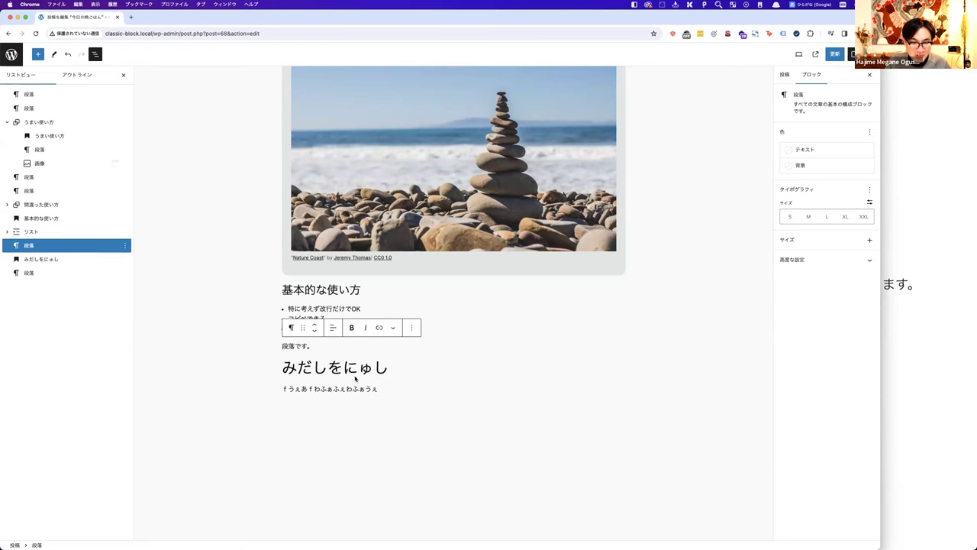
drag(294, 369, 394, 387)
key(BackSpace)
key(BackSpace)
key(BackSpace)
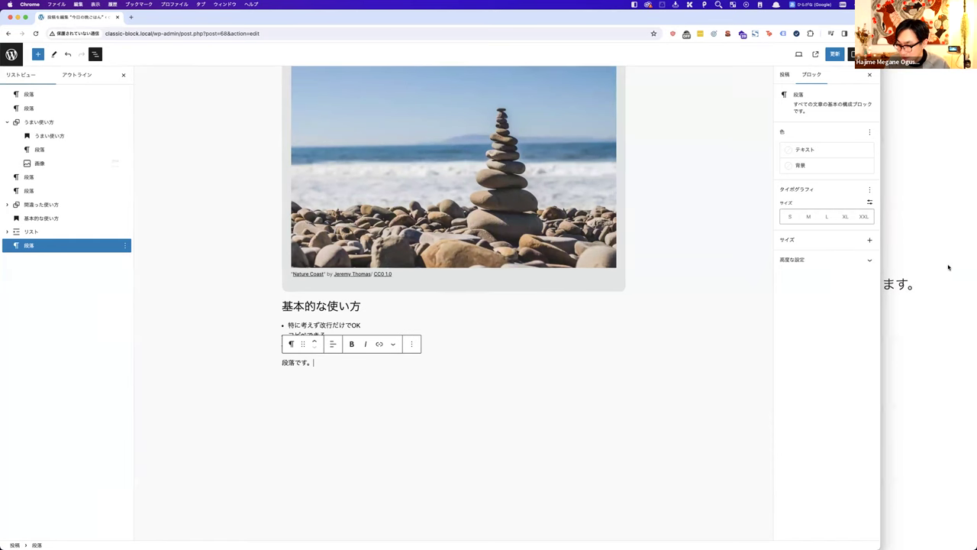
Step: Switch to the Dropbox Paper notes, review the #, - and / block shortcuts, and return to the post editor
click(936, 331)
click(607, 306)
click(605, 329)
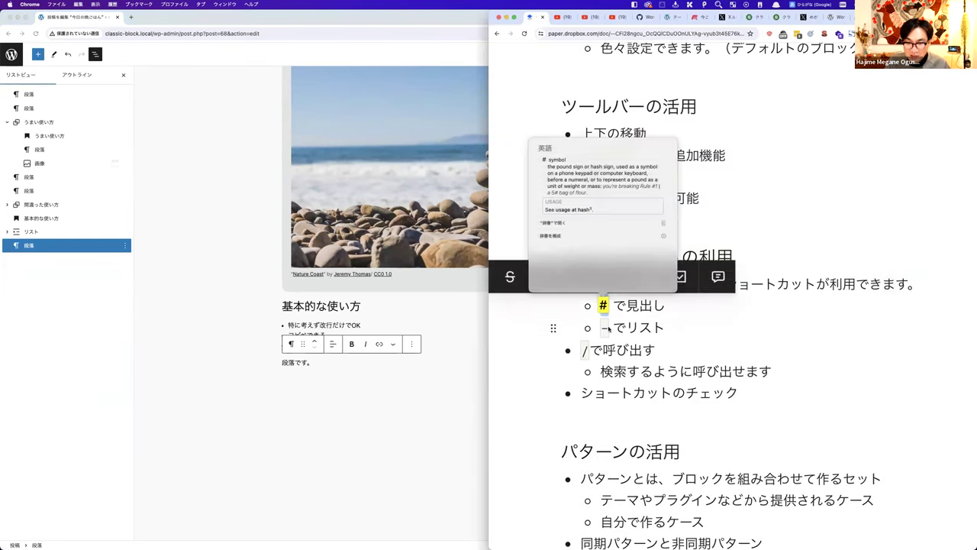
click(626, 328)
click(586, 350)
click(392, 371)
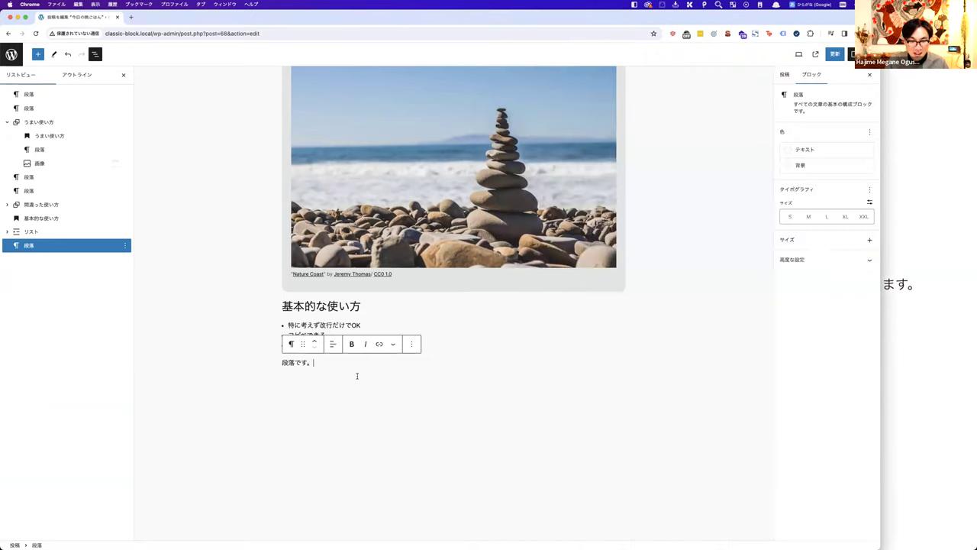
Step: Add a level 1 heading below the 段落です。 paragraph using the Markdown shortcut and start its text with #
click(356, 375)
click(334, 380)
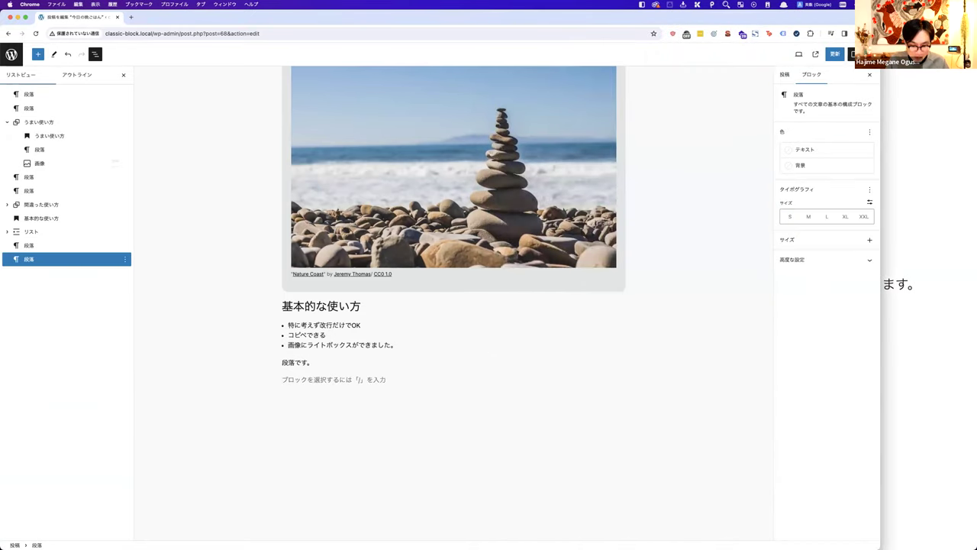
text(#)
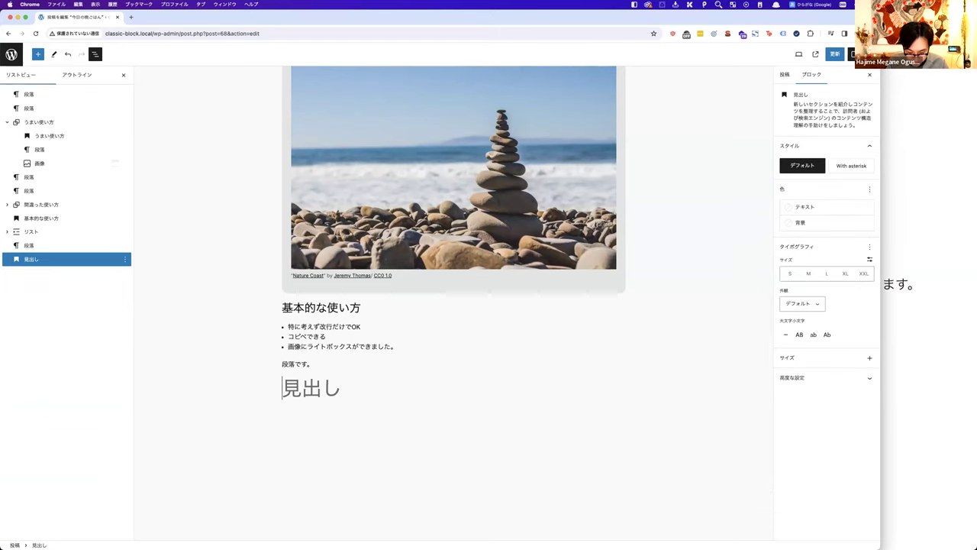
text( miadshi)
key(BackSpace)
key(BackSpace)
key(BackSpace)
key(BackSpace)
text(#)
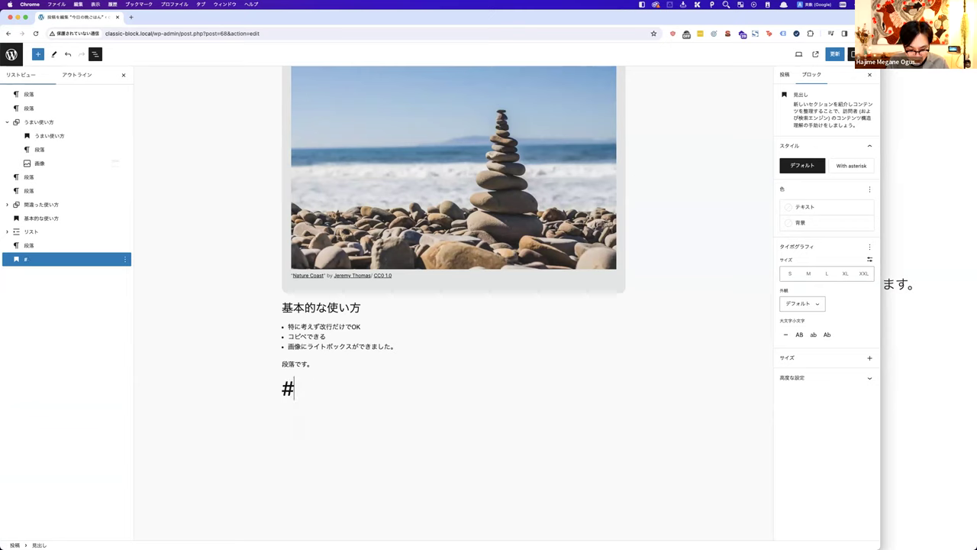
Step: Continue the level 1 heading's text with 一つはみ出し1 and start a new block below it
text(hitotsuhamidashi)
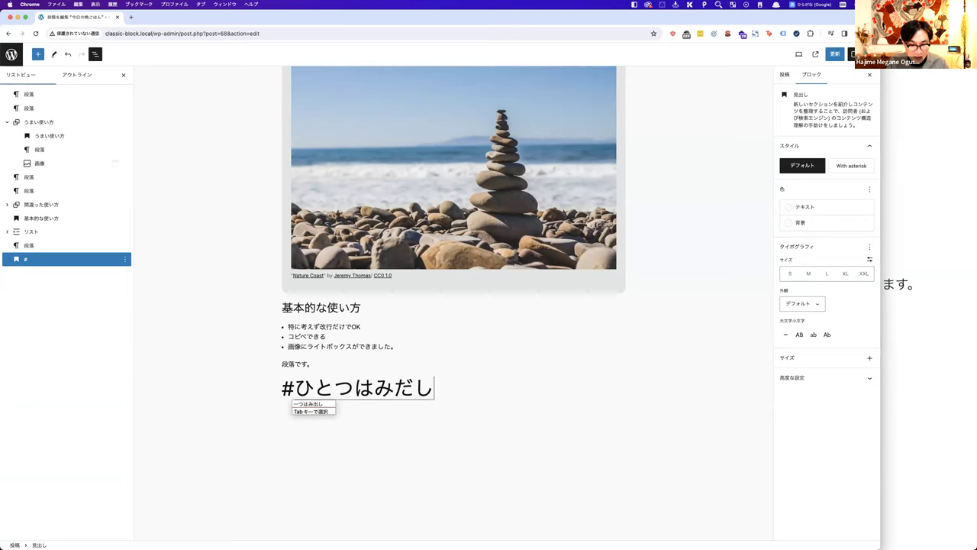
key(space)
key(Return)
text(1)
key(Return)
Step: Correct the level 1 heading's text to read #一つは見出し1
key(Up)
key(Left)
key(Left)
key(Left)
key(Left)
key(Left)
key(Left)
key(Left)
key(Right)
key(Right)
key(Right)
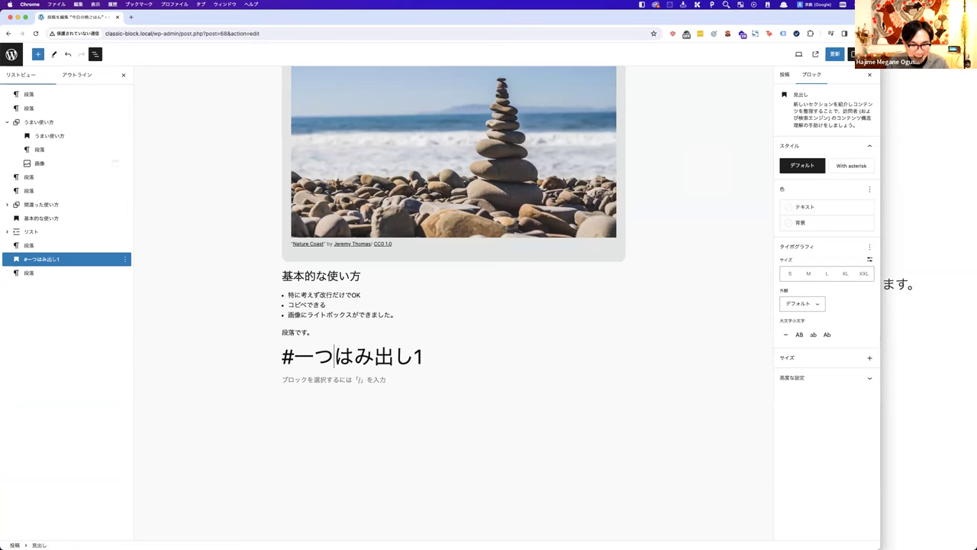
key(shift+Right)
text(mdashi)
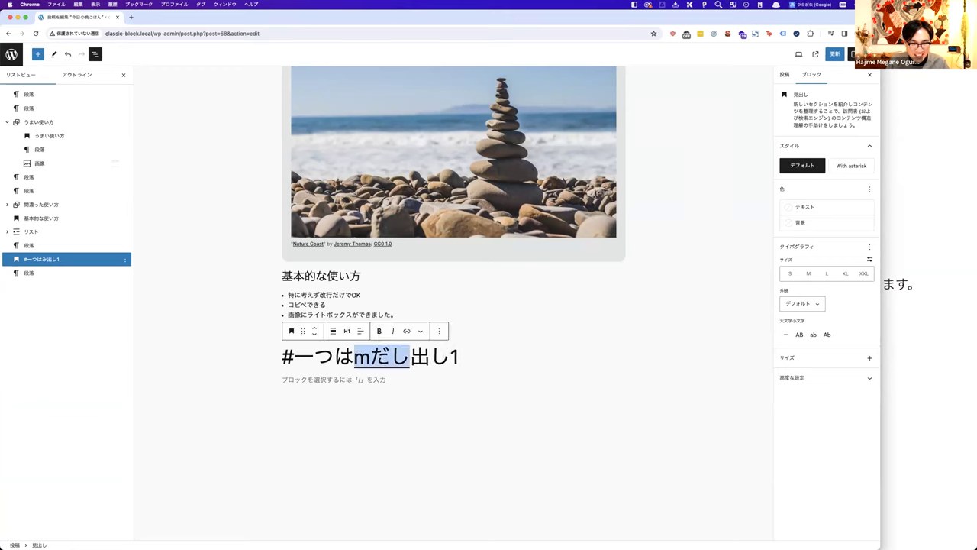
key(BackSpace)
key(BackSpace)
key(BackSpace)
text(midashi)
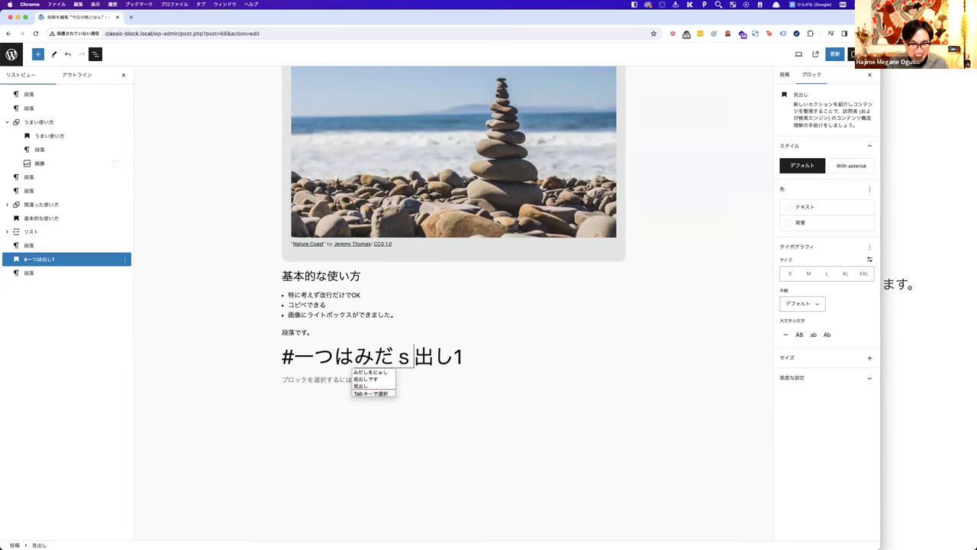
key(space)
key(Return)
key(shift+Right)
key(shift+Right)
key(BackSpace)
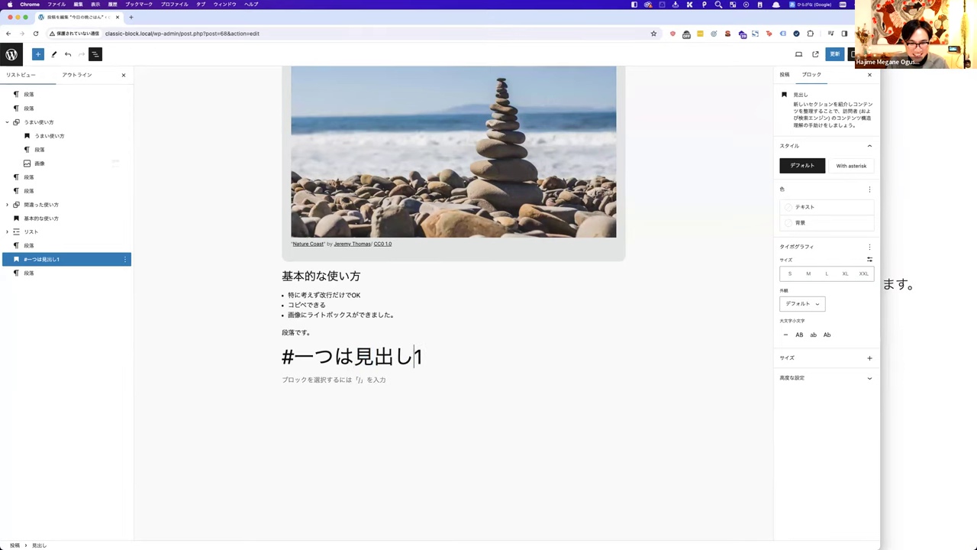
Step: Create a level 2 heading with the Markdown shortcut in the block below and enter 見出し2
click(284, 379)
text(##)
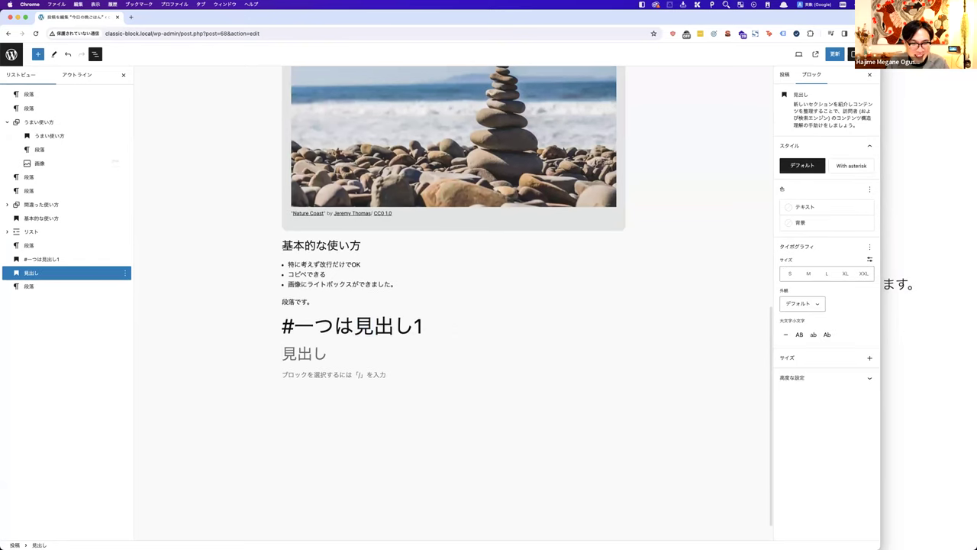
text( mdai)
text(見出し2)
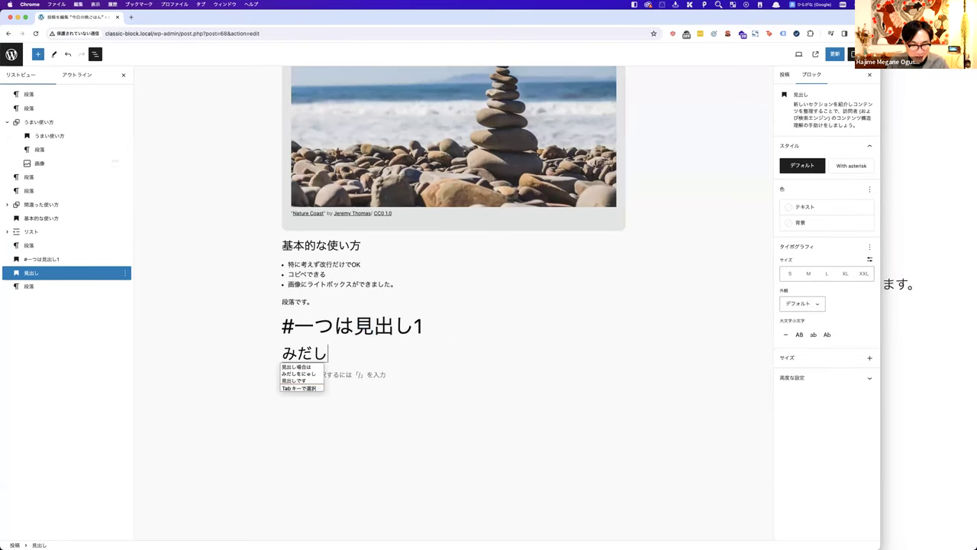
key(Return)
Step: Create a level 3 heading with the Markdown shortcut below 見出し2, enter 見出し3, and start a new block
text(### )
text(見出し)
text(3)
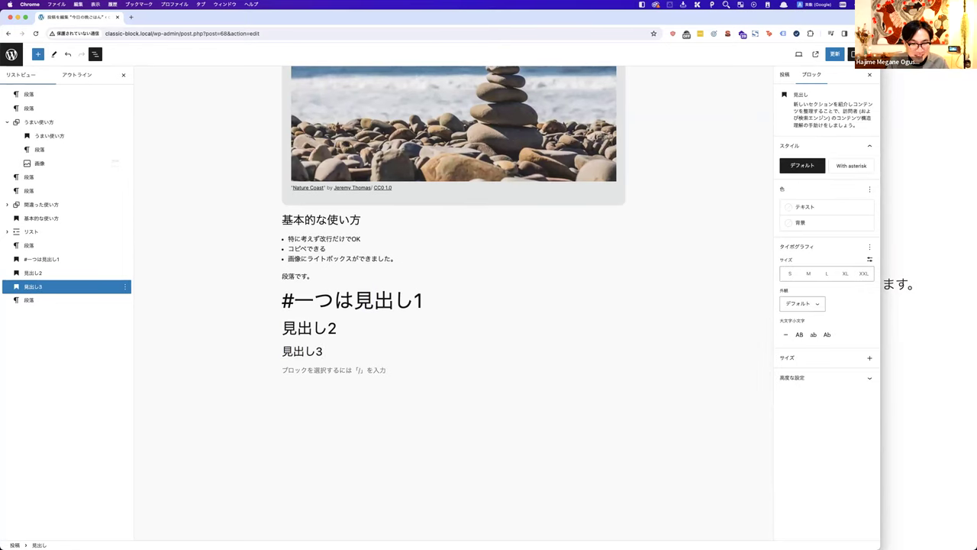
key(Return)
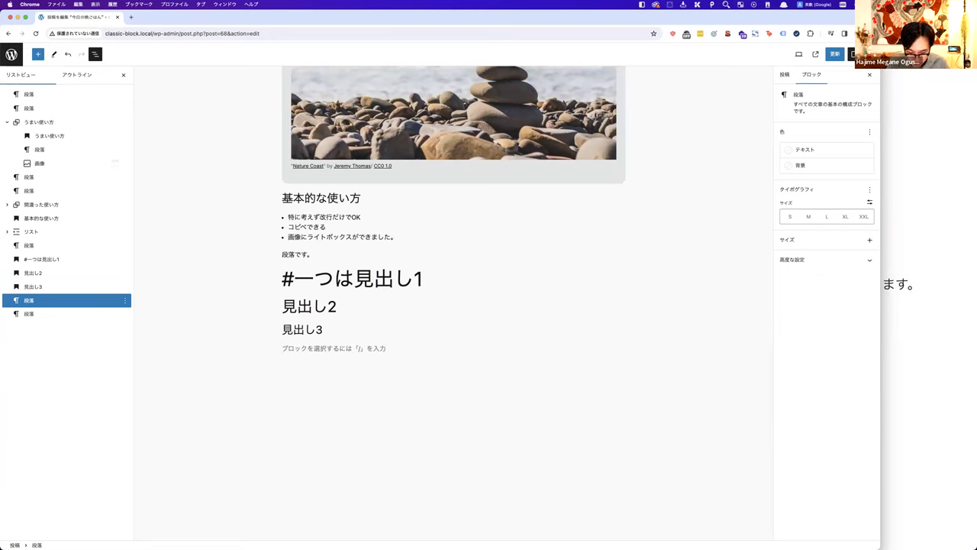
Step: Start a bulleted list with the Markdown shortcut under 見出し3 and enter the items fewaf and feawfa
text(- )
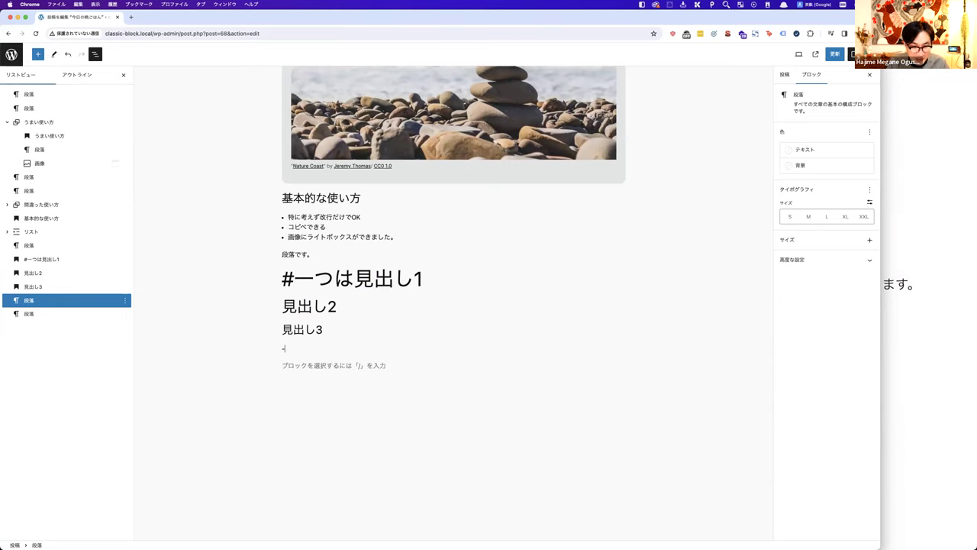
text(fewaf)
key(Return)
text(feawfa)
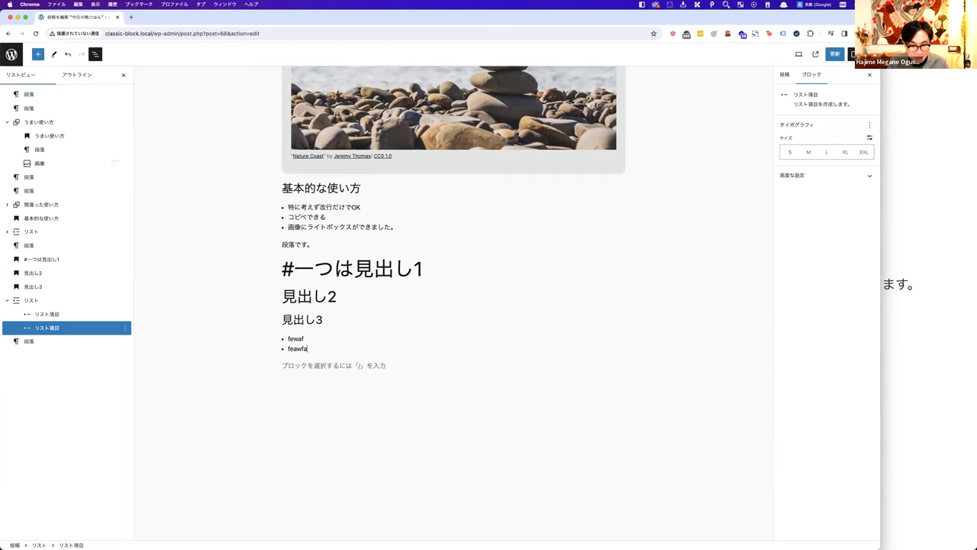
key(Return)
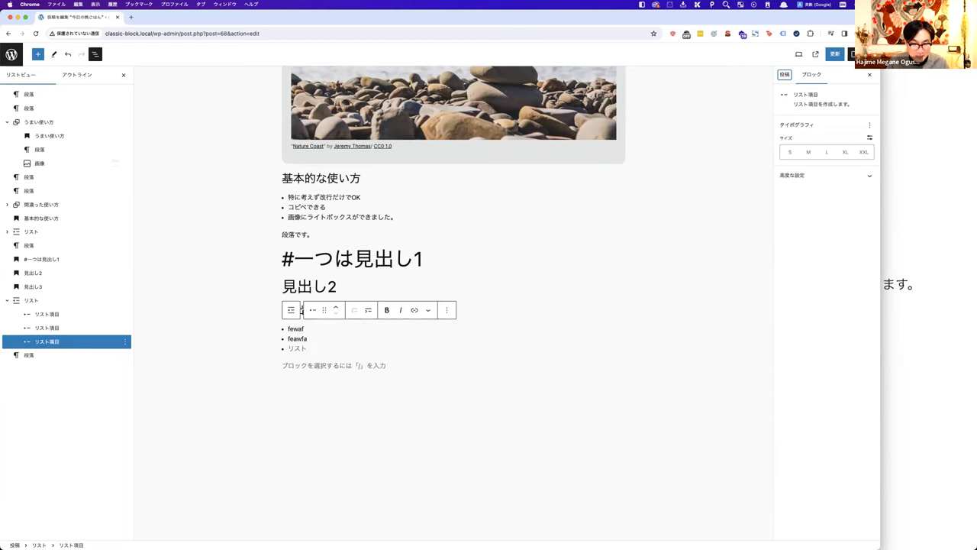
Step: Indent the new list item under feawfa and enter the nested items fewafa and fewfa
click(368, 309)
text(fewafa)
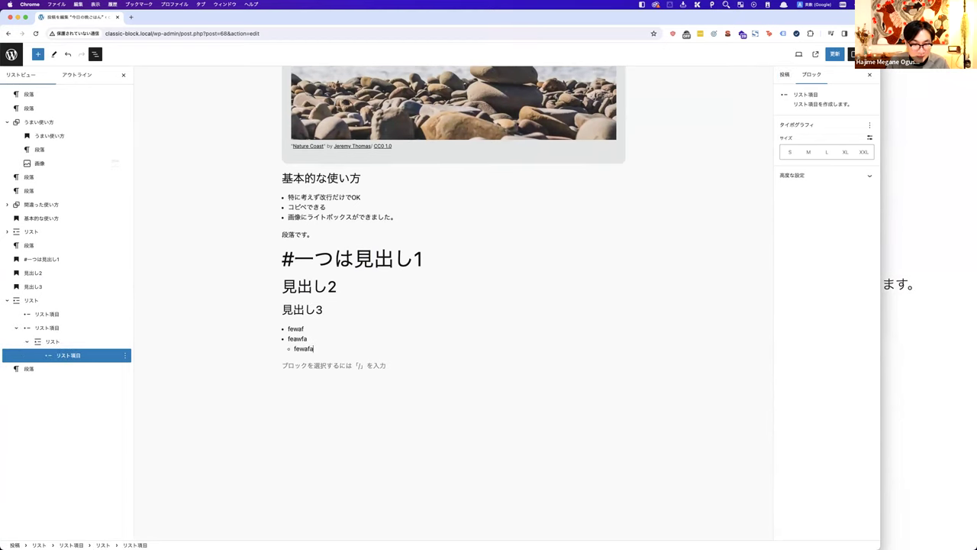
key(Return)
text(fewfa)
Step: Add another list item outdented to the top level, enter fewaf, and end the bulleted list
key(Return)
click(356, 290)
text(fewaf)
key(Return)
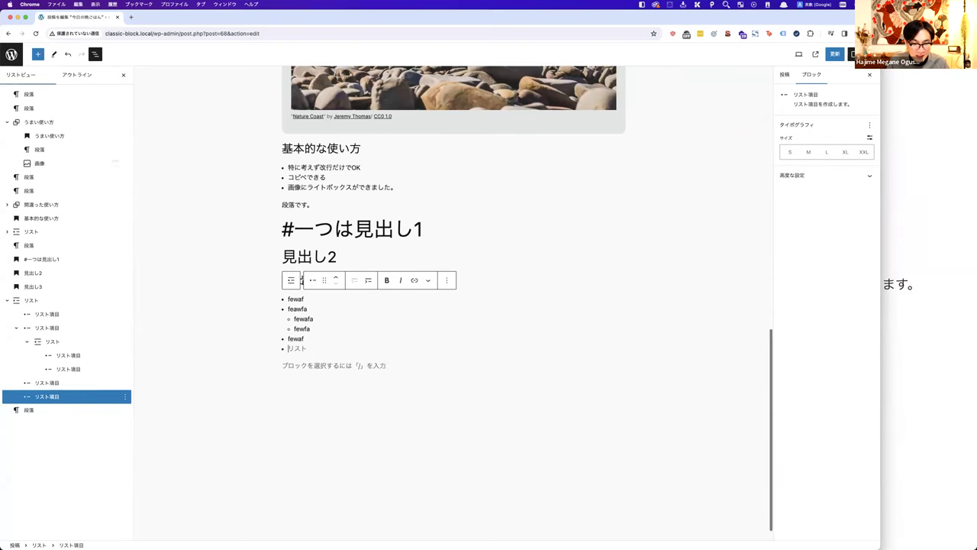
key(Return)
Step: Create a numbered list with the Markdown shortcut below the bulleted list and enter the items fewa, faew and fewa
text(1. )
text(fewa)
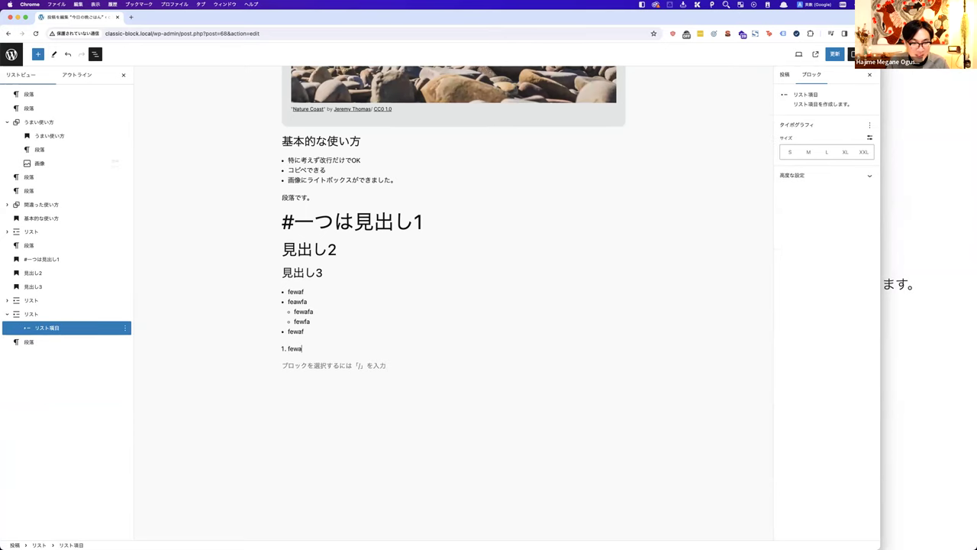
key(Return)
text(faew)
key(Return)
text(fewa)
key(Return)
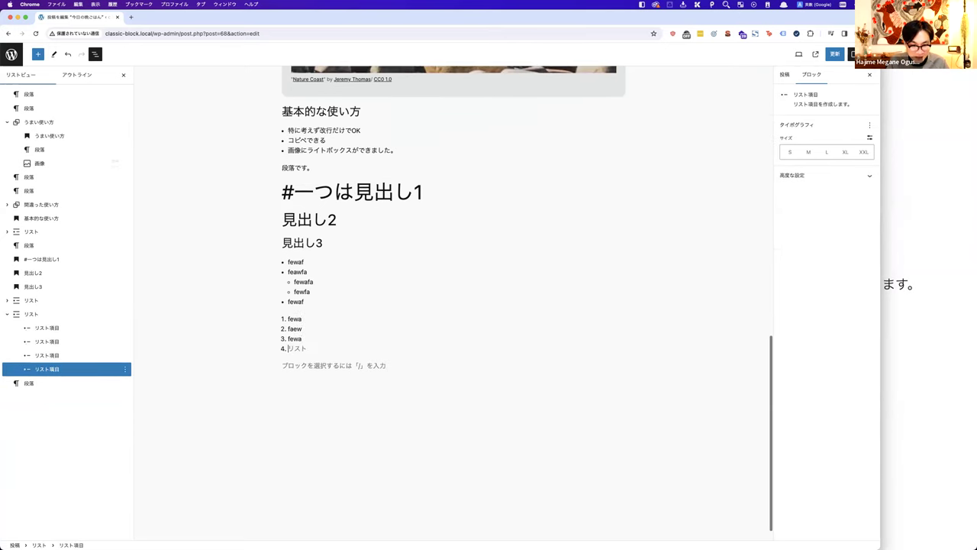
key(BackSpace)
key(Return)
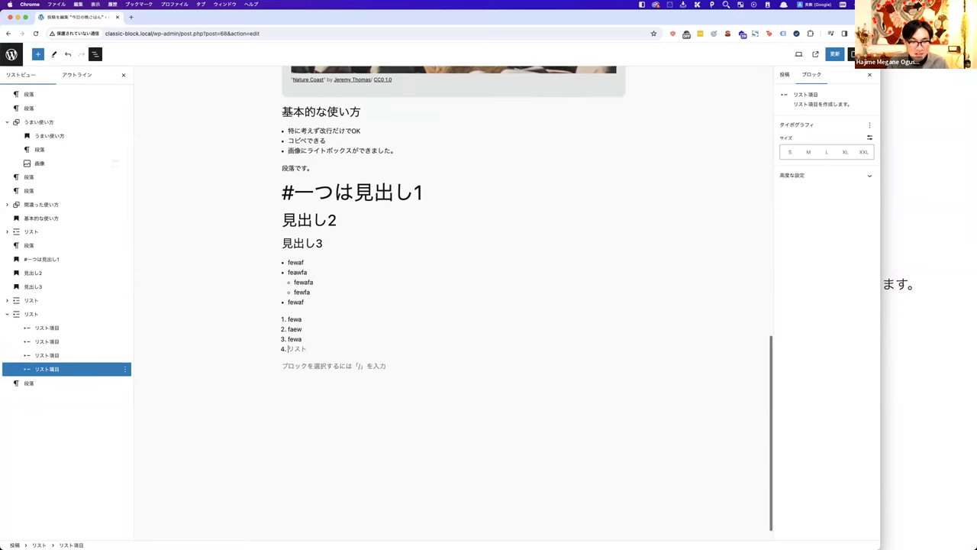
Step: End the numbered list, check the ショートカットの利用 notes in the Dropbox Paper document, and return to the empty paragraph in the post
key(Return)
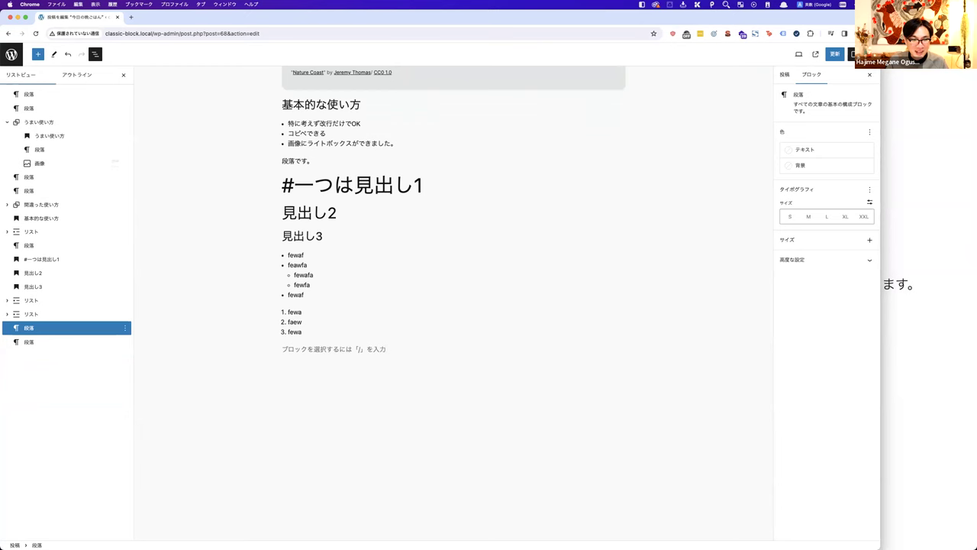
click(912, 308)
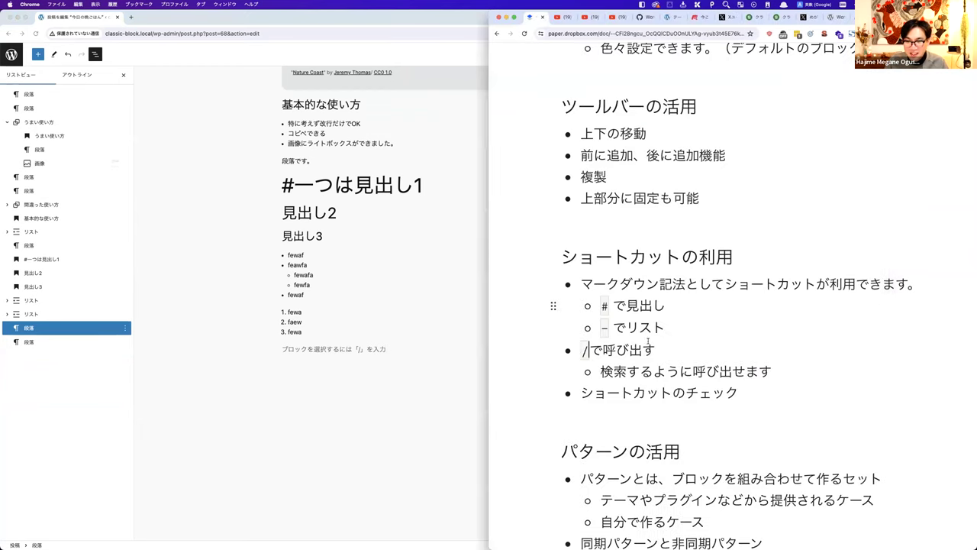
click(314, 350)
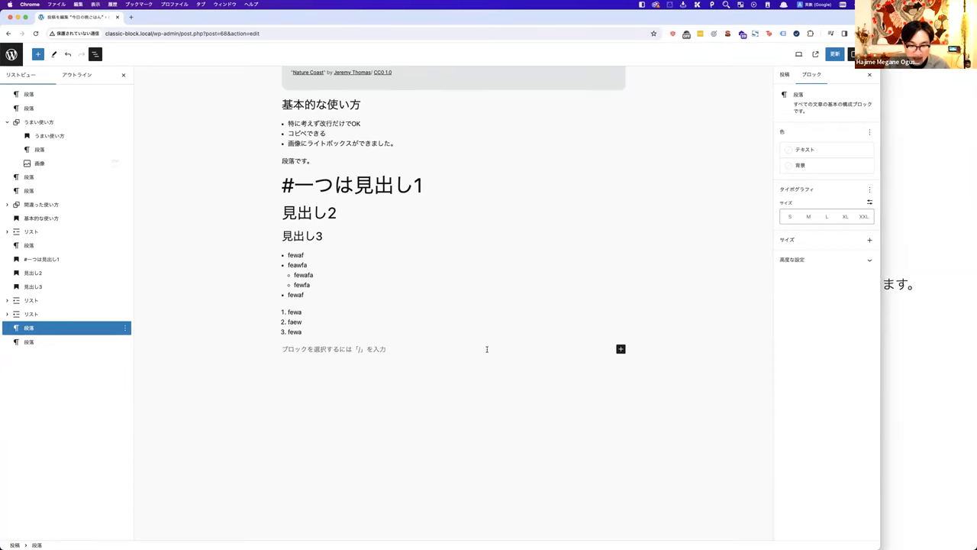
Step: Browse the full block library from the text blocks down to the embeds, and return to the post's list view
click(621, 350)
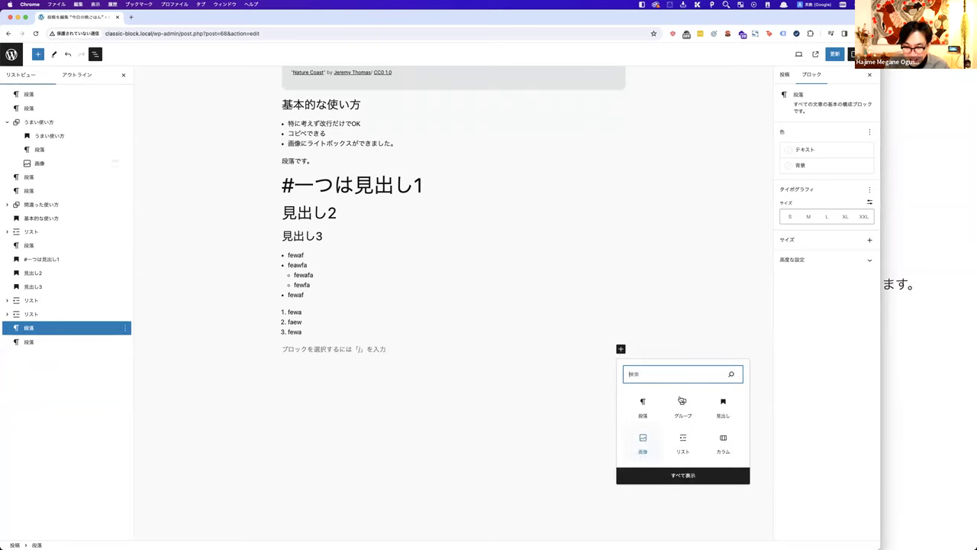
click(678, 474)
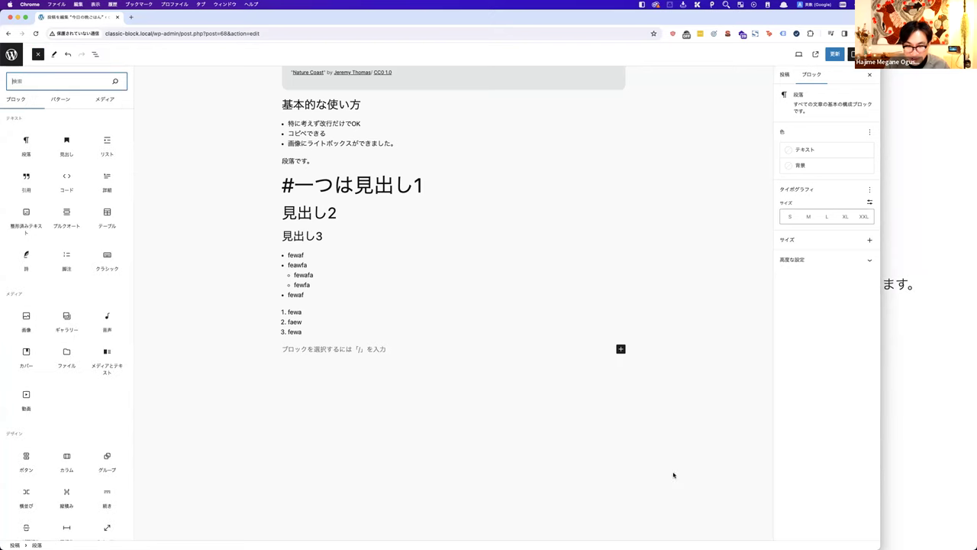
scroll(76, 320, down, 5)
scroll(84, 361, down, 10)
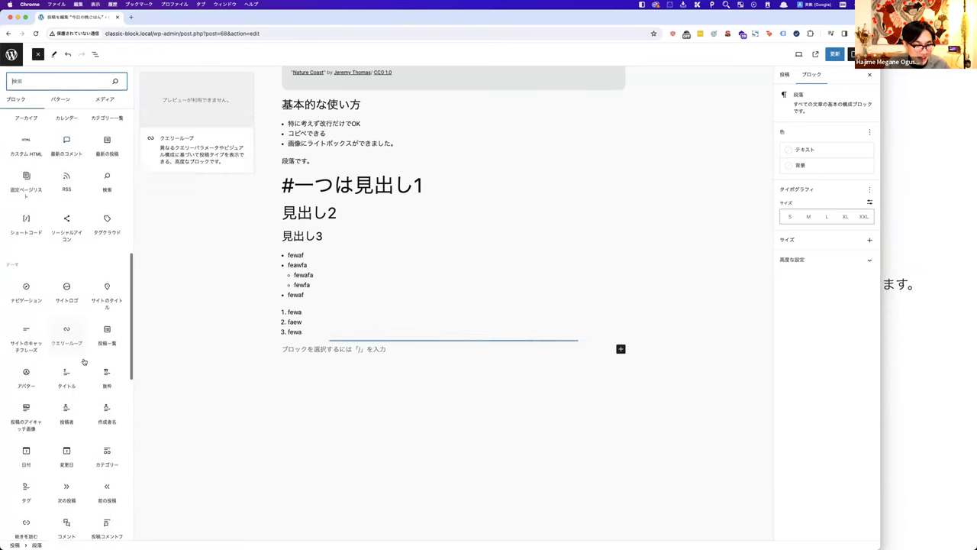
scroll(84, 361, up, 8)
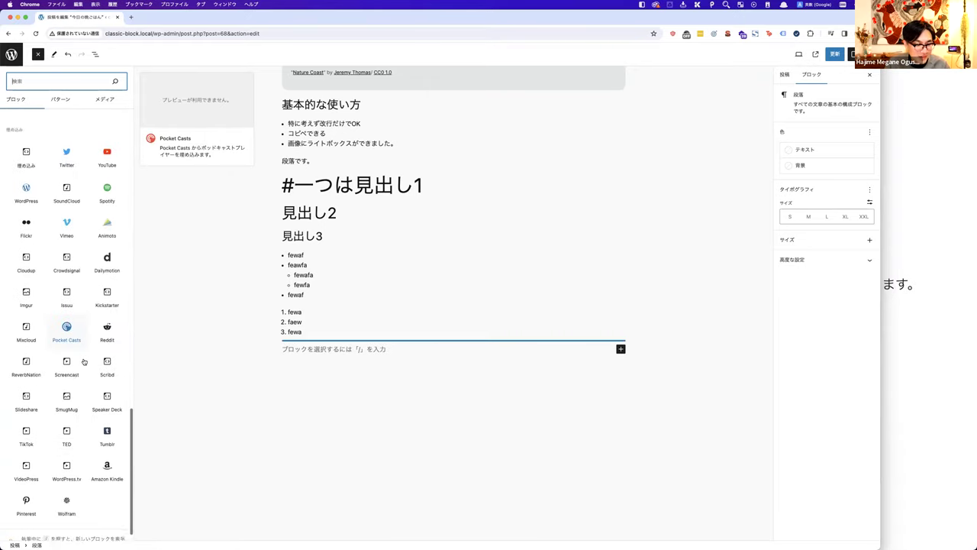
scroll(84, 361, up, 10)
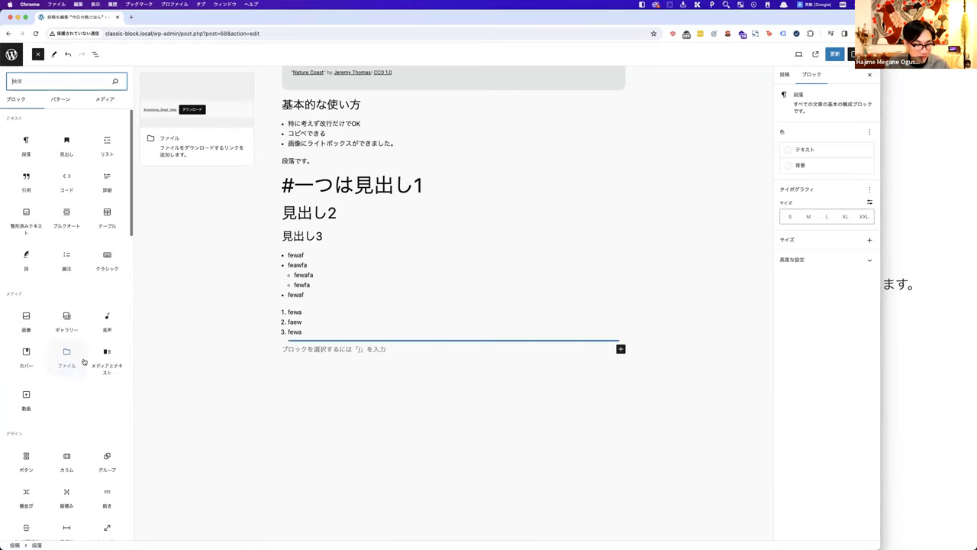
scroll(84, 361, down, 5)
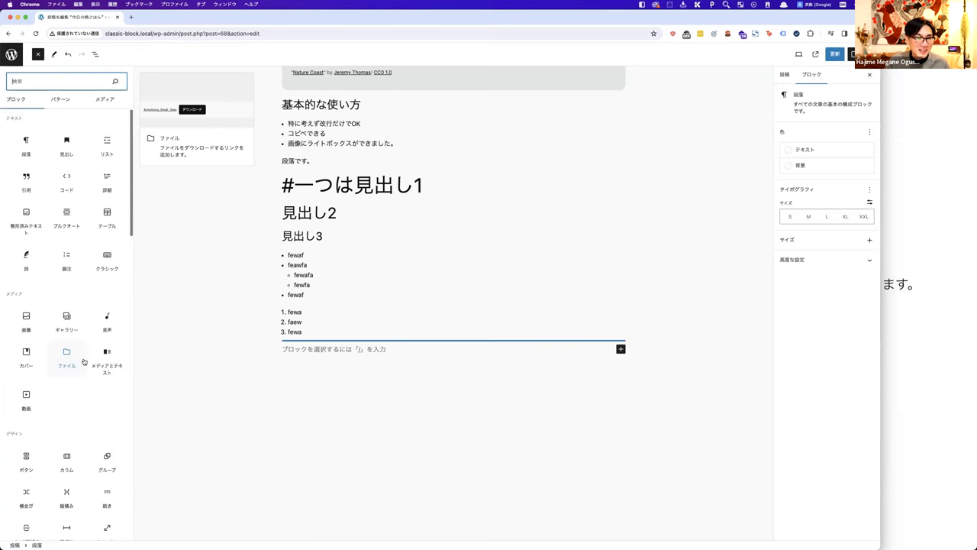
scroll(84, 361, down, 10)
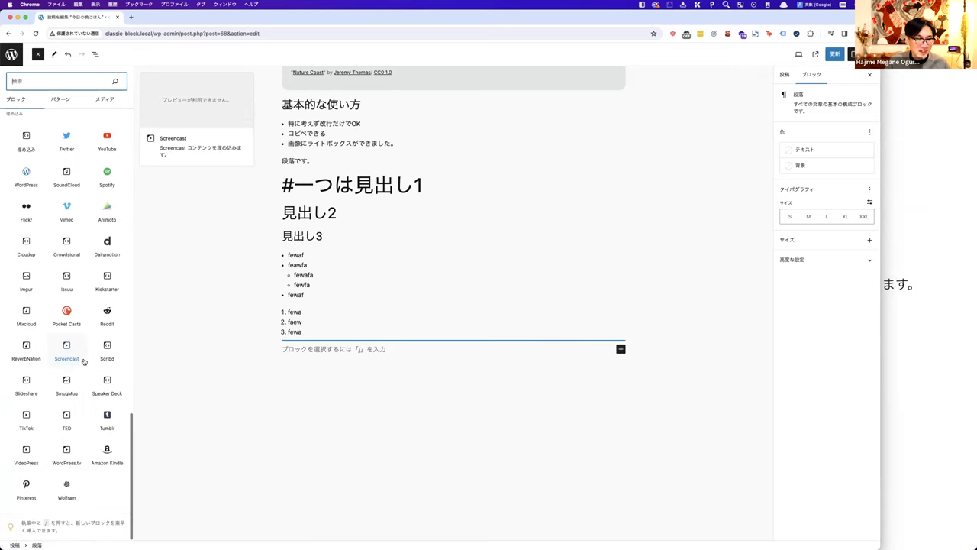
scroll(83, 361, up, 5)
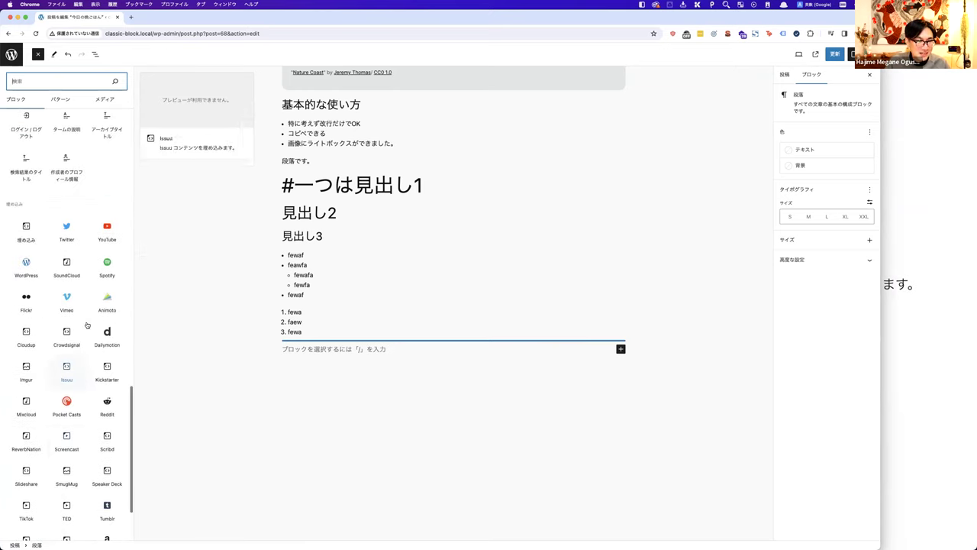
click(187, 258)
click(263, 350)
click(94, 54)
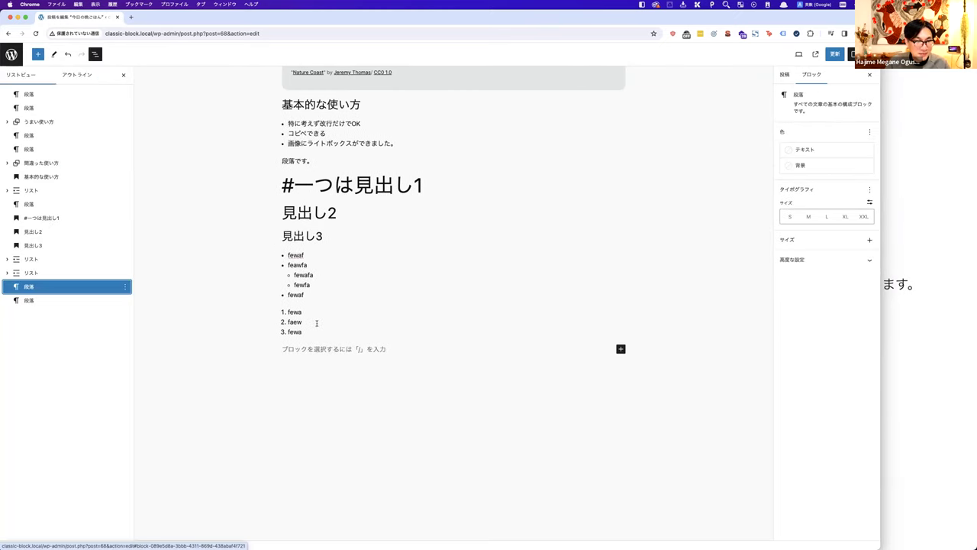
Step: Call up the slash-command block suggestions in the empty paragraph below the numbered list and dismiss them
click(908, 359)
click(299, 356)
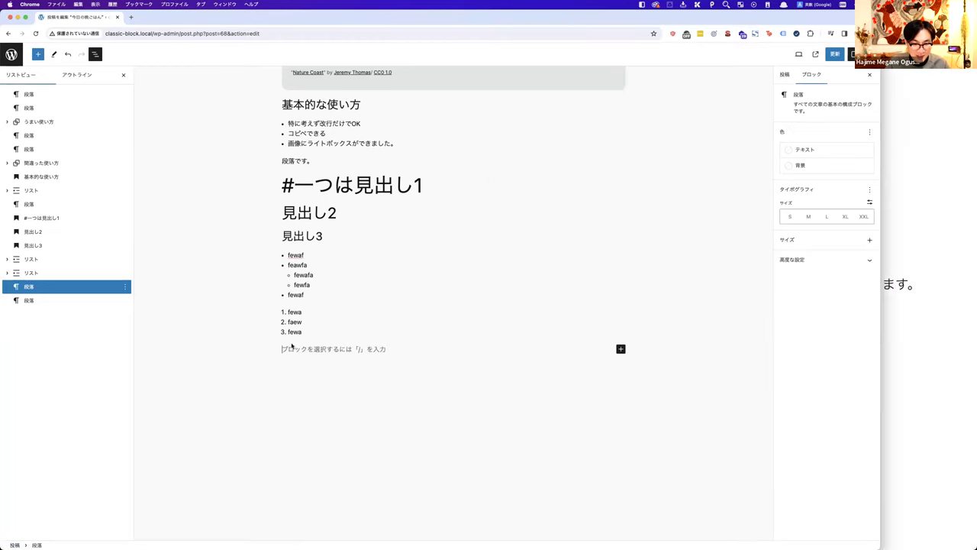
text(/)
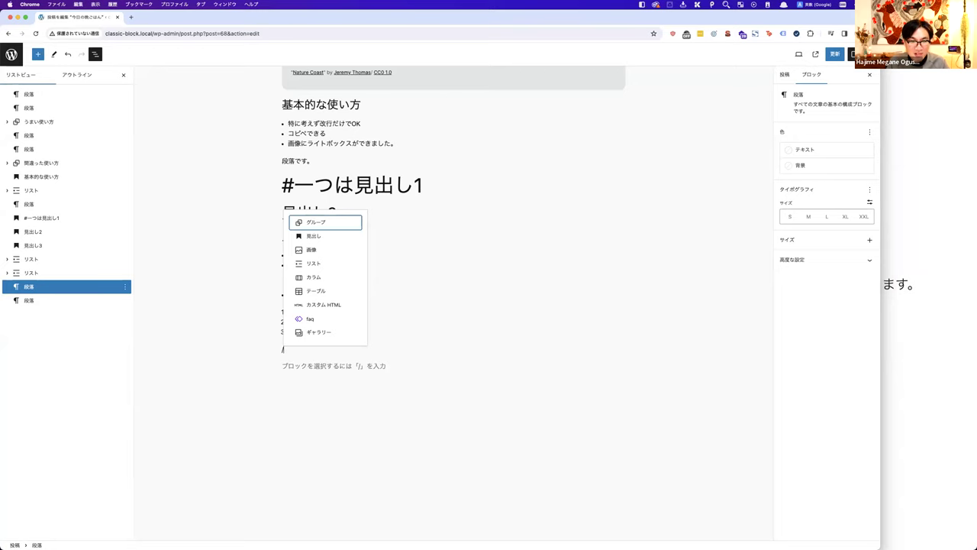
key(BackSpace)
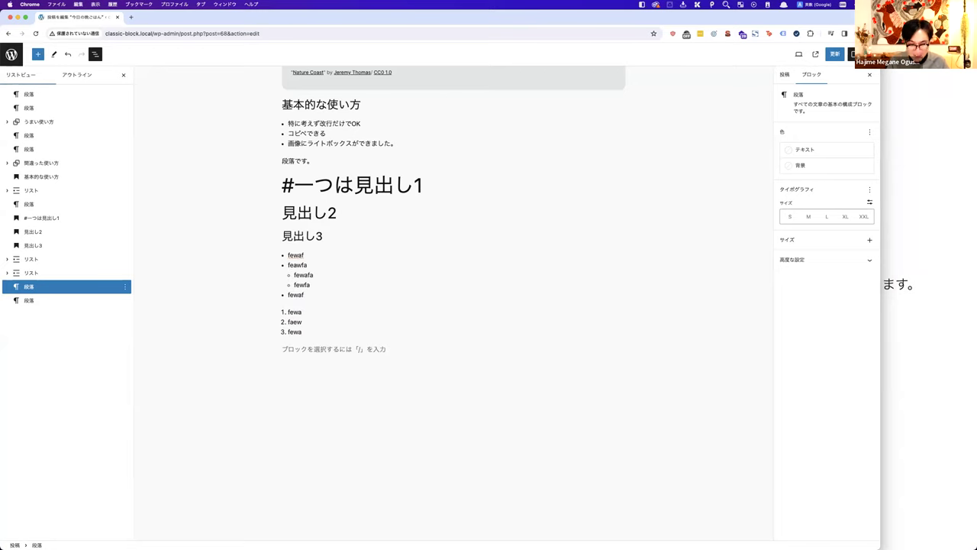
text(/)
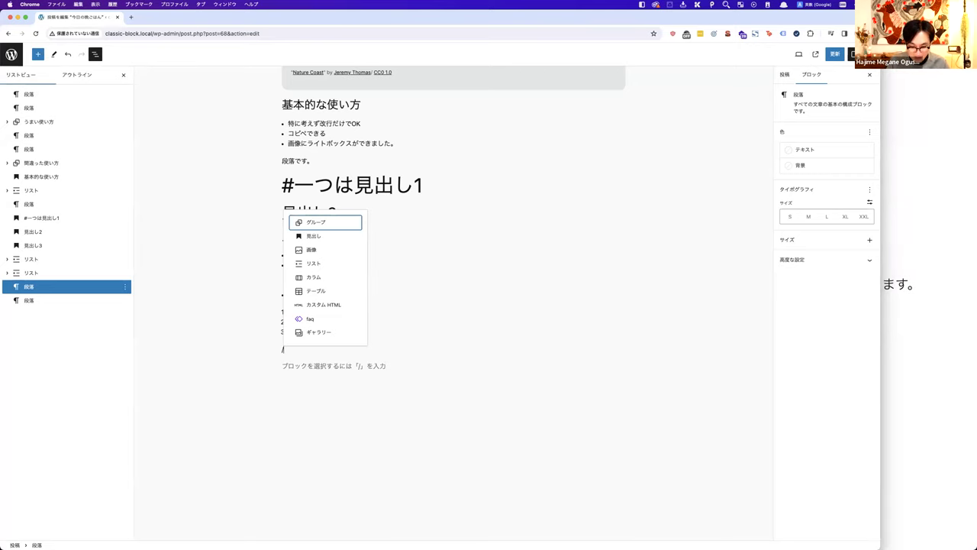
key(BackSpace)
Step: Insert a 画像 block below the numbered list from the slash-command suggestions and delete it again
text(/)
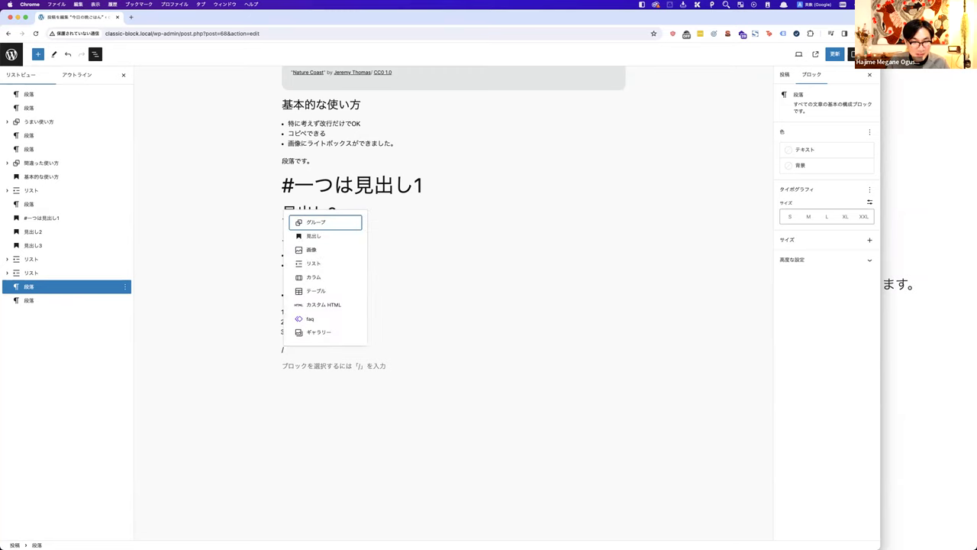
key(Down)
key(Down)
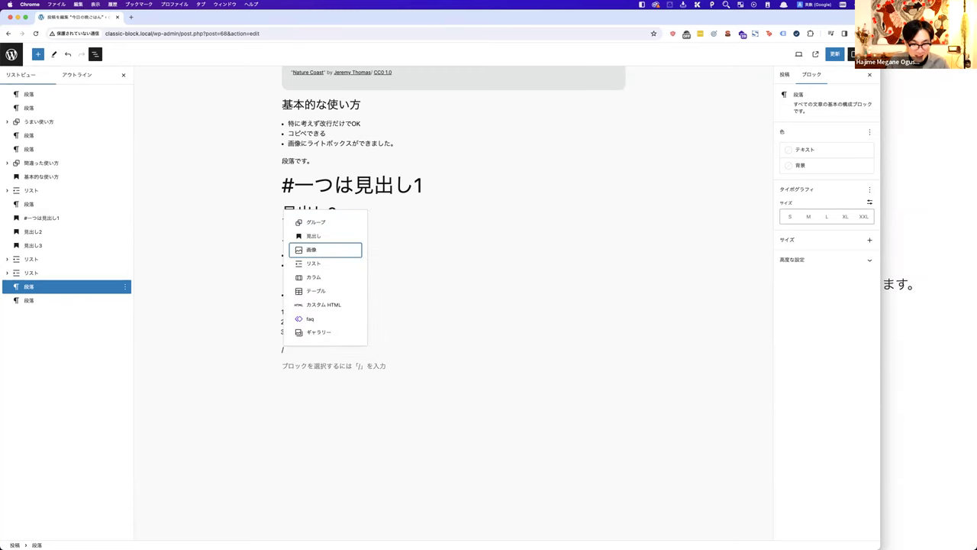
key(Return)
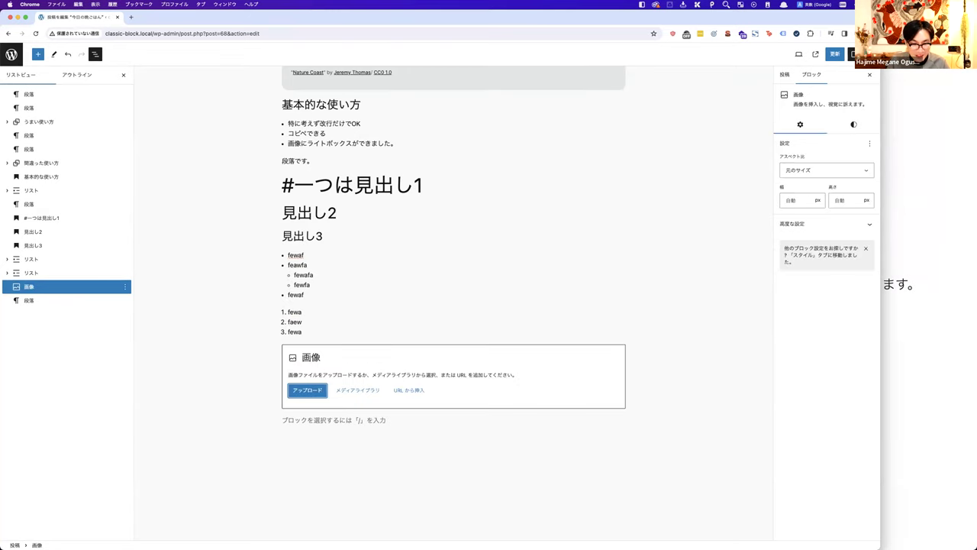
click(343, 362)
key(BackSpace)
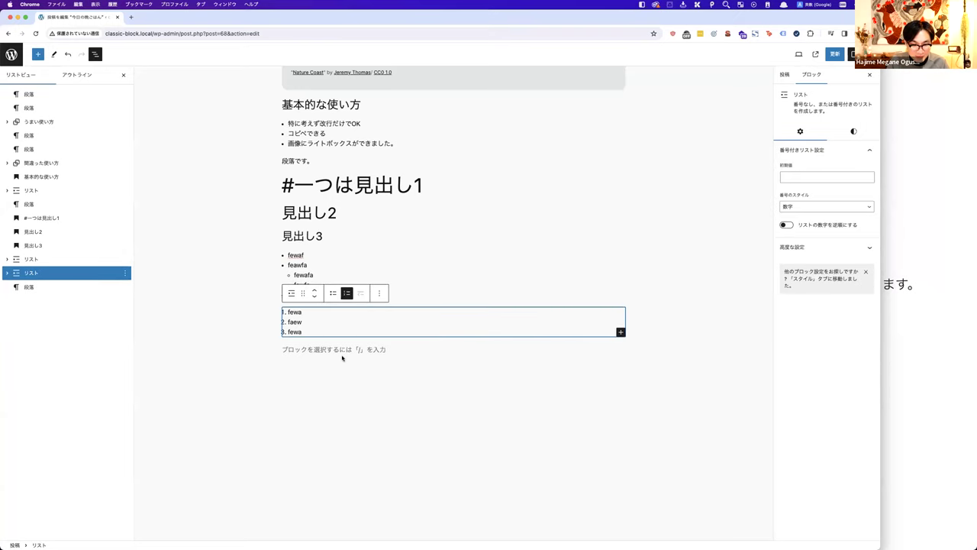
Step: Filter the slash-command block suggestions by img, tab and gr in the empty paragraph, clearing each search term
key(Down)
text(/img)
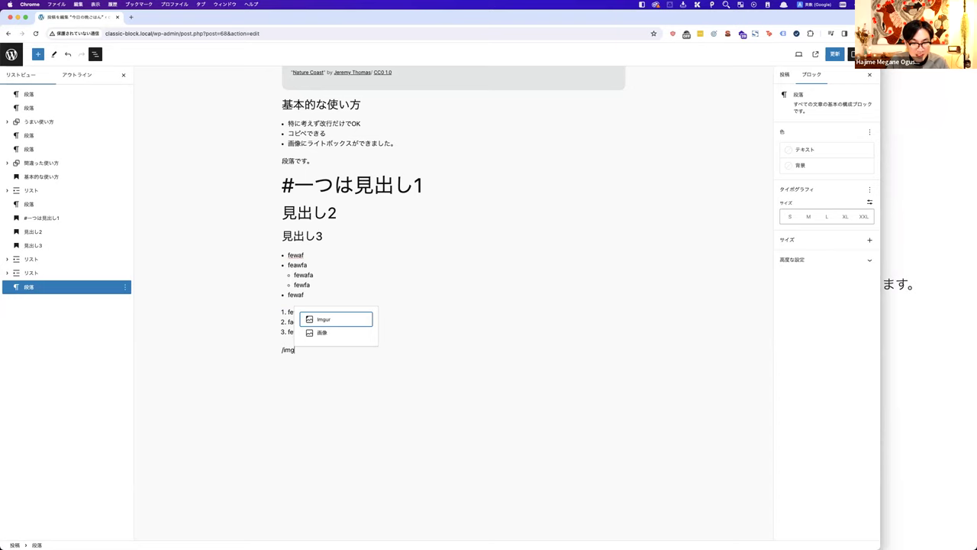
key(BackSpace)
key(BackSpace)
key(BackSpace)
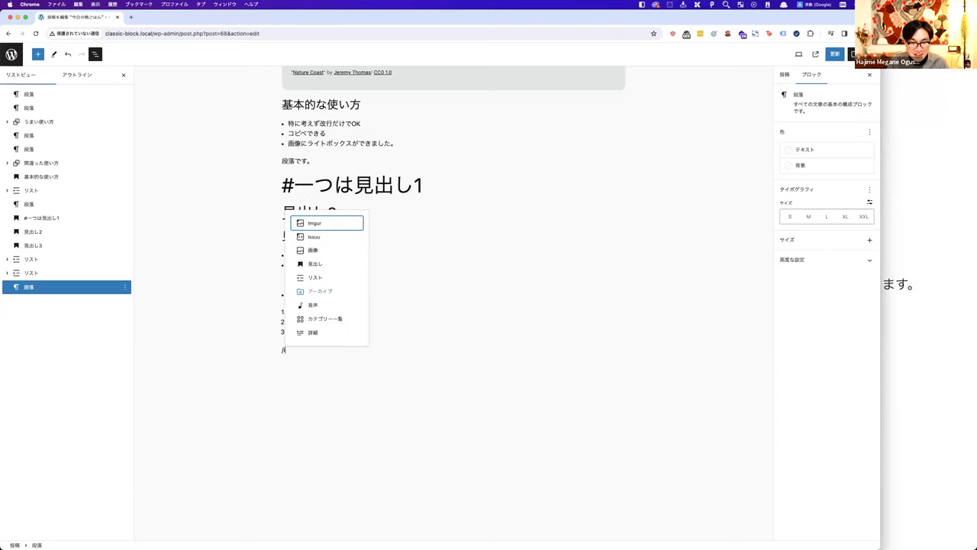
text(tab)
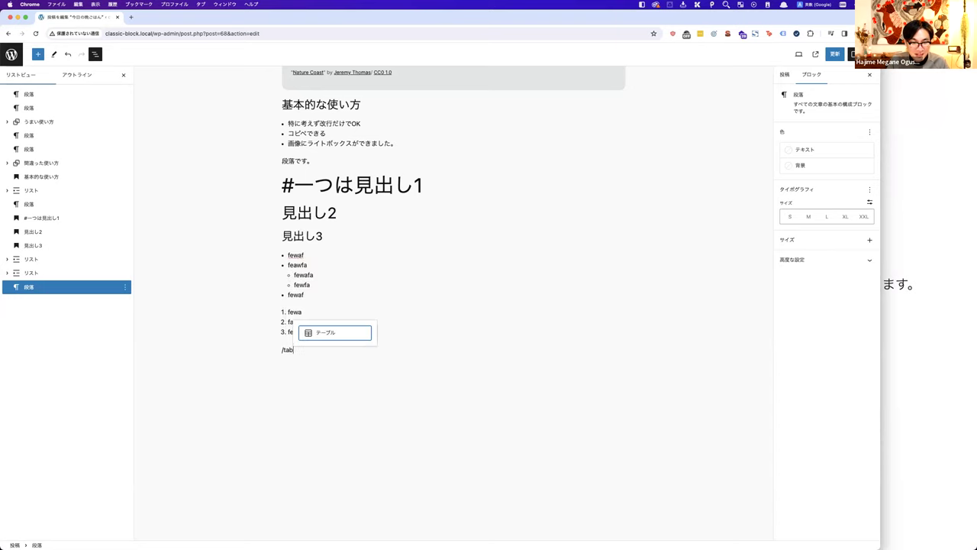
key(BackSpace)
key(BackSpace)
key(BackSpace)
text(gr)
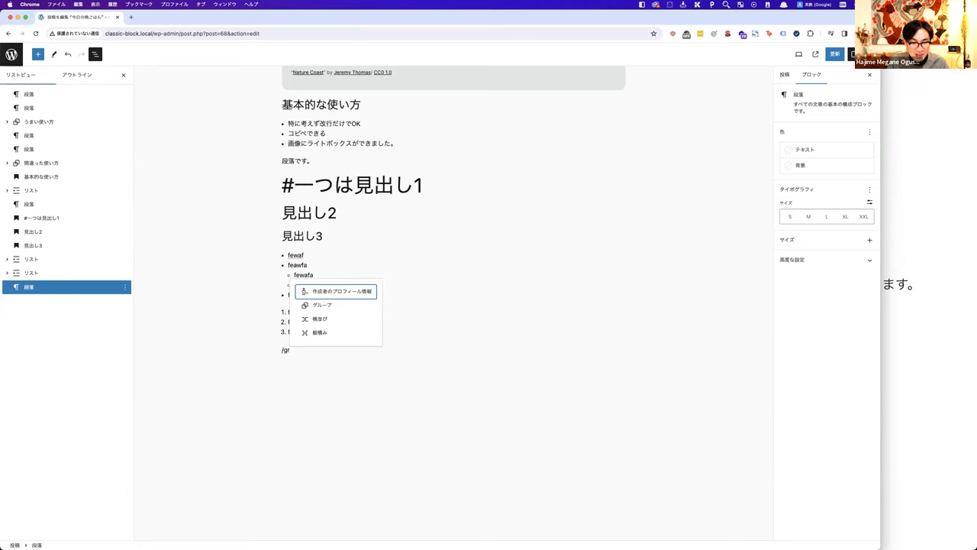
key(BackSpace)
key(BackSpace)
Step: Insert an image block by searching the slash command for 画像, and remove the block again
text(画像)
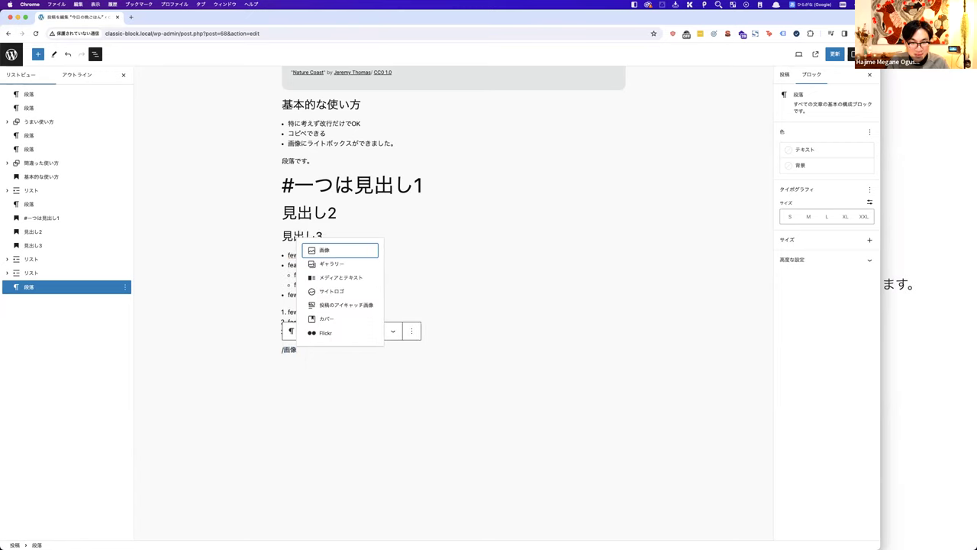
key(Return)
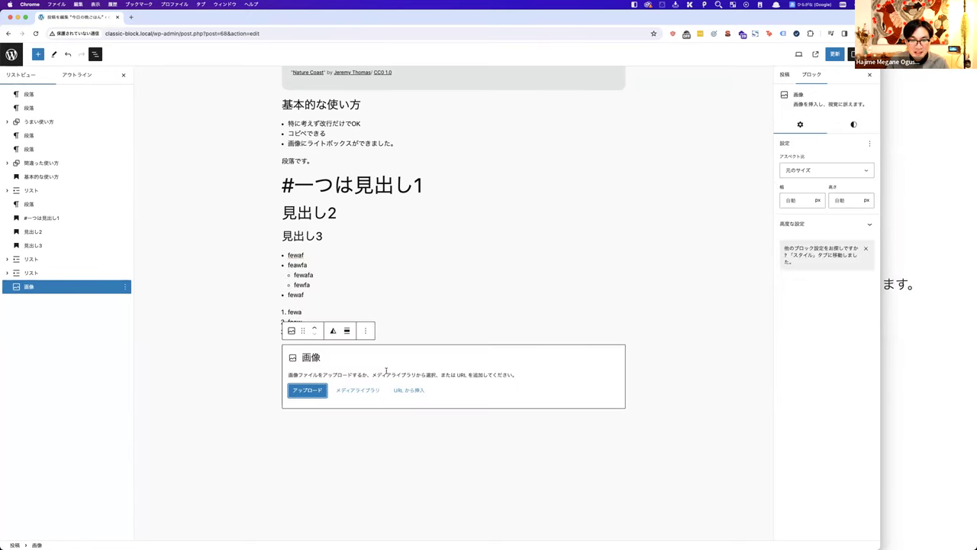
key(BackSpace)
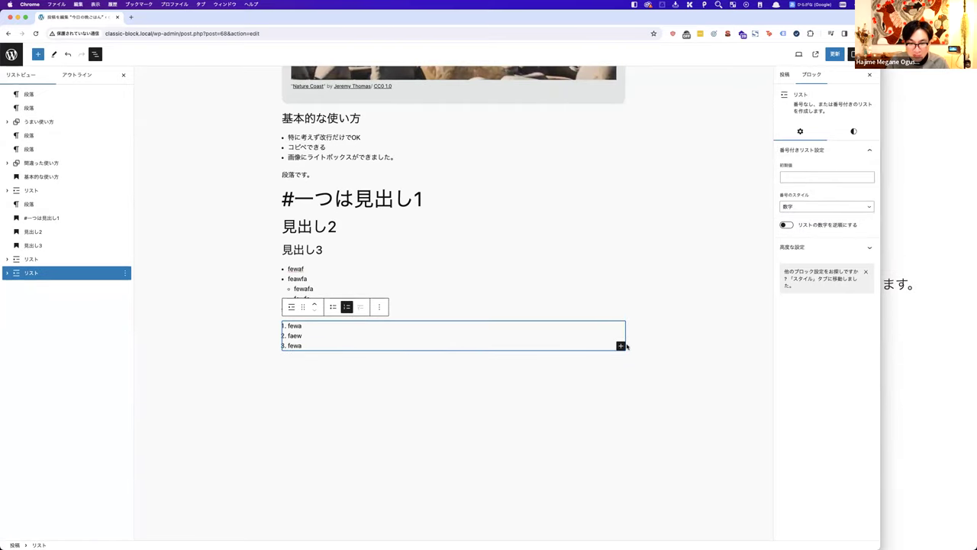
Step: Add a level-3 heading 味について below the numbered list using the Markdown shortcut
click(489, 370)
click(447, 364)
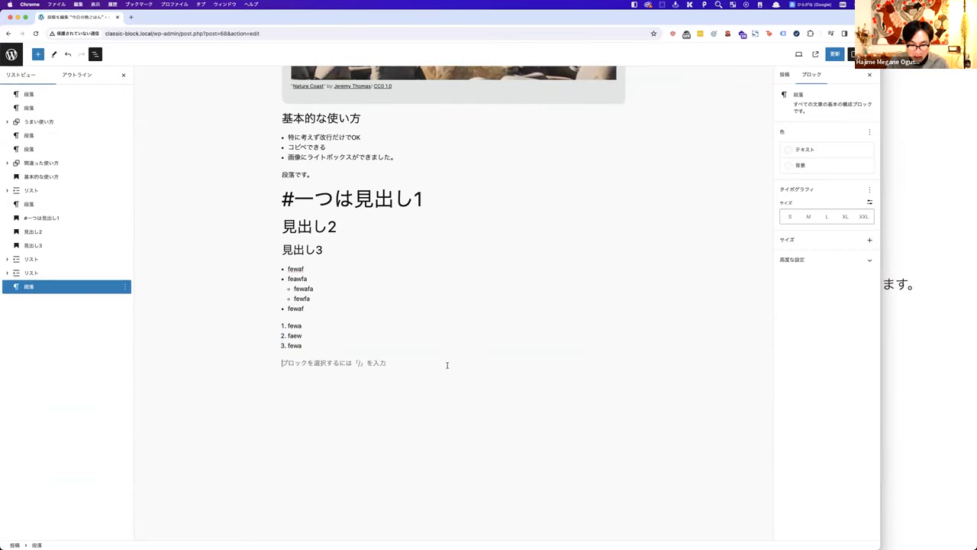
text(/)
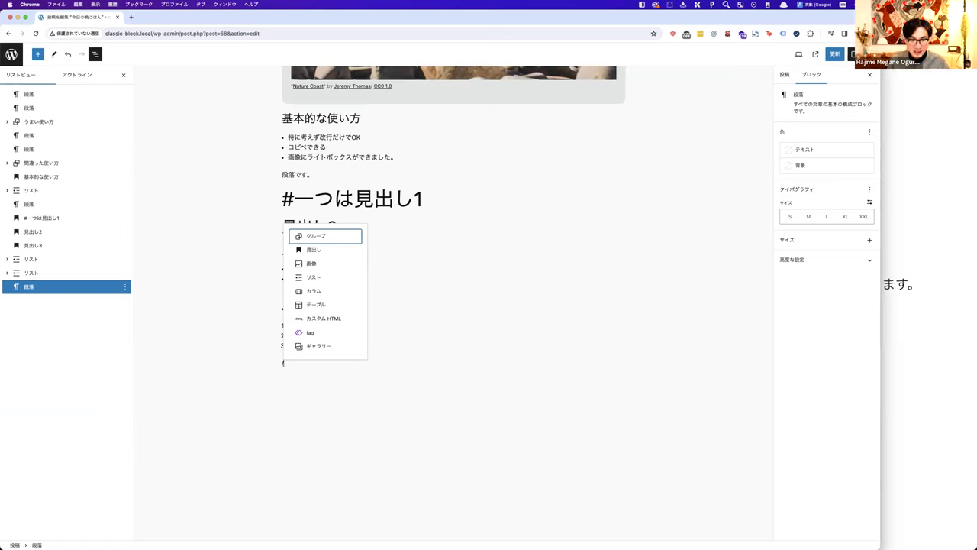
key(BackSpace)
text(#)
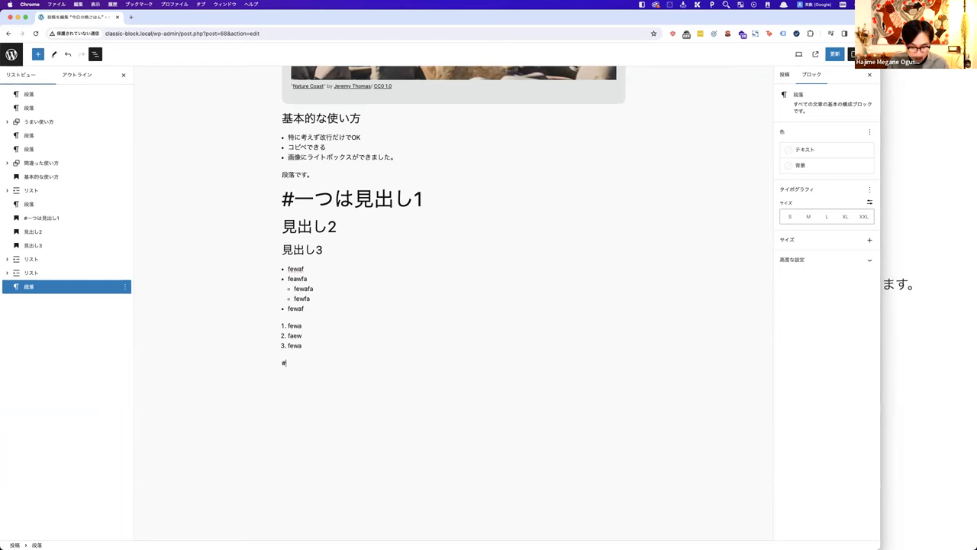
text(## 味について)
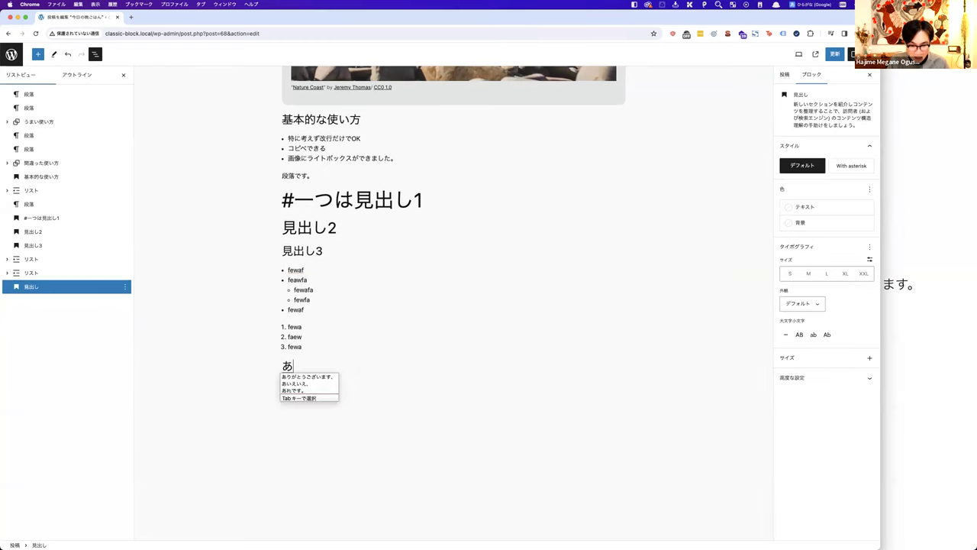
key(Return)
key(Return)
Step: Start a bulleted list under 味について with the Markdown shortcut and enter 塩がいい as the first item
text(- )
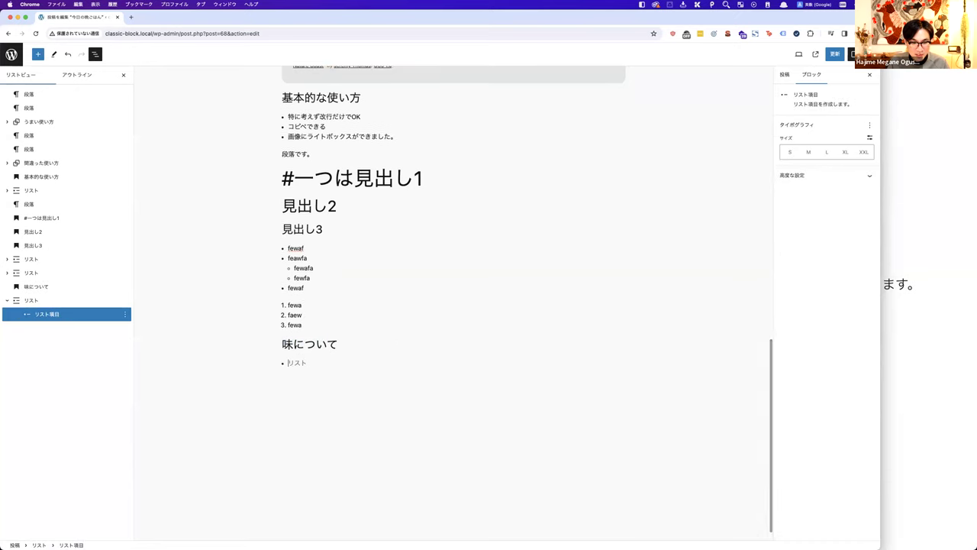
text(しろあい)
key(BackSpace)
key(BackSpace)
key(BackSpace)
key(BackSpace)
text(塩がいい)
key(Return)
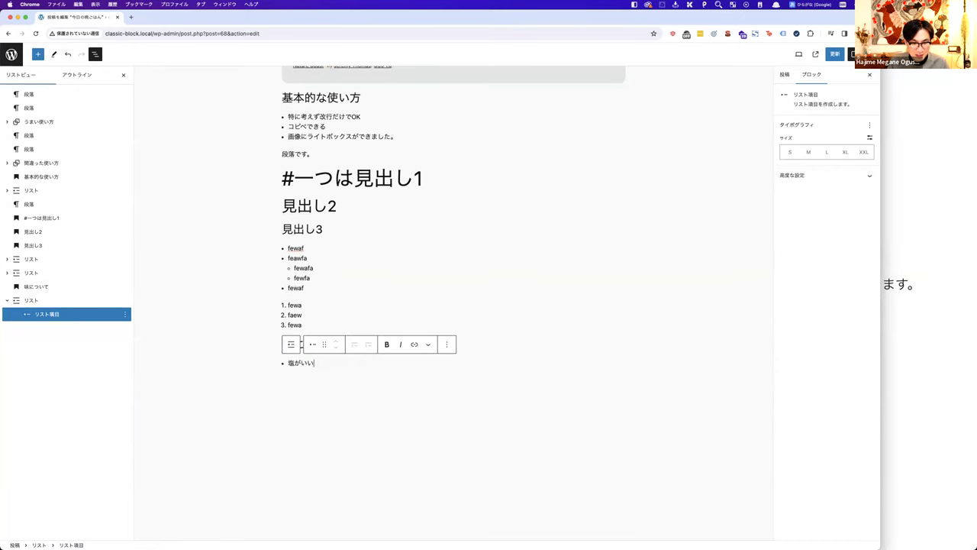
Step: Add いい肉だった as the second list item and end the bulleted list
key(Return)
text(いいん)
text(にく)
text(だった)
key(space)
key(Return)
key(Return)
key(Return)
Step: Add a level-2 heading 食べた感想 below the 味について list using the Markdown shortcut
text(##)
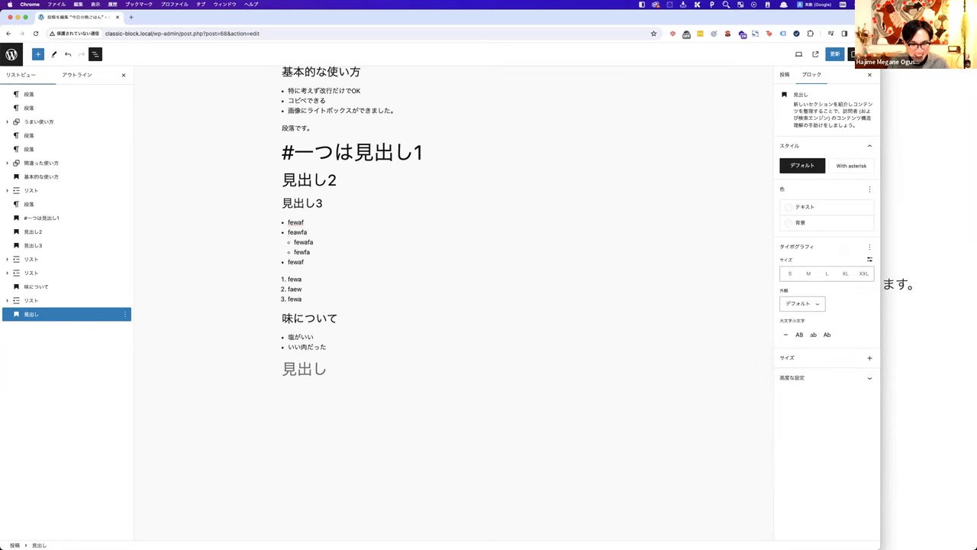
key(ctrl+space)
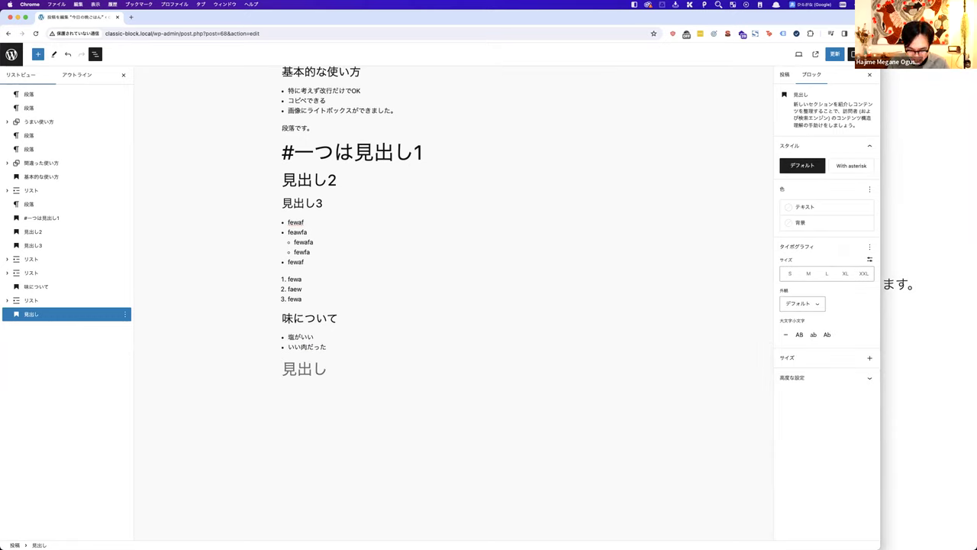
text(tabetakansou)
key(space)
key(Return)
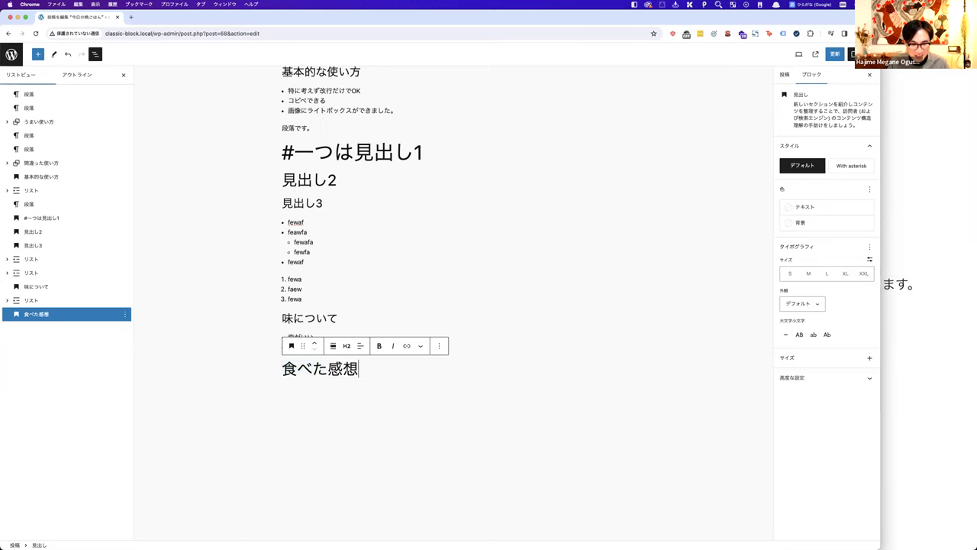
Step: Enter the paragraph いやー美味しかったです。 below the 食べた感想 heading
key(Return)
text(iya-oishikattadesu)
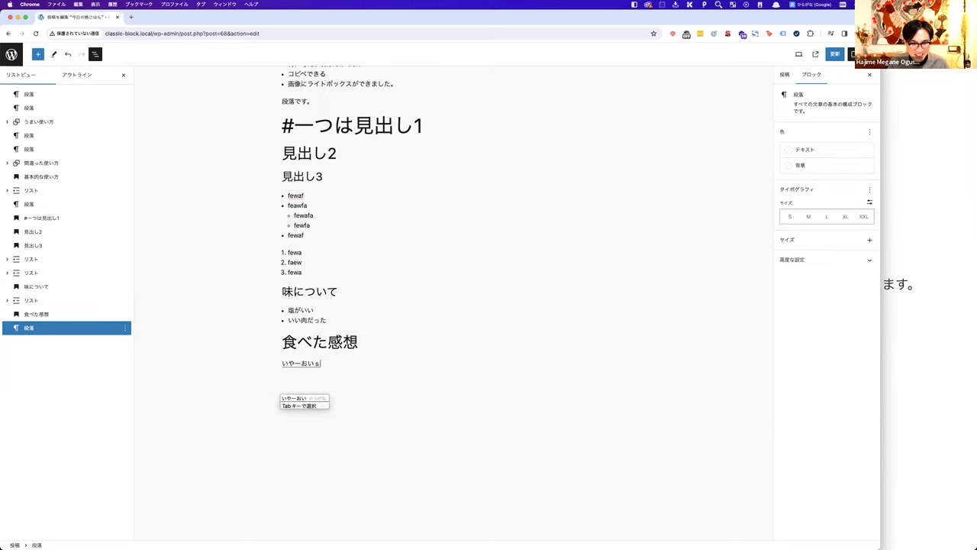
key(space)
text(.)
key(Return)
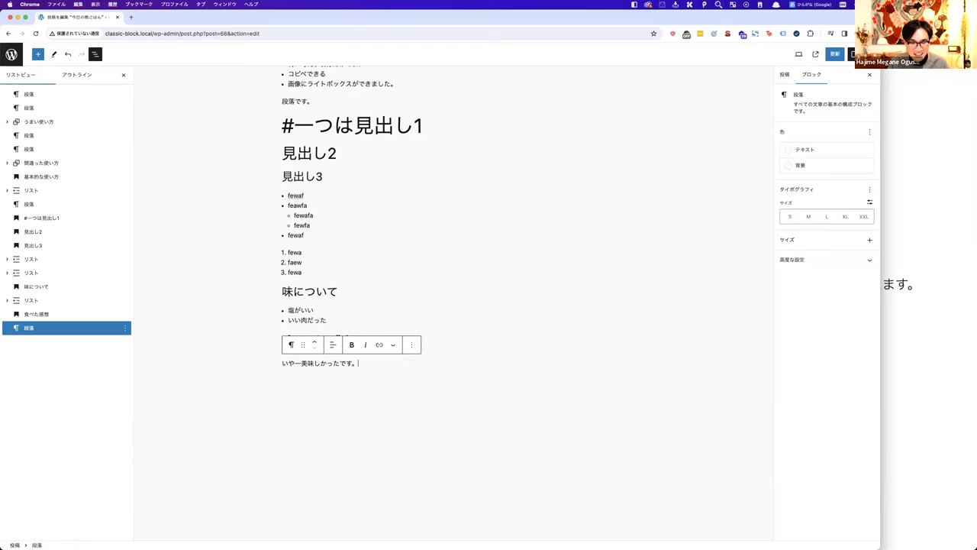
Step: Insert an image block (画像) after the paragraph with the slash command, and undo its insertion
key(Return)
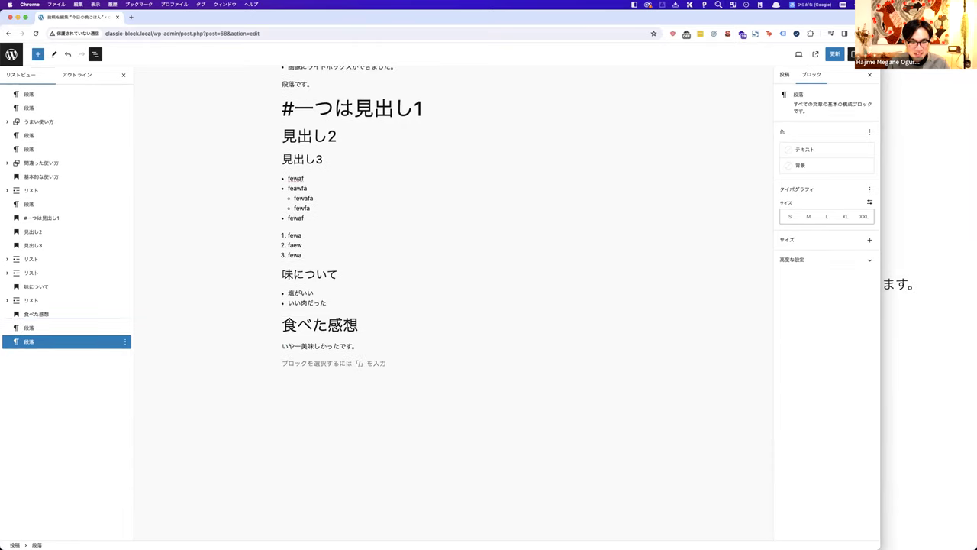
text(/)
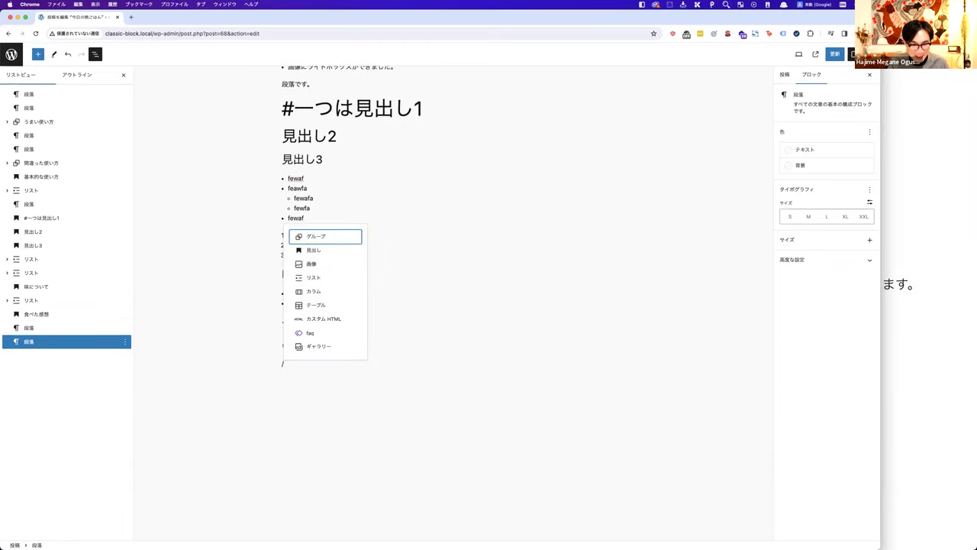
key(Down)
key(Down)
key(Return)
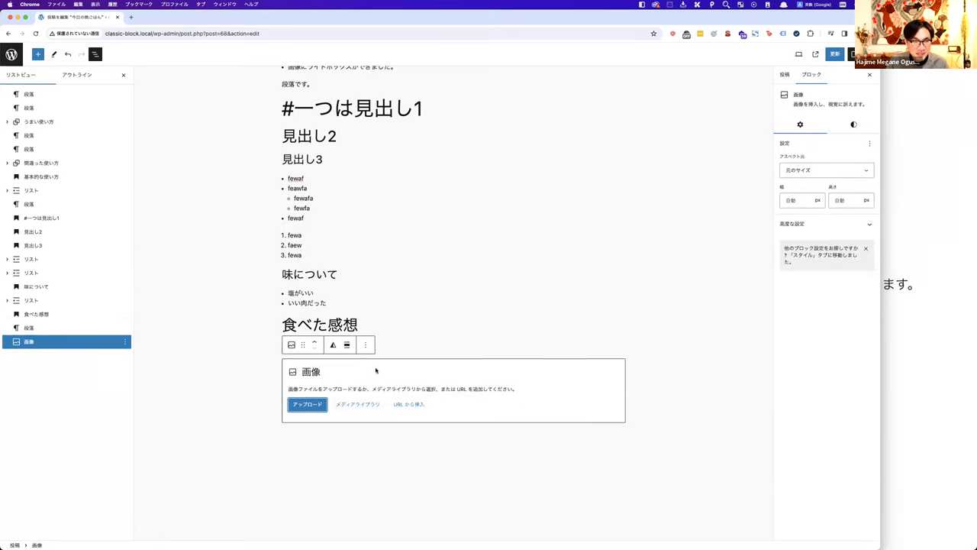
key(super+v)
key(super+z)
key(super+z)
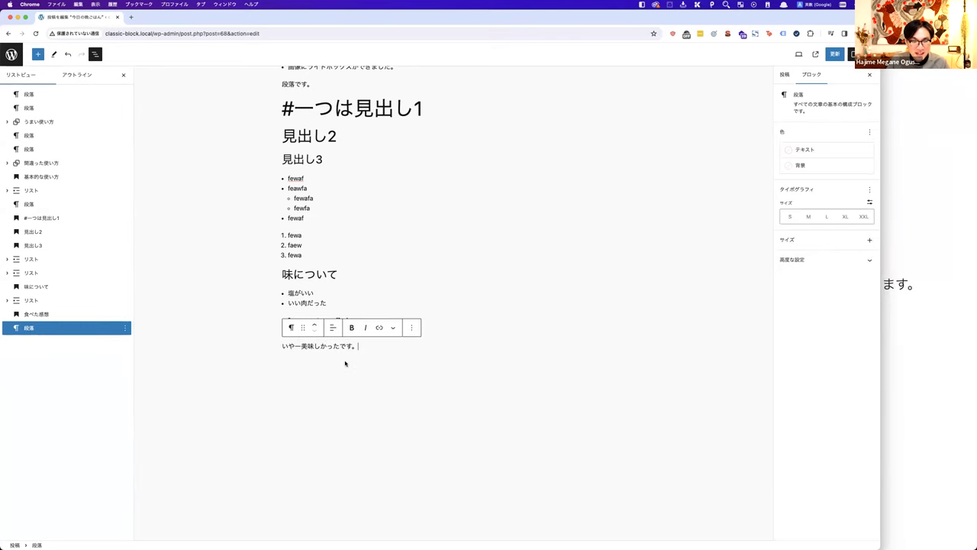
Step: Add an empty paragraph at the end of the post and check the ショートカットの利用 section of the Dropbox Paper notes
key(Return)
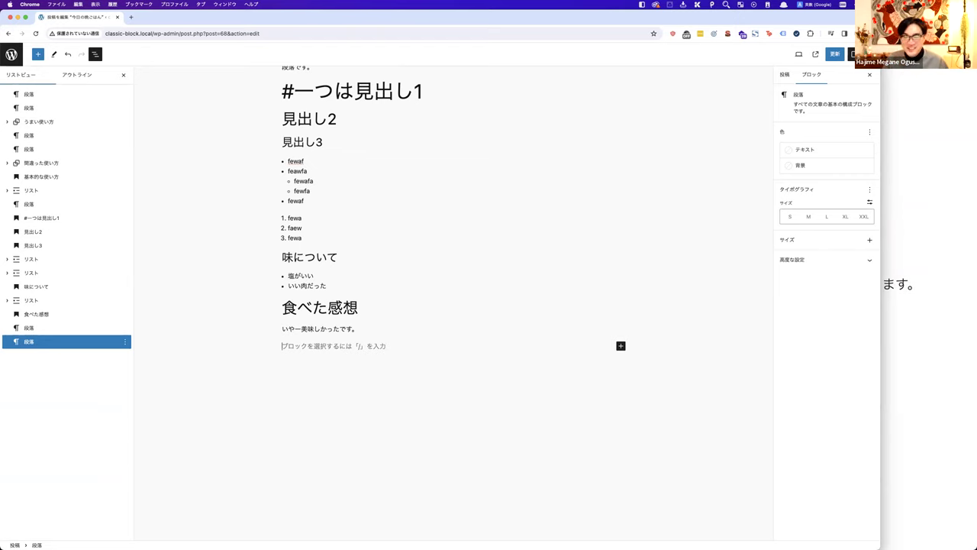
click(908, 343)
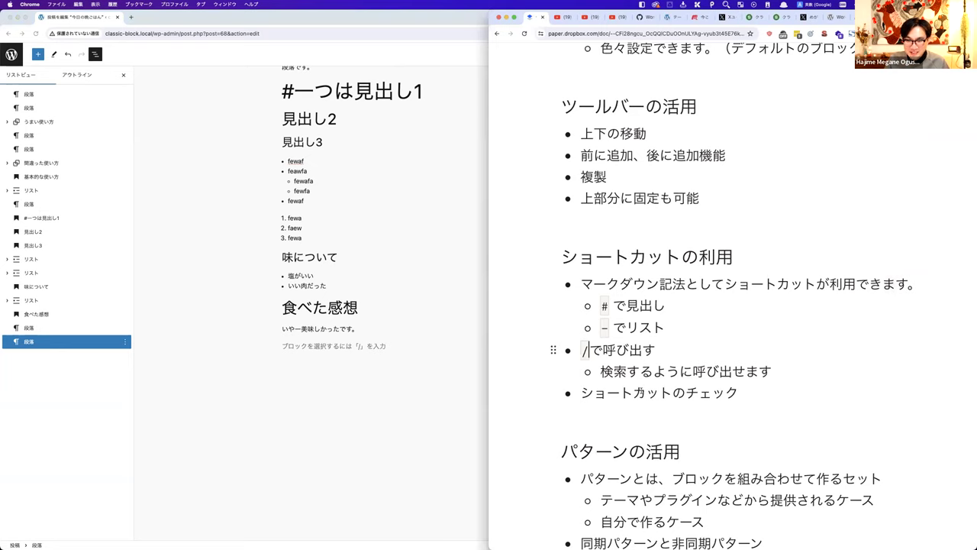
scroll(557, 359, down, 1)
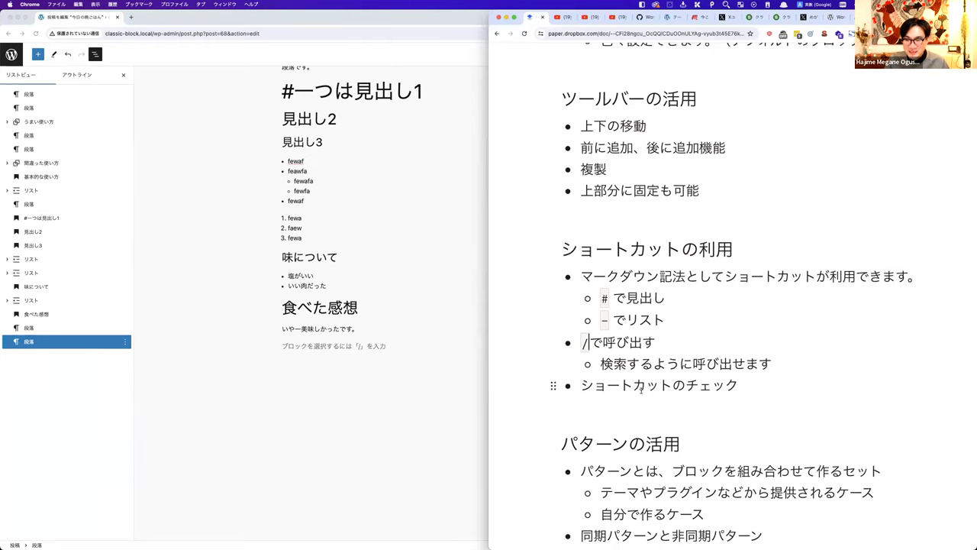
click(406, 354)
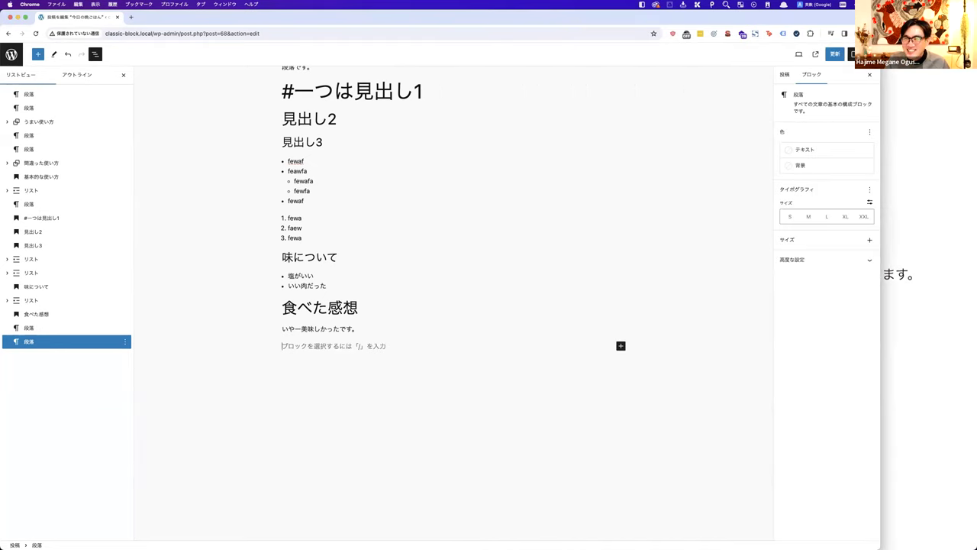
Step: Open the editor's keyboard shortcut list, review the block and text formatting shortcuts, and close it
click(853, 55)
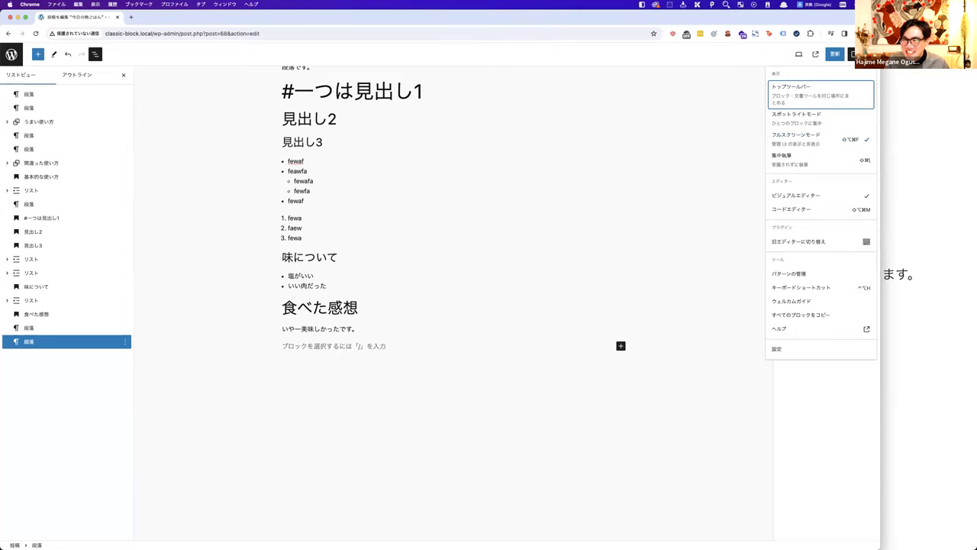
click(797, 287)
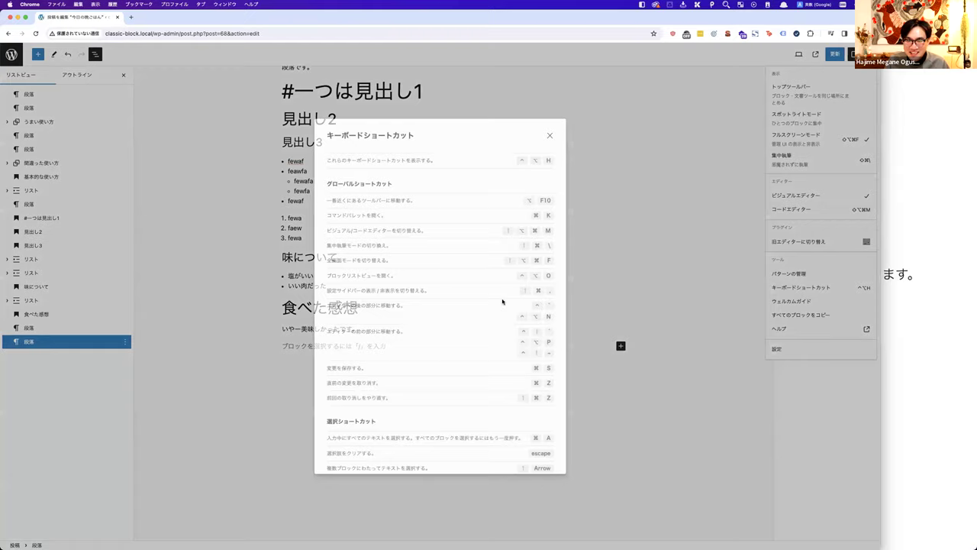
scroll(430, 333, down, 3)
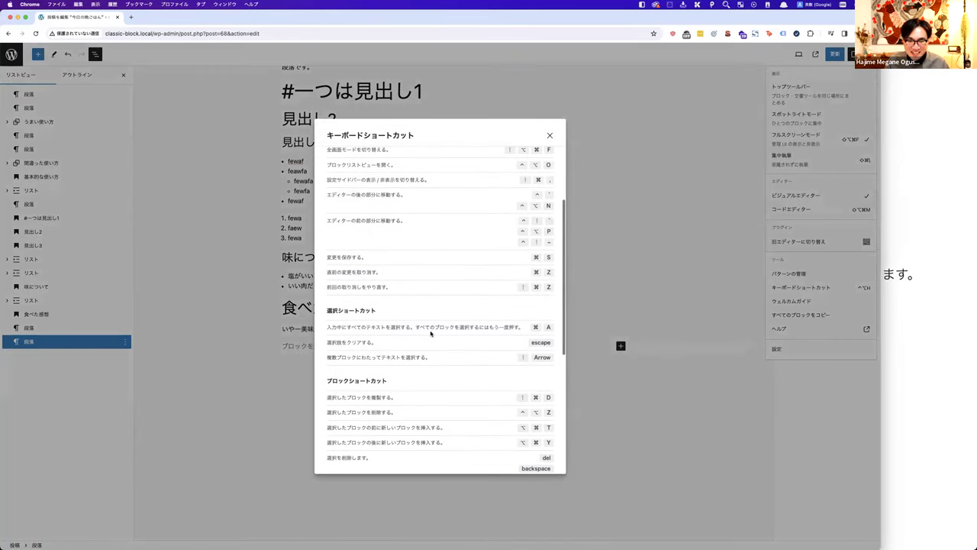
scroll(430, 333, down, 1)
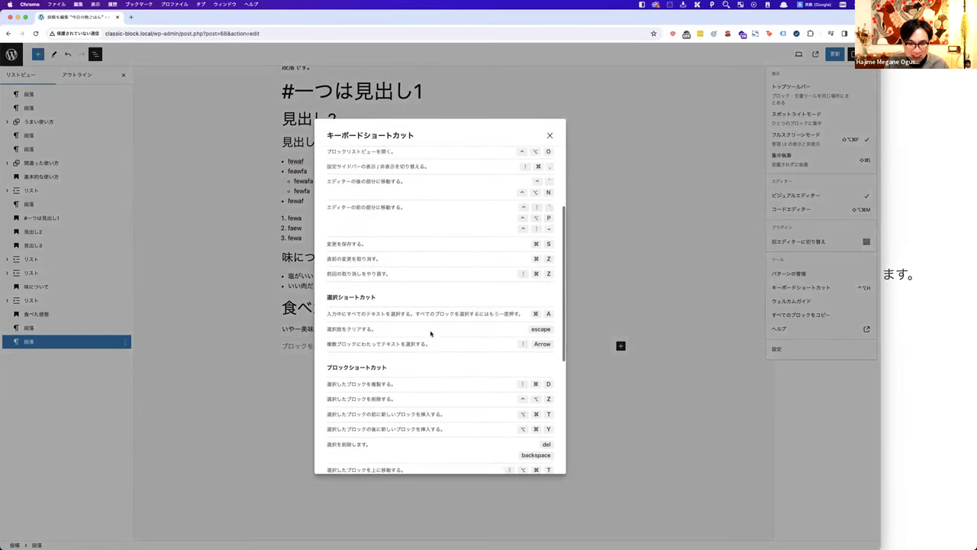
scroll(430, 332, down, 1)
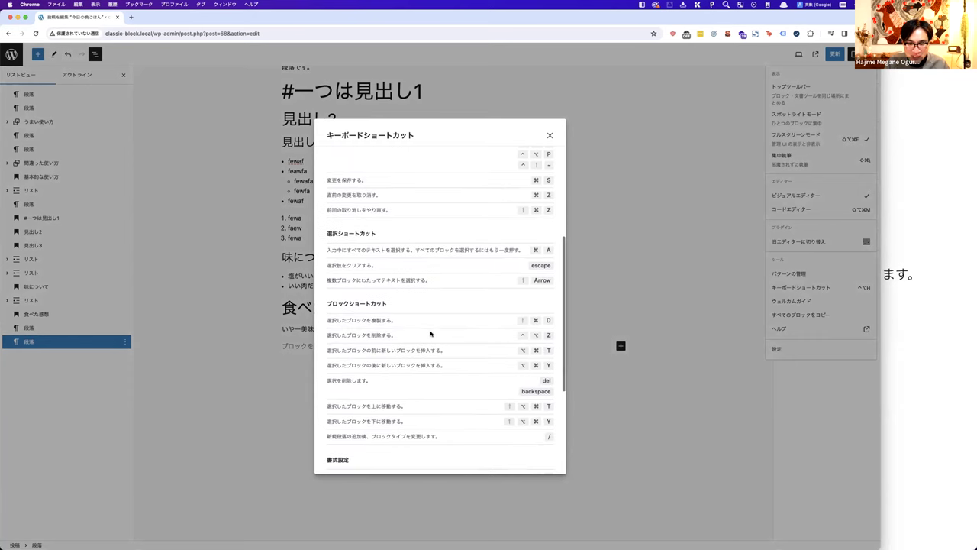
scroll(431, 333, down, 3)
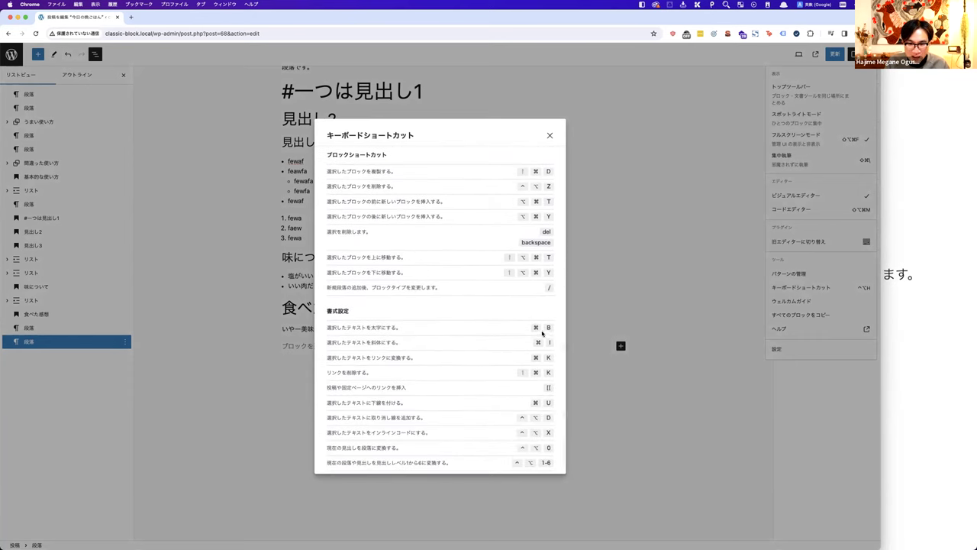
scroll(541, 332, up, 5)
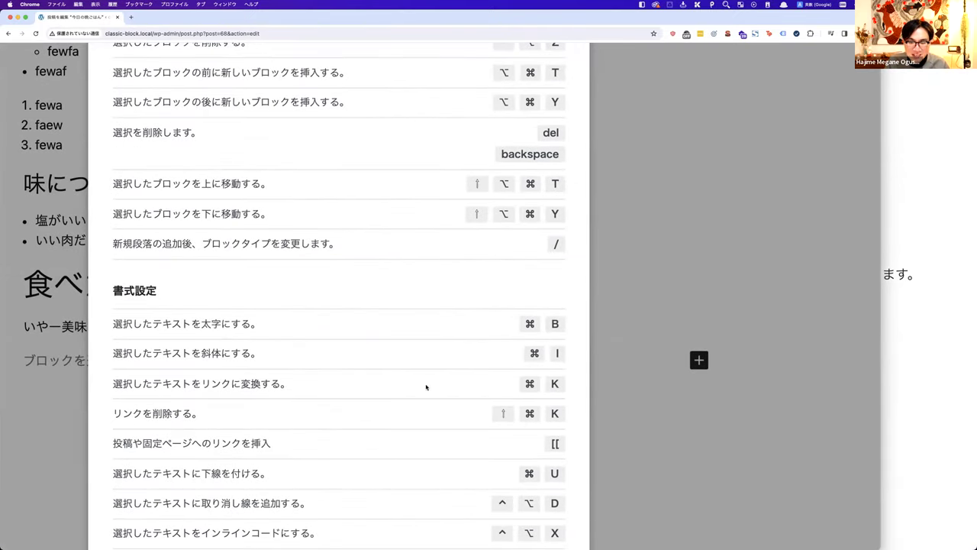
scroll(422, 393, down, 5)
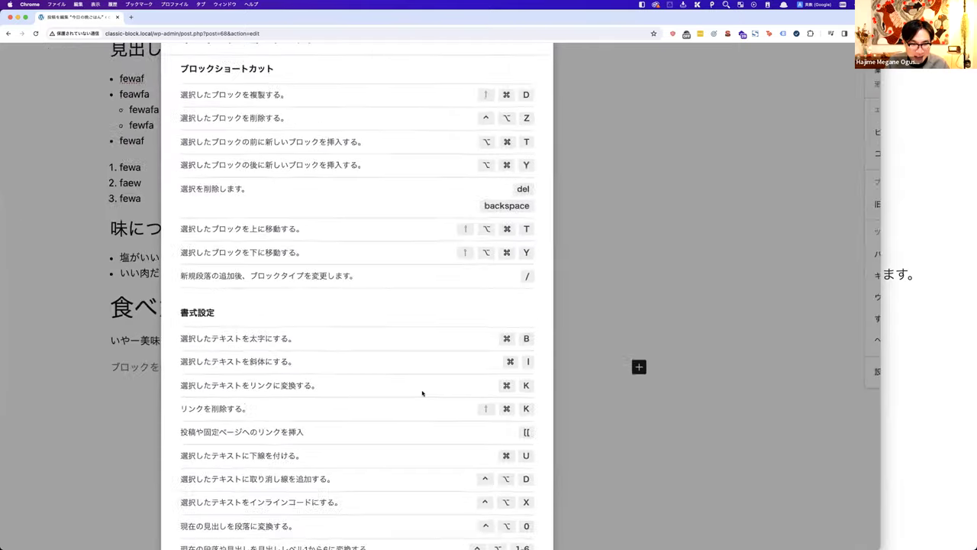
key(Escape)
Step: Try to turn the text しかったで in the last sentence into a link, cancel it, and return to the empty paragraph
click(190, 346)
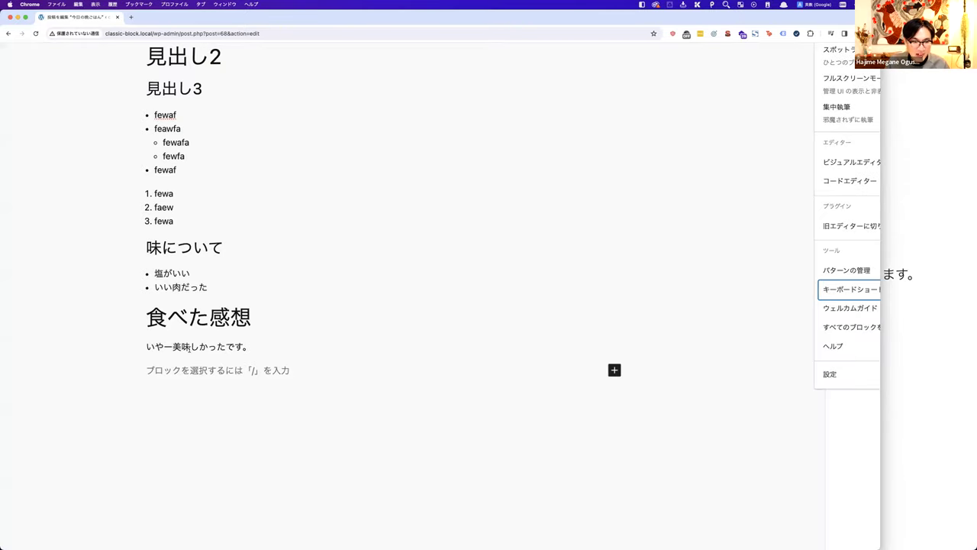
drag(190, 346, 234, 346)
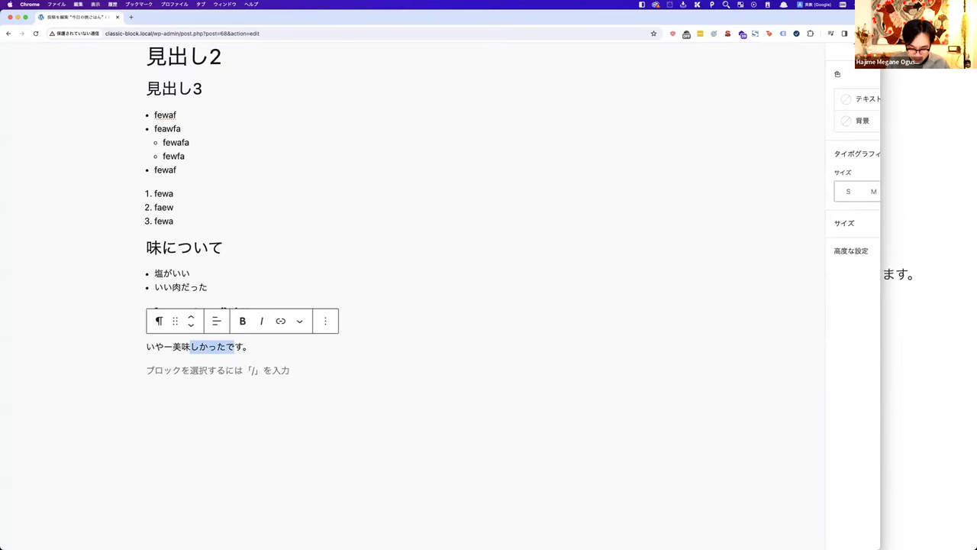
key(super+k)
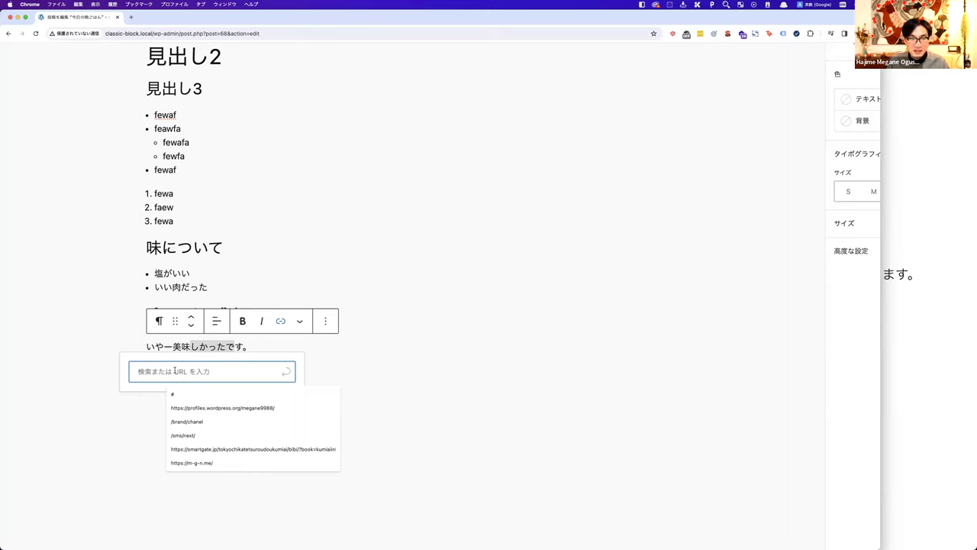
click(175, 347)
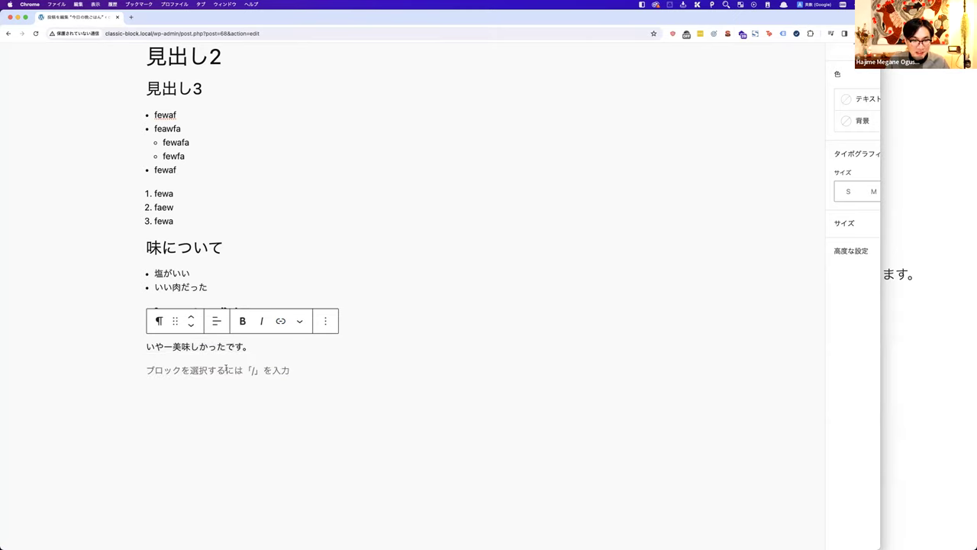
click(246, 280)
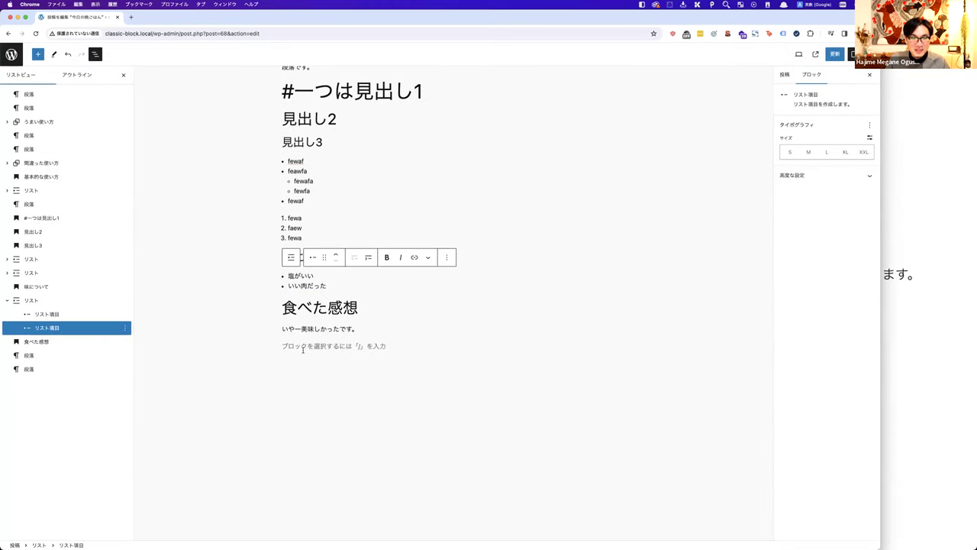
click(303, 347)
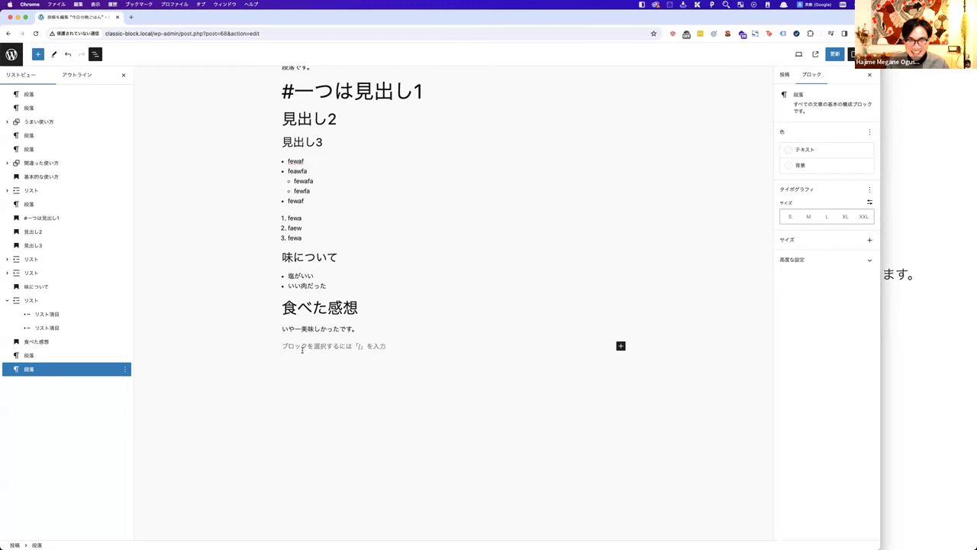
Step: Examine the パターンの活用 section of the Dropbox Paper notes and look back through the grouped sections of the WordPress post
click(930, 274)
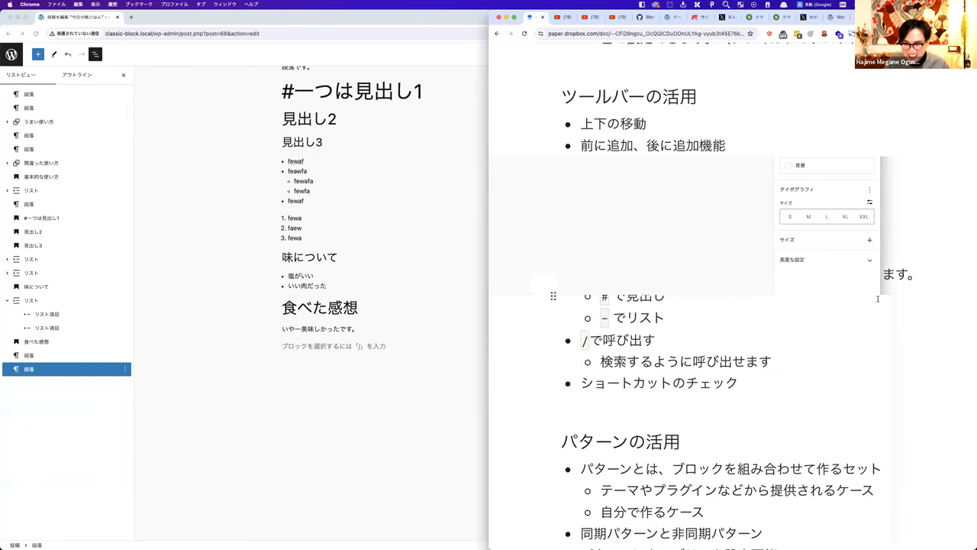
scroll(877, 298, down, 1)
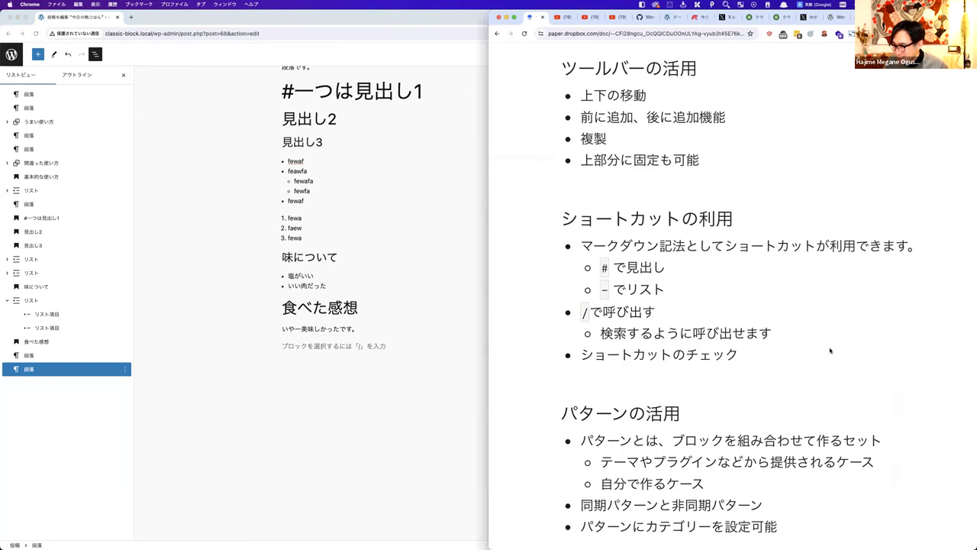
click(739, 313)
scroll(738, 316, down, 5)
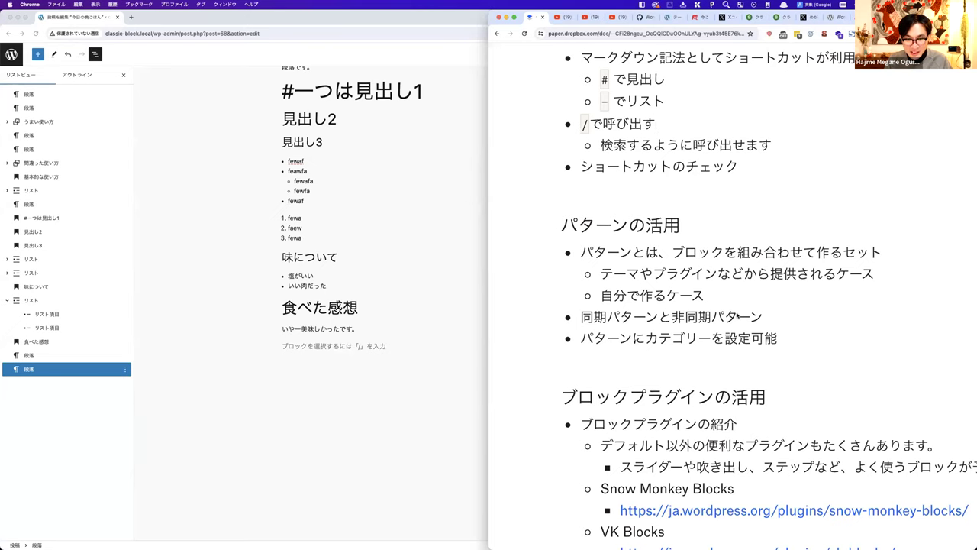
click(389, 354)
scroll(387, 332, up, 2)
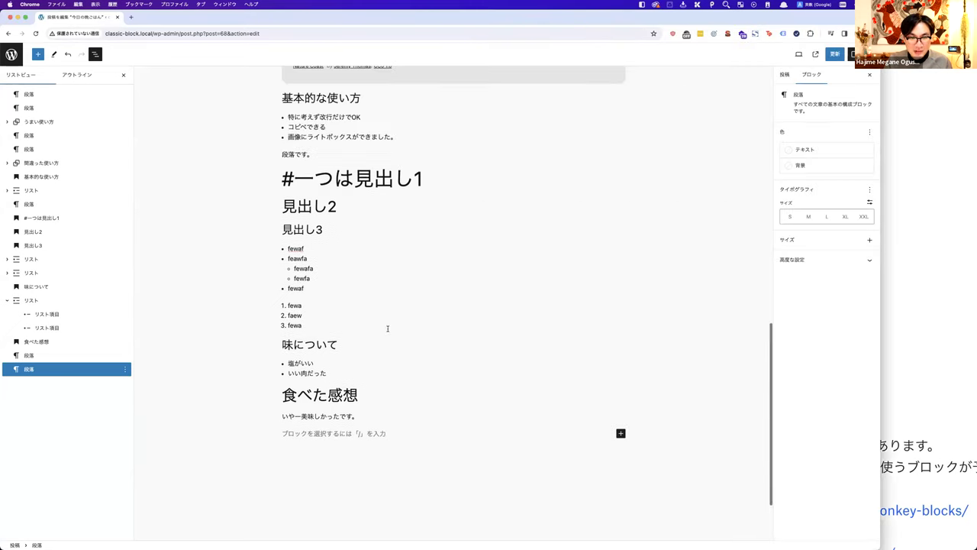
scroll(387, 328, up, 10)
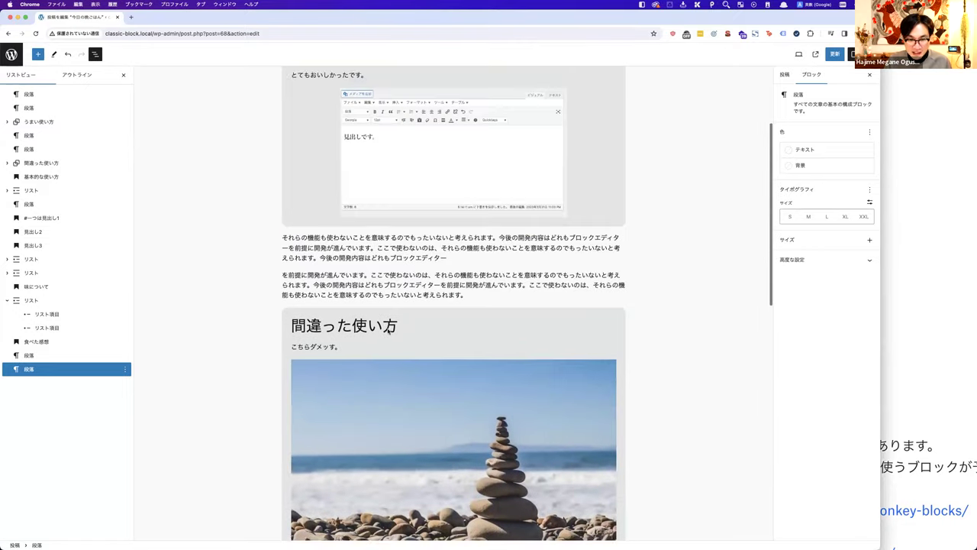
scroll(388, 328, down, 10)
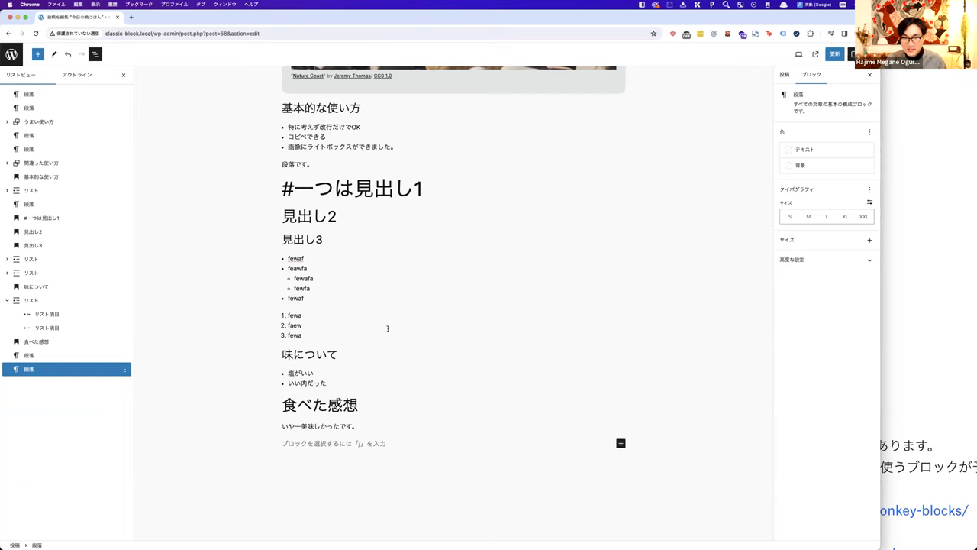
click(919, 275)
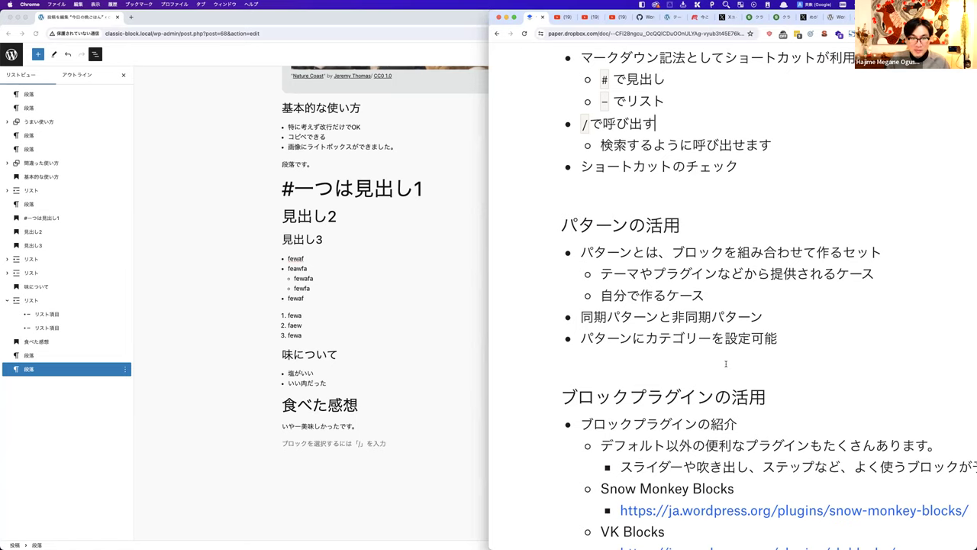
click(395, 367)
scroll(395, 369, up, 5)
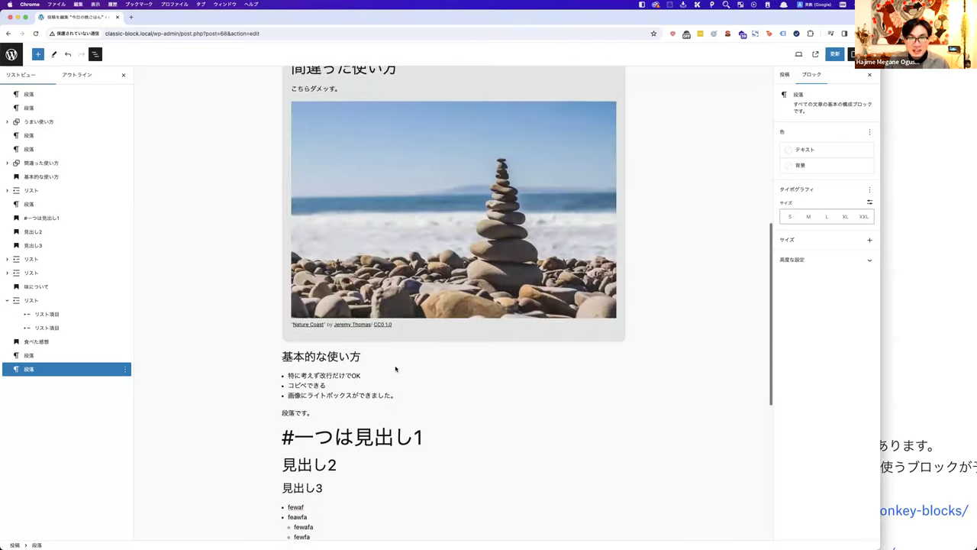
Step: Expand the 間違った使い方 group in the block list and examine the blocks nested inside it
scroll(412, 290, up, 2)
click(424, 145)
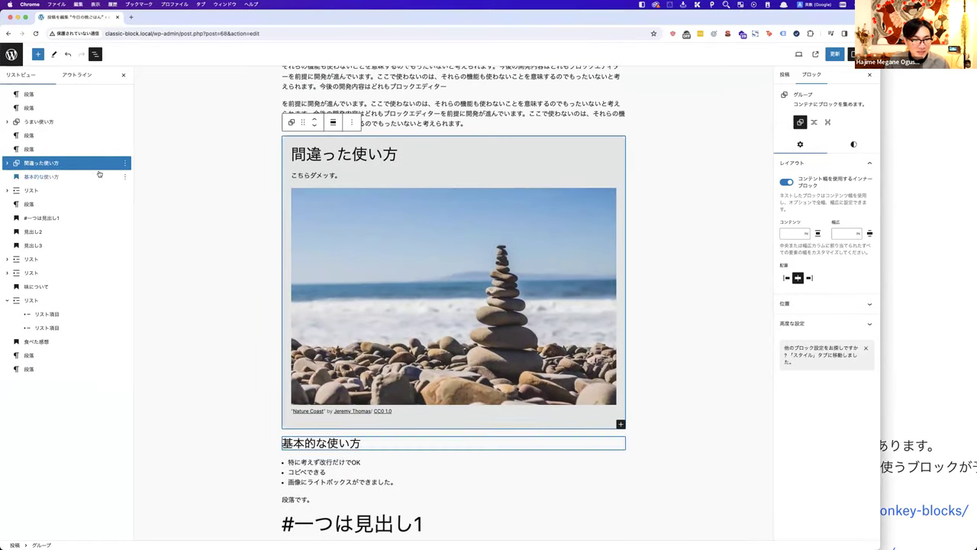
click(6, 163)
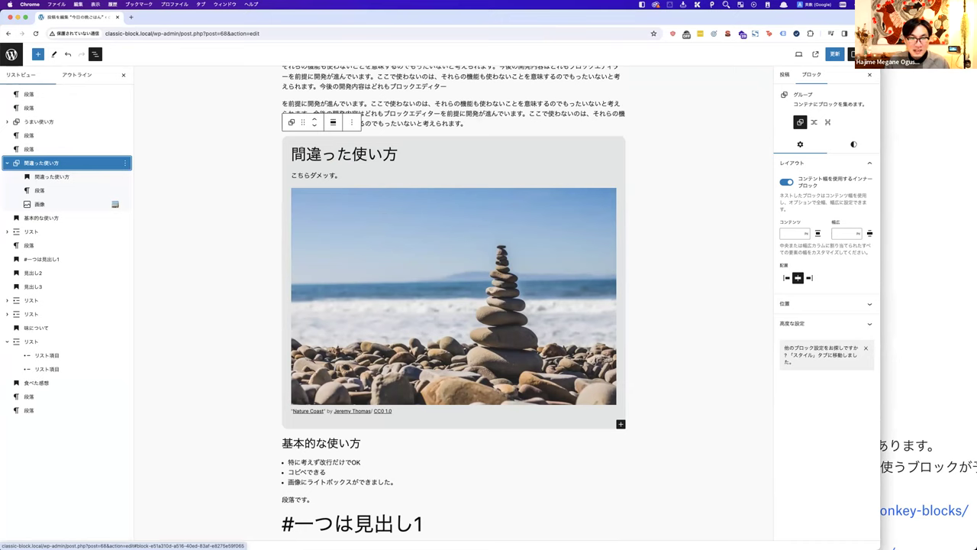
key(Down)
key(Down)
key(Down)
click(78, 168)
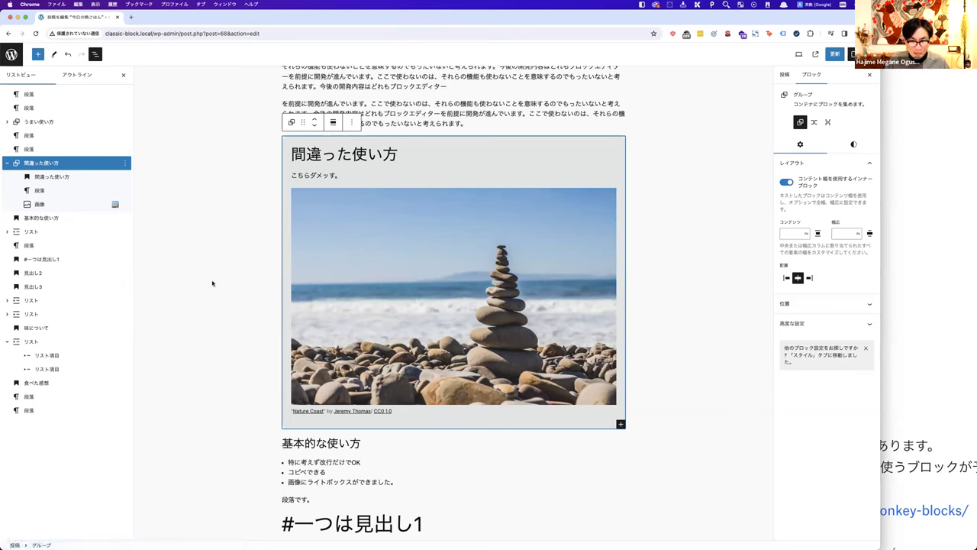
Step: Switch to the Dropbox Paper notes and read the sections on block plugins and on migrating from the classic editor
click(897, 324)
scroll(752, 376, down, 10)
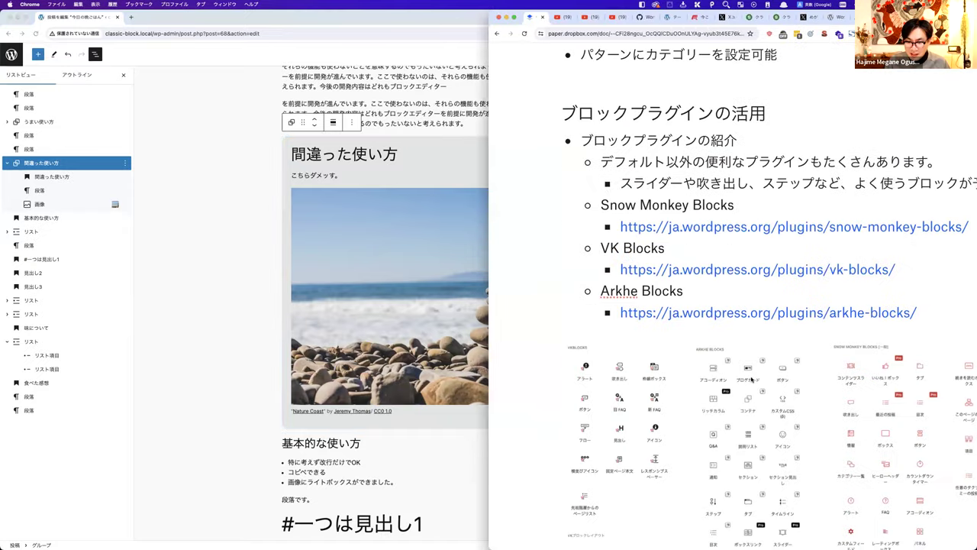
scroll(752, 376, down, 10)
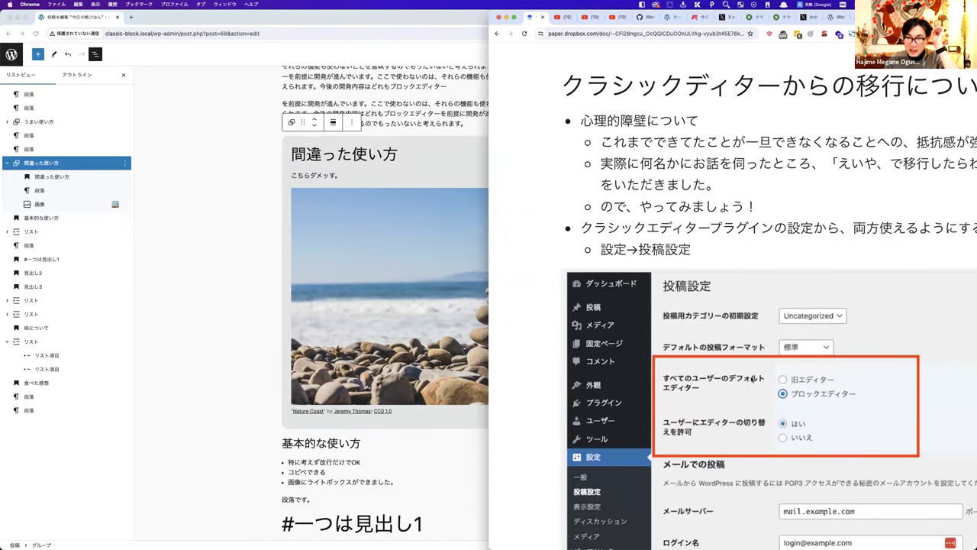
click(443, 496)
scroll(442, 496, down, 10)
scroll(442, 496, down, 1)
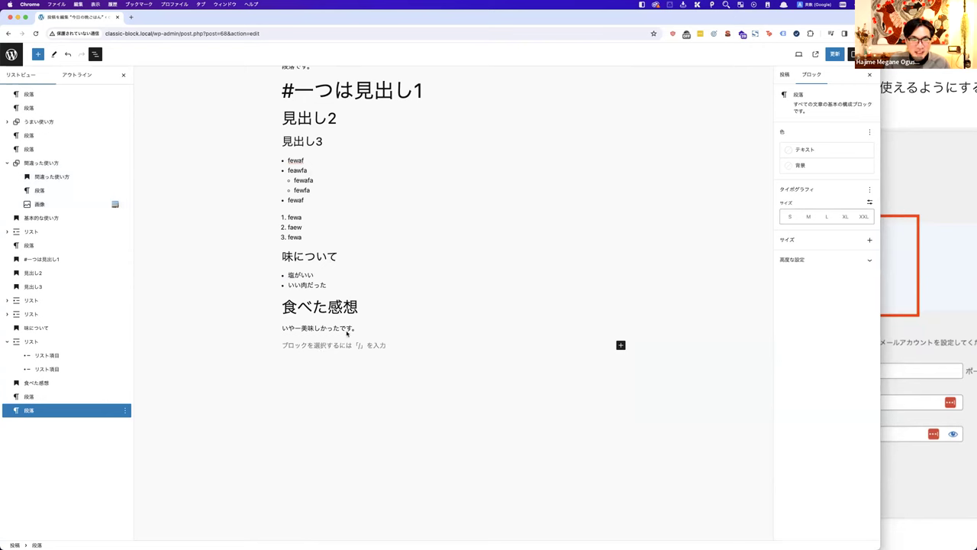
click(898, 191)
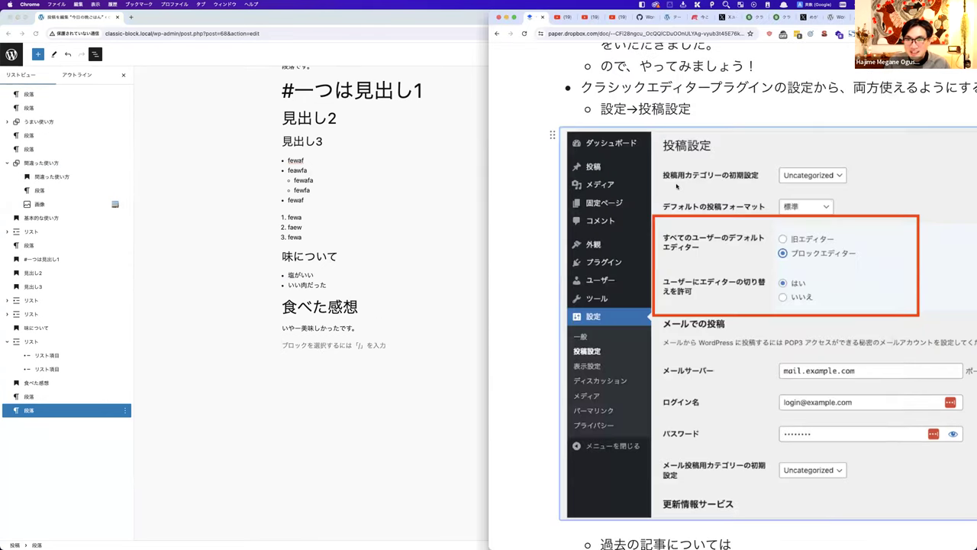
scroll(684, 181, up, 4)
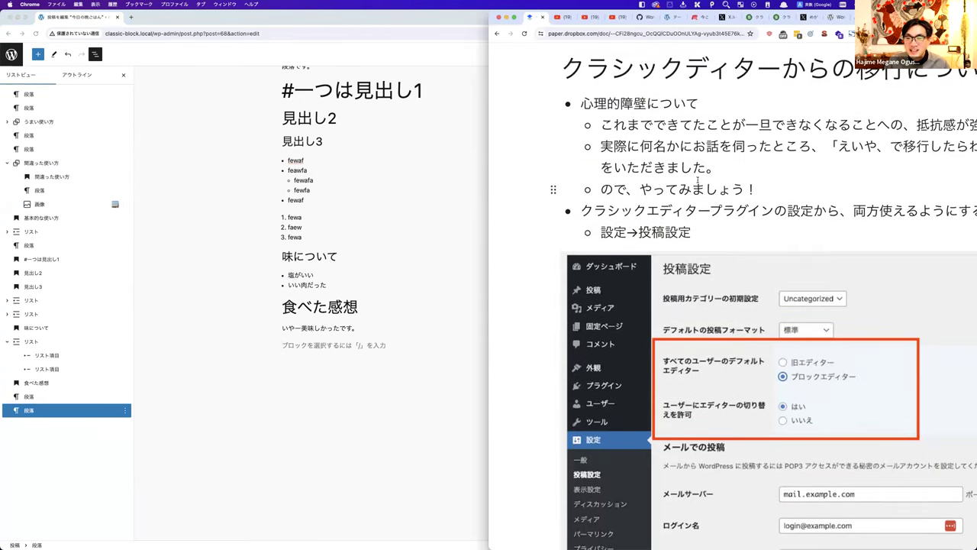
scroll(697, 181, down, 10)
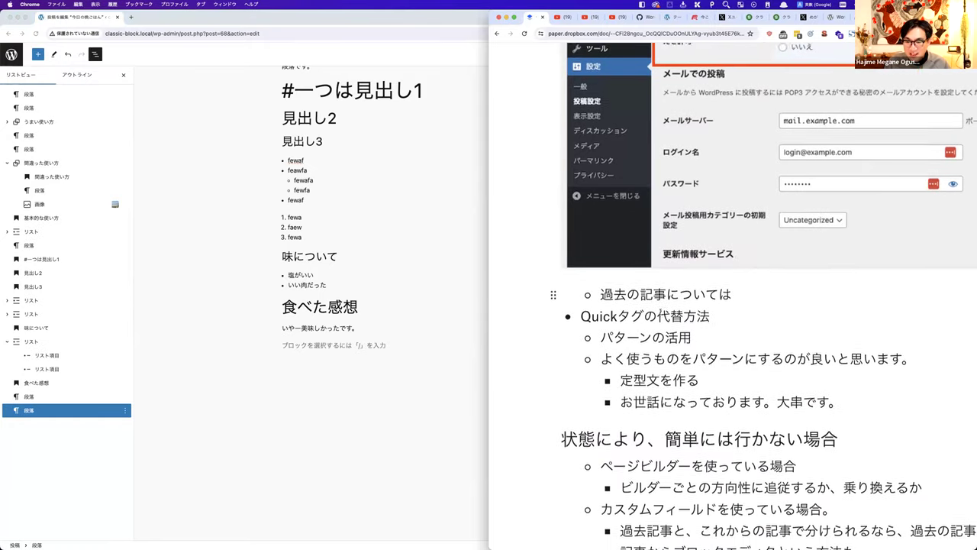
Step: Copy the greeting sentence listed under 定型文を作る in the Quickタグの代替方法 notes
scroll(662, 328, down, 2)
drag(621, 364, 838, 373)
key(super+c)
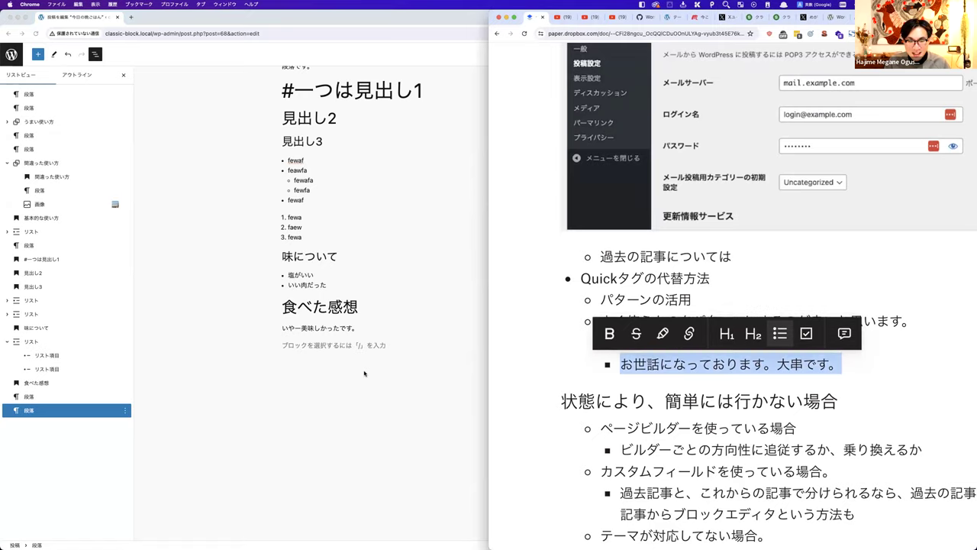
Step: Switch back to the WordPress post and add a level 1 heading 今日もハンバーグ！ at its end using the Markdown shortcut
click(337, 357)
key(Return)
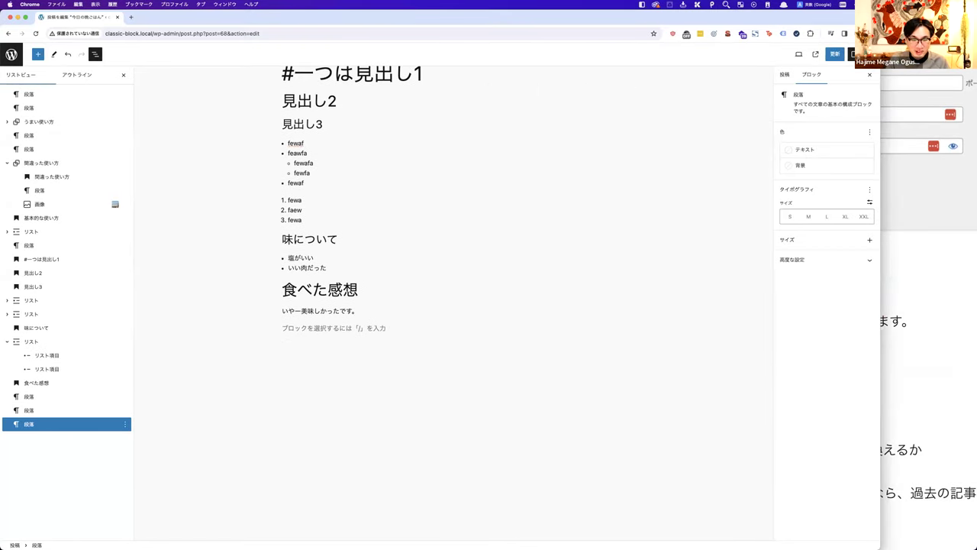
text(# )
text(こ)
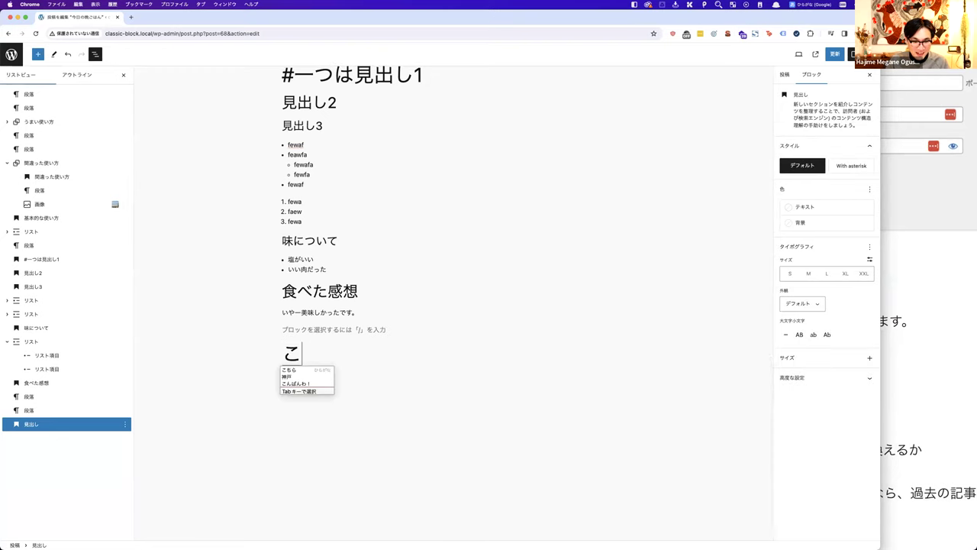
key(BackSpace)
text(ky9ou)
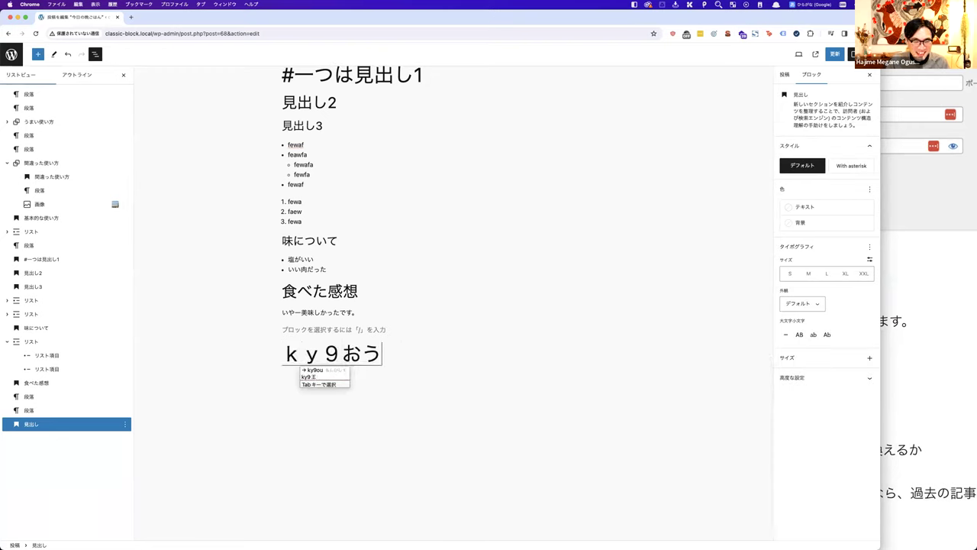
key(BackSpace)
key(BackSpace)
key(BackSpace)
text(oumohannnba-)
key(BackSpace)
key(BackSpace)
key(BackSpace)
text(ba-gu)
key(space)
key(Return)
text(!)
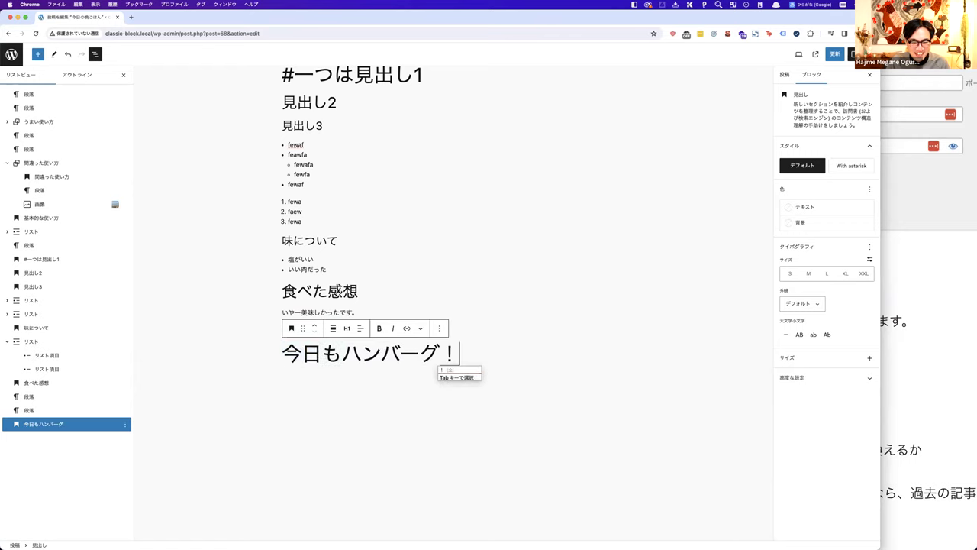
Step: Paste the copied greeting sentence as a new paragraph below the 今日もハンバーグ！ heading
key(Return)
key(Return)
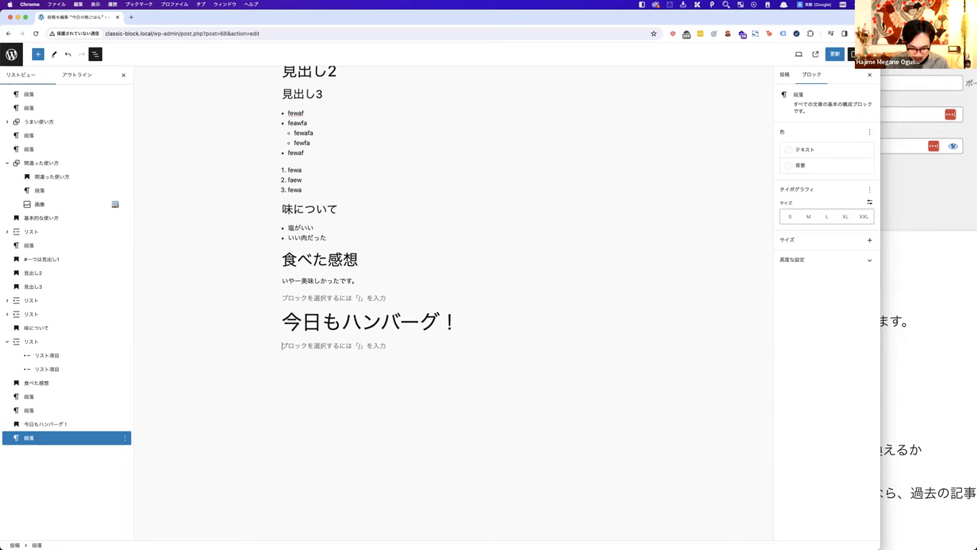
key(super+v)
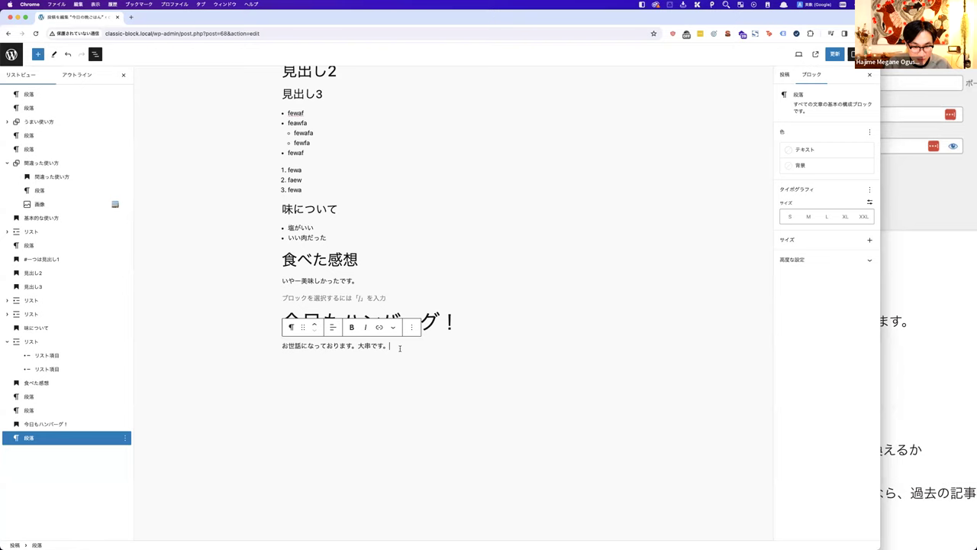
Step: Select the 今日もハンバーグ！ heading together with the greeting paragraph and start creating a pattern from them
shift+click(284, 312)
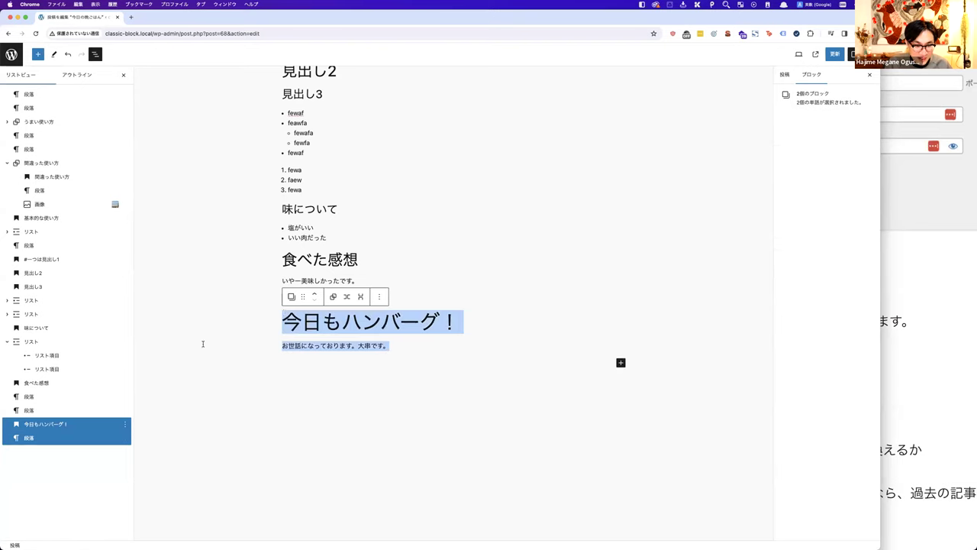
click(55, 423)
shift+click(56, 438)
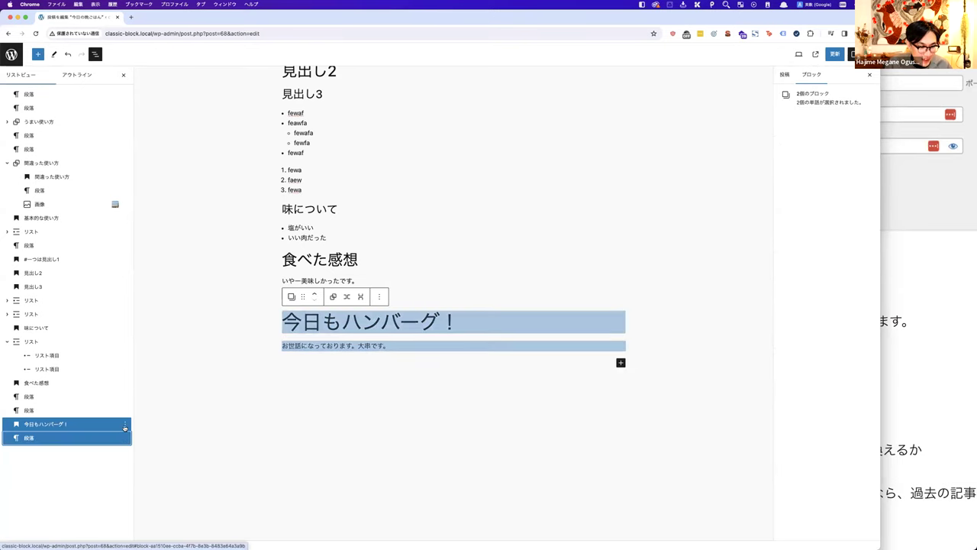
click(126, 426)
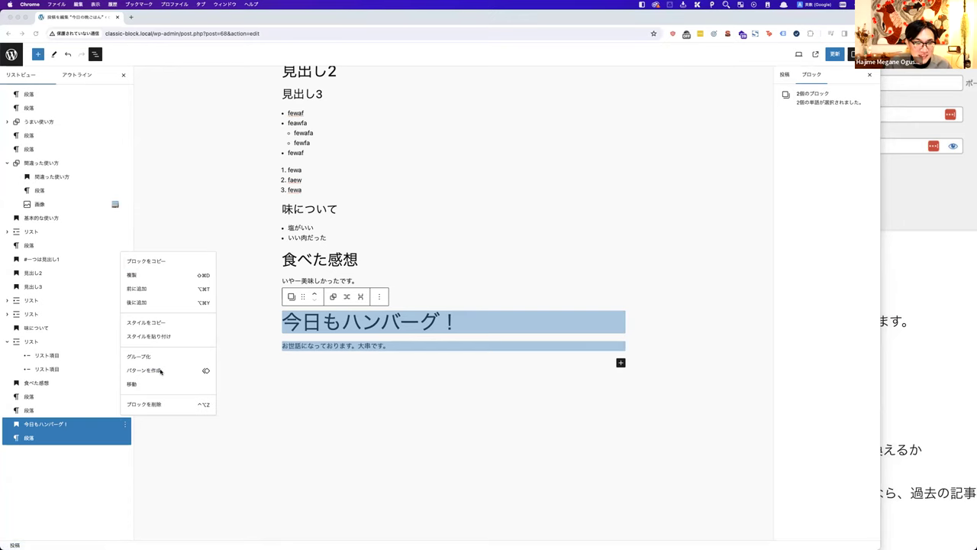
key(Down)
click(159, 371)
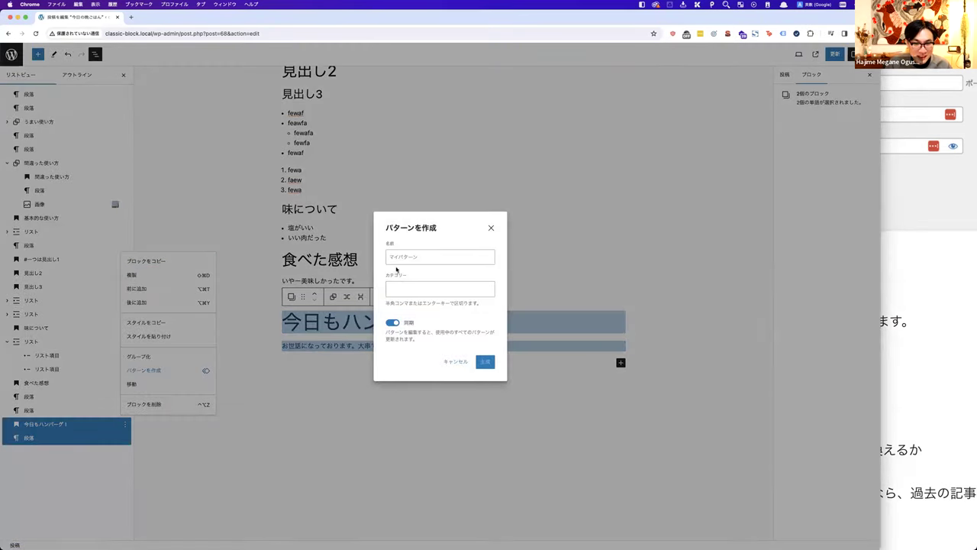
Step: Name the new pattern はじめのご挨拶
click(403, 288)
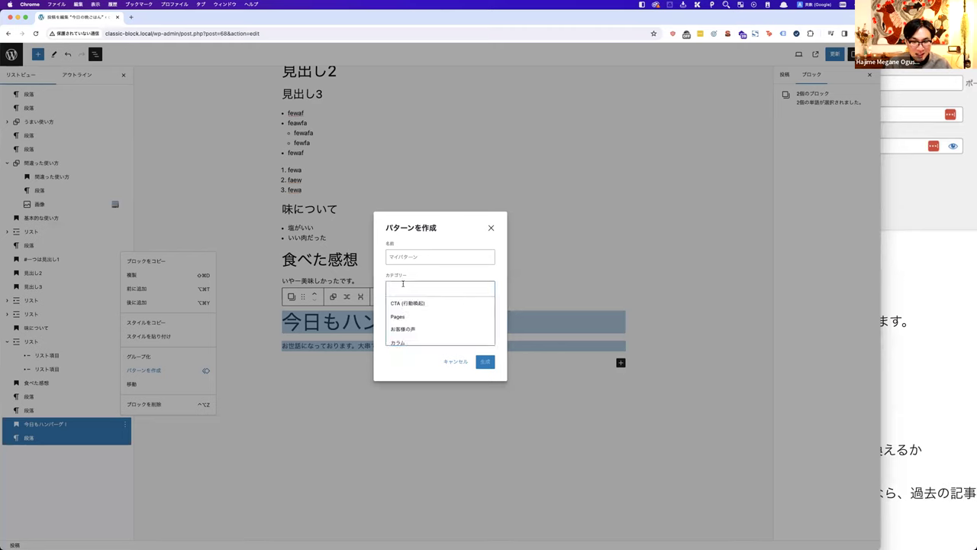
click(413, 258)
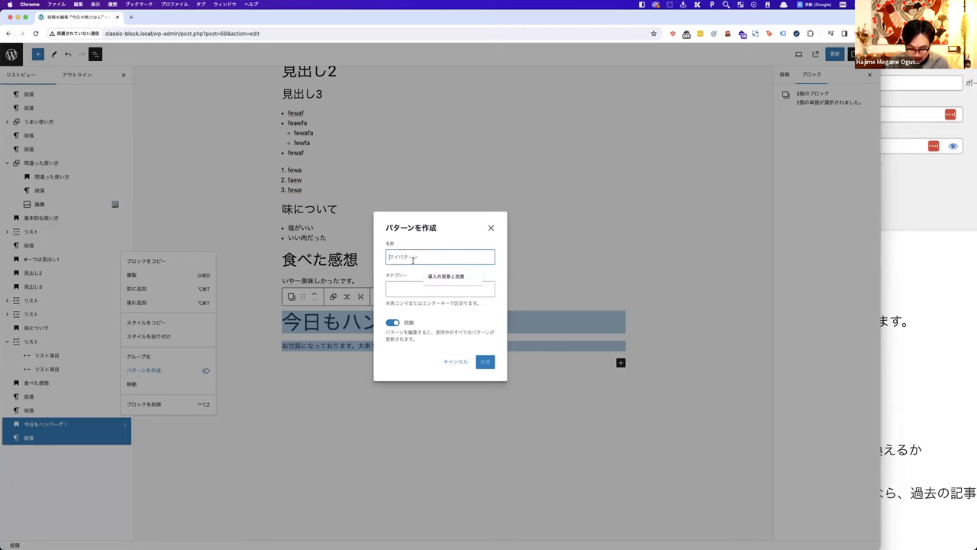
key(ctrl+space)
text(ごあい)
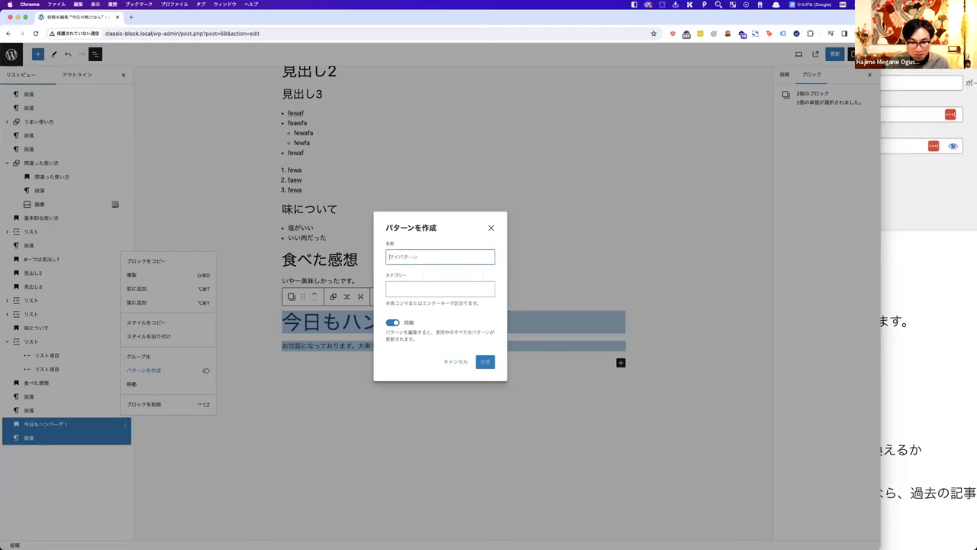
key(Tab)
key(Return)
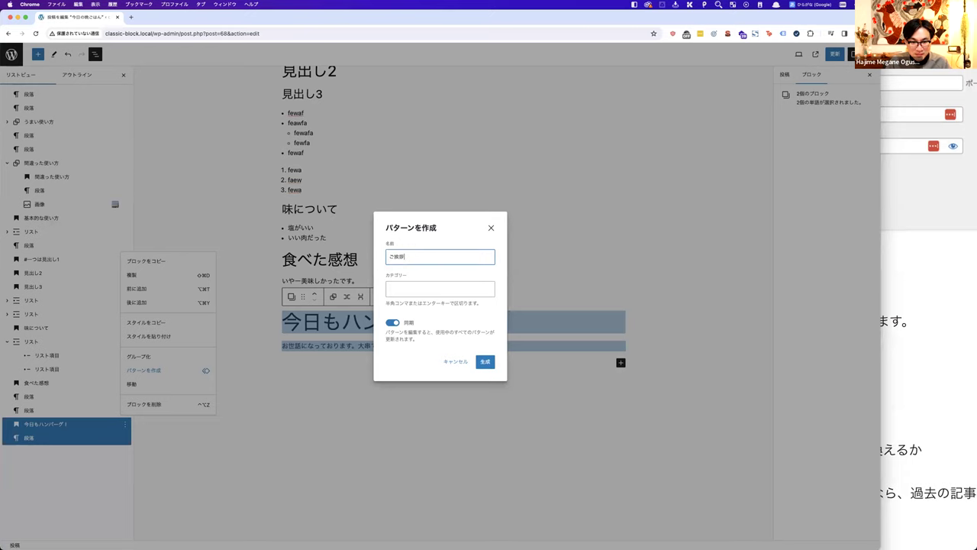
text(はじめの)
key(Return)
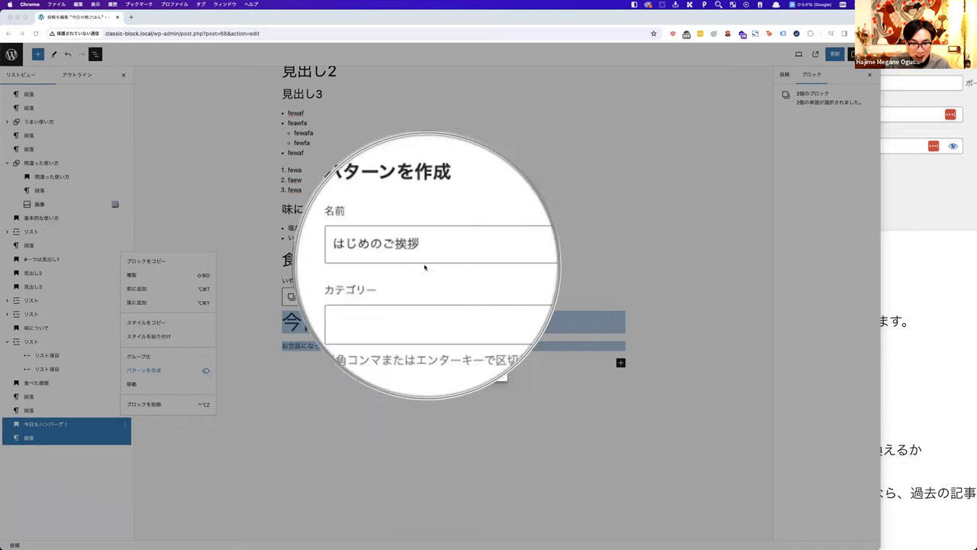
Step: Assign the pattern to the category マイパターン, turn off 同期, and create it
click(400, 289)
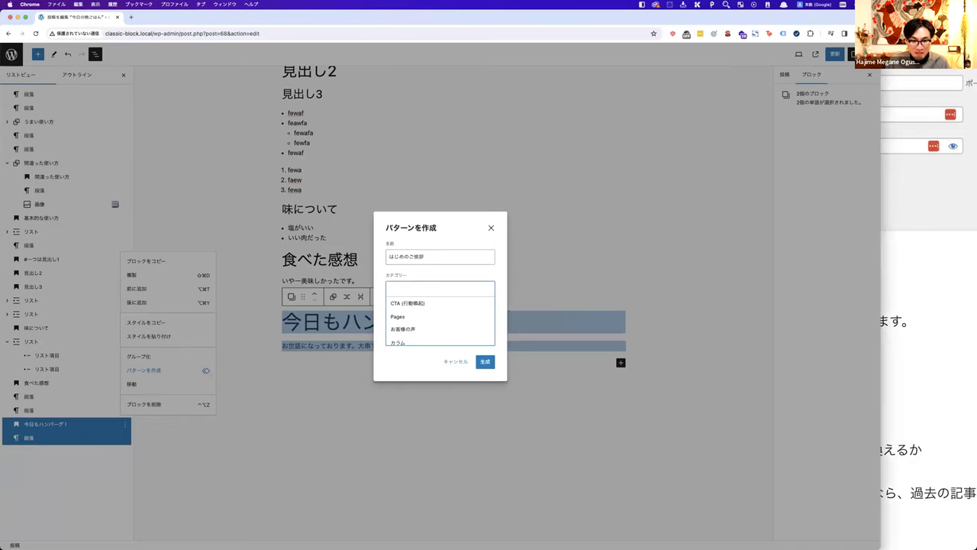
scroll(424, 308, down, 5)
scroll(424, 308, down, 1)
click(425, 308)
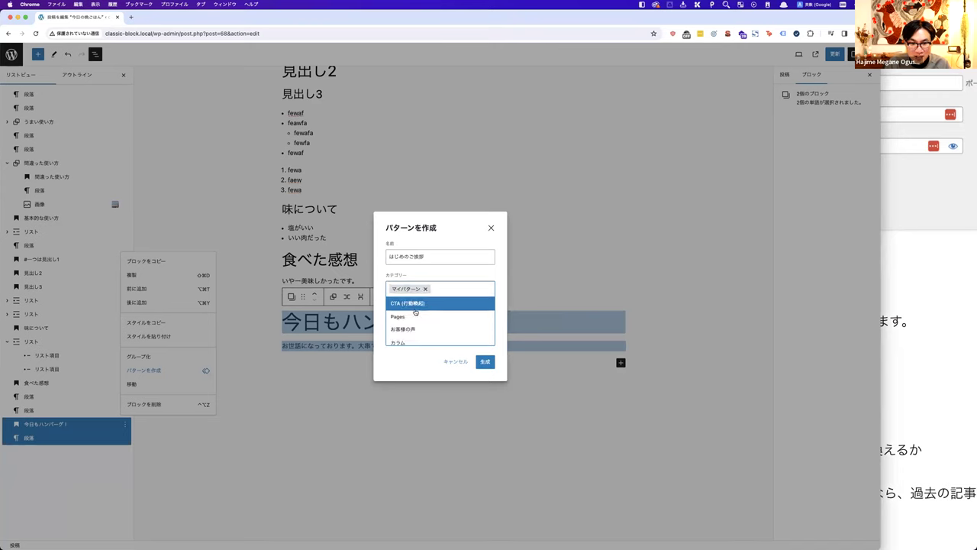
click(451, 277)
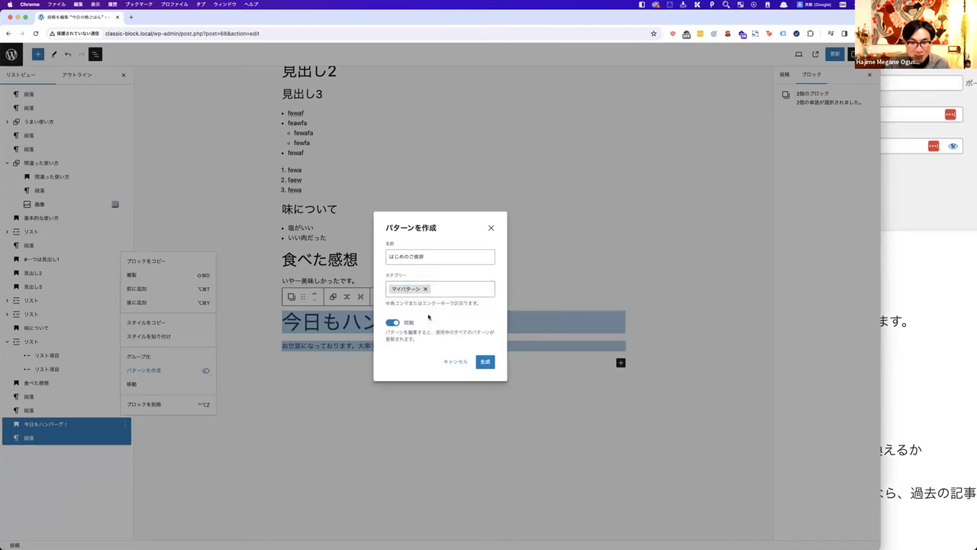
click(394, 324)
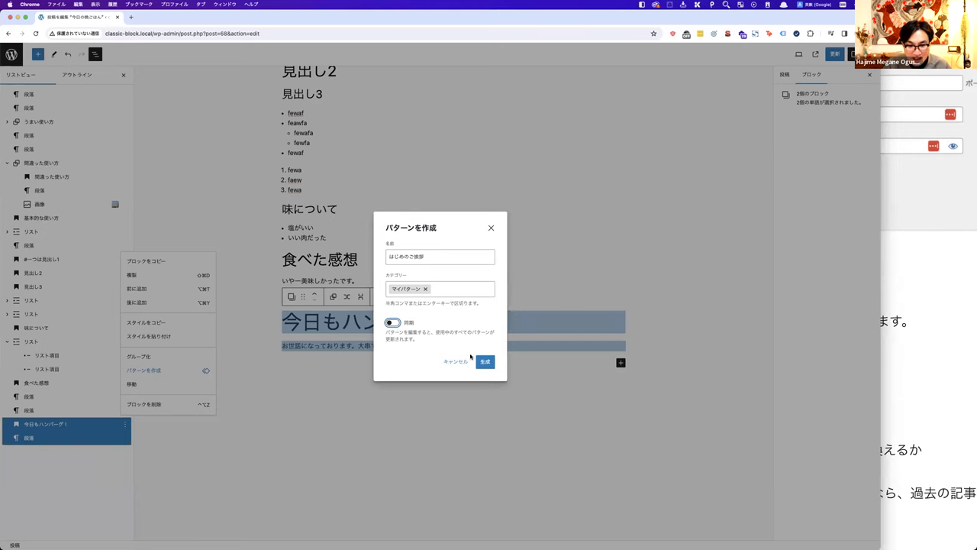
click(484, 362)
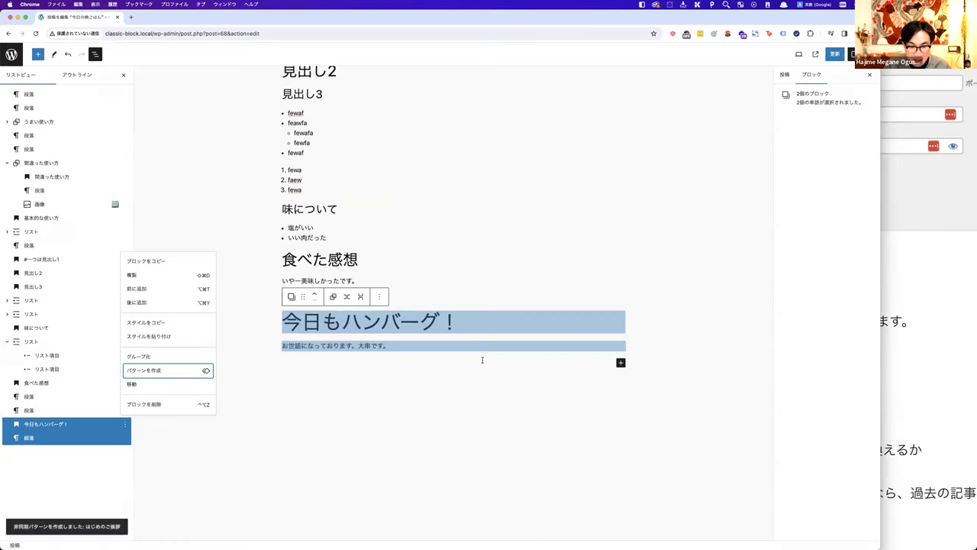
Step: Add an empty paragraph after the greeting and reselect the 今日もハンバーグ！ heading and greeting paragraph
click(465, 364)
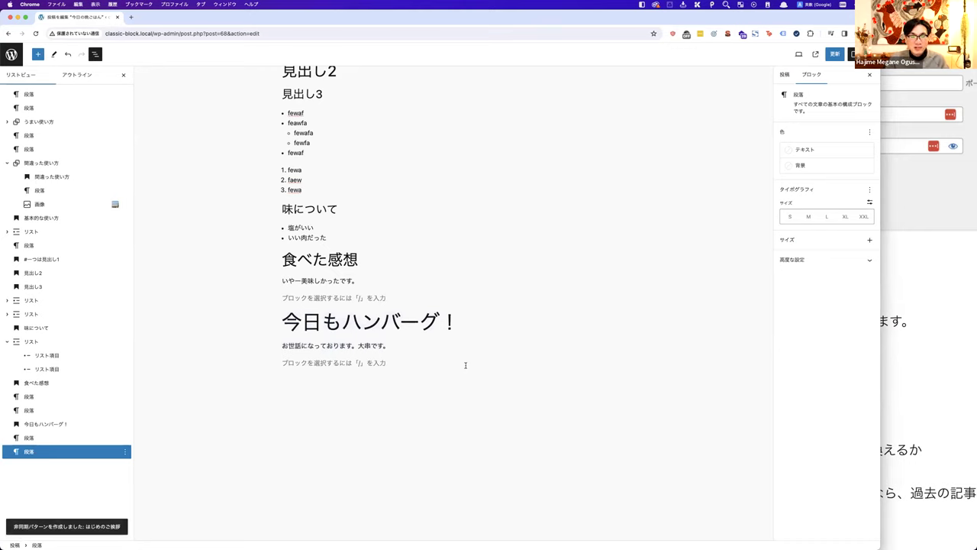
click(95, 424)
shift+click(101, 436)
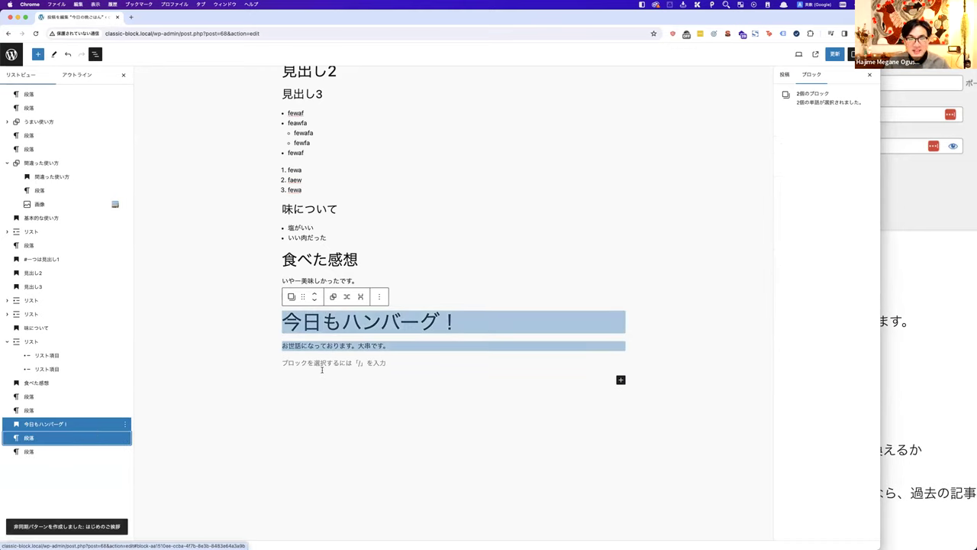
Step: Open a blank new post in a new browser tab
super+click(11, 54)
click(137, 19)
click(125, 69)
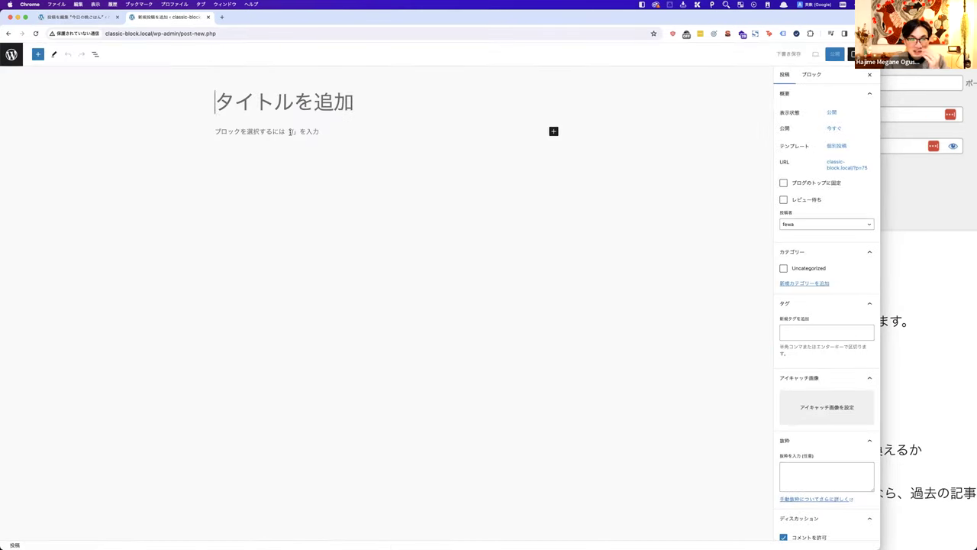
Step: Insert the はじめのご挨拶 pattern from the マイパターン category into the new post's body
click(381, 131)
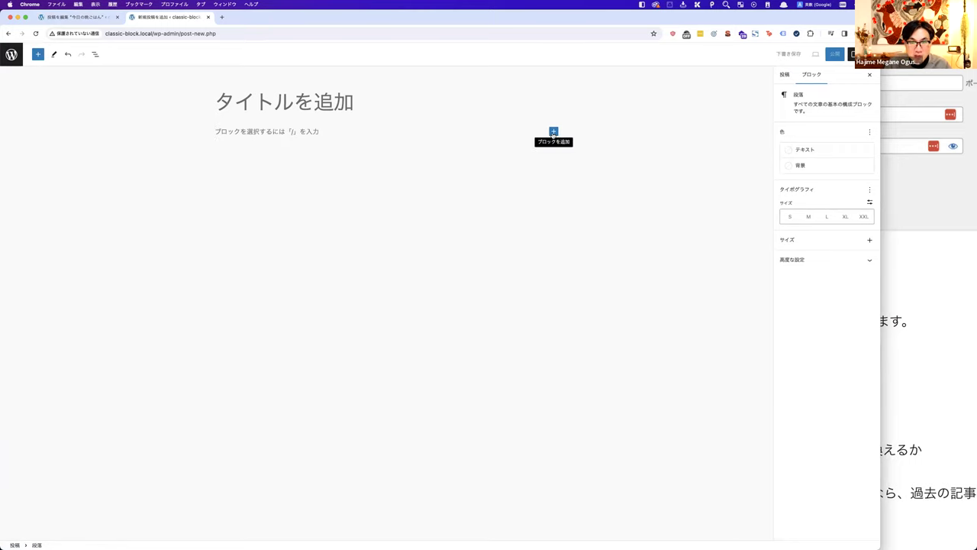
click(554, 131)
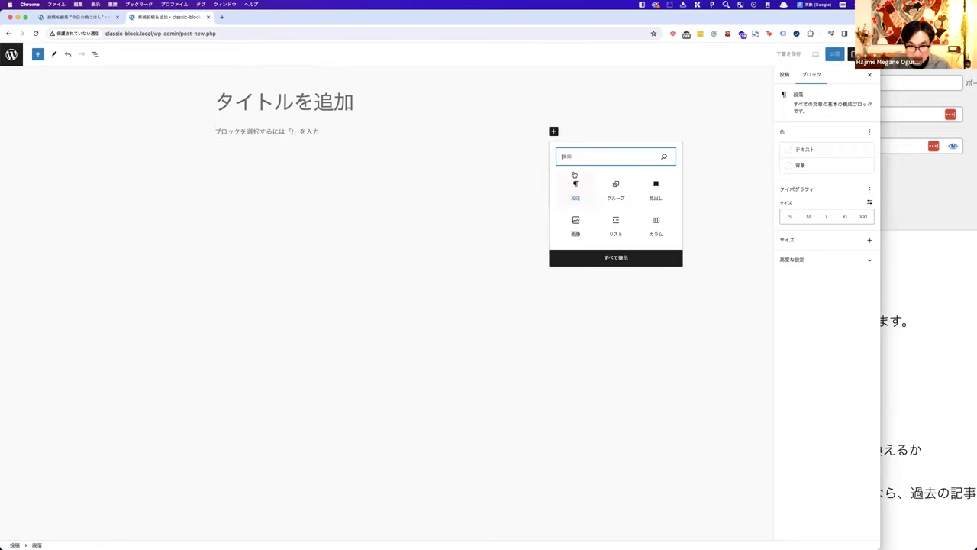
click(610, 257)
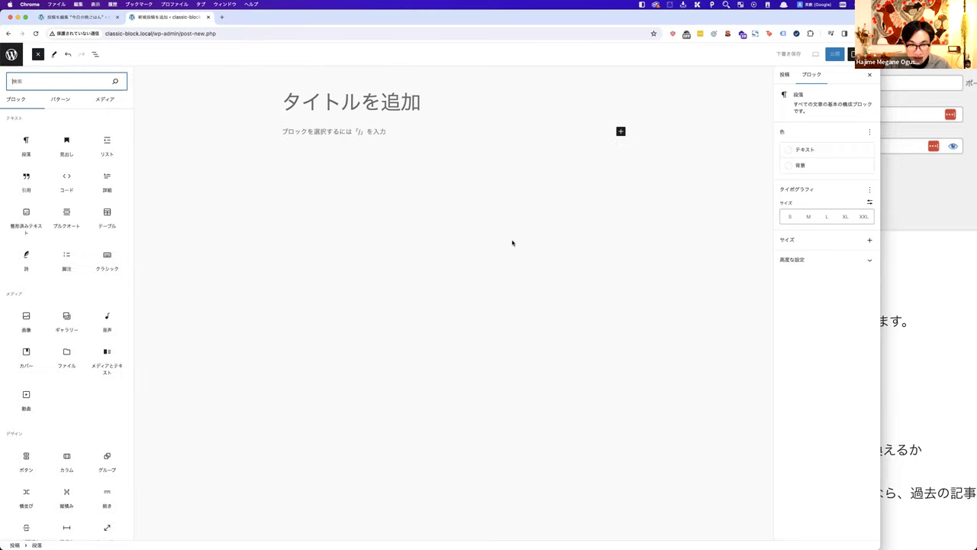
click(55, 106)
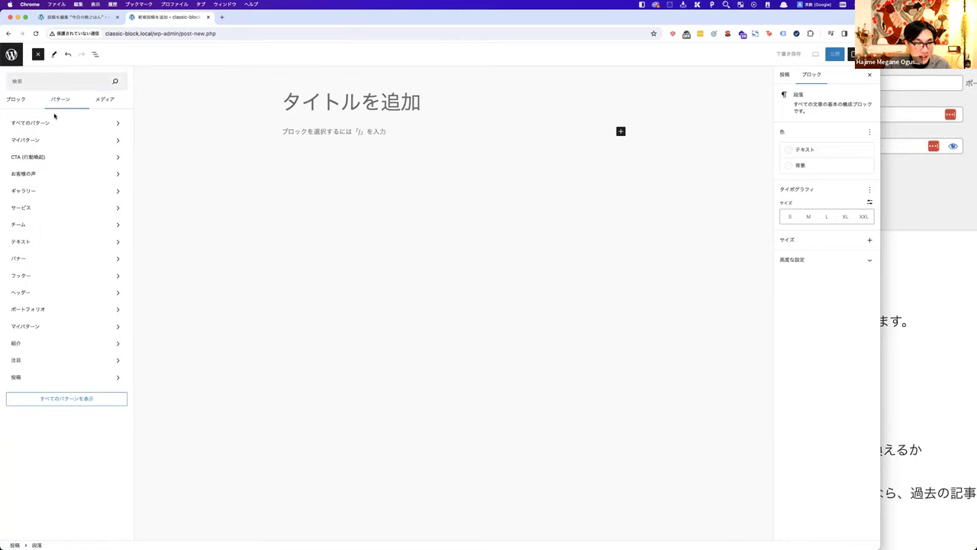
click(35, 142)
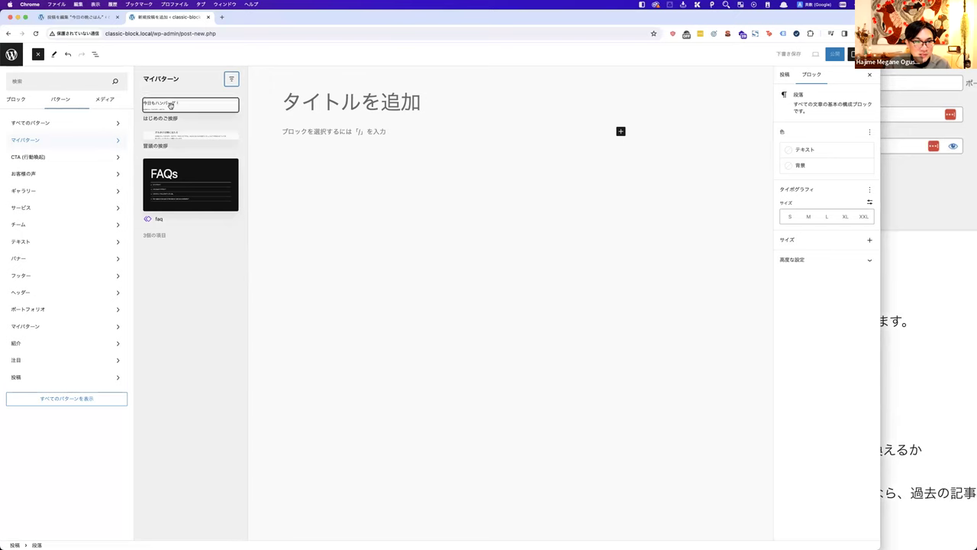
click(175, 106)
click(362, 194)
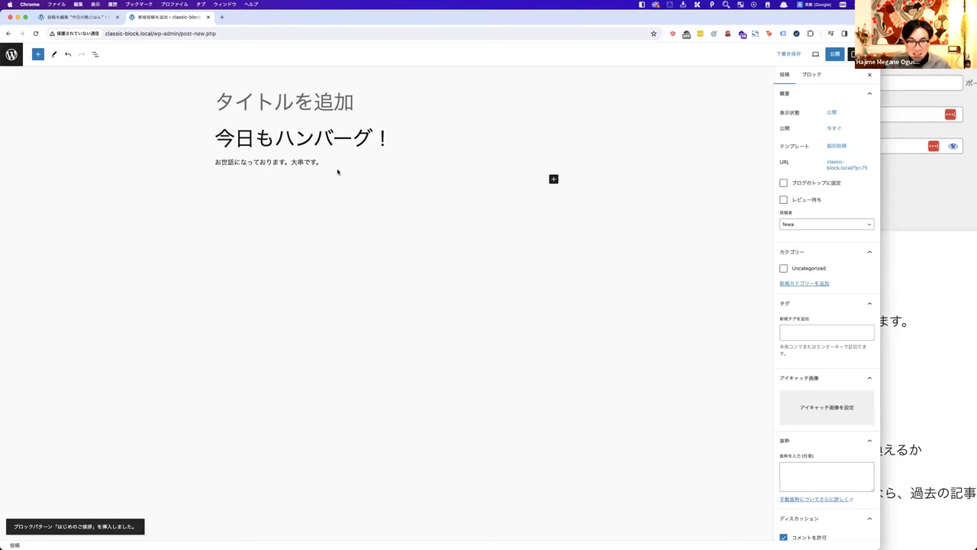
Step: Search the block inserter for はじめ and insert the はじめのご挨拶 pattern below the first greeting
click(315, 179)
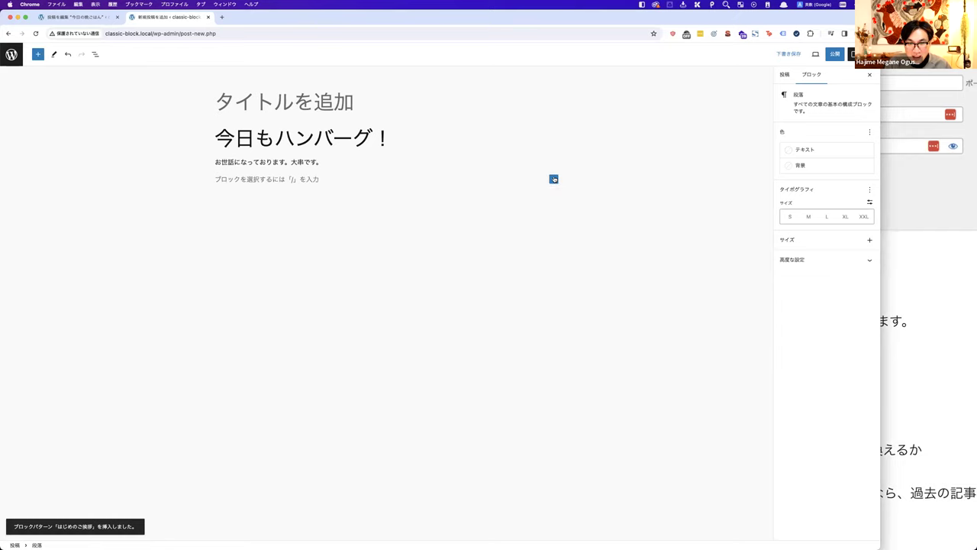
click(553, 180)
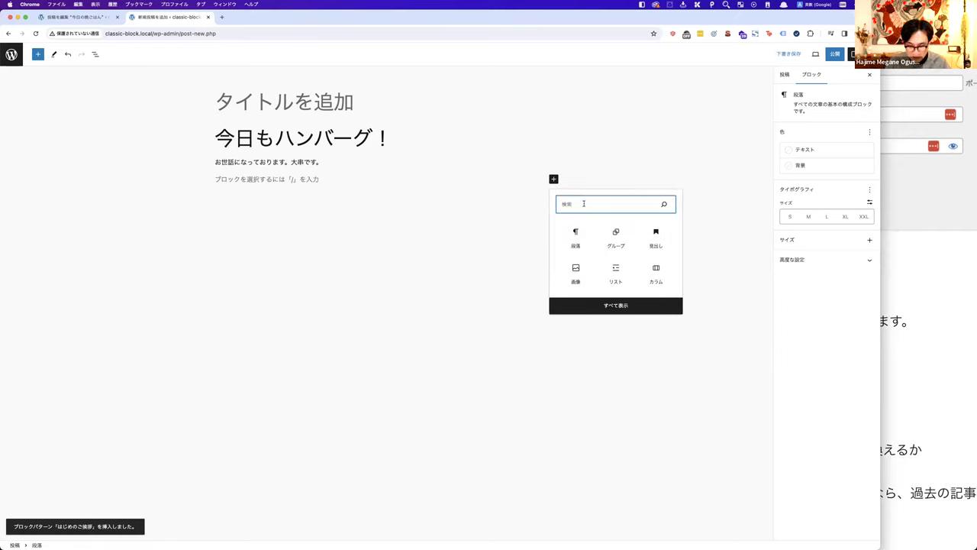
text(hanb)
key(BackSpace)
key(BackSpace)
key(BackSpace)
key(BackSpace)
key(ctrl+space)
text(hajime)
key(space)
key(space)
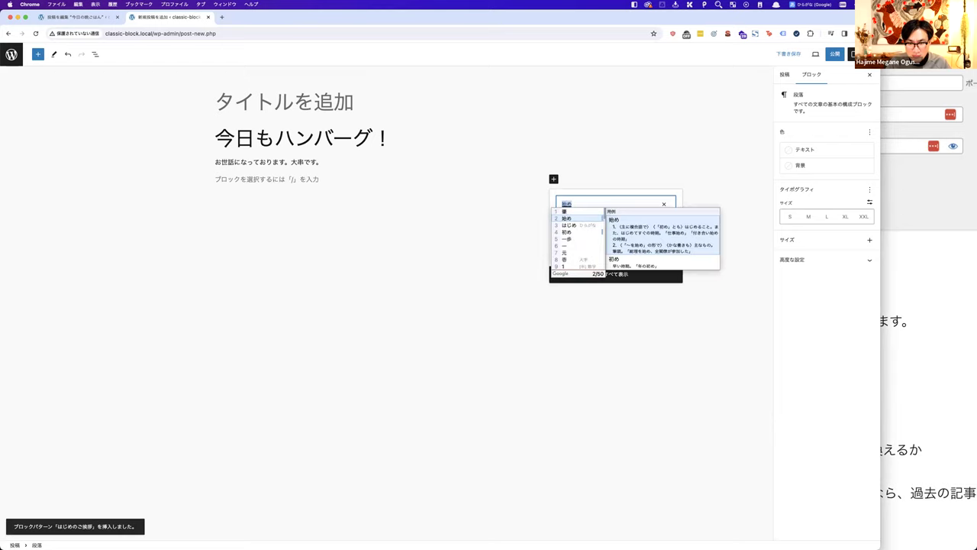
key(space)
key(Return)
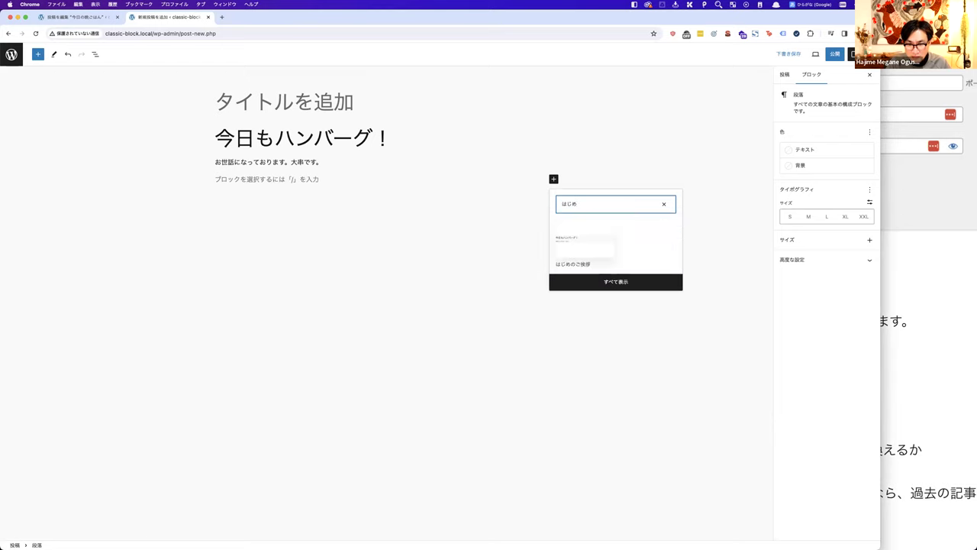
click(586, 229)
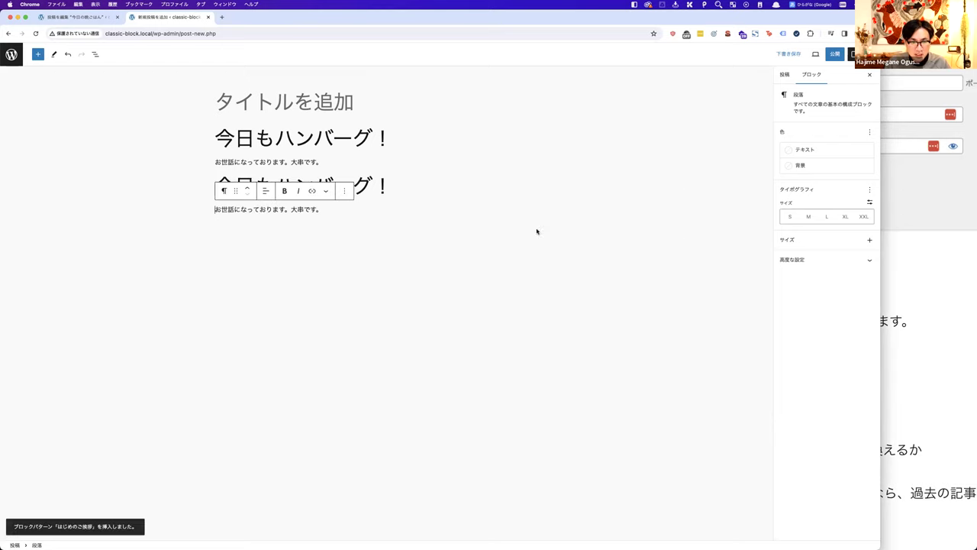
Step: Insert the はじめのご挨拶 pattern a third time using the slash command /はじめ in a new paragraph
click(361, 233)
text(/)
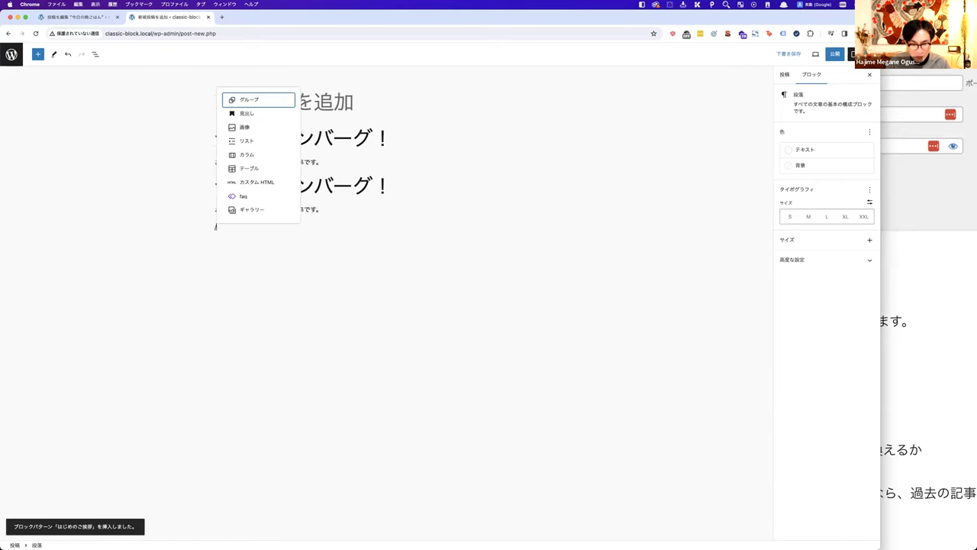
text(はいじ)
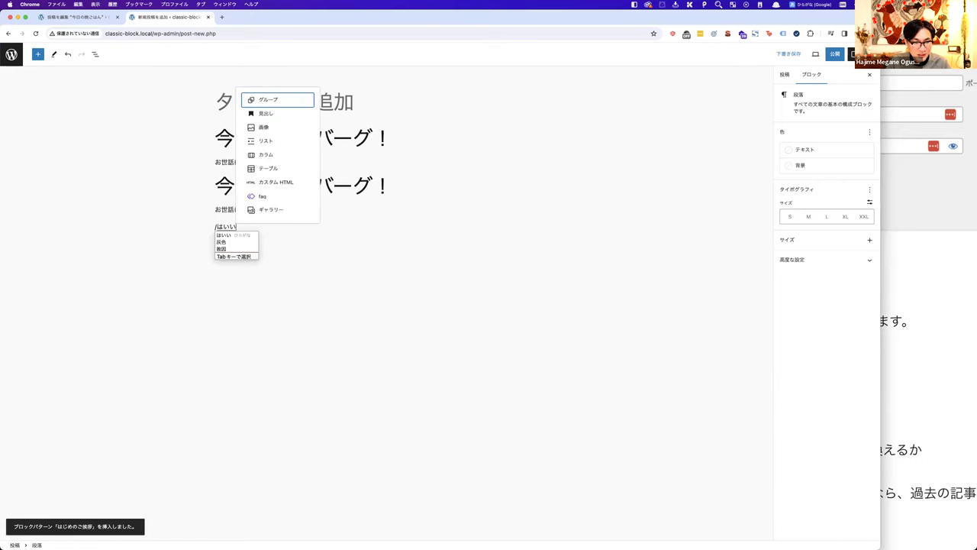
key(BackSpace)
key(BackSpace)
text(じめ)
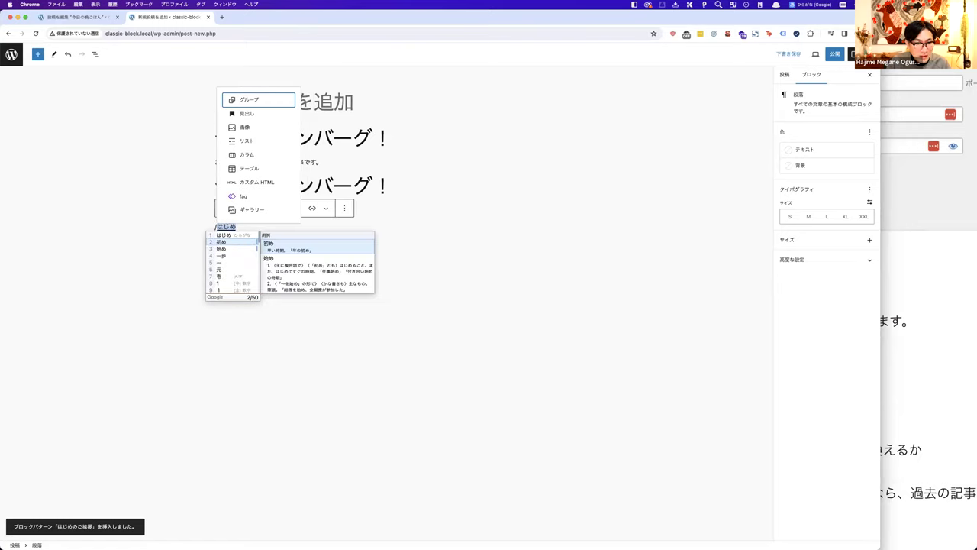
key(Return)
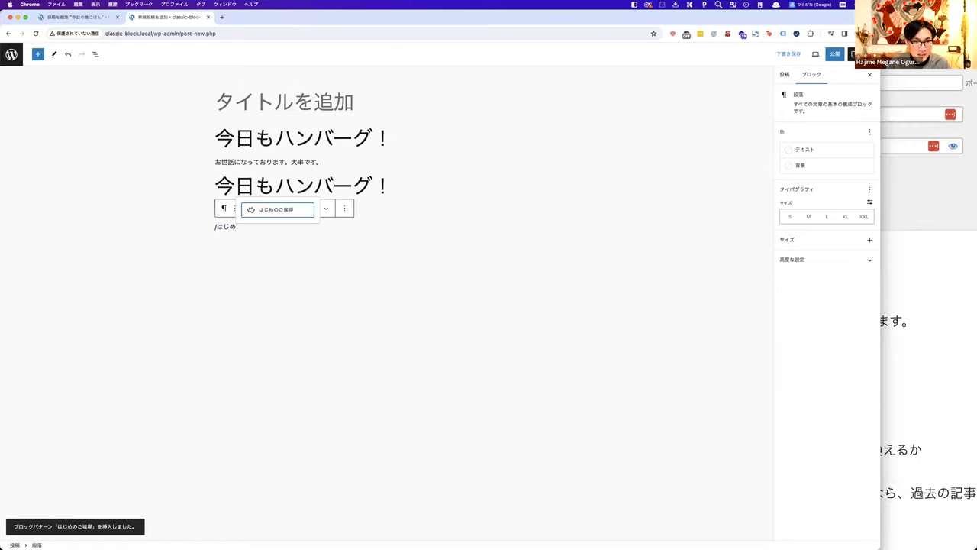
click(365, 271)
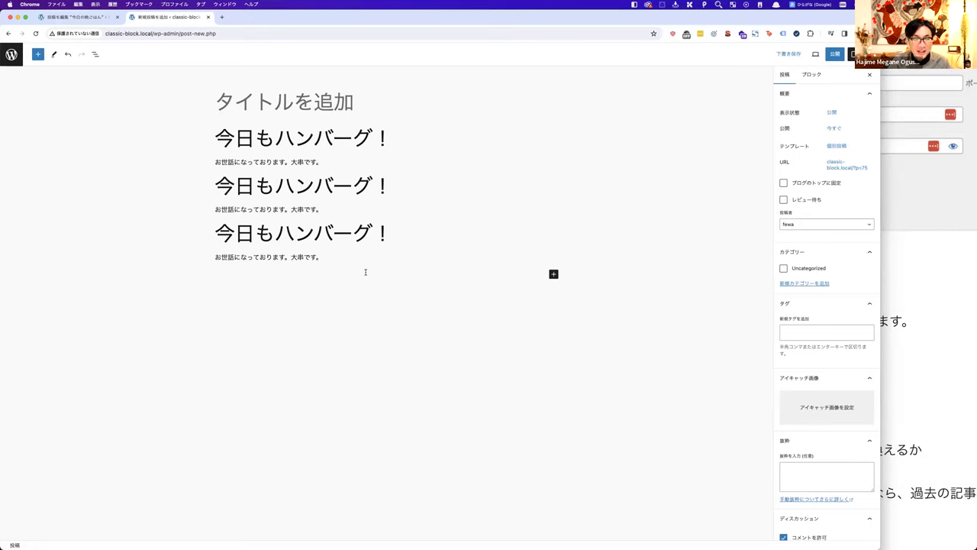
Step: Close the new post without saving and clear the block selection in the 今日の晩ごはん post
click(209, 17)
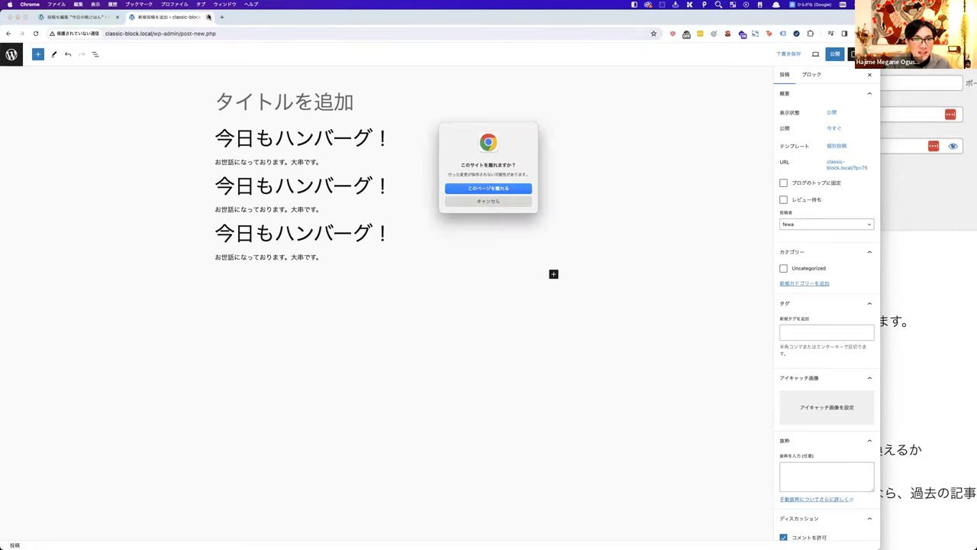
click(489, 187)
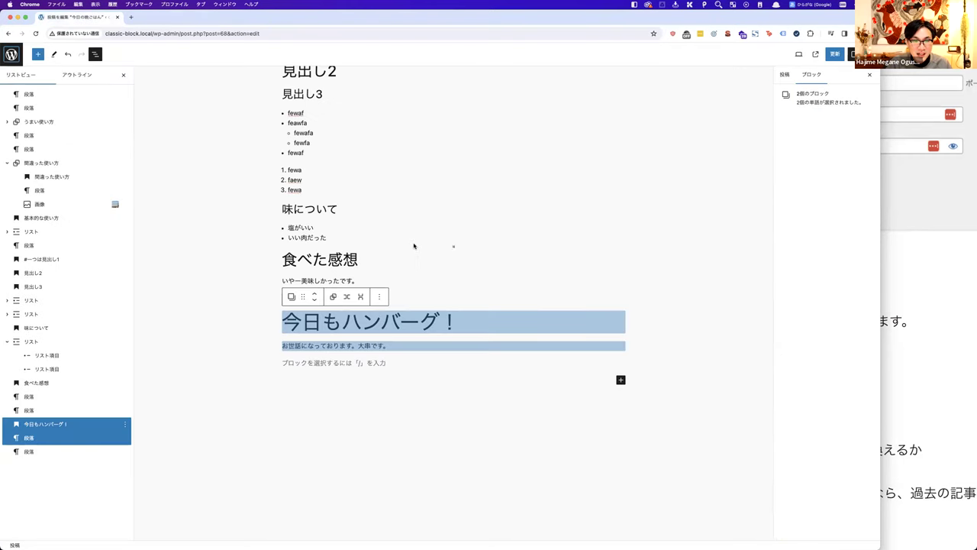
click(475, 277)
Step: Select the whole うまい使い方 group and start creating a pattern from it
scroll(476, 278, up, 6)
scroll(475, 279, up, 8)
click(454, 193)
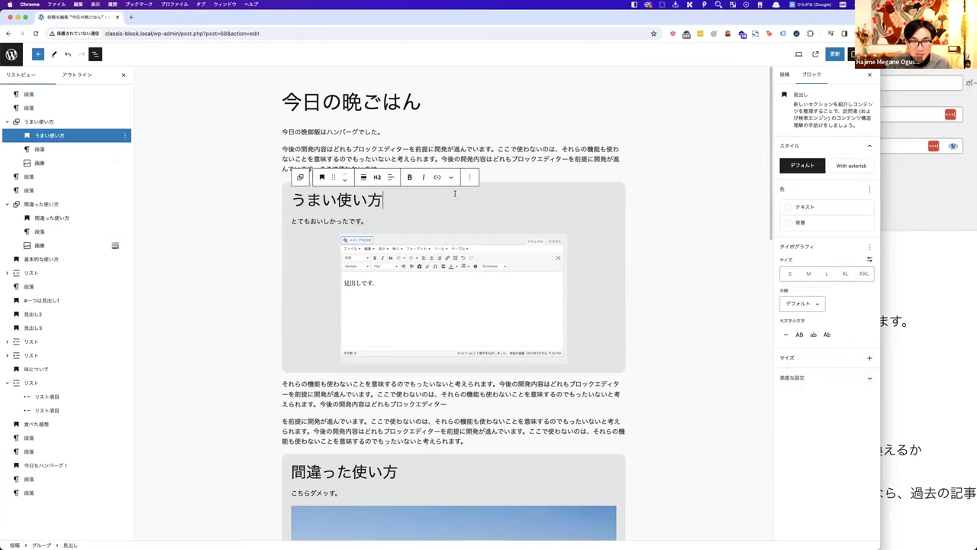
click(119, 123)
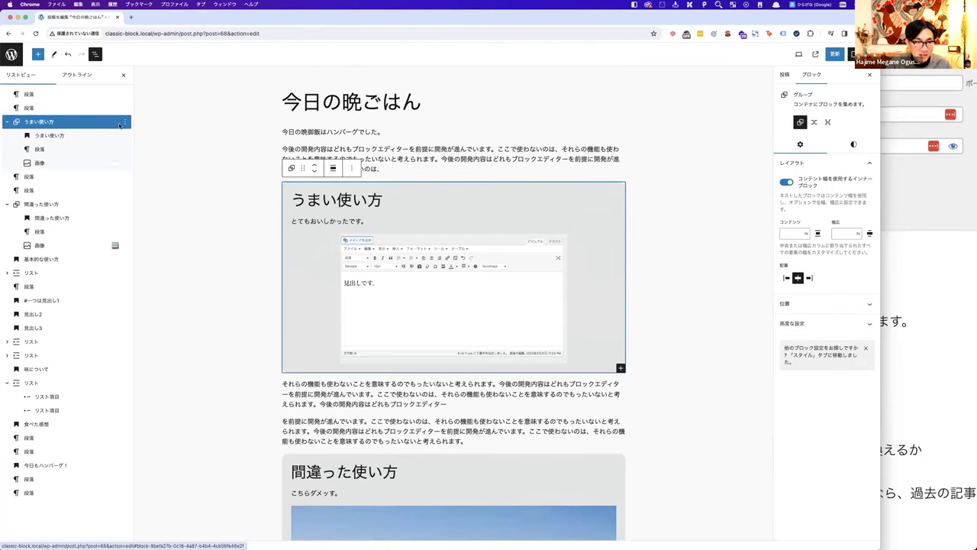
click(351, 168)
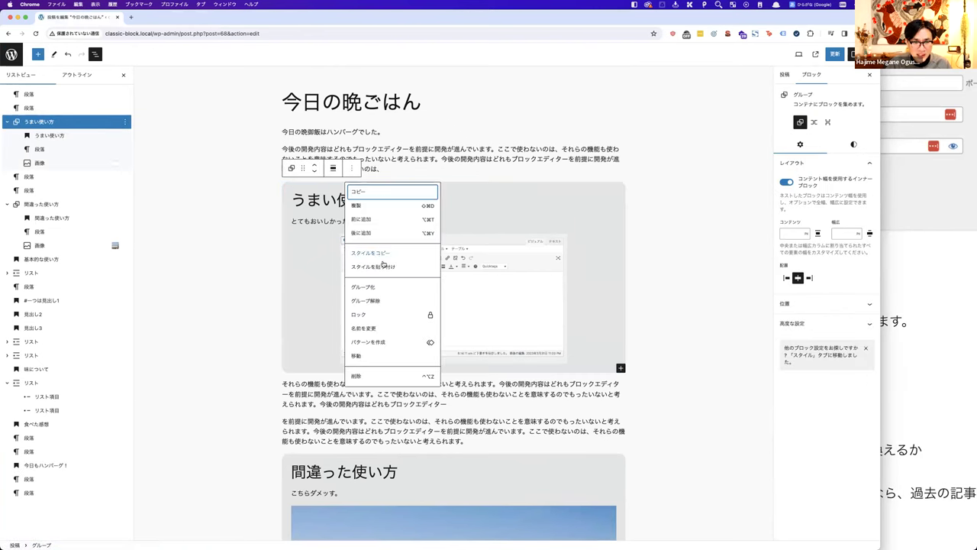
click(370, 342)
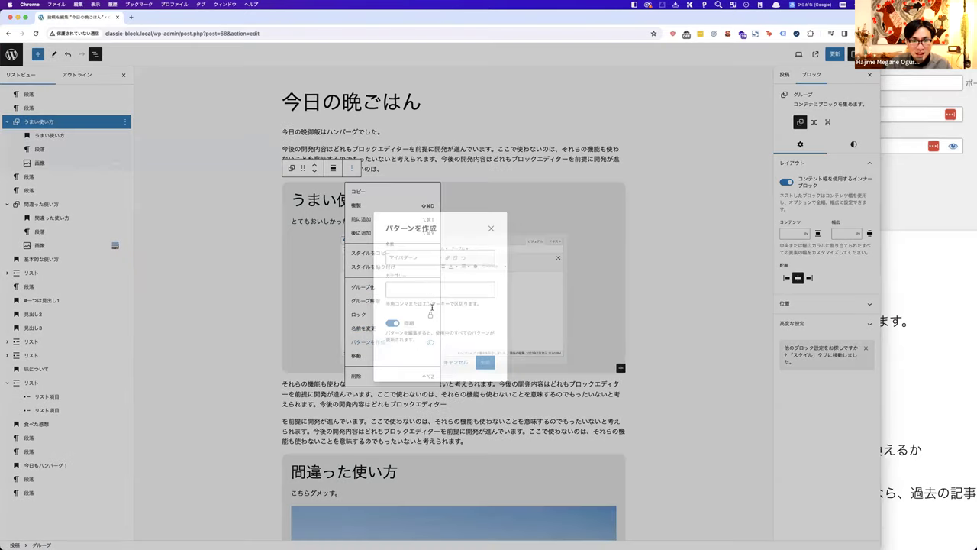
Step: Assign the new pattern to the category マイパターン
click(398, 290)
scroll(422, 317, down, 5)
scroll(422, 317, up, 3)
click(420, 319)
Step: Name the pattern カード, turn off 同期, and create it
click(418, 252)
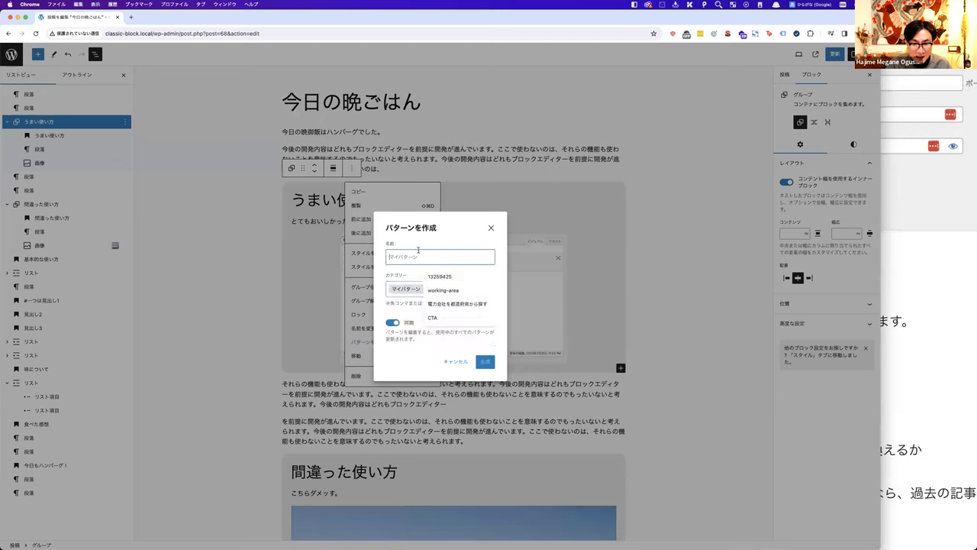
text(ード)
key(space)
key(Return)
click(393, 323)
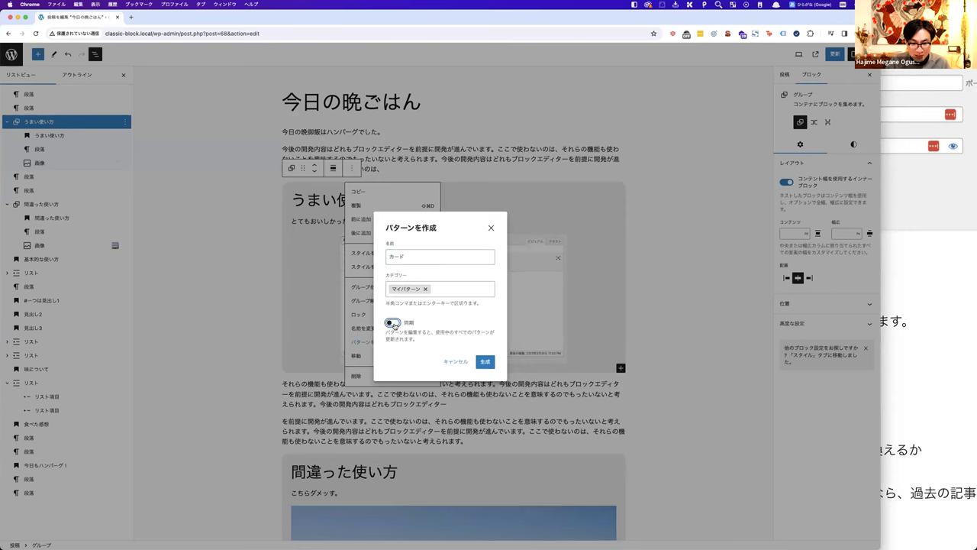
click(483, 363)
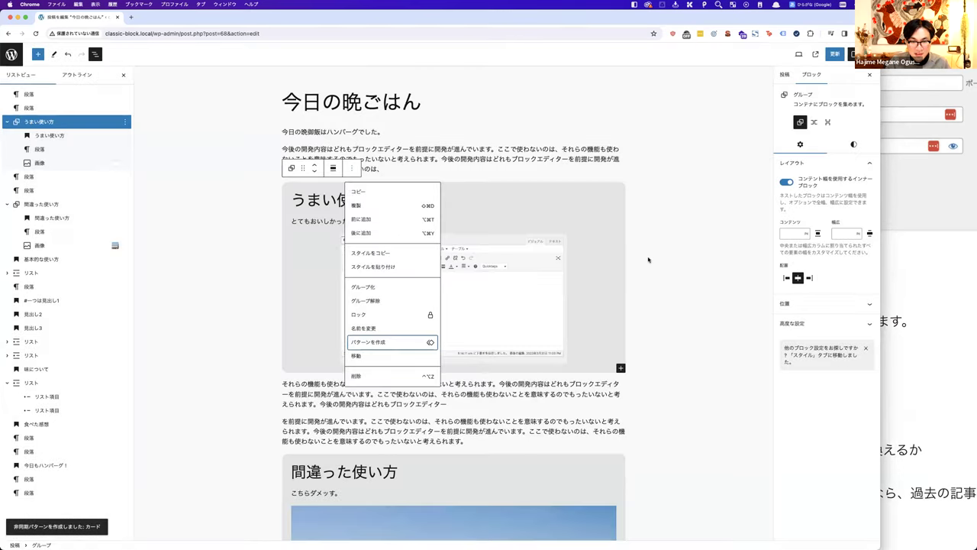
click(676, 259)
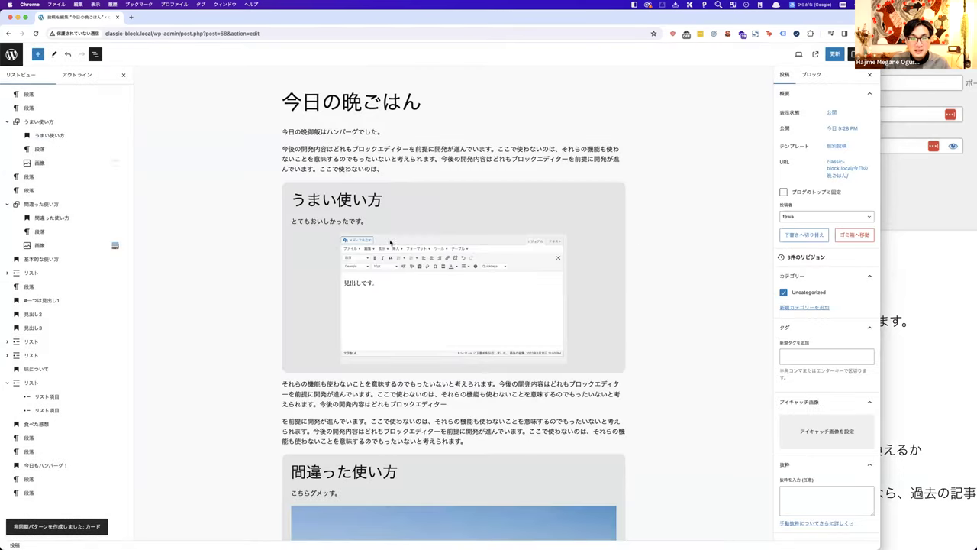
Step: Add another empty paragraph at the end of the post, below the greeting
scroll(378, 243, down, 15)
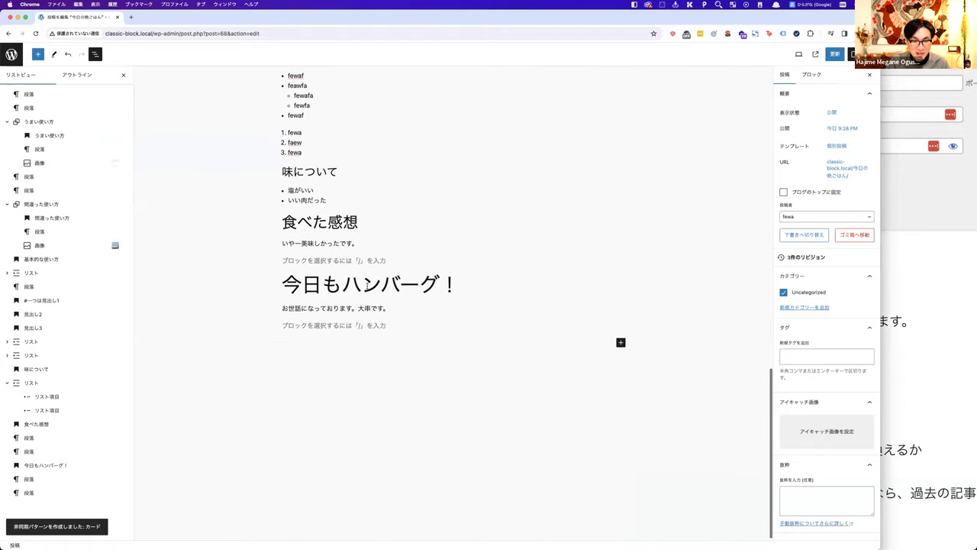
click(318, 315)
click(317, 345)
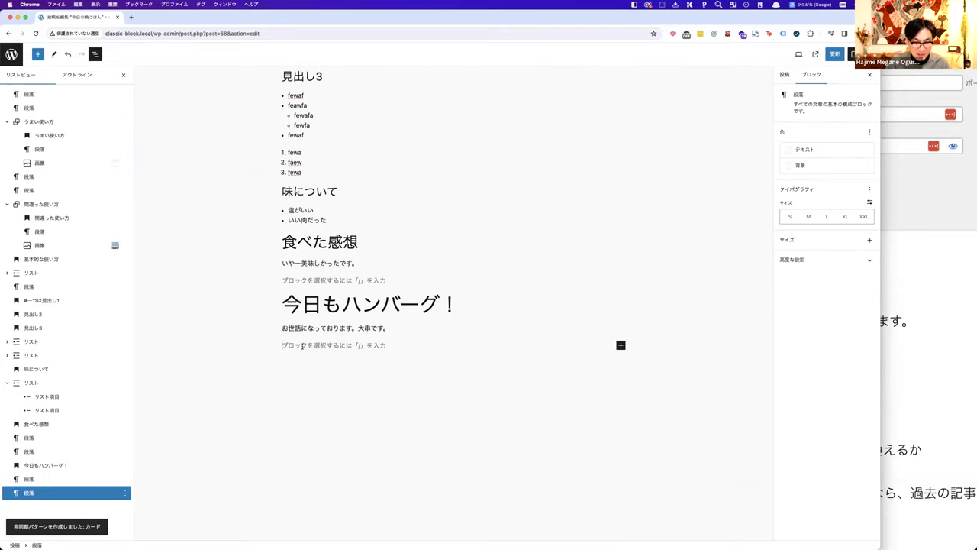
key(Return)
text(/)
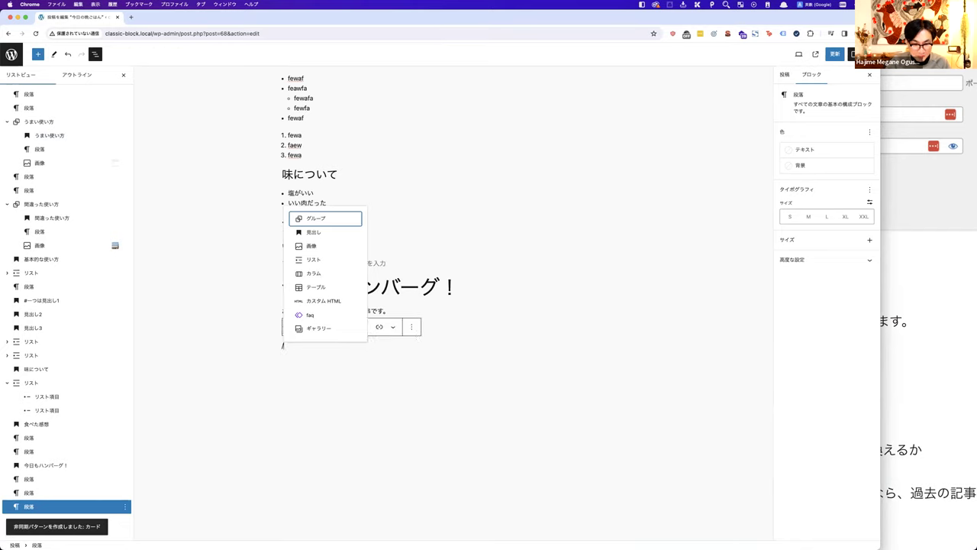
key(BackSpace)
Step: Insert the カード pattern from the マイパターン category at the end of the post
click(621, 345)
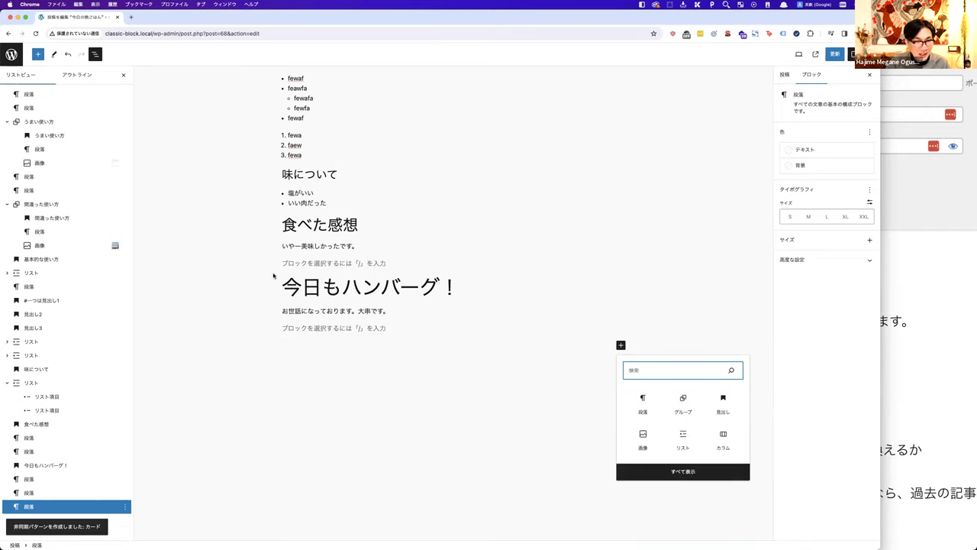
click(639, 470)
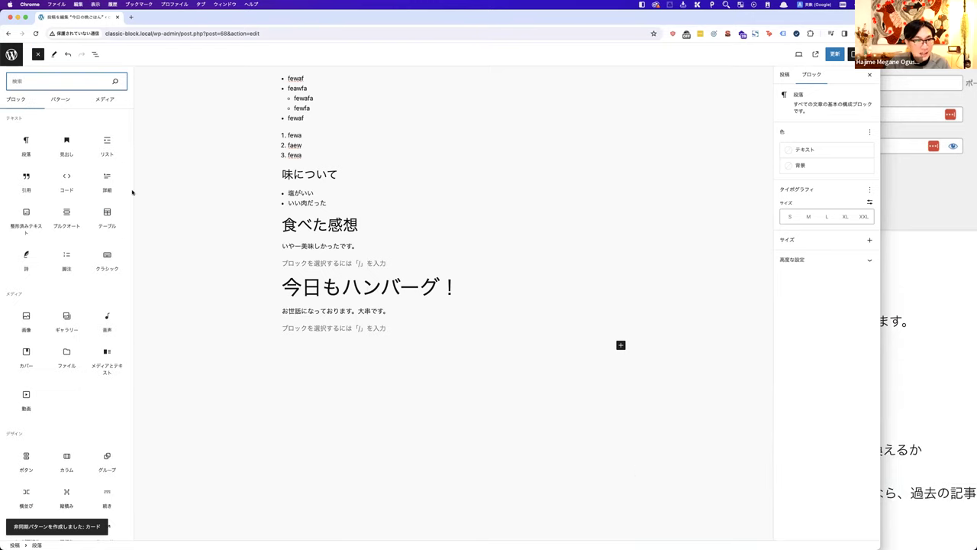
click(63, 102)
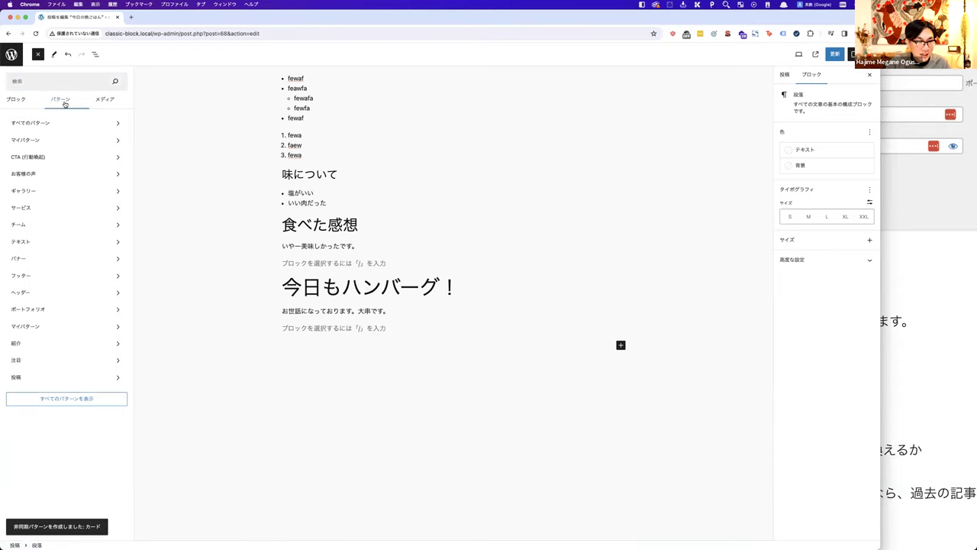
click(46, 141)
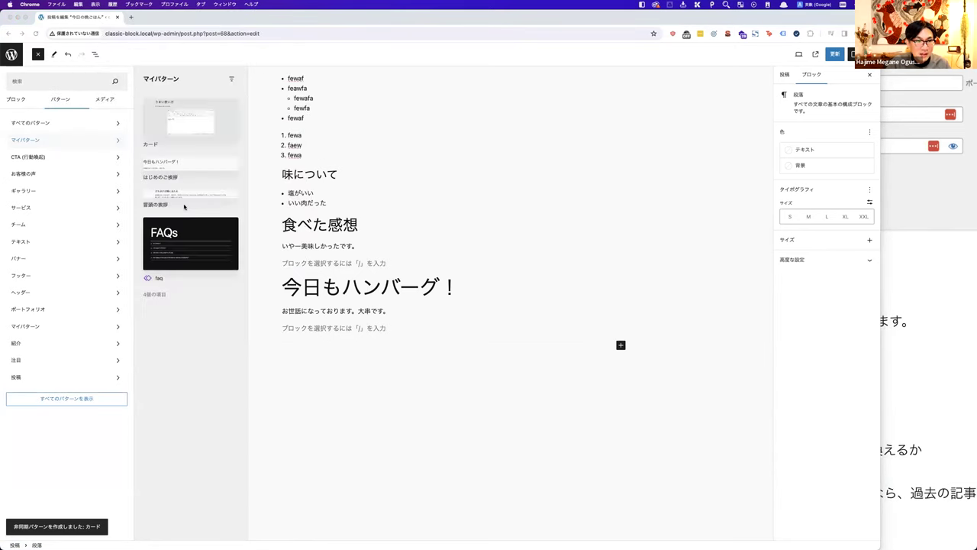
click(187, 120)
click(487, 328)
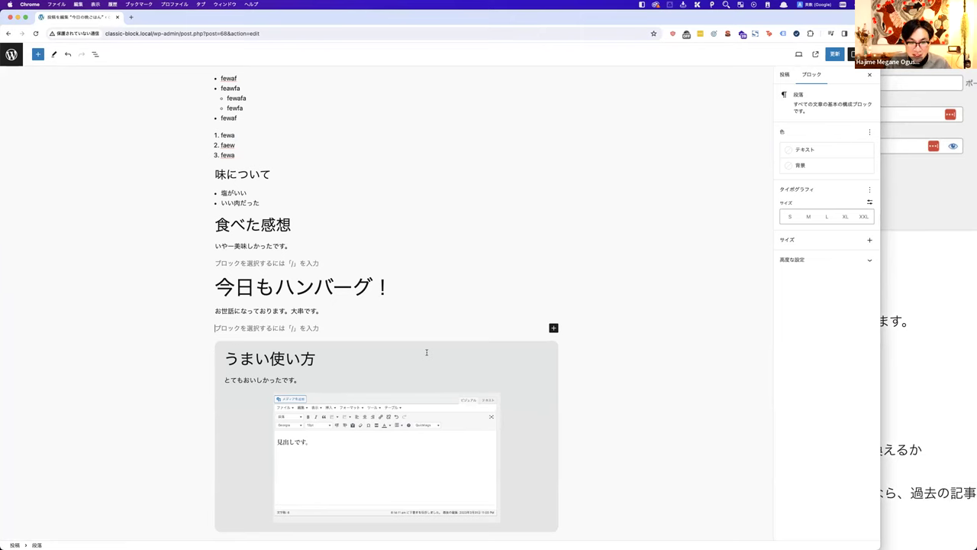
scroll(426, 352, up, 10)
scroll(418, 370, up, 3)
scroll(418, 371, down, 10)
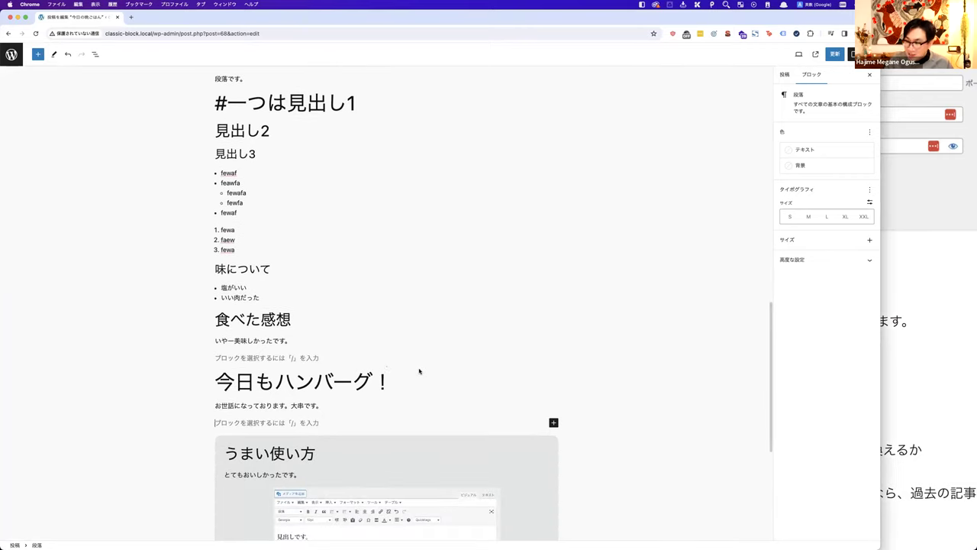
mouse_move(418, 371)
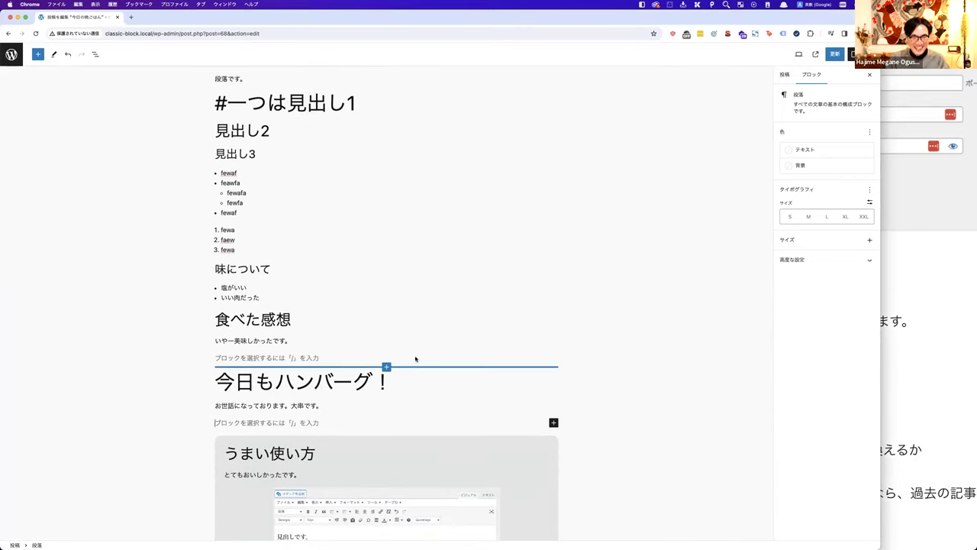
scroll(177, 128, down, 5)
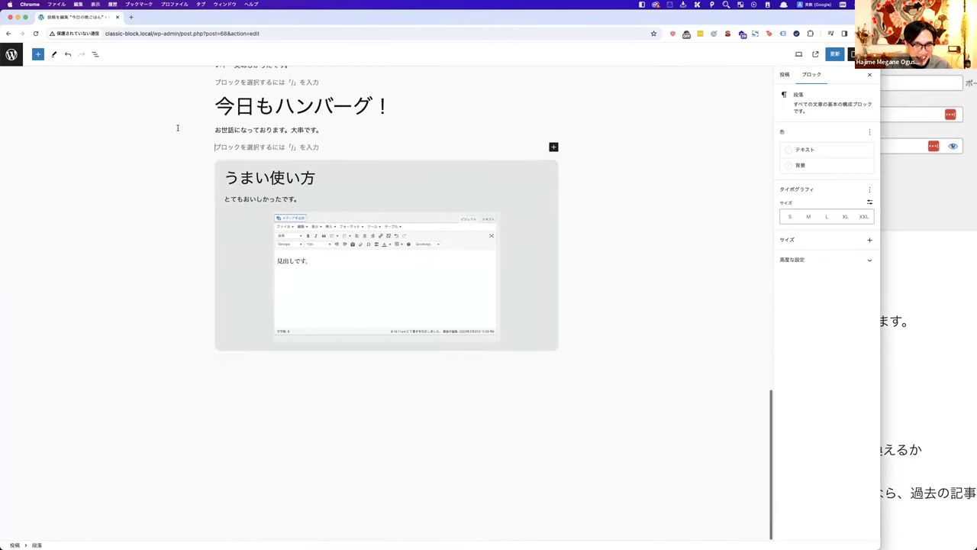
Step: Open the full block inserter at the end of the post below the card and browse すべてのパターン
click(332, 388)
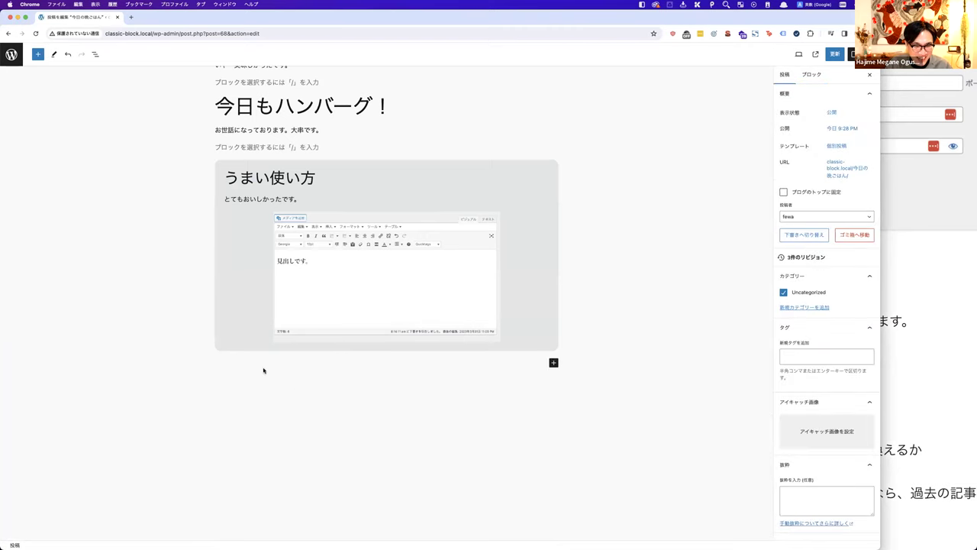
click(554, 362)
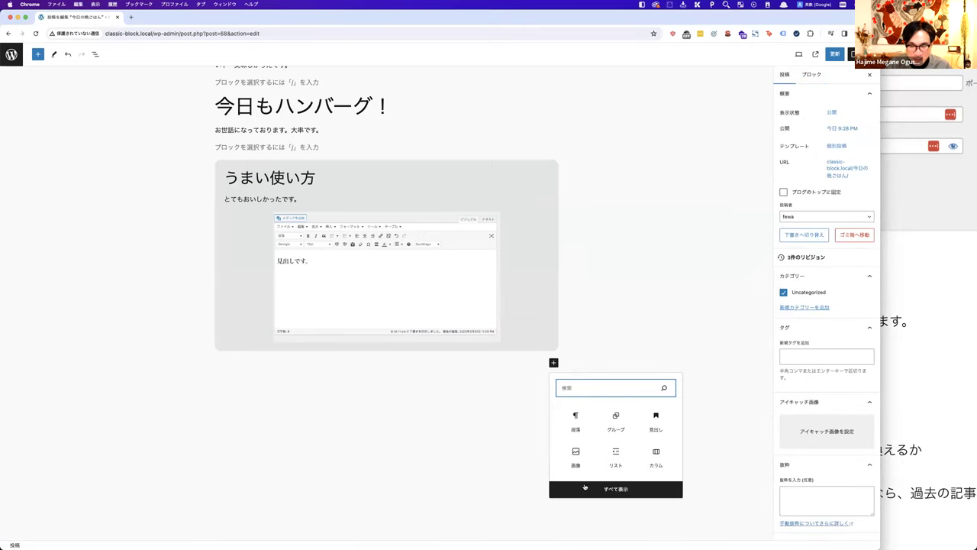
click(610, 489)
click(63, 105)
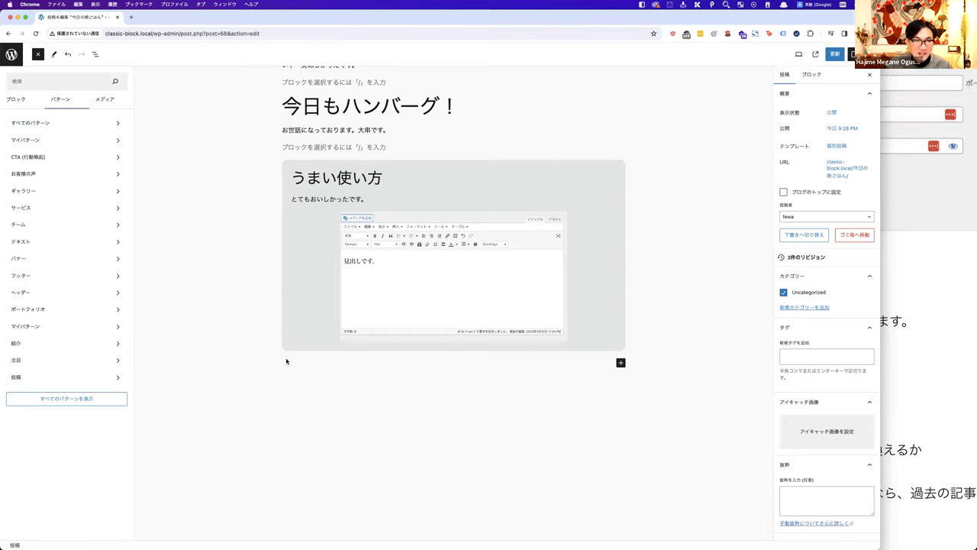
click(84, 125)
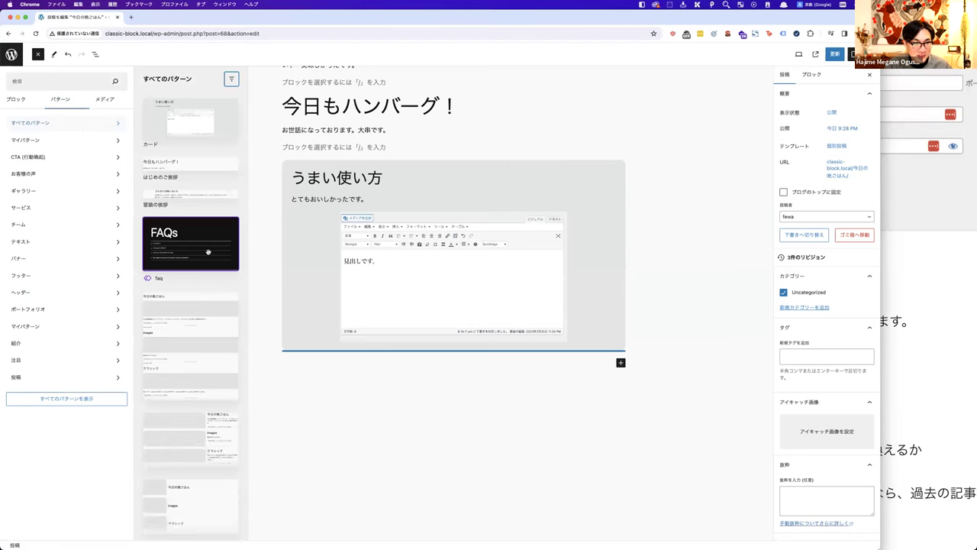
scroll(208, 252, down, 15)
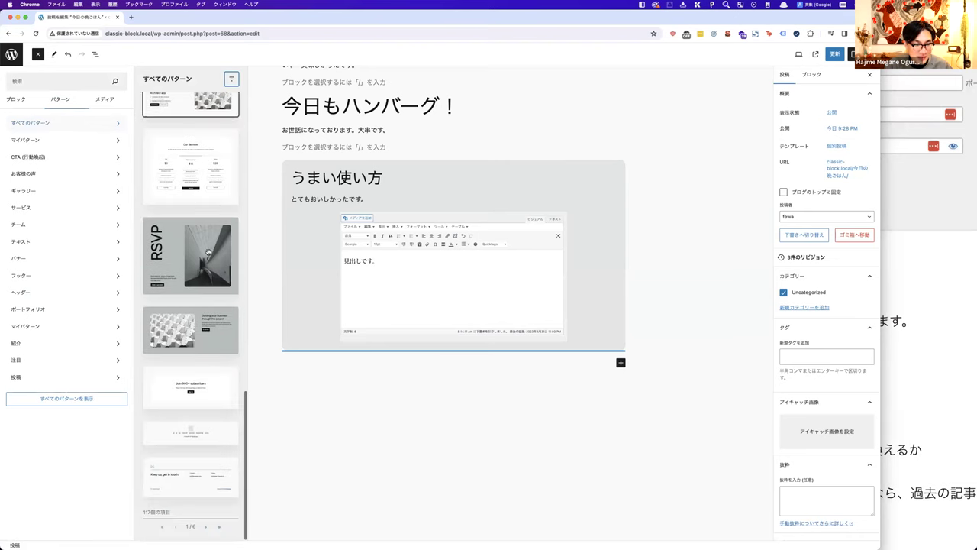
Step: Open the large pattern explorer and look through the first two pages of すべてのパターン
click(67, 399)
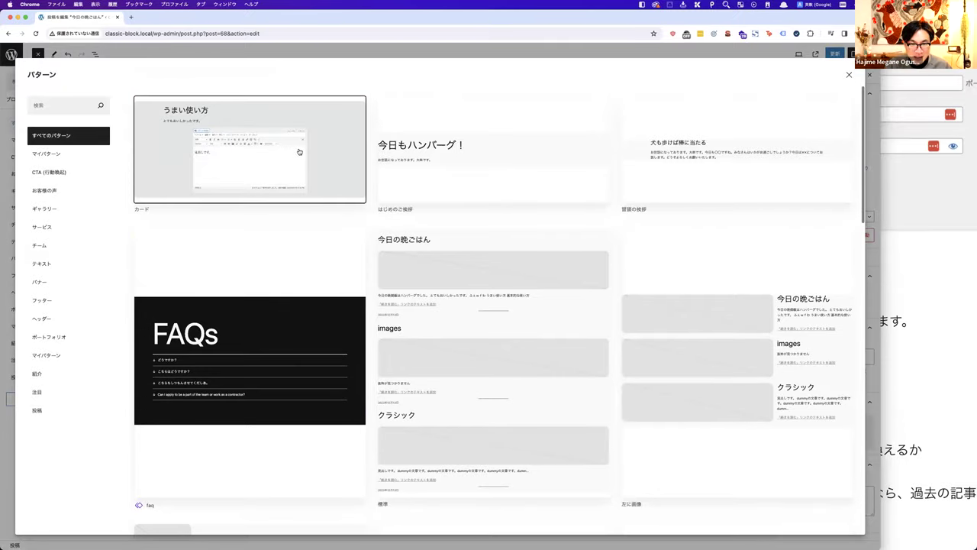
scroll(347, 240, down, 10)
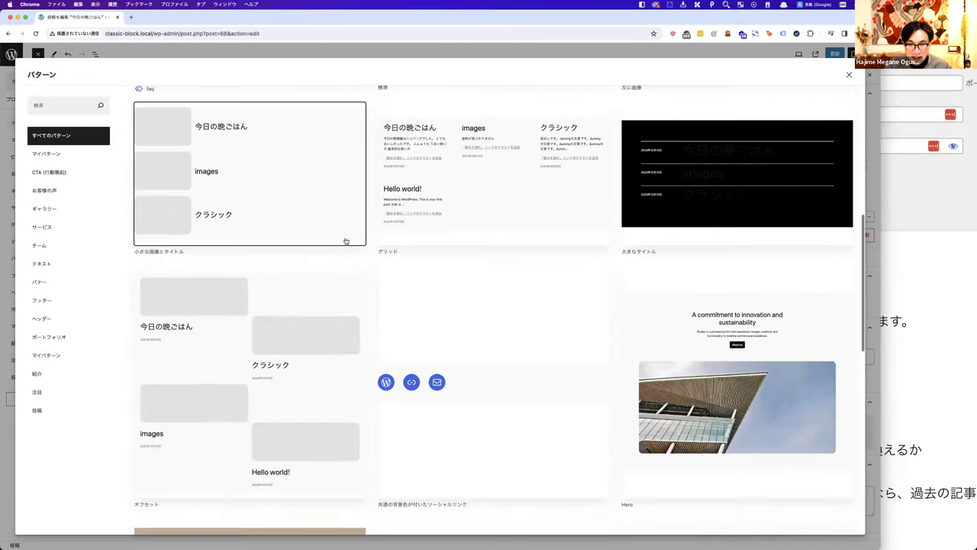
scroll(346, 241, down, 8)
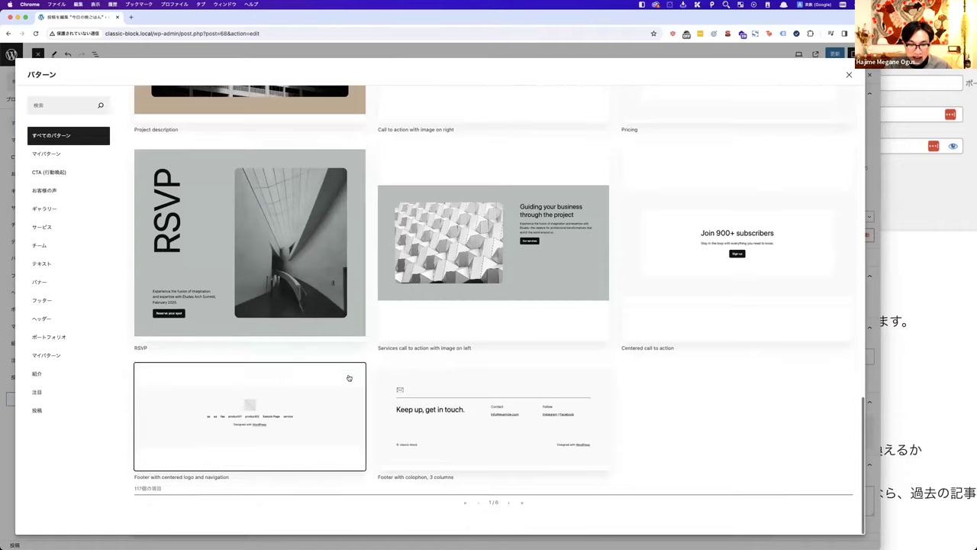
click(508, 502)
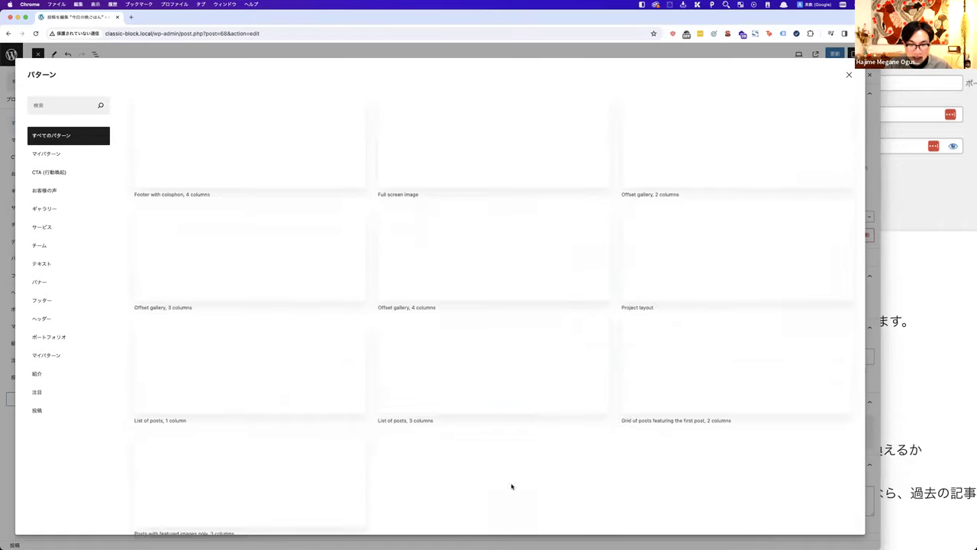
scroll(504, 421, down, 8)
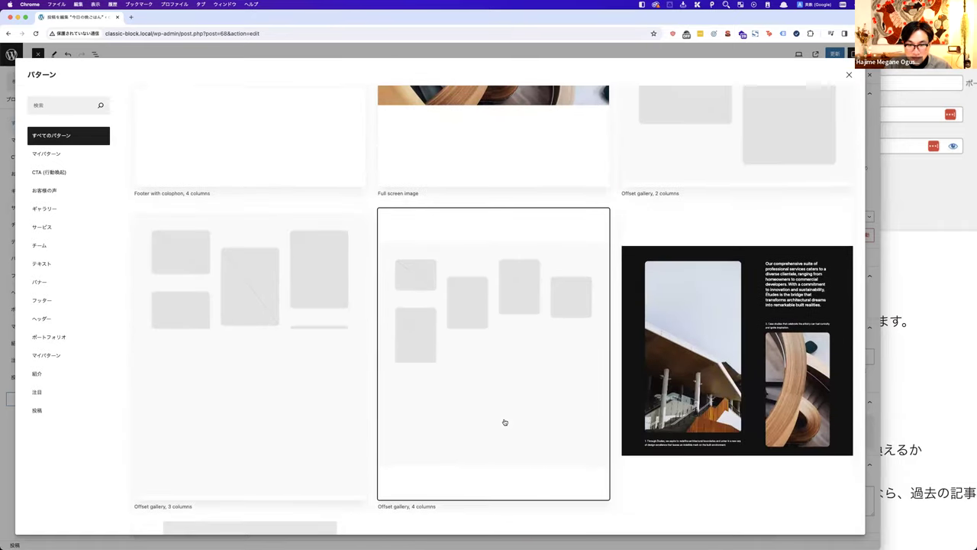
scroll(504, 421, down, 10)
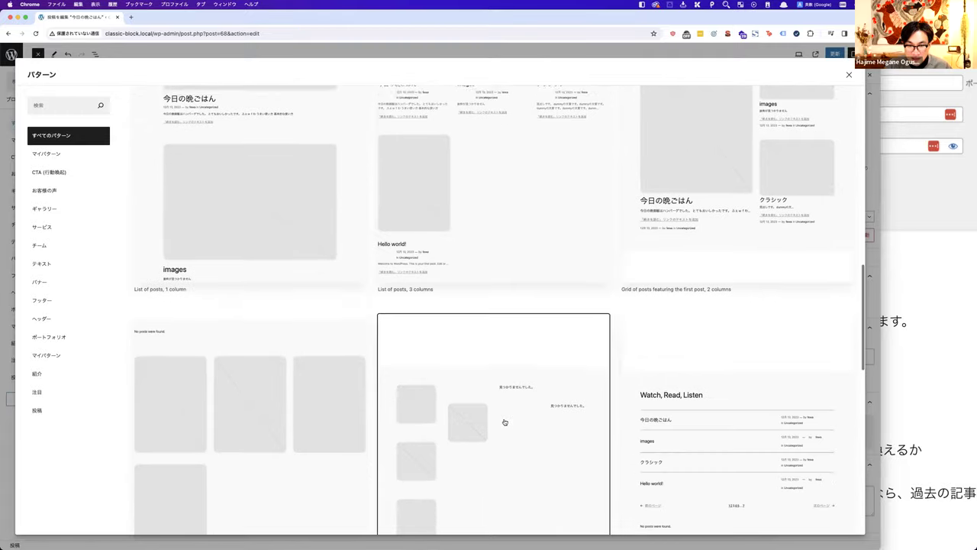
scroll(504, 421, down, 2)
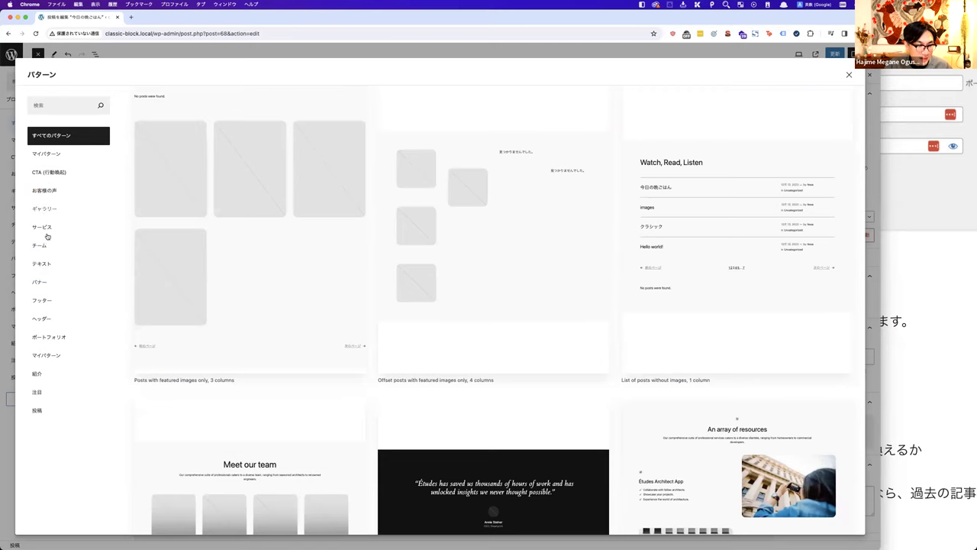
Step: Insert the RSVP pattern from the 注目 category at the end of the post
click(37, 392)
scroll(396, 300, down, 1)
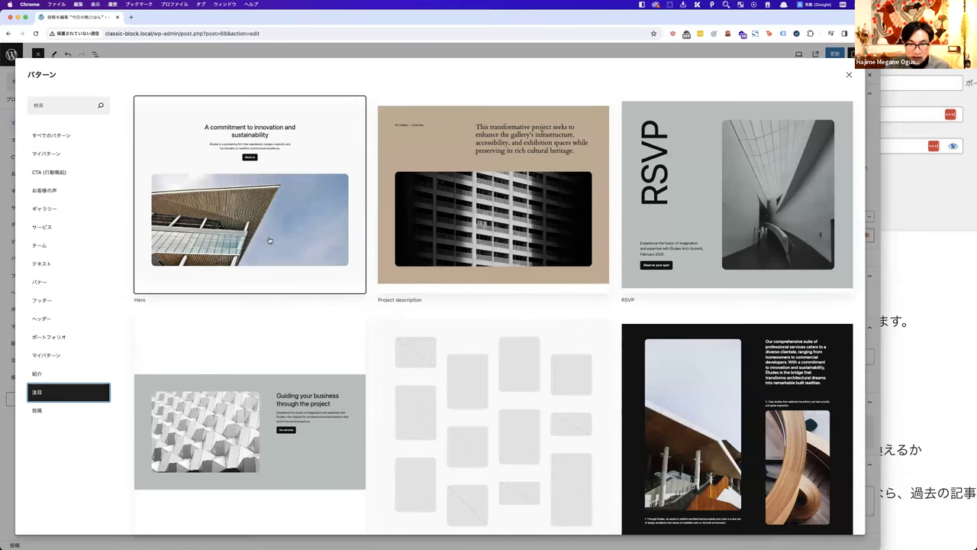
scroll(269, 240, down, 5)
scroll(269, 241, down, 4)
scroll(269, 240, up, 10)
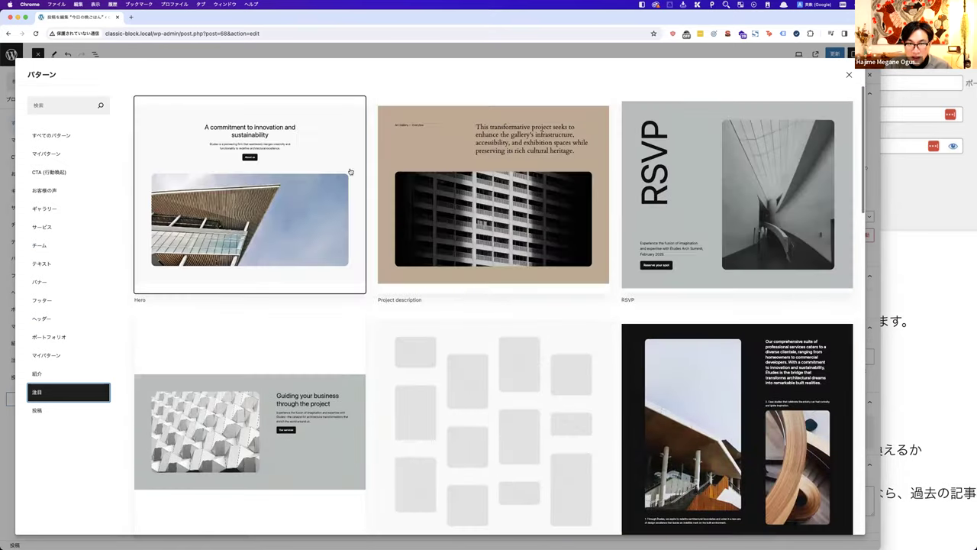
click(716, 177)
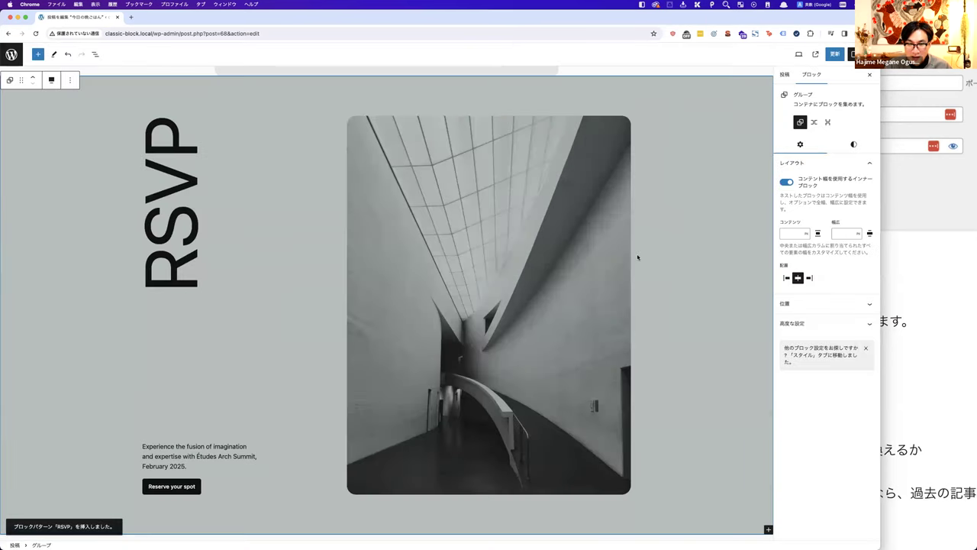
Step: Enlarge the browser window to the full screen width and look over the RSVP section beneath the card
scroll(637, 257, up, 2)
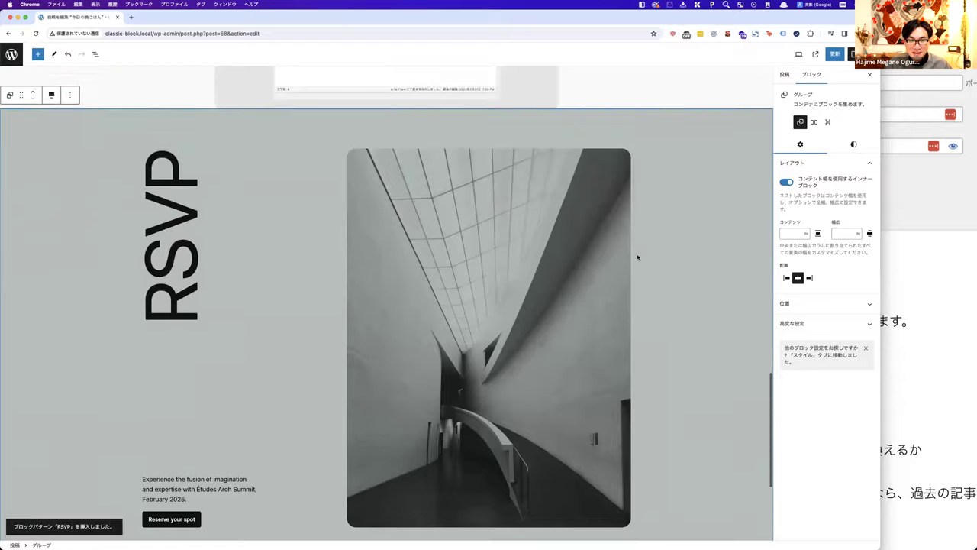
scroll(637, 257, up, 4)
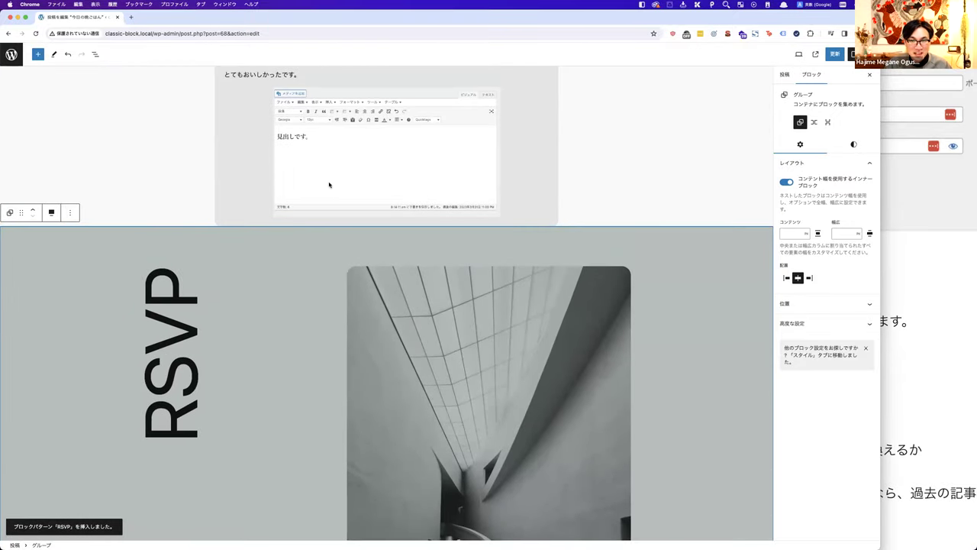
double_click(630, 26)
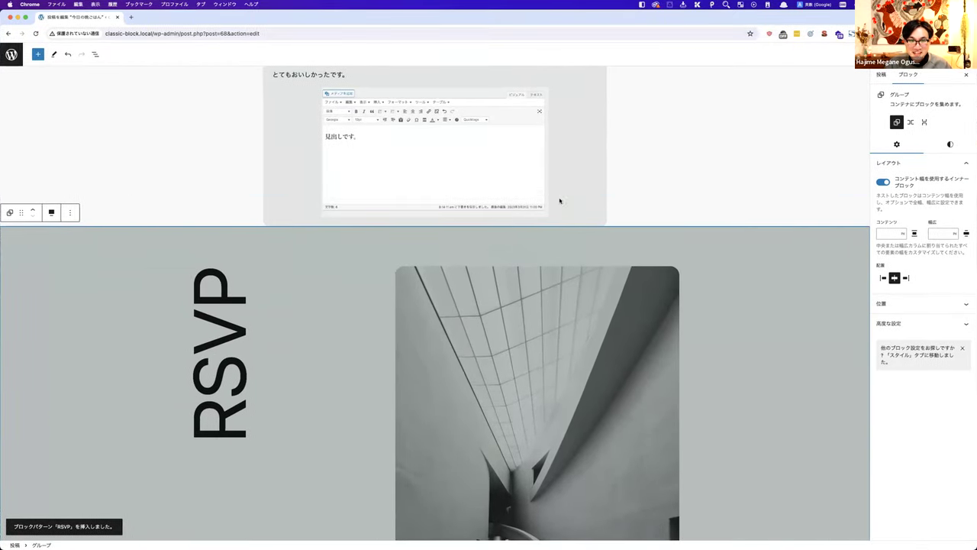
scroll(559, 201, down, 5)
scroll(382, 176, up, 4)
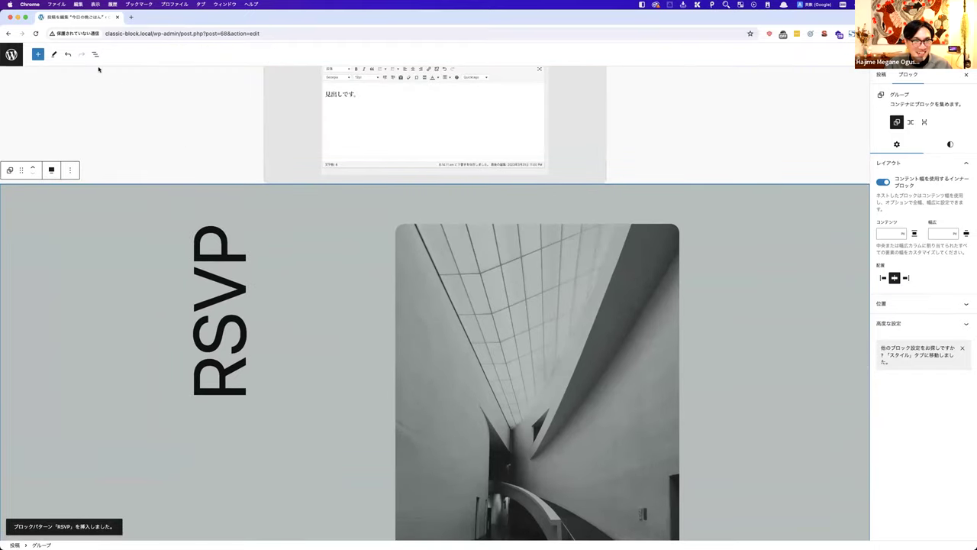
Step: Open the list view, examine the columns nested inside the RSVP group, and collapse the group again
click(95, 54)
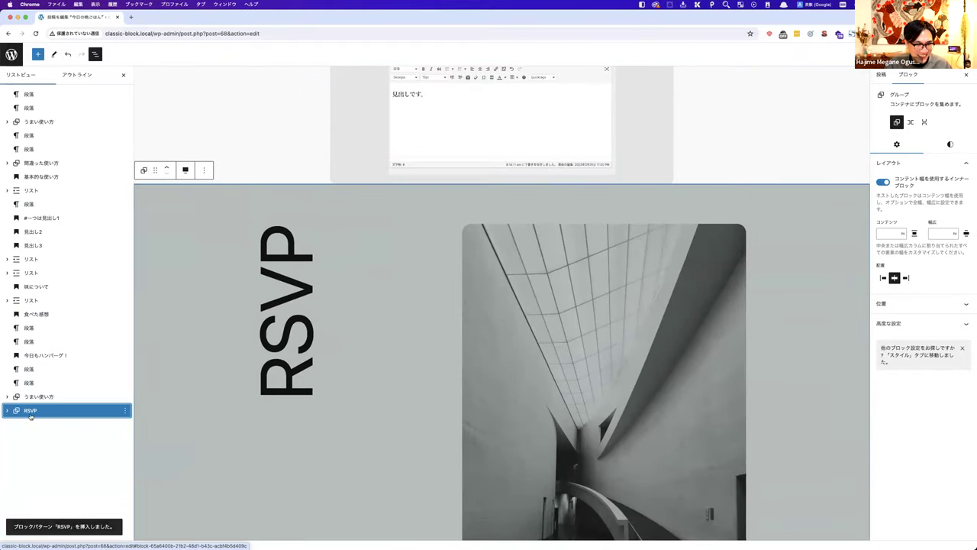
click(7, 411)
click(18, 424)
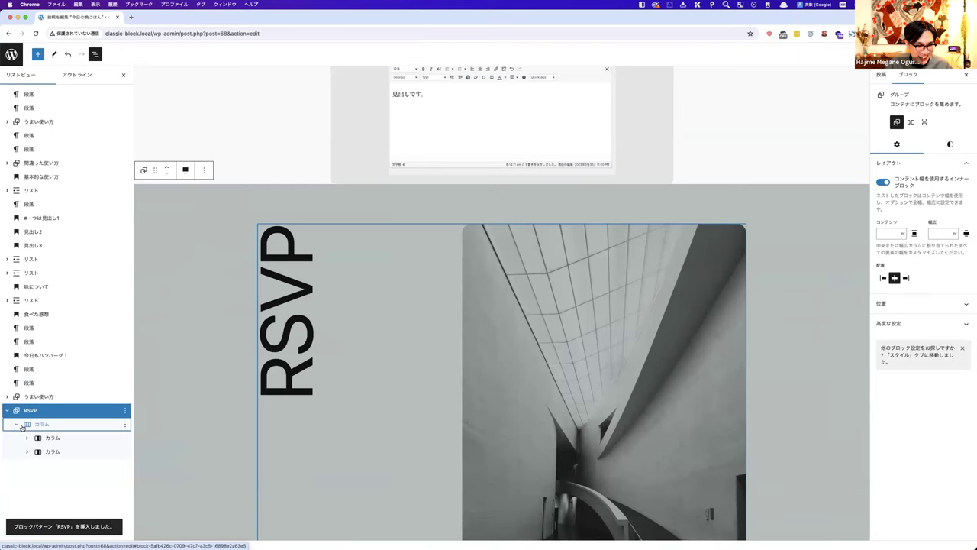
click(27, 437)
click(27, 466)
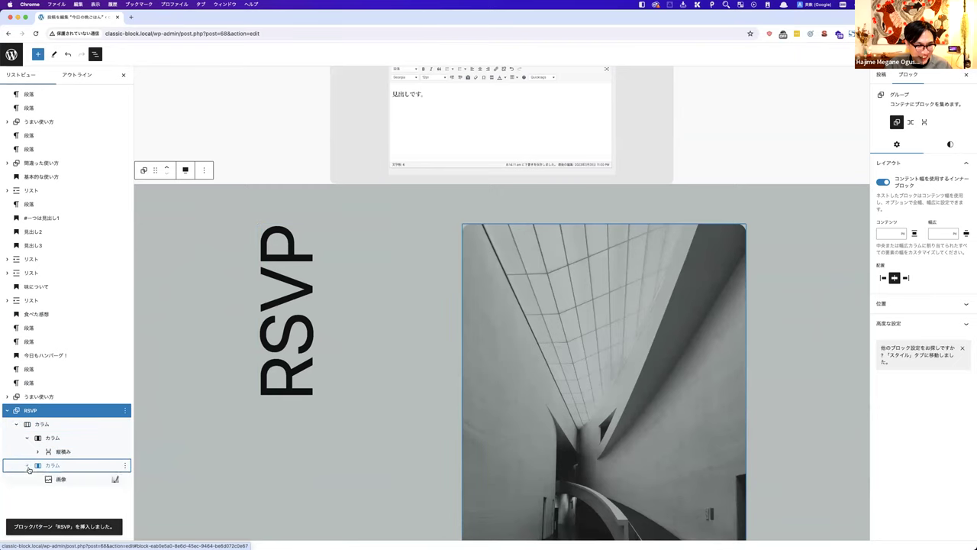
click(7, 410)
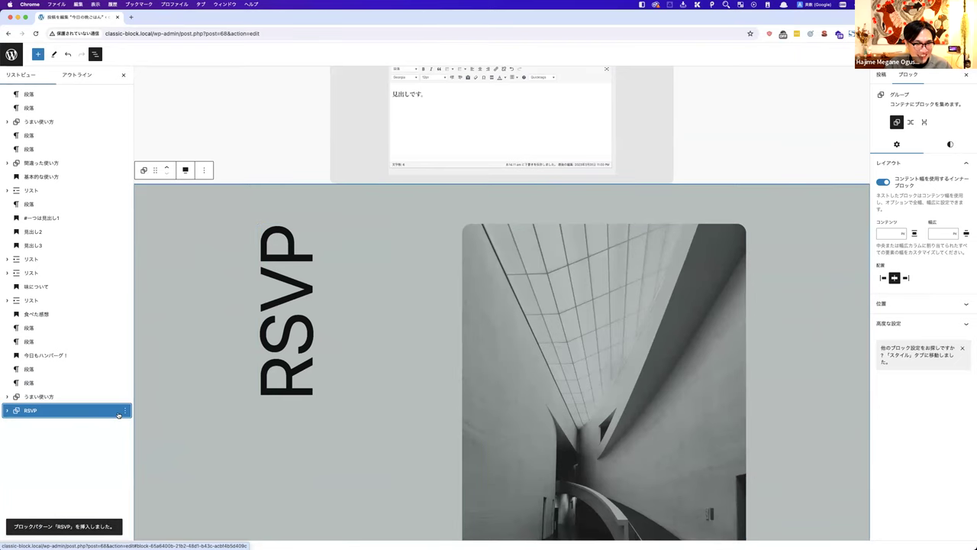
Step: Move the RSVP group up block by block until it sits between the headings 見出し2 and 見出し3
click(167, 167)
click(168, 167)
double_click(167, 167)
click(167, 168)
double_click(167, 168)
double_click(167, 167)
click(167, 167)
double_click(167, 167)
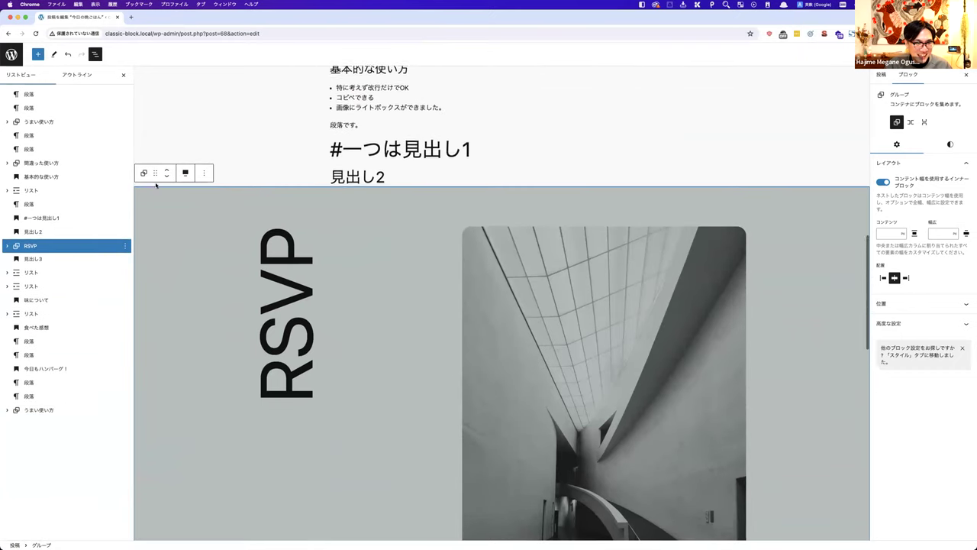
Step: Move the RSVP group to the very beginning of the post, above the first paragraph
drag(95, 244, 86, 94)
scroll(486, 299, down, 5)
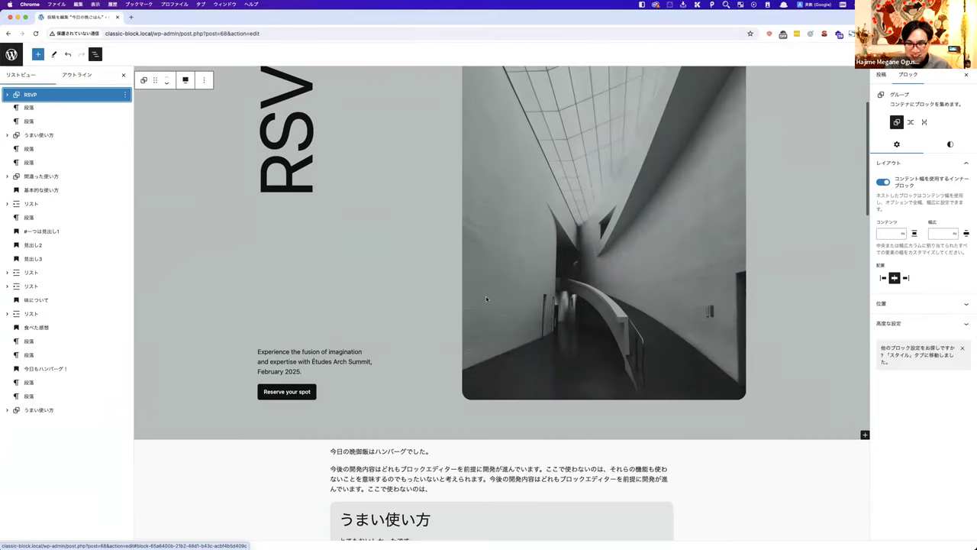
scroll(486, 298, up, 2)
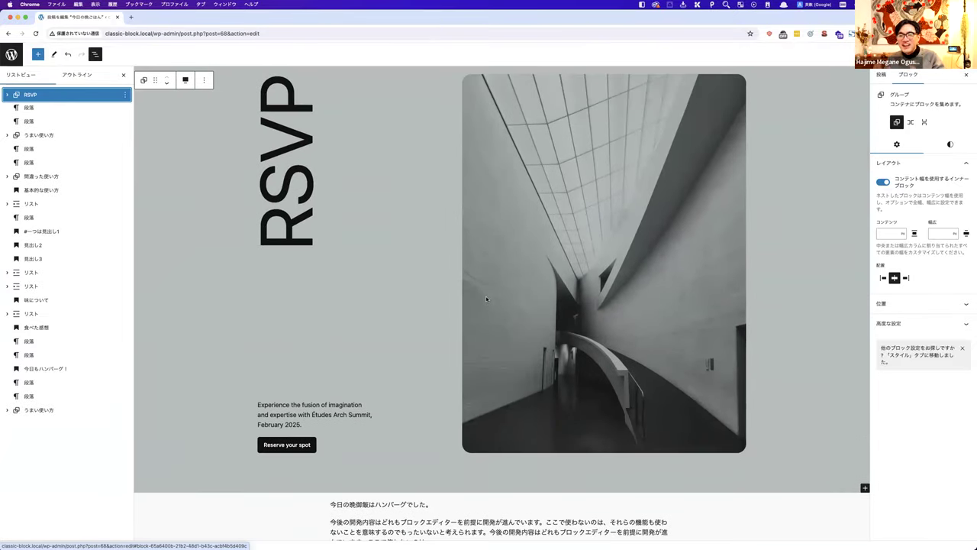
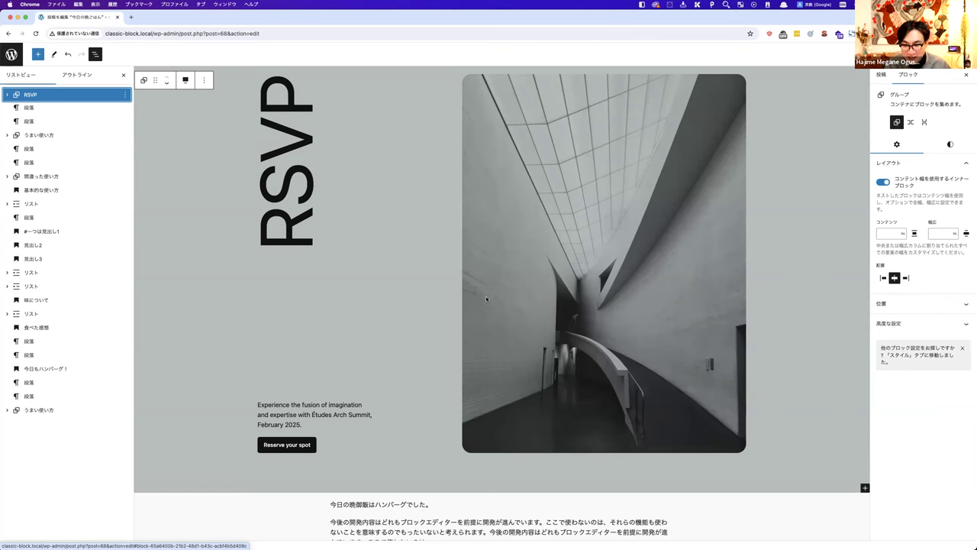
Step: Shrink the editor window to half the screen and review the パターンの活用 and ブロックプラグインの活用 sections in the Dropbox Paper notes
key(ctrl+alt+Left)
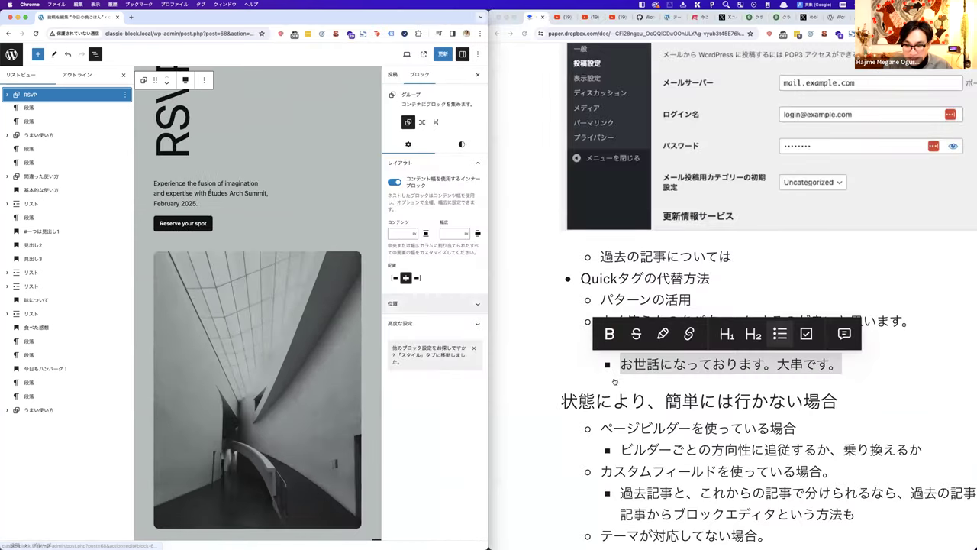
click(588, 428)
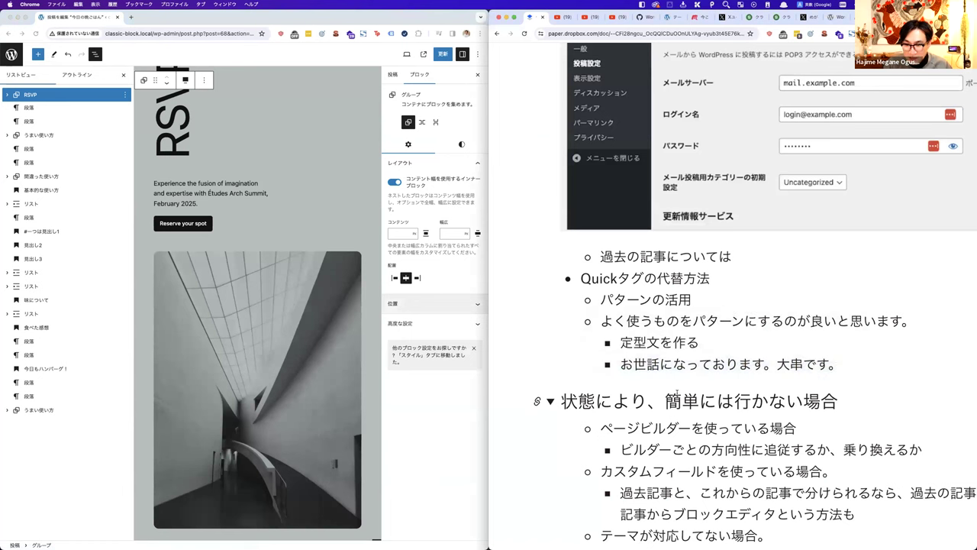
scroll(549, 404, up, 3)
scroll(677, 392, up, 15)
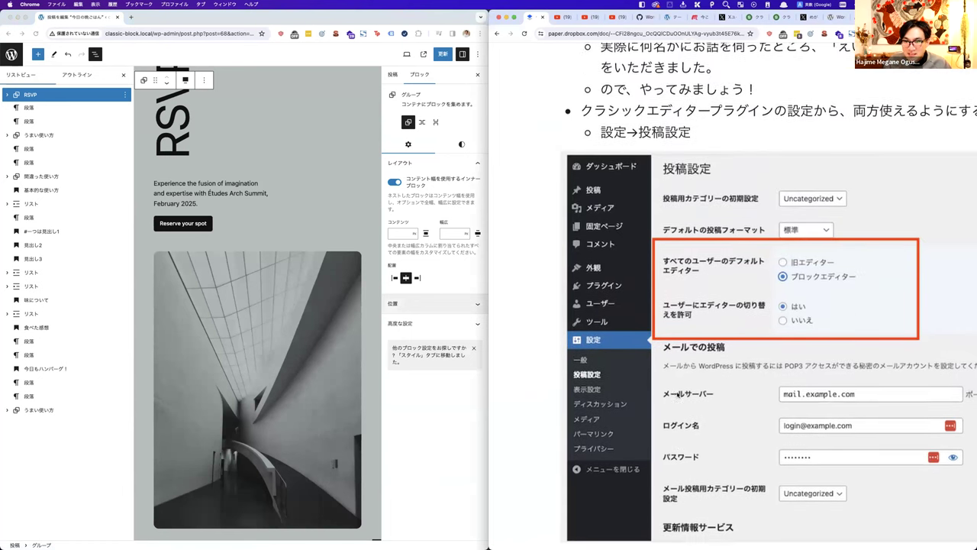
scroll(676, 392, up, 12)
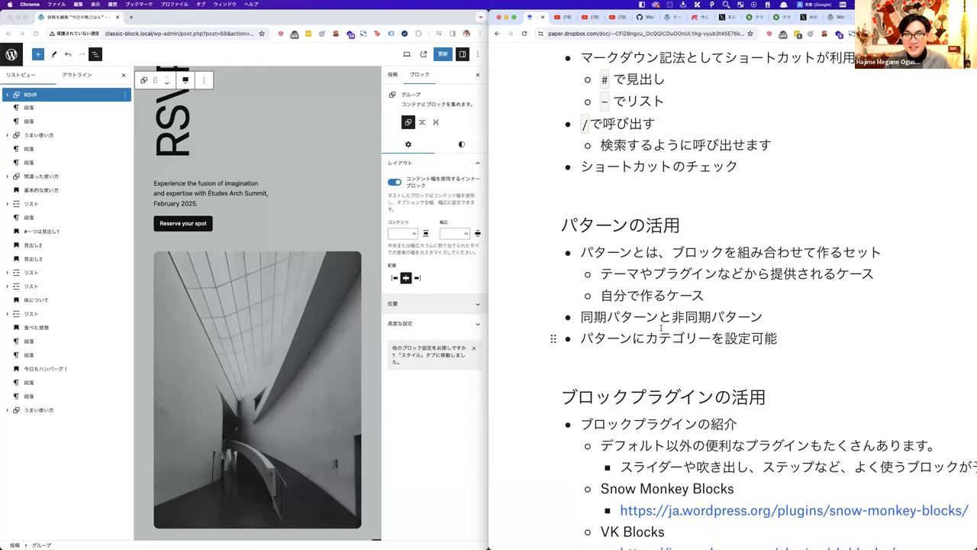
scroll(660, 328, down, 5)
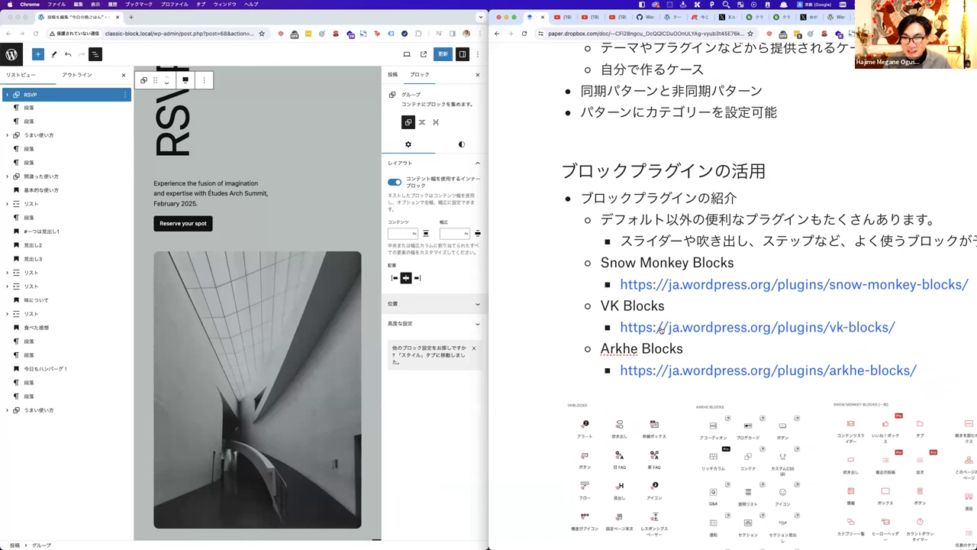
Step: Maximize the Dropbox Paper notes and review the three plugins and the block overview image under ブロックプラグインの活用
key(ctrl+alt+Return)
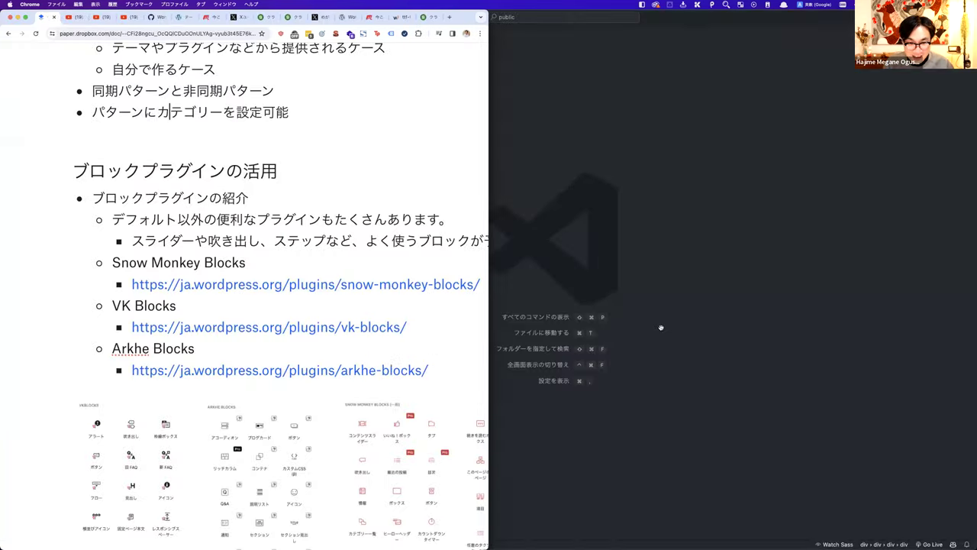
scroll(636, 350, down, 2)
scroll(636, 351, up, 1)
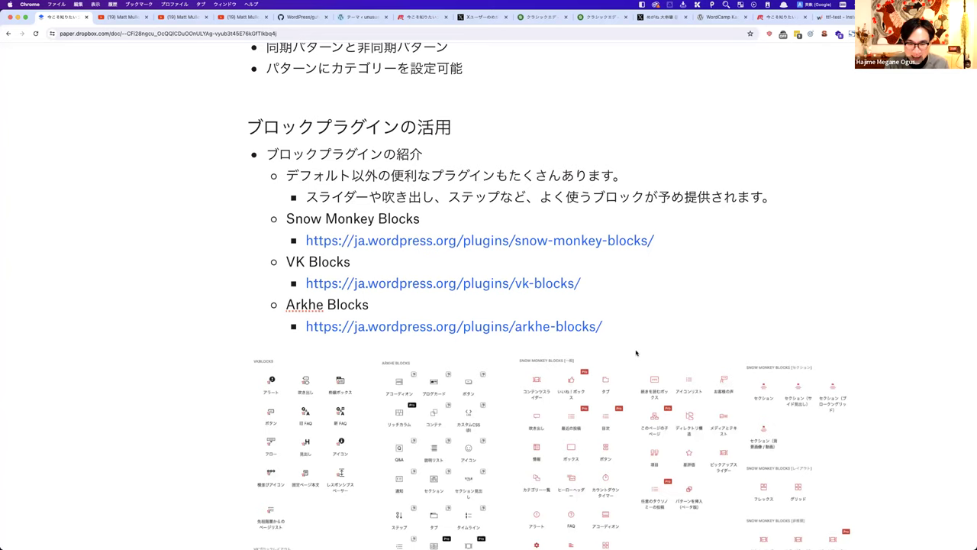
scroll(635, 353, down, 3)
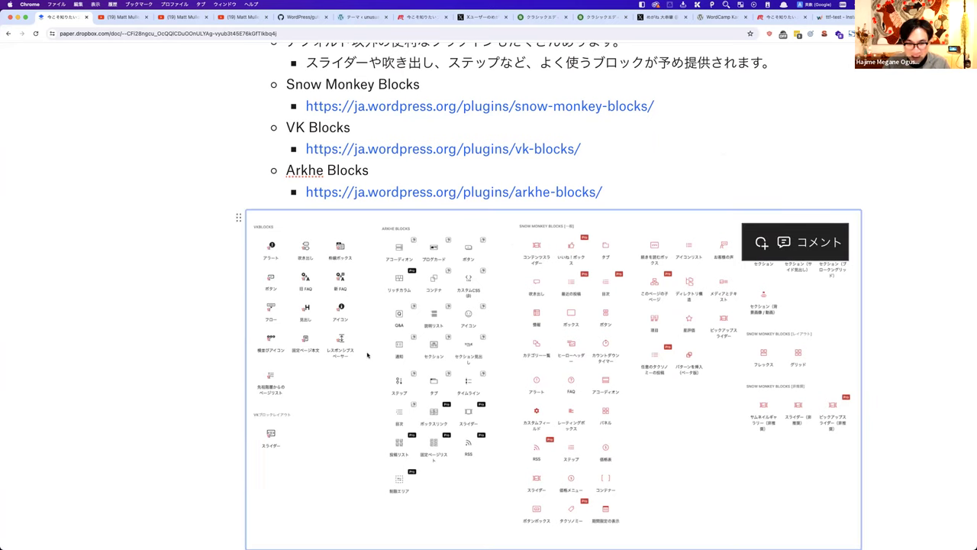
scroll(368, 355, up, 3)
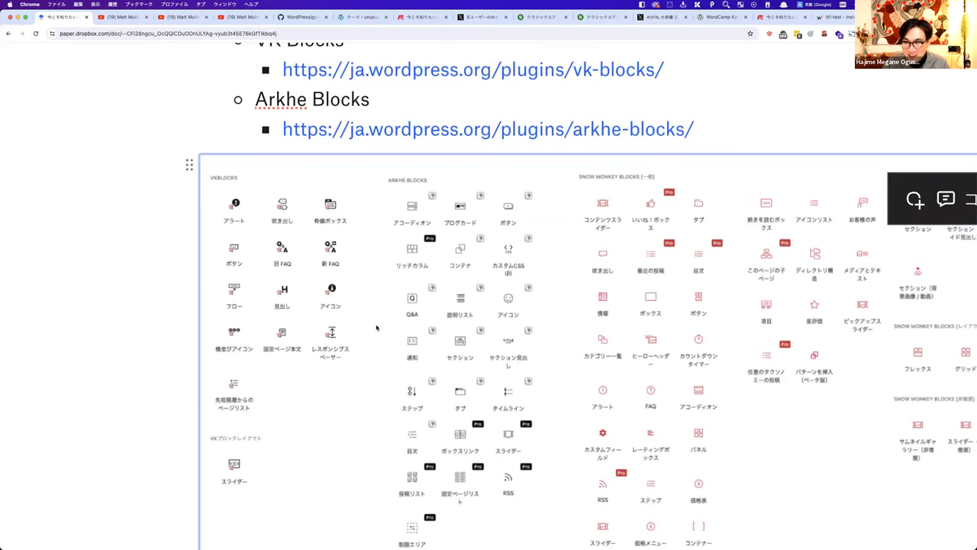
scroll(377, 327, down, 3)
Step: Enlarge the block overview image, examine the VK, Arkhe and Snow Monkey blocks with the screen magnifier, and close the image
click(455, 241)
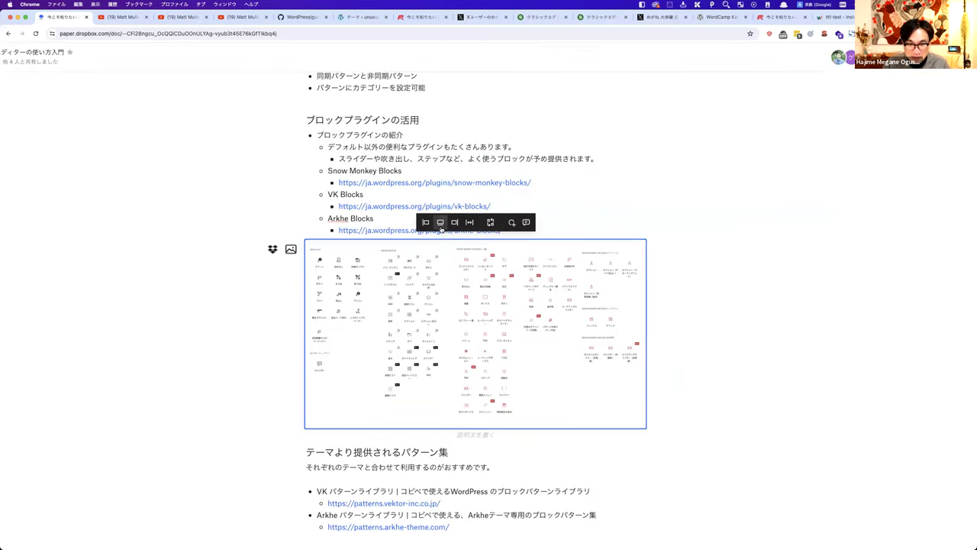
click(578, 338)
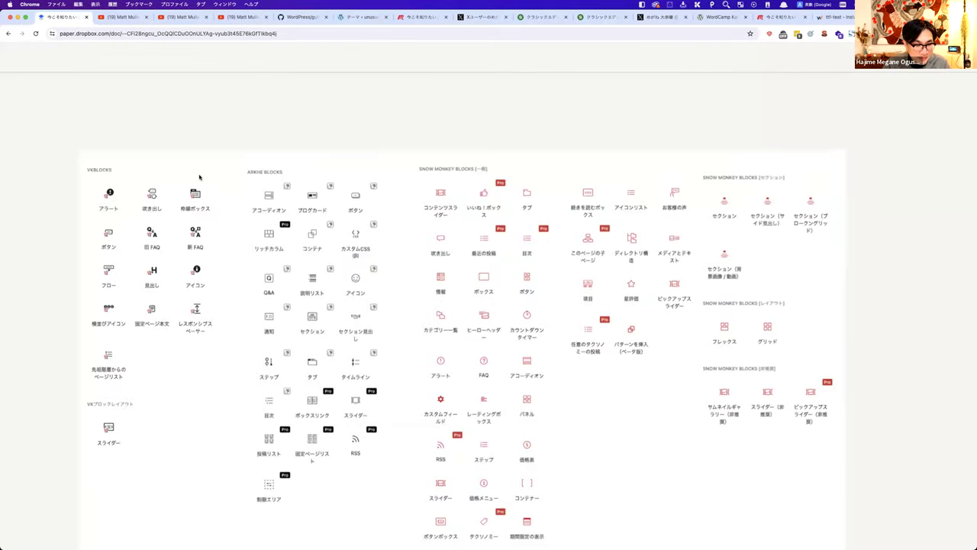
key(ctrl+alt+z)
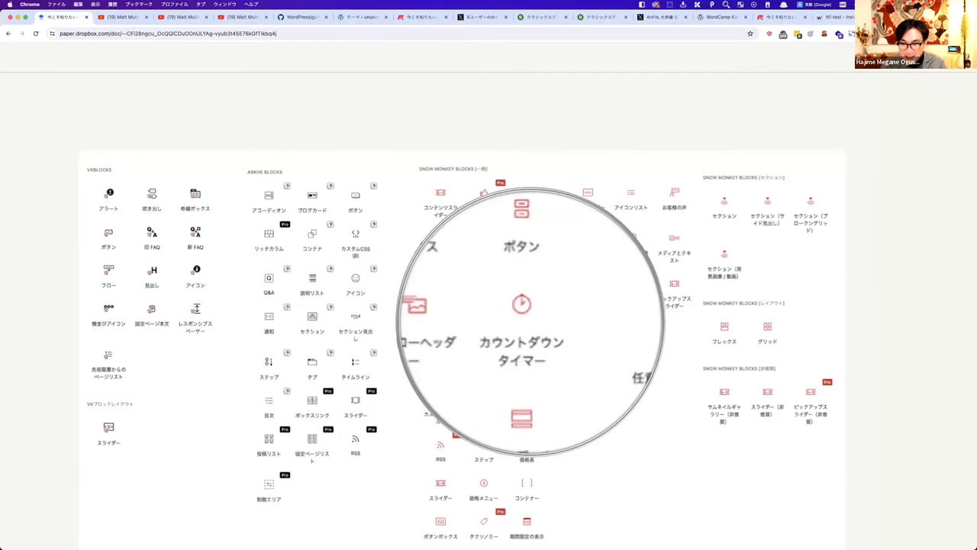
key(Escape)
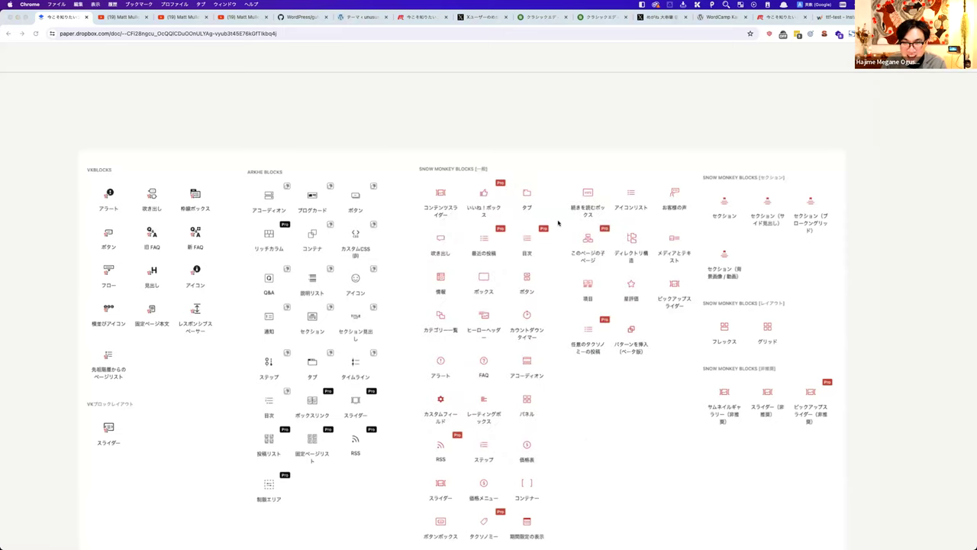
click(495, 131)
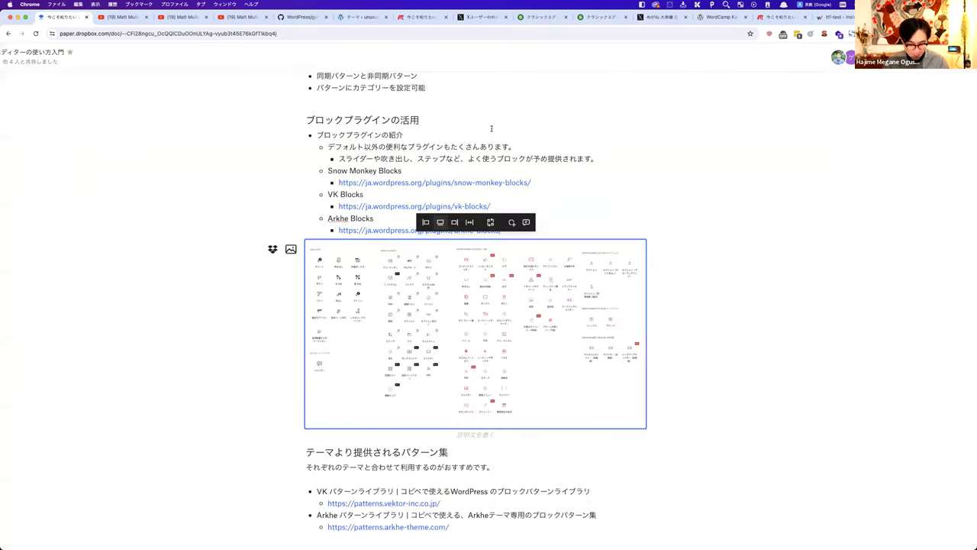
Step: Deselect the block overview image and compare the plugins' blocks once more within the notes
click(576, 225)
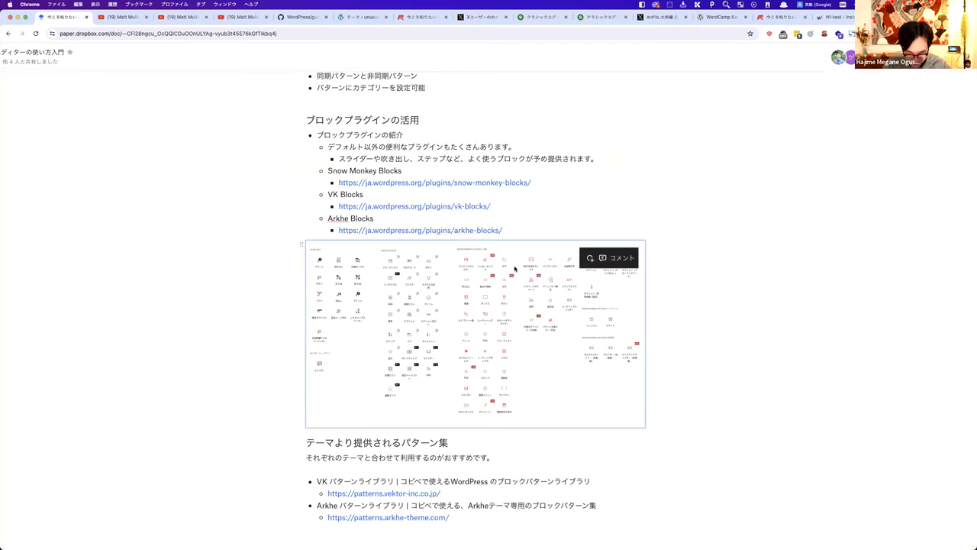
scroll(514, 269, up, 5)
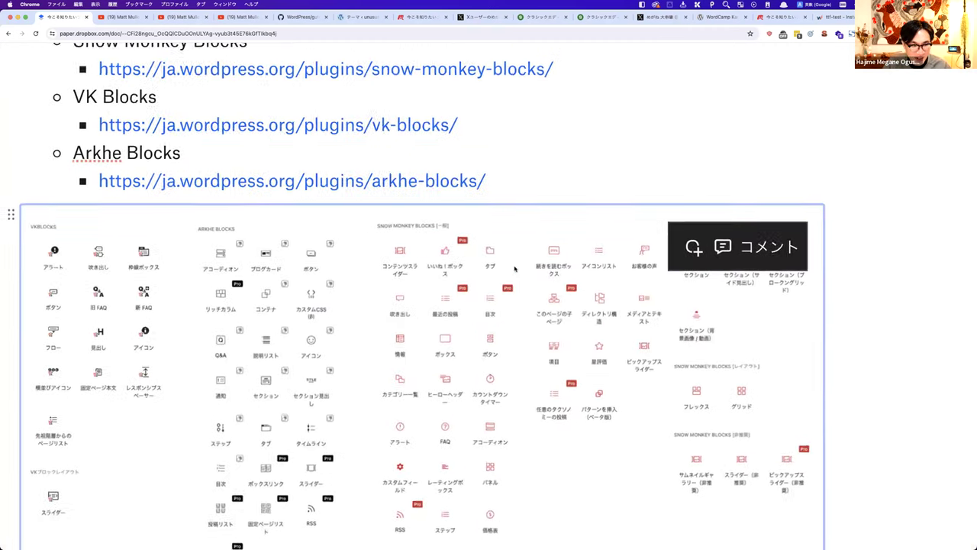
scroll(515, 269, down, 3)
scroll(259, 291, up, 2)
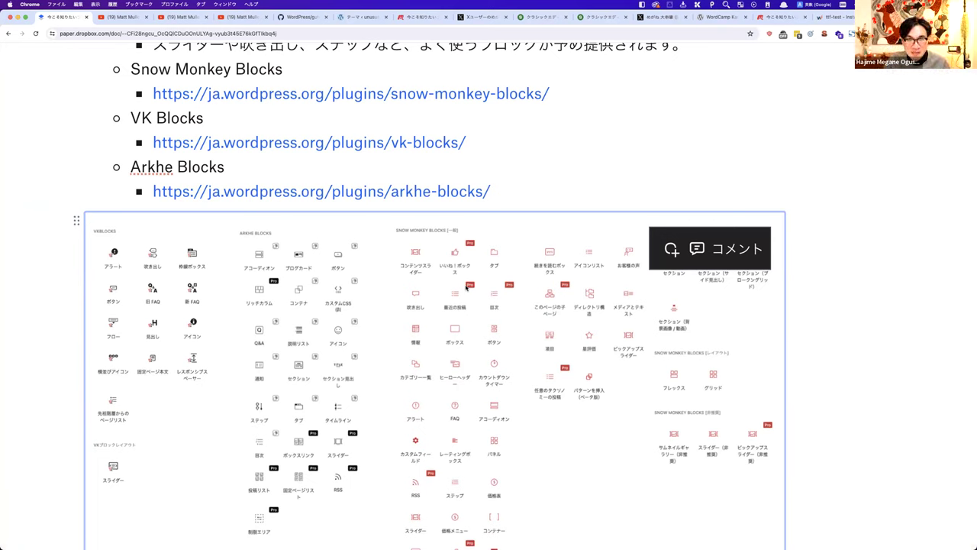
ctrl+scroll(465, 287, down, 10)
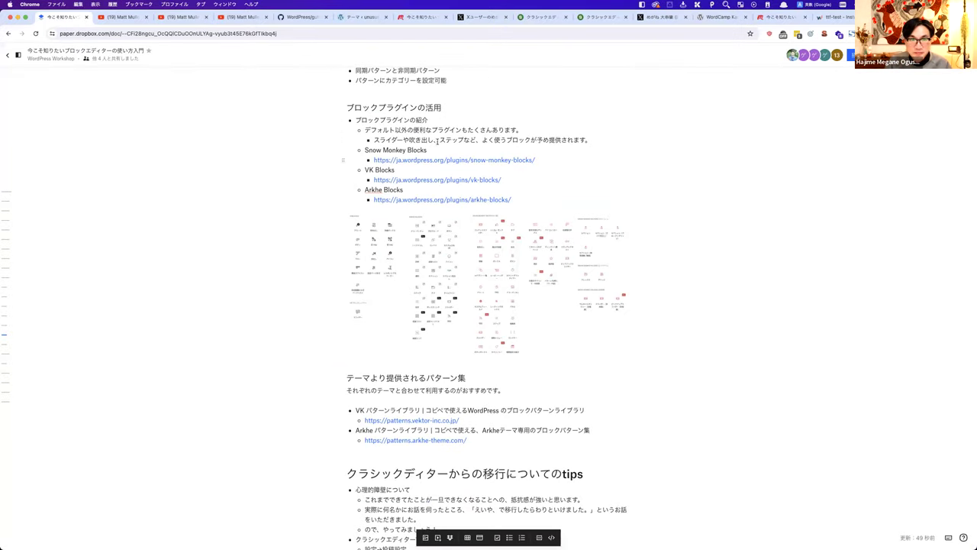
Step: Return the notes to the right half of the screen, leave the post editor without saving, and open the WordPress plugin list
key(ctrl+alt+Right)
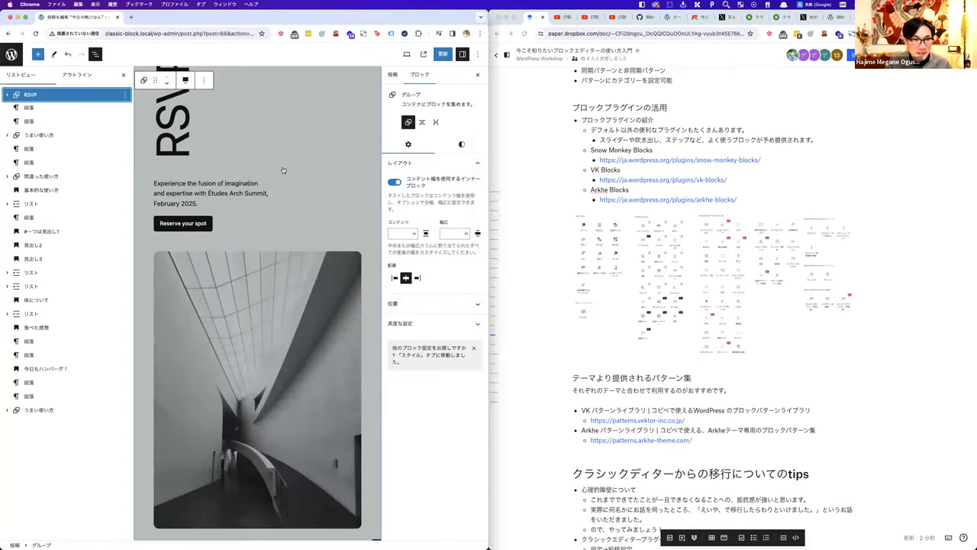
click(11, 54)
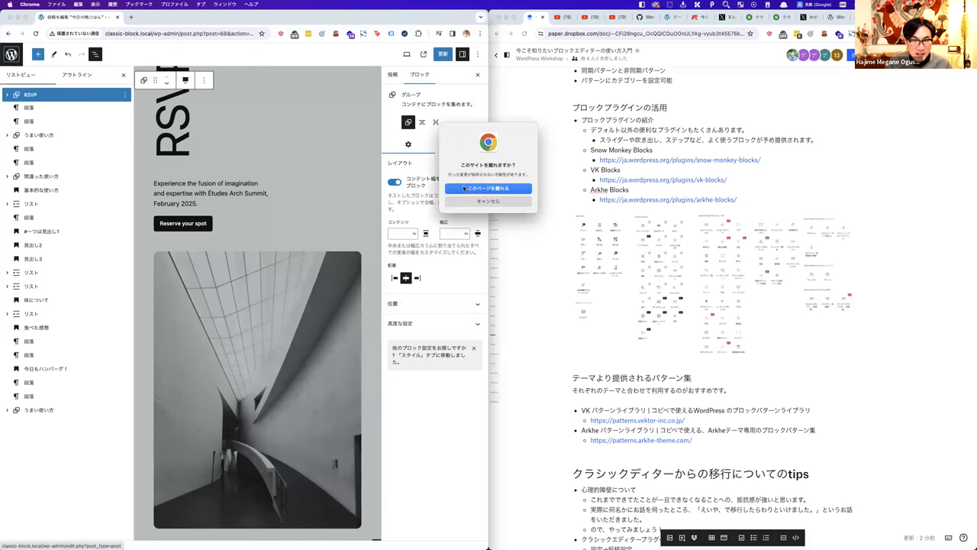
click(463, 188)
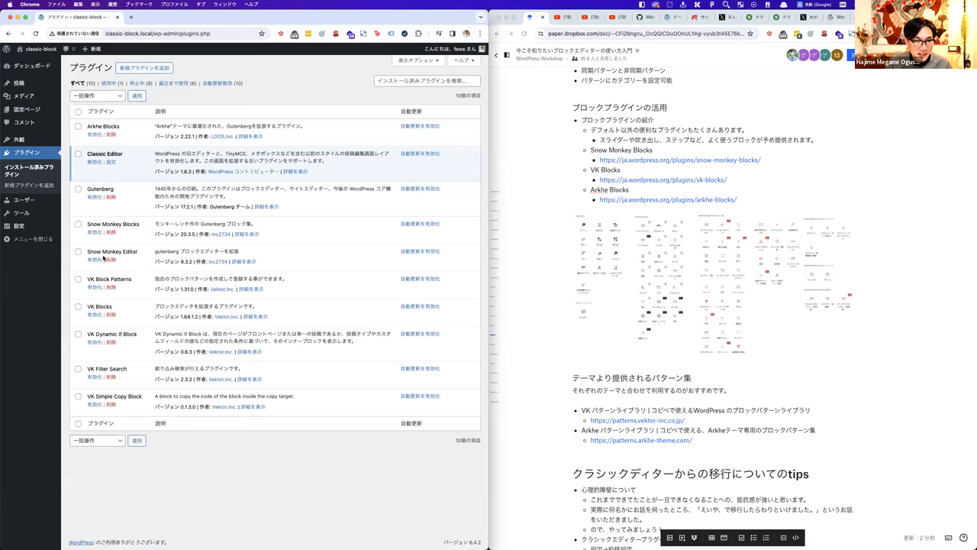
Step: Bulk-activate the plugins Snow Monkey Blocks, VK Blocks and Arkhe Blocks
scroll(103, 258, up, 5)
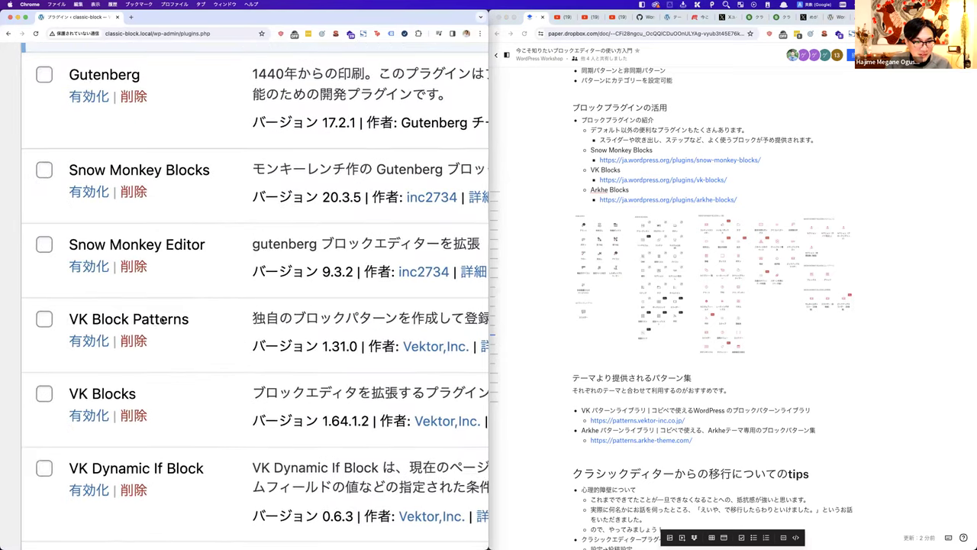
scroll(163, 321, down, 5)
click(67, 205)
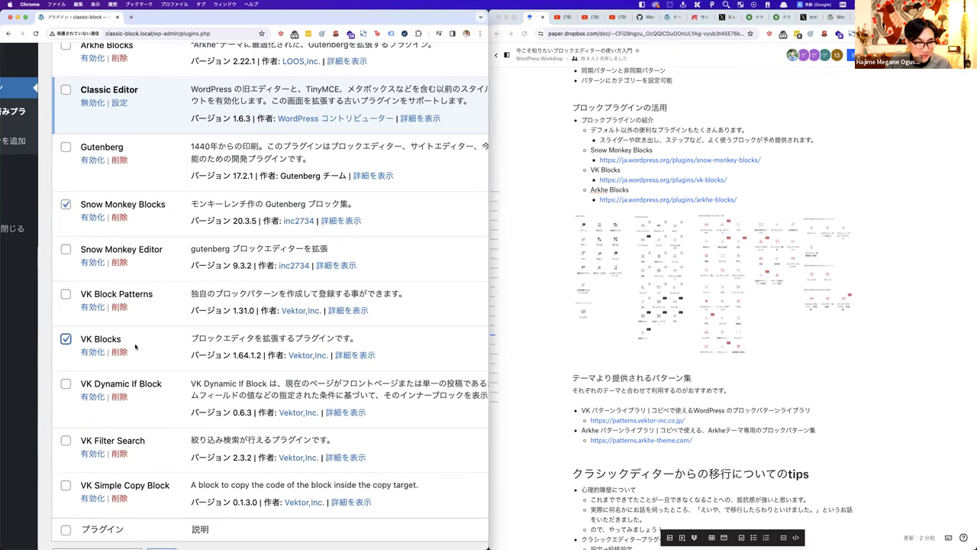
scroll(130, 321, up, 3)
click(65, 157)
click(88, 112)
click(73, 120)
click(161, 107)
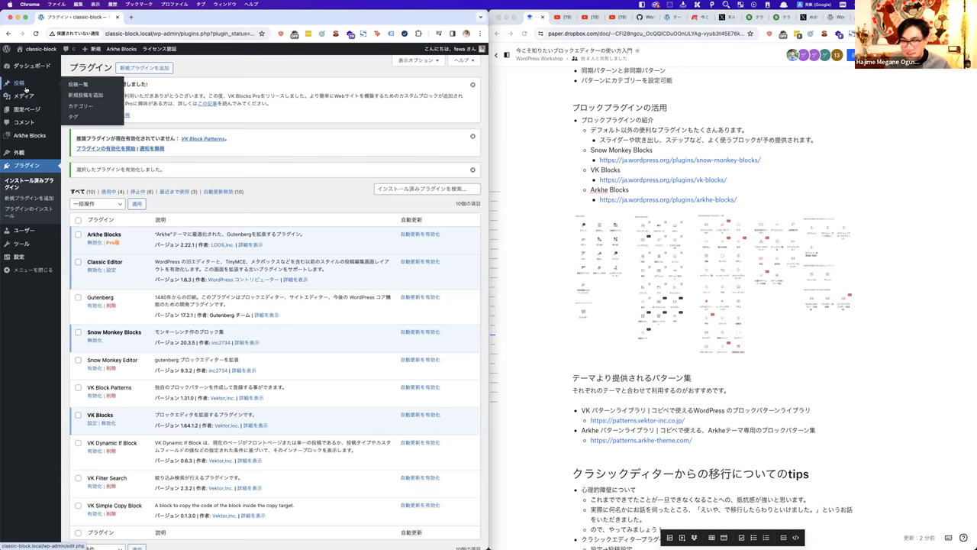
Step: Start a new post from the posts section and shift the editor window slightly to the right
click(26, 88)
click(112, 69)
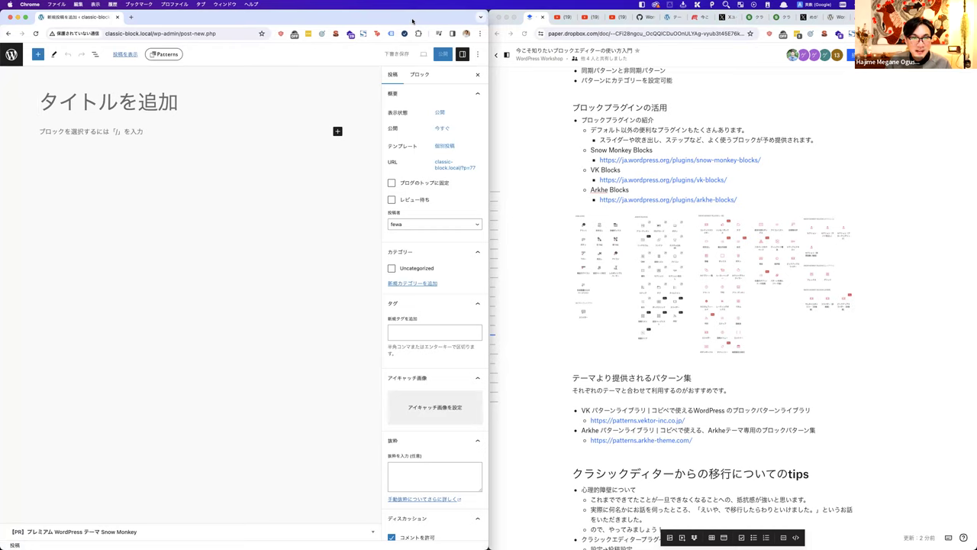
drag(412, 22, 432, 23)
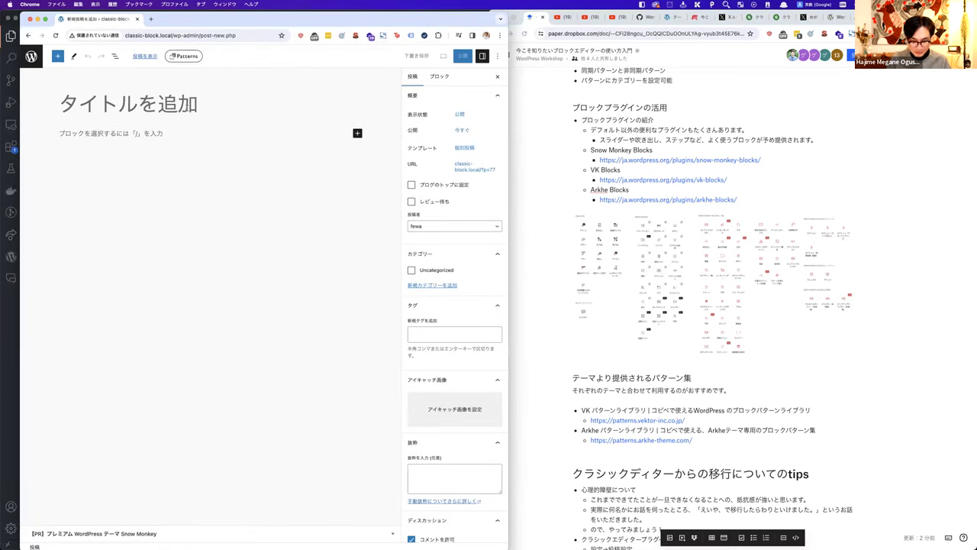
Step: Title the new post ブロックのテスト and place the cursor in its first empty paragraph
text(bruo)
key(BackSpace)
key(BackSpace)
key(BackSpace)
text(burokkunoteus)
key(BackSpace)
key(BackSpace)
text(suto)
key(Tab)
key(Return)
click(180, 128)
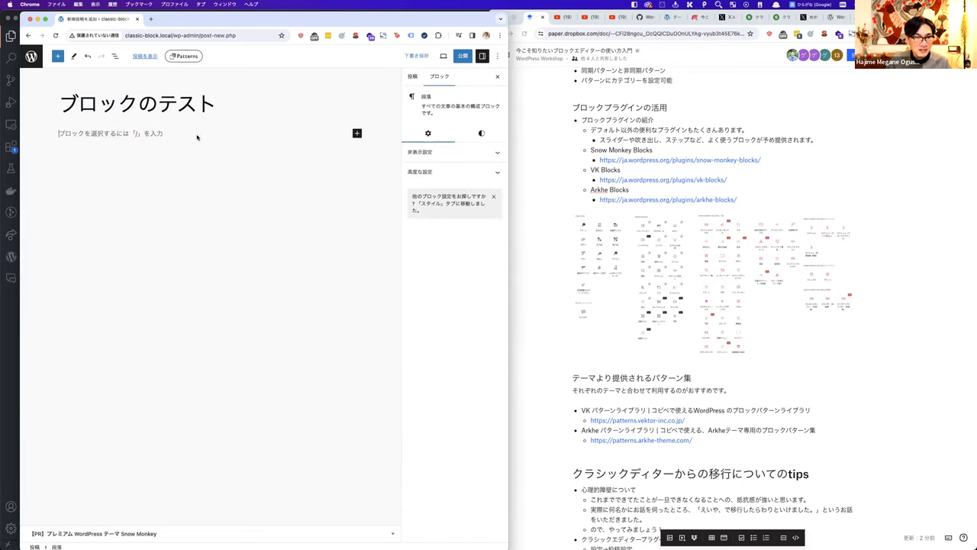
Step: Show the full block library, maximize the editor window, and browse the Arkhe Blocks, VK Blocks and Snow Monkey Blocks categories
click(355, 136)
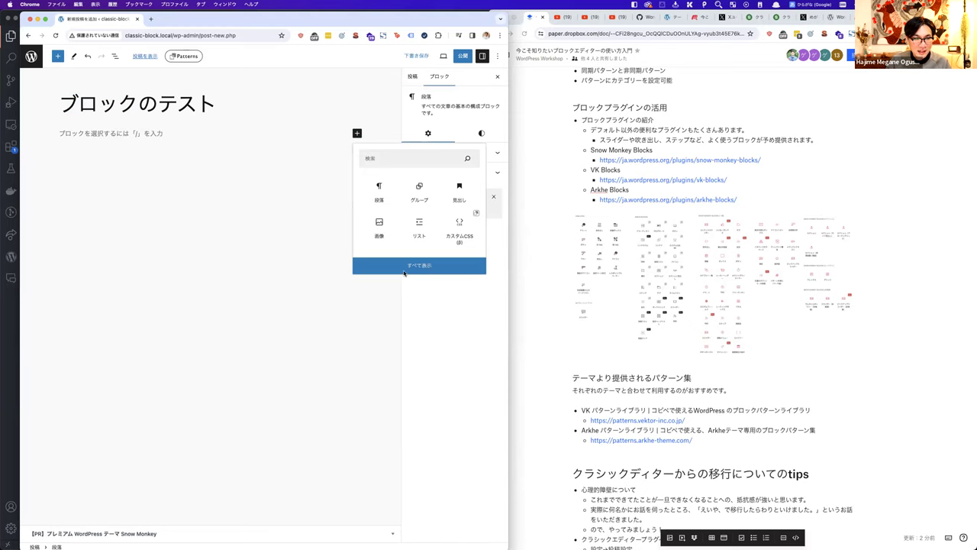
click(420, 267)
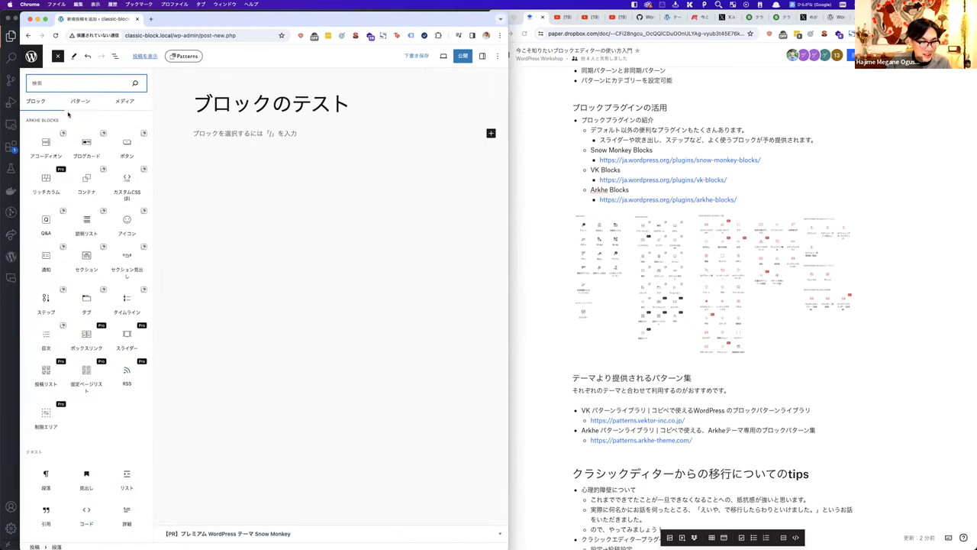
key(ctrl+alt+Return)
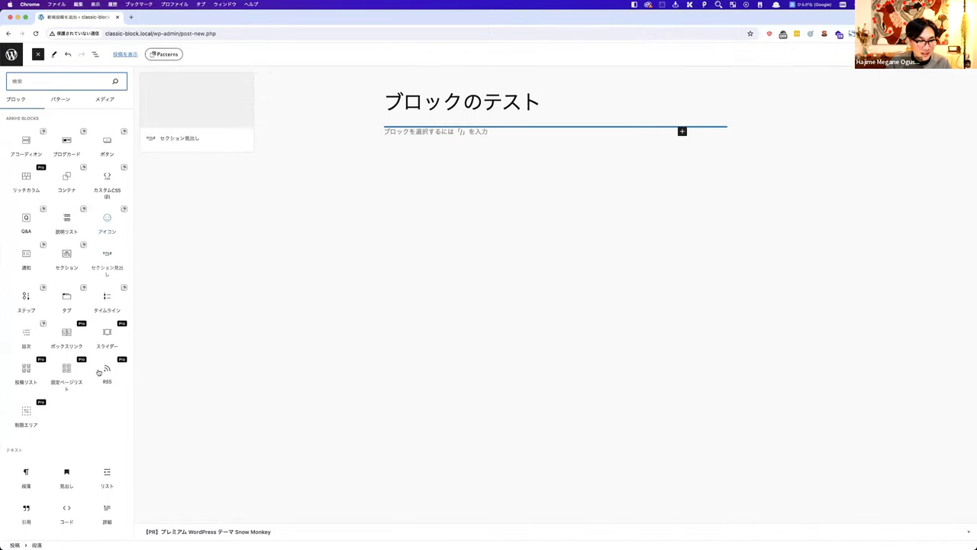
scroll(77, 378, down, 5)
scroll(87, 394, down, 15)
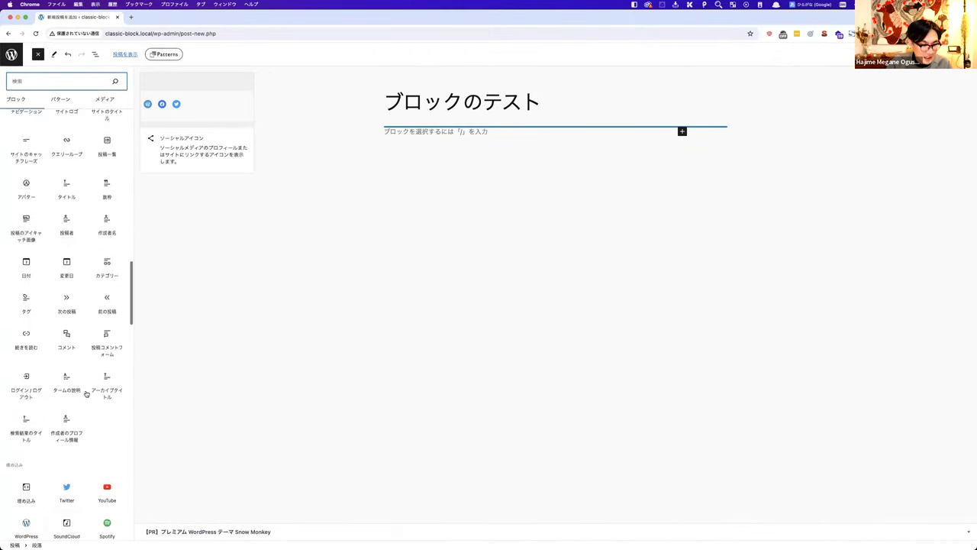
scroll(87, 392, down, 1)
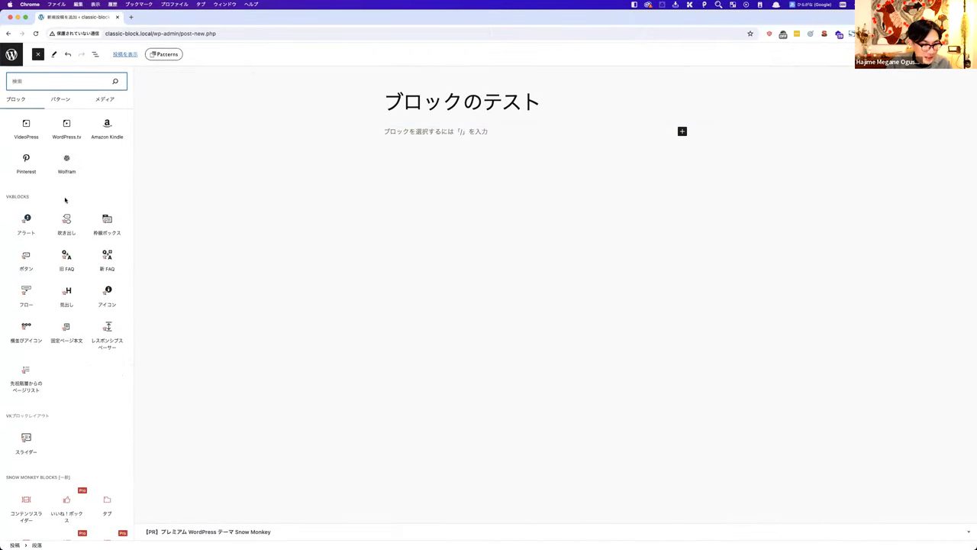
scroll(85, 375, down, 10)
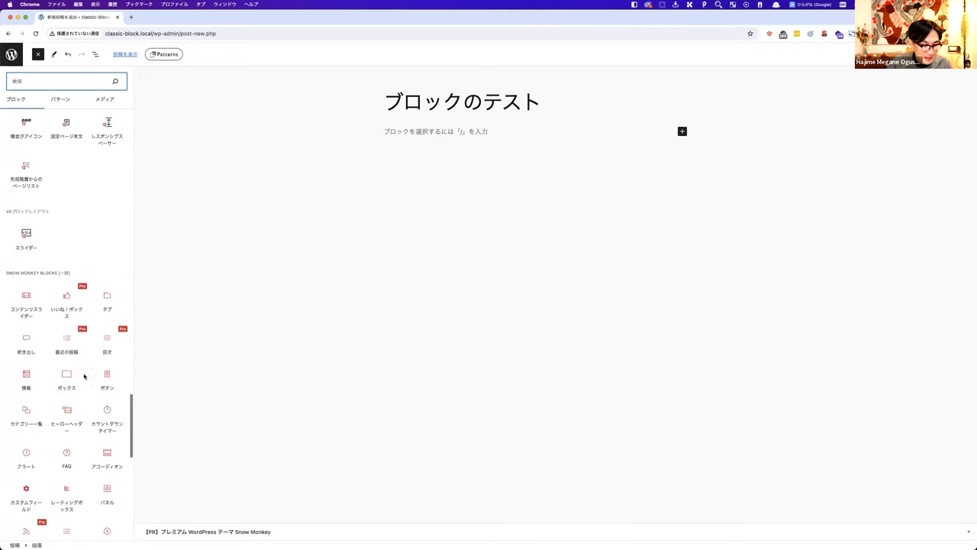
scroll(101, 326, down, 3)
scroll(102, 326, up, 15)
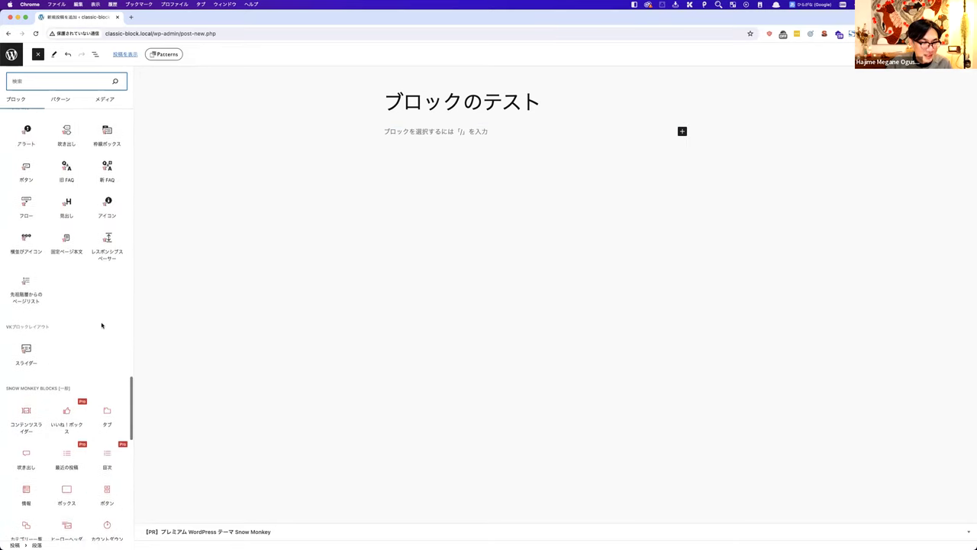
scroll(102, 326, down, 12)
scroll(101, 326, down, 4)
scroll(102, 325, up, 3)
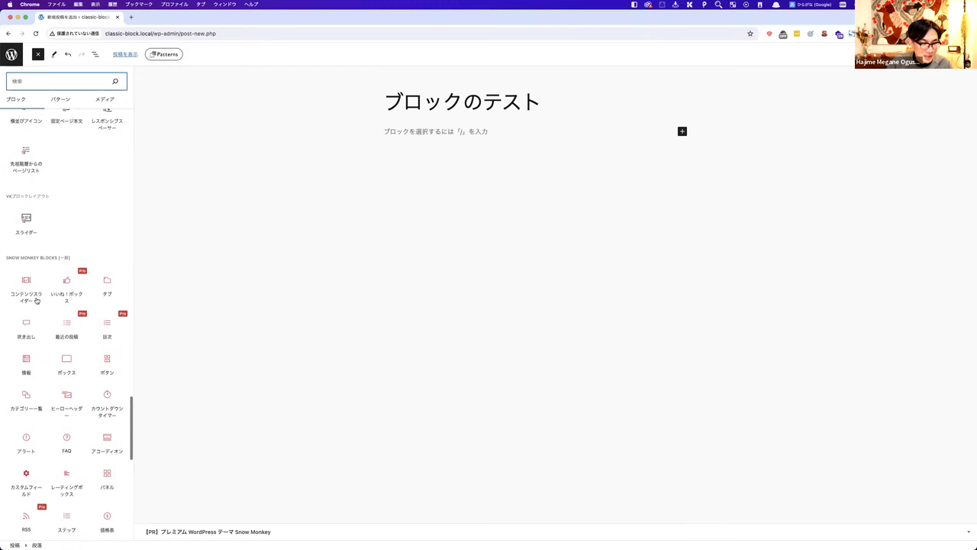
Step: Insert the Snow Monkey コンテンツスライダー block, open the list view, and examine the block's settings under magnification
mouse_move(25, 287)
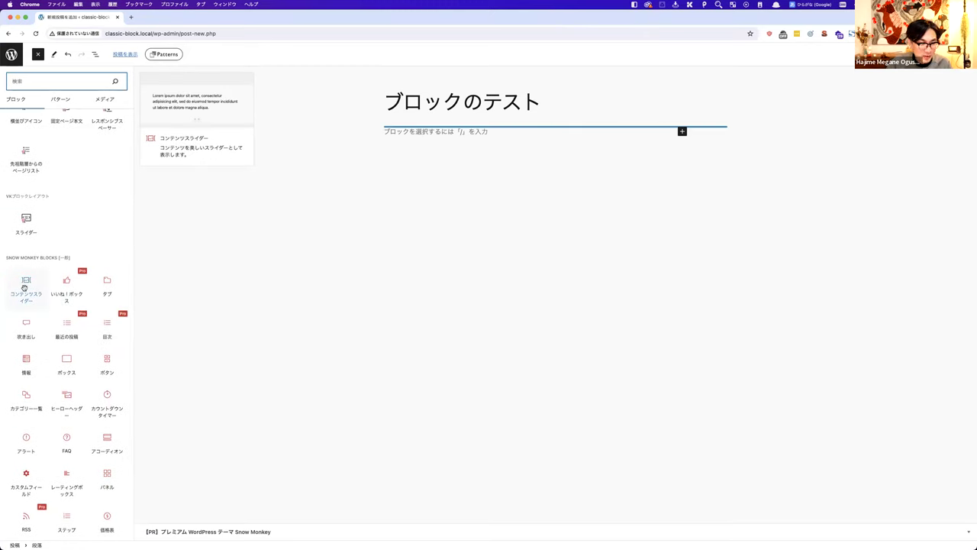
click(25, 288)
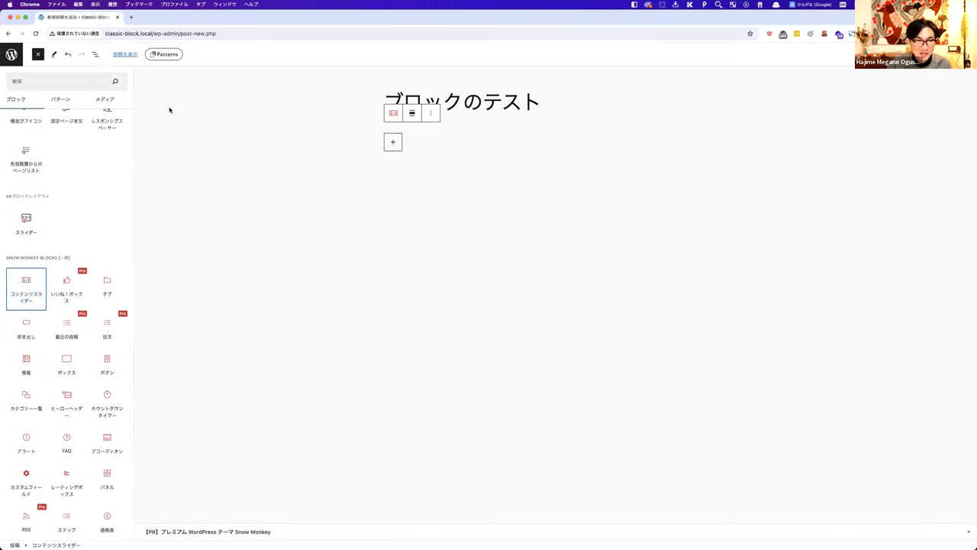
click(96, 55)
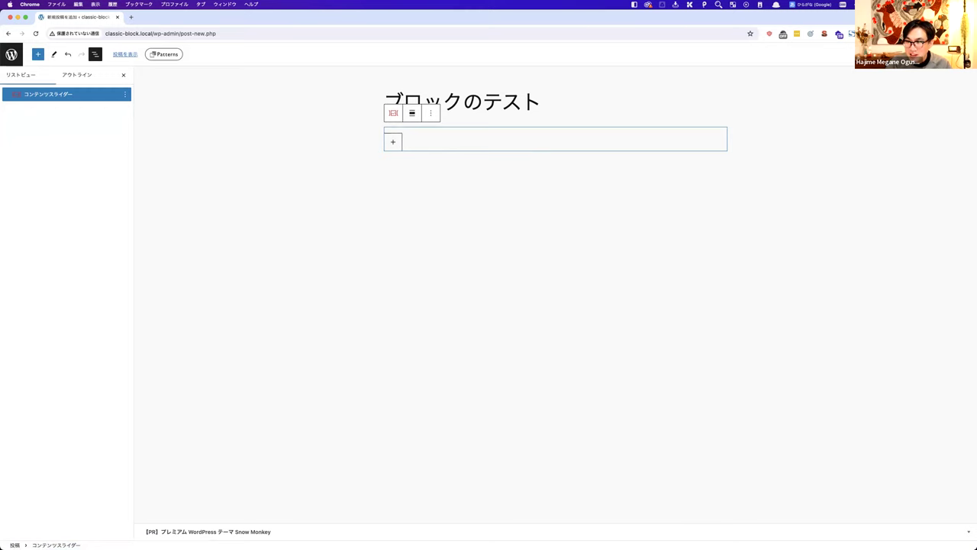
click(939, 54)
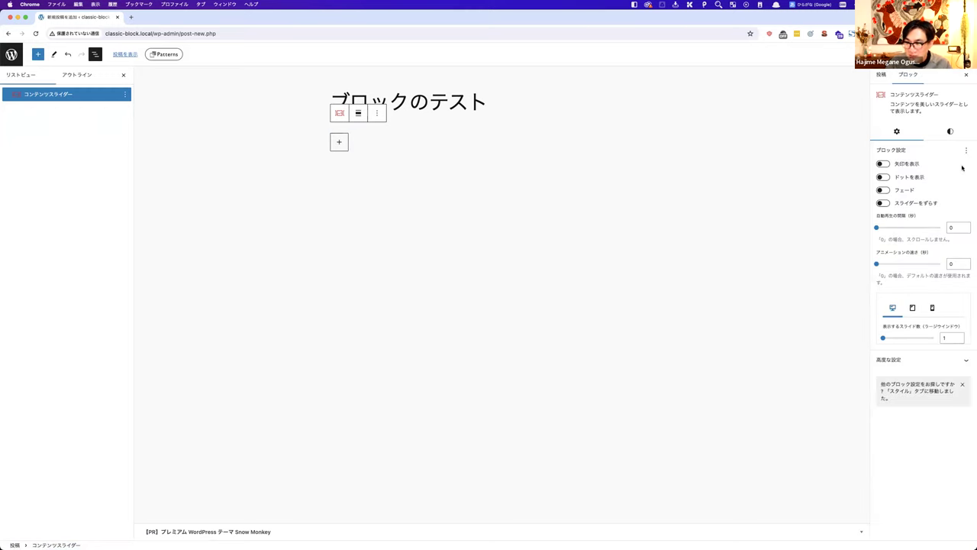
key(ctrl+alt+m)
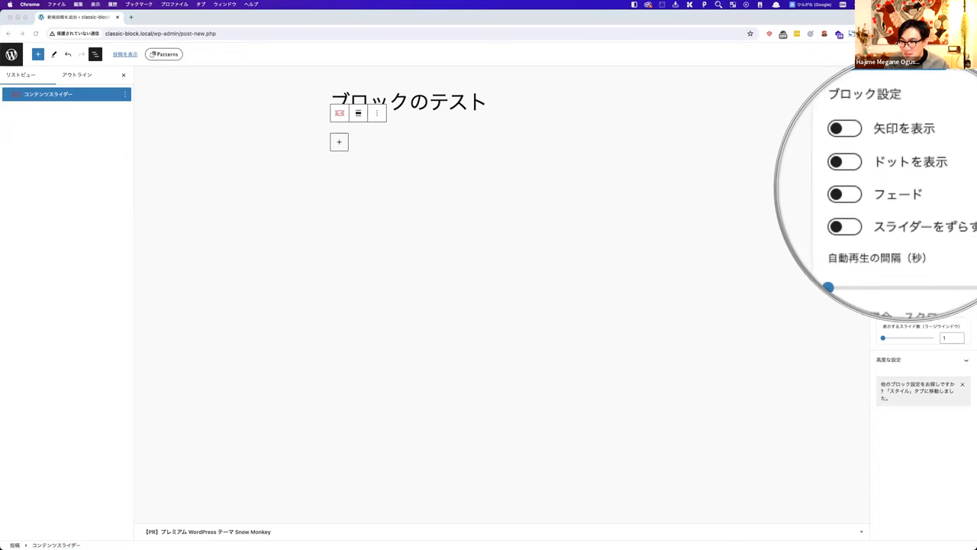
Step: Add a 配置可能 slide to the コンテンツスライダー block and place the hairpin road photo from the media library in it
key(ctrl+alt+m)
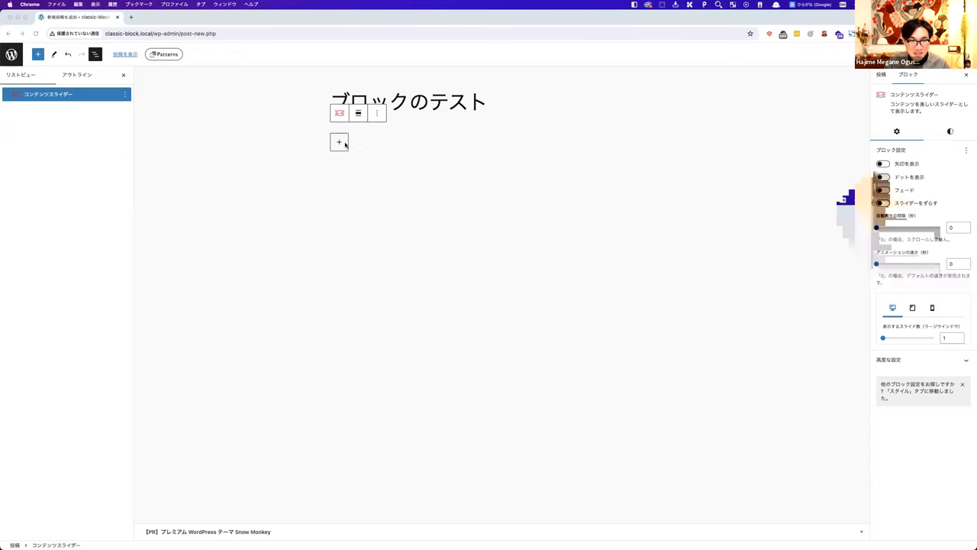
click(340, 143)
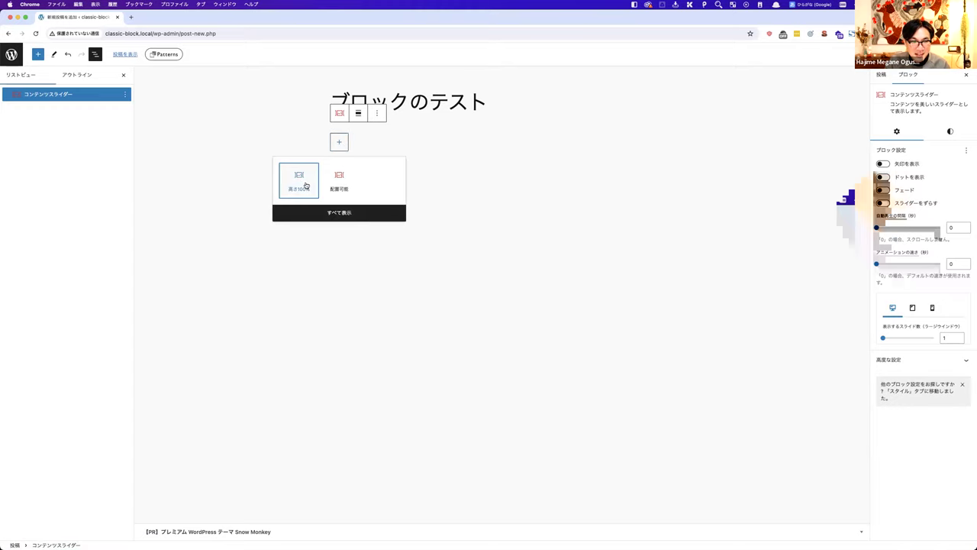
click(333, 185)
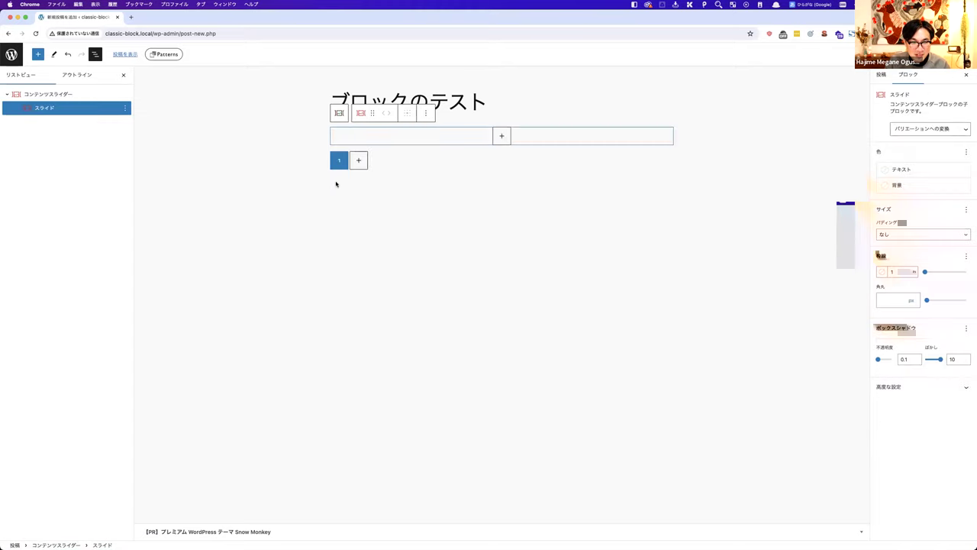
click(500, 137)
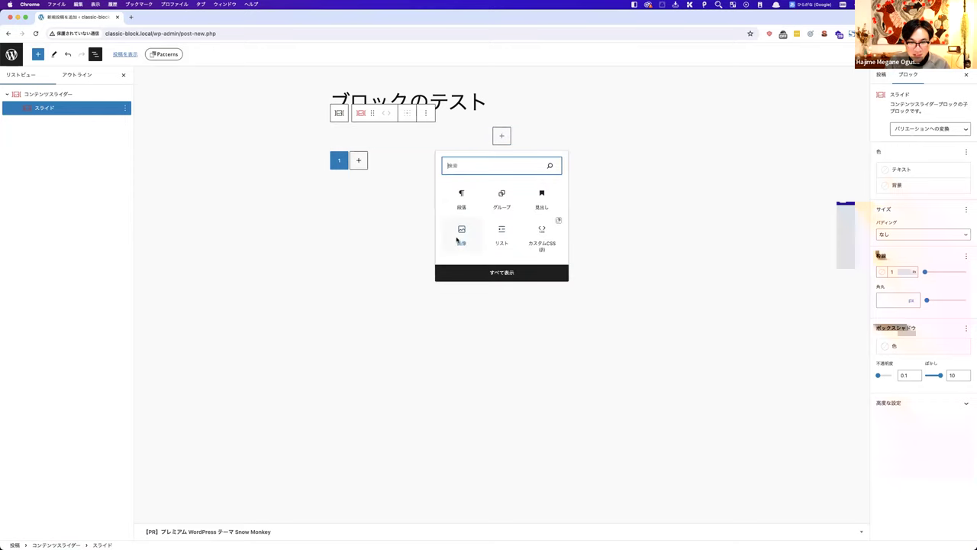
click(461, 235)
click(450, 174)
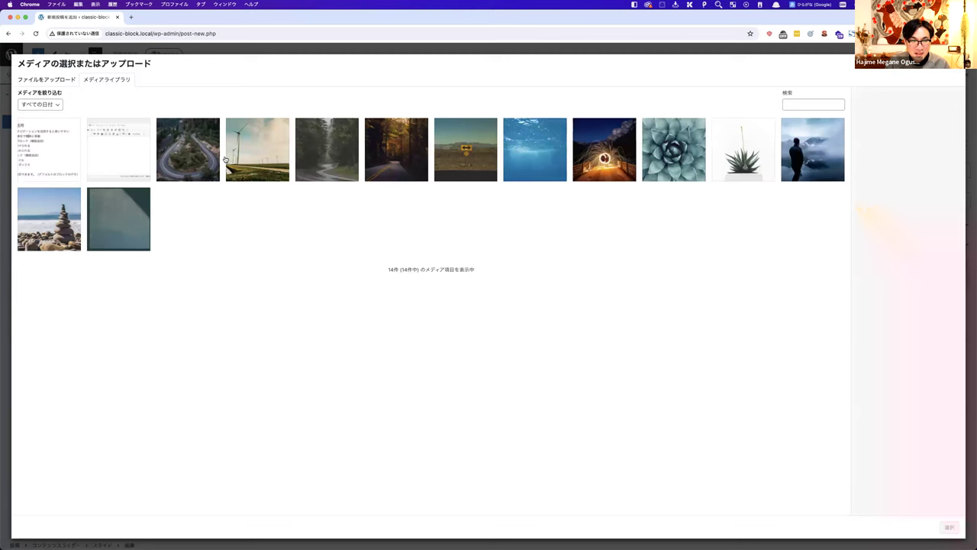
click(200, 156)
click(949, 527)
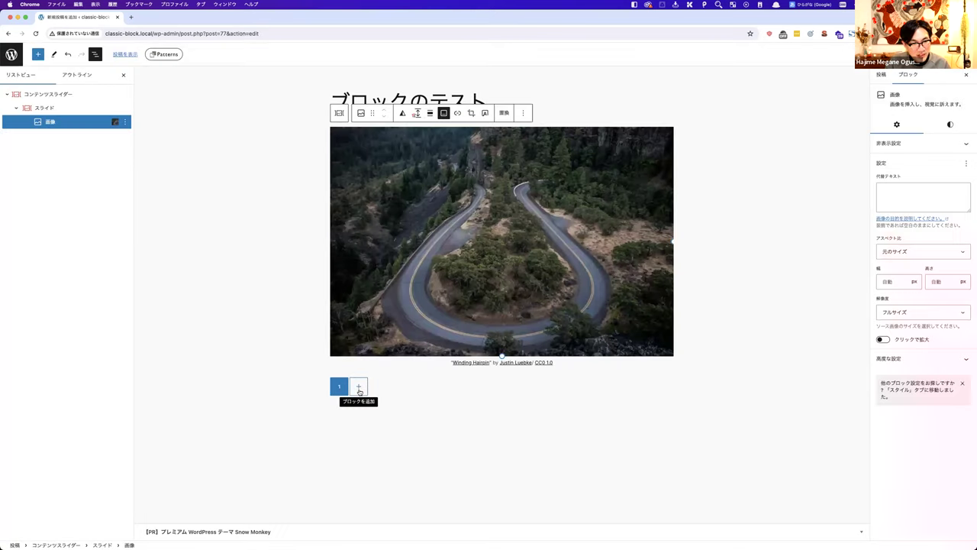
Step: Add a second 配置可能 slide and fill it with the night photo of flying sparks from the media library
click(359, 389)
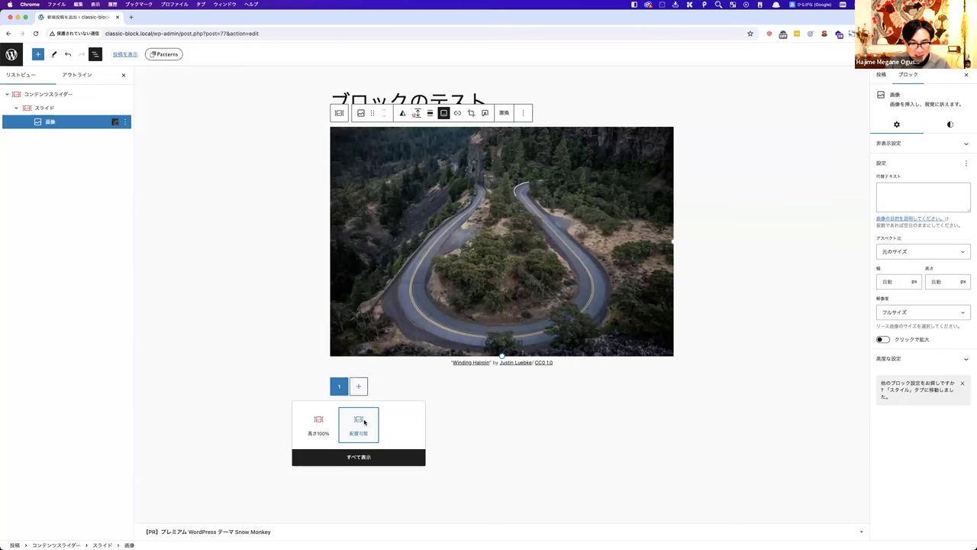
click(363, 422)
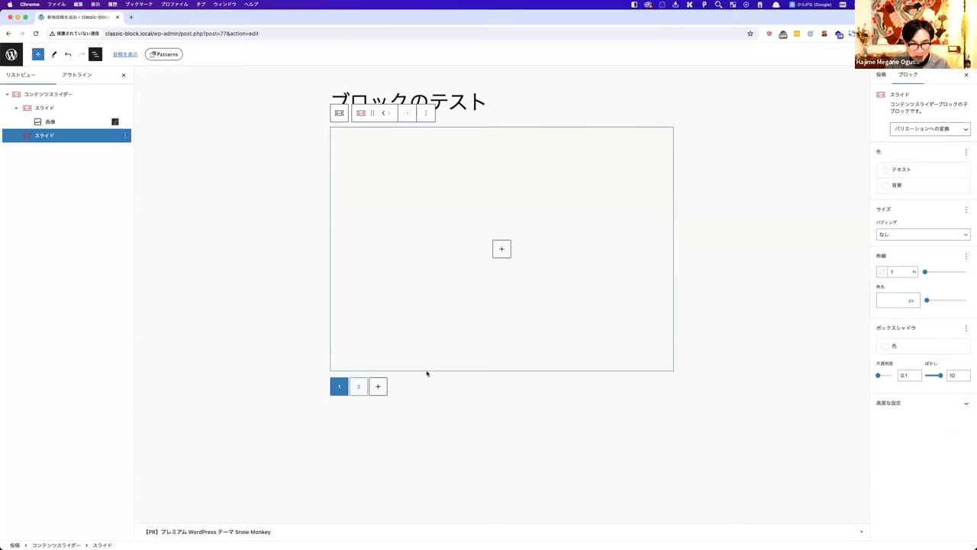
click(501, 248)
click(461, 345)
click(457, 263)
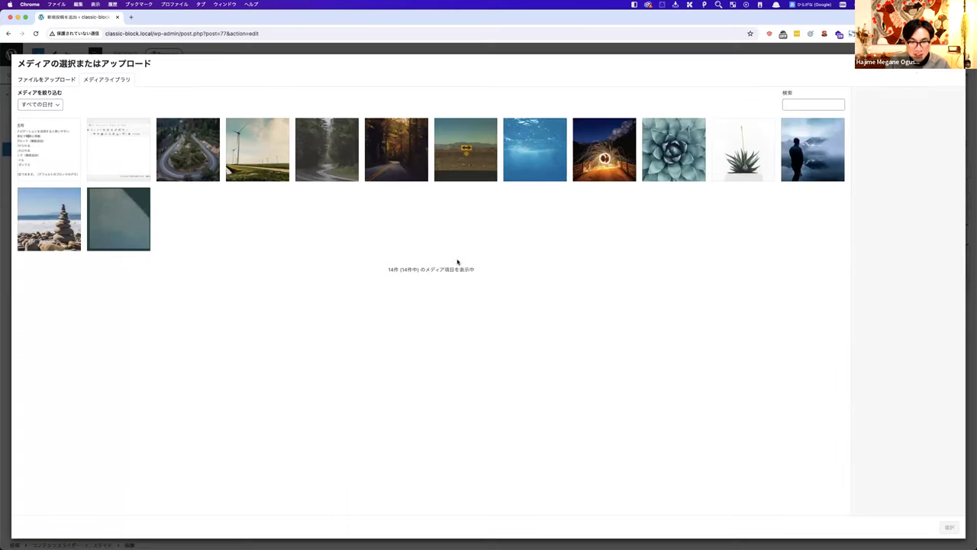
click(602, 167)
click(947, 527)
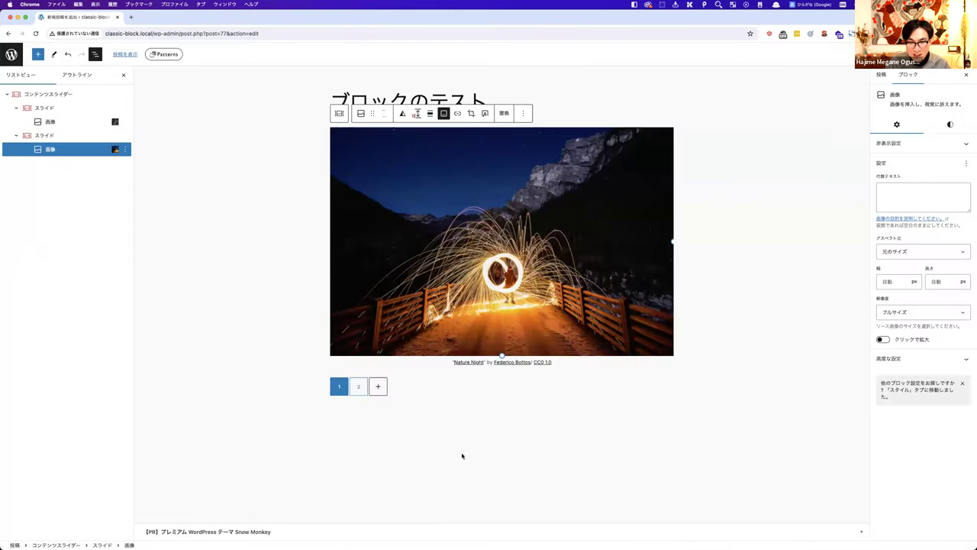
Step: Add a third 配置可能 slide containing the green succulent photo from the media library, and deselect the block
click(379, 389)
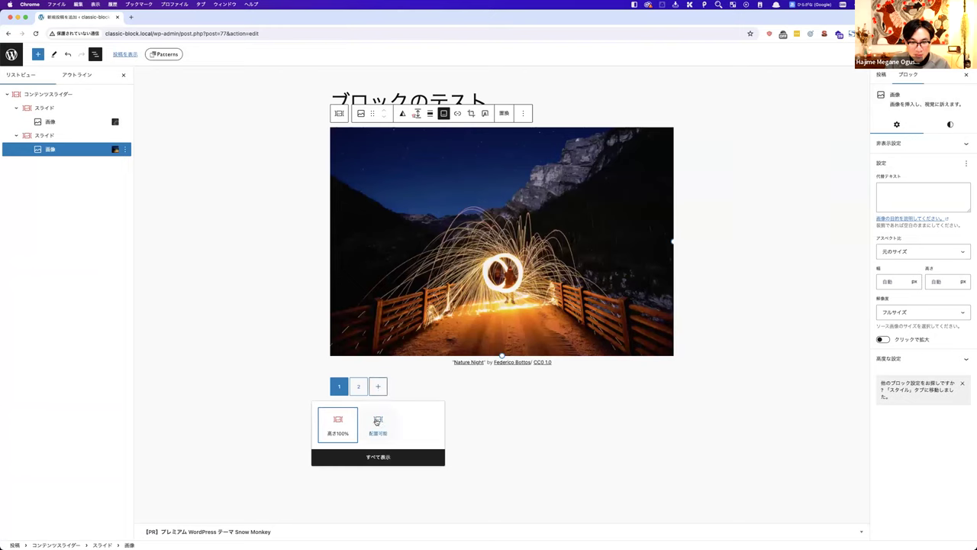
click(377, 420)
click(501, 248)
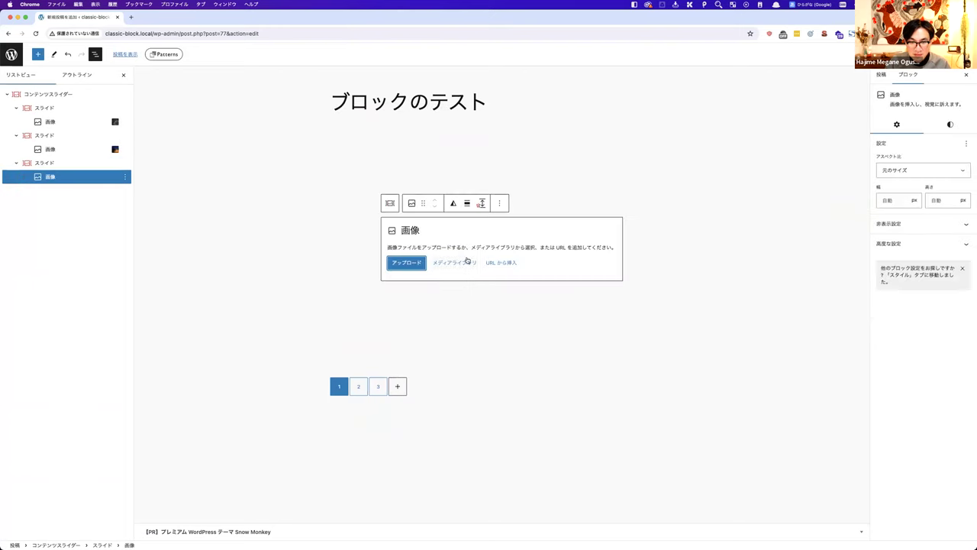
click(465, 261)
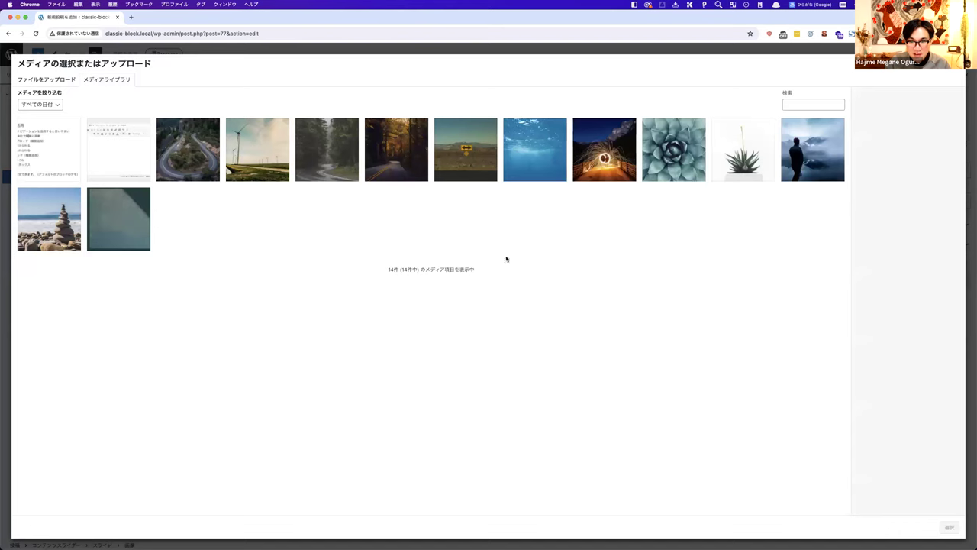
click(678, 175)
click(949, 528)
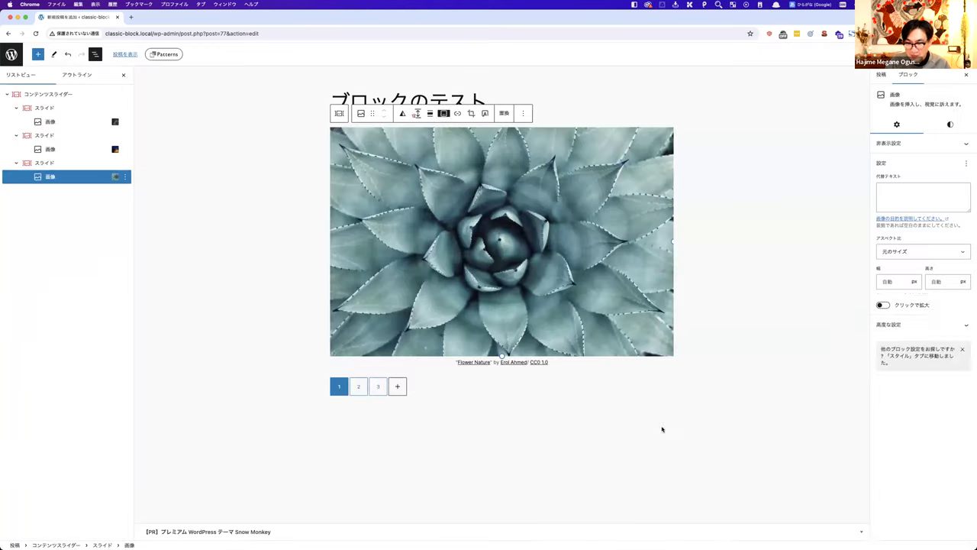
click(553, 420)
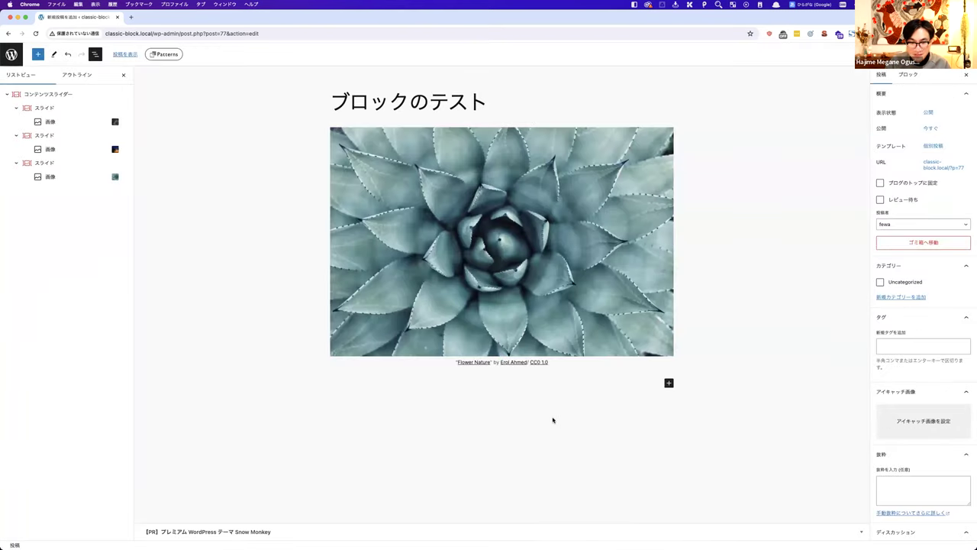
Step: Switch back and forth between the three slides to check the image in each, finishing on slide 1
click(58, 123)
click(60, 149)
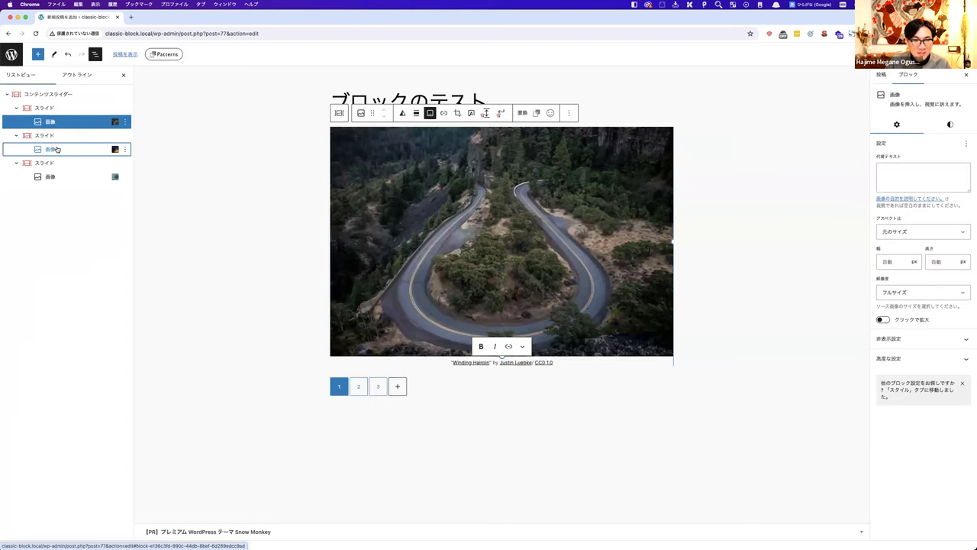
click(365, 387)
click(377, 386)
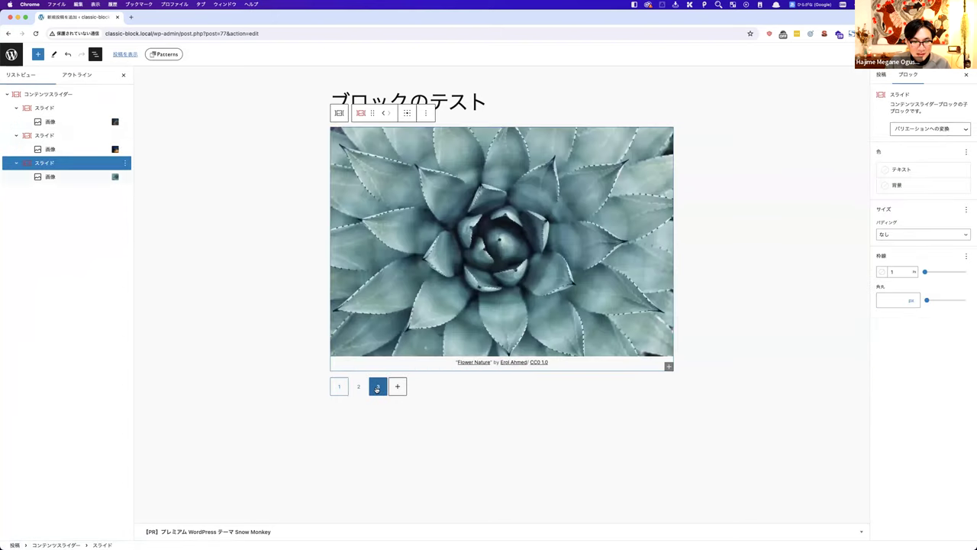
click(357, 388)
click(342, 389)
click(358, 387)
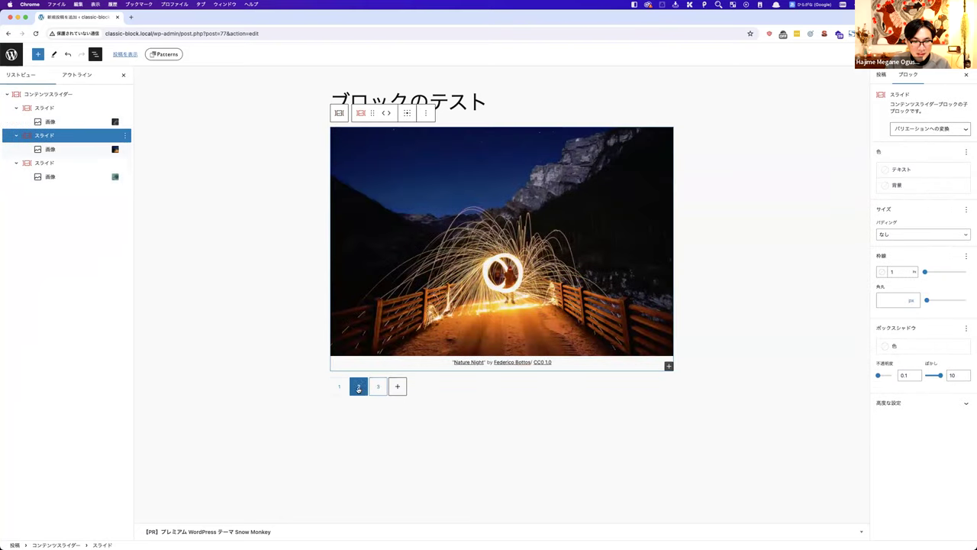
click(377, 386)
click(340, 388)
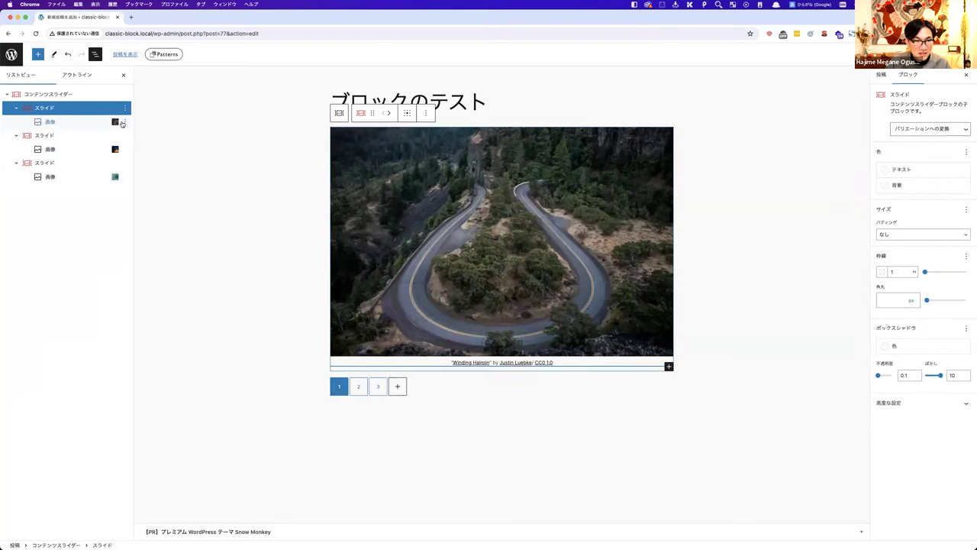
Step: Select the whole slider and enable 矢印を表示 and ドットを表示, trying フェード but leaving it off
click(338, 113)
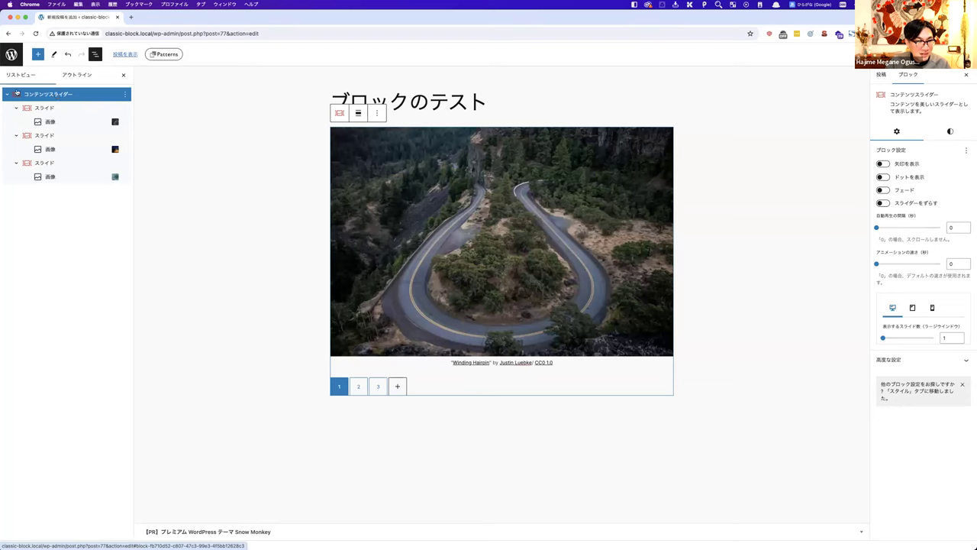
click(883, 164)
click(884, 177)
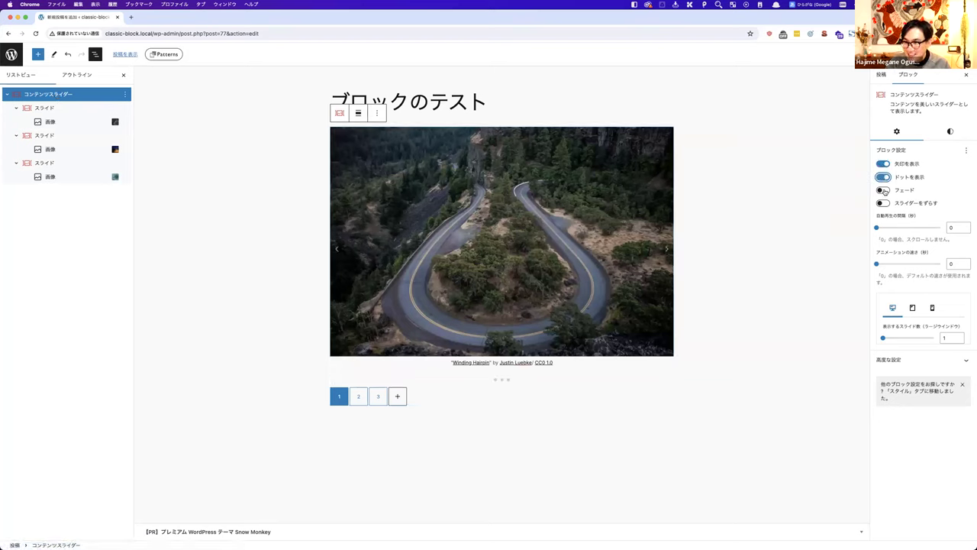
click(883, 191)
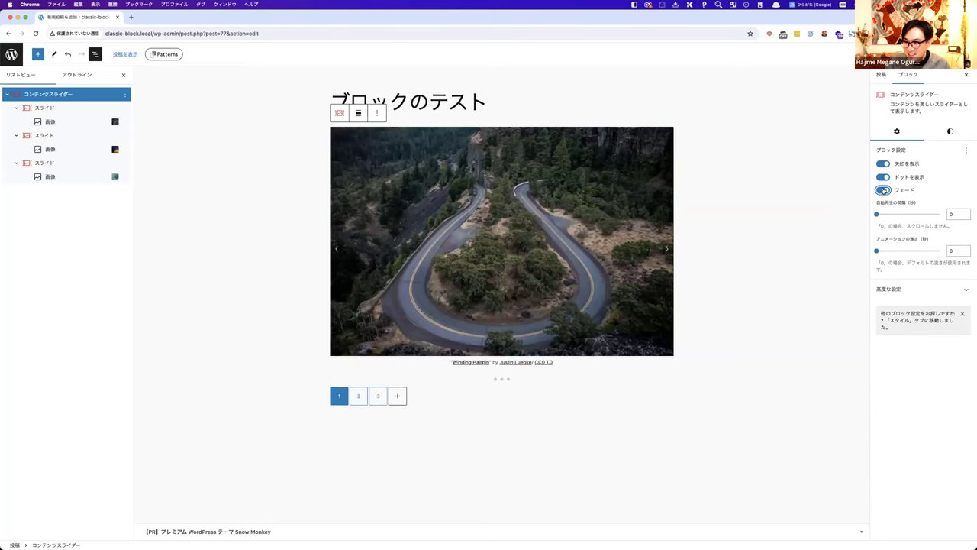
click(884, 190)
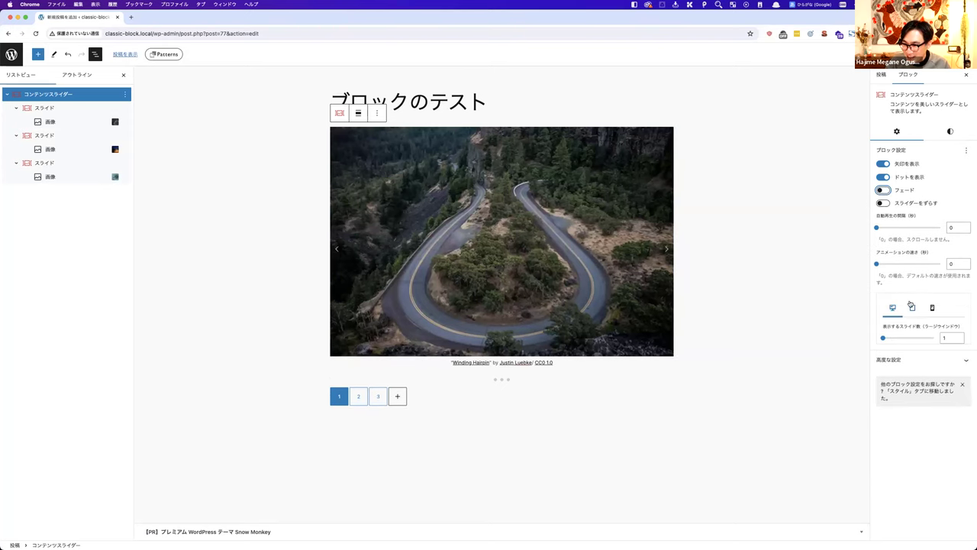
Step: Publish the post and view the slider on its published page
click(912, 54)
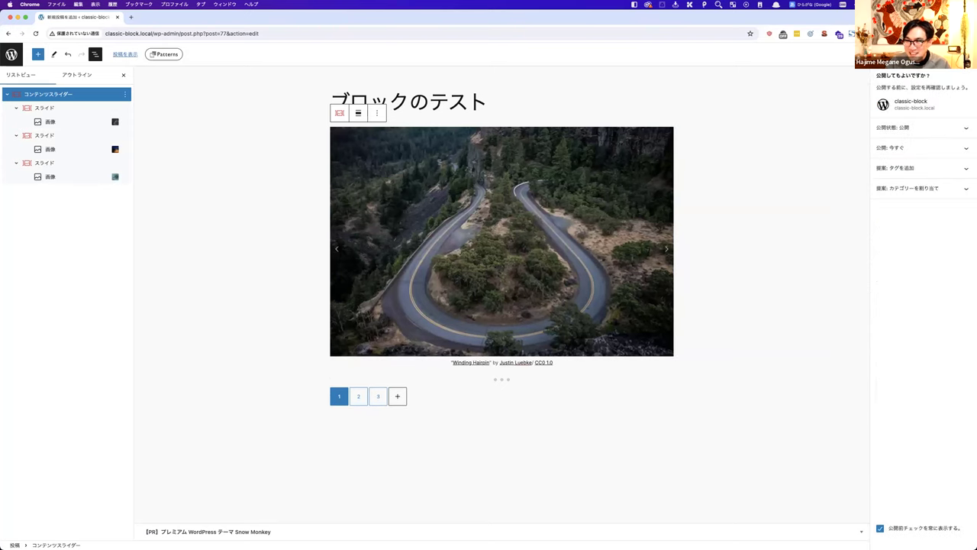
click(907, 142)
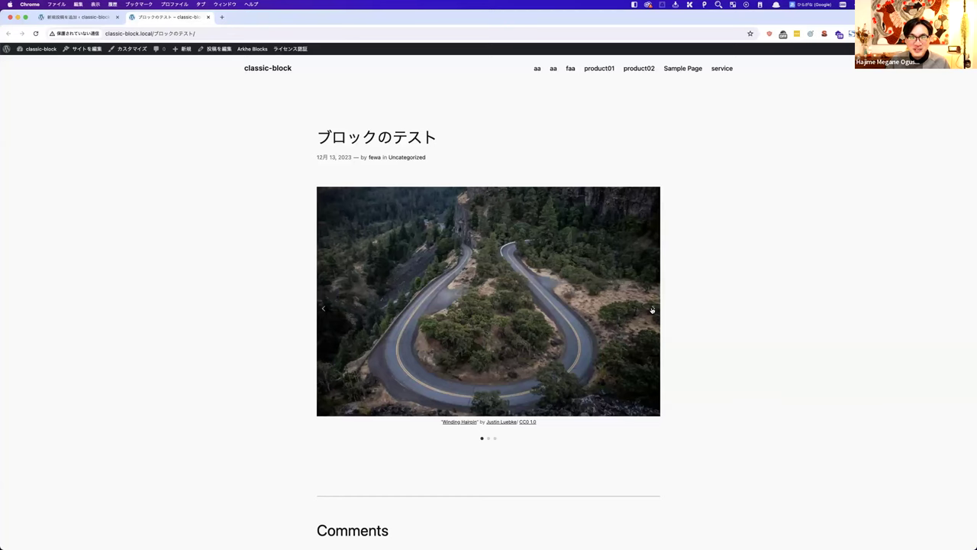
Step: Return to the post editor and set the コンテンツスライダー block's alignment to 全幅
click(77, 17)
click(358, 113)
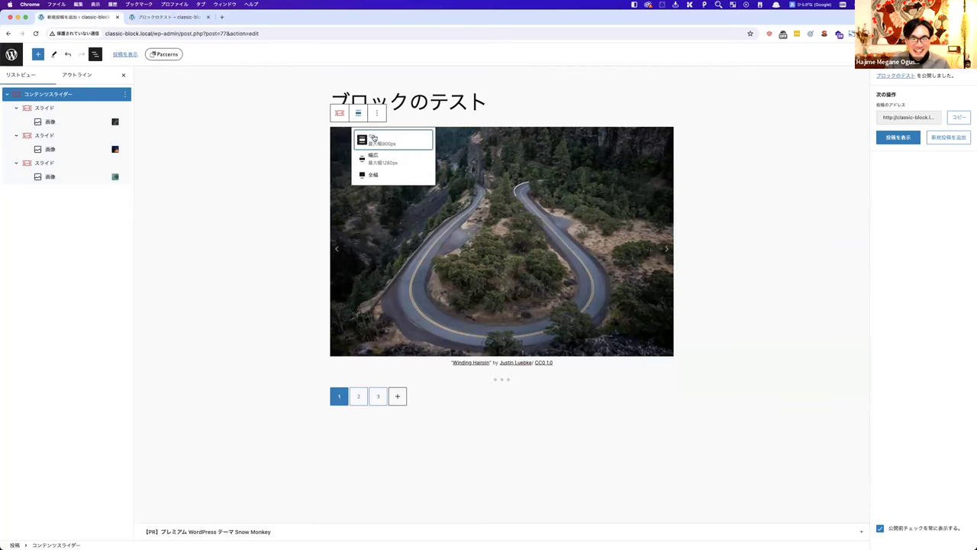
click(370, 160)
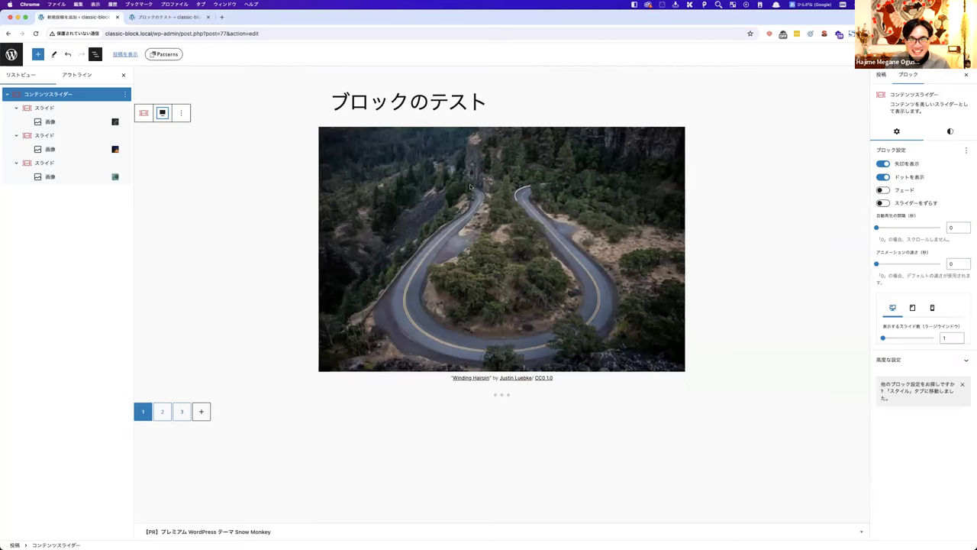
click(354, 199)
click(289, 317)
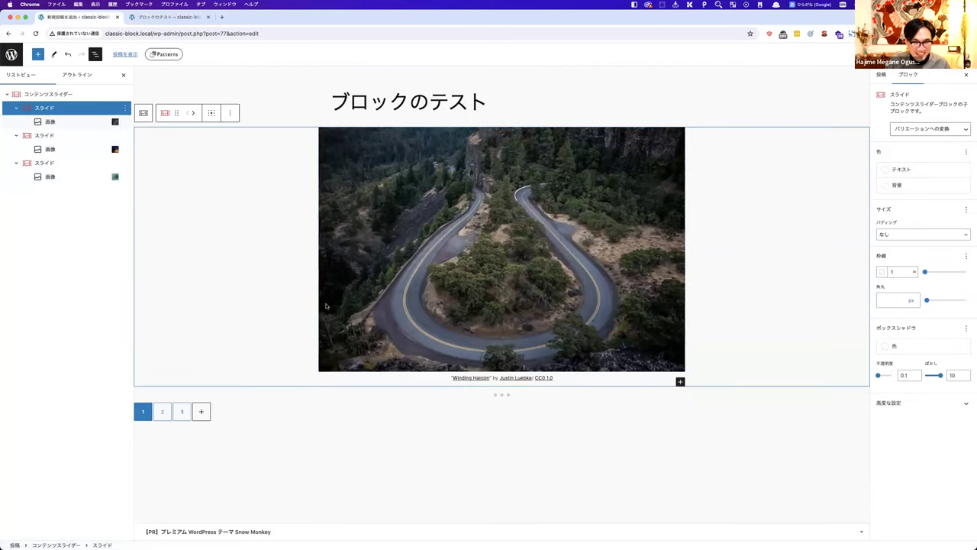
click(432, 417)
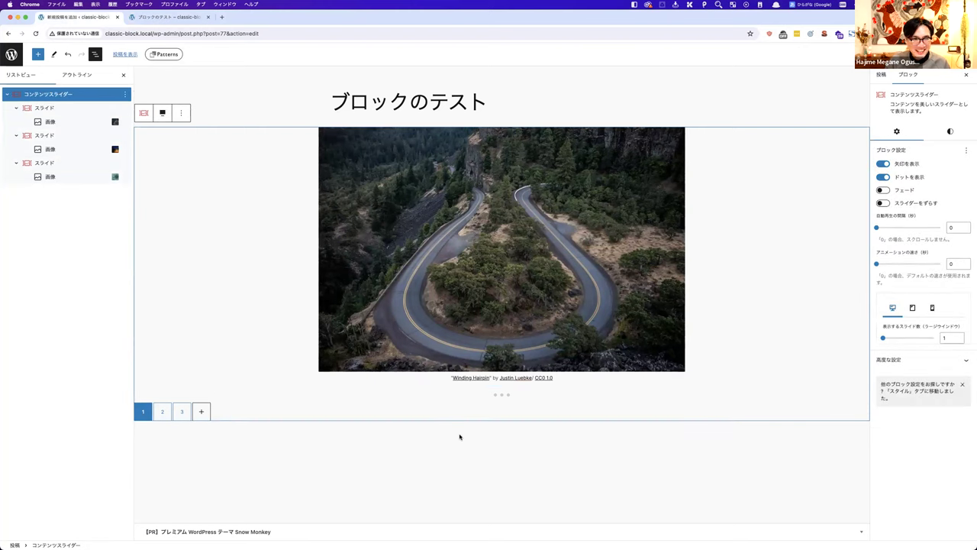
Step: Add an empty block after the slider and insert the VK Blocks 吹き出し block there from the full block library
click(122, 97)
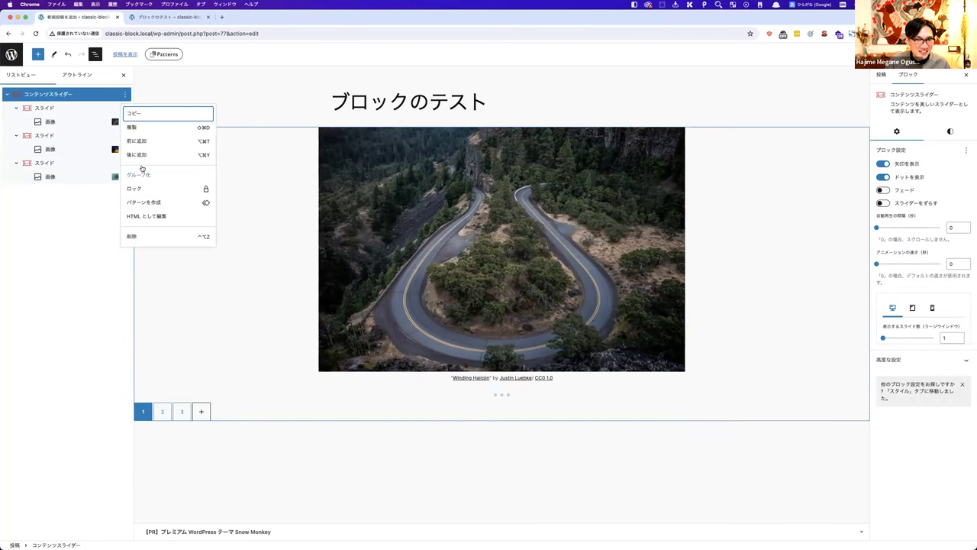
click(141, 155)
click(669, 408)
click(732, 540)
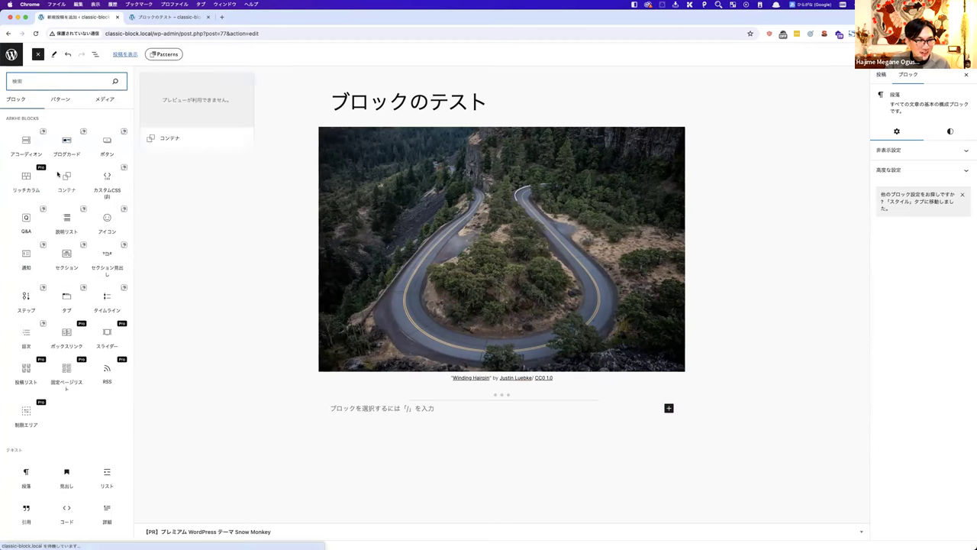
mouse_move(72, 207)
scroll(71, 207, down, 15)
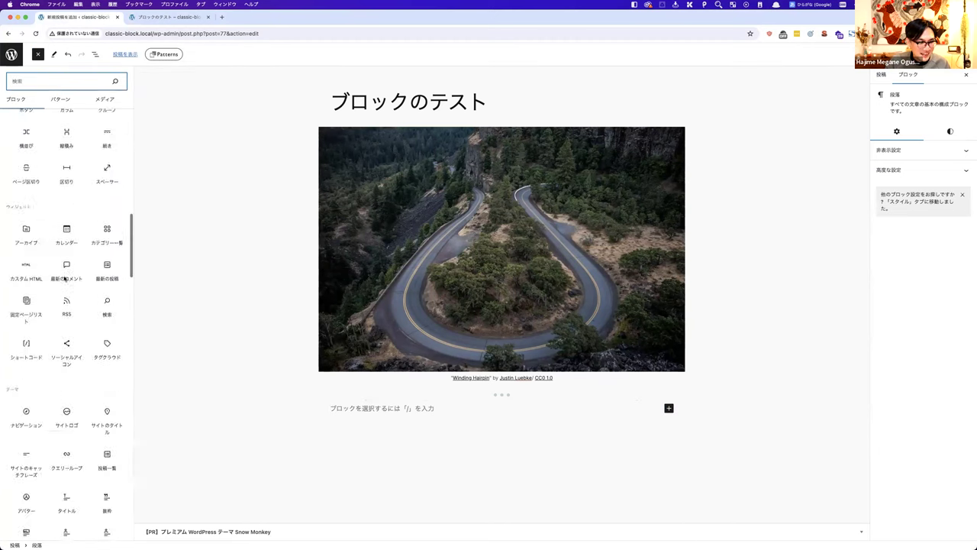
scroll(64, 276, up, 5)
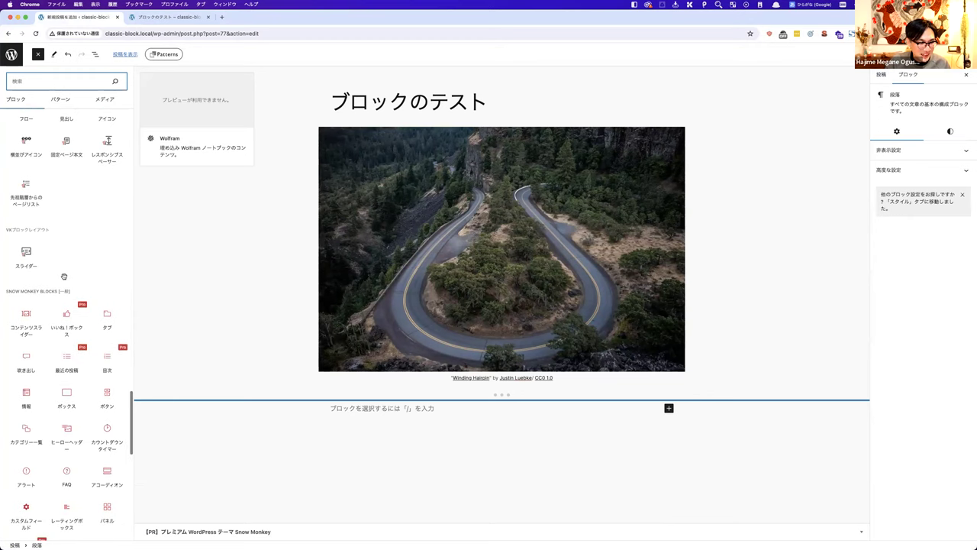
click(66, 246)
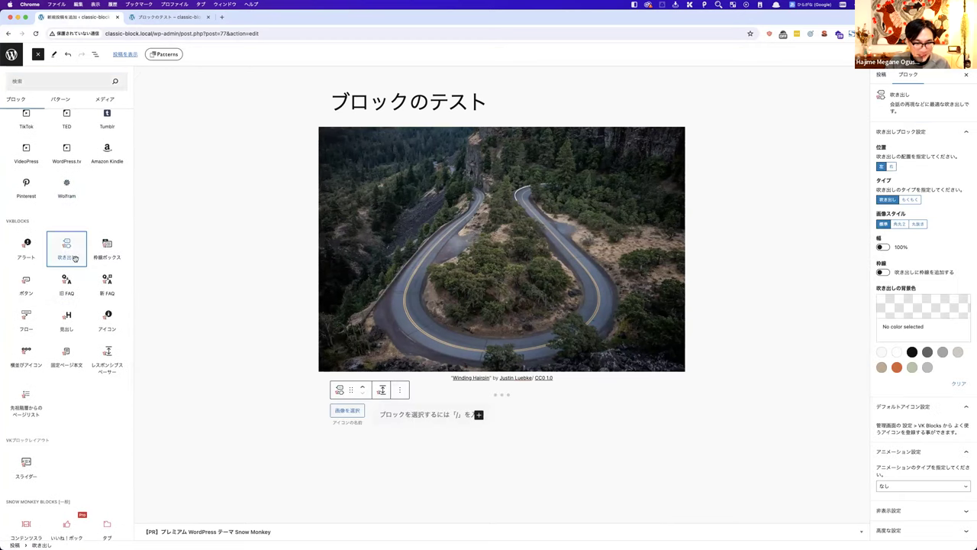
scroll(403, 446, up, 5)
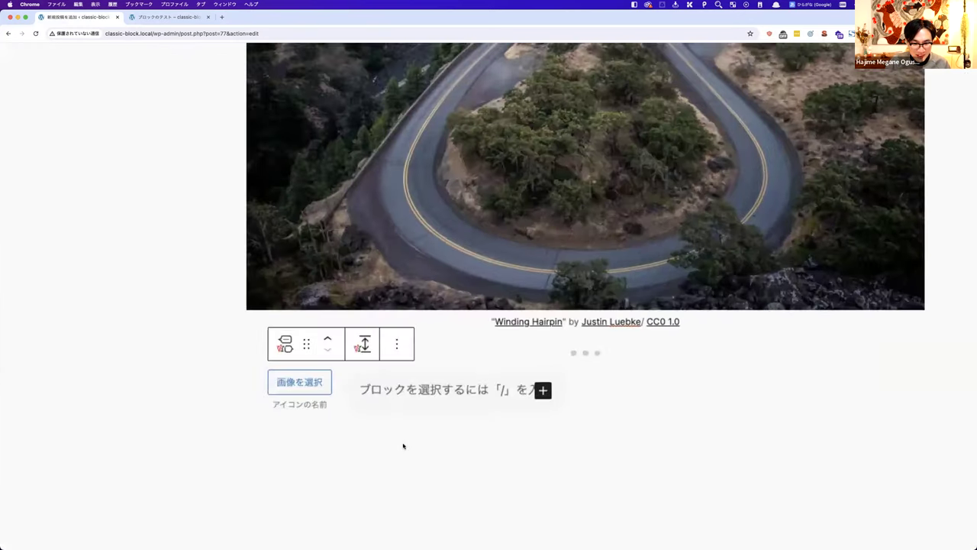
Step: Set the 吹き出し block's icon to the library photo of a man standing before misty mountains
scroll(355, 409, down, 5)
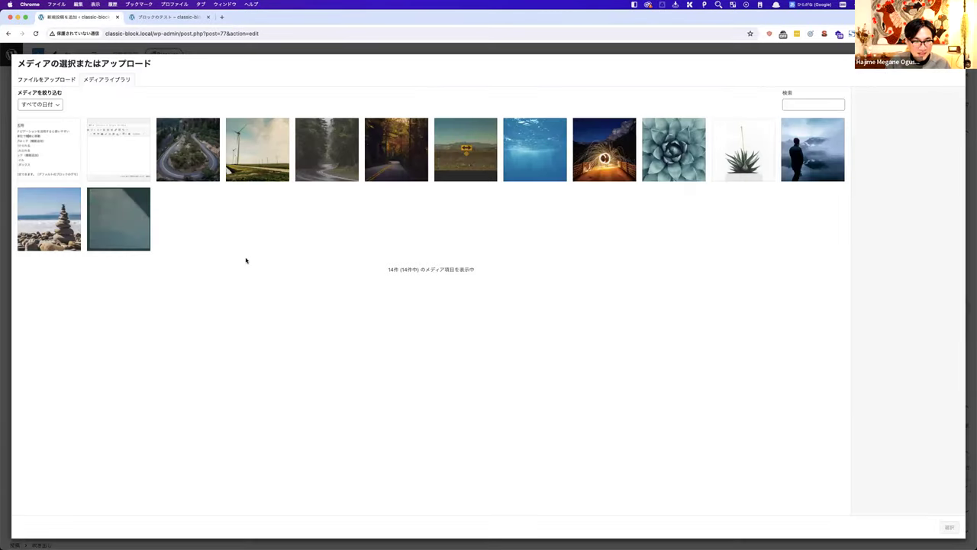
click(811, 169)
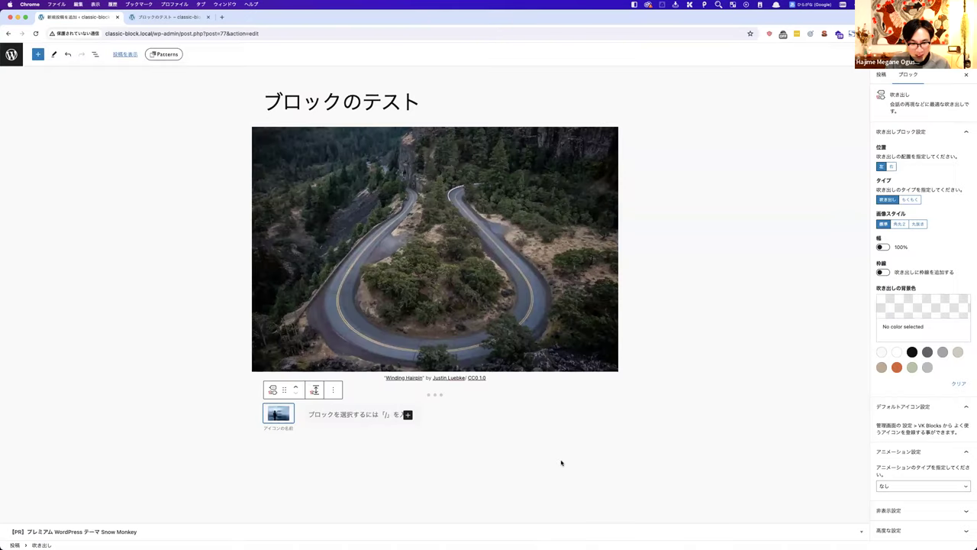
click(949, 526)
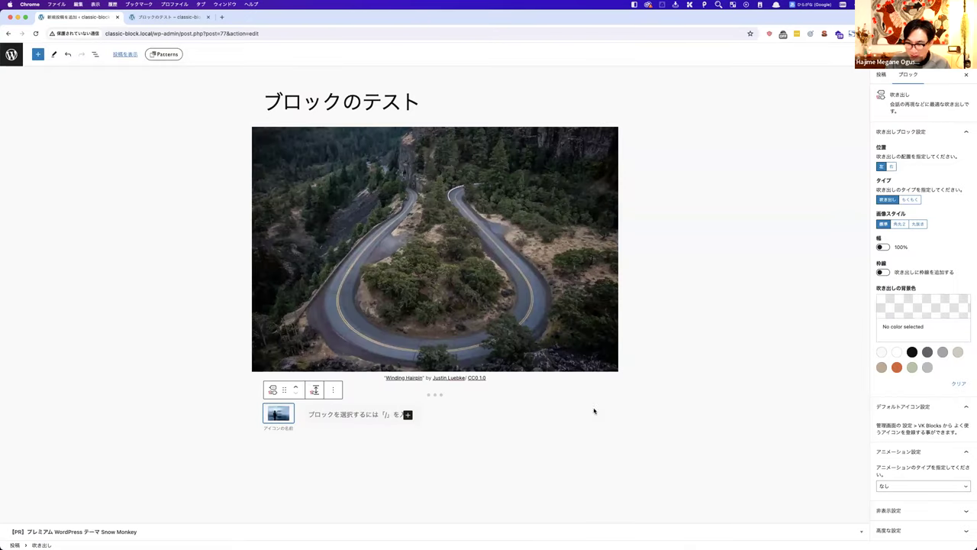
Step: Write こんにちわ！！！わたしです！！！ as the speech bubble's text, without an extra empty paragraph
click(377, 413)
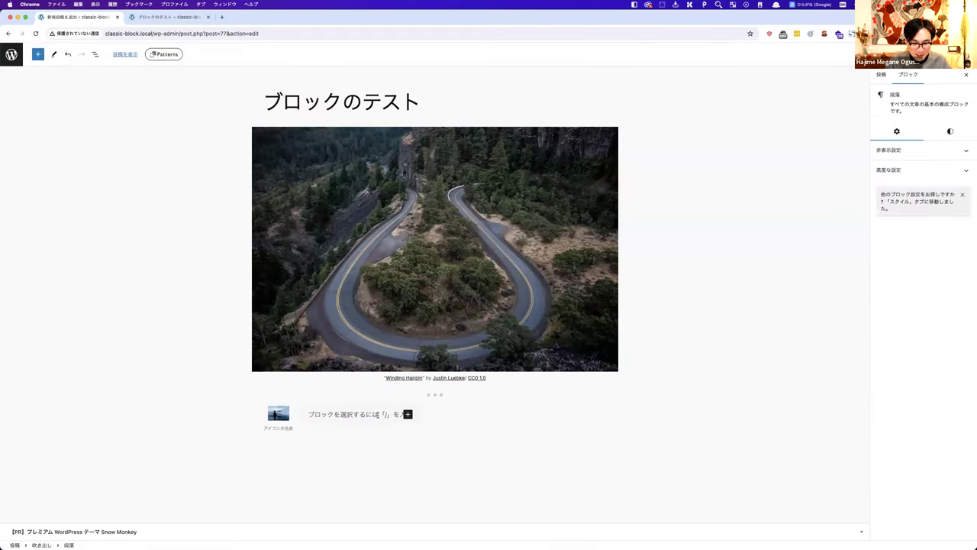
text(こんにちw)
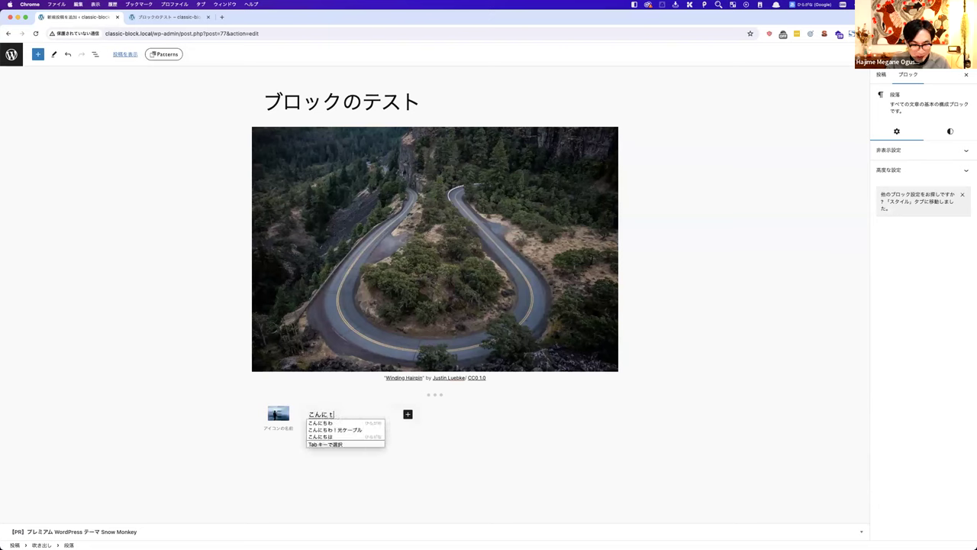
text(a!!!)
key(Return)
text(w)
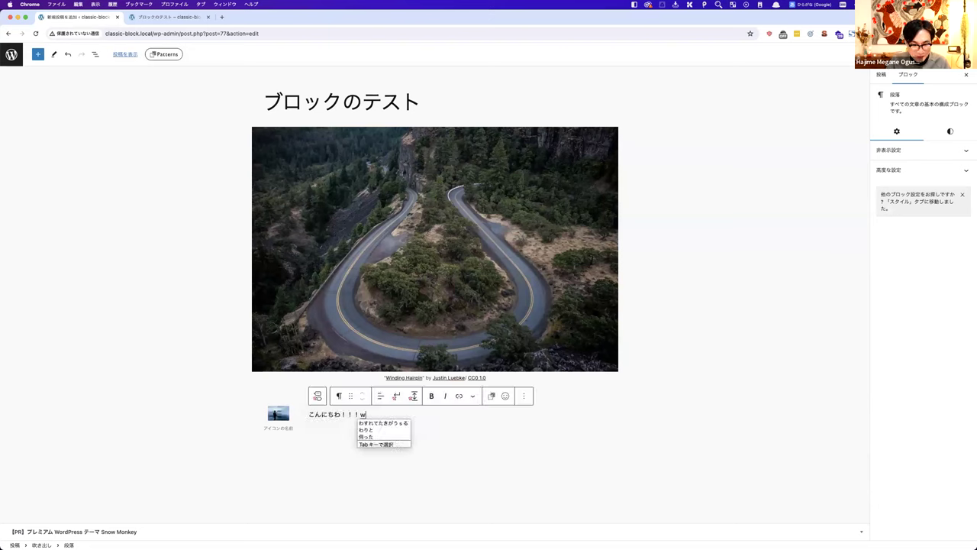
text(atashidesu)
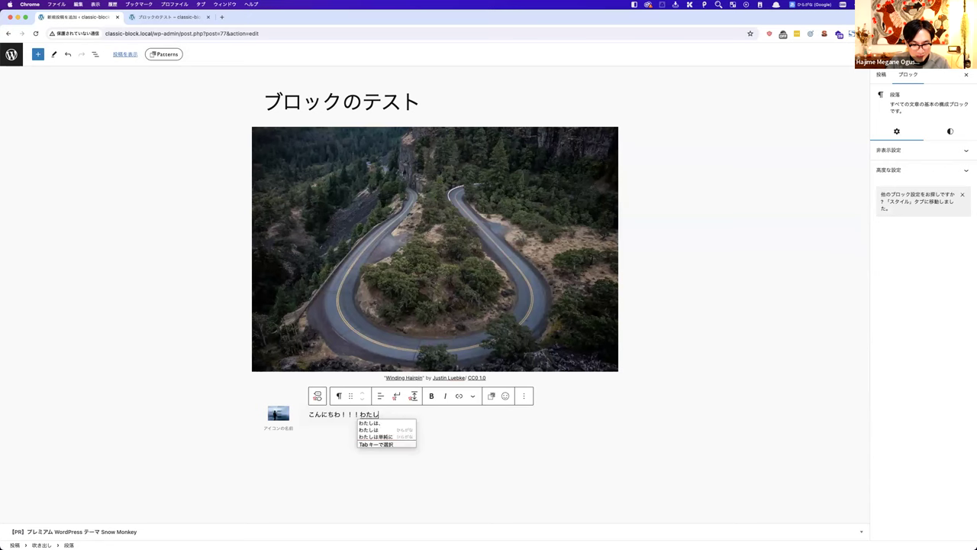
text(!!!)
key(Return)
key(Return)
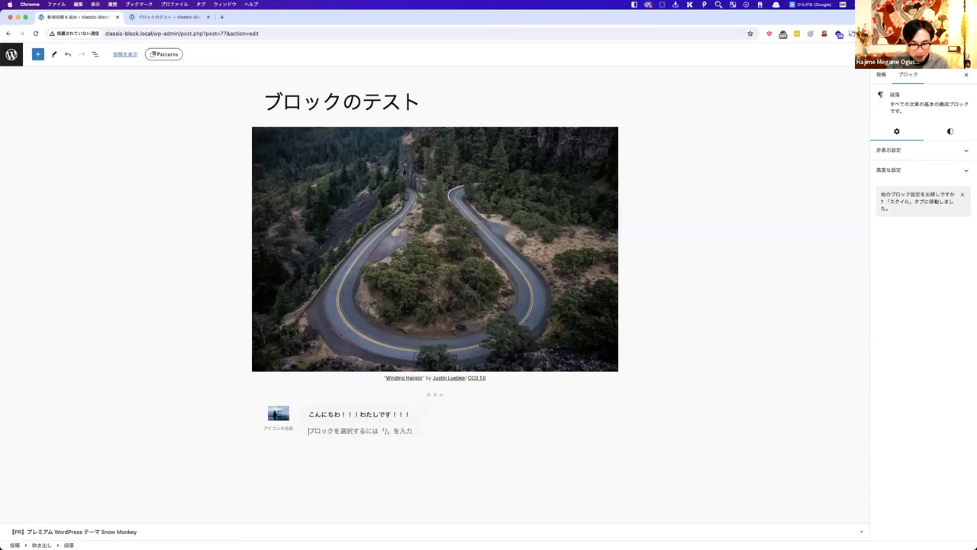
key(BackSpace)
click(445, 434)
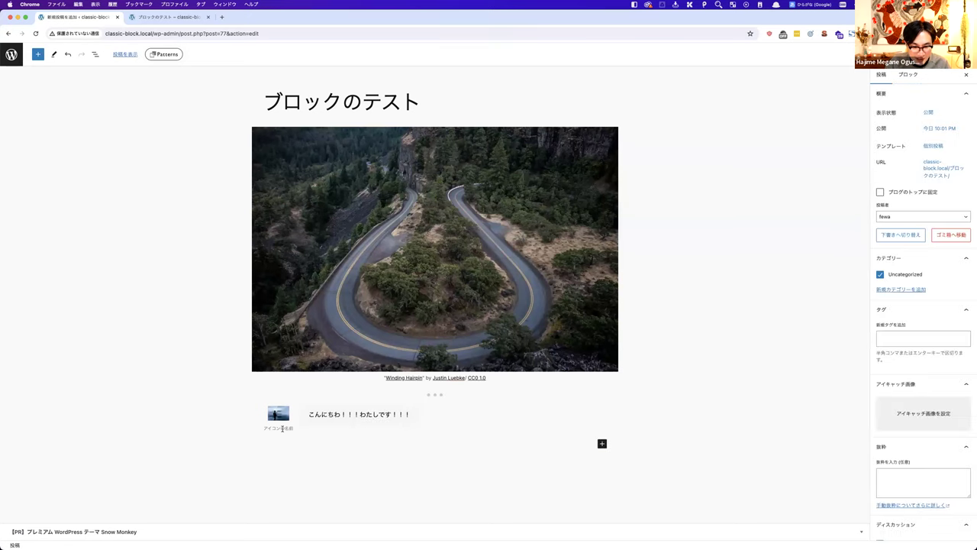
Step: Fill in the speaker's nickname as the speech bubble's icon name
click(281, 428)
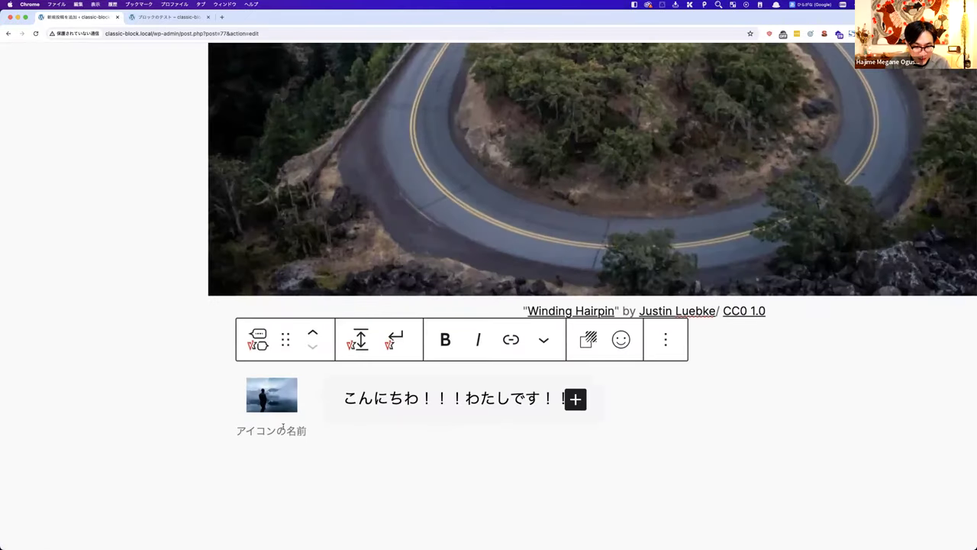
text(megane)
key(Return)
click(397, 454)
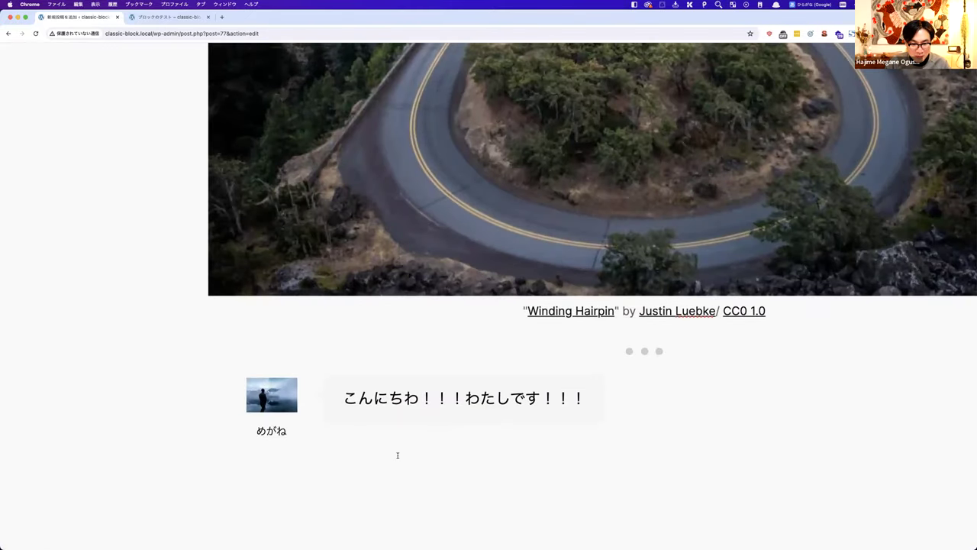
scroll(468, 427, down, 5)
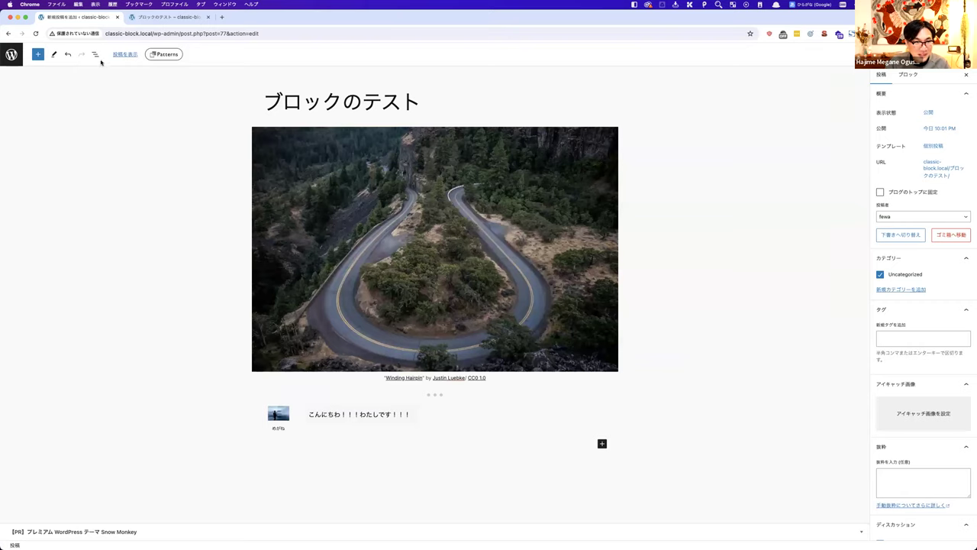
Step: Show the post's list view, select the 吹き出し block and expand it
click(95, 55)
click(12, 109)
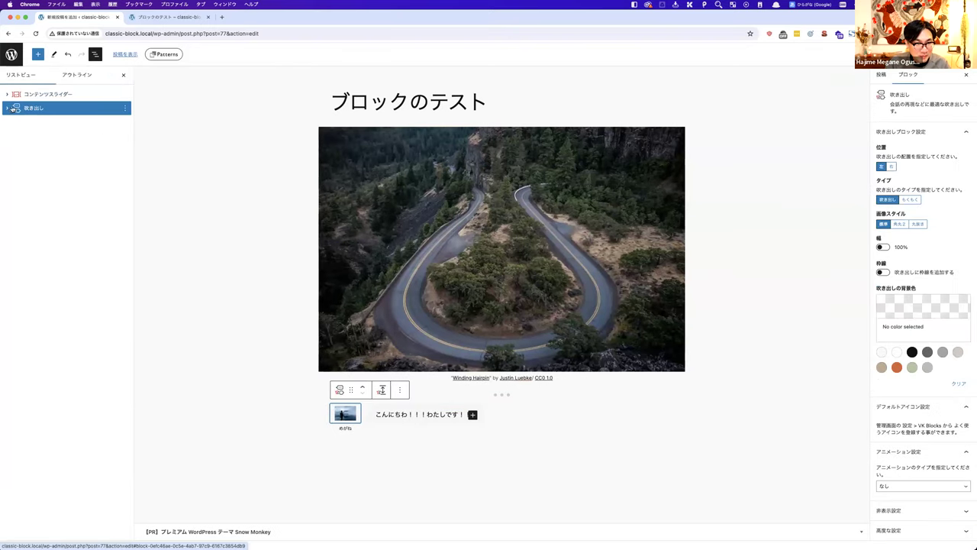
click(8, 108)
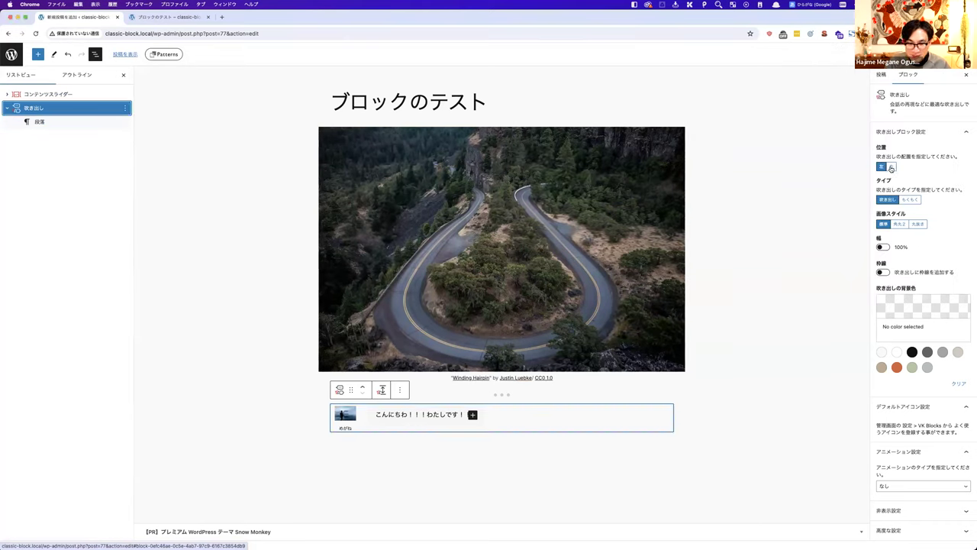
Step: Try the speech bubble's 位置 setting at 右 and 左, leaving it at 左
click(890, 167)
click(883, 167)
click(890, 167)
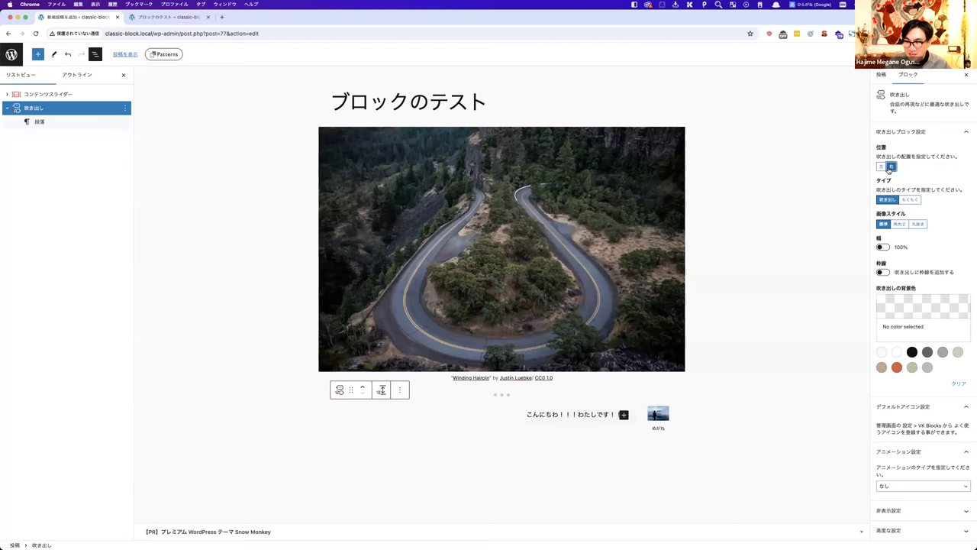
click(881, 168)
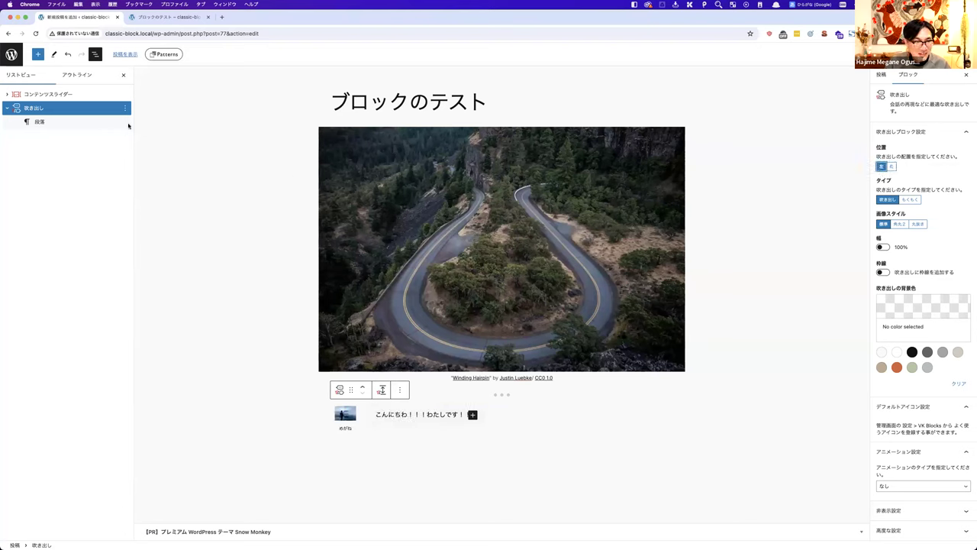
Step: Duplicate the 吹き出し block and set the second bubble's 位置 to 右, keeping the first one at 左
click(125, 107)
click(132, 139)
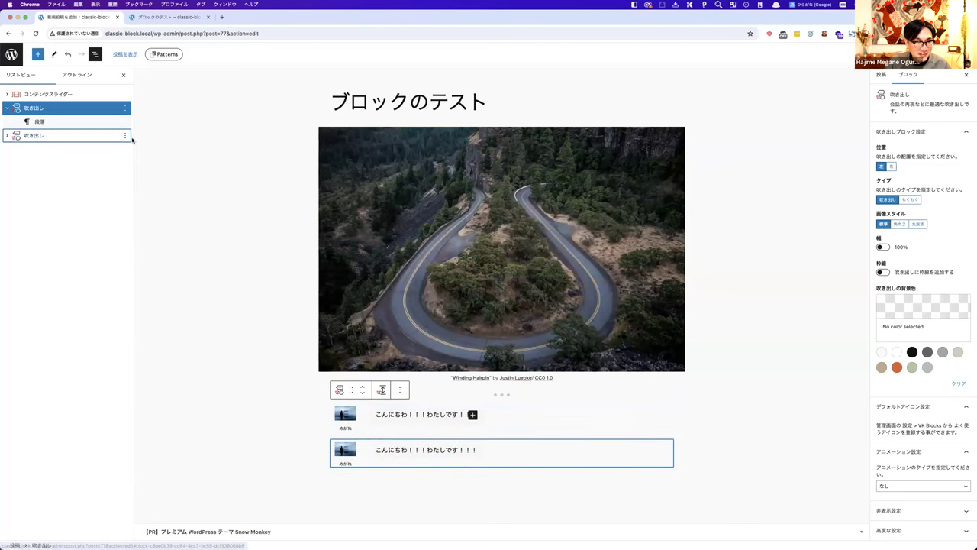
click(890, 168)
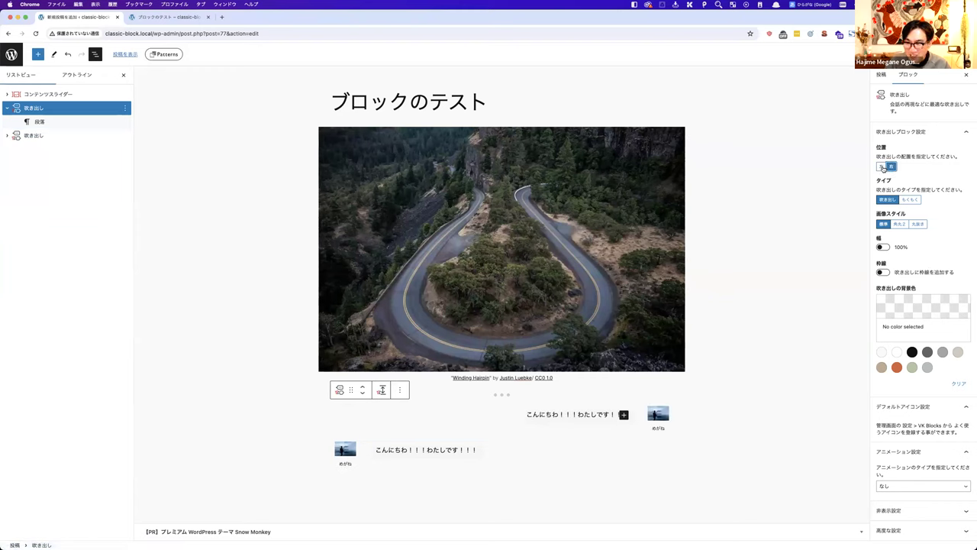
click(882, 167)
click(42, 136)
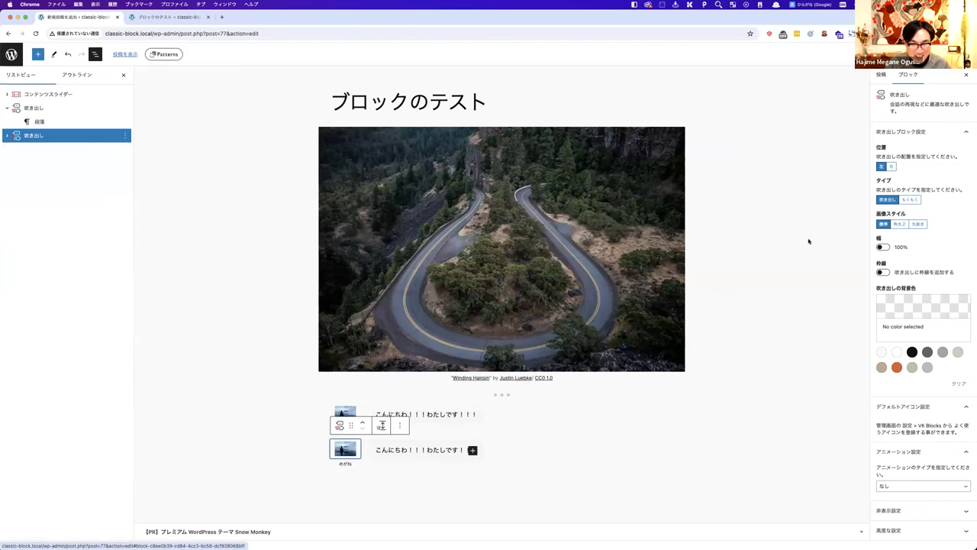
click(890, 167)
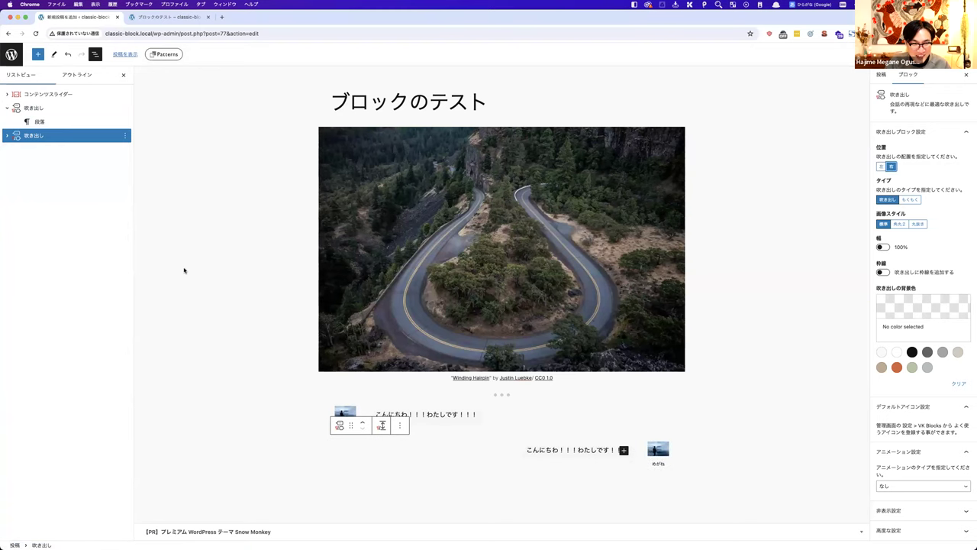
Step: Give the first speech bubble the Accent / Three background color and try the もくもく type, returning to 吹き出し
click(37, 108)
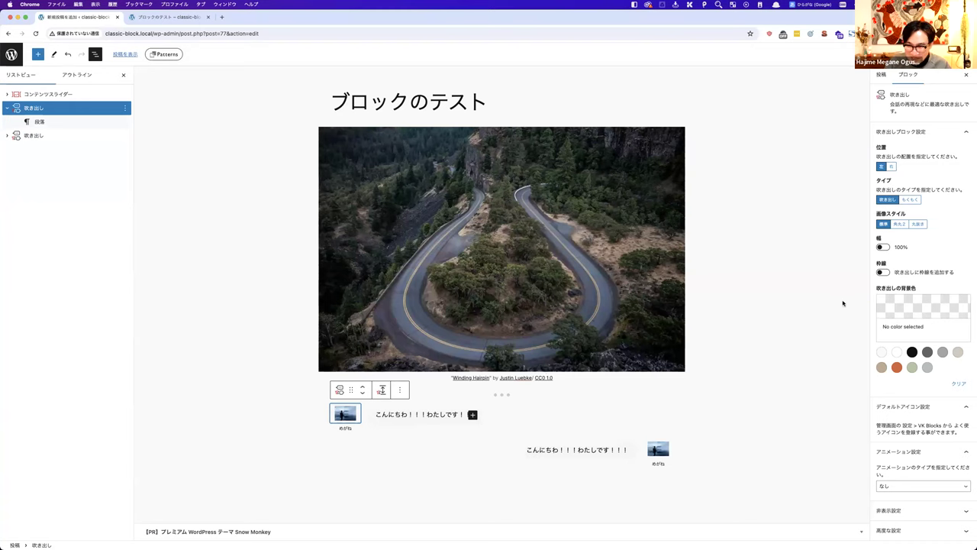
click(897, 367)
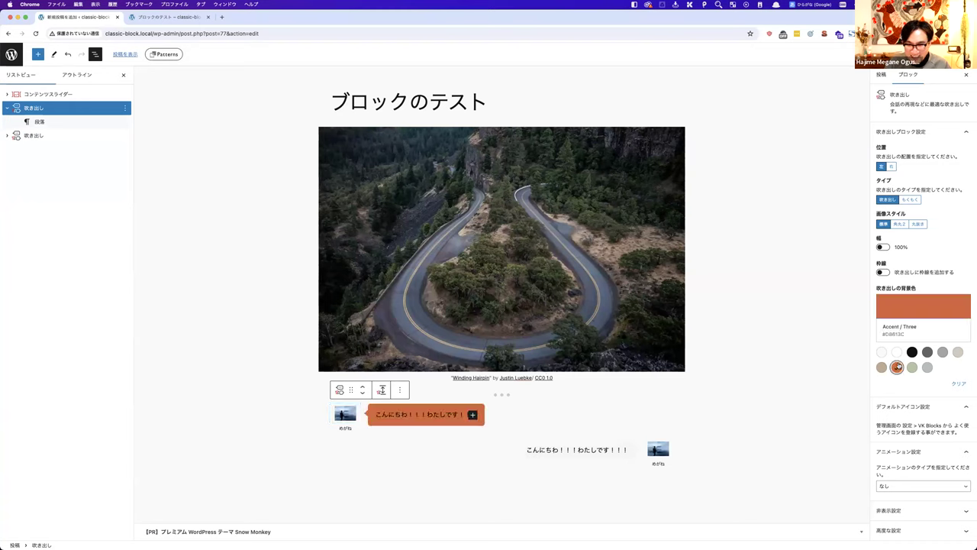
click(908, 200)
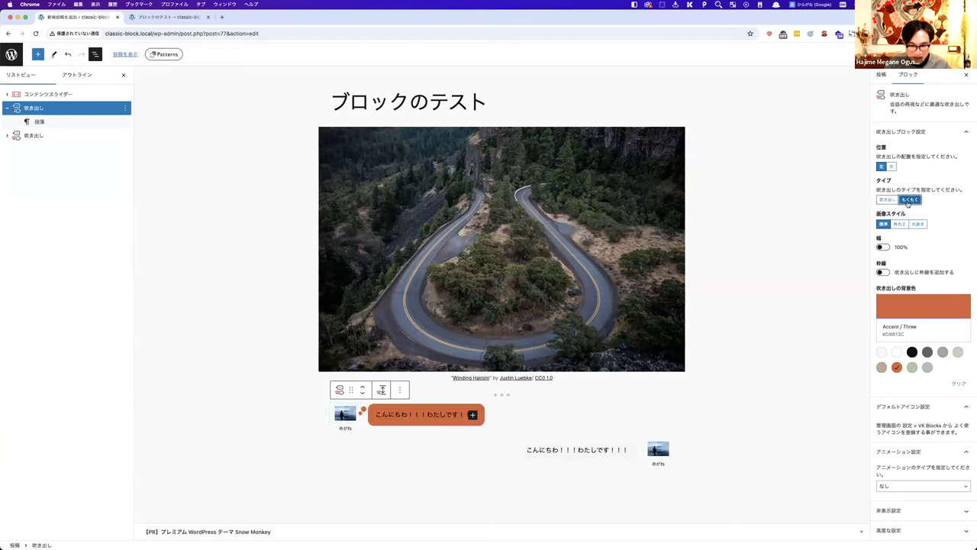
scroll(382, 428, up, 5)
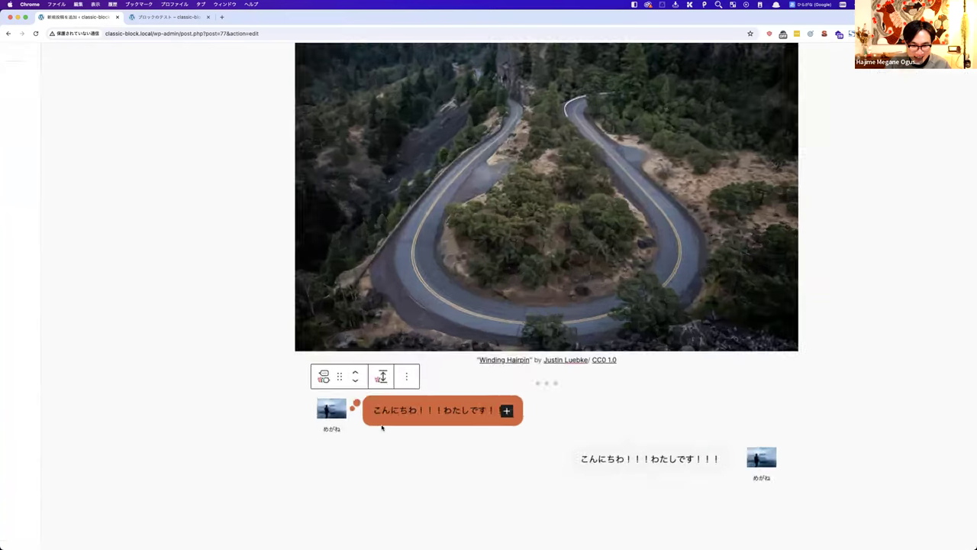
scroll(382, 427, down, 5)
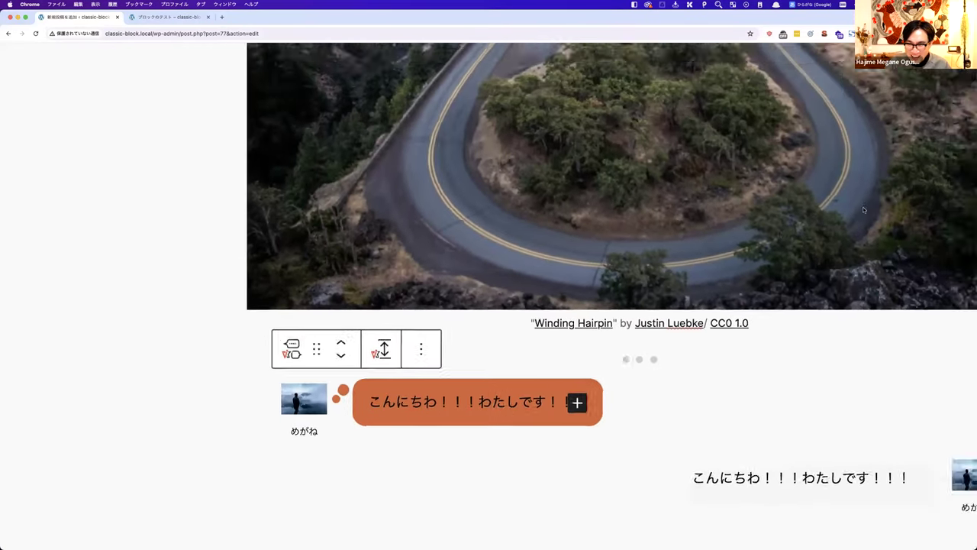
click(885, 200)
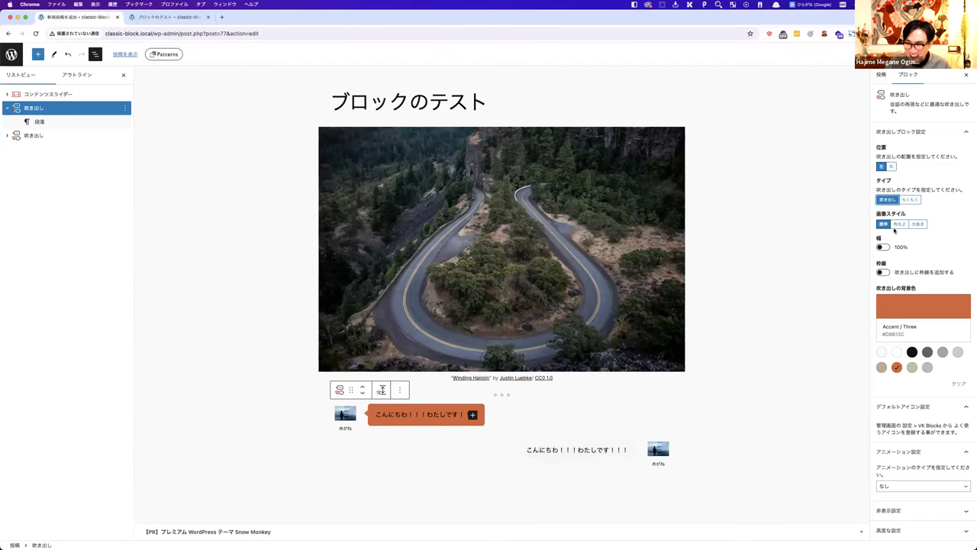
Step: Try the rounded-corner and 丸抜き image styles on the first bubble's icon, then restore 標準
click(897, 224)
click(915, 224)
scroll(351, 448, up, 5)
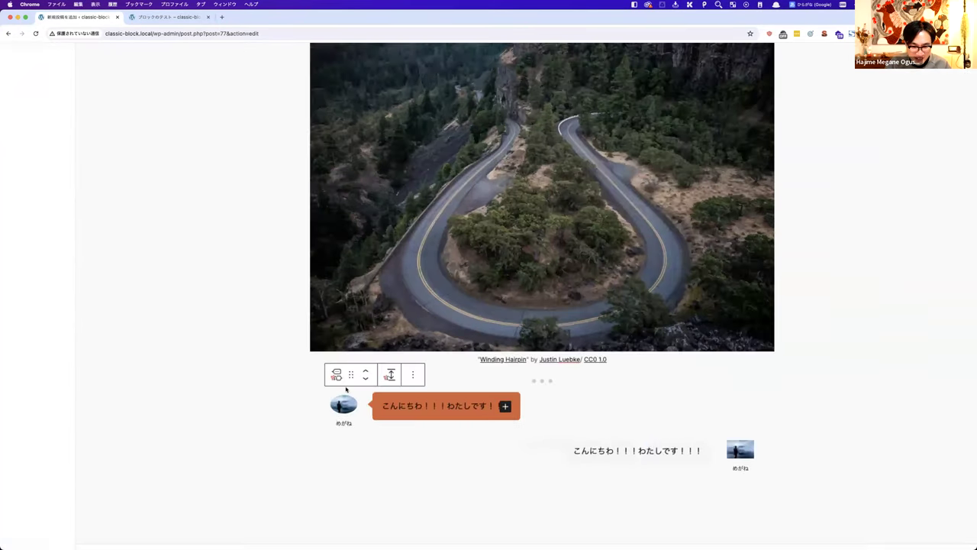
scroll(534, 344, down, 5)
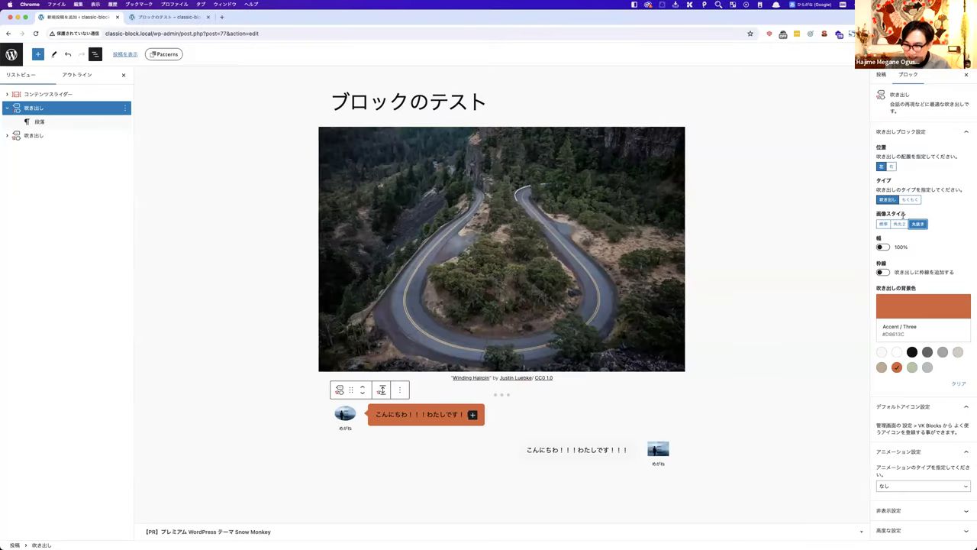
click(883, 224)
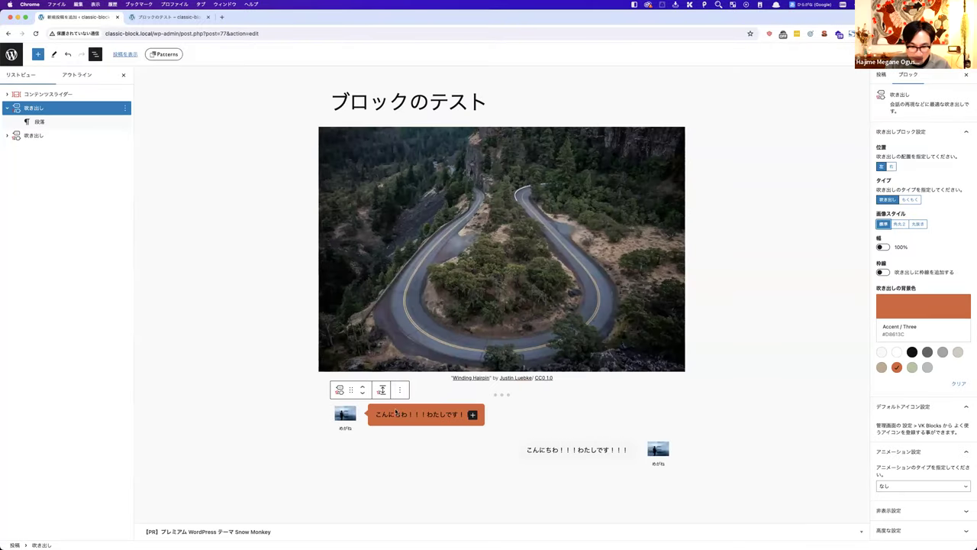
Step: Reselect image-2.jpeg as the first bubble's icon and set its image style to 丸抜き
click(345, 414)
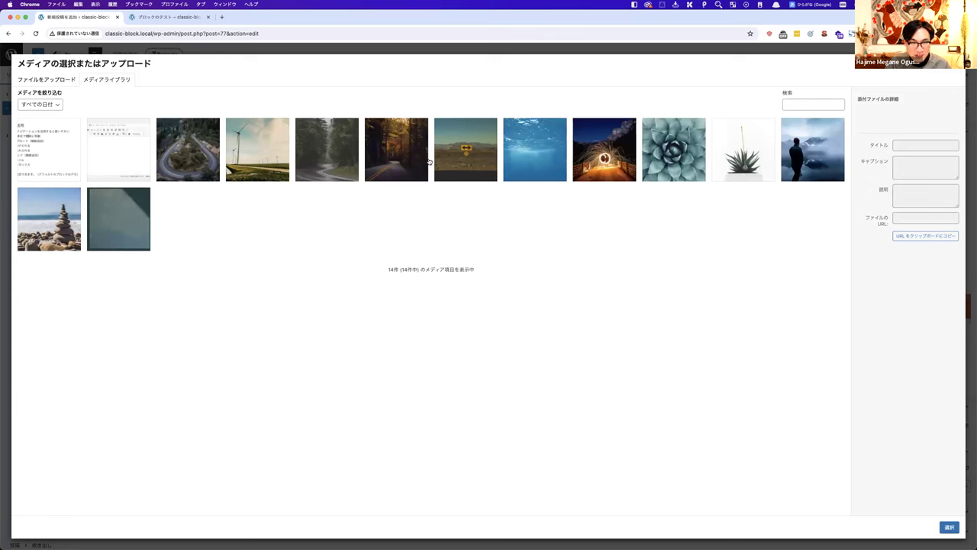
click(815, 164)
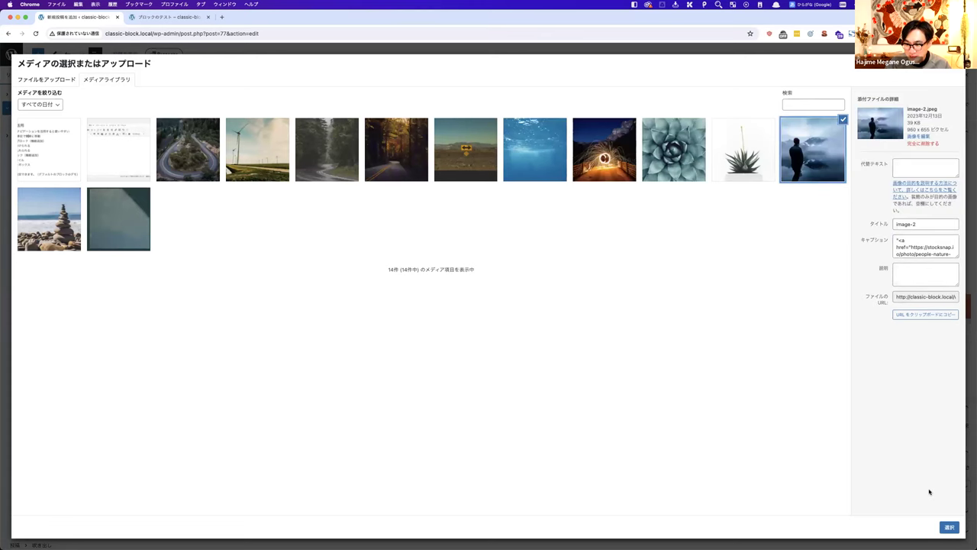
click(948, 527)
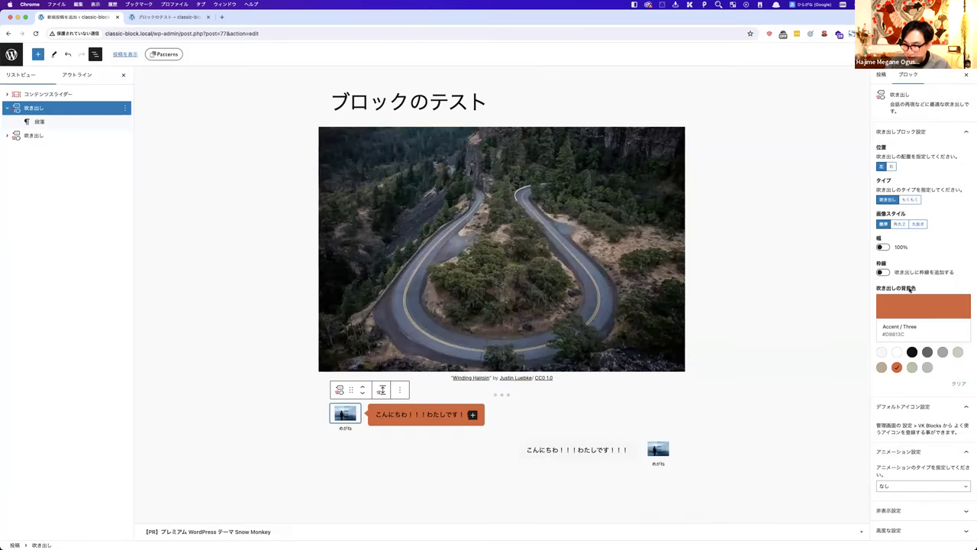
click(919, 224)
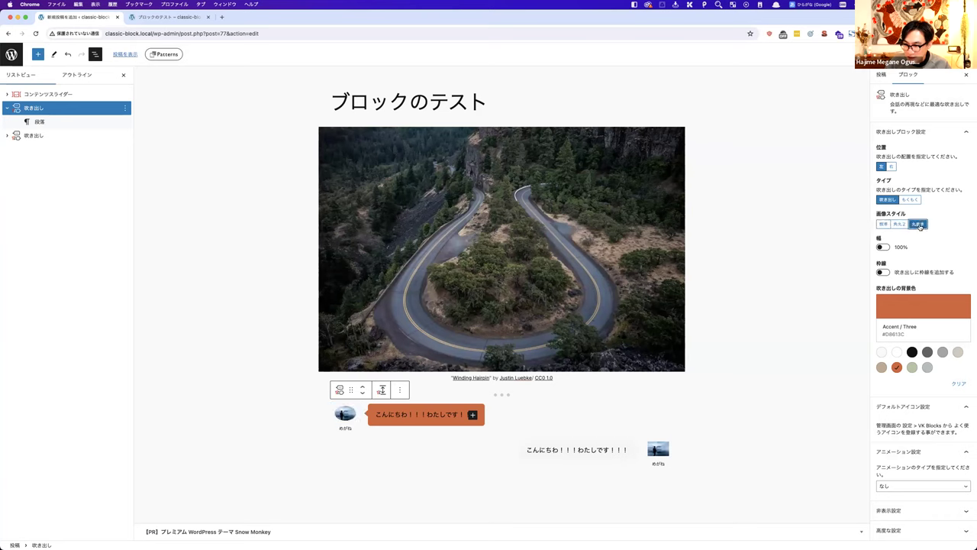
Step: Try the 100% width and the border option on the first speech bubble, leaving both off
click(883, 247)
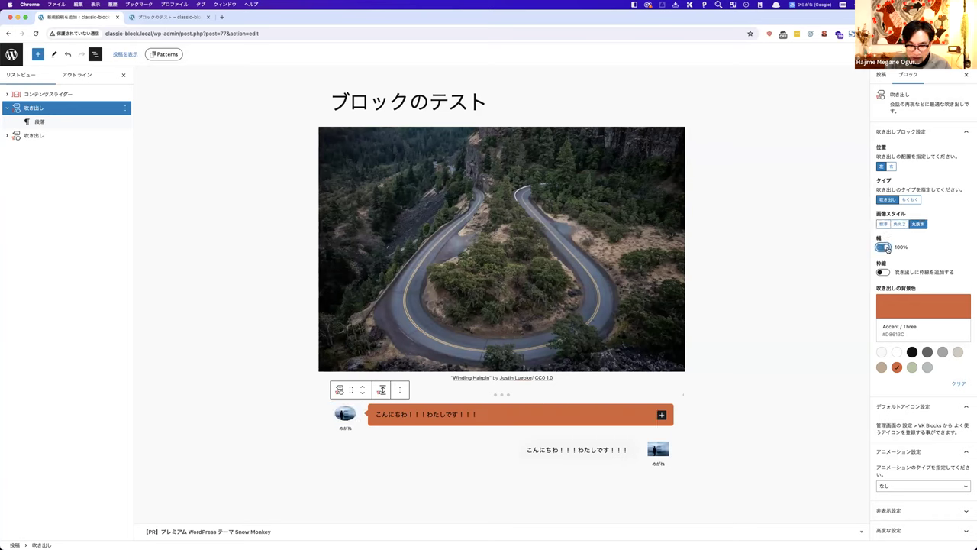
click(883, 247)
click(882, 272)
click(881, 272)
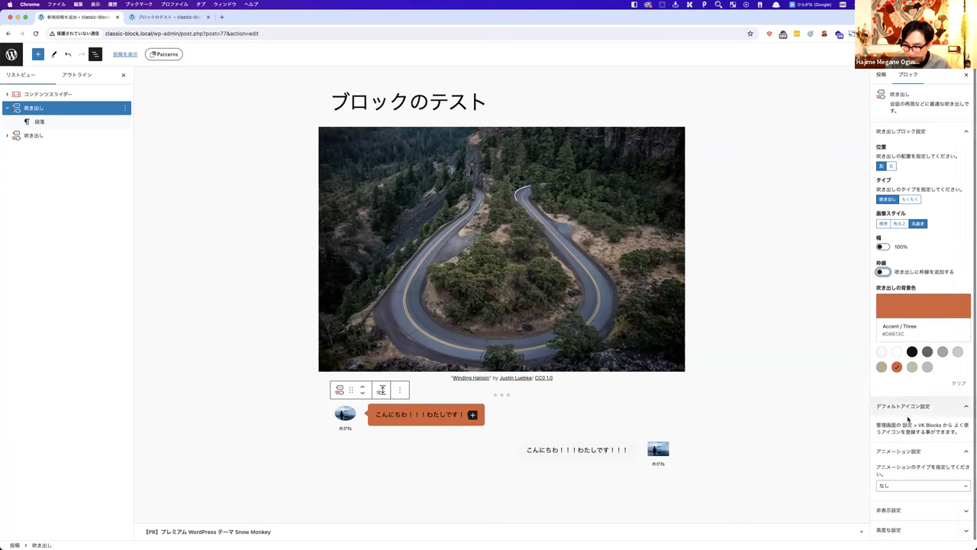
Step: Set the first speech bubble's animation type to ぷるぷる, save the post and check the effect on the published page
click(897, 484)
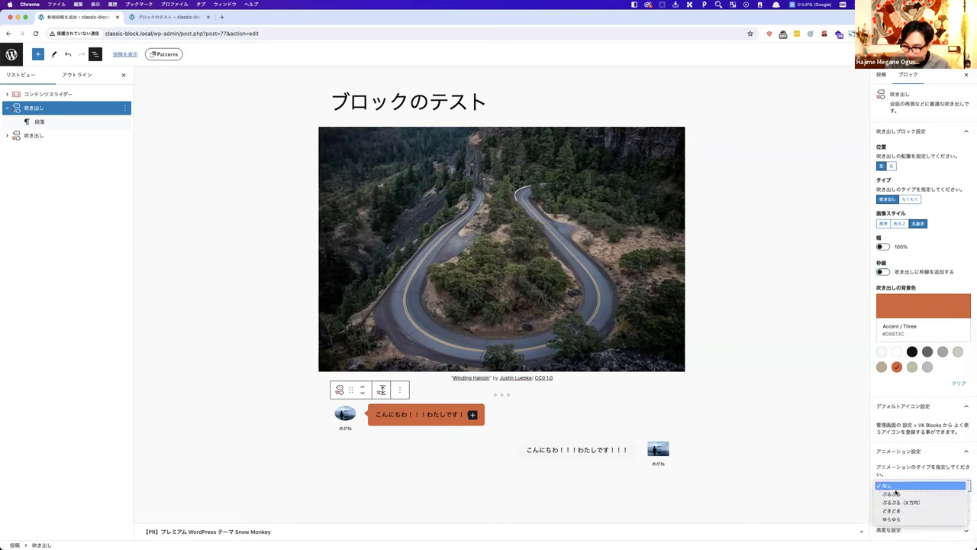
click(897, 493)
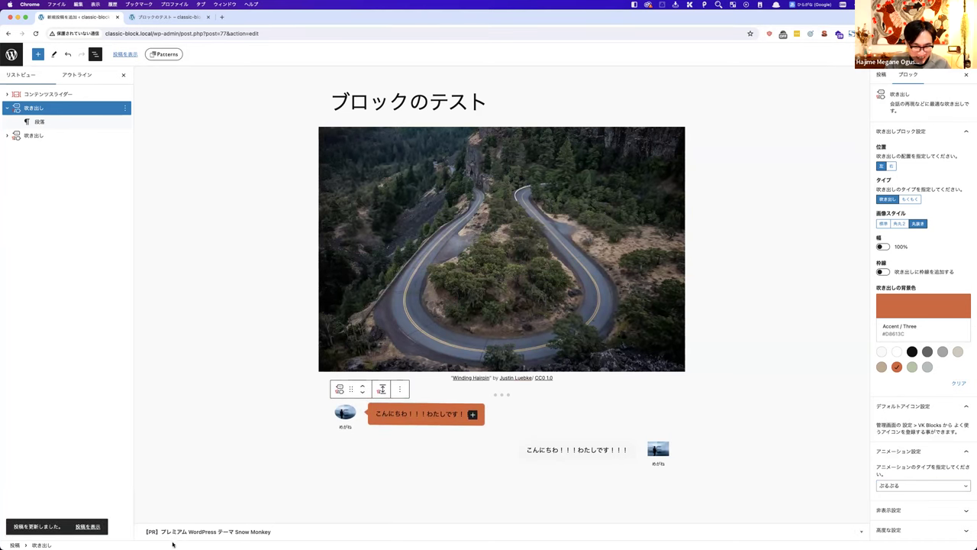
click(86, 526)
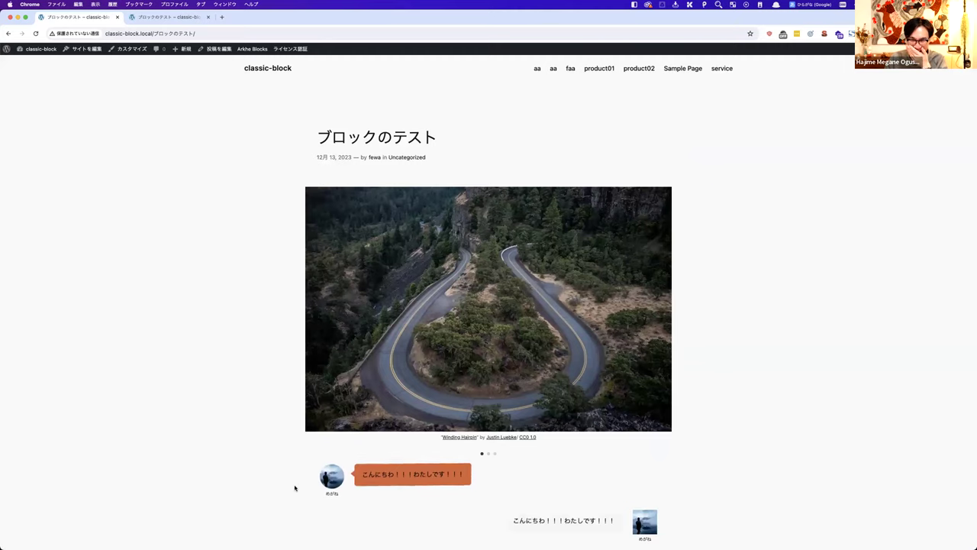
scroll(295, 487, down, 5)
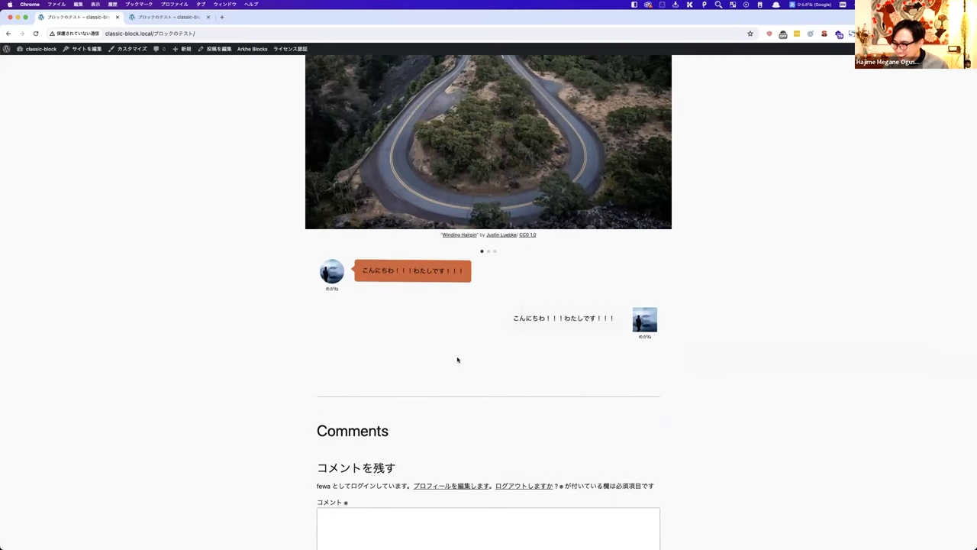
scroll(457, 360, up, 5)
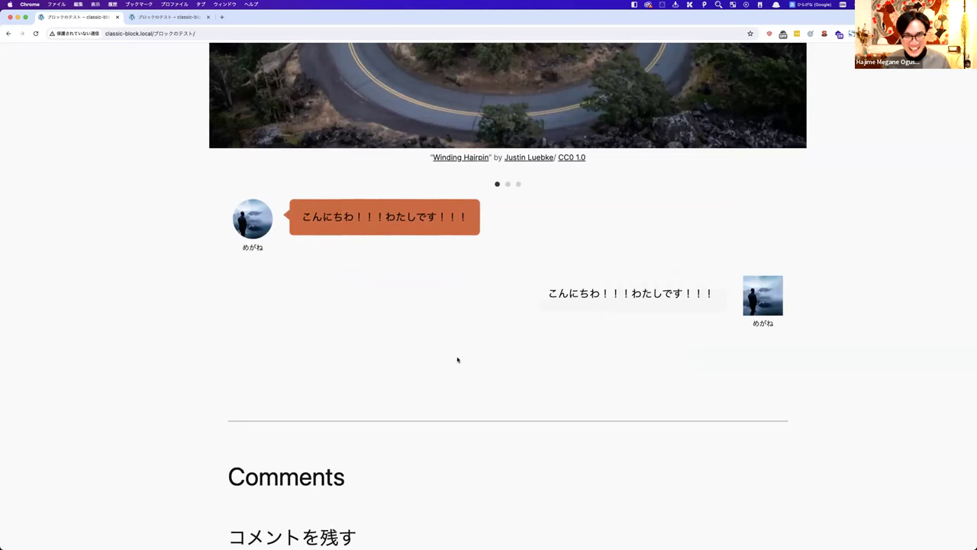
scroll(457, 359, down, 5)
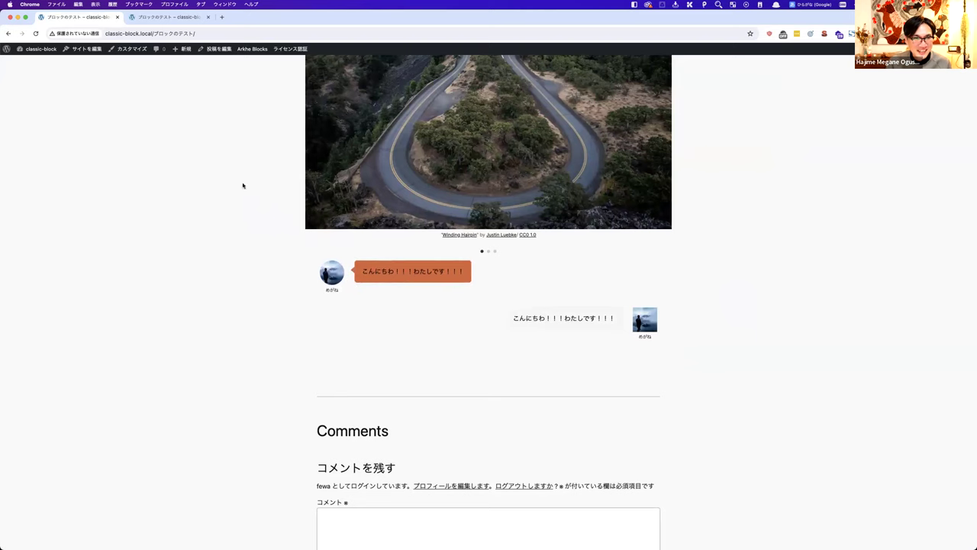
Step: Return to editing the post and start creating a pattern from the first speech bubble through the list view
click(218, 48)
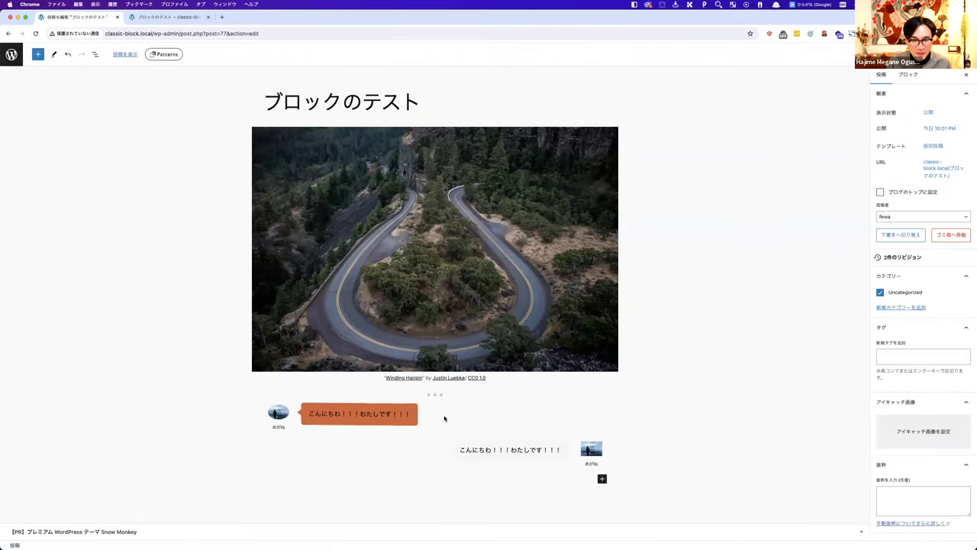
click(444, 418)
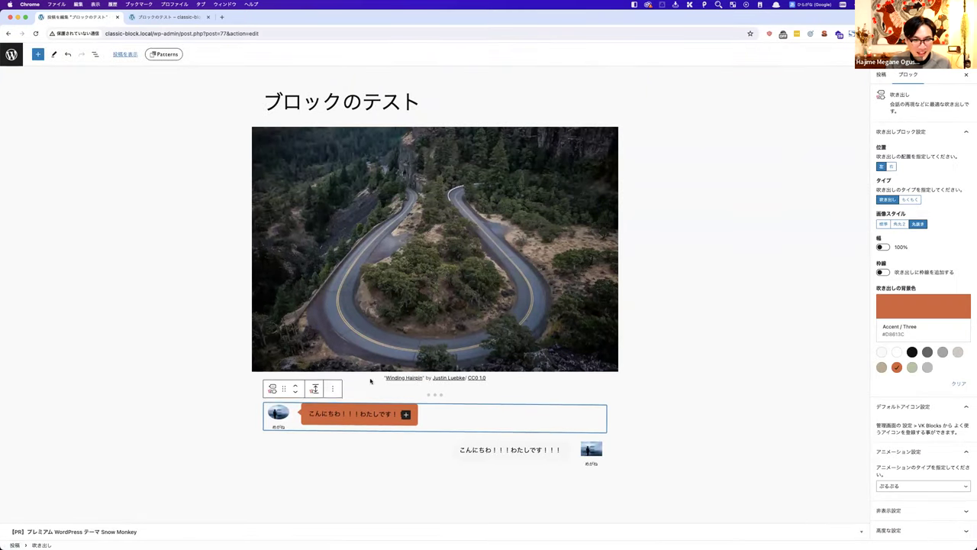
click(94, 53)
click(123, 110)
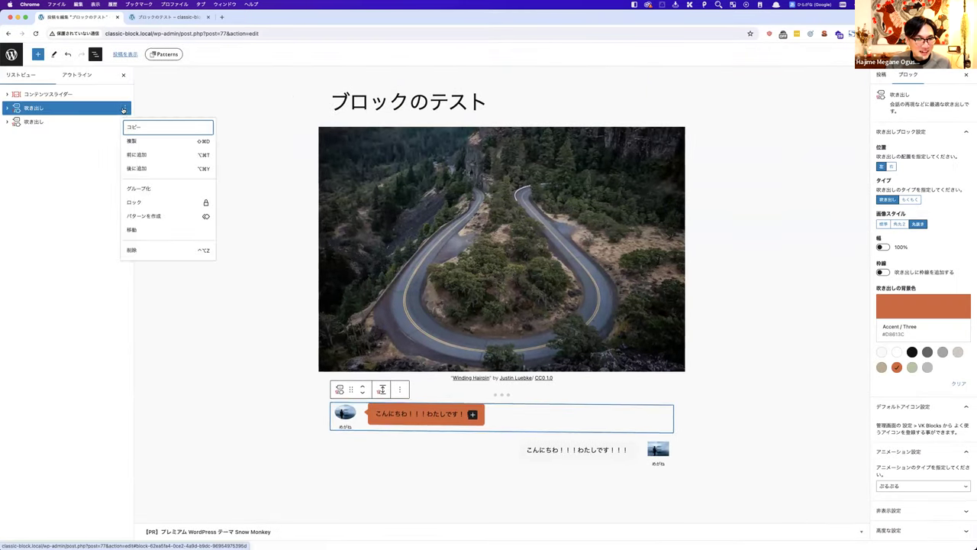
click(145, 217)
Step: Assign the new pattern to the マイパターン category, name it プルプル吹き出し and create it as a synced pattern
click(474, 287)
scroll(469, 320, down, 5)
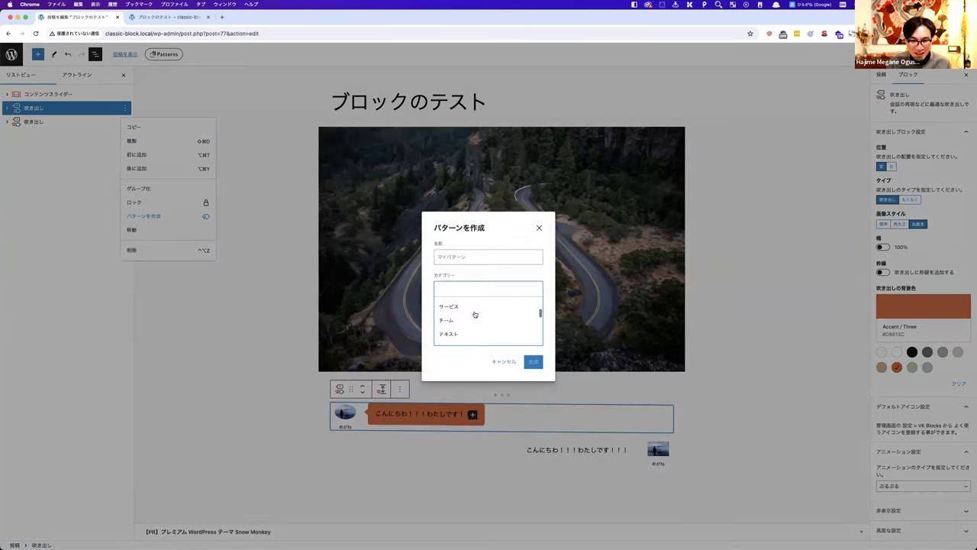
click(468, 324)
click(475, 256)
text(ぷる)
key(BackSpace)
text(ら)
key(BackSpace)
text(るぷるふきだし)
key(space)
key(Return)
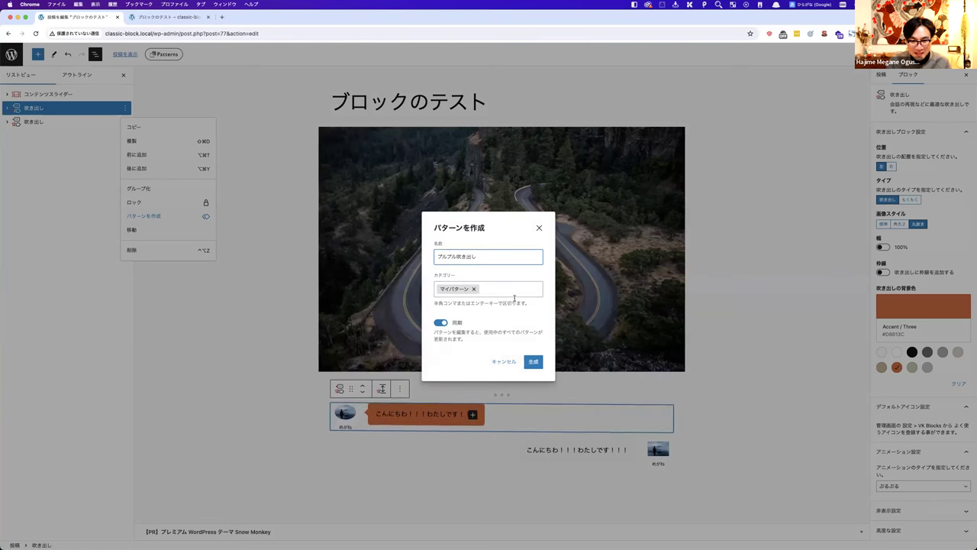
key(Return)
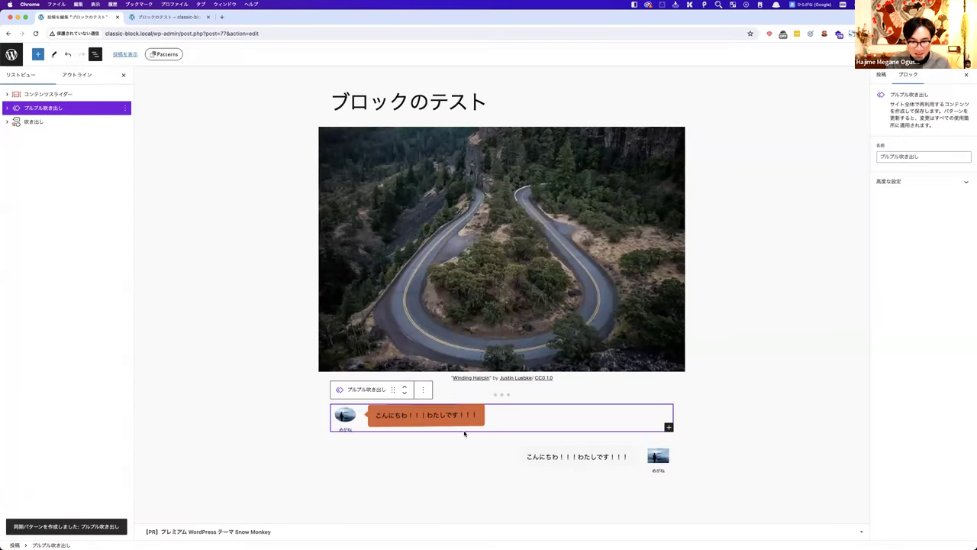
Step: Insert the プルプル吹き出し pattern below the second speech bubble by searching for プル with a slash command
click(446, 488)
click(668, 486)
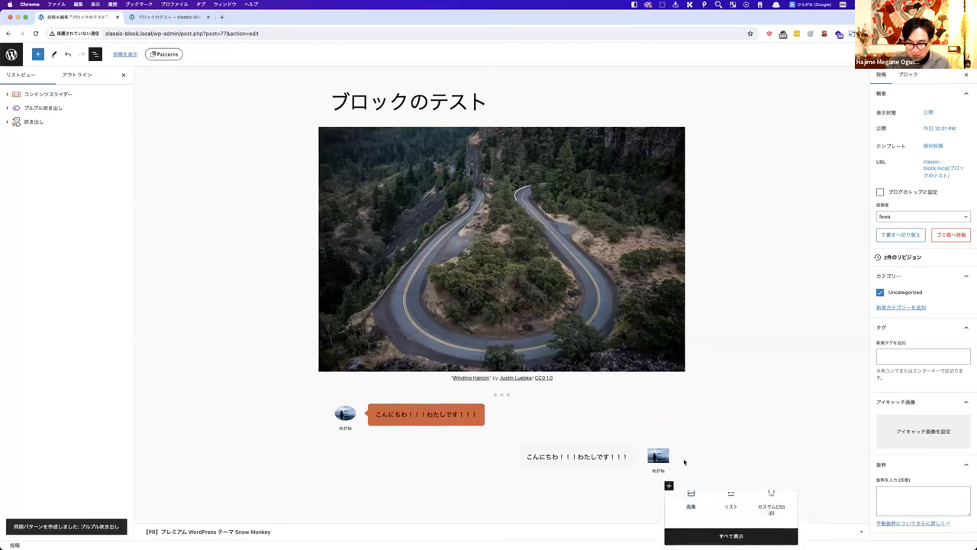
click(669, 483)
click(584, 486)
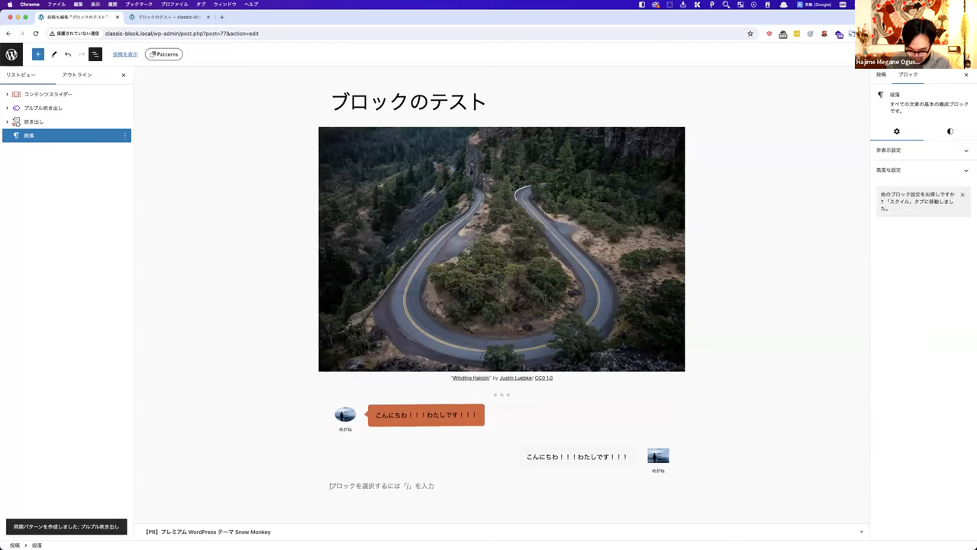
text(/ぶる)
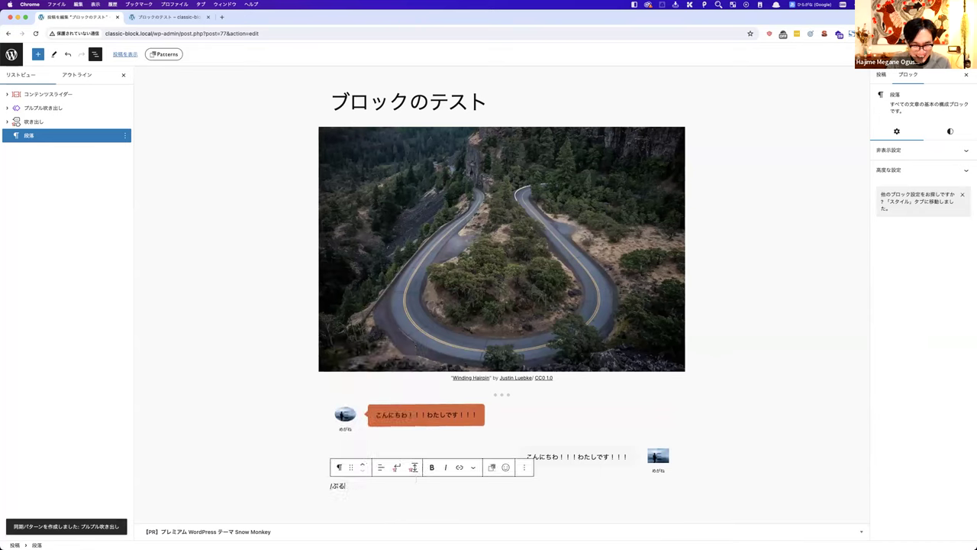
key(space)
key(space)
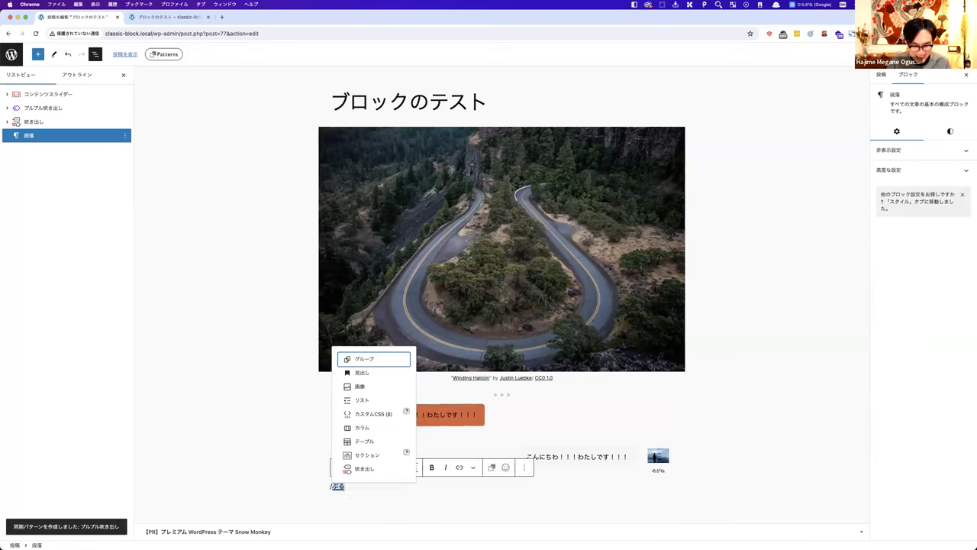
key(Return)
key(Down)
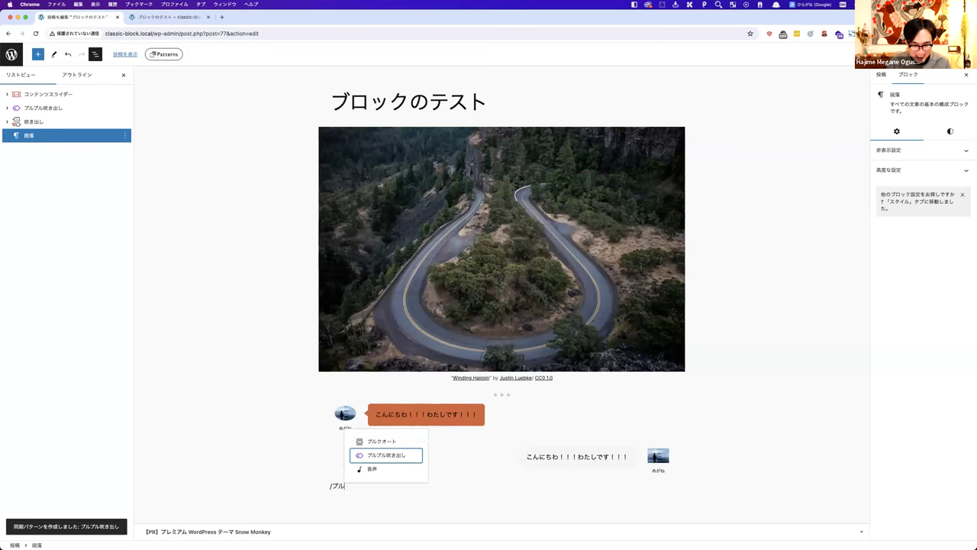
key(Return)
click(707, 478)
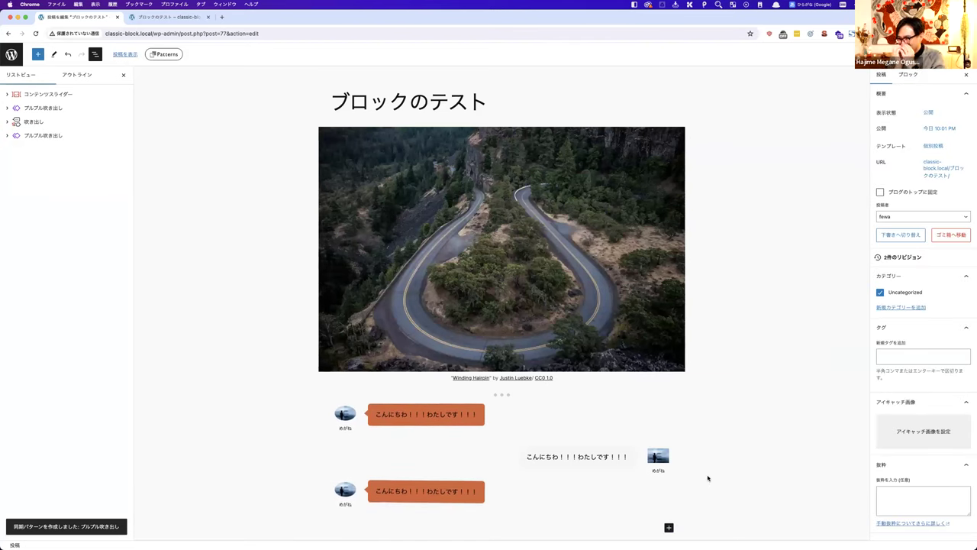
Step: Add an Arkhe Blocks ブログカード block below the last speech bubble, choosing it from the full block list
scroll(510, 355, down, 1)
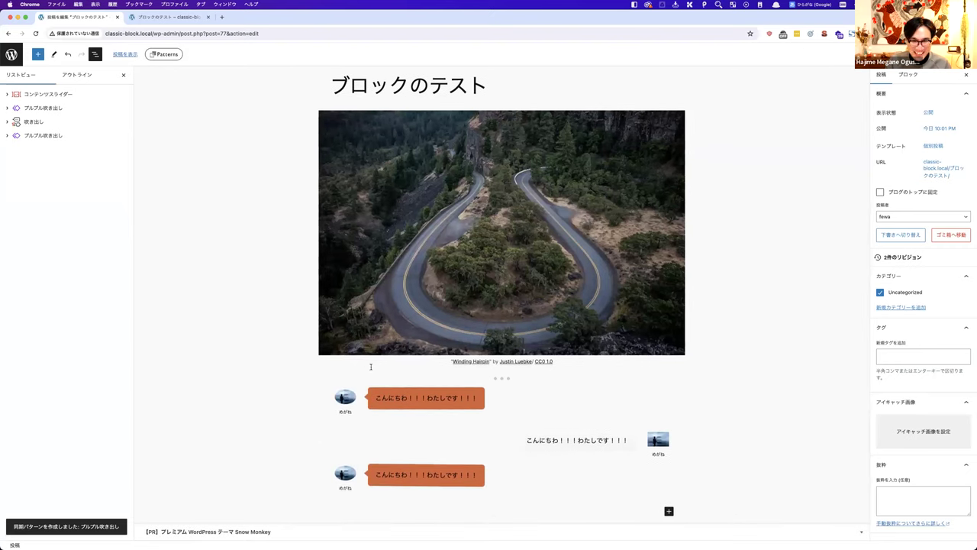
click(564, 509)
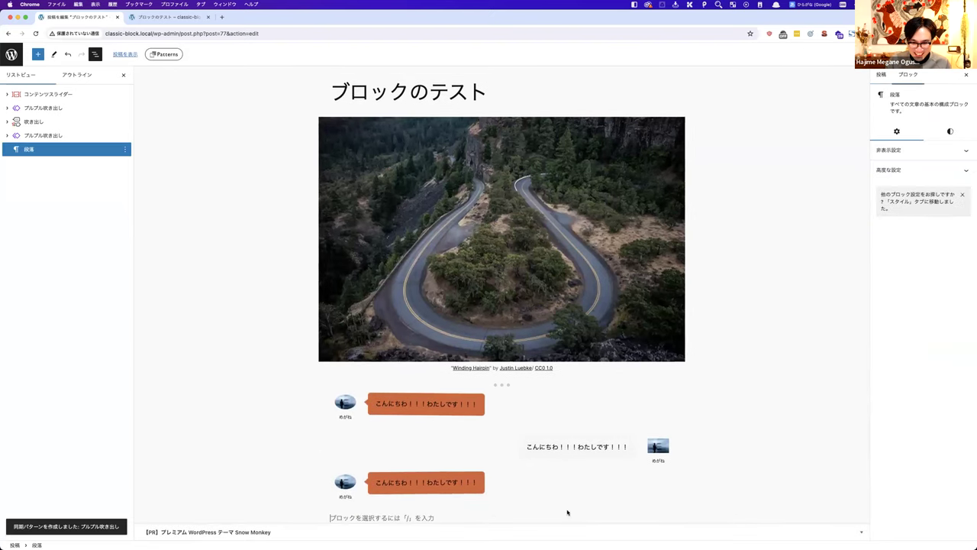
right_click(217, 265)
click(295, 372)
click(340, 522)
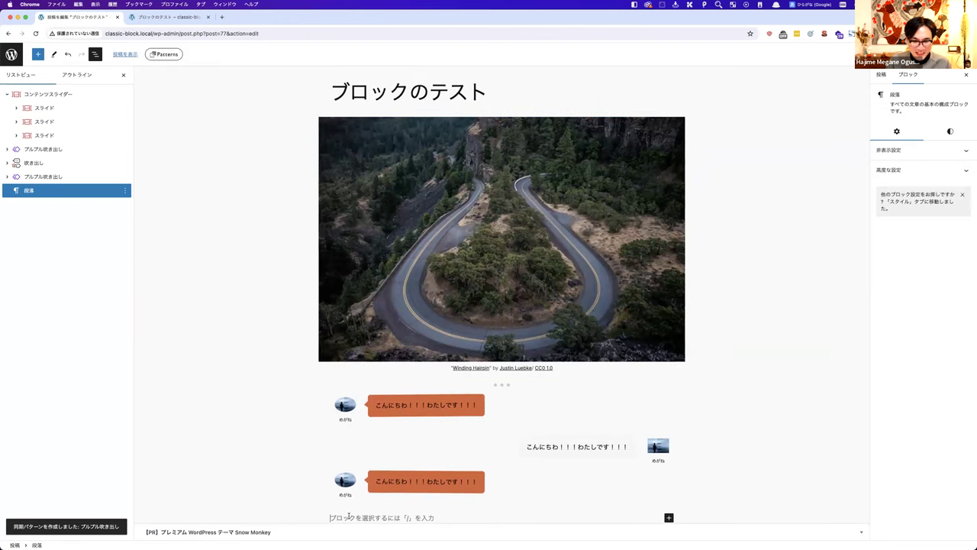
click(669, 518)
click(690, 500)
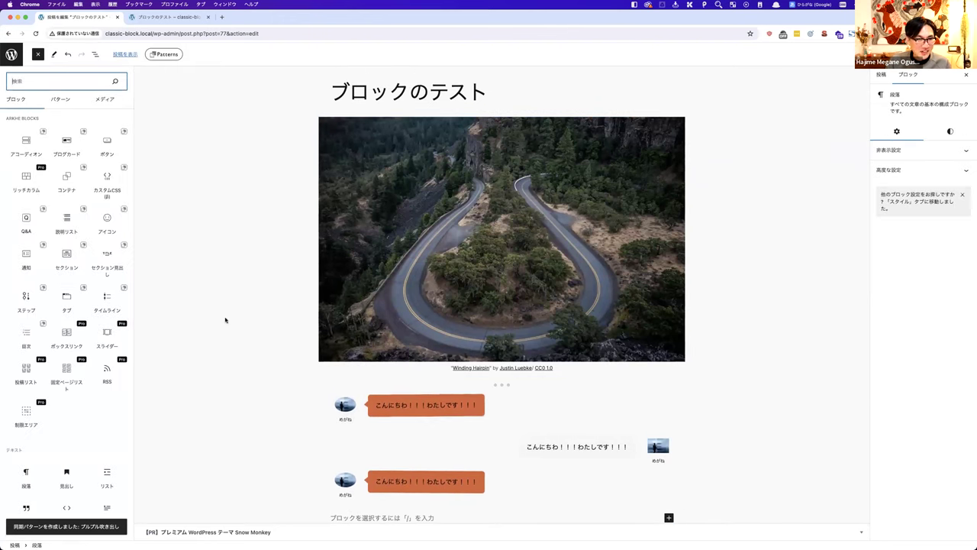
scroll(78, 280, down, 1)
mouse_move(55, 336)
scroll(55, 339, up, 1)
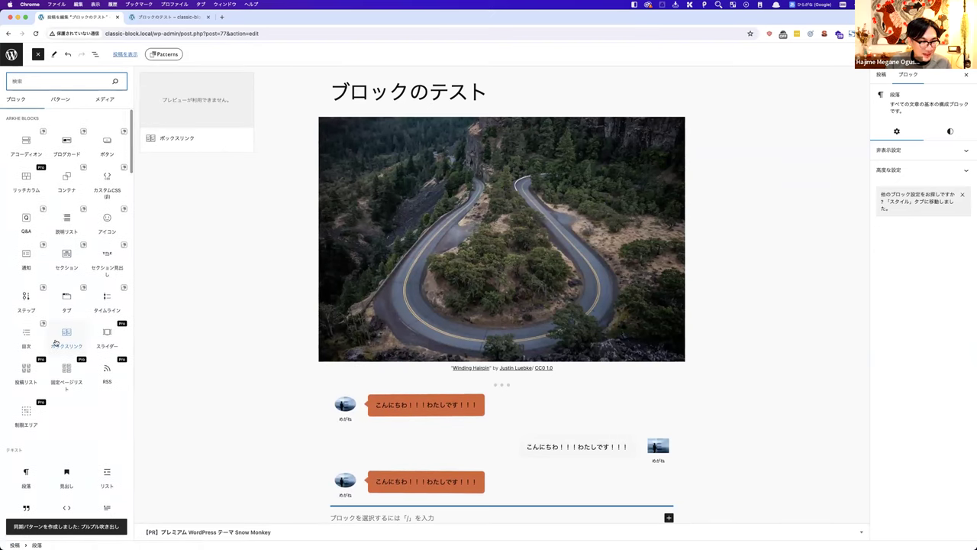
click(67, 142)
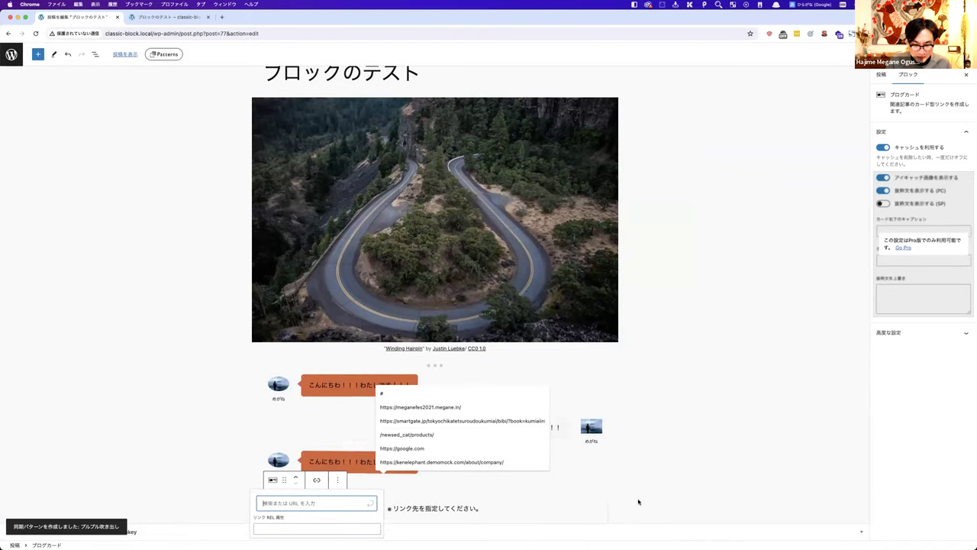
click(637, 502)
click(420, 505)
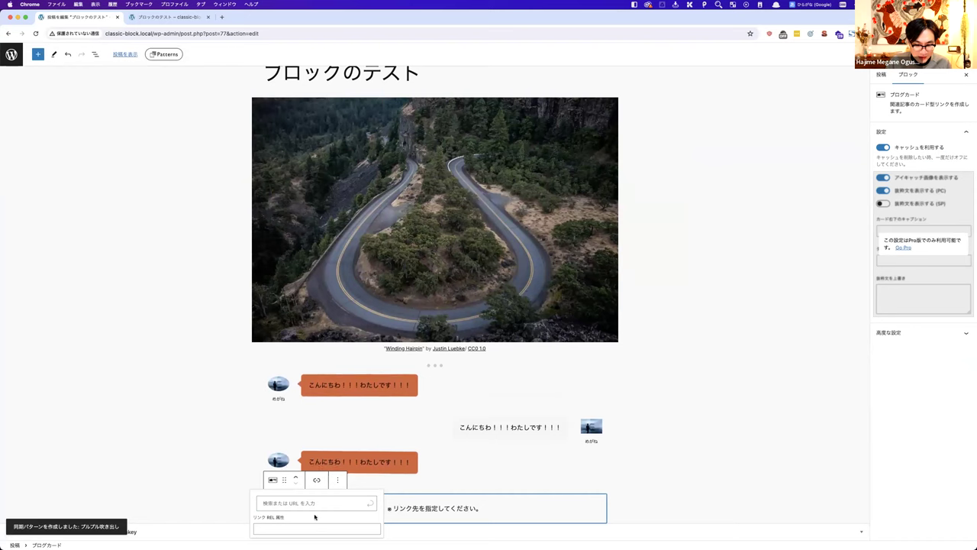
click(262, 503)
text(h)
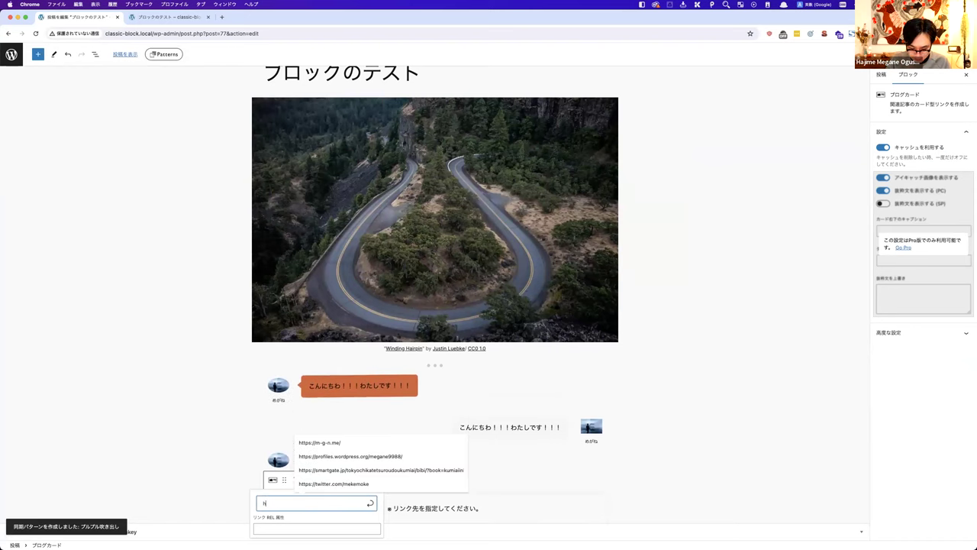
text(ttpps://google.com)
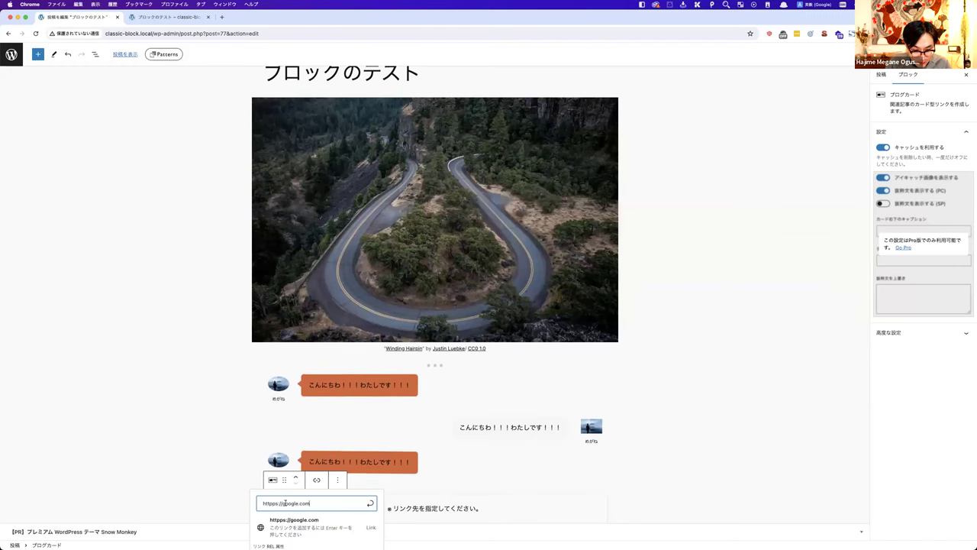
click(274, 503)
key(BackSpace)
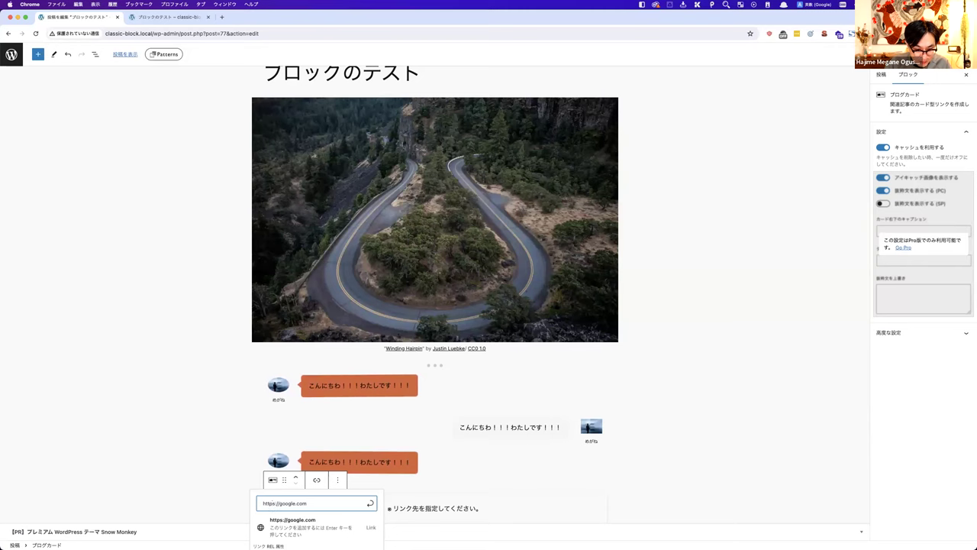
click(370, 505)
click(423, 505)
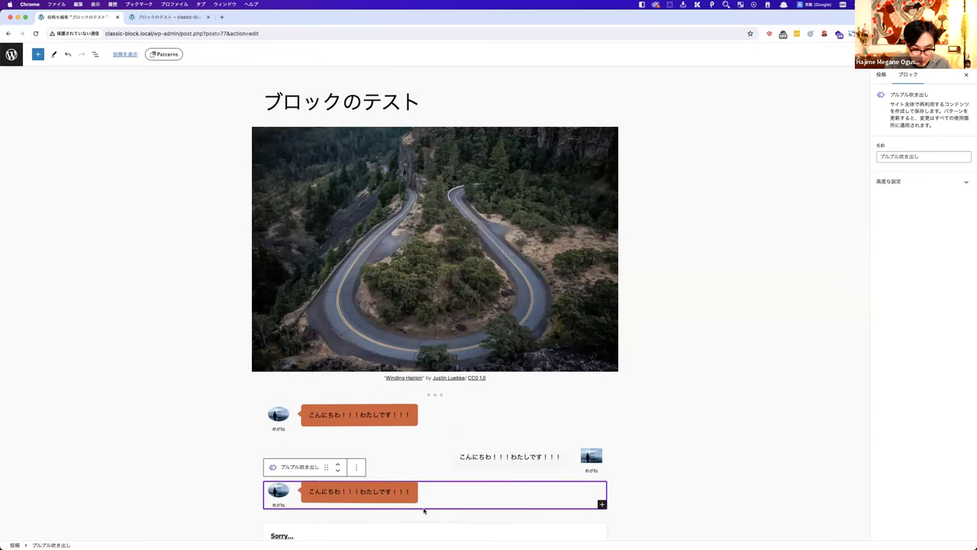
click(423, 510)
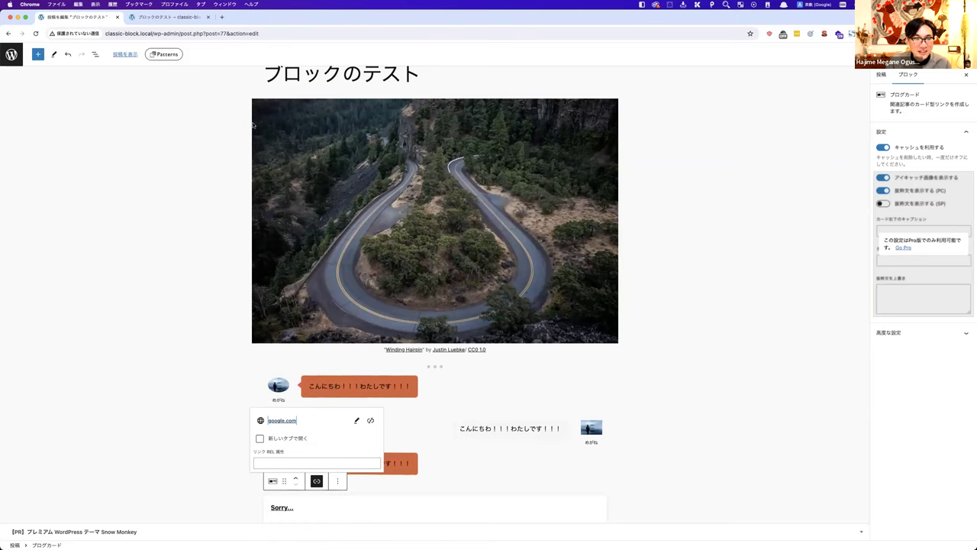
click(222, 18)
text(megane-)
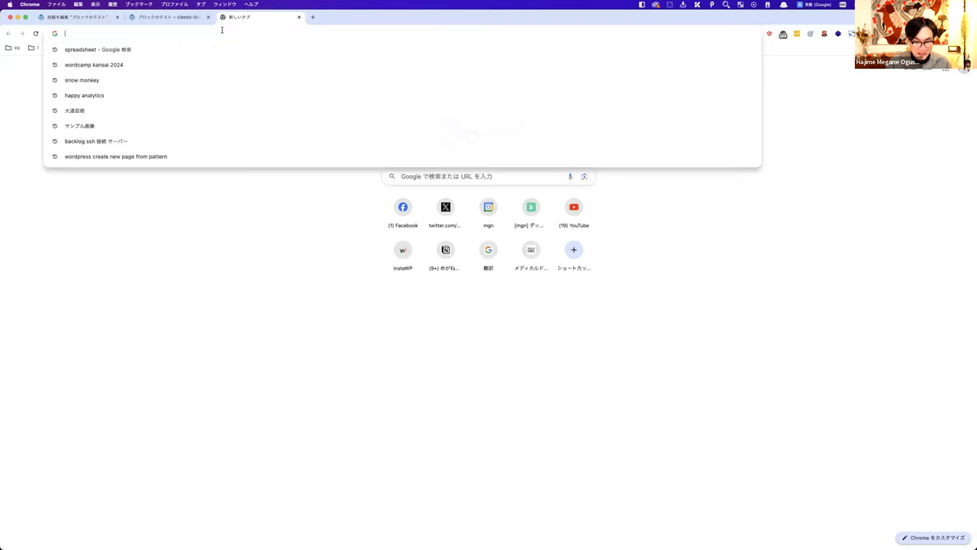
key(Return)
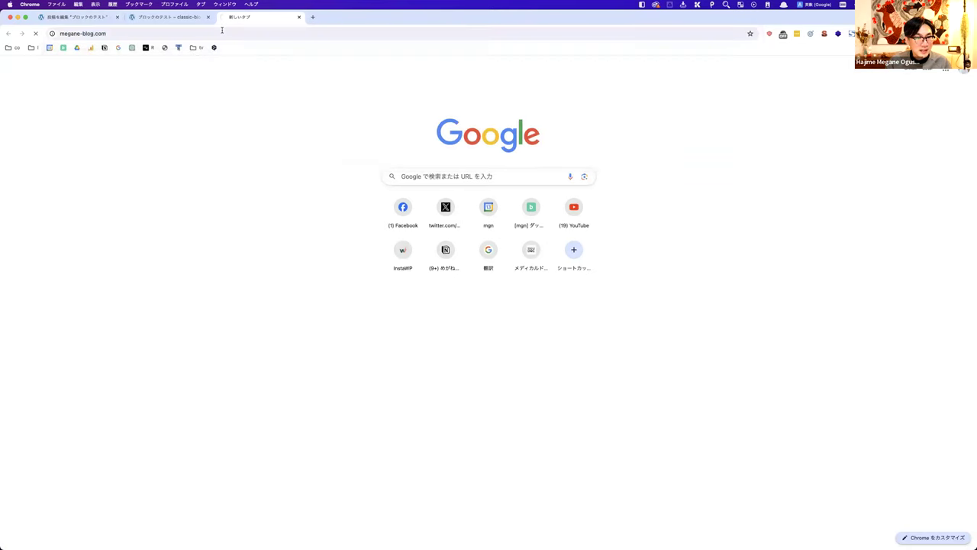
click(299, 18)
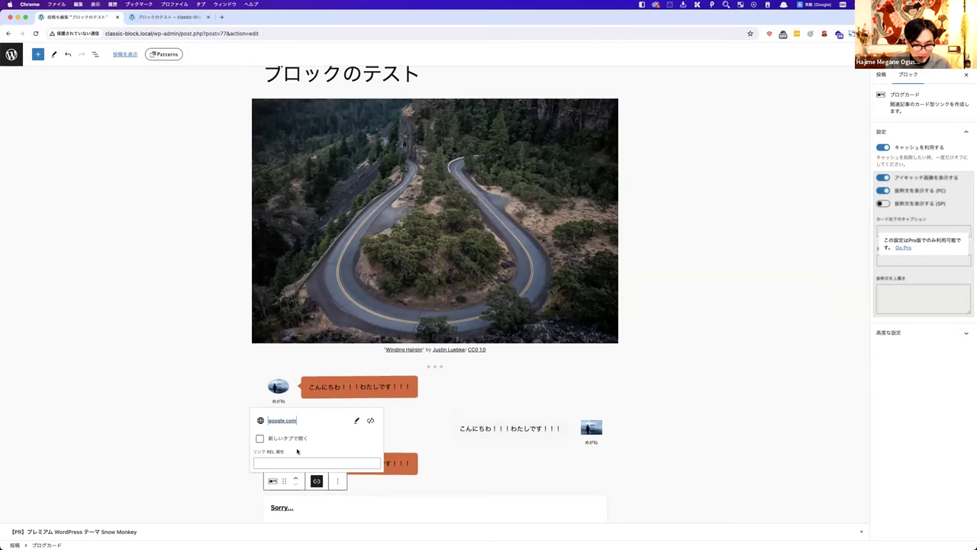
click(356, 420)
text(https://megane-blog.com)
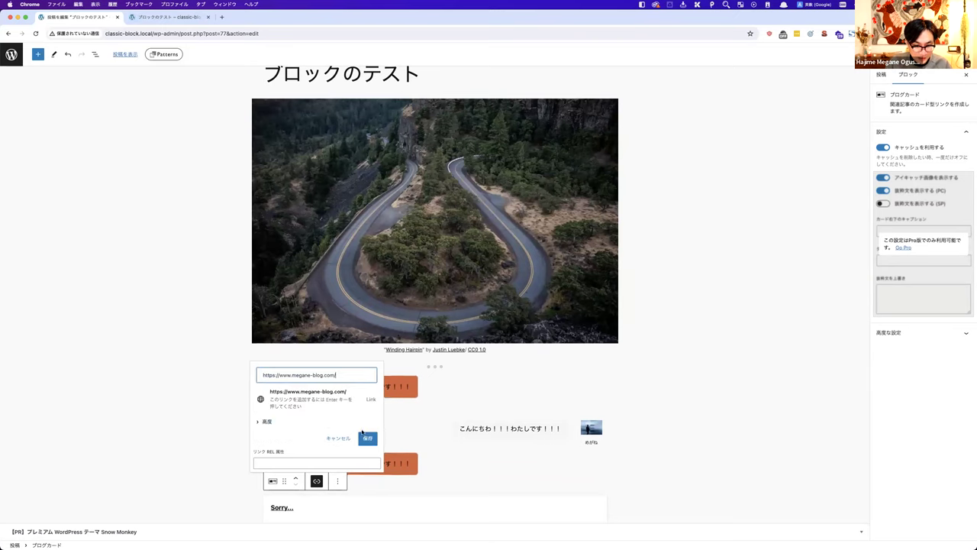
click(367, 437)
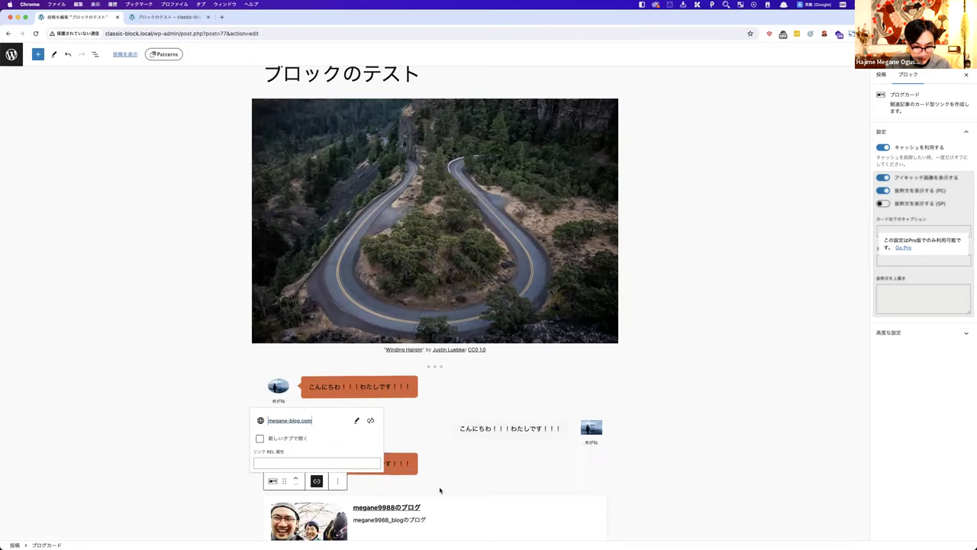
Step: Show the post's block structure in the list view, select the ブログカード block there and look over the page
scroll(648, 484, down, 1)
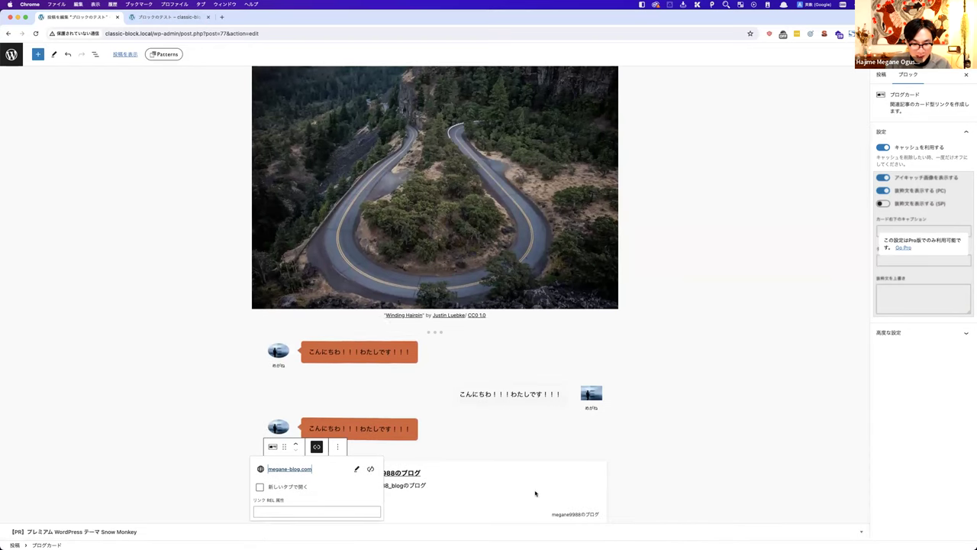
click(681, 395)
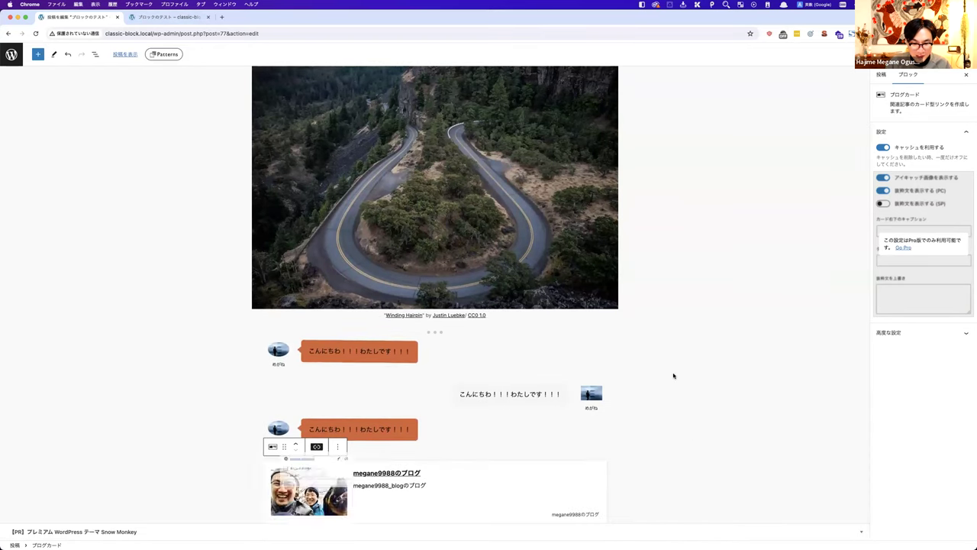
click(282, 357)
click(287, 401)
scroll(287, 402, down, 1)
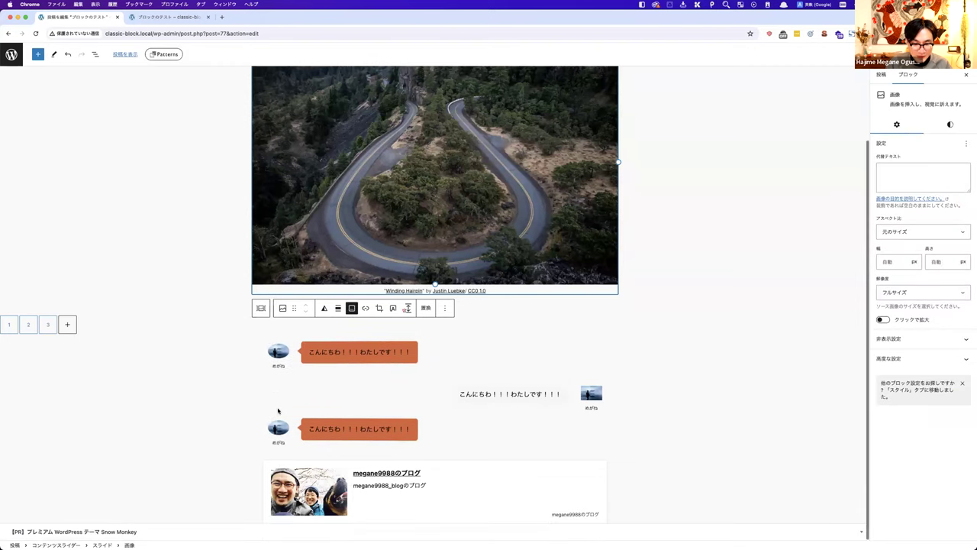
click(95, 53)
click(61, 204)
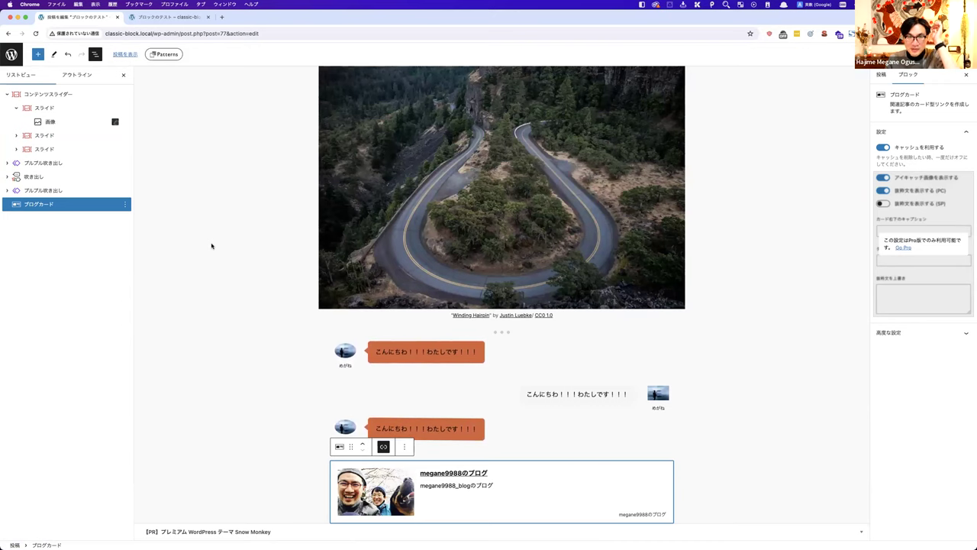
scroll(447, 302, up, 2)
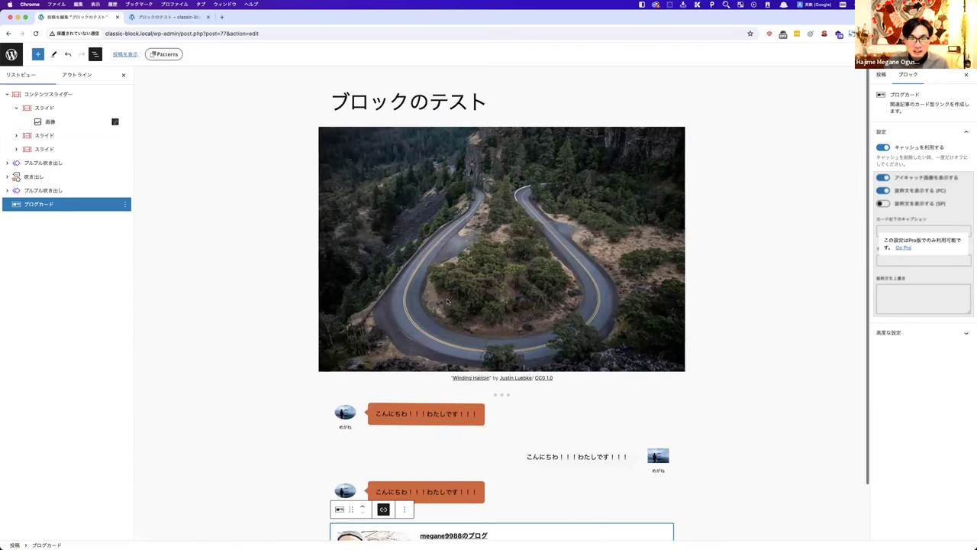
scroll(447, 301, down, 2)
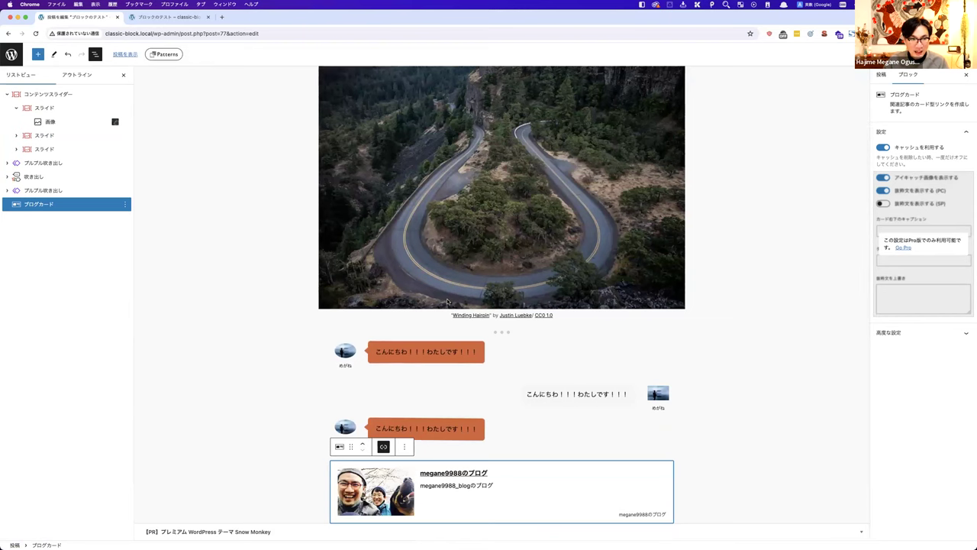
Step: Place the editor window beside the workshop notes and read from ブロックプラグインの活用 down to the テーマより提供されるパターン集 section
key(ctrl+alt+Left)
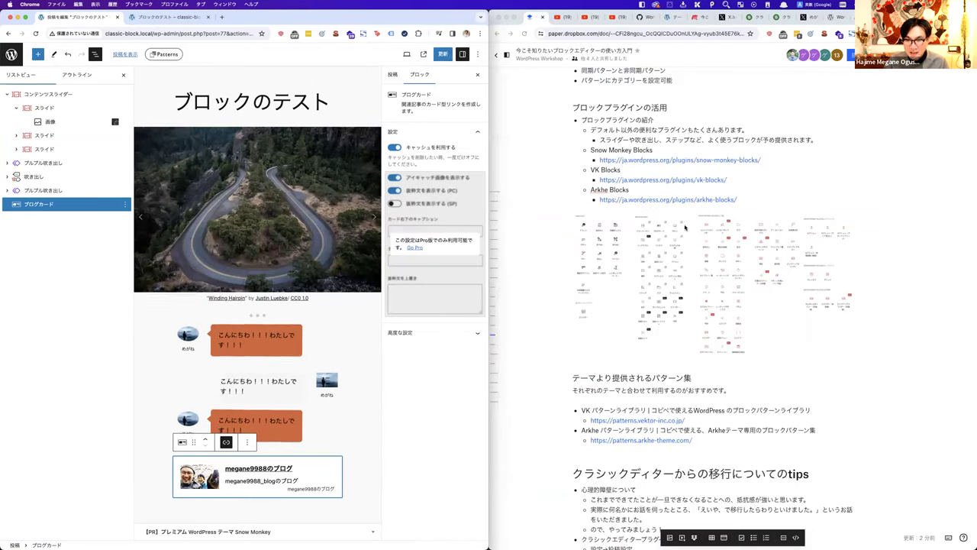
click(670, 178)
scroll(670, 179, up, 5)
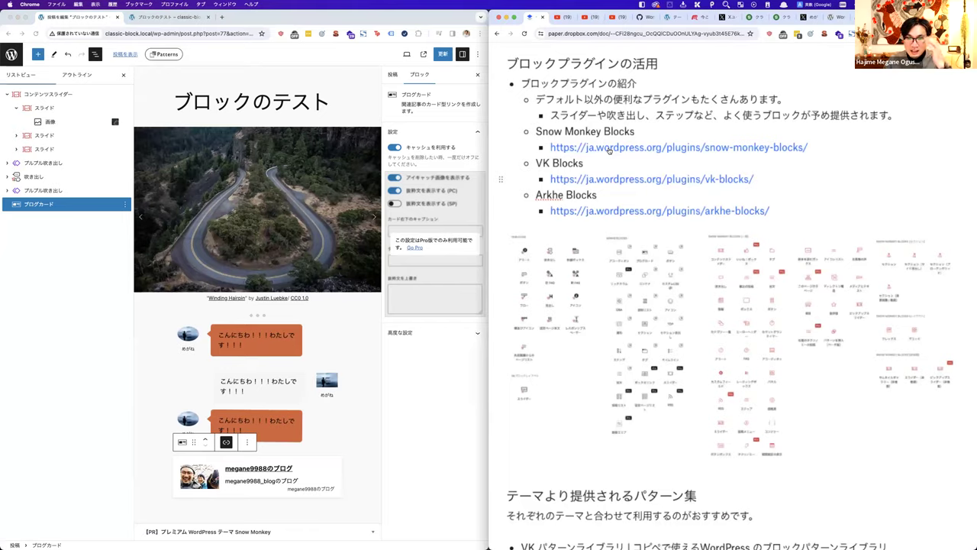
scroll(600, 136, down, 5)
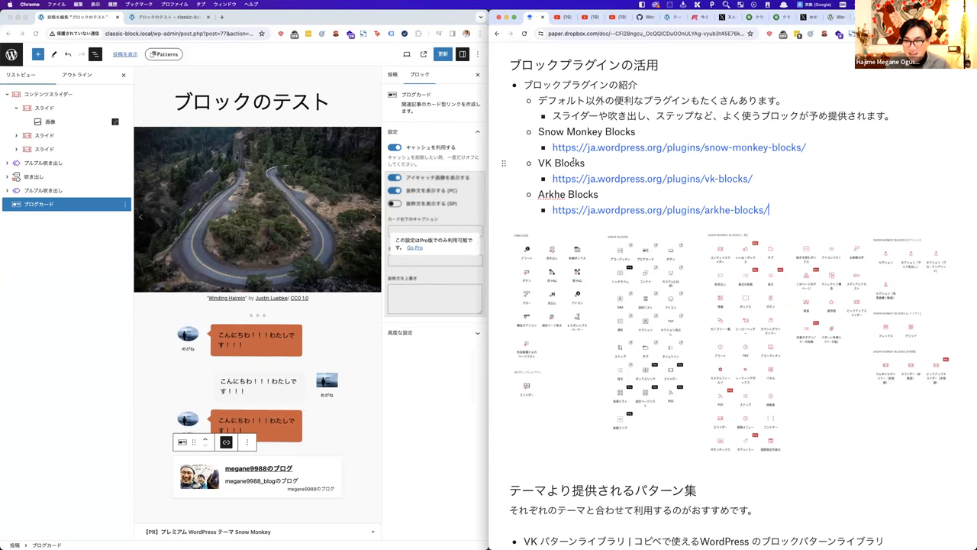
scroll(613, 266, down, 5)
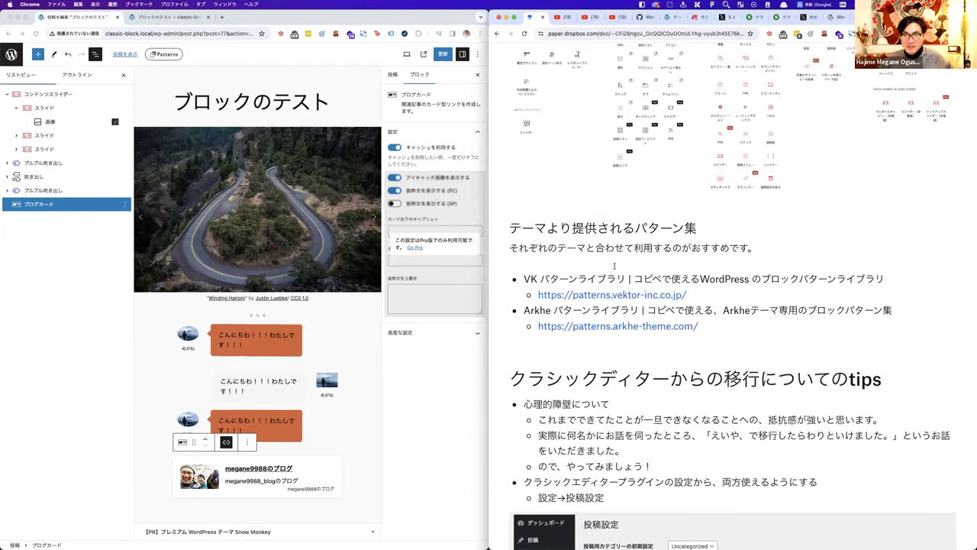
scroll(616, 284, down, 2)
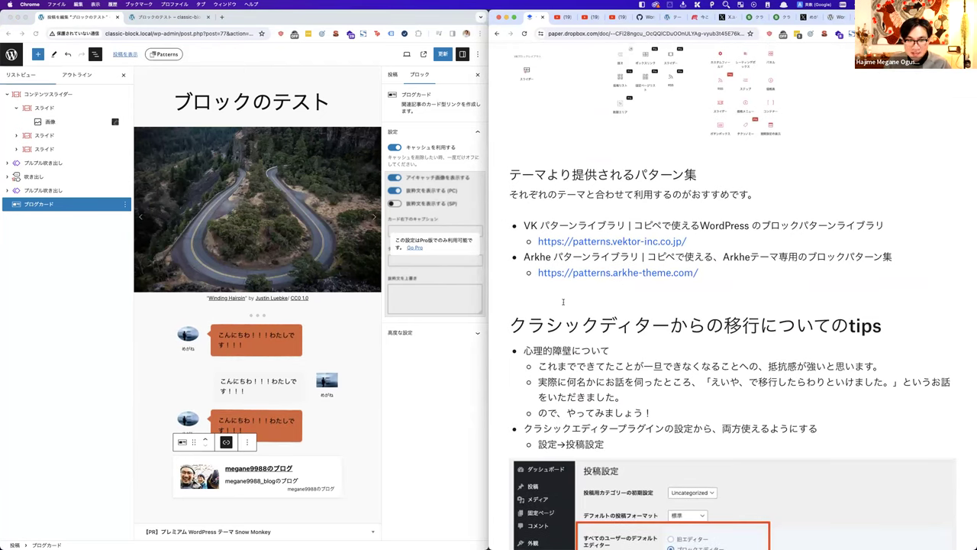
Step: Leave the post editor for the posts list, discarding the unsaved changes
click(440, 370)
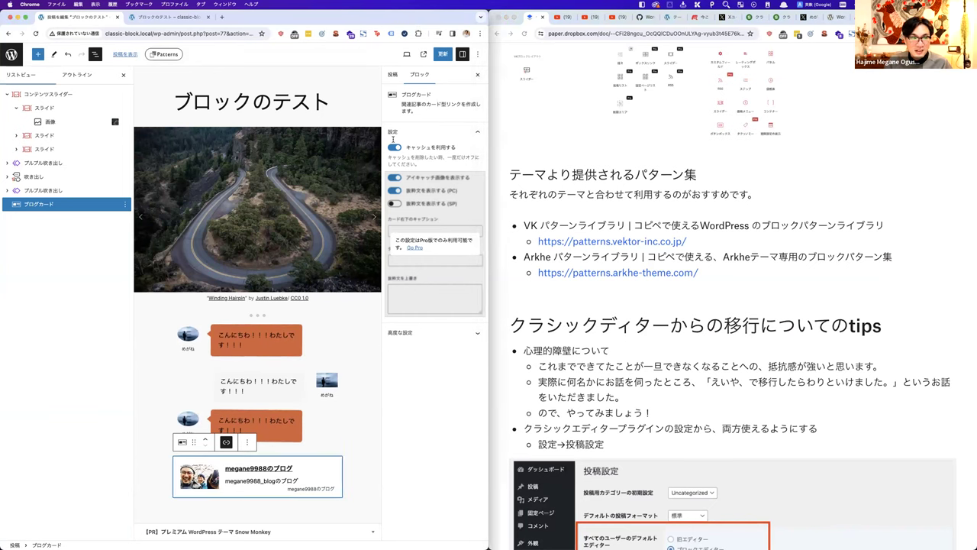
click(17, 59)
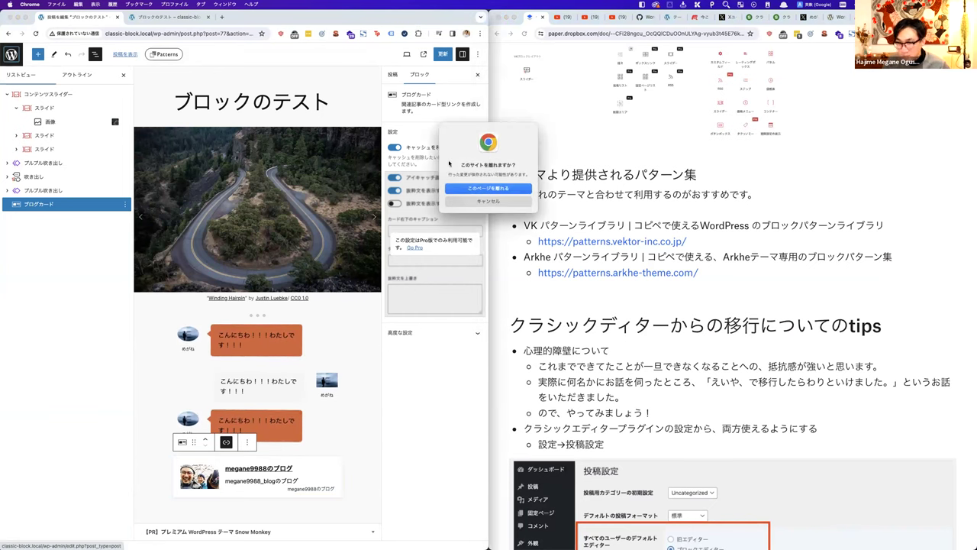
click(484, 188)
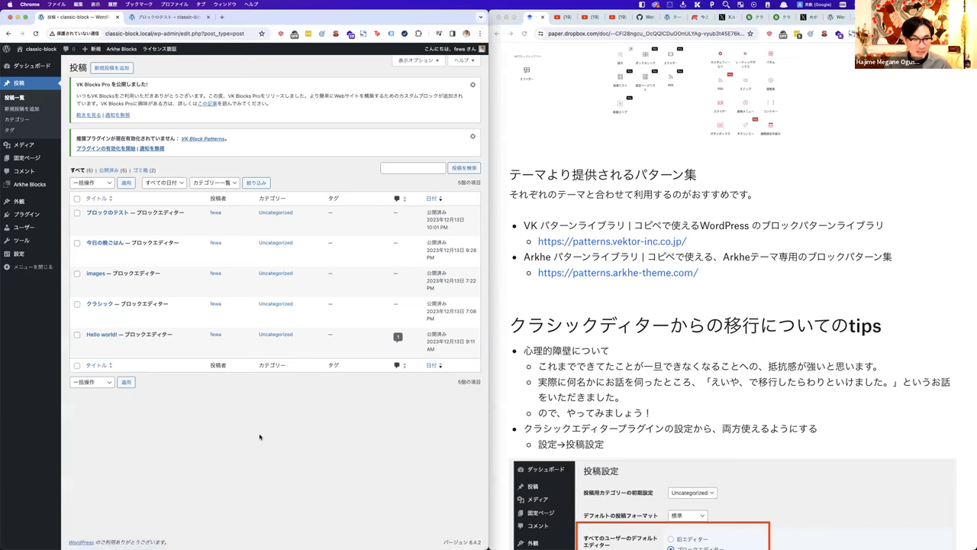
Step: Open the VK パターンライブラリ link patterns.vektor-inc.co.jp from the workshop notes and enlarge its browser window to the full screen
click(636, 288)
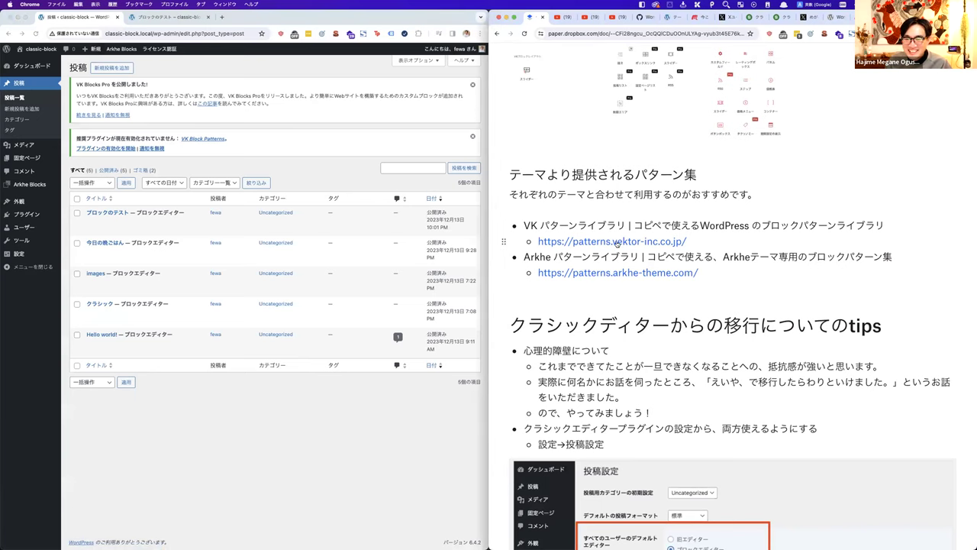
click(603, 241)
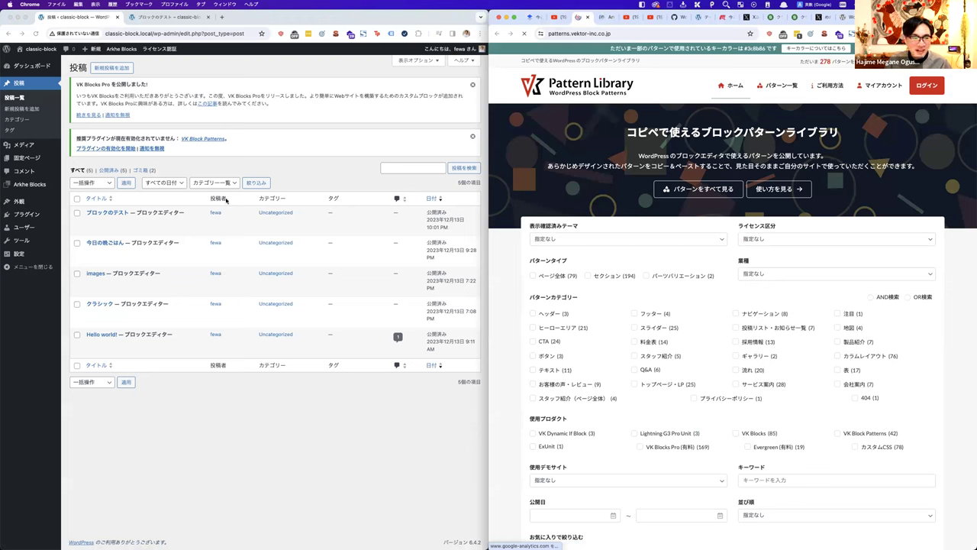
click(267, 170)
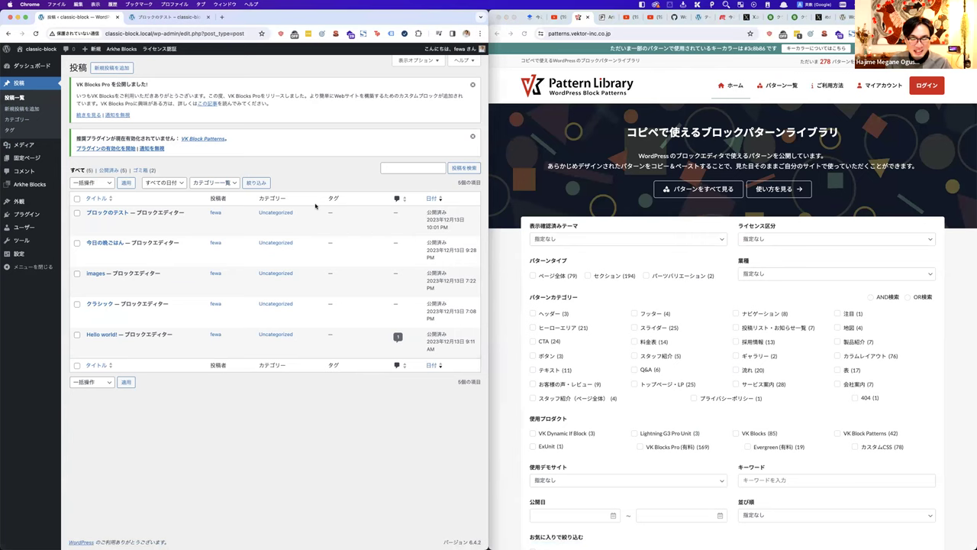
click(536, 162)
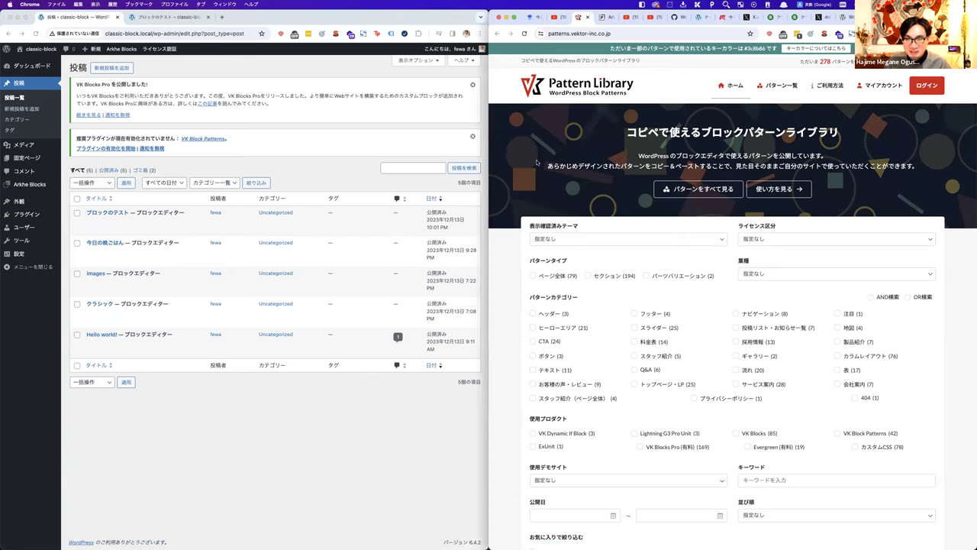
key(ctrl+alt+Return)
Step: Filter the pattern library by the pattern type ページ全体, run the search and look through the results
scroll(296, 306, down, 5)
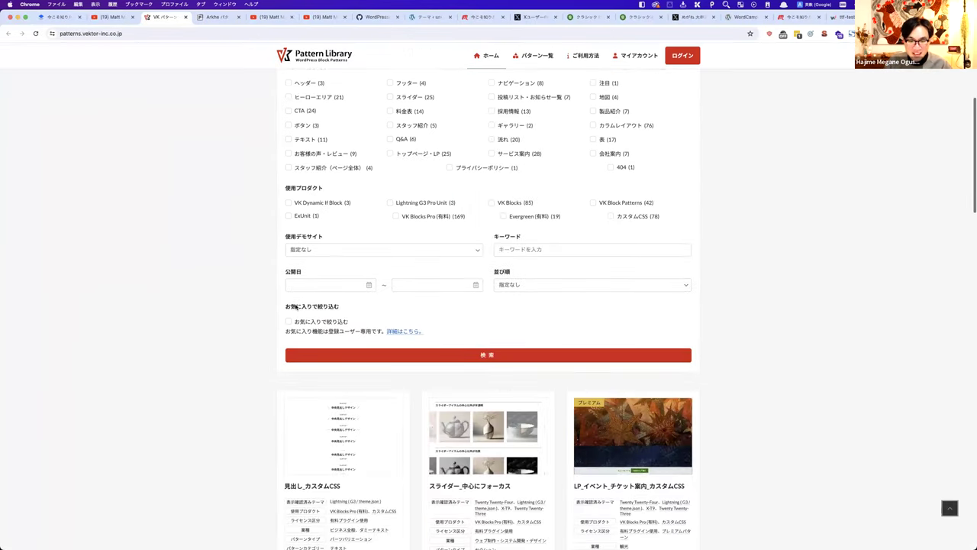
scroll(305, 193, up, 5)
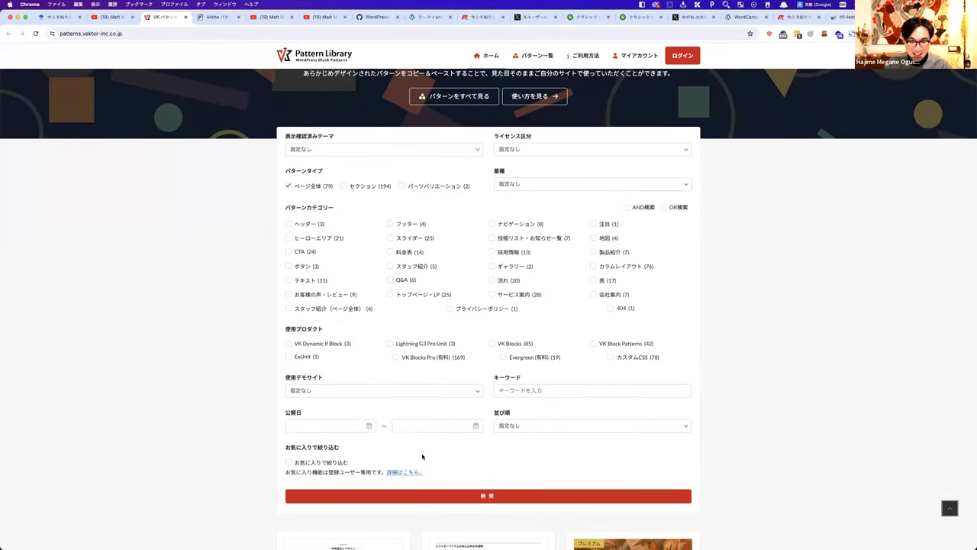
click(387, 498)
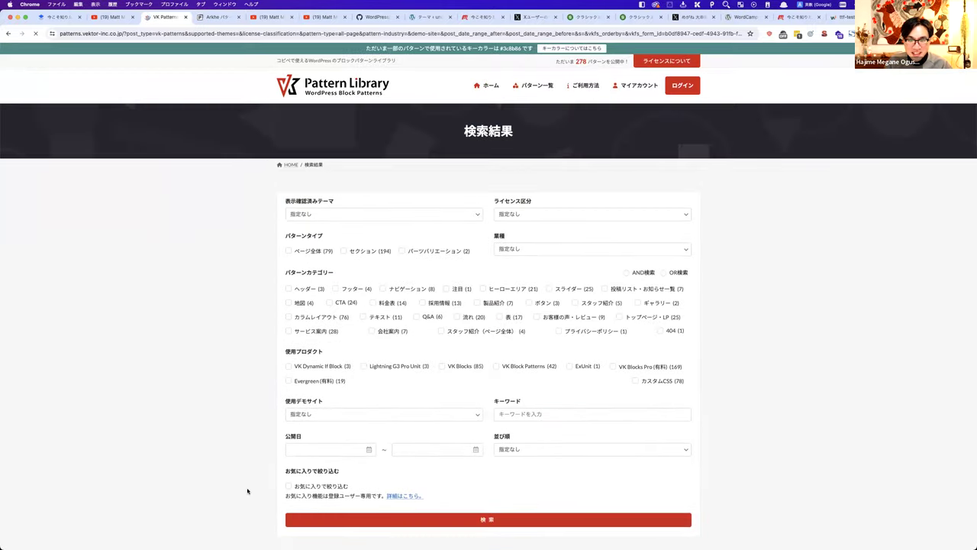
scroll(248, 490, down, 5)
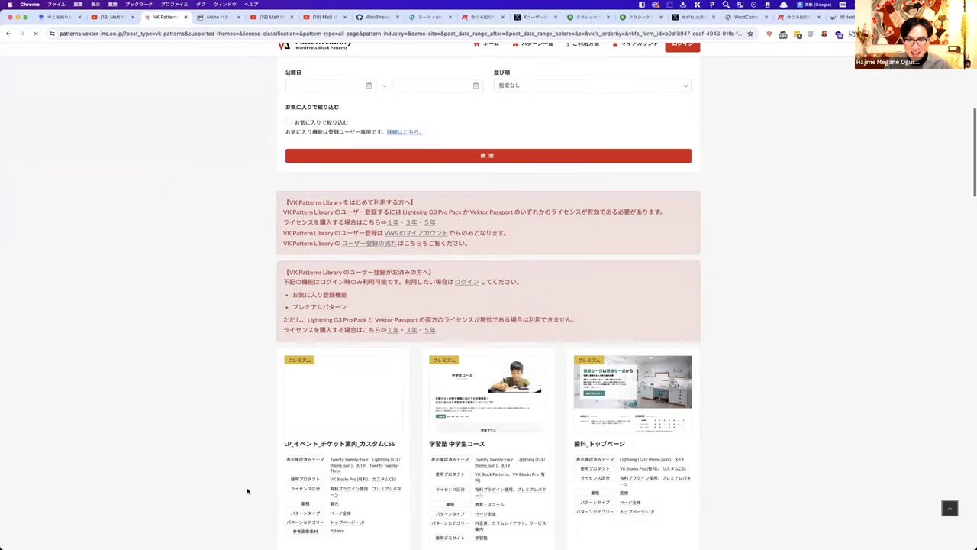
scroll(247, 490, down, 5)
scroll(247, 491, up, 5)
scroll(305, 458, down, 4)
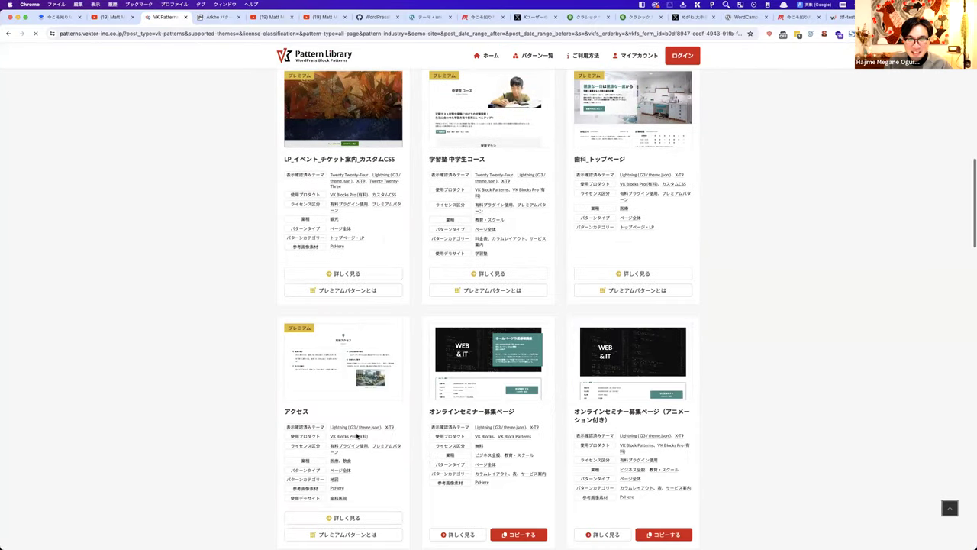
scroll(357, 436, up, 2)
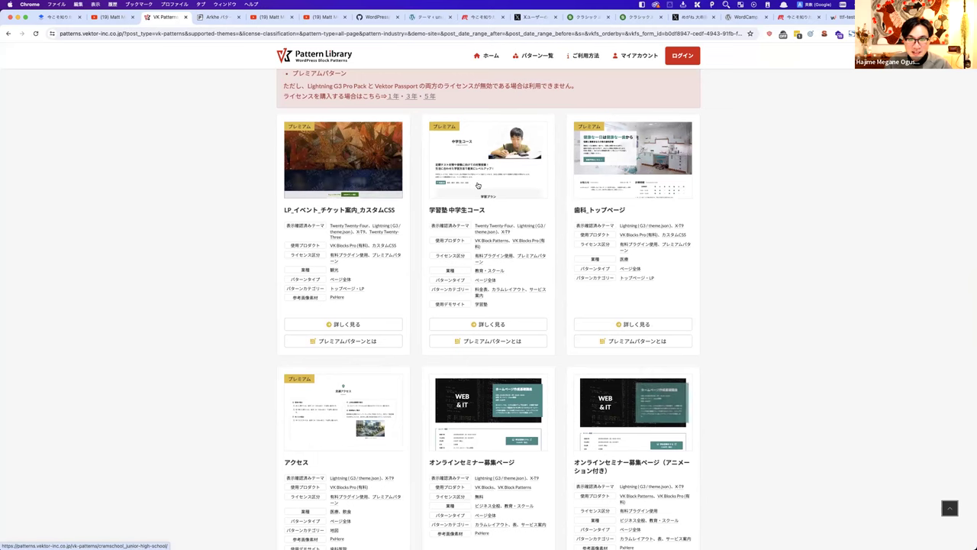
Step: Open the 学習塾 中学生コース pattern, examine its whole page preview and return to the search results
click(477, 185)
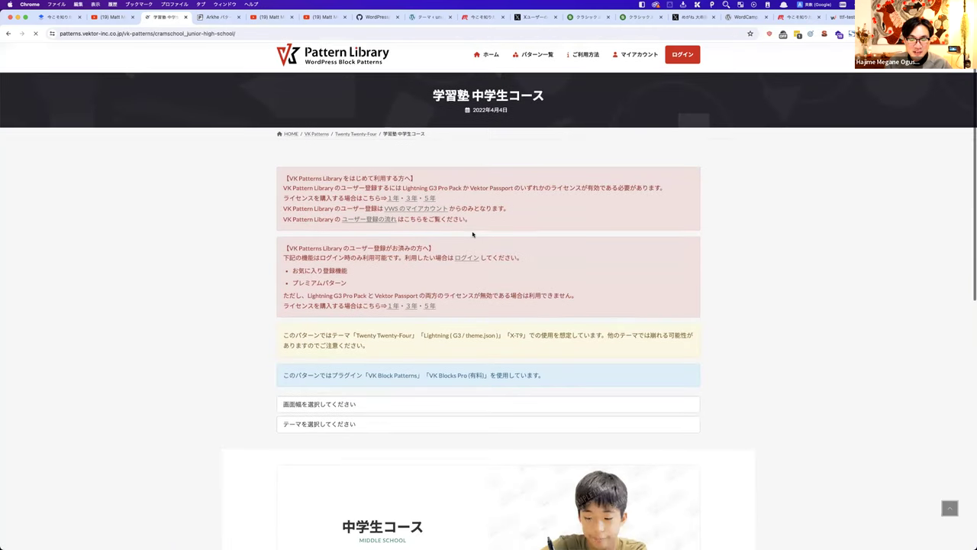
scroll(475, 290, down, 4)
scroll(479, 327, down, 2)
scroll(479, 326, down, 12)
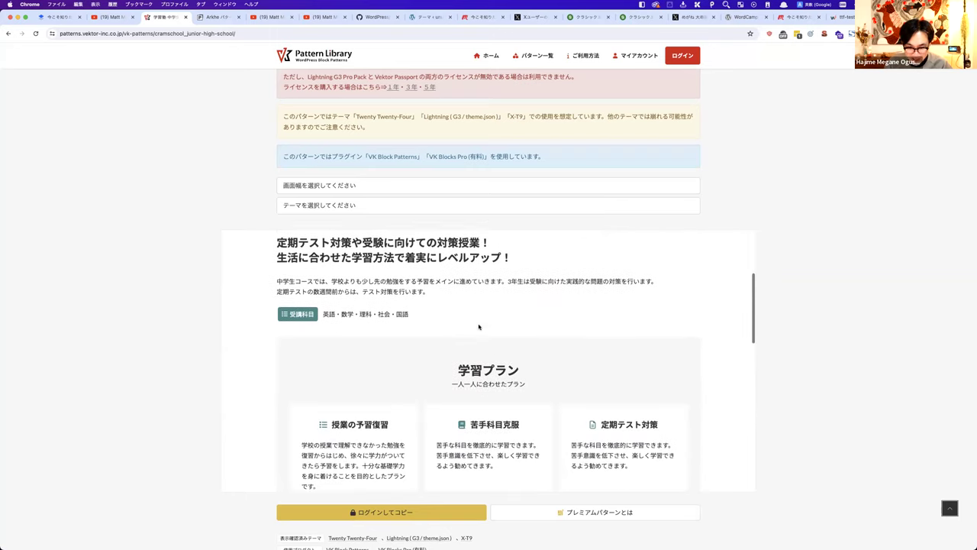
scroll(479, 327, down, 5)
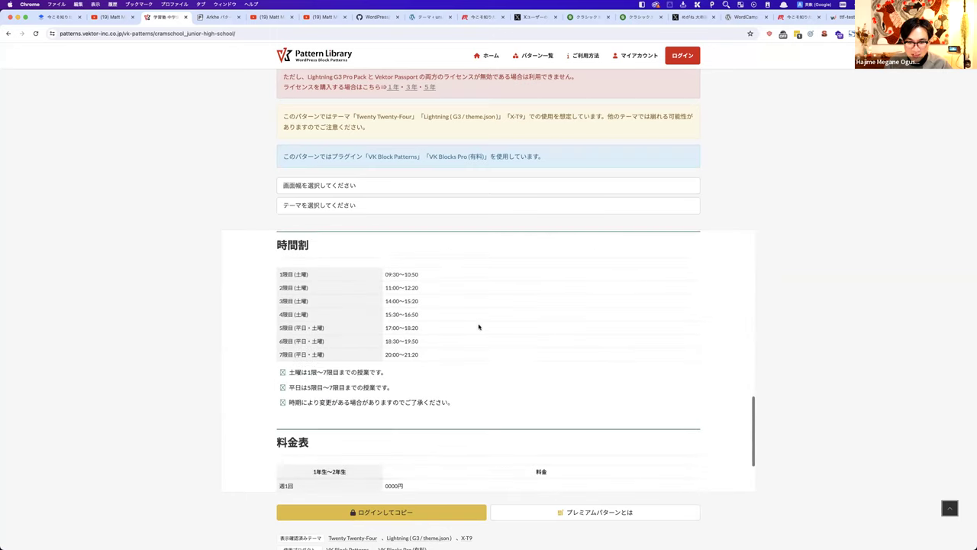
scroll(479, 327, down, 4)
scroll(491, 284, up, 10)
scroll(491, 284, up, 8)
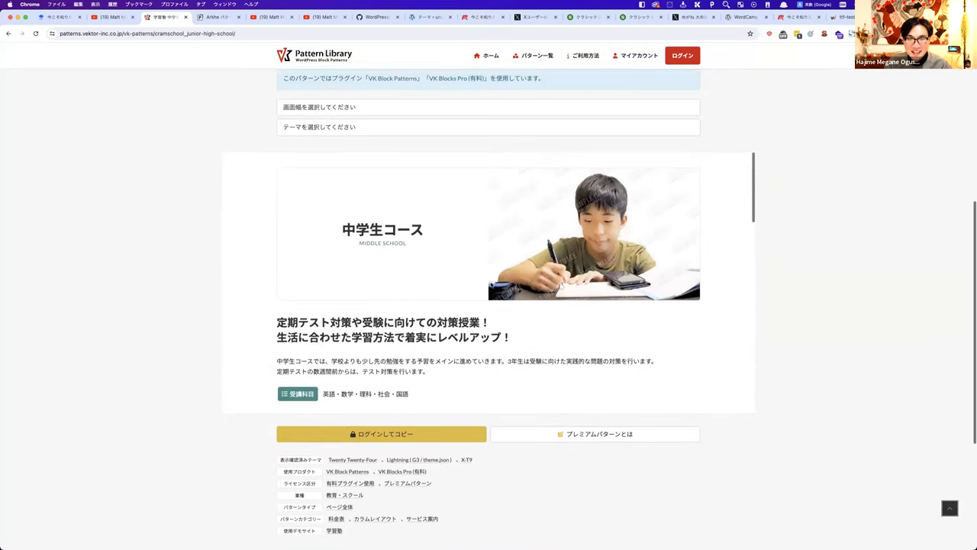
scroll(533, 354, down, 2)
scroll(532, 354, up, 2)
scroll(533, 354, down, 6)
scroll(533, 354, down, 5)
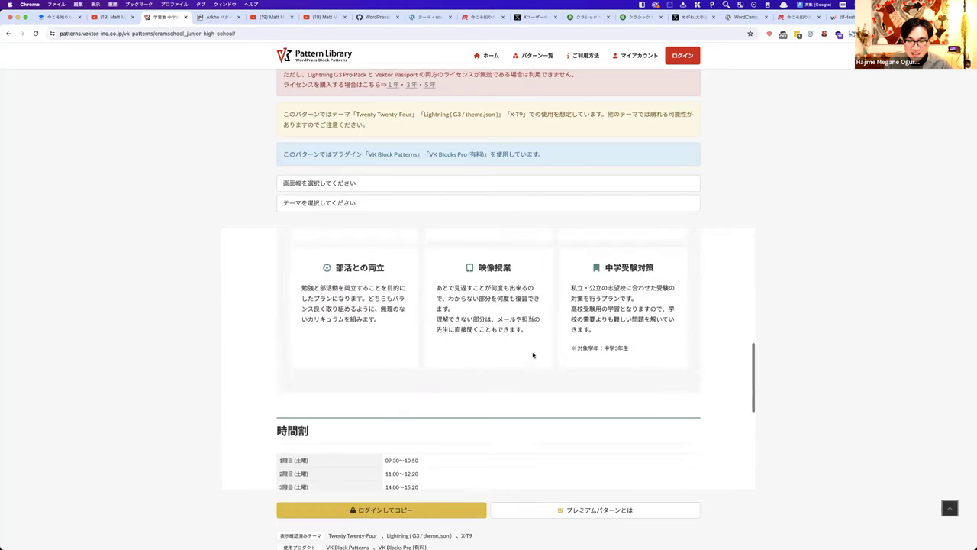
scroll(462, 345, left, 5)
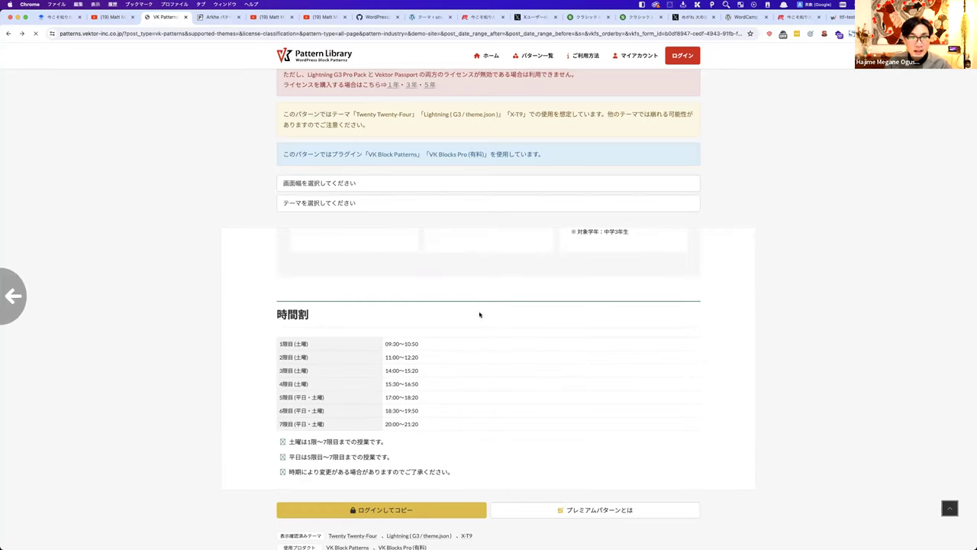
Step: Narrow the pattern search to the license class 無料, run it and browse the resulting full-page patterns
scroll(512, 310, up, 5)
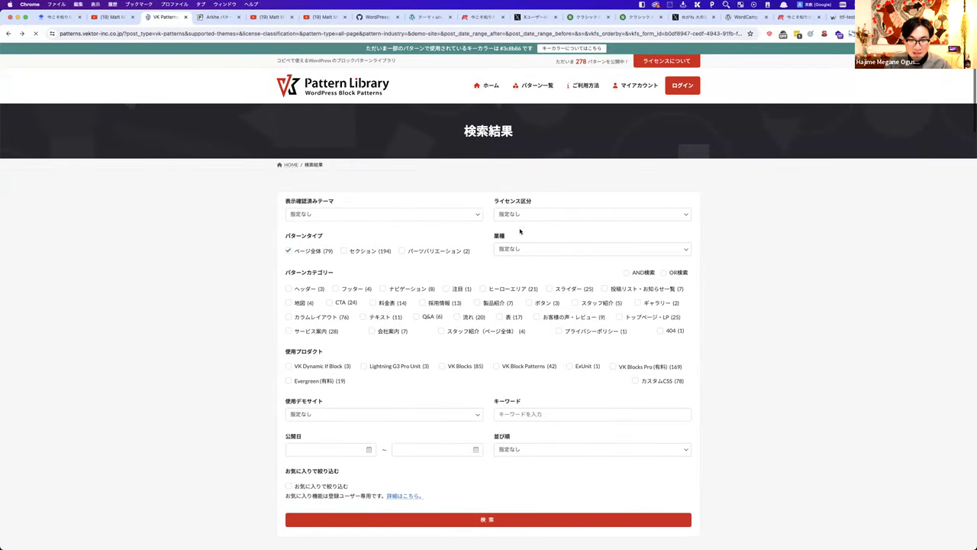
click(520, 214)
click(522, 224)
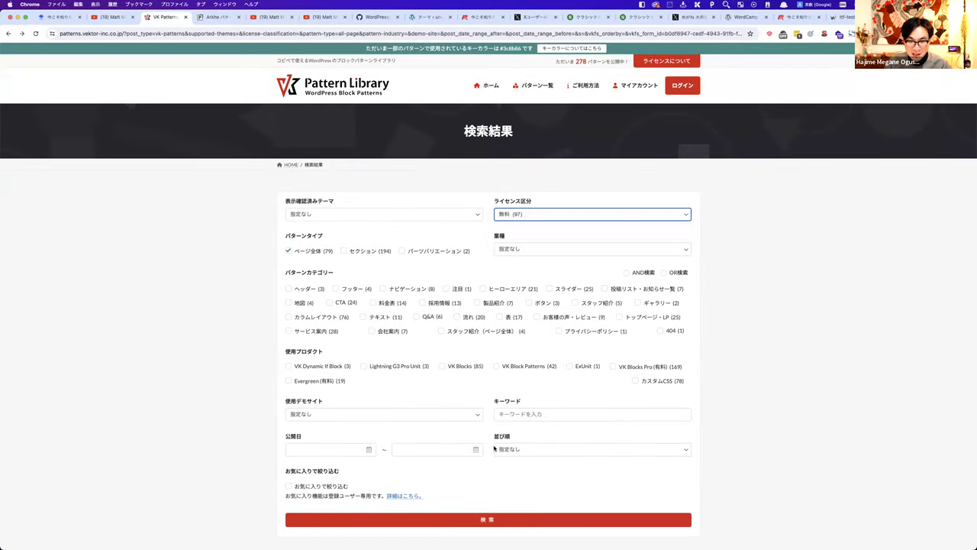
click(452, 517)
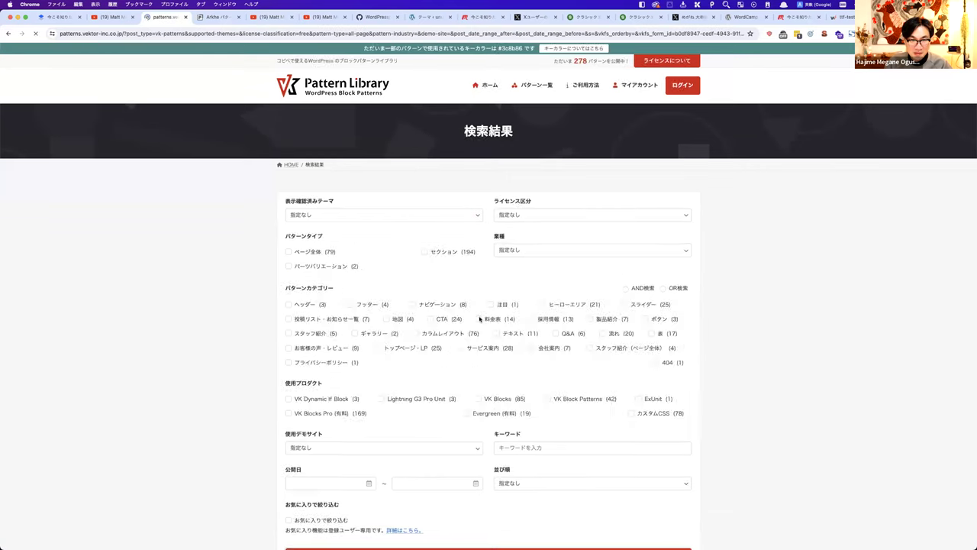
scroll(458, 336, down, 7)
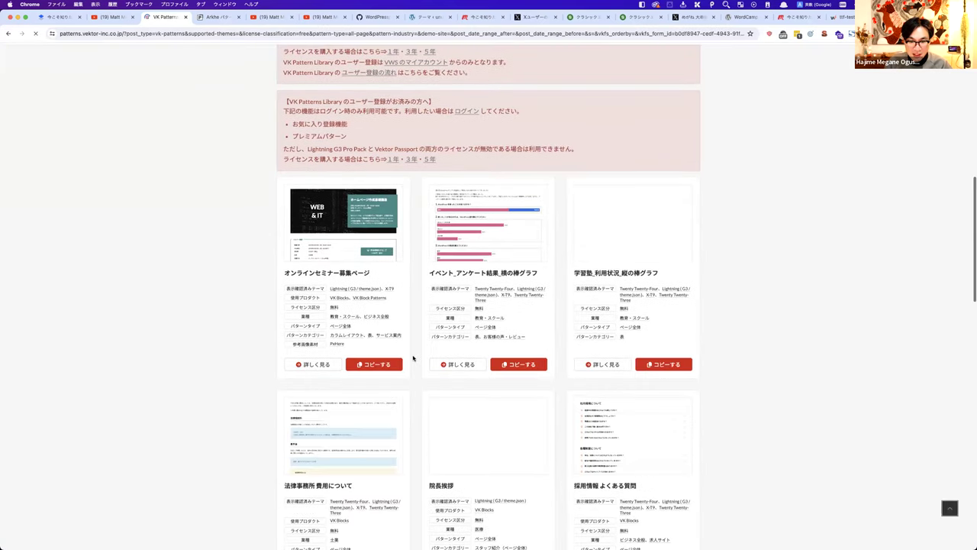
scroll(413, 358, down, 5)
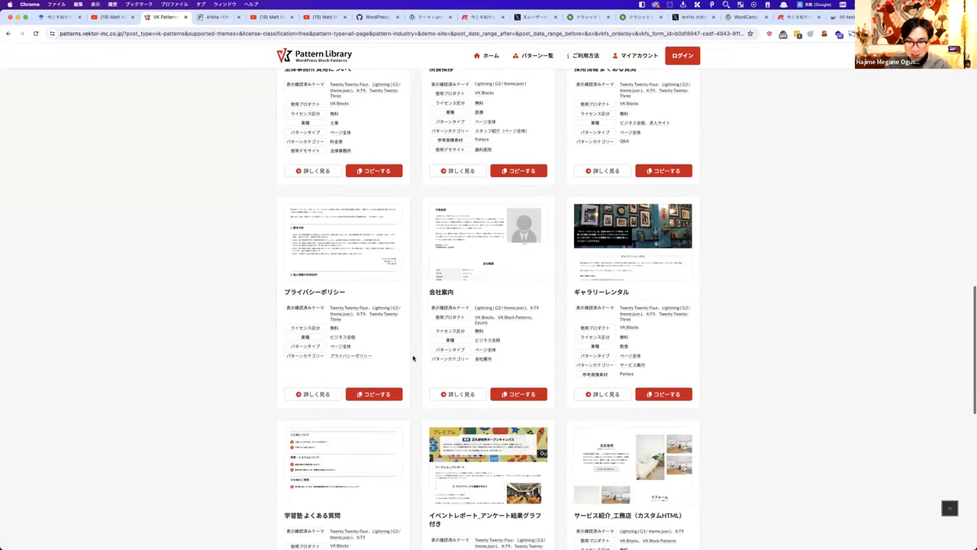
Step: Open the ギャラリーレンタル pattern, look through its whole page preview and copy the pattern
click(644, 258)
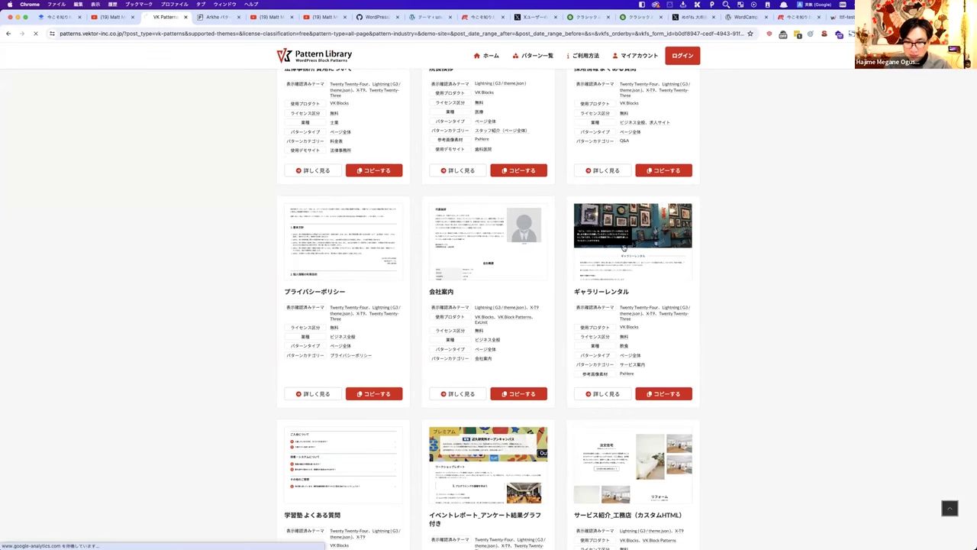
scroll(481, 382, down, 5)
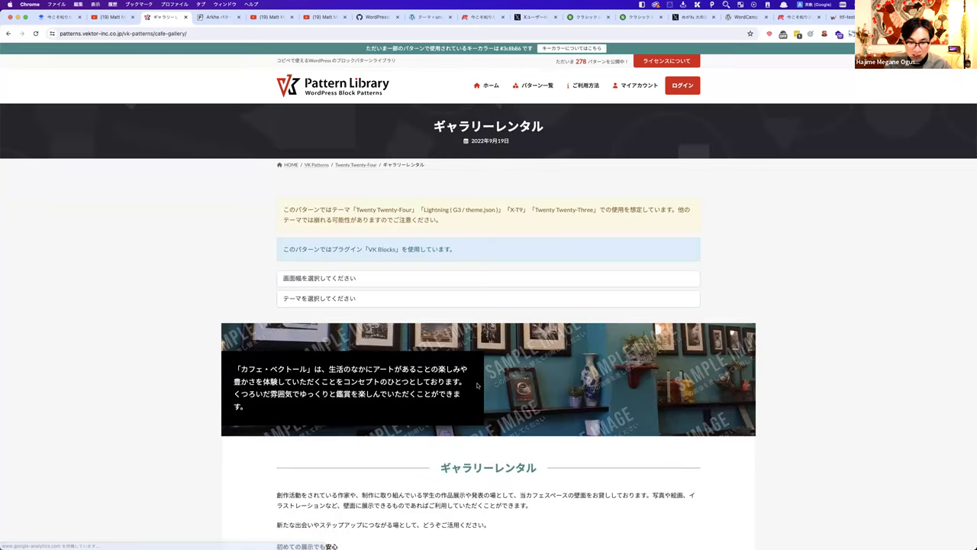
scroll(477, 385, down, 10)
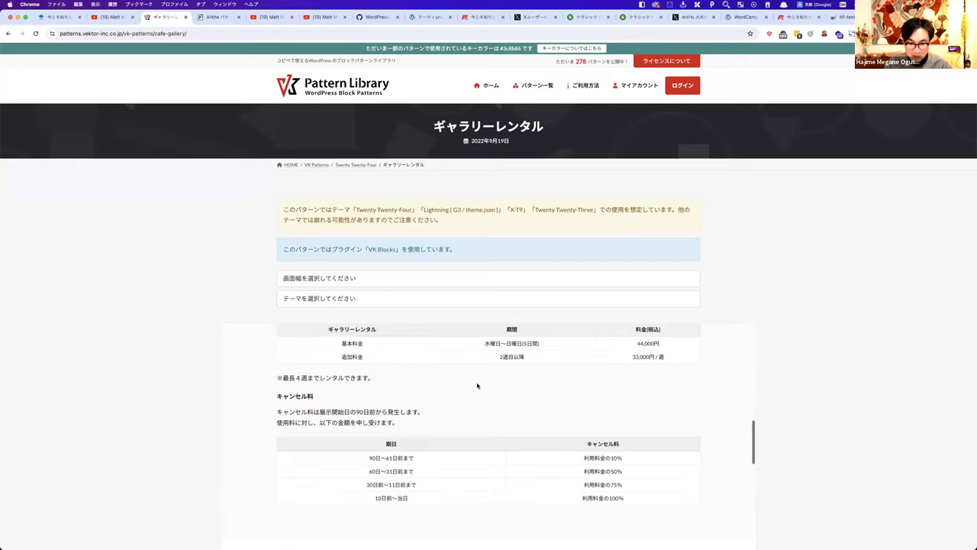
scroll(477, 386, down, 10)
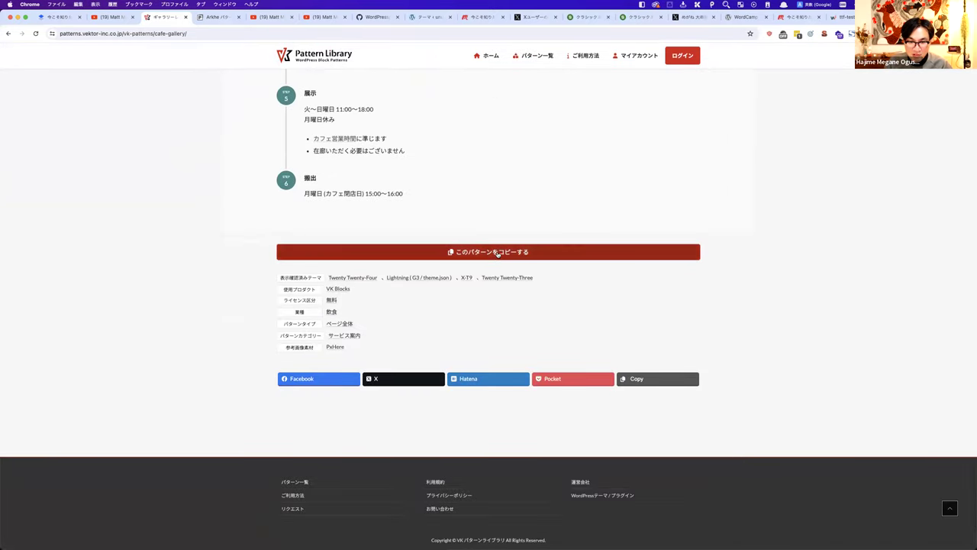
scroll(497, 252, up, 5)
scroll(498, 252, down, 5)
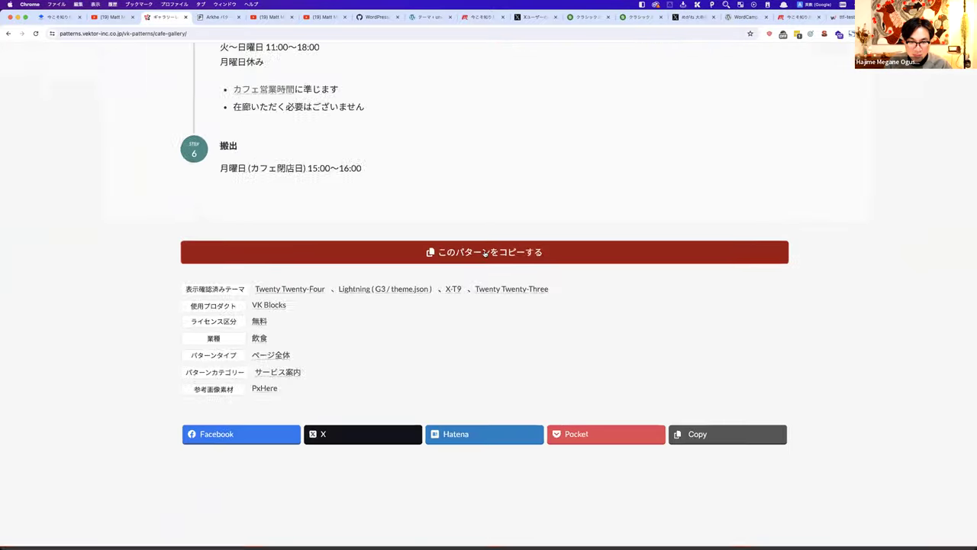
click(485, 252)
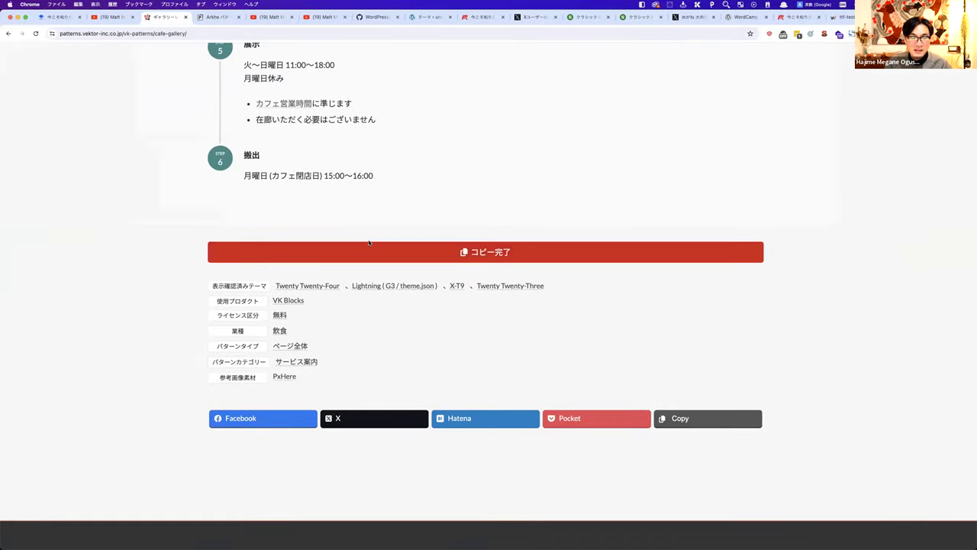
scroll(369, 243, down, 3)
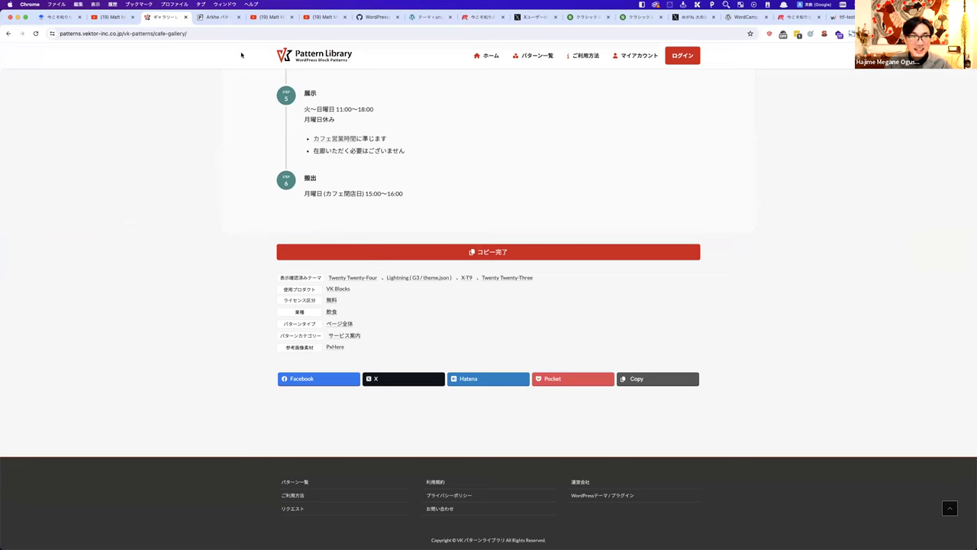
Step: Tile the pattern library beside the classic-block site, add a new 固定ページ there and enlarge its editor window to the full screen
key(ctrl+alt+Right)
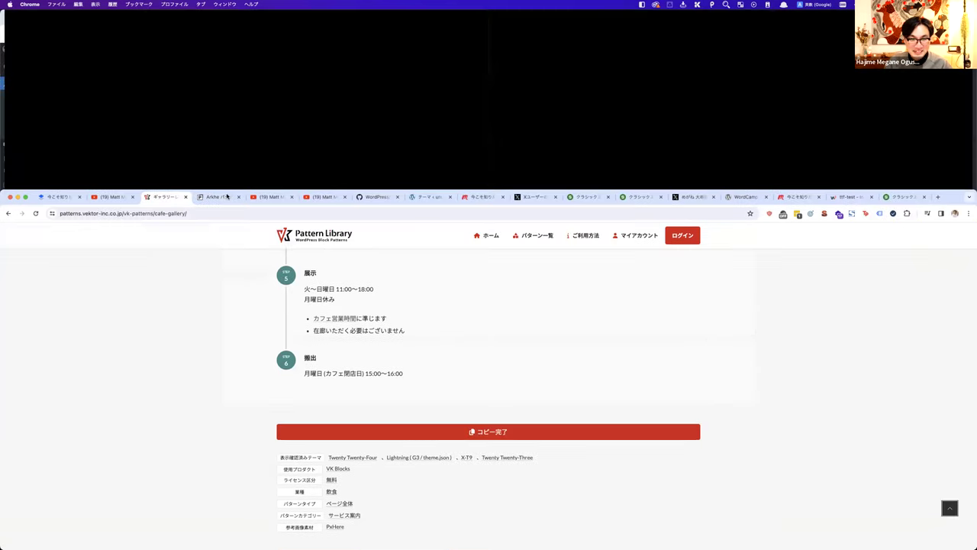
click(44, 159)
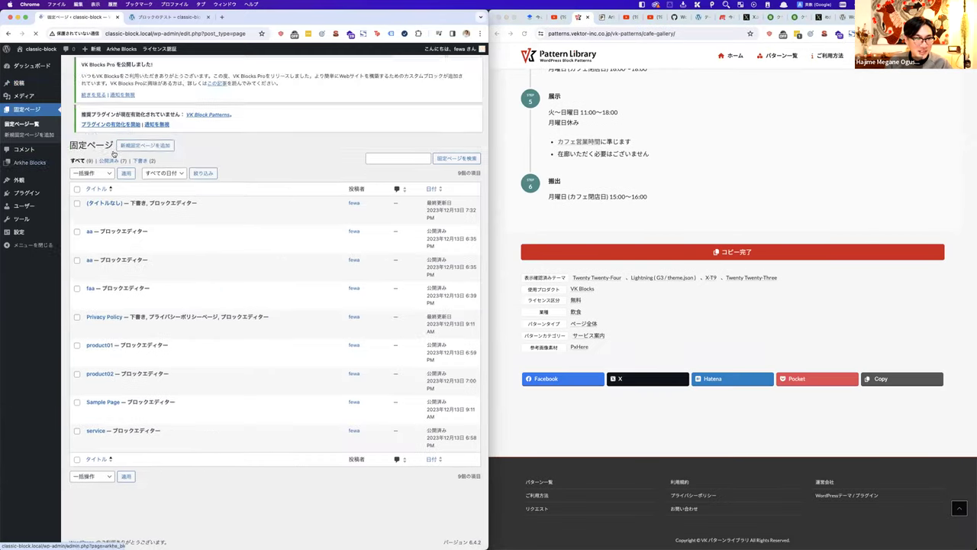
click(142, 68)
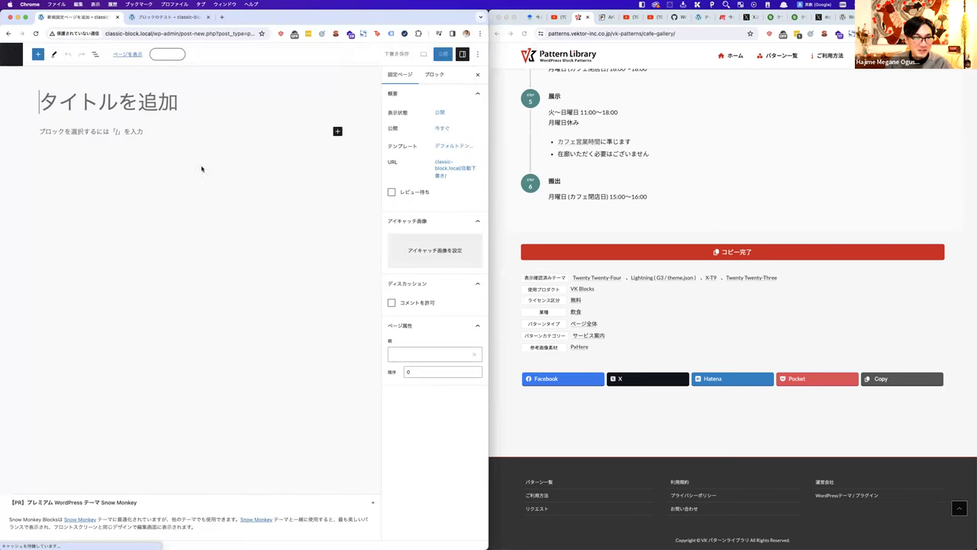
click(456, 75)
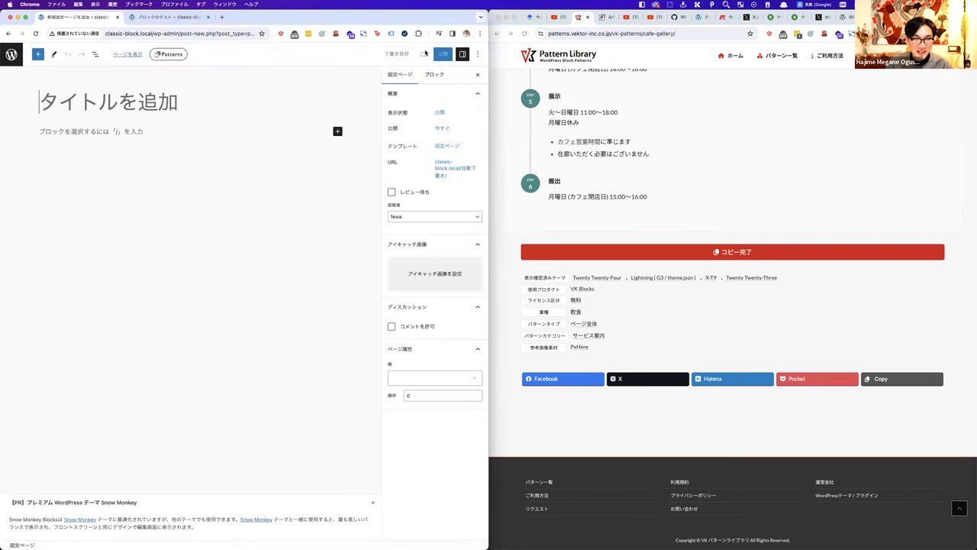
drag(401, 21, 478, 7)
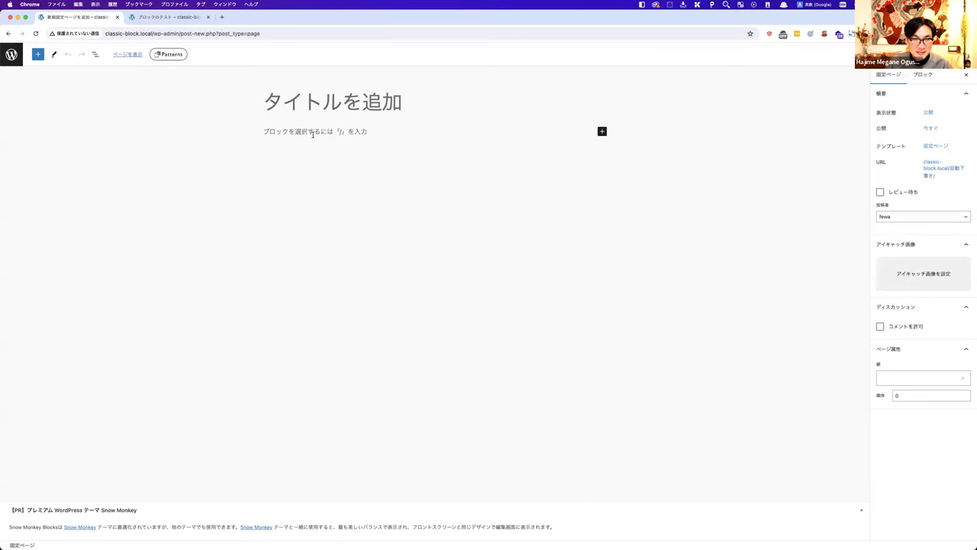
Step: Paste the copied ギャラリーレンタル pattern into the new page's content and look through the inserted blocks
key(super+v)
scroll(377, 211, up, 3)
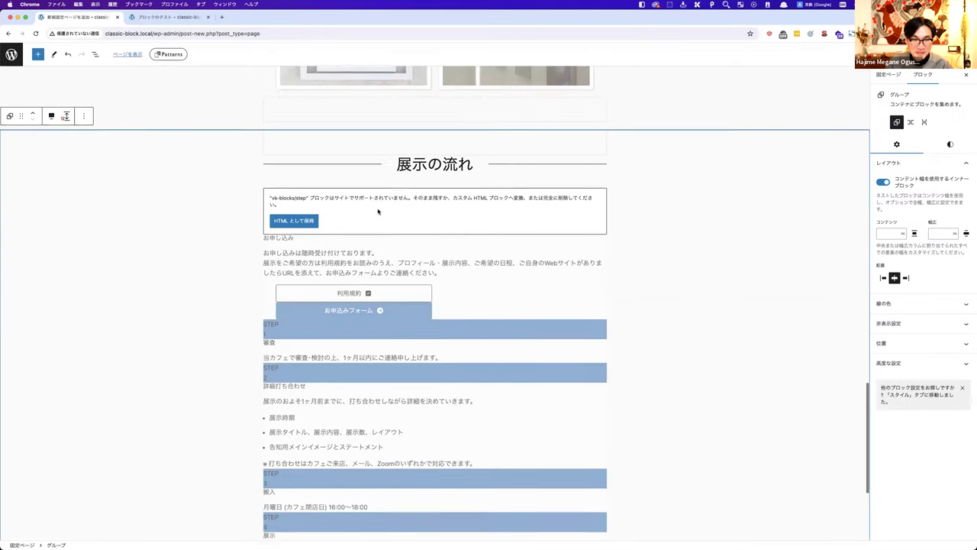
scroll(377, 212, up, 10)
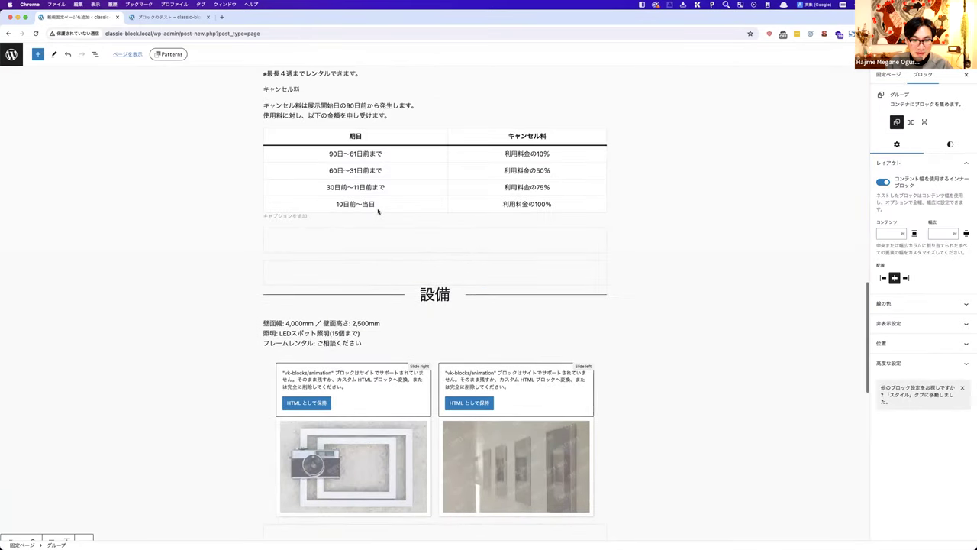
scroll(377, 212, up, 12)
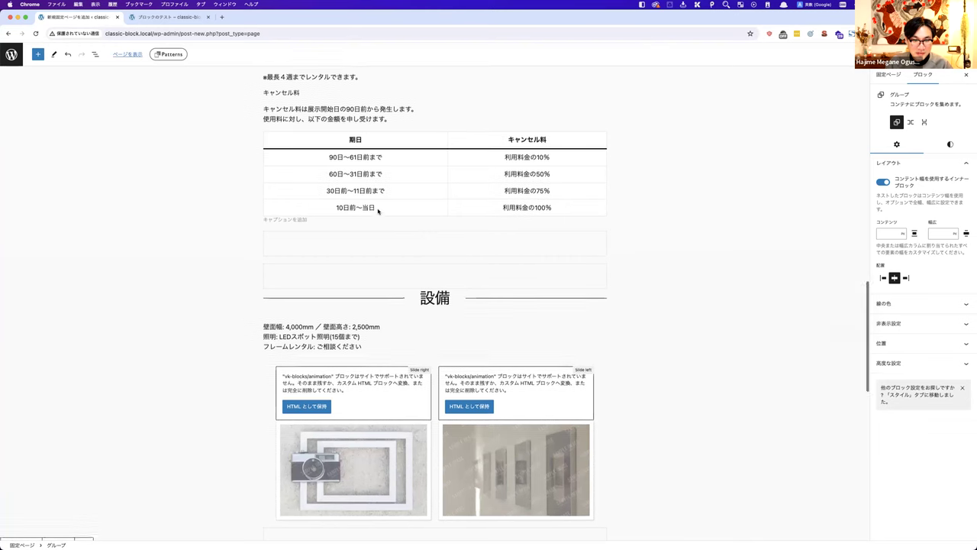
scroll(377, 208, up, 8)
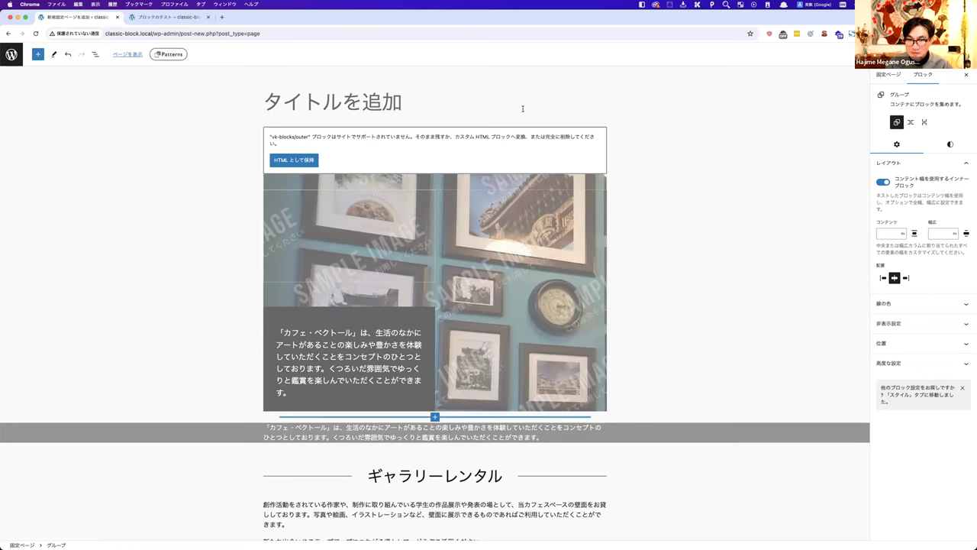
Step: Title the page fweaf, publish it and open the published page
click(524, 104)
text(fweaf)
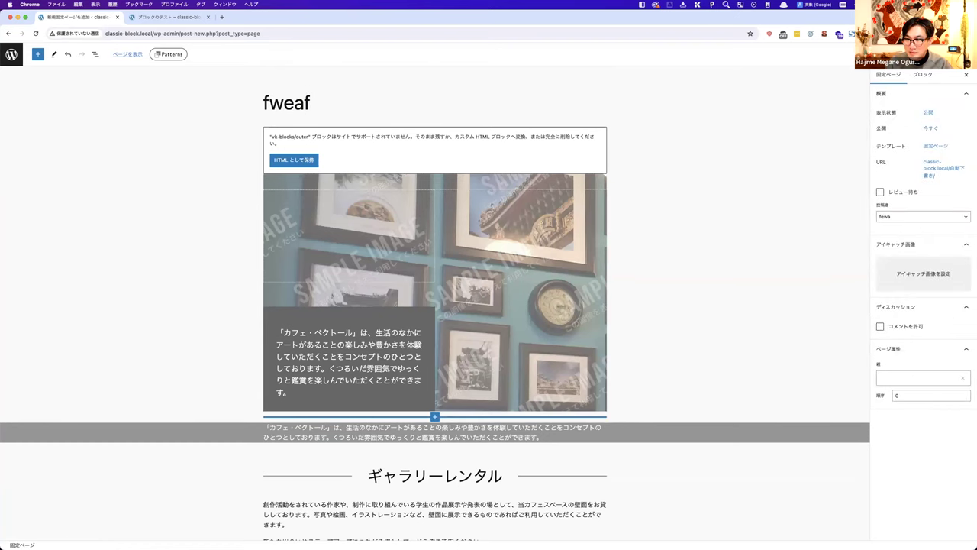
click(947, 54)
click(900, 54)
click(900, 139)
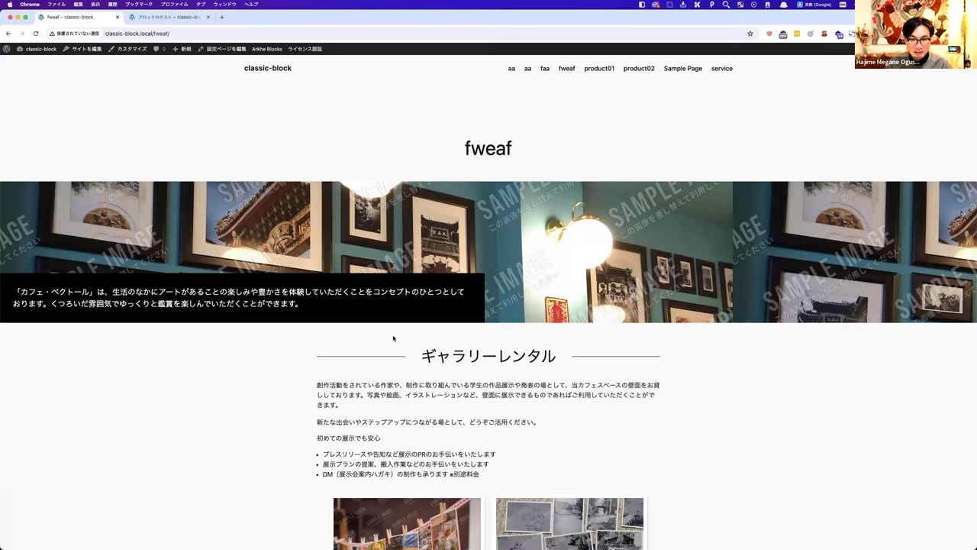
Step: Examine how the pasted pattern's sections, from the header image to the 展示の流れ steps, render on the published page
scroll(394, 338, down, 10)
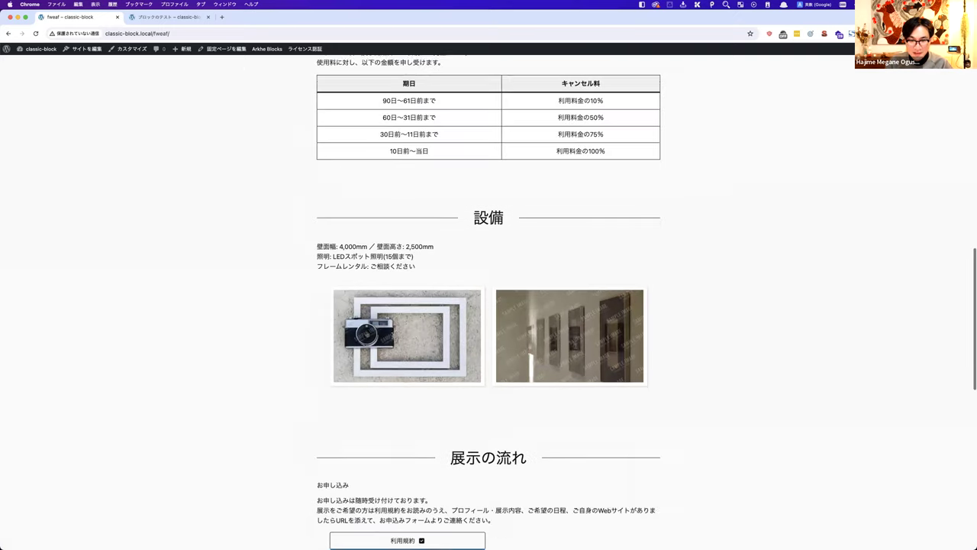
scroll(453, 334, down, 6)
scroll(360, 181, up, 2)
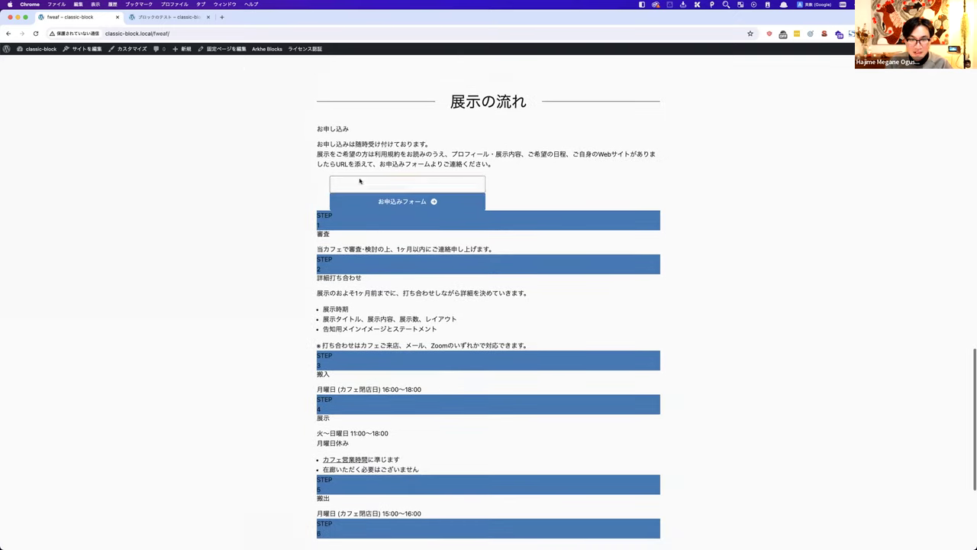
scroll(497, 276, down, 3)
scroll(498, 275, up, 11)
scroll(497, 276, up, 10)
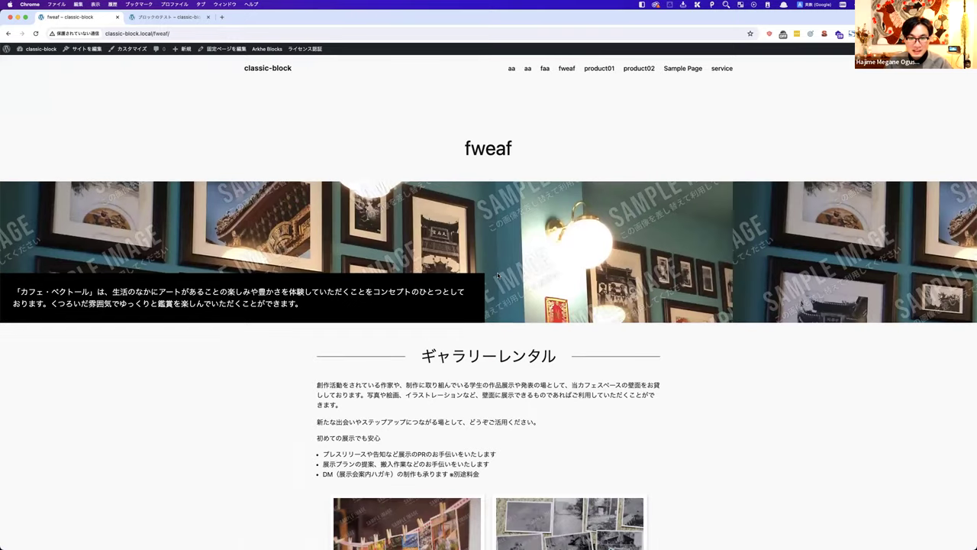
Step: Tile the published page beside the pattern library, review its upper sections and open the page for editing
key(ctrl+alt+Left)
scroll(356, 274, down, 5)
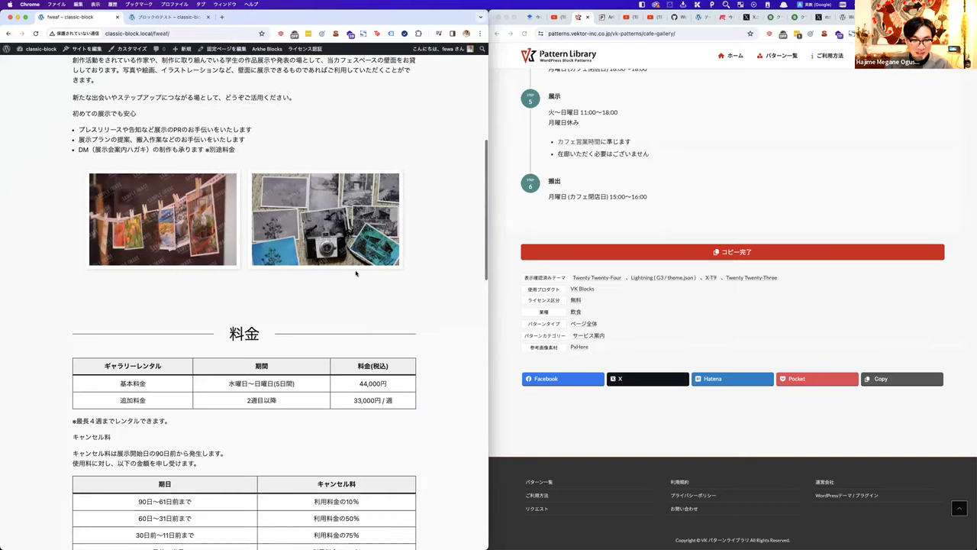
scroll(356, 271, down, 3)
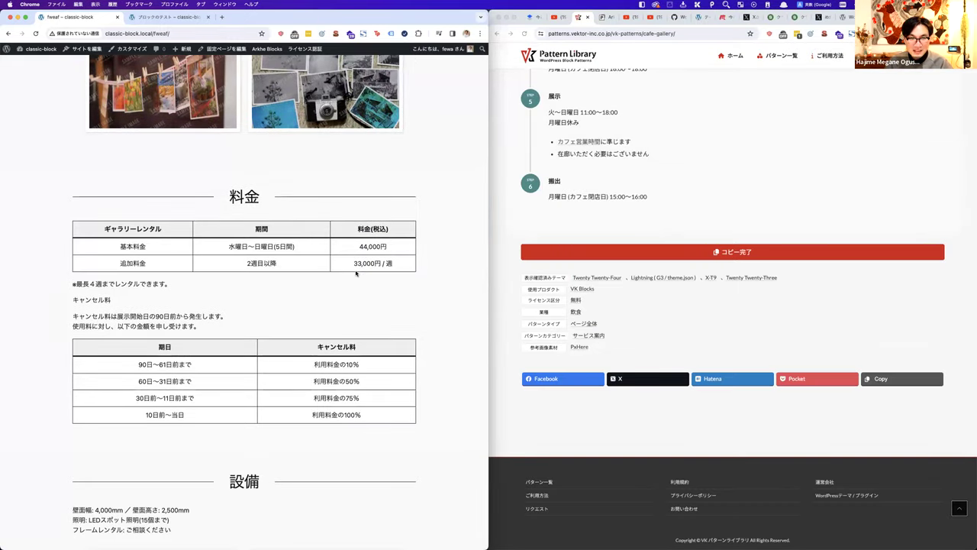
scroll(316, 176, up, 5)
click(221, 48)
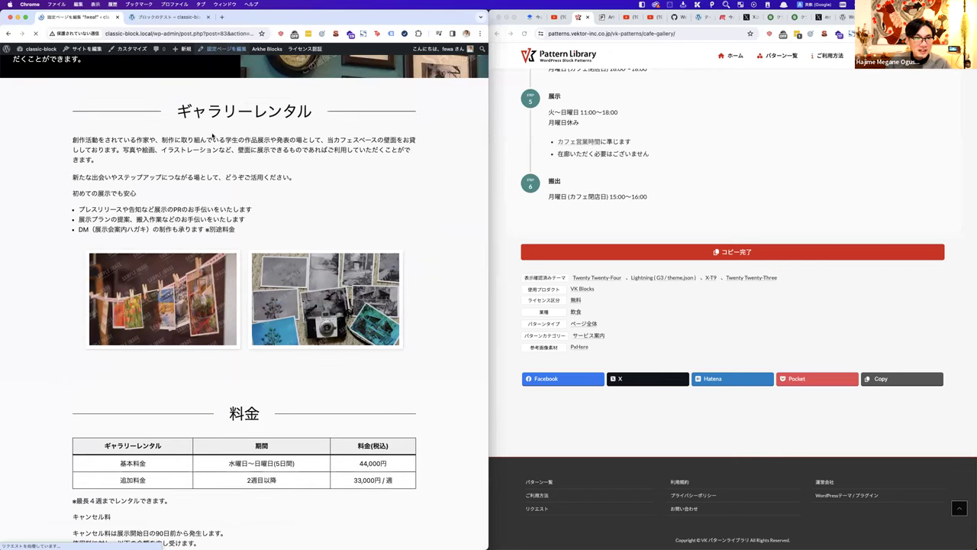
scroll(195, 219, down, 3)
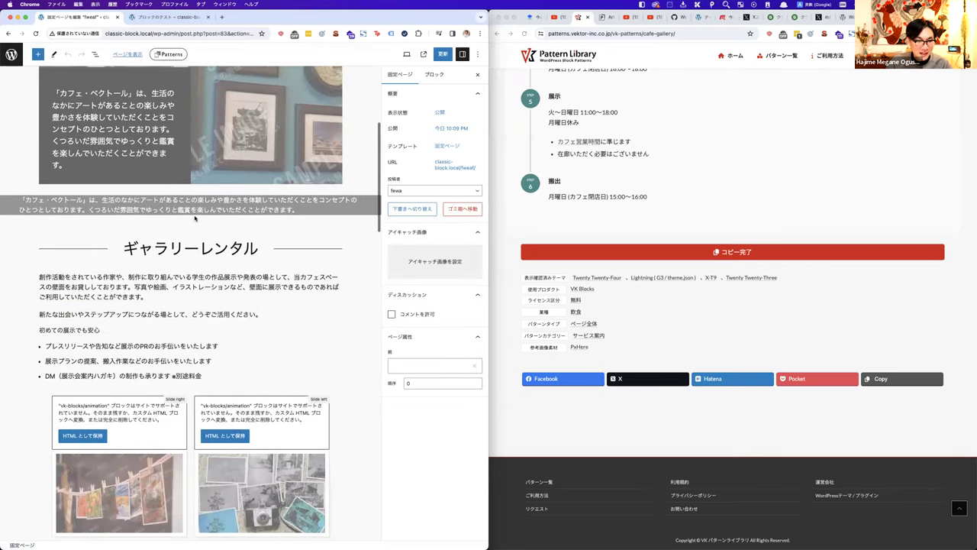
Step: Insert the test text fewfa and fewa into the first two paragraphs under the ギャラリーレンタル heading
click(142, 296)
text(fewfa)
click(165, 313)
text(fewa)
scroll(209, 320, down, 2)
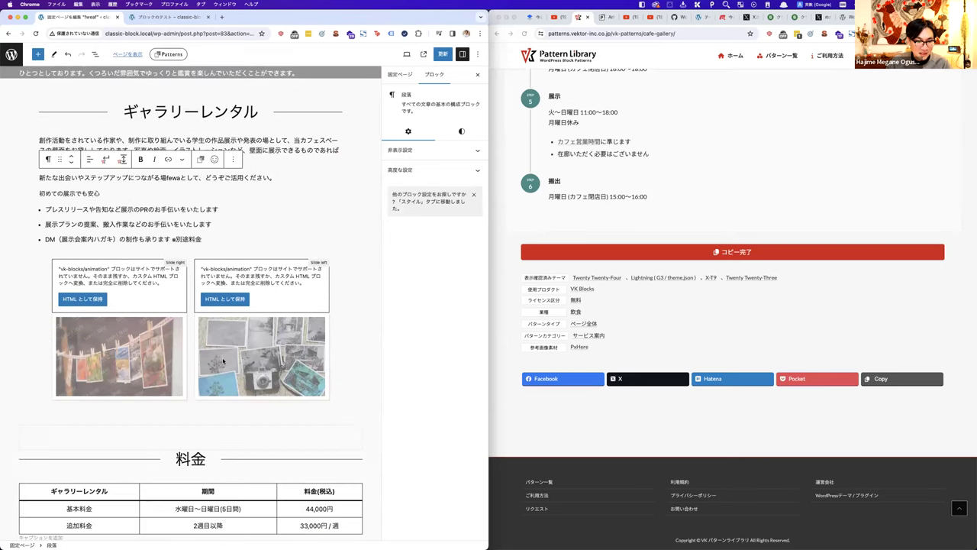
Step: Insert fewa into the 2週目以降 cell of the rental fee table and fewaefa into the 利用料金の75% cell of the cancellation table
scroll(209, 319, down, 4)
click(204, 283)
text(fewa)
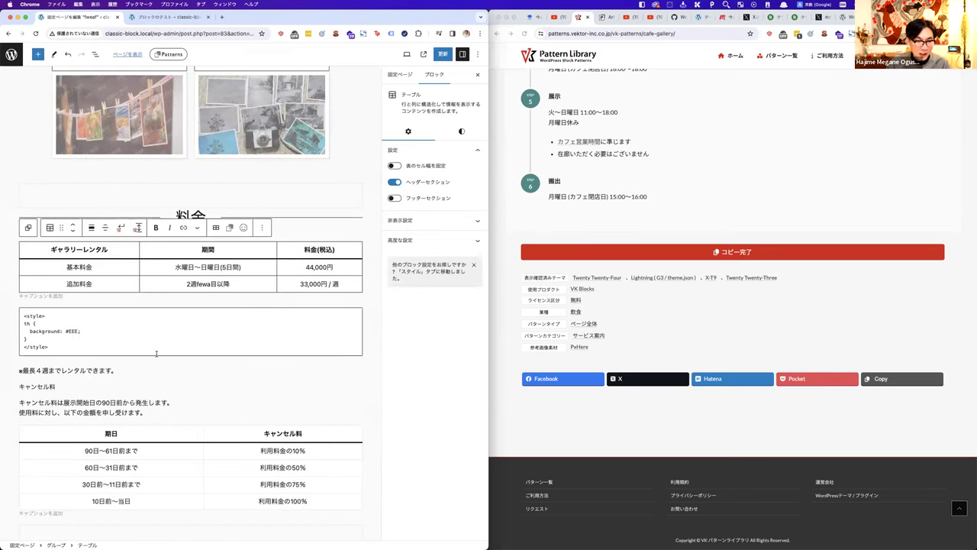
scroll(156, 354, down, 5)
click(264, 278)
text(fewaefa)
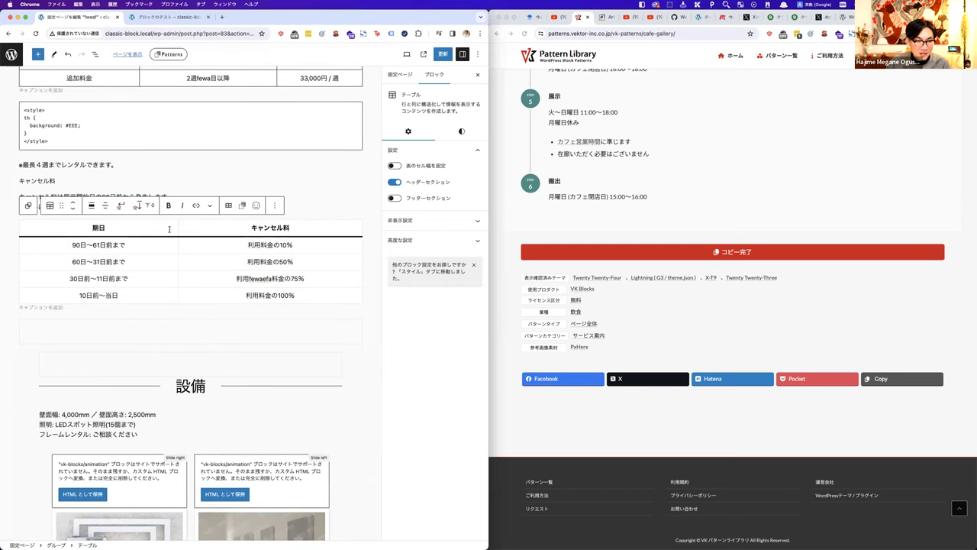
Step: Switch from the VK pattern page to the Arkhe pattern library and copy the scHistory01（沿革・歴史01） pattern
scroll(280, 350, down, 10)
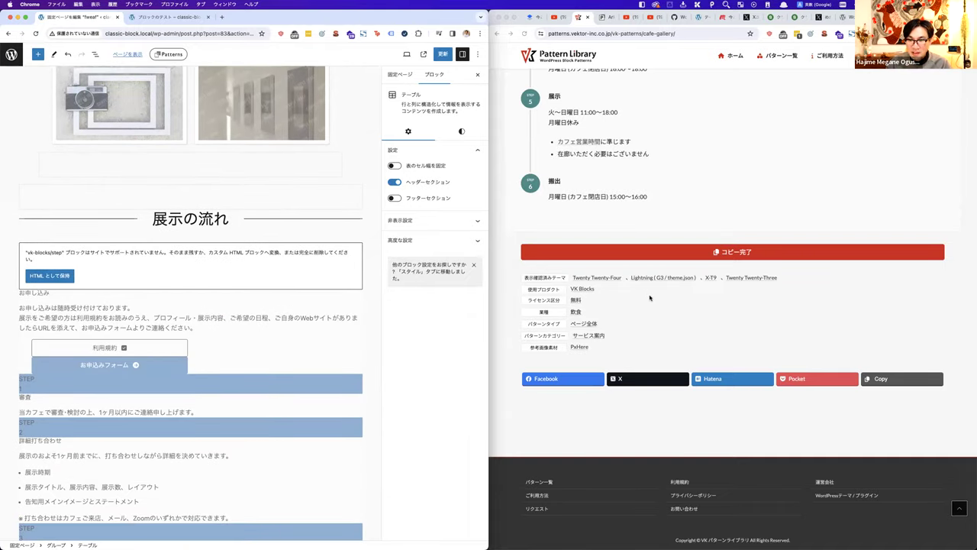
click(650, 298)
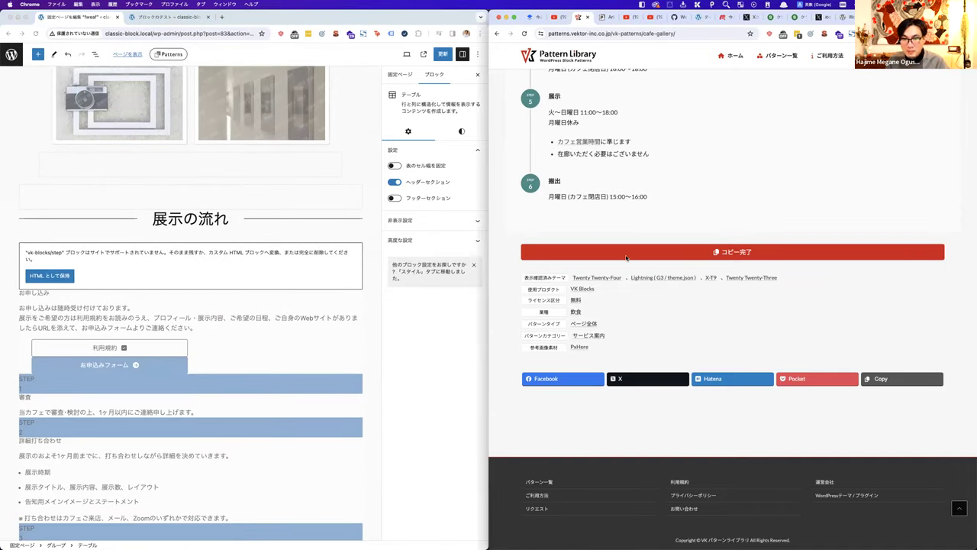
scroll(613, 228, up, 20)
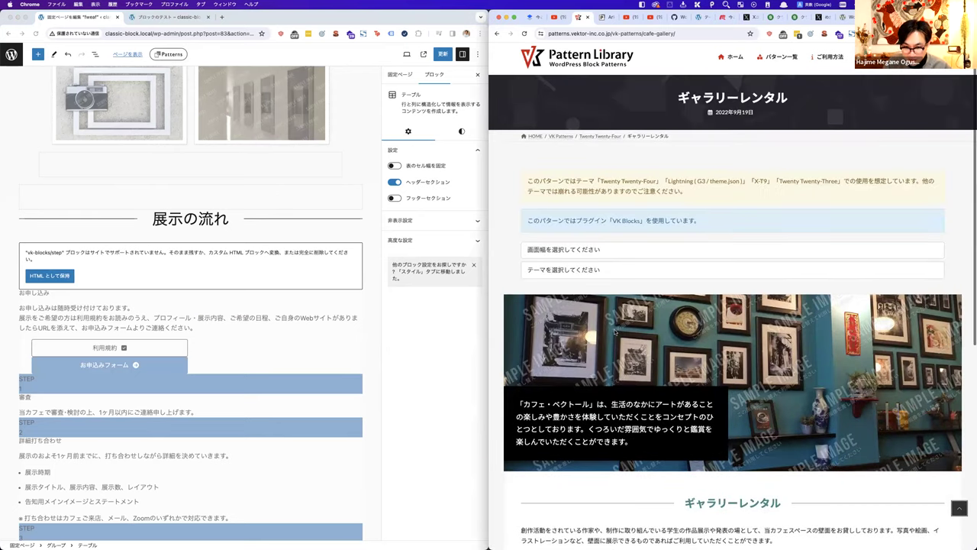
click(600, 17)
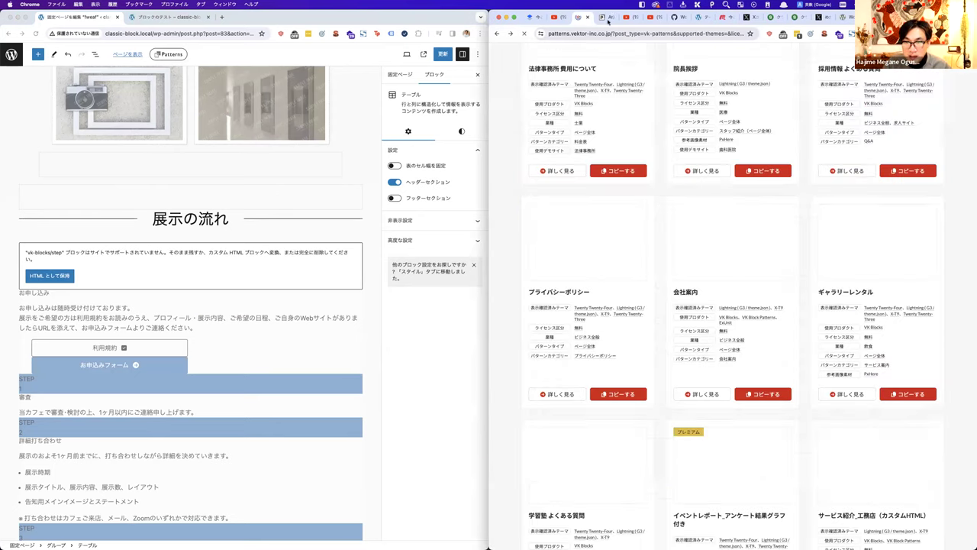
scroll(687, 290, down, 5)
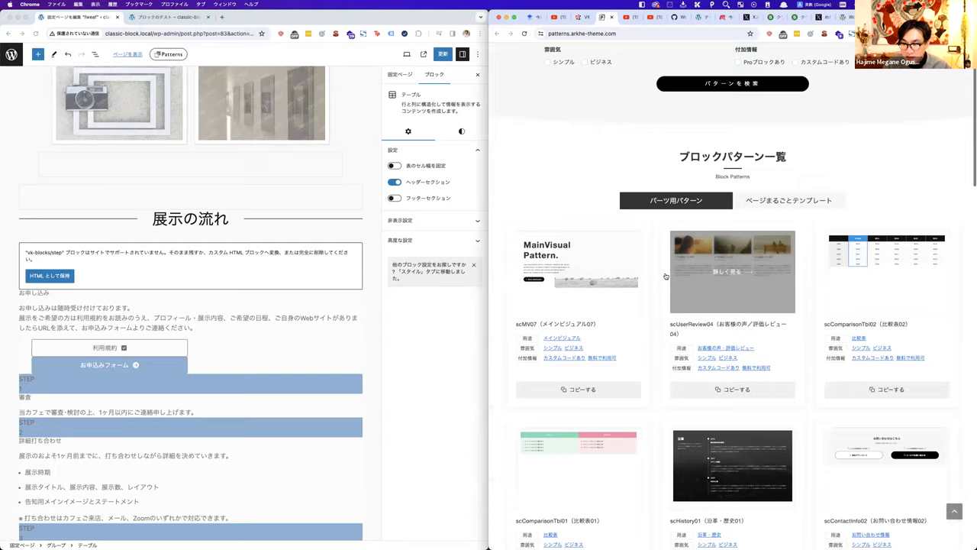
click(729, 375)
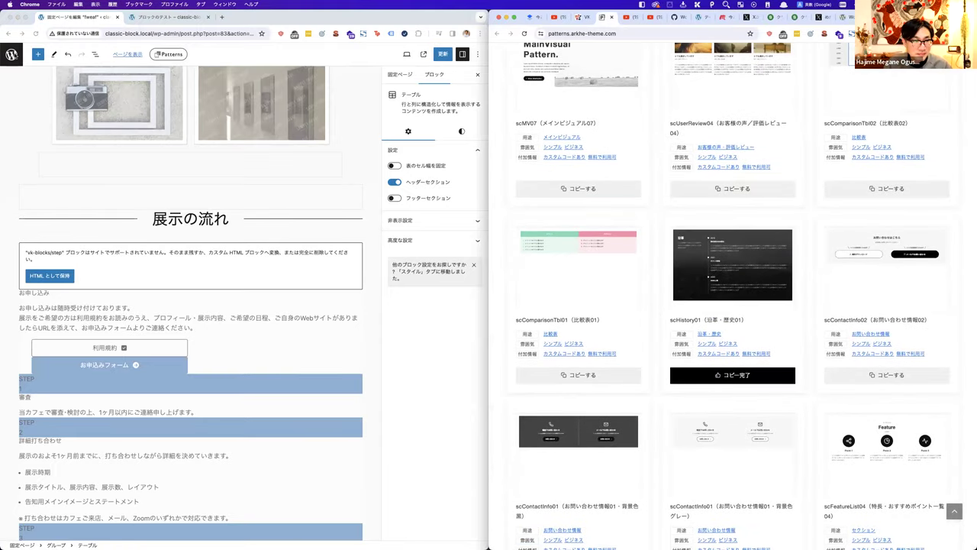
Step: Enlarge the WordPress window, leave the page editor and activate the Arkhe theme
double_click(280, 22)
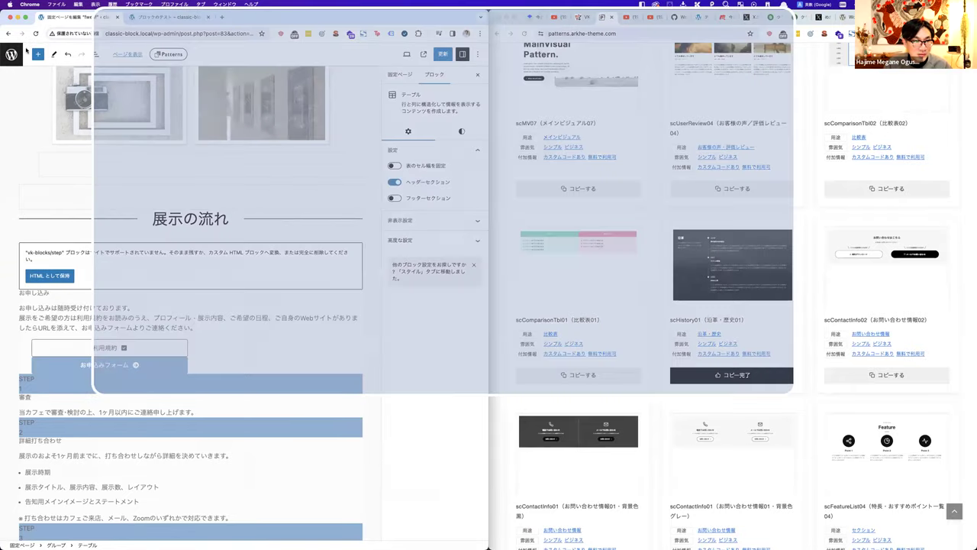
click(452, 190)
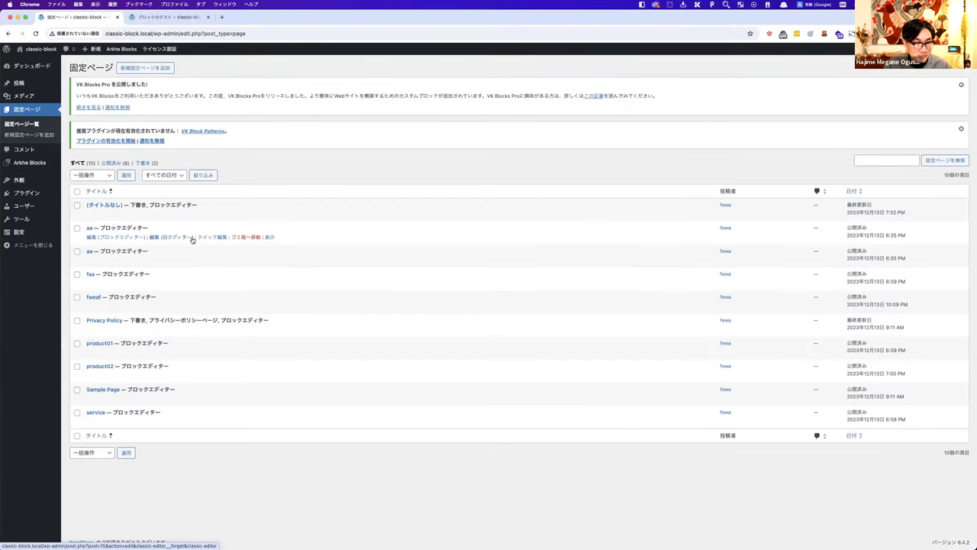
click(26, 181)
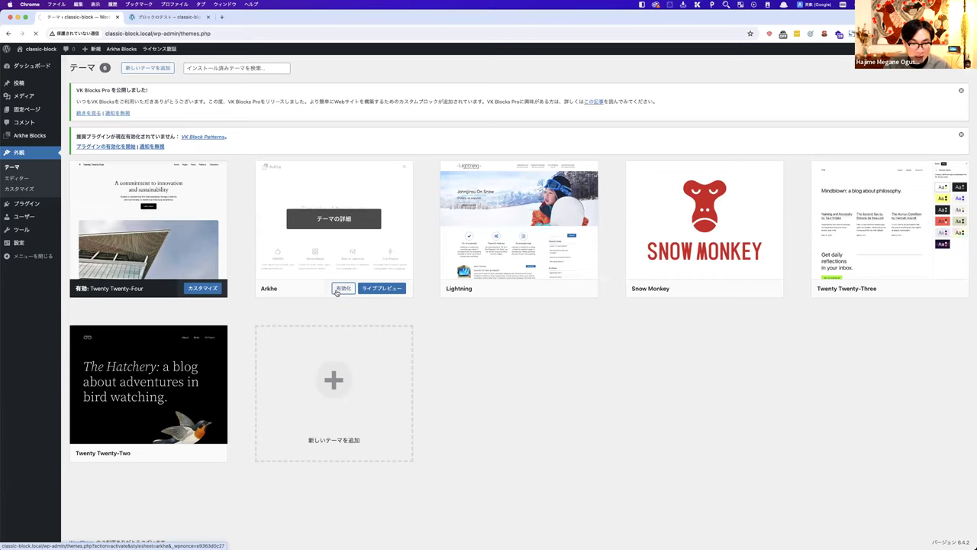
Step: Open the published pages aa, aa, faa and fweaf from the page list in separate tabs and view the second aa page
click(27, 109)
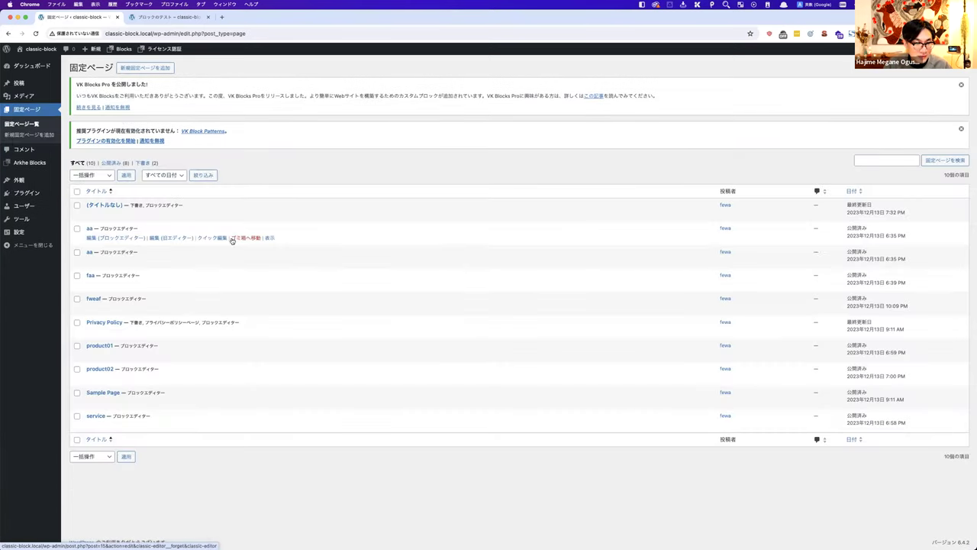
super+click(269, 237)
super+click(270, 261)
super+click(269, 285)
super+click(269, 308)
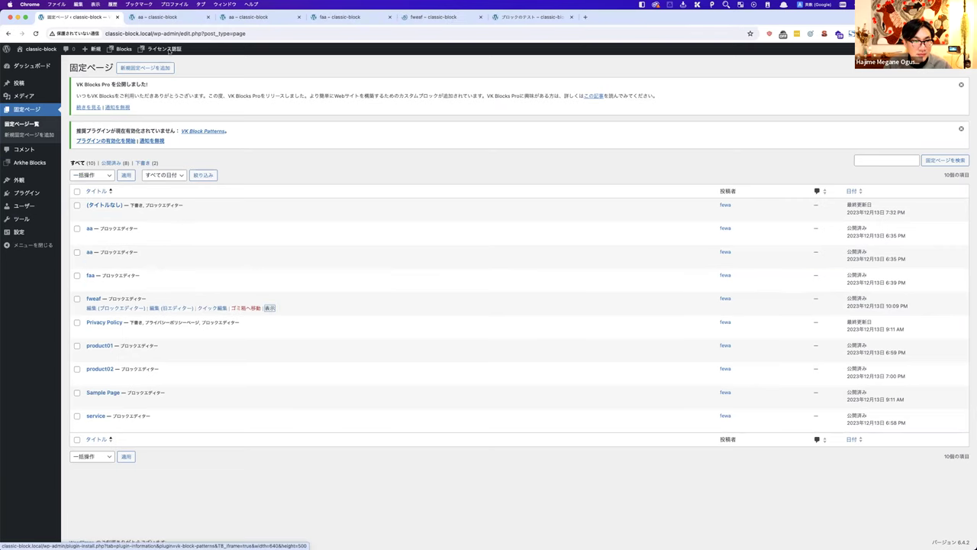
click(161, 17)
click(229, 20)
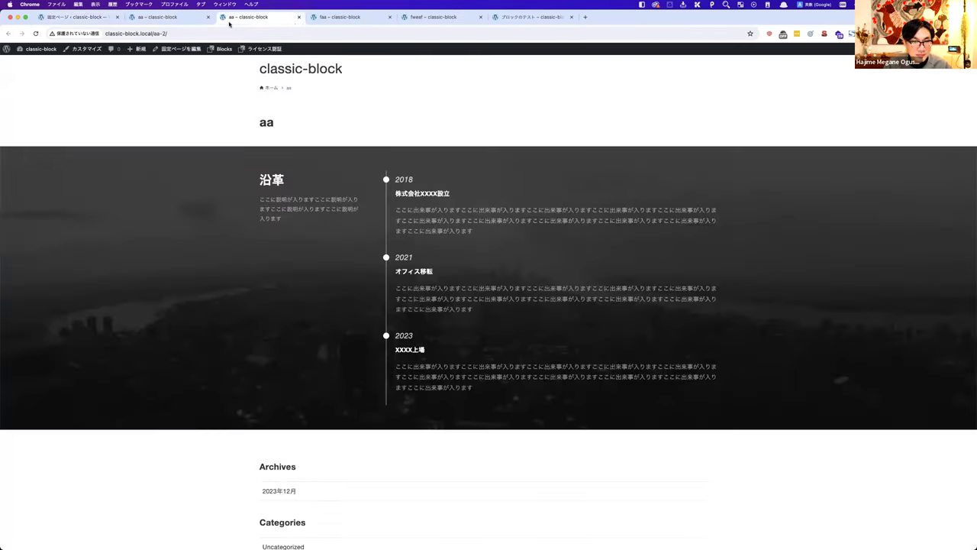
Step: Compare the aa page side by side with the scHistory01（沿革・歴史01） pattern preview in the Arkhe library, then enlarge the page again
right_click(327, 271)
click(597, 268)
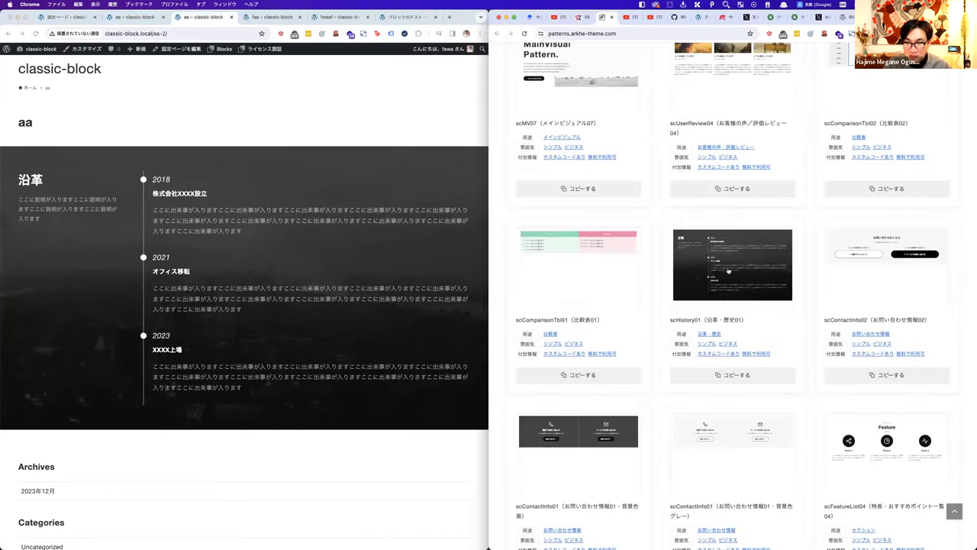
click(715, 289)
scroll(707, 310, down, 1)
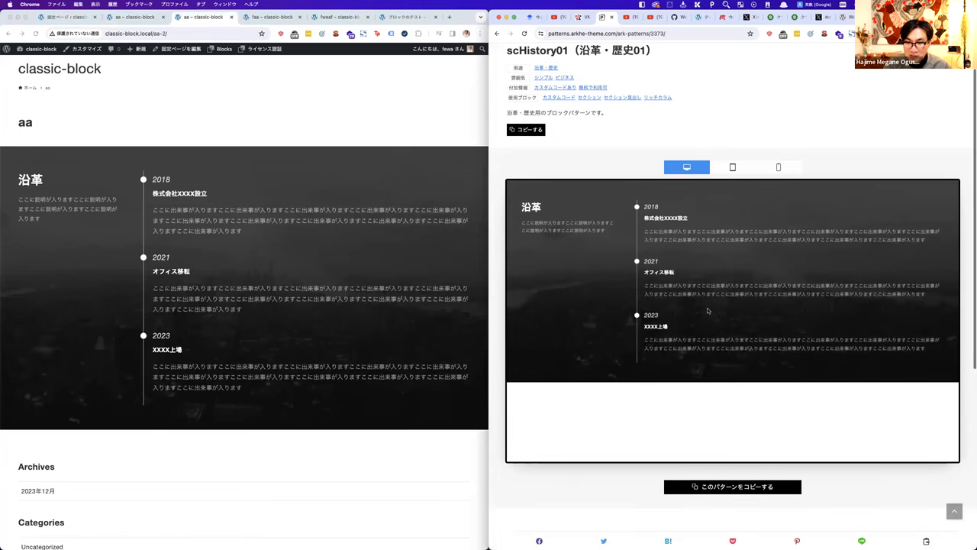
click(407, 260)
key(ctrl+alt+Return)
scroll(427, 229, down, 1)
scroll(438, 200, up, 1)
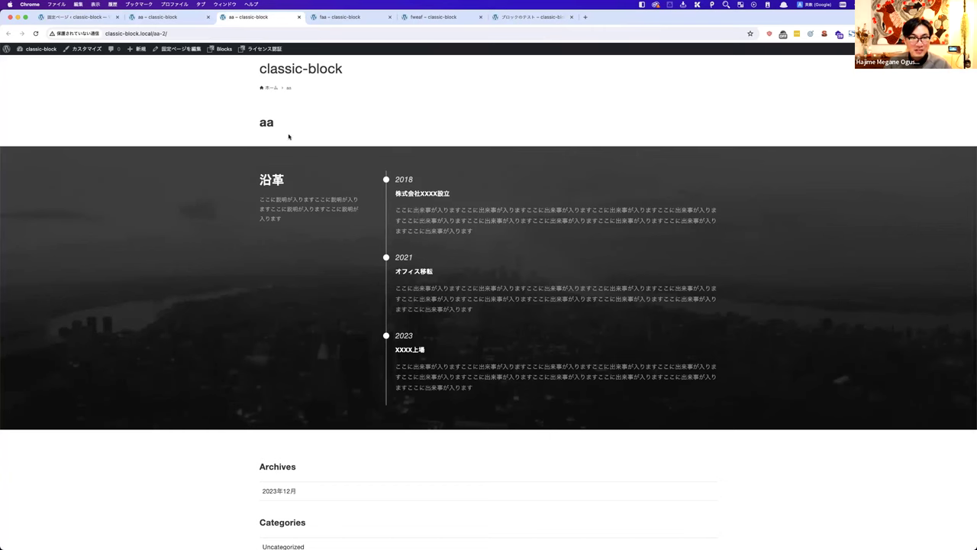
Step: Open the aa page for editing, select the 2018 timeline item and show the block list view
click(178, 48)
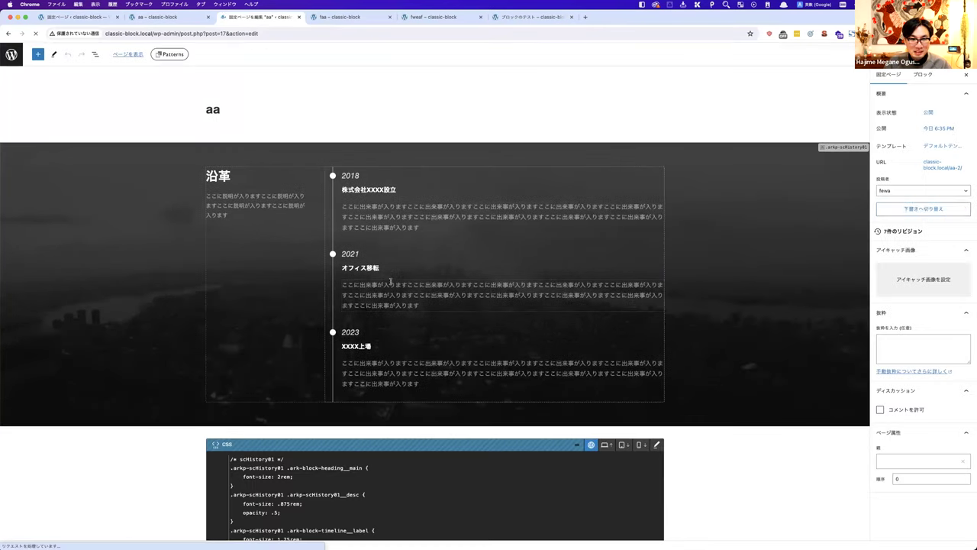
click(352, 199)
click(95, 54)
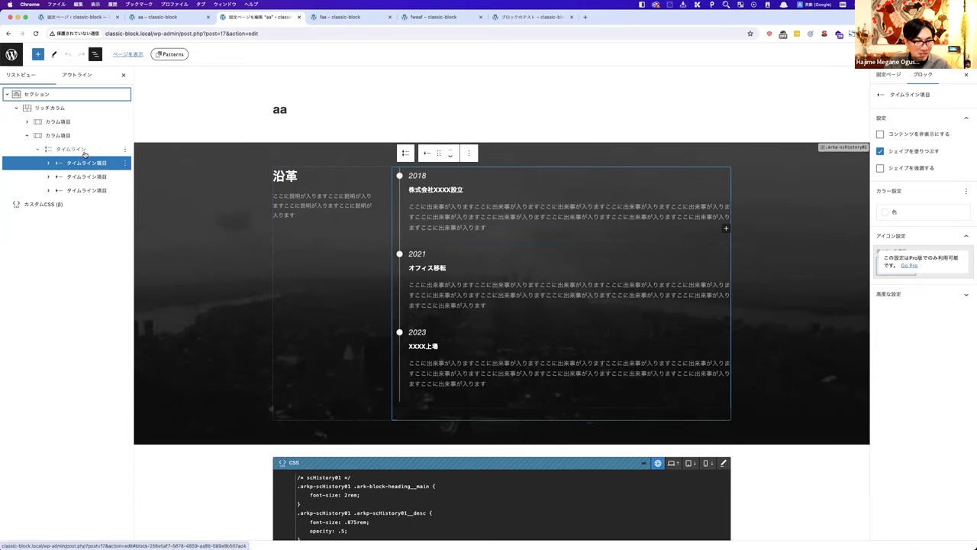
Step: Duplicate the 2018 timeline item three times within the 沿革 timeline
click(127, 165)
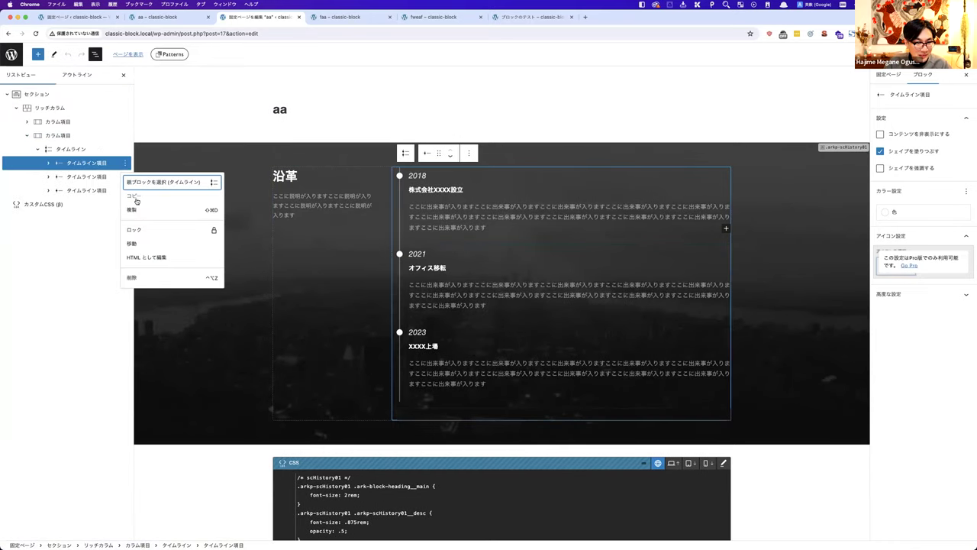
click(133, 209)
click(123, 176)
click(132, 222)
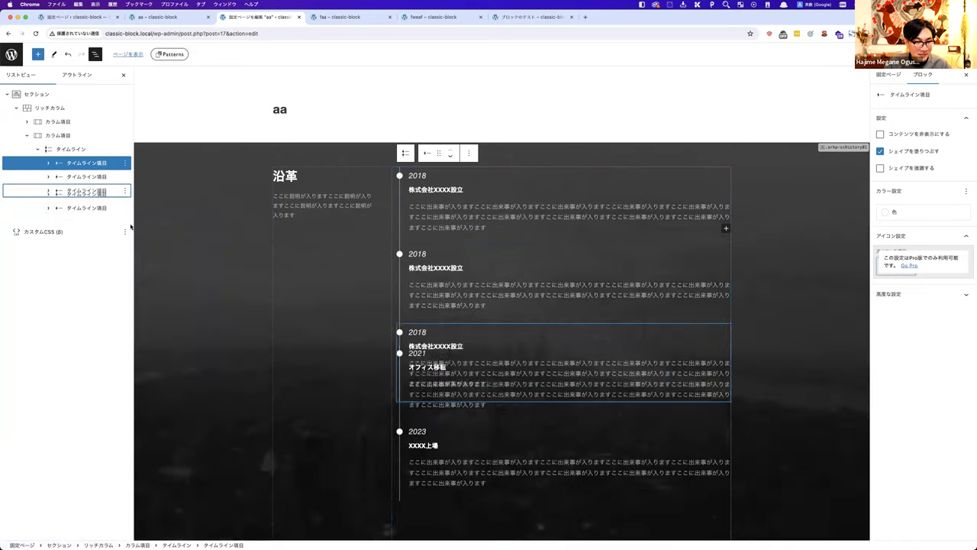
click(125, 191)
click(132, 238)
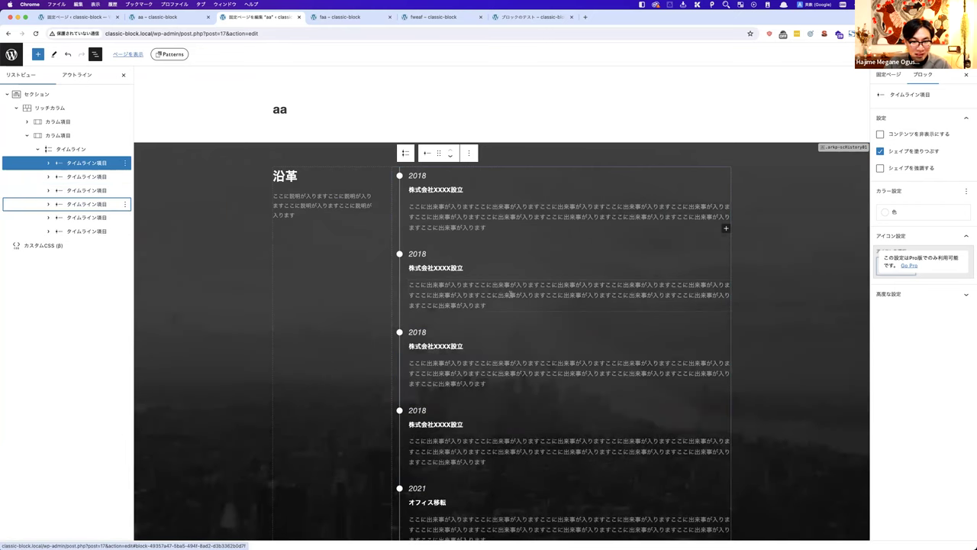
scroll(510, 294, down, 4)
scroll(511, 296, up, 4)
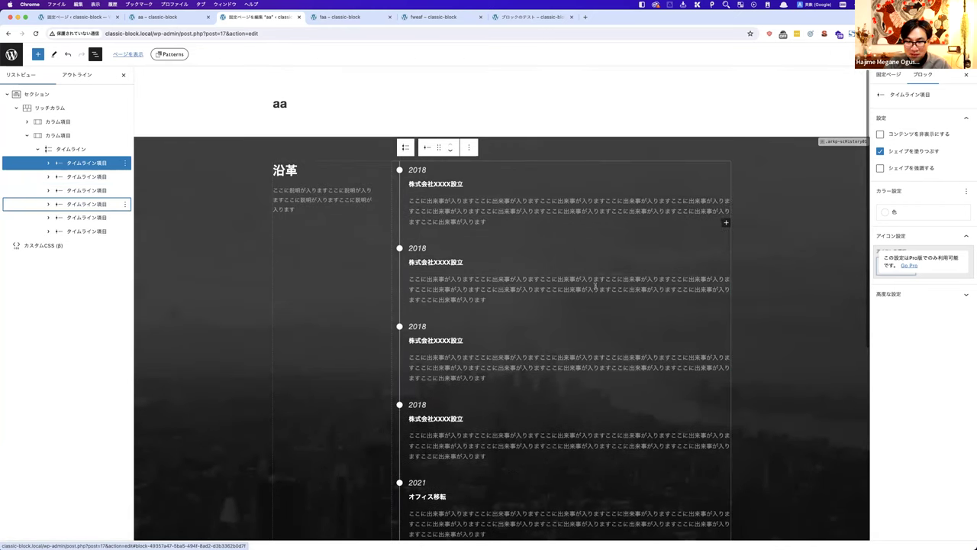
Step: Replace the 沿革 section's background media with the wind turbine photo image-10.jpeg from the media library
click(774, 271)
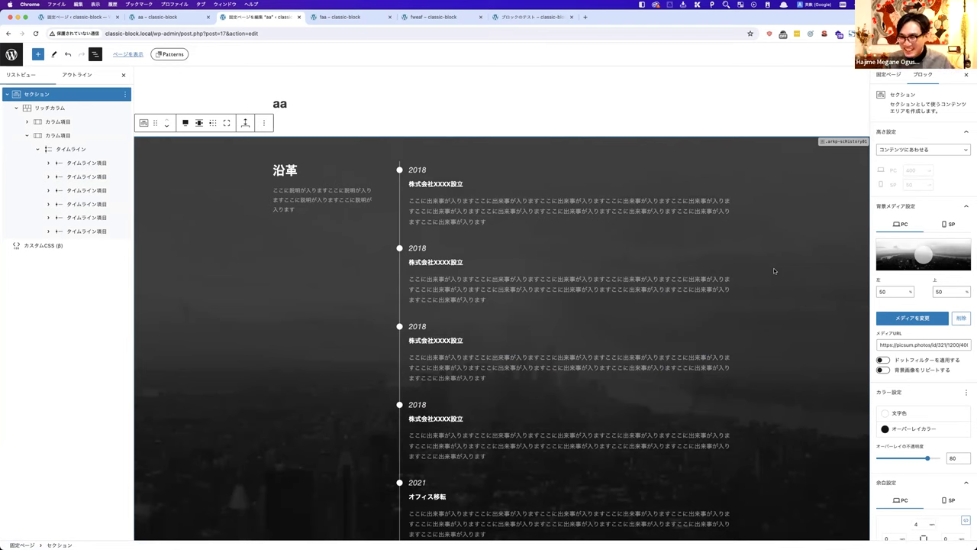
click(901, 319)
click(285, 167)
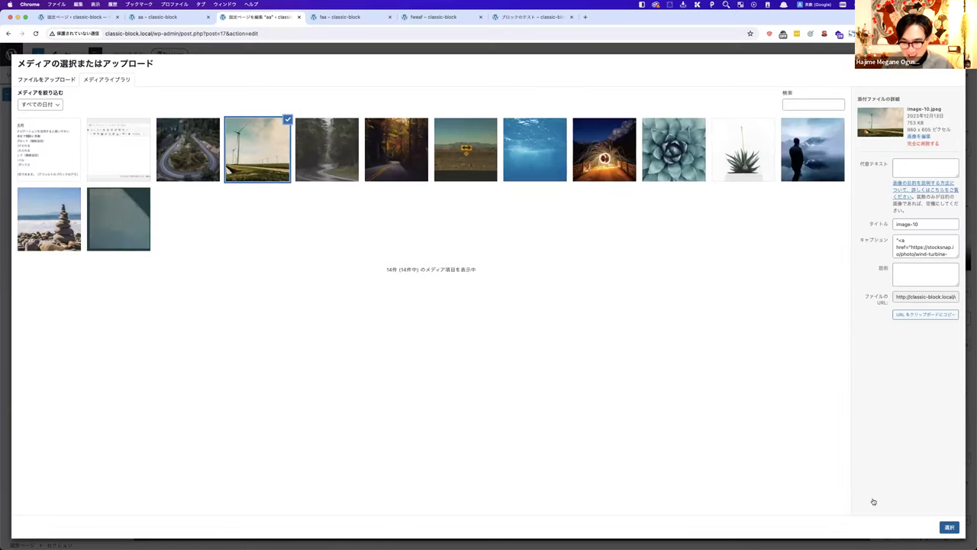
click(949, 527)
scroll(805, 449, down, 2)
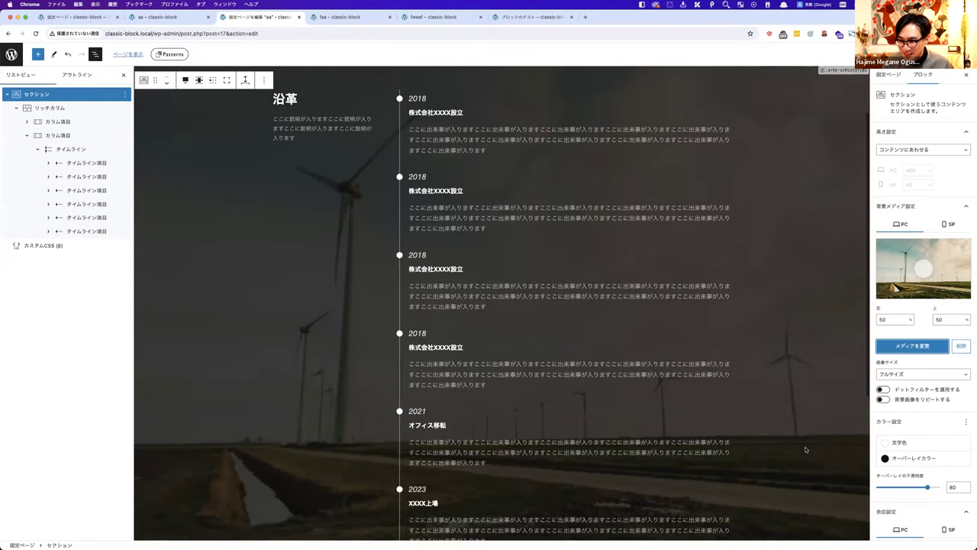
Step: Set the 沿革 section's overlay opacity to 52 and check the section against the new background
drag(926, 487, 909, 488)
click(886, 459)
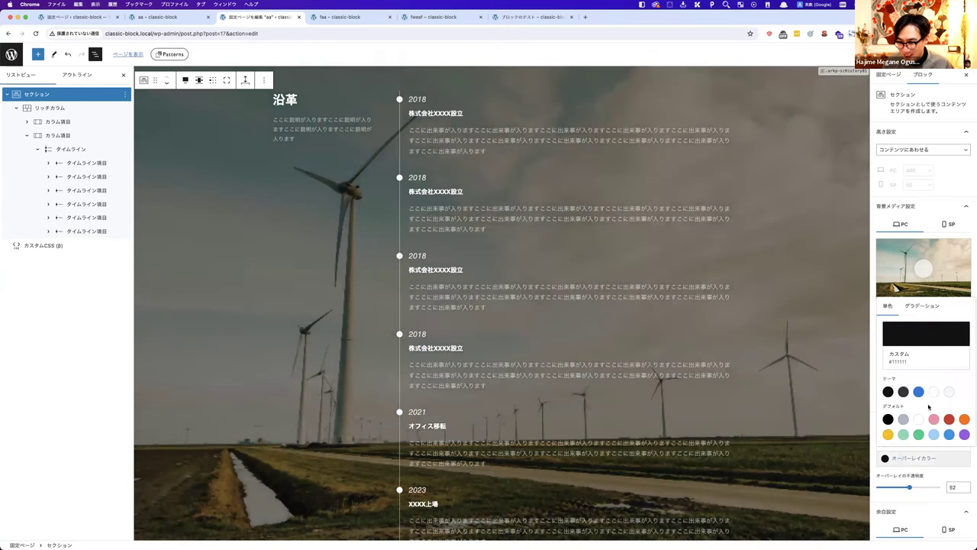
click(875, 377)
click(488, 349)
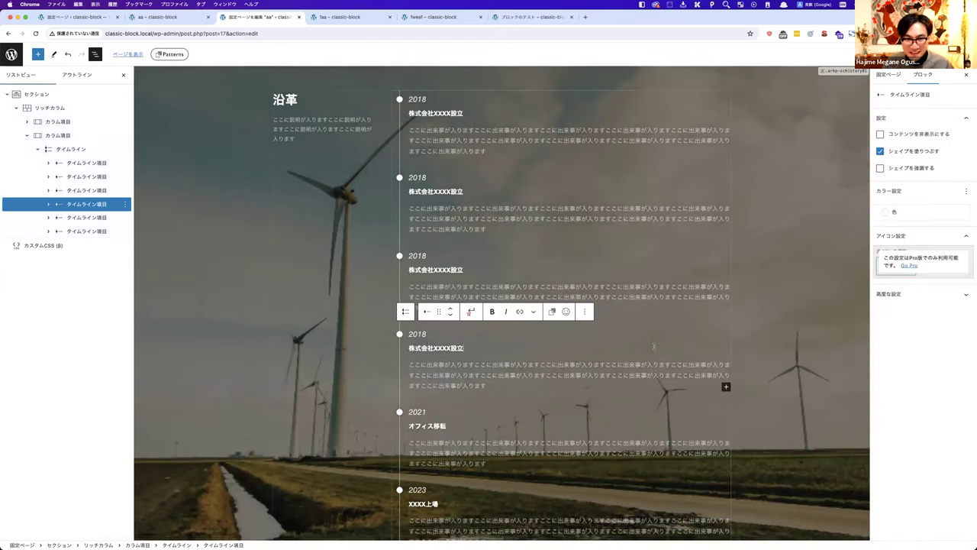
scroll(654, 349, up, 3)
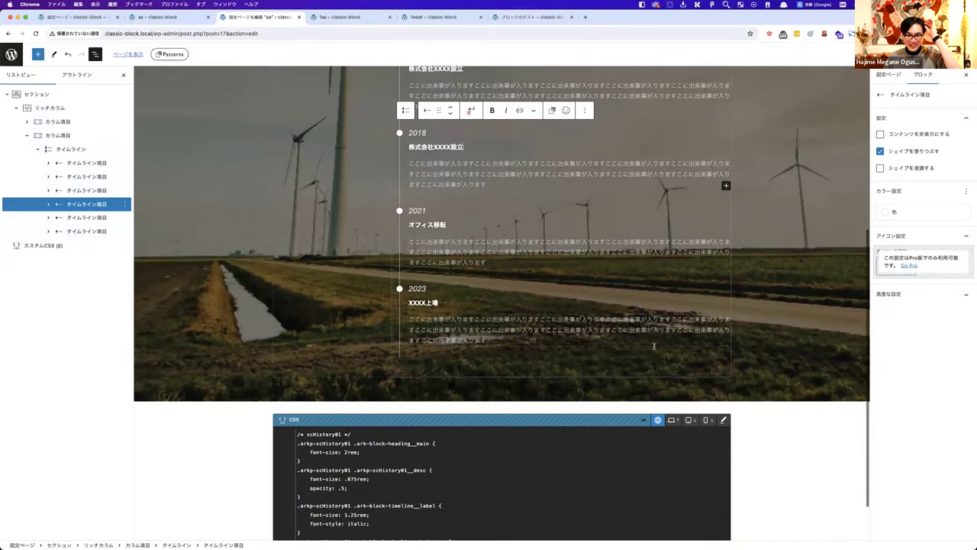
scroll(654, 349, up, 2)
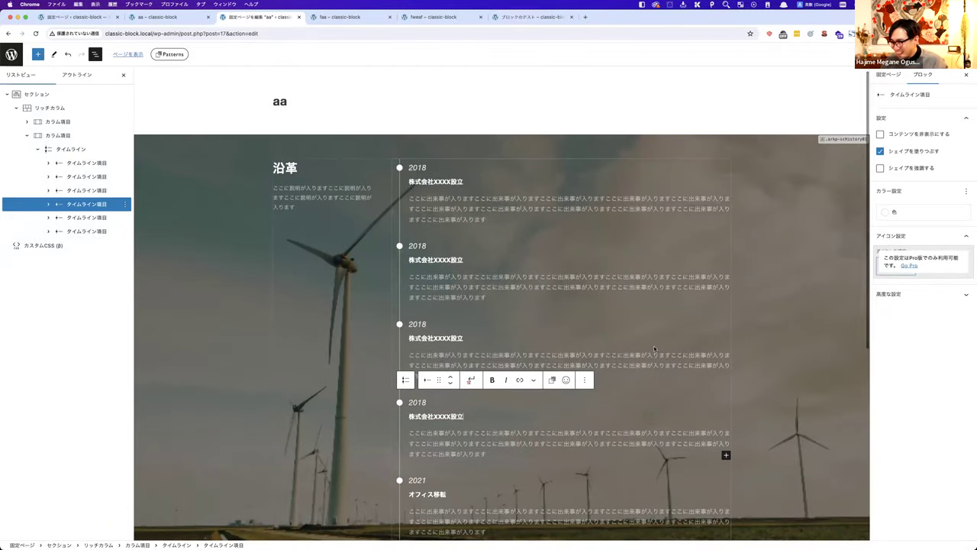
click(571, 92)
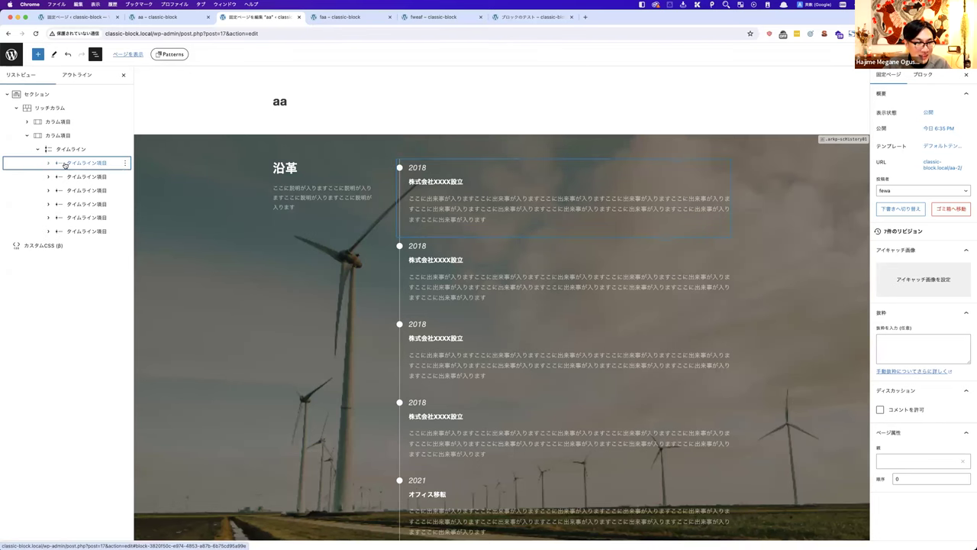
Step: Duplicate the first timeline item and set the year of the second item to 2020
click(119, 165)
click(125, 163)
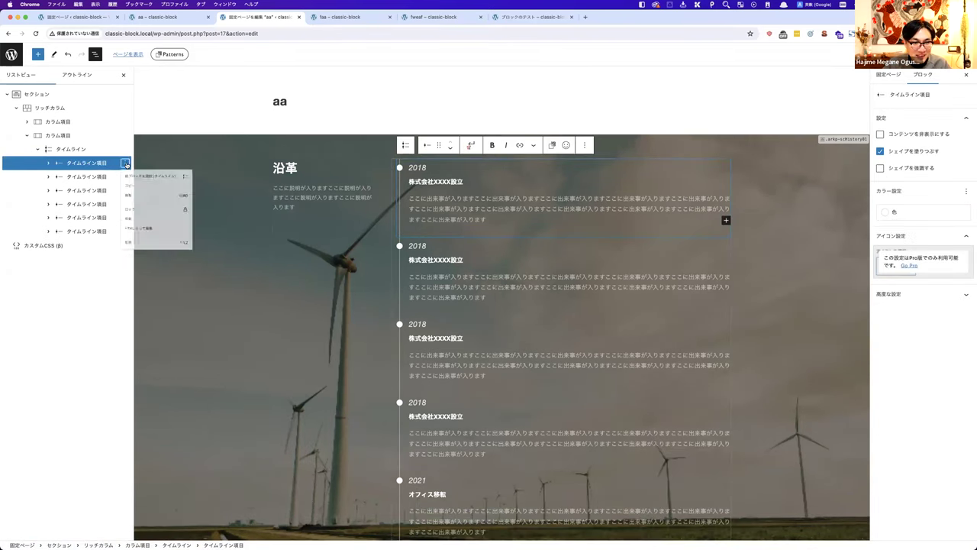
click(131, 209)
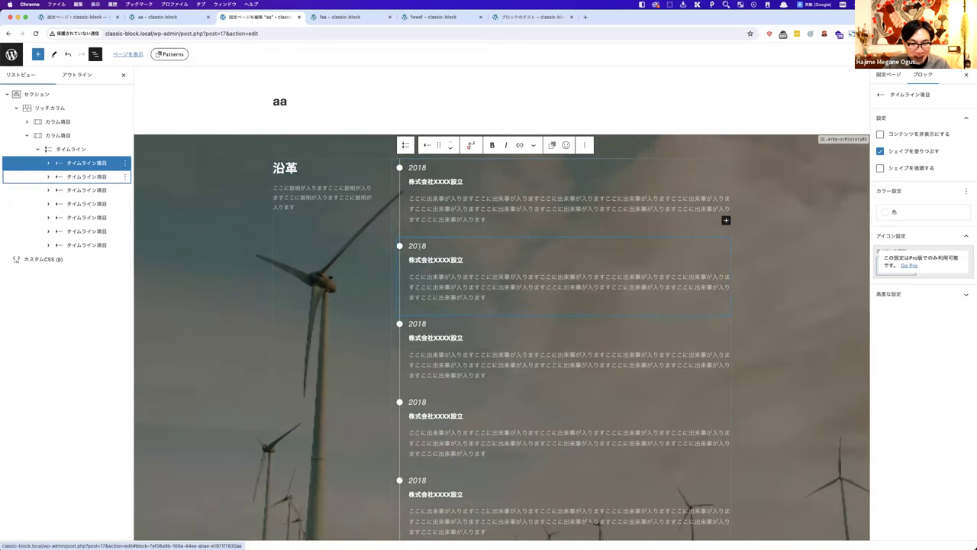
click(418, 245)
drag(425, 245, 417, 245)
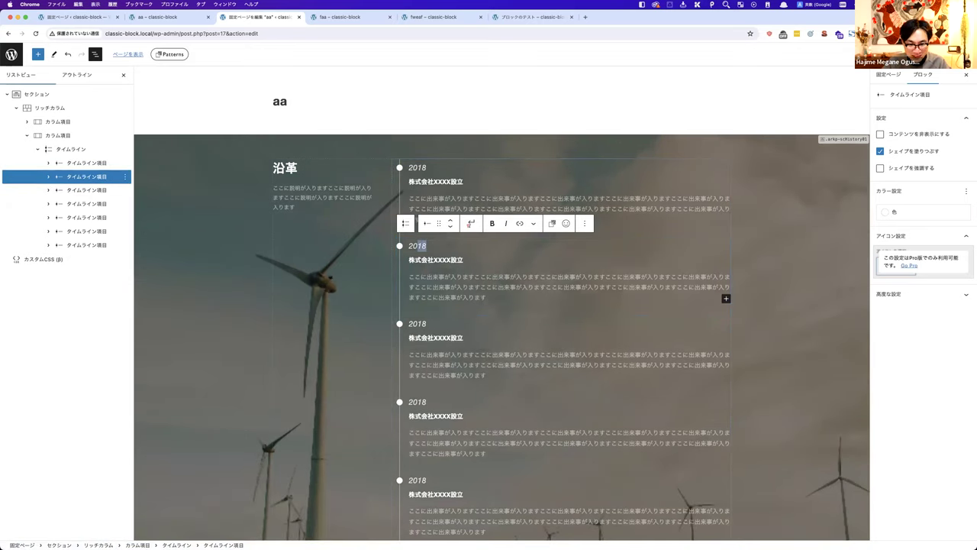
text(20)
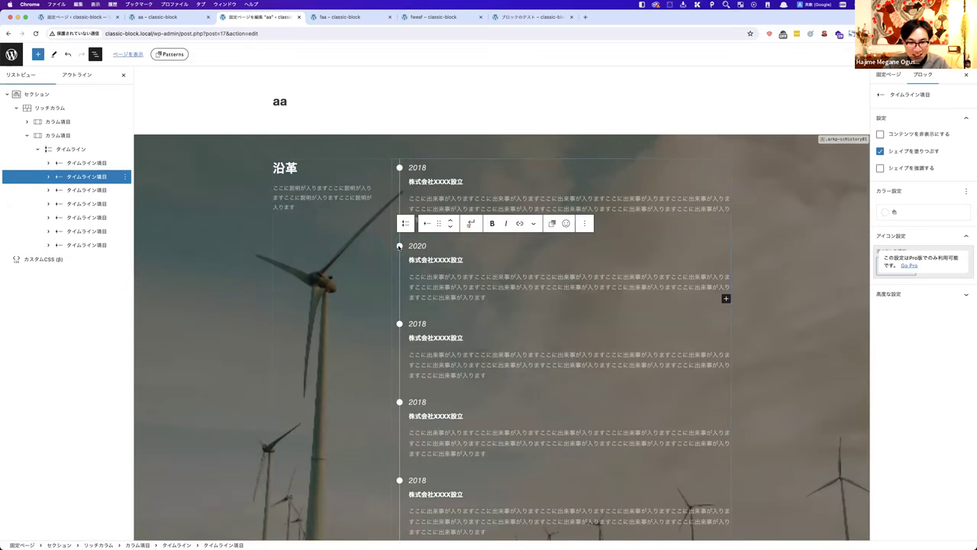
Step: Check the column and timeline settings, and try シェイプを強調する and コンテンツを非表示にする on the first timeline item, switching both off again
click(90, 139)
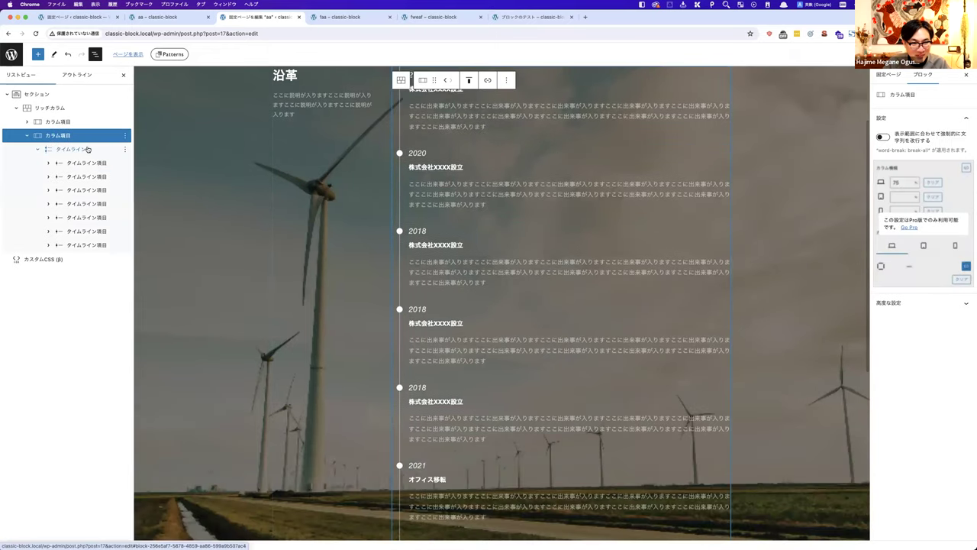
click(88, 148)
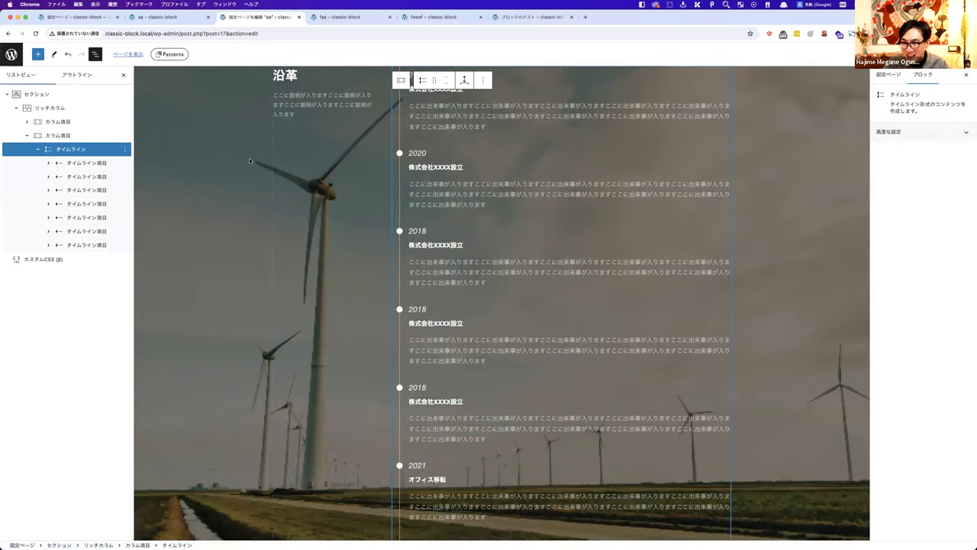
click(88, 163)
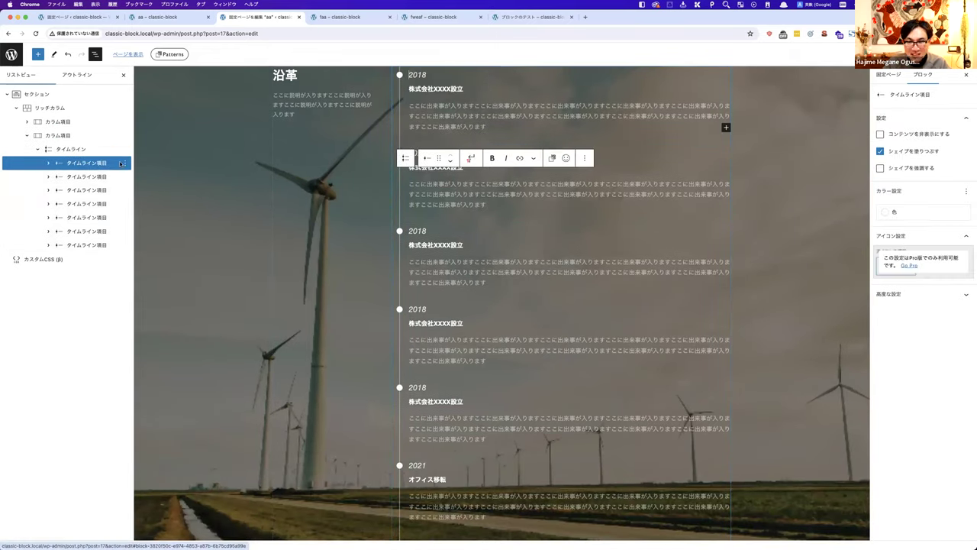
click(879, 168)
click(880, 168)
click(880, 134)
click(880, 134)
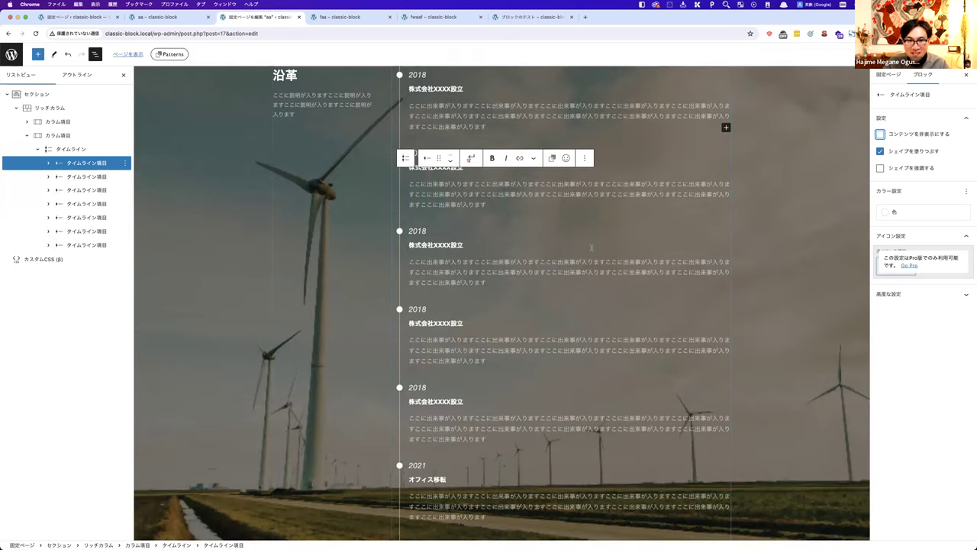
scroll(591, 247, up, 3)
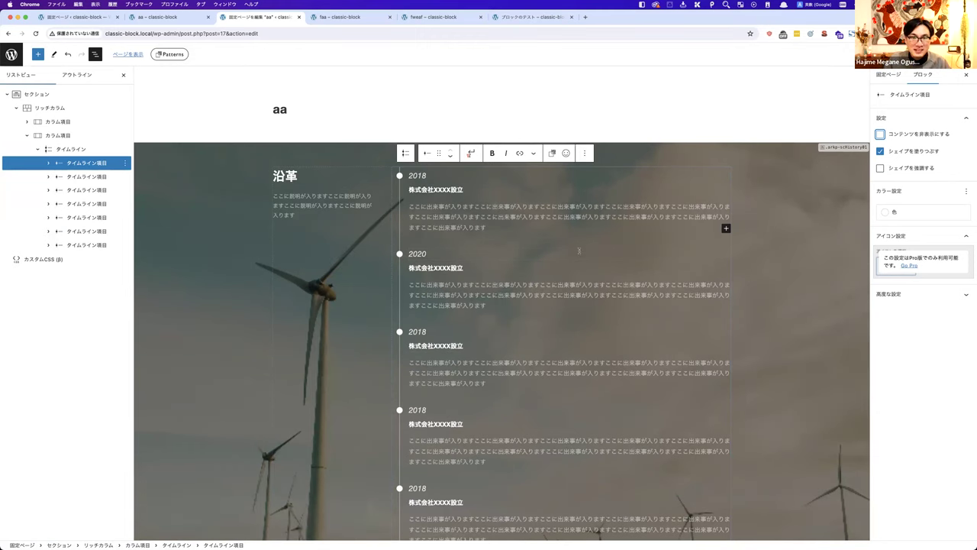
Step: Tile the editor beside the other browser window and switch to the Dropbox Paper notes to read the classic editor migration tips
key(super+Tab)
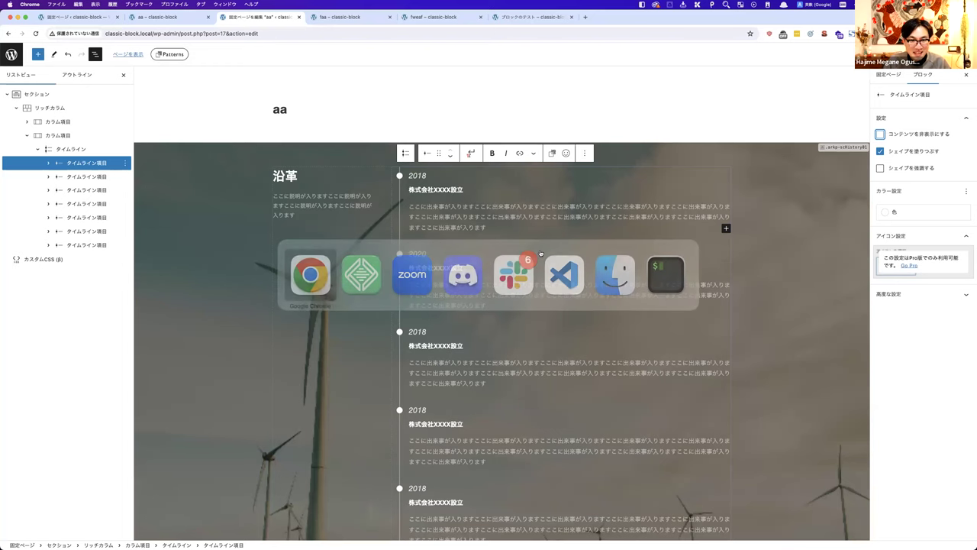
key(ctrl+alt+Left)
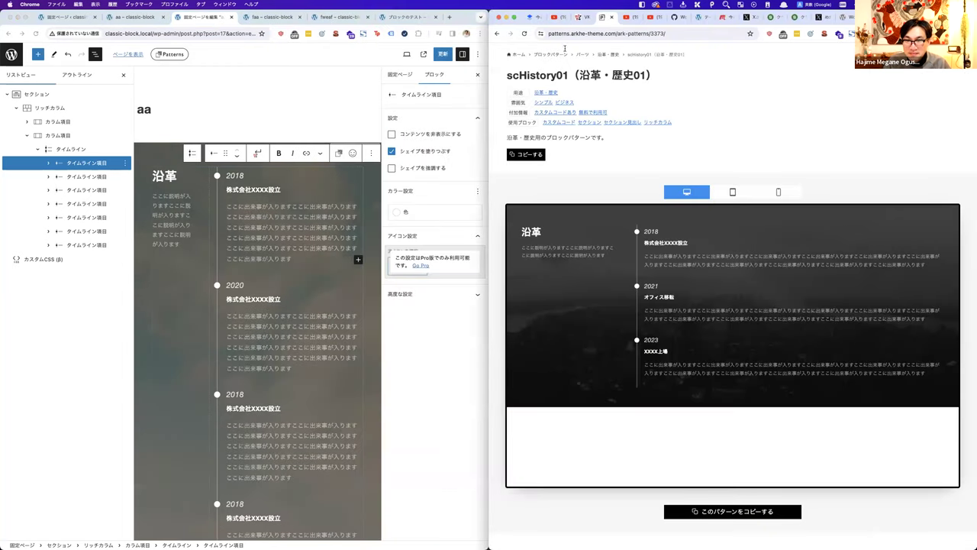
click(535, 17)
scroll(614, 229, down, 2)
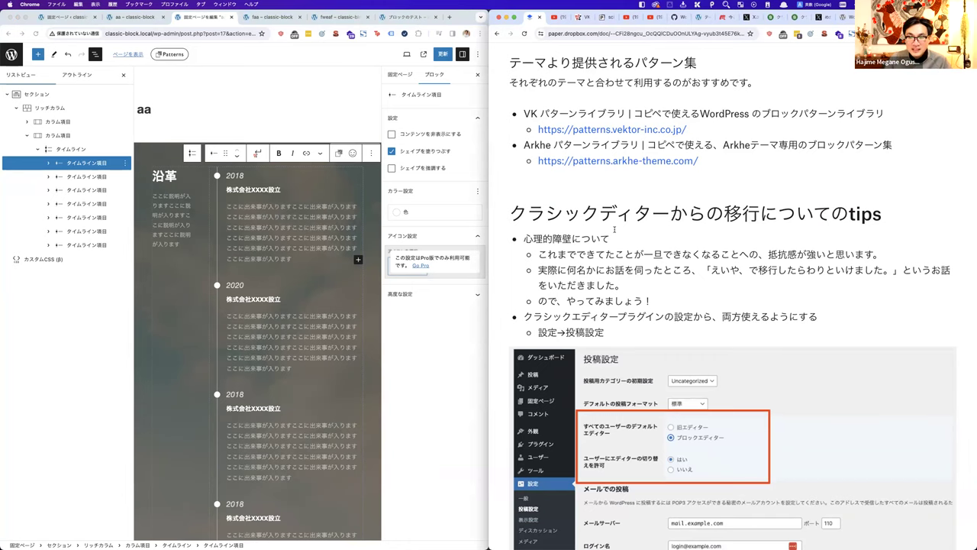
Step: Enlarge the notes window and correct the tips heading to read クラシックエディターからの移行についてのtips
key(ctrl+Right)
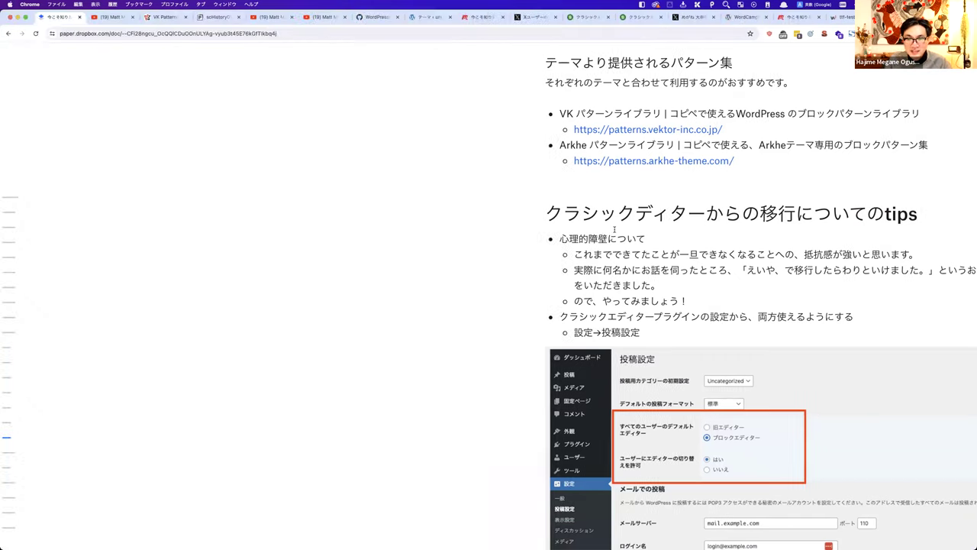
scroll(595, 288, up, 5)
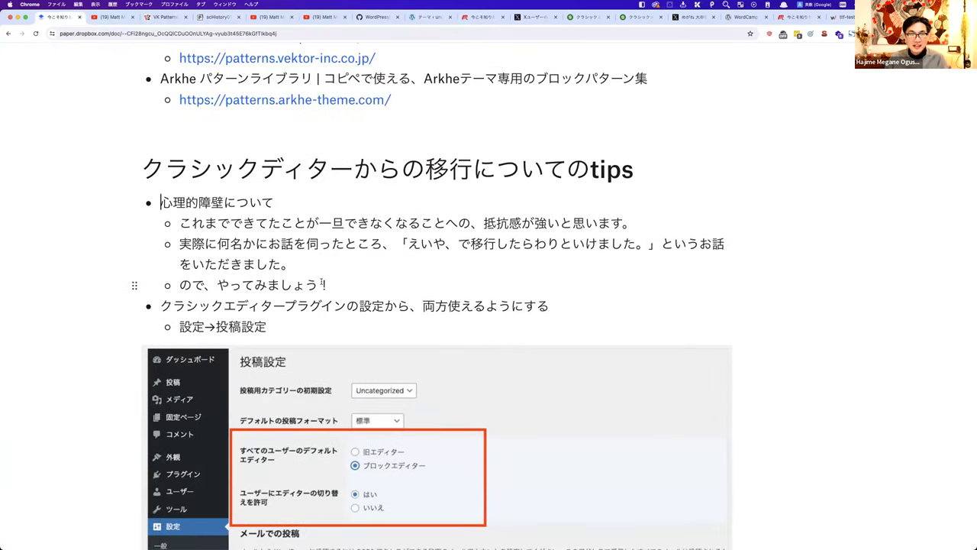
click(265, 168)
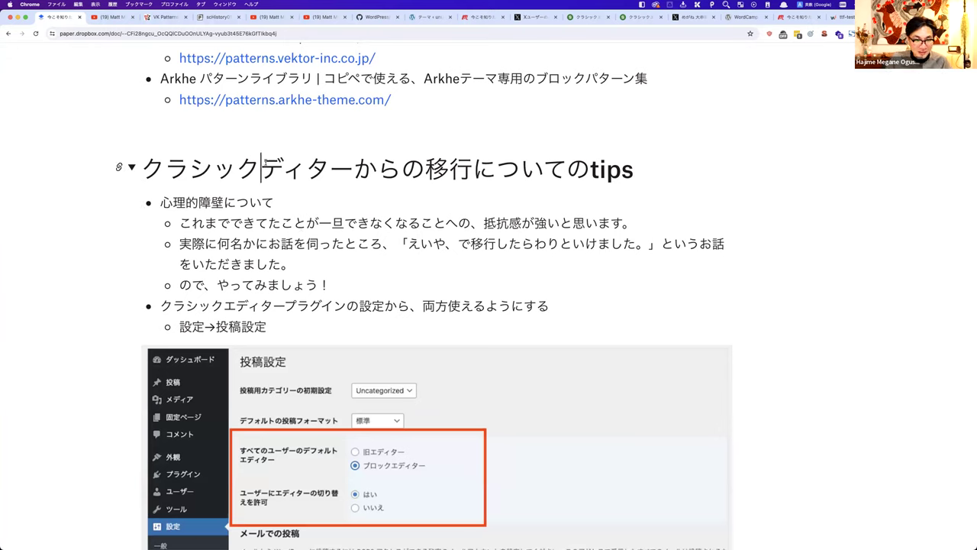
text(e)
key(space)
key(Return)
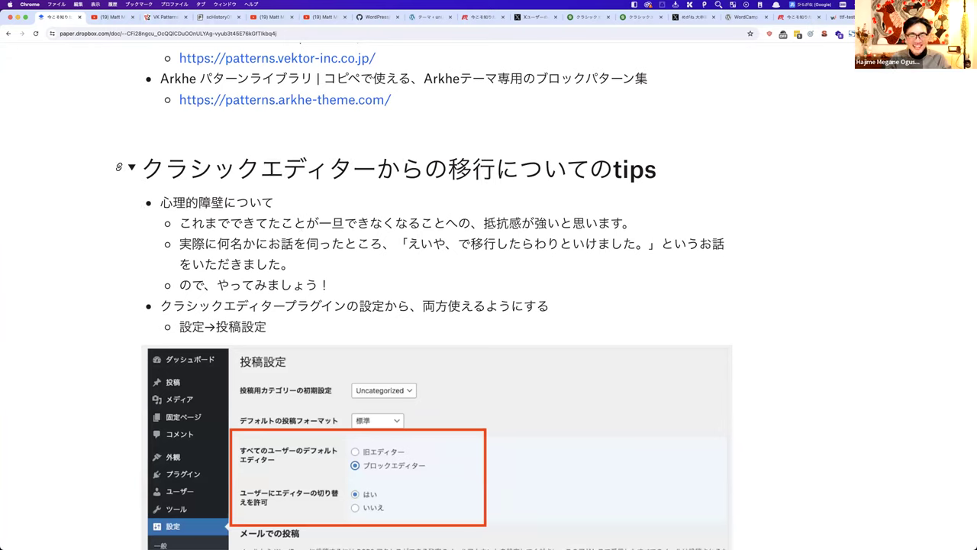
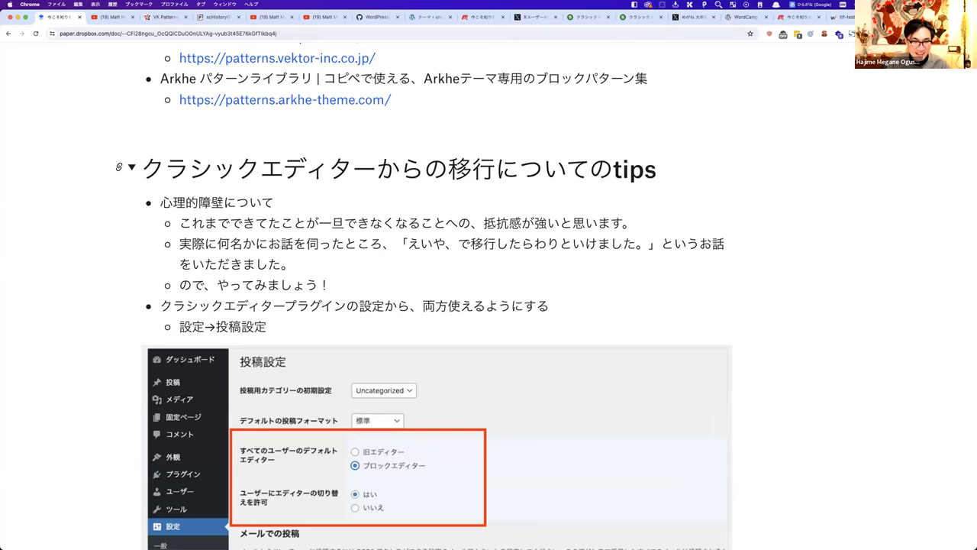
Step: Read the psychological barrier notes and examine the 投稿設定 screenshot for using both editors with the classic editor plugin
scroll(253, 231, down, 3)
scroll(253, 230, down, 1)
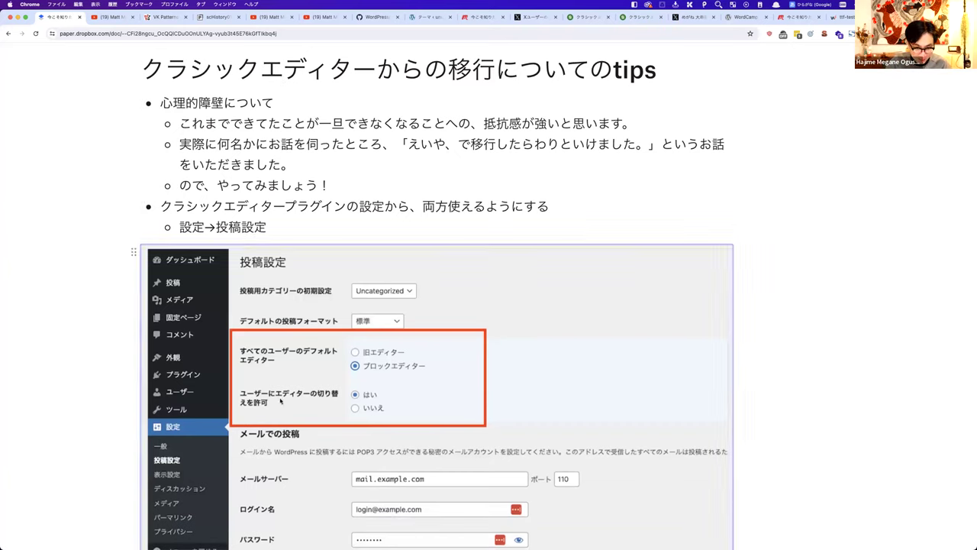
scroll(270, 298, down, 2)
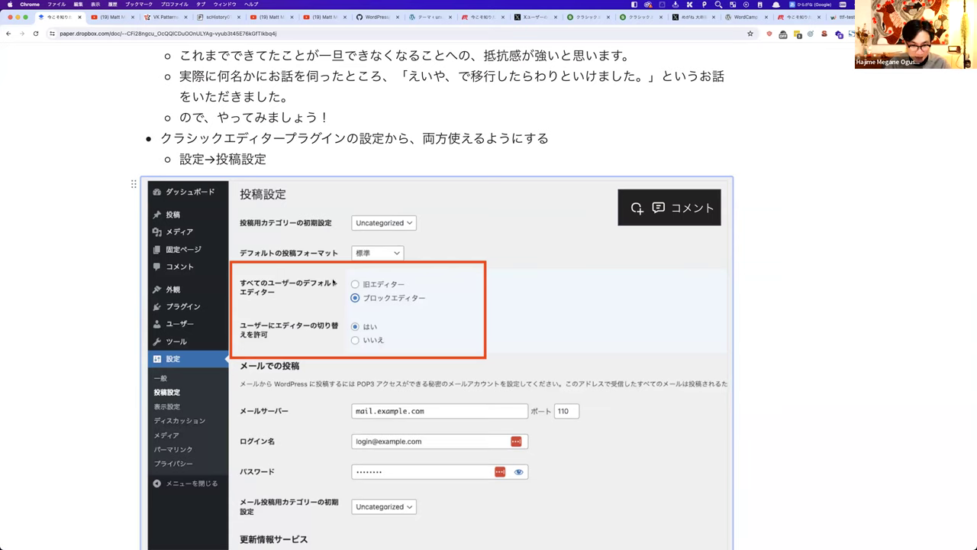
Step: Return to WordPress, leave the timeline page without saving, and open the ブロックのテスト post in the classic editor from the 投稿 list
key(ctrl+alt+Right)
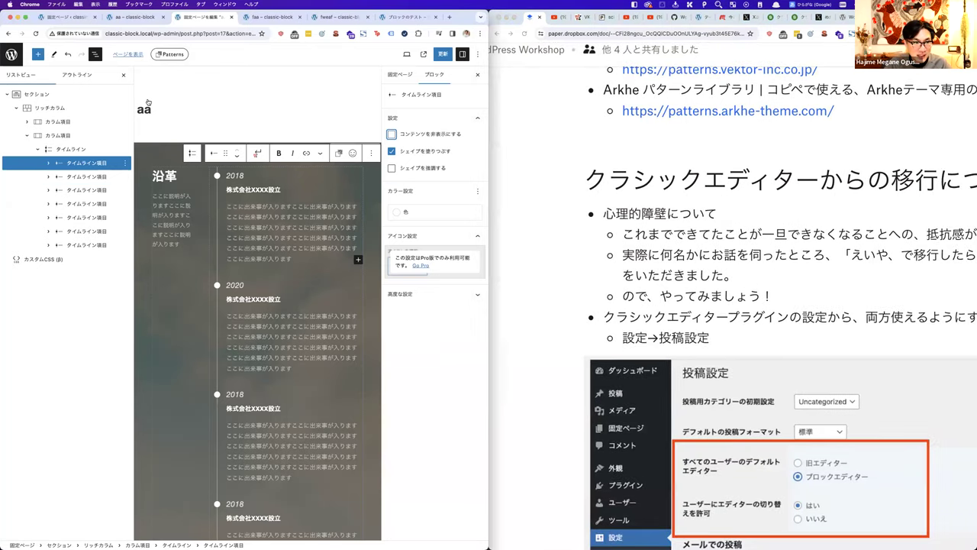
click(11, 54)
key(Return)
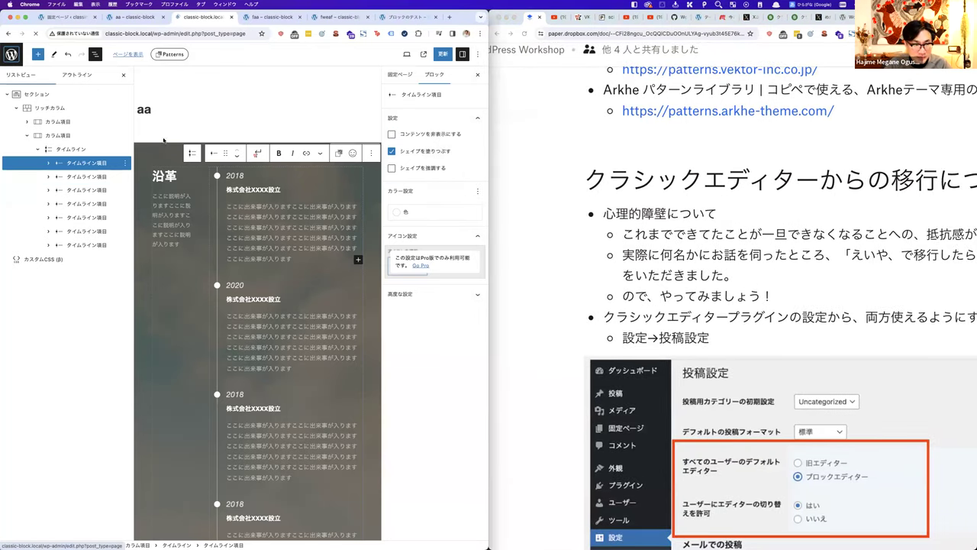
click(18, 83)
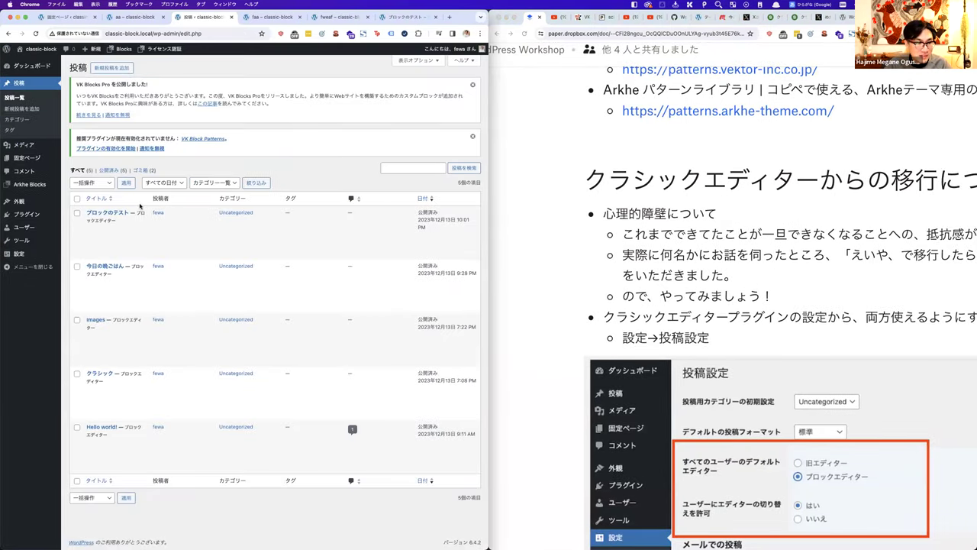
scroll(139, 206, up, 5)
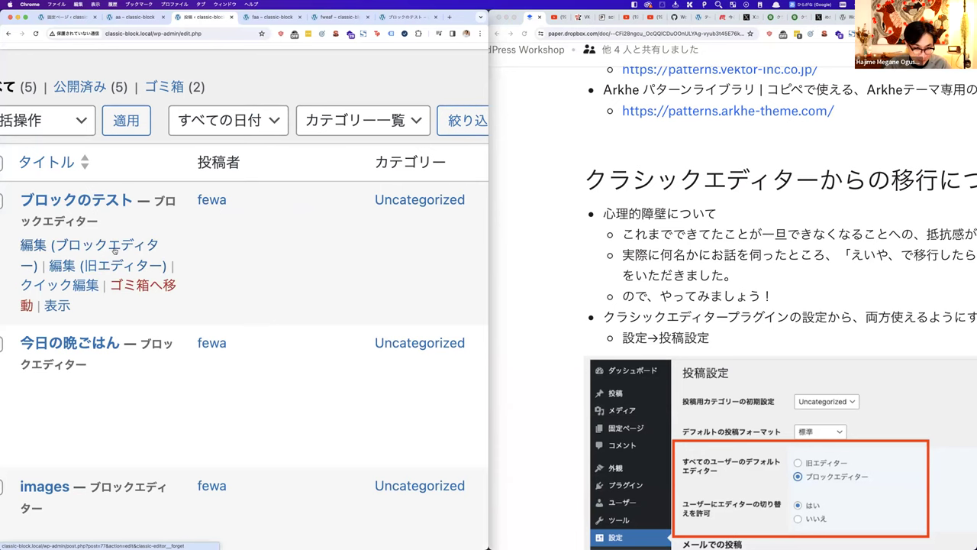
click(92, 265)
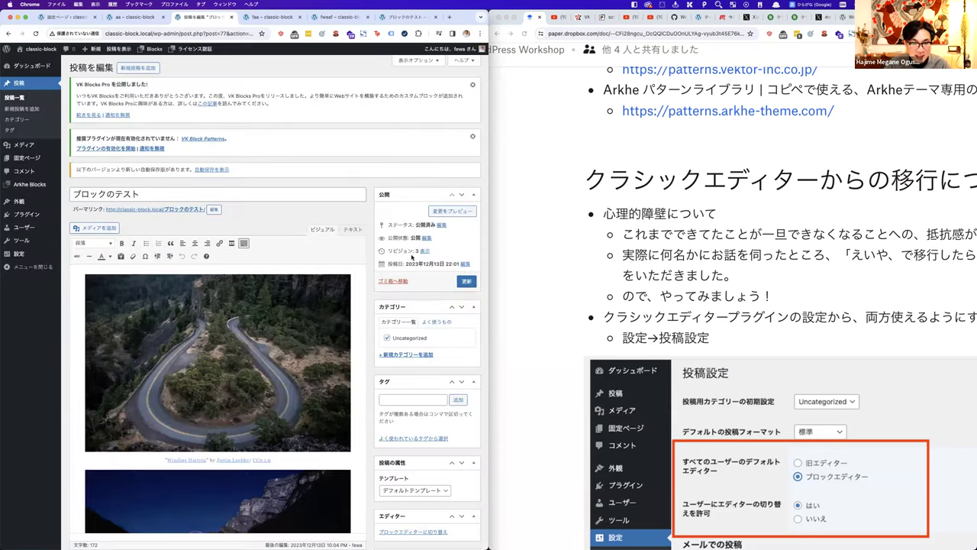
Step: Switch the ブロックのテスト post to the block editor and widen the browser window
scroll(413, 258, down, 5)
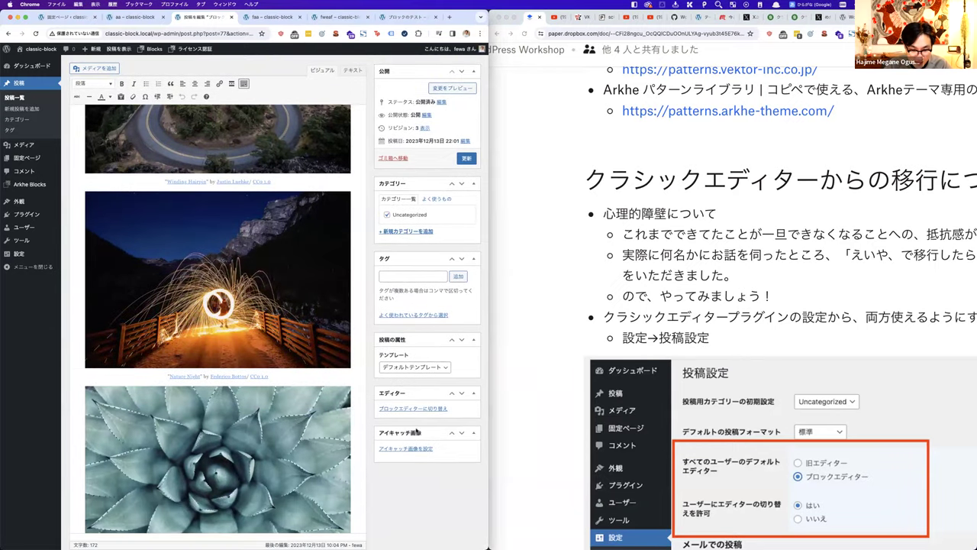
click(412, 409)
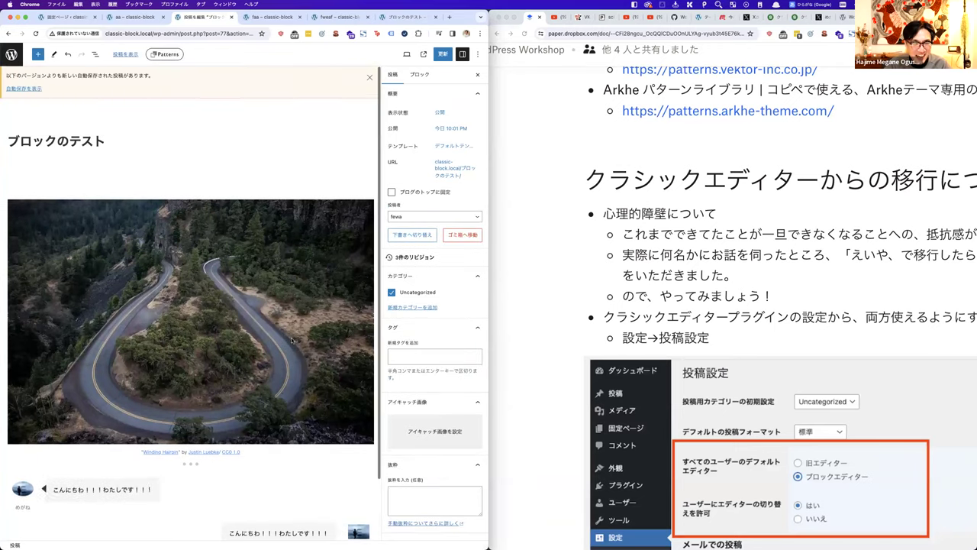
drag(488, 317, 551, 317)
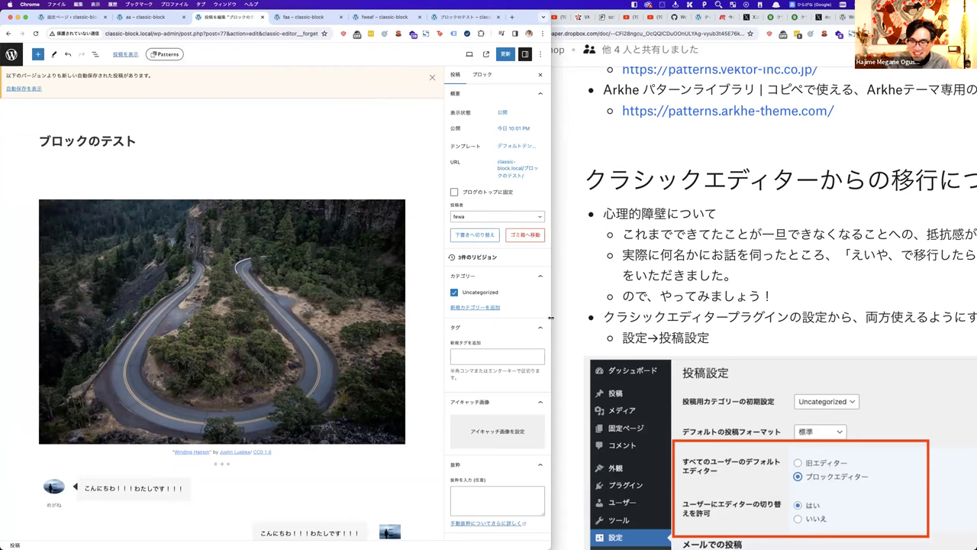
Step: Go back to the migration notes, enlarge the text, and read on to the past articles and Quickタグの代替方法 points
click(711, 288)
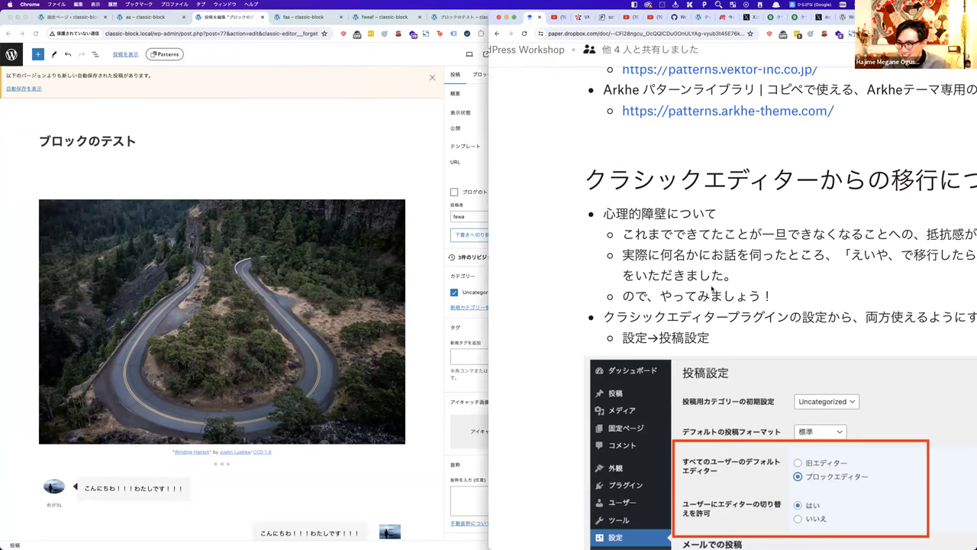
key(ctrl+alt+Return)
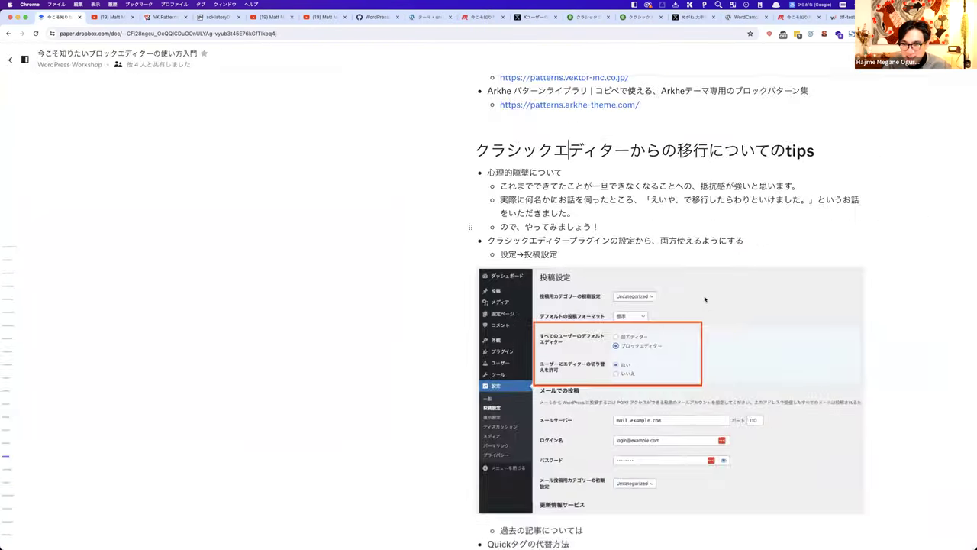
key(ctrl+minus)
key(ctrl+minus)
key(ctrl+minus)
key(ctrl+plus)
key(ctrl+plus)
key(ctrl+plus)
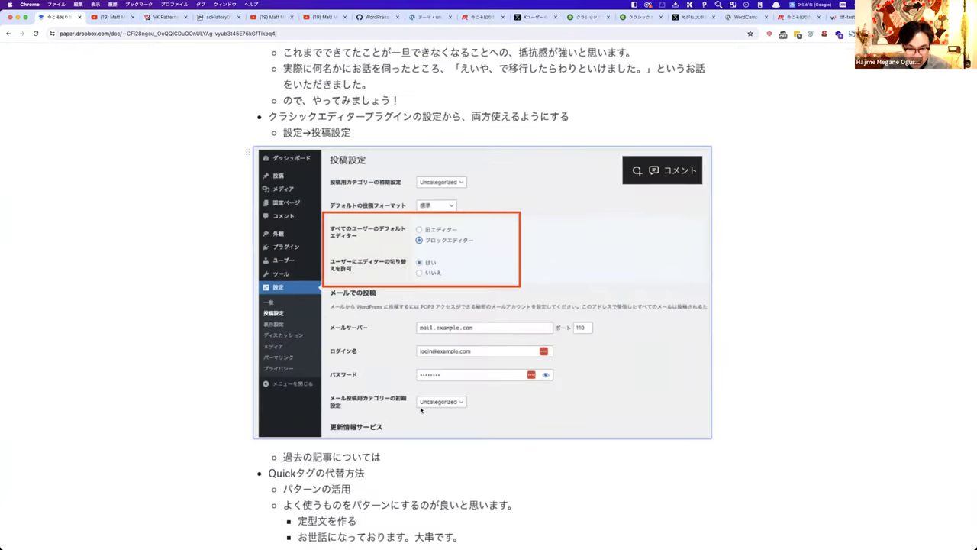
scroll(420, 410, down, 1)
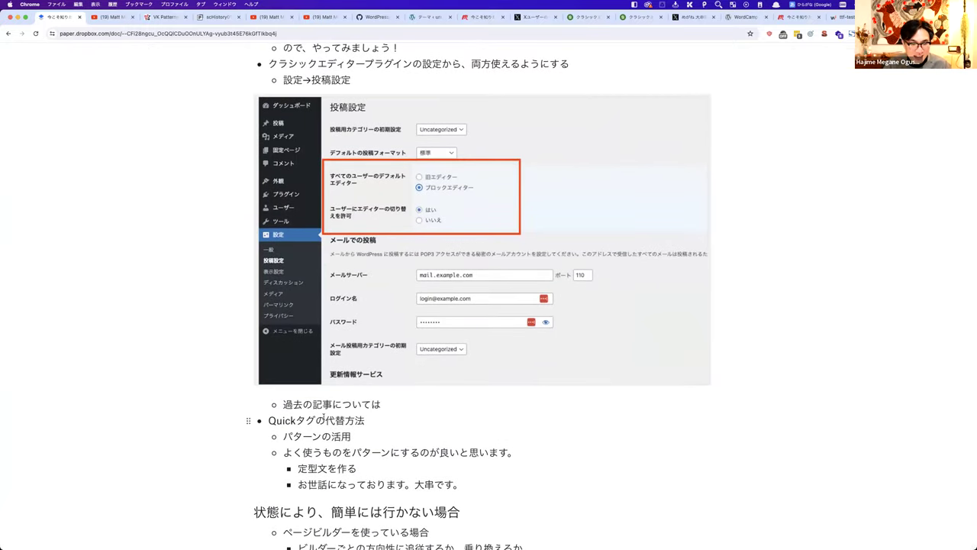
key(ctrl+plus)
key(ctrl+plus)
scroll(324, 420, down, 2)
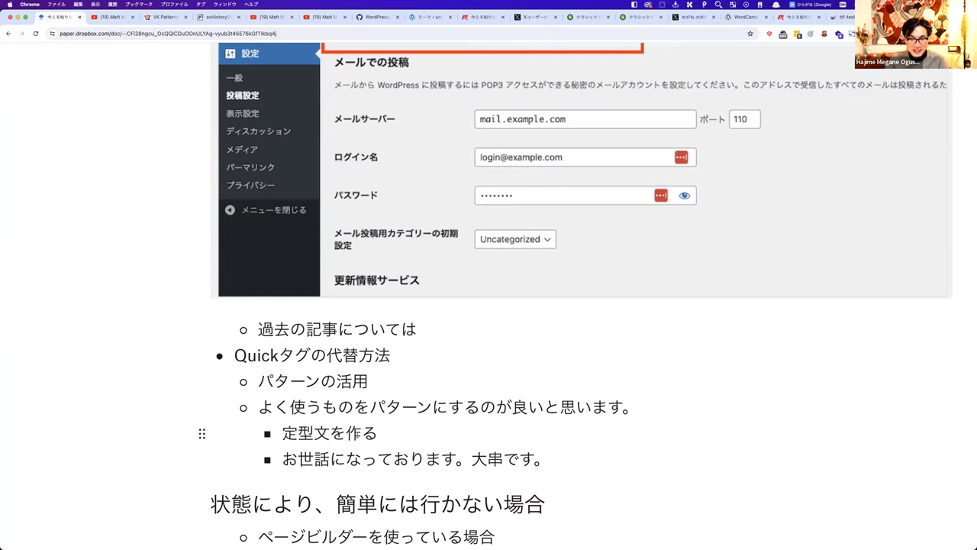
Step: Return to WordPress and look over the ブロックのテスト post's content in the block editor
key(ctrl+alt+Right)
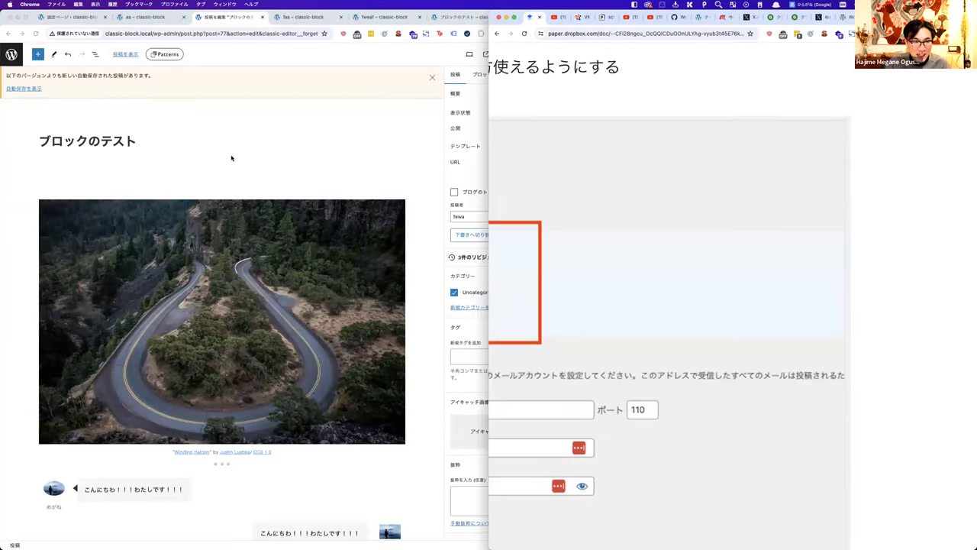
scroll(229, 261, down, 2)
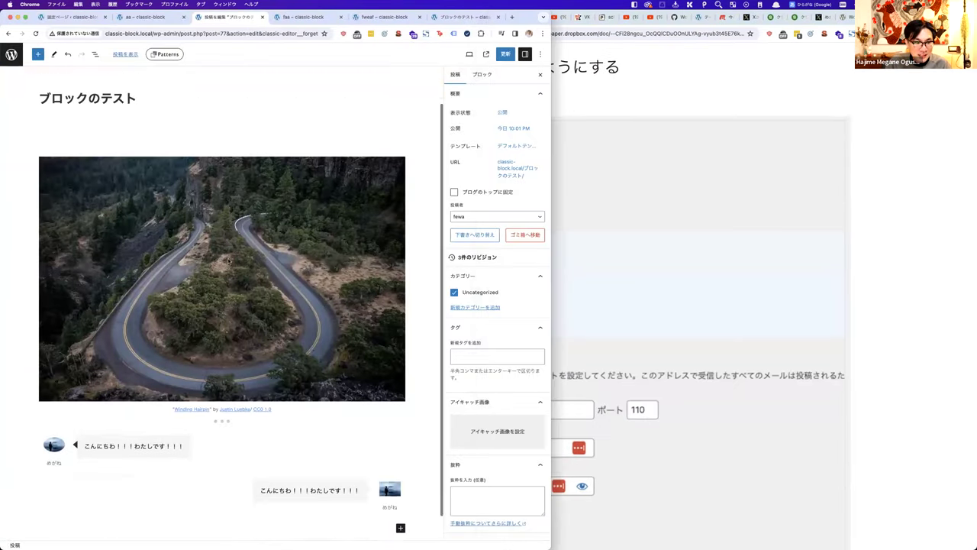
scroll(229, 260, down, 1)
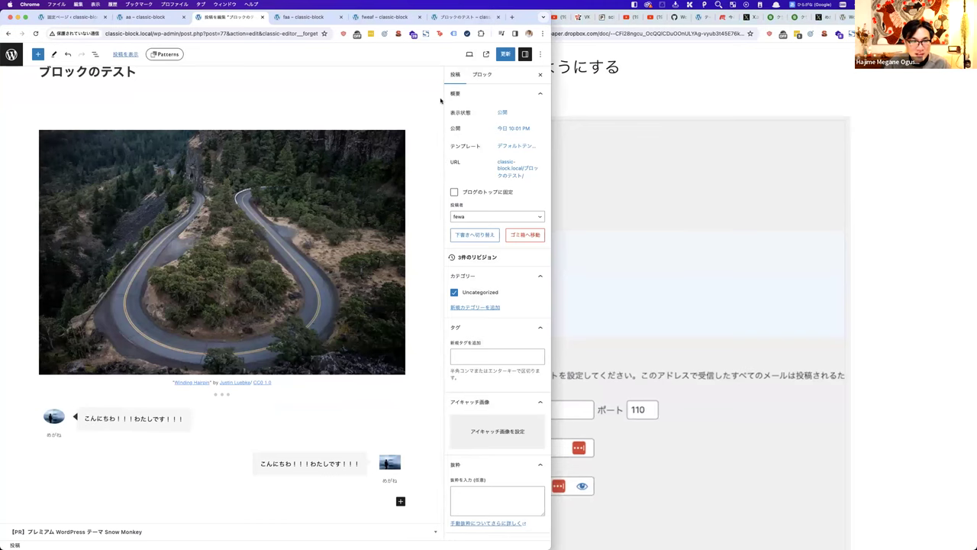
Step: Maximise the WordPress window, leave the ブロックのテスト post without saving, and open the 固定ページ list
key(ctrl+alt+Return)
click(11, 53)
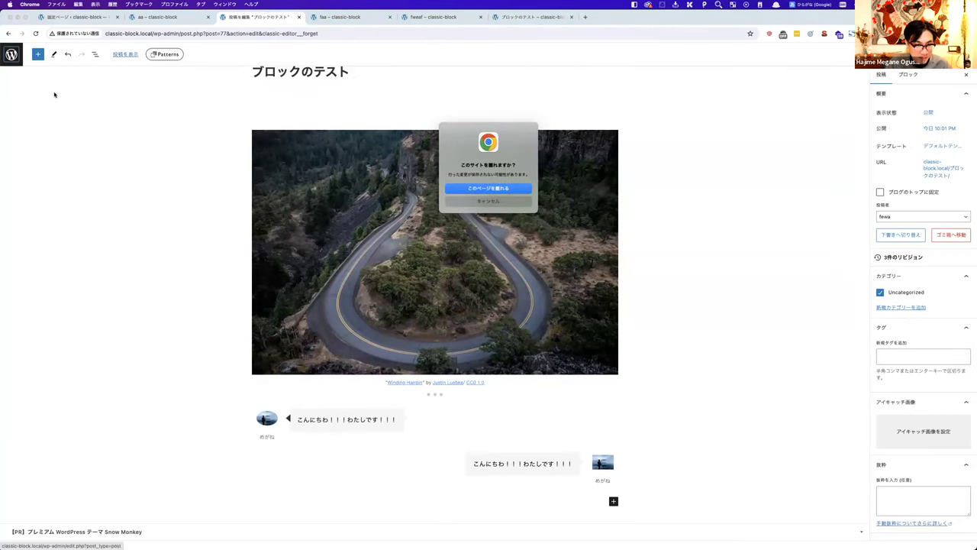
click(488, 188)
mouse_move(22, 153)
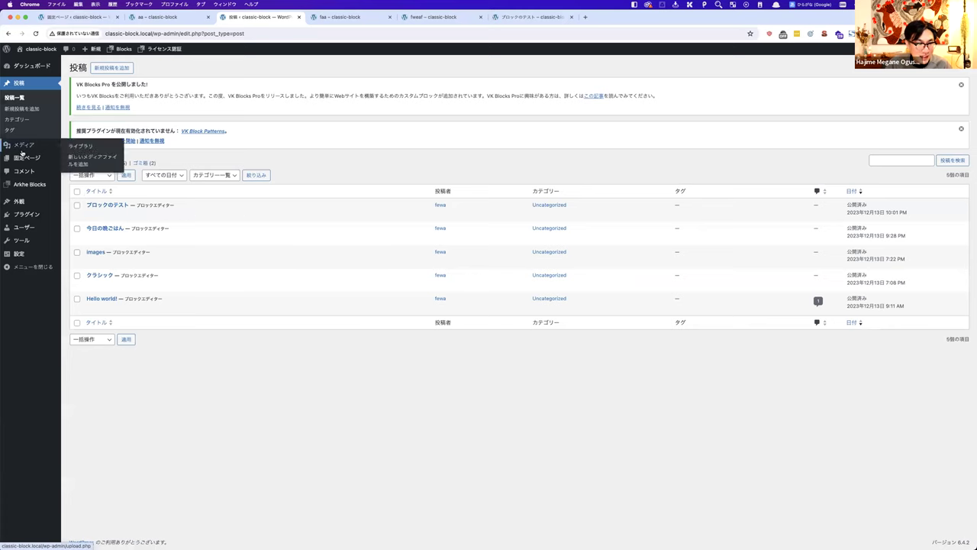
click(29, 82)
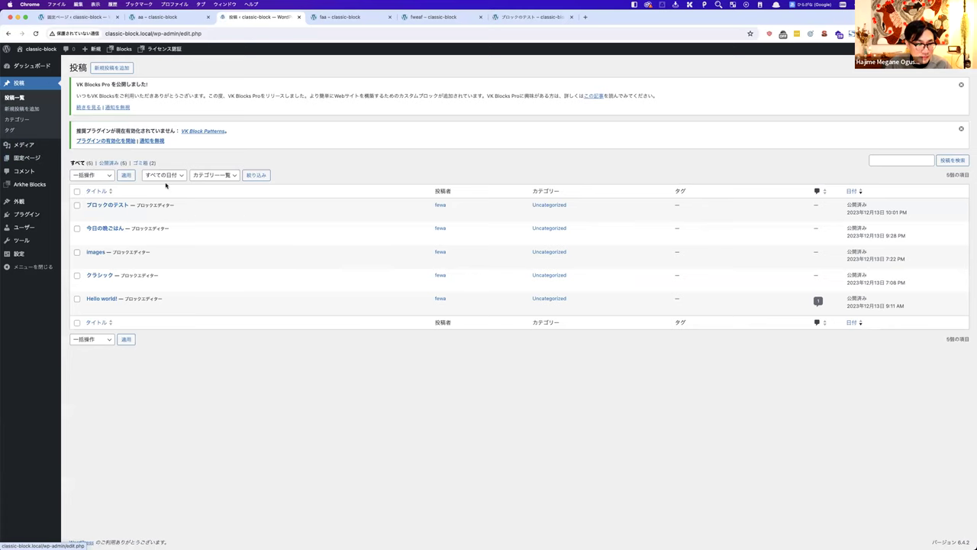
click(27, 158)
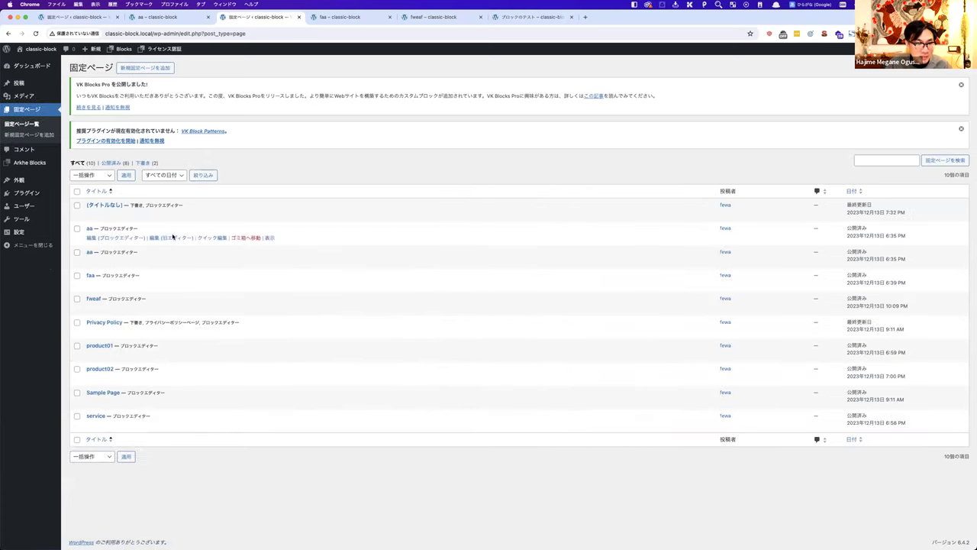
Step: Open both aa pages and the faa page in the block editor in separate tabs, and show the second aa page
super+click(122, 239)
super+click(114, 260)
super+click(115, 284)
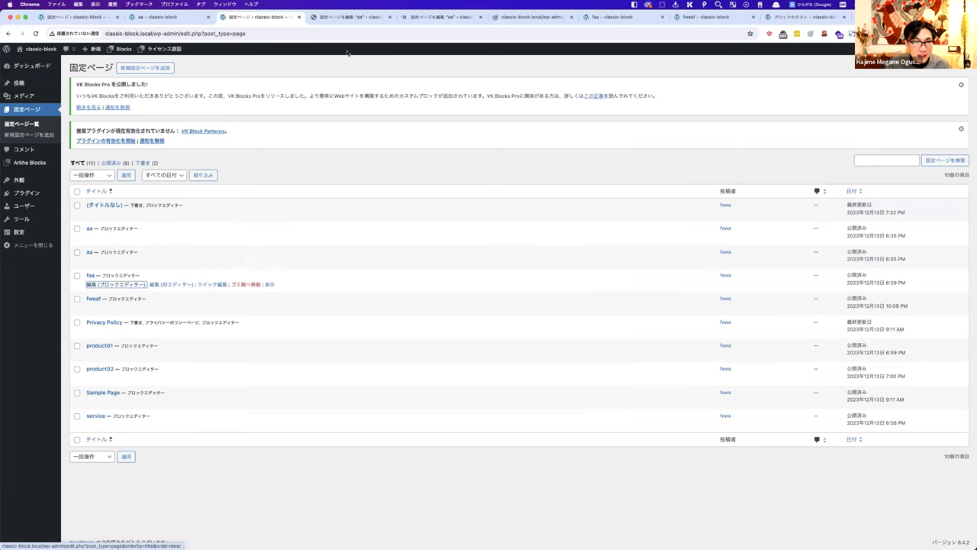
click(349, 17)
click(440, 17)
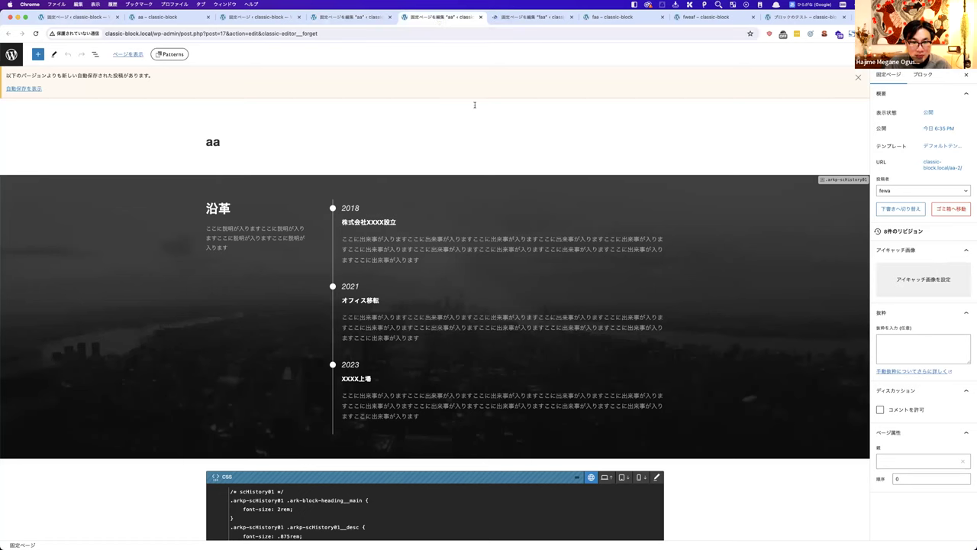
Step: Copy the whole 沿革 section block of the aa page to the clipboard
click(697, 198)
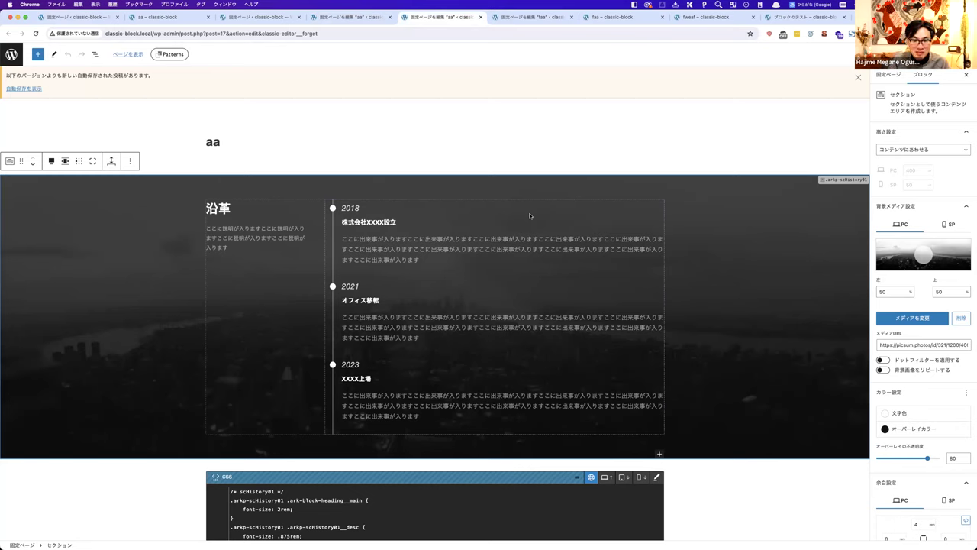
click(130, 161)
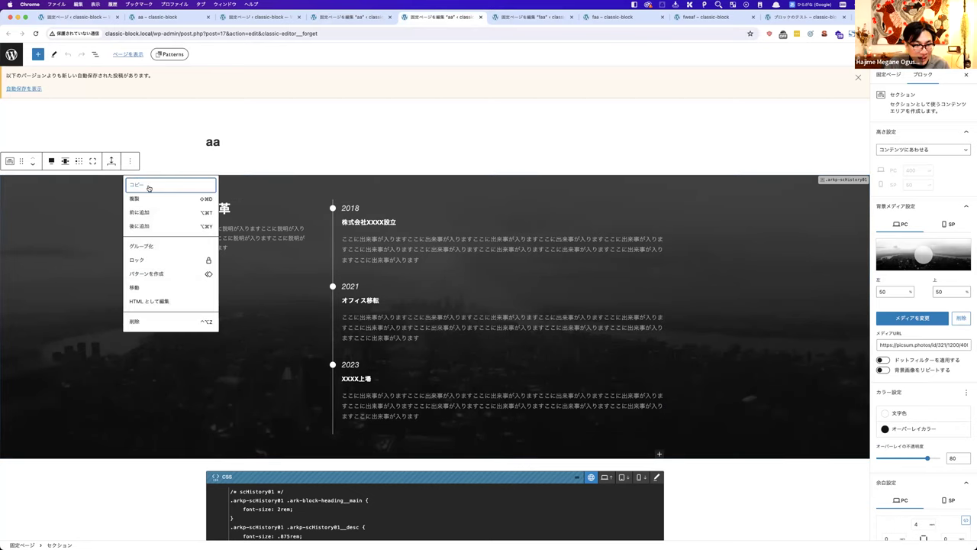
click(149, 189)
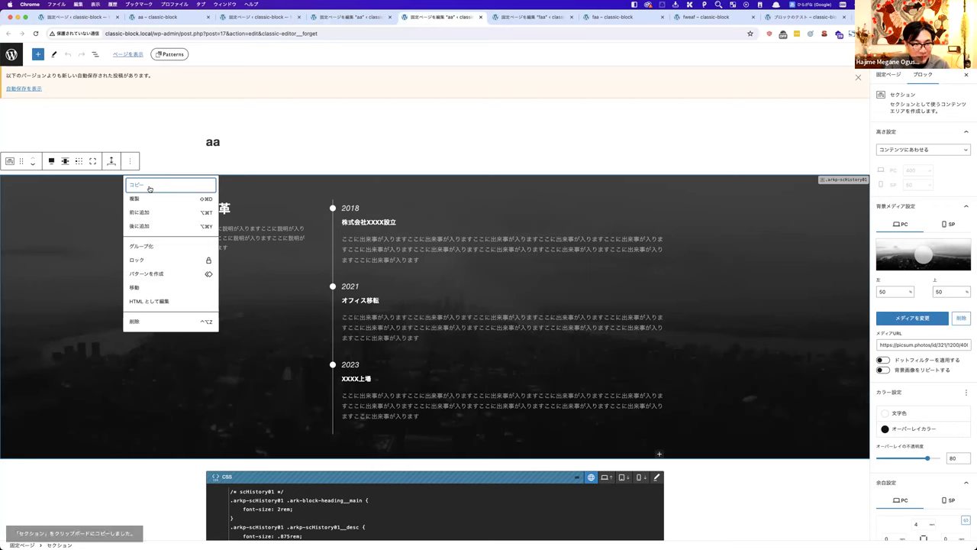
Step: Add a new 固定ページ and paste the copied 沿革 section into its body
click(12, 55)
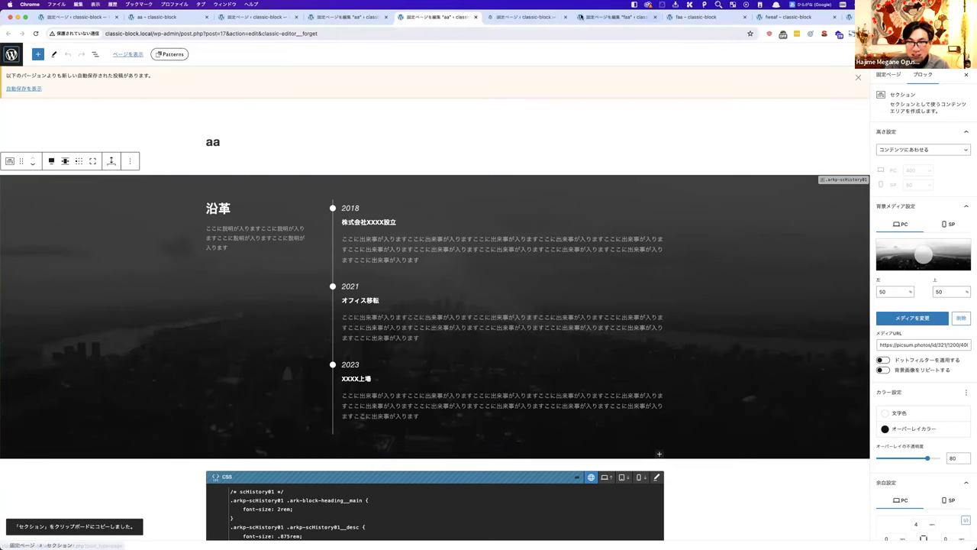
click(145, 67)
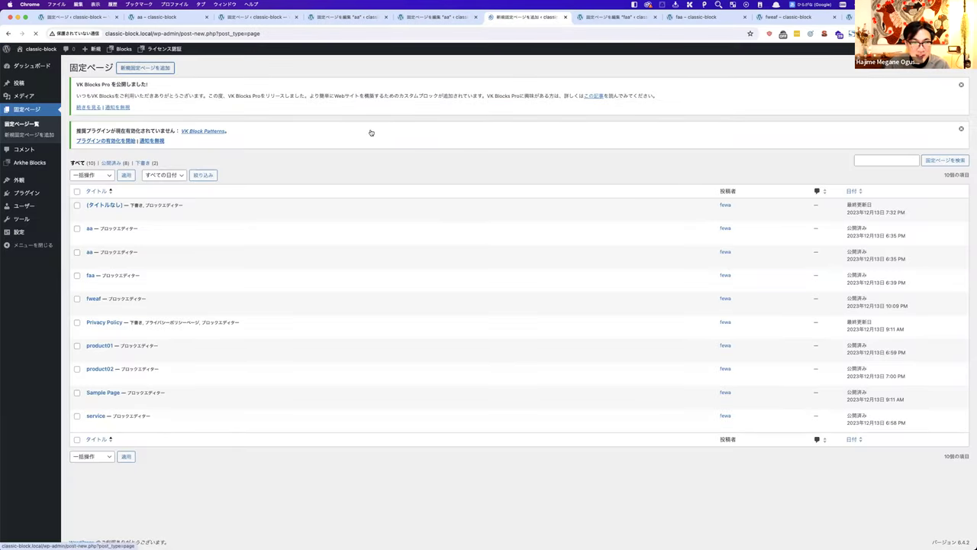
right_click(280, 152)
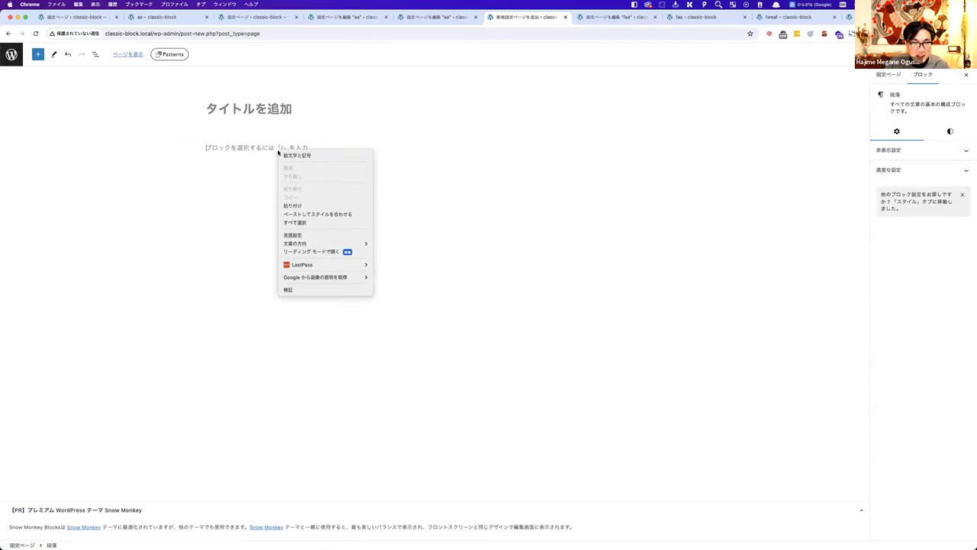
click(291, 206)
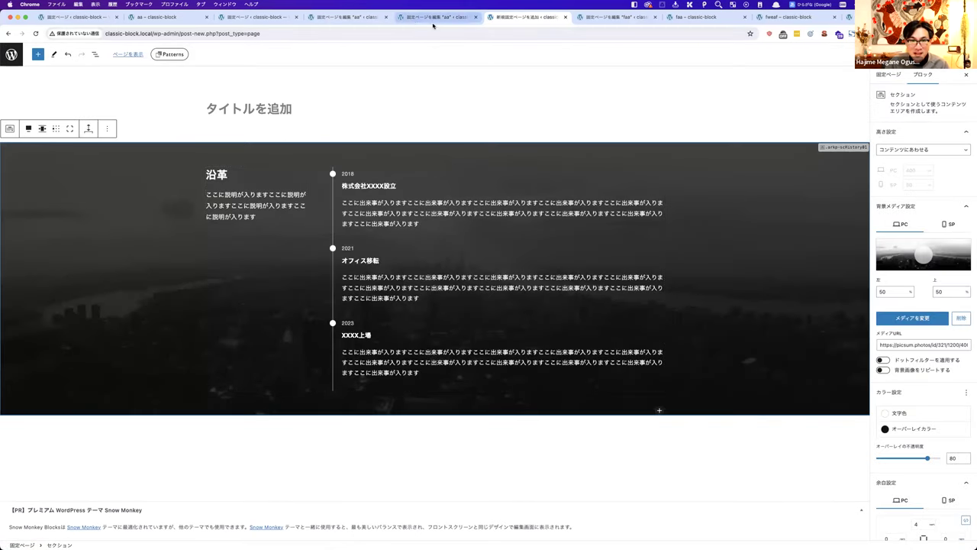
Step: Look over the aa page that starts with 注文住宅 and copy all of its blocks at once
click(355, 21)
scroll(447, 305, down, 5)
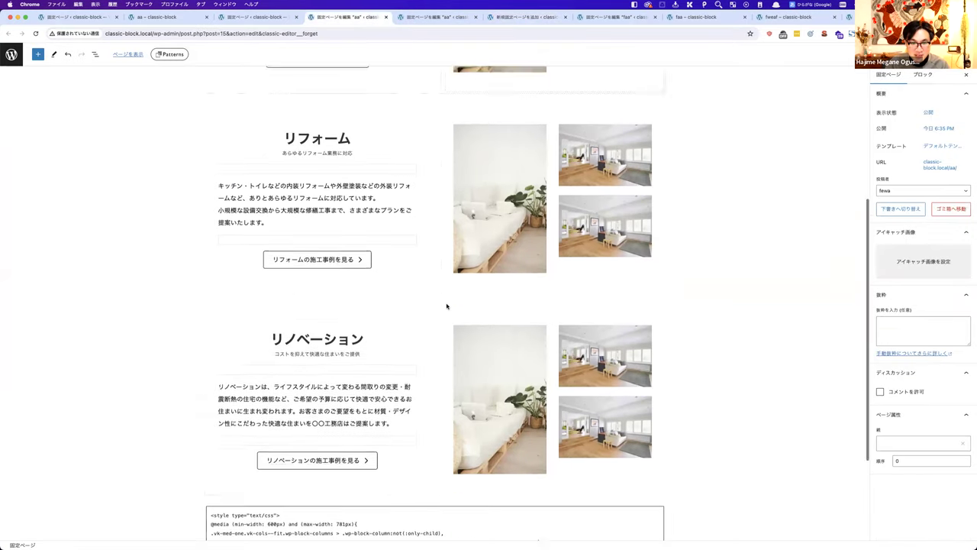
scroll(448, 305, up, 5)
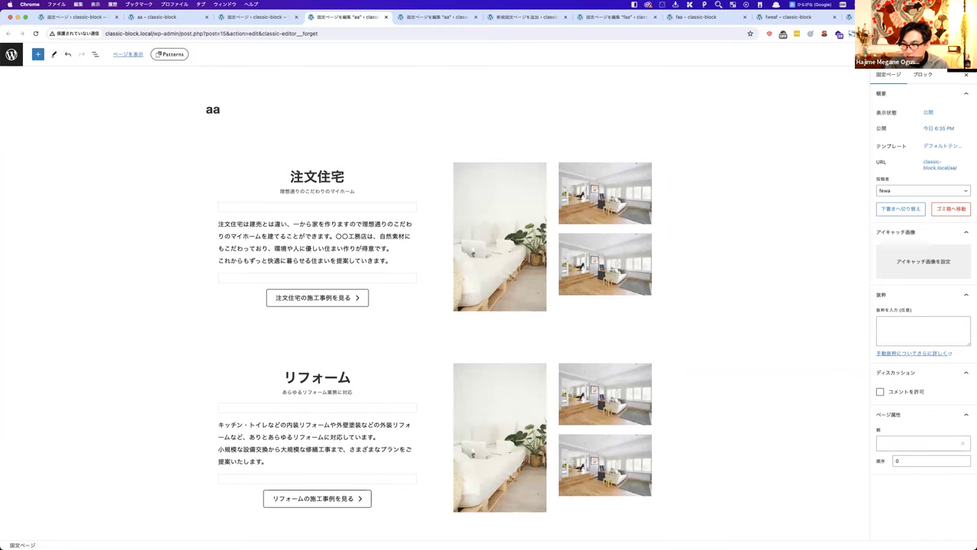
click(963, 54)
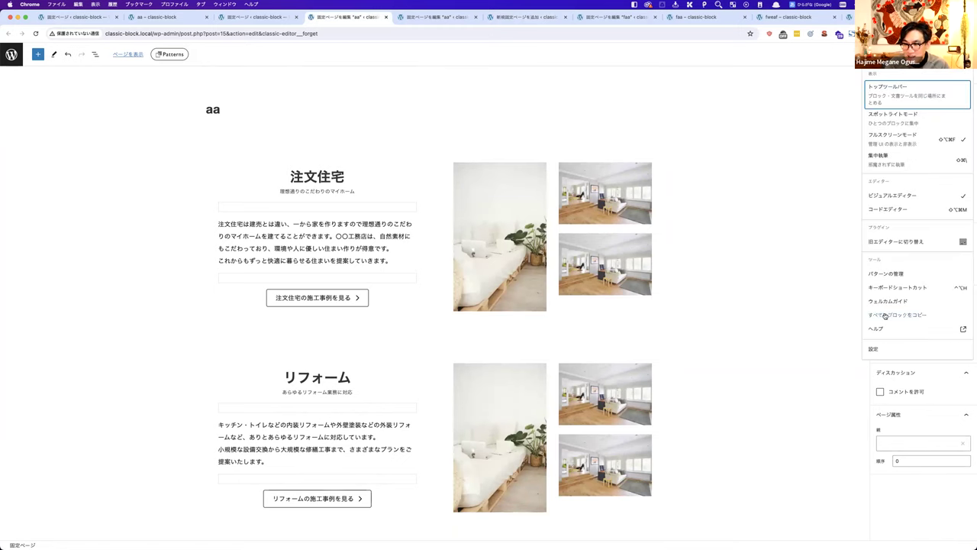
click(884, 315)
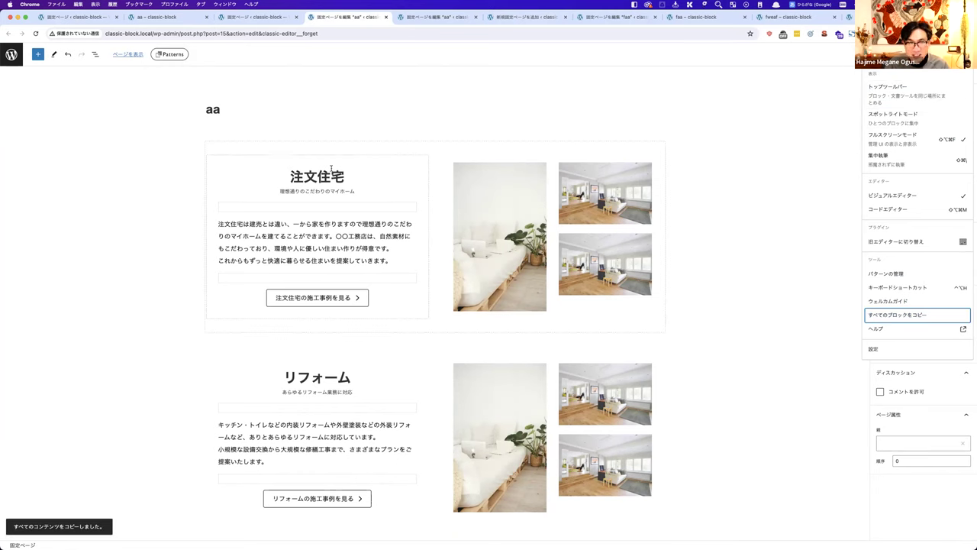
Step: Select the three カラム blocks and the カスタム HTML block in the list view and copy them together
click(96, 54)
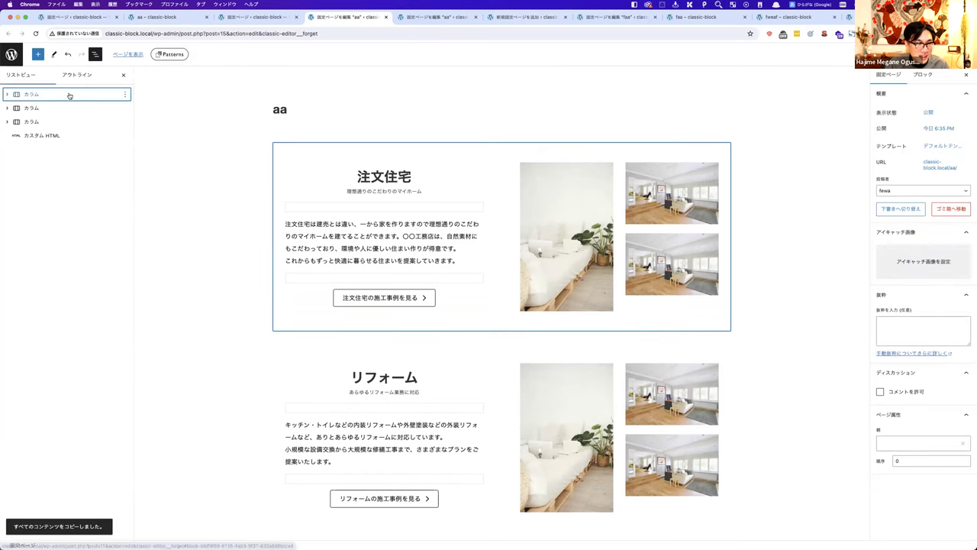
click(68, 95)
shift+click(63, 136)
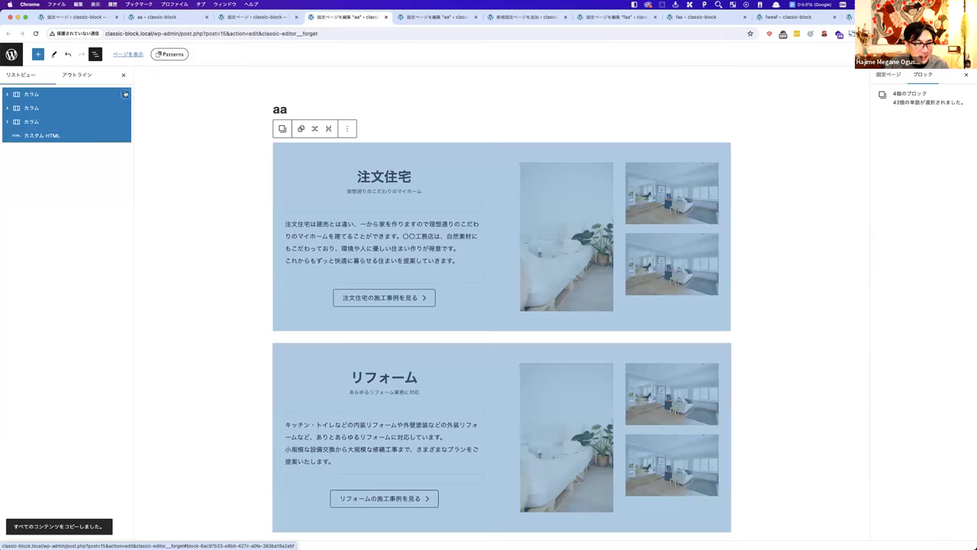
click(124, 94)
click(146, 114)
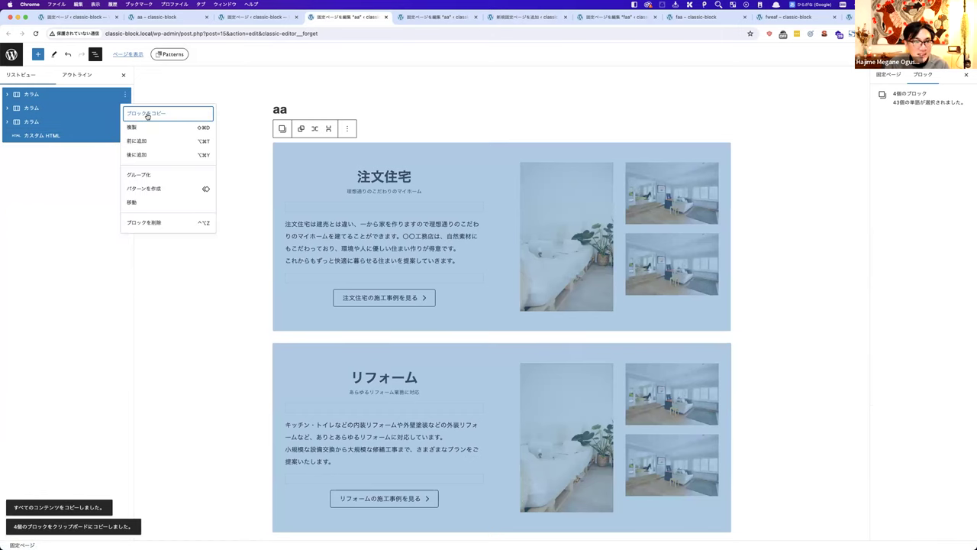
click(198, 321)
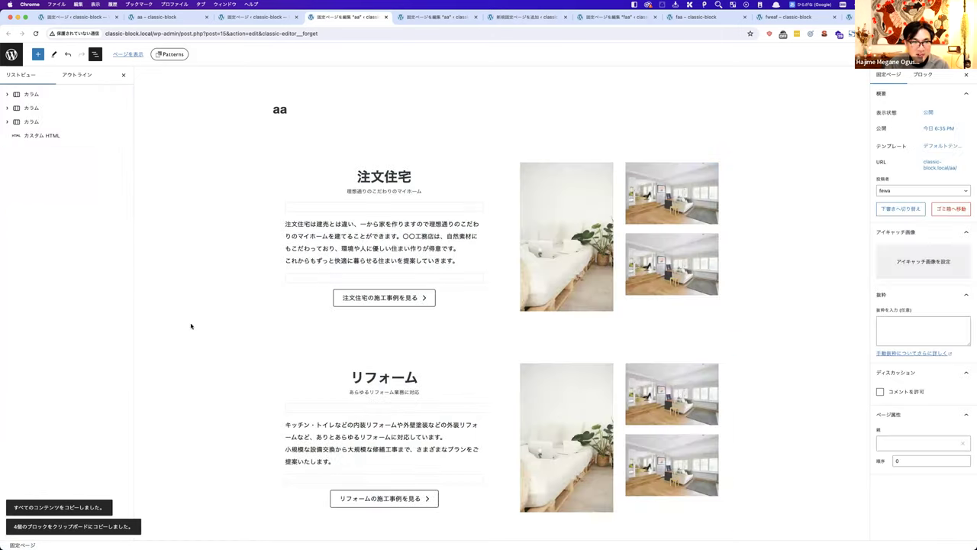
Step: Add another new 固定ページ and paste the four copied blocks into its body
click(619, 17)
click(12, 54)
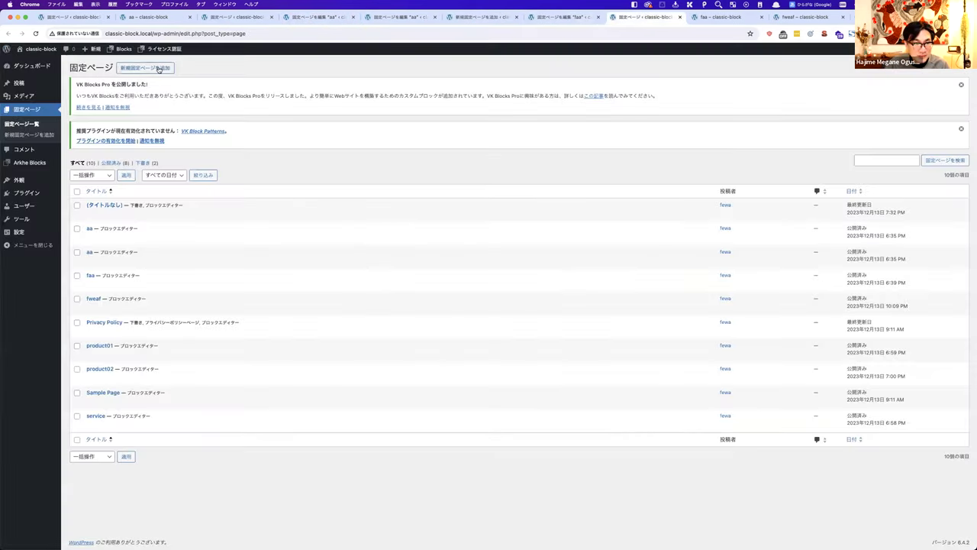
click(145, 68)
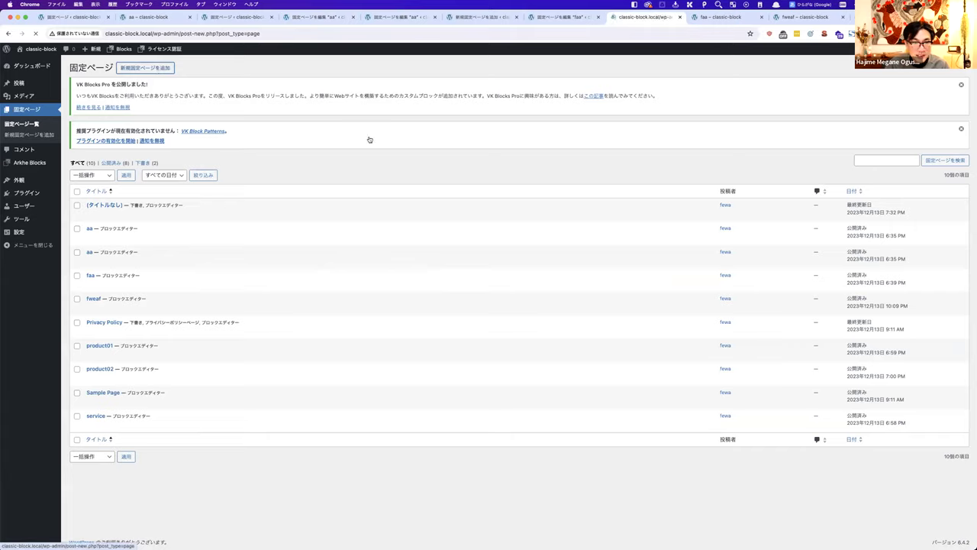
right_click(269, 151)
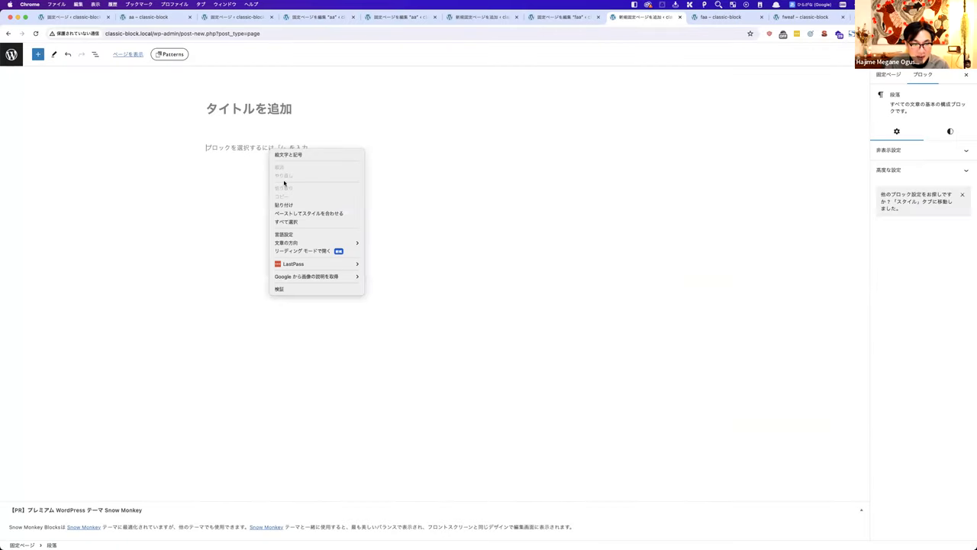
click(481, 273)
key(super+v)
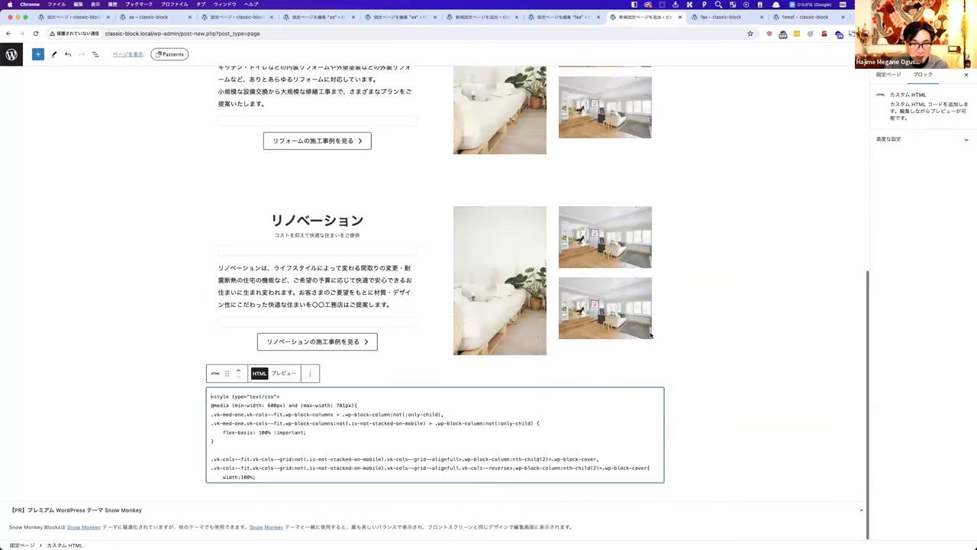
scroll(649, 334, up, 10)
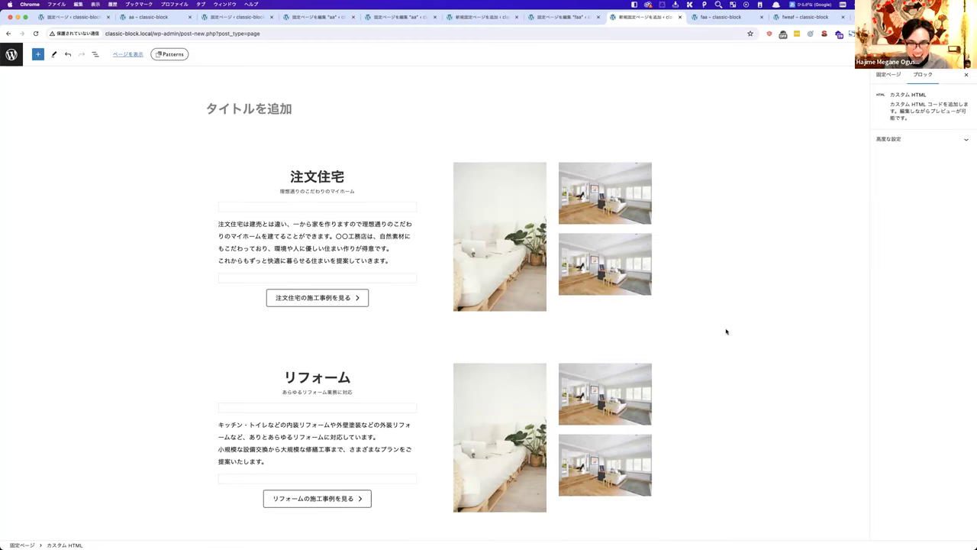
Step: Switch to the Dropbox Paper notes, maximise that window and show the 状態により、簡単には行かない場合 section
key(ctrl+alt+Left)
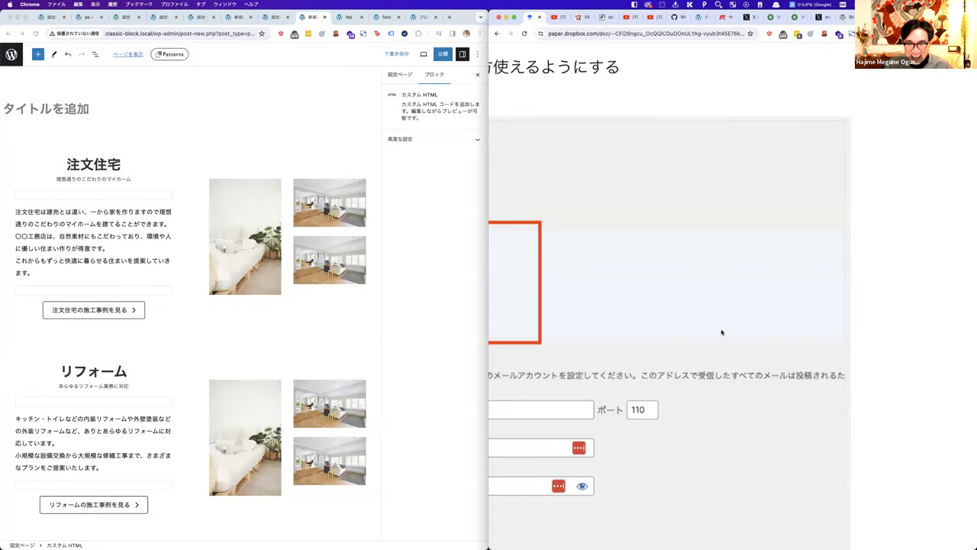
scroll(725, 344, down, 2)
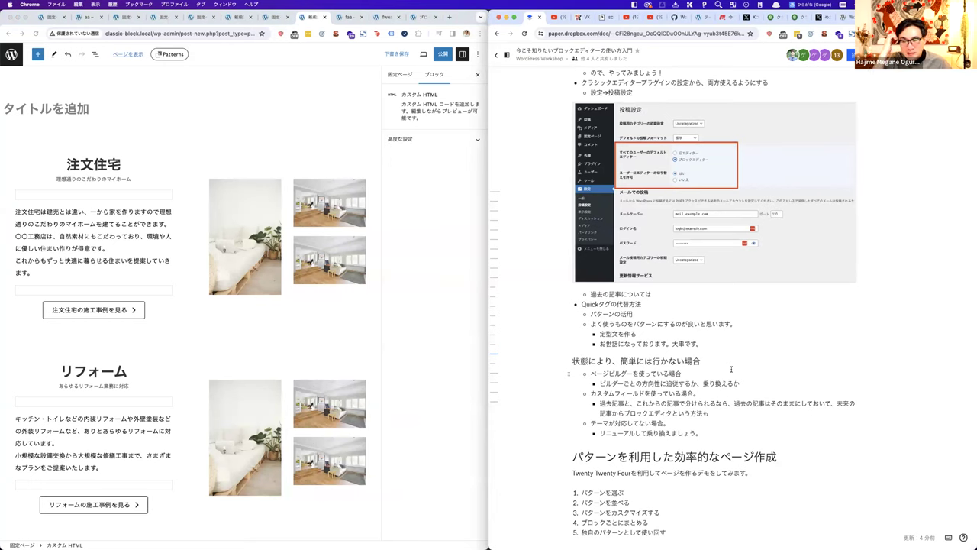
key(ctrl+alt+Return)
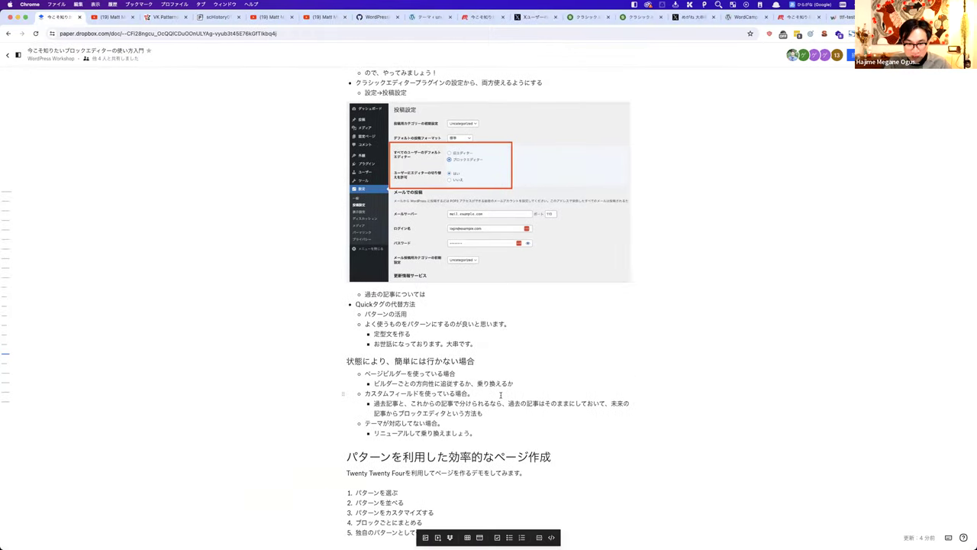
scroll(516, 375, up, 5)
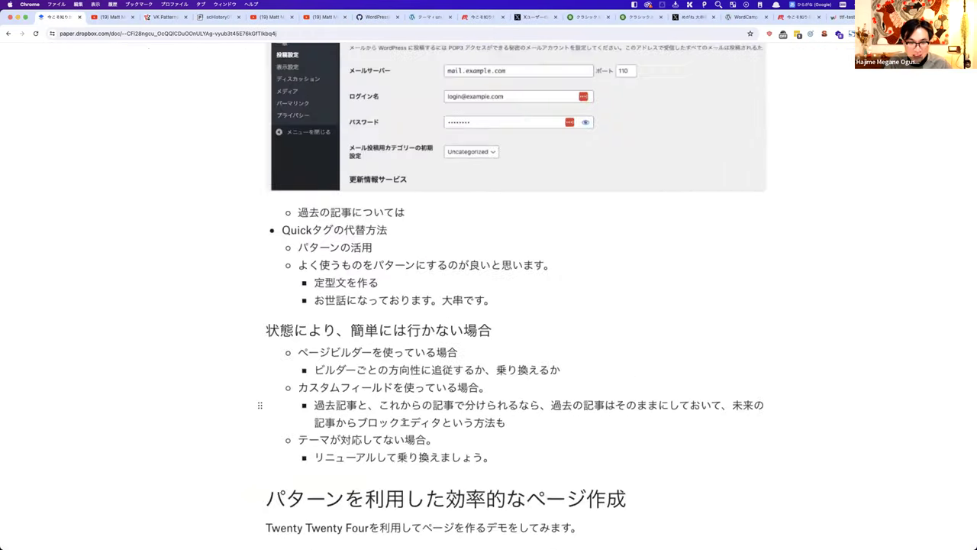
scroll(404, 421, down, 2)
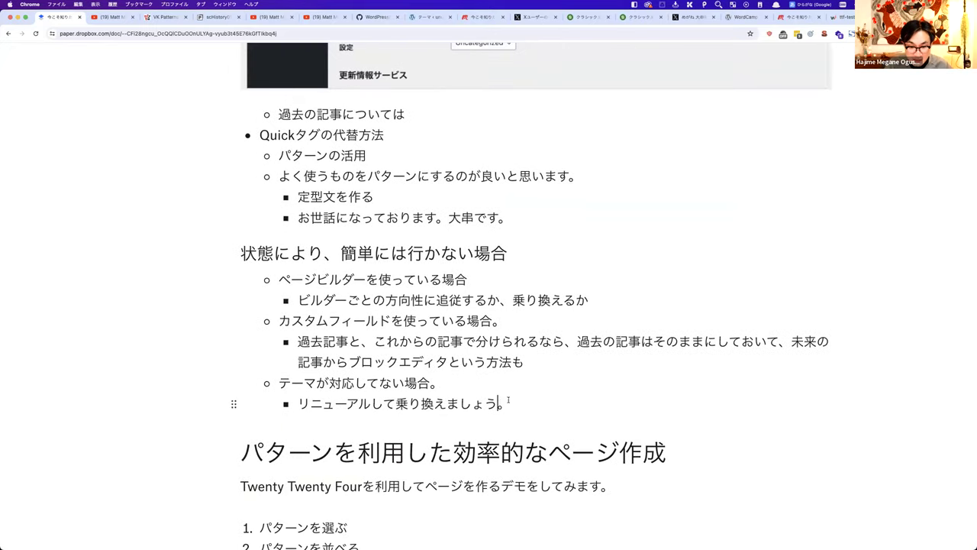
Step: Move the テーマが対応してない場合。 item with its リニューアルして乗り換えましょう。 sub-item to the start of the section's list
drag(513, 404, 520, 362)
key(BackSpace)
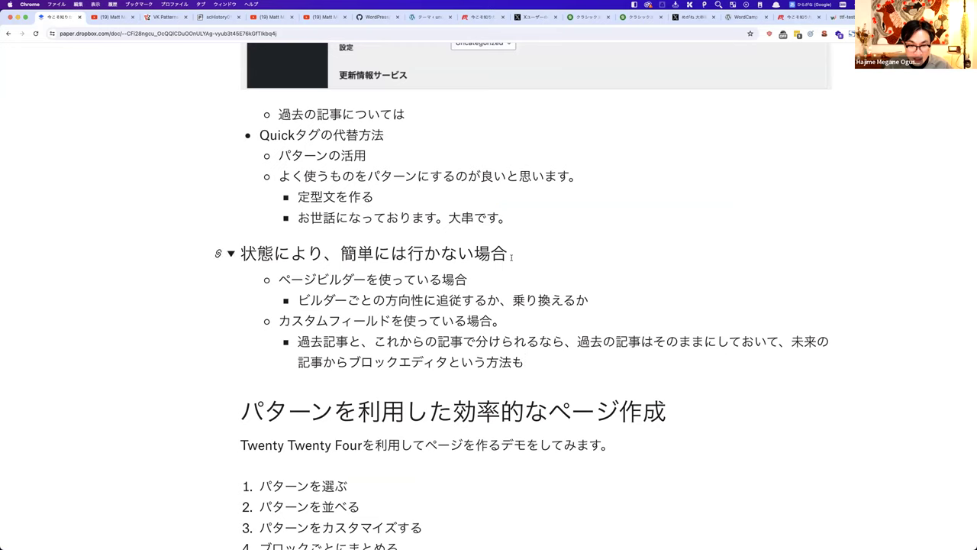
key(super+z)
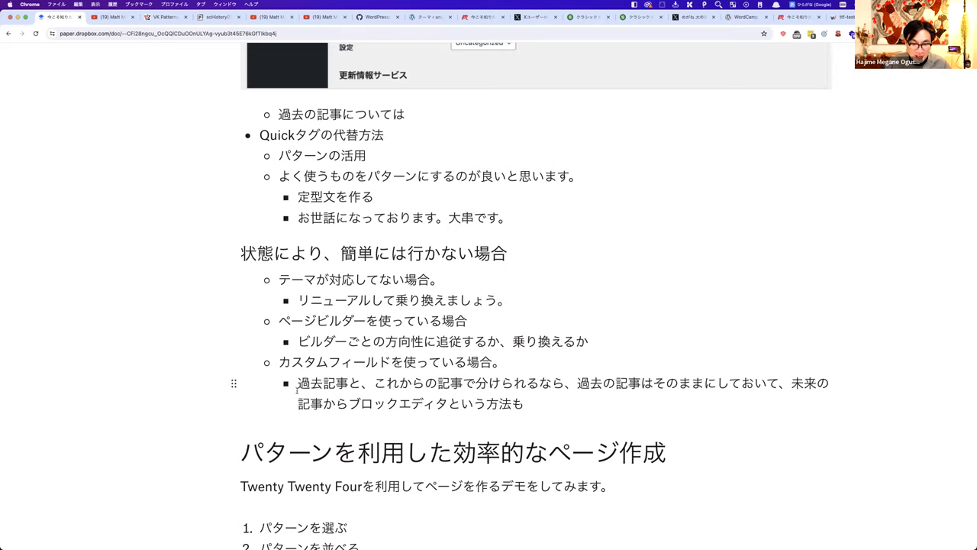
Step: Go over the カスタムフィールド note beginning with 過去記事と and read on to the パターンを利用した効率的なページ作成 section
drag(298, 382, 372, 382)
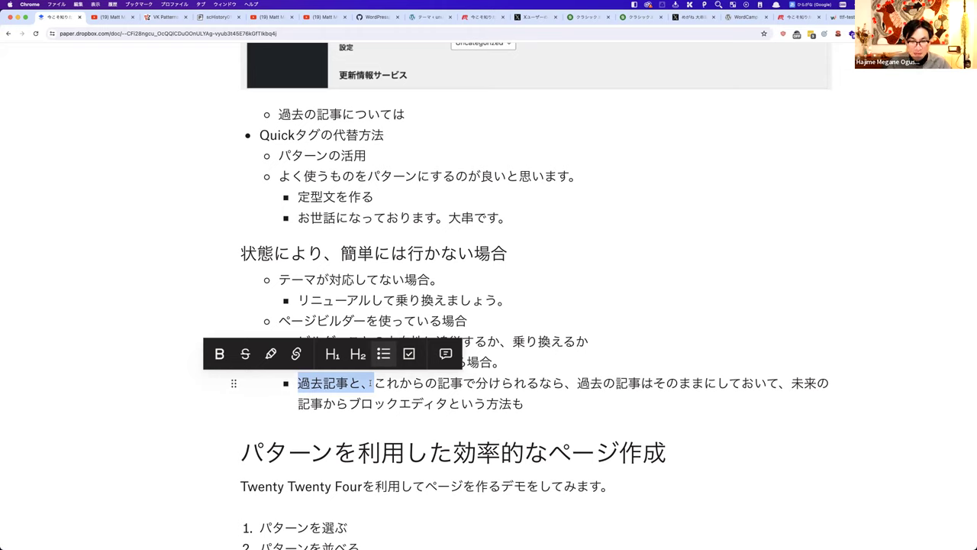
click(424, 252)
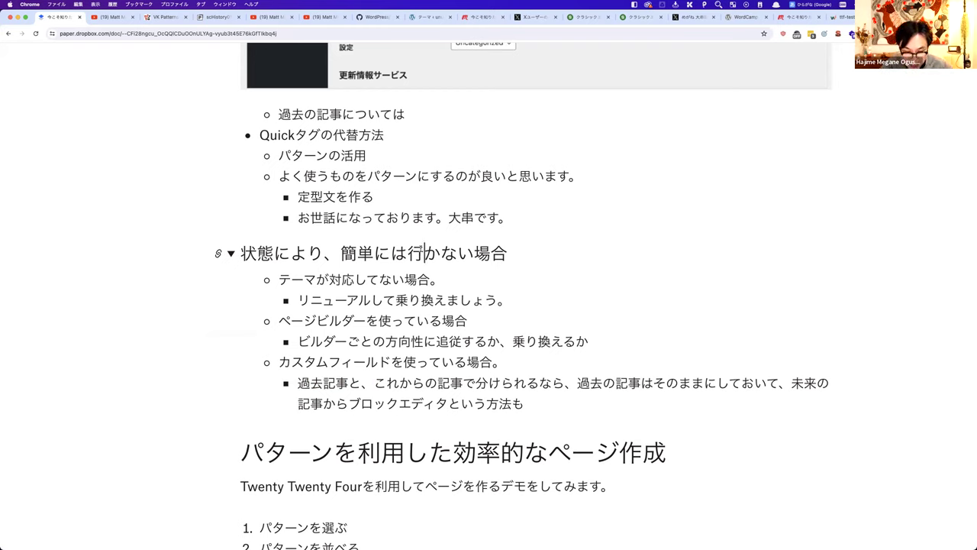
scroll(531, 296, down, 2)
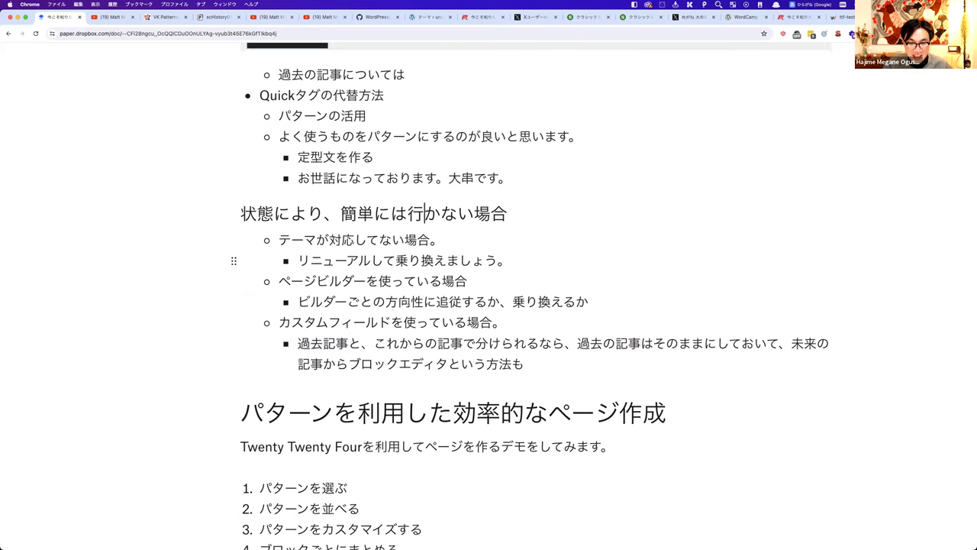
scroll(408, 301, down, 5)
scroll(409, 301, down, 4)
scroll(409, 301, up, 4)
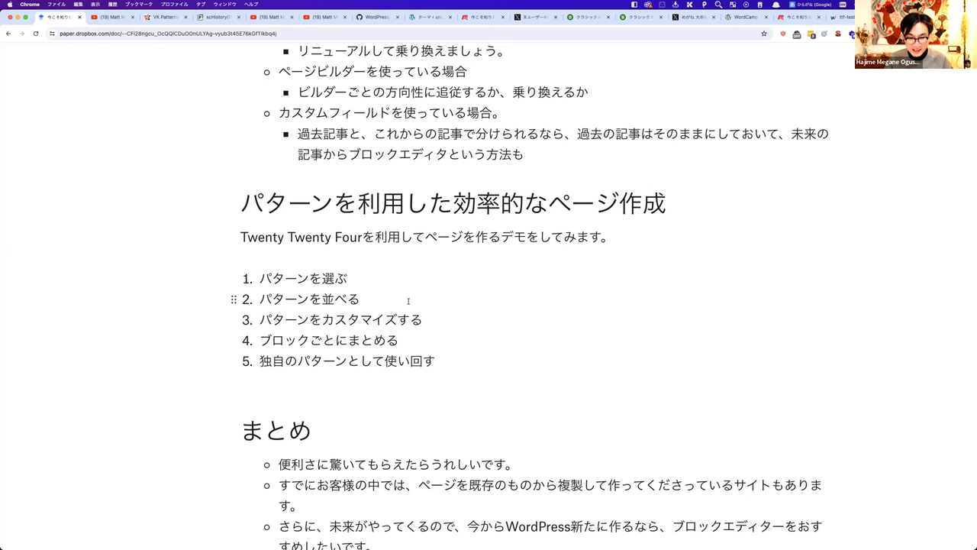
Step: Return to WordPress, leave the new page for the 固定ページ list without saving, and maximise the window
key(ctrl+alt+Right)
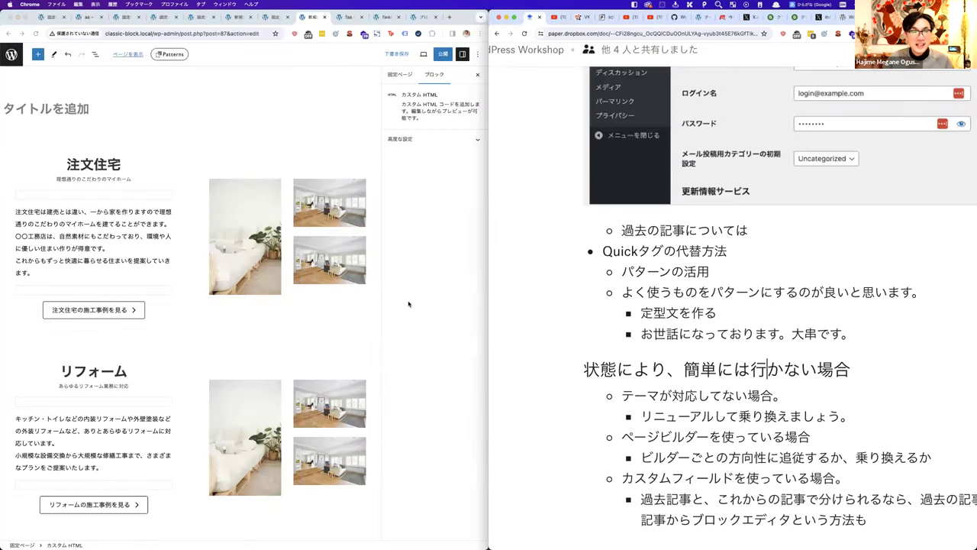
click(12, 54)
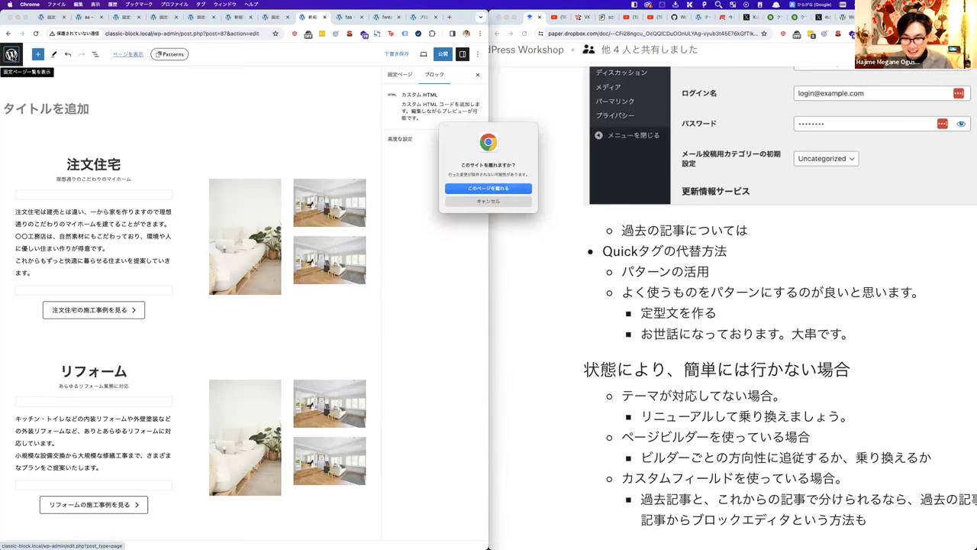
click(469, 190)
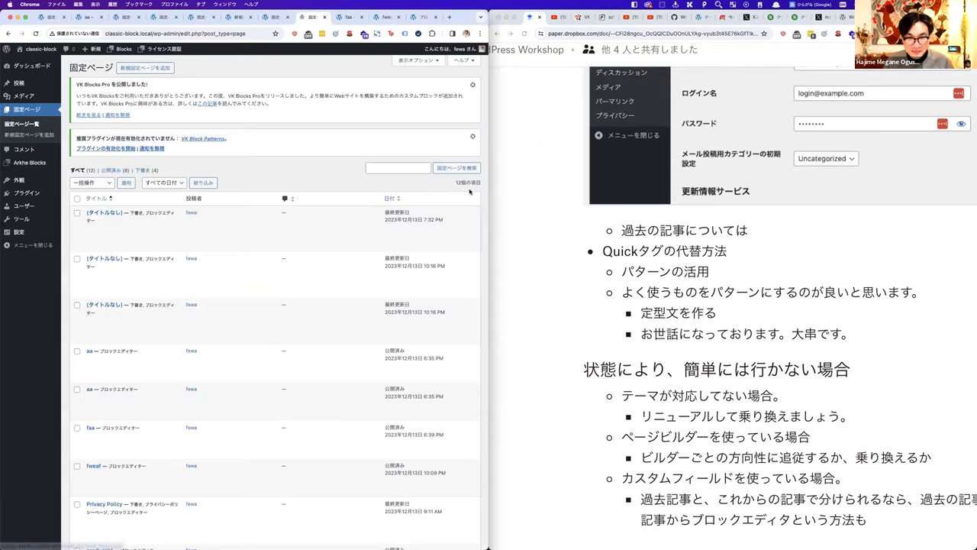
key(ctrl+alt+Return)
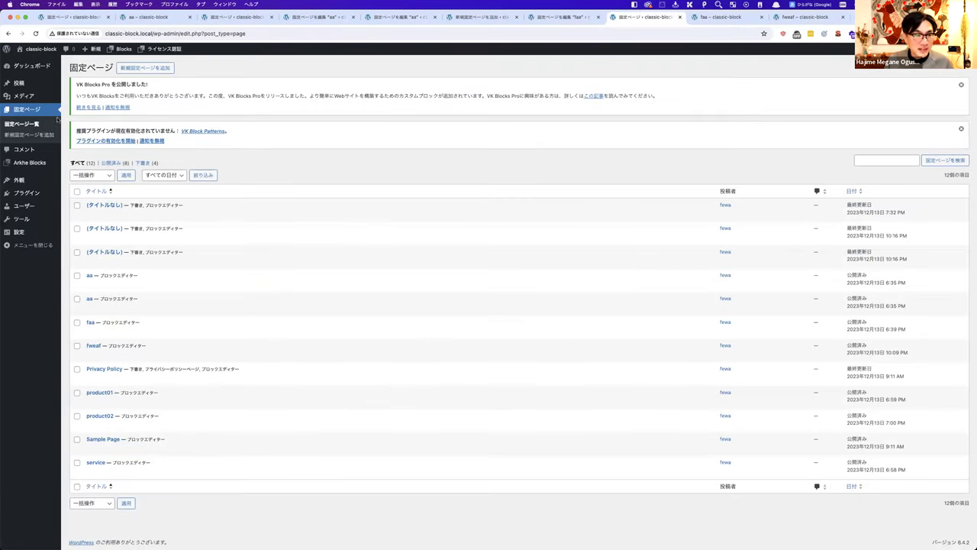
Step: Open the テーマ screen in a new tab and activate the Twenty Twenty-Four theme
super+click(19, 179)
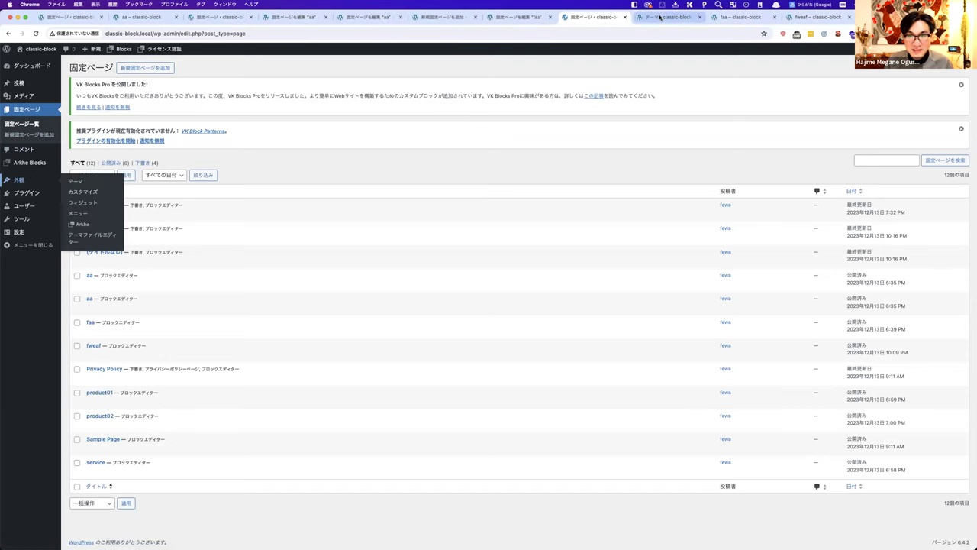
click(660, 18)
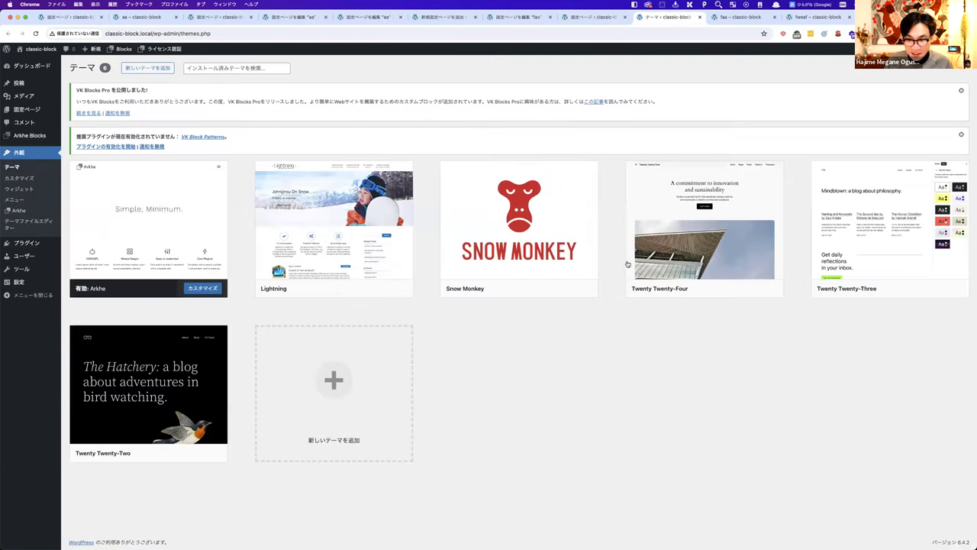
click(714, 292)
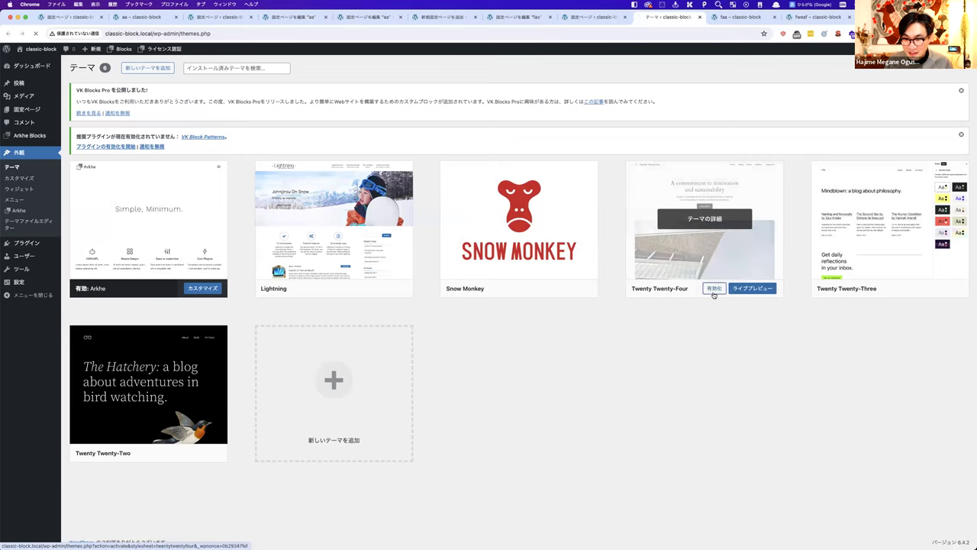
Step: Open the site's front page in a separate tab and look over its Twenty Twenty-Four design from top to bottom
super+click(42, 63)
click(683, 16)
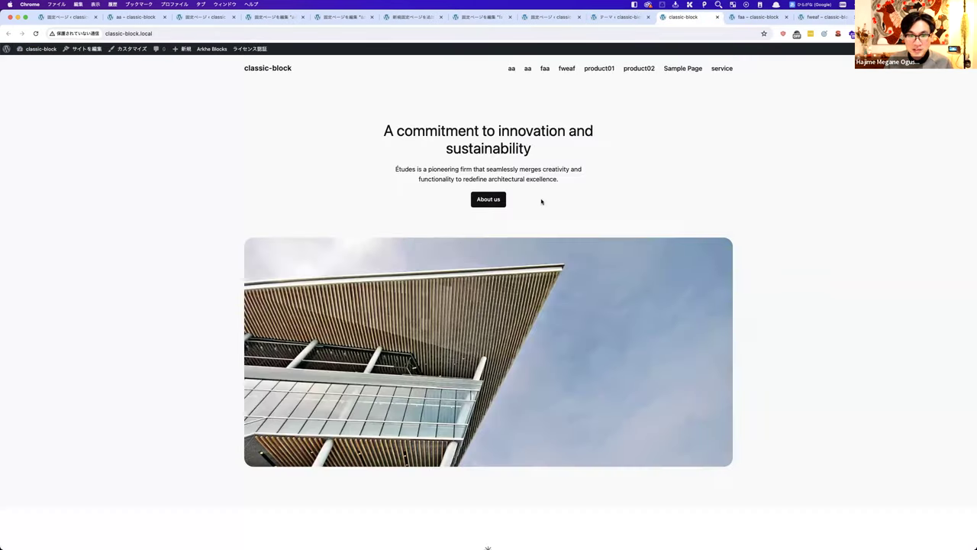
scroll(541, 202, down, 15)
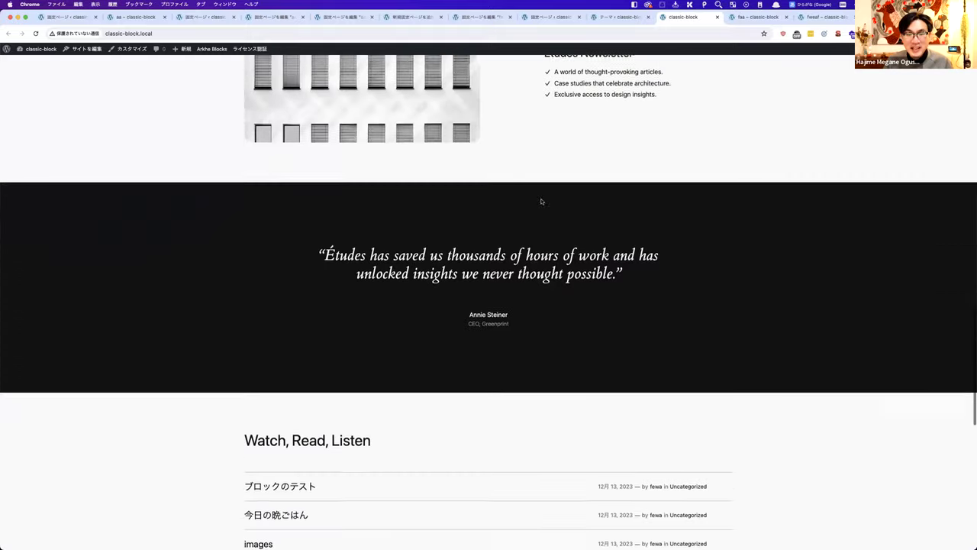
scroll(541, 202, down, 5)
scroll(523, 233, up, 20)
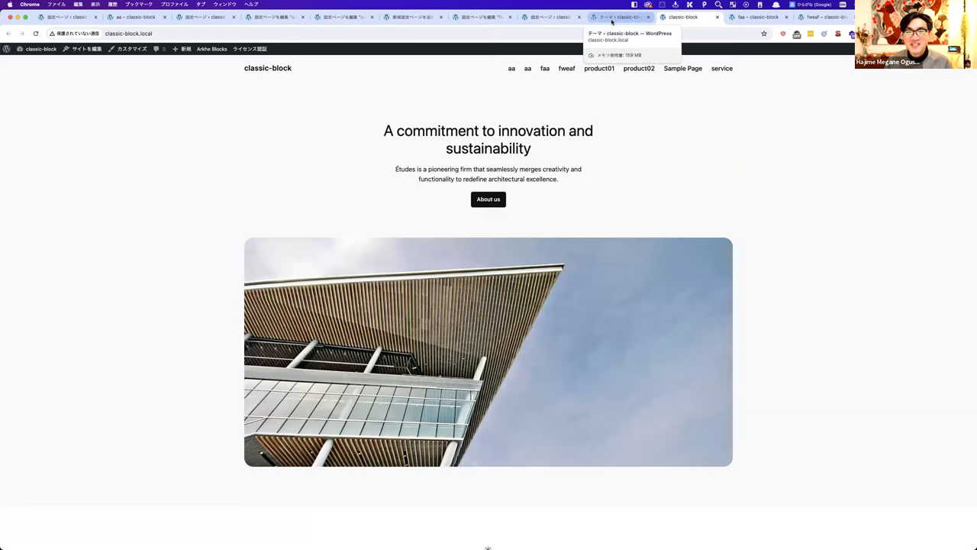
Step: Create a new 固定ページ from the テーマ screen and start it with the About pattern
click(612, 21)
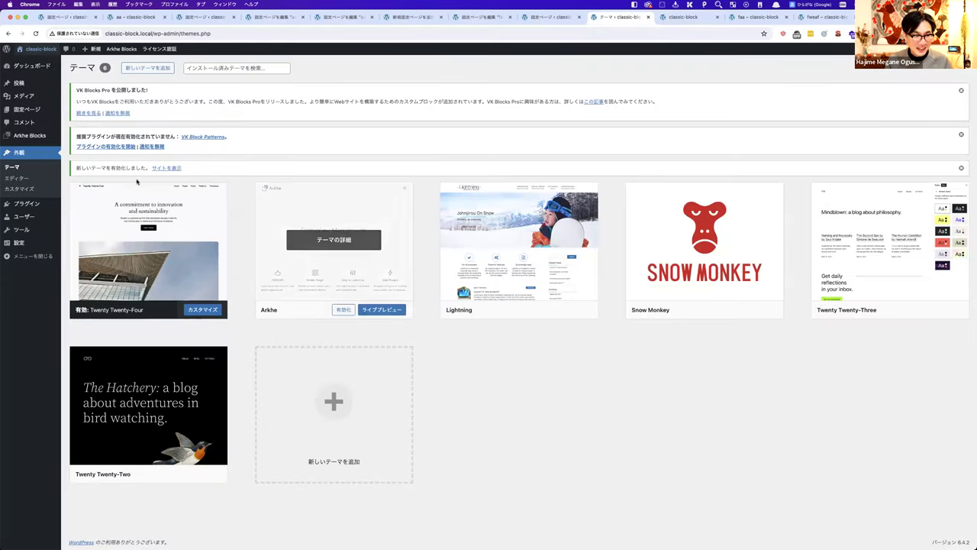
mouse_move(34, 109)
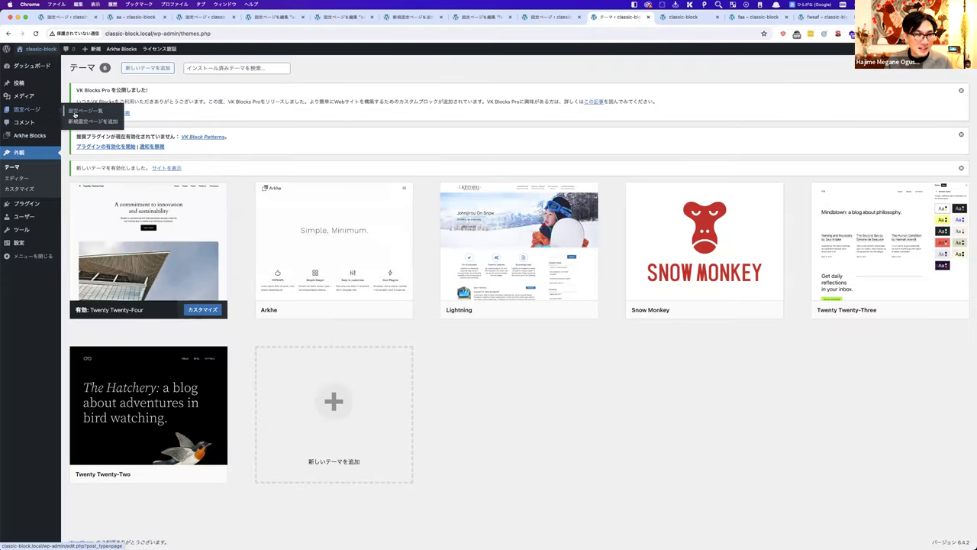
click(75, 121)
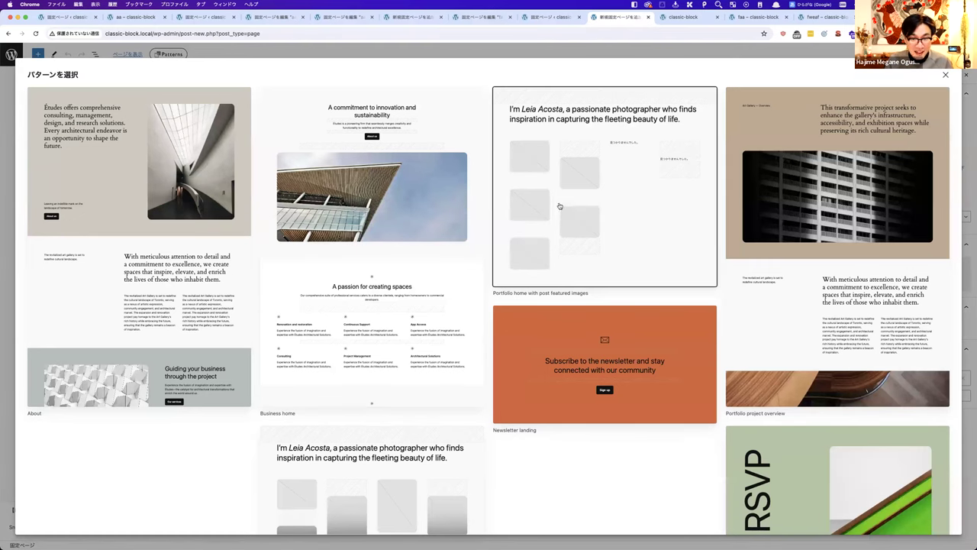
scroll(382, 381, down, 3)
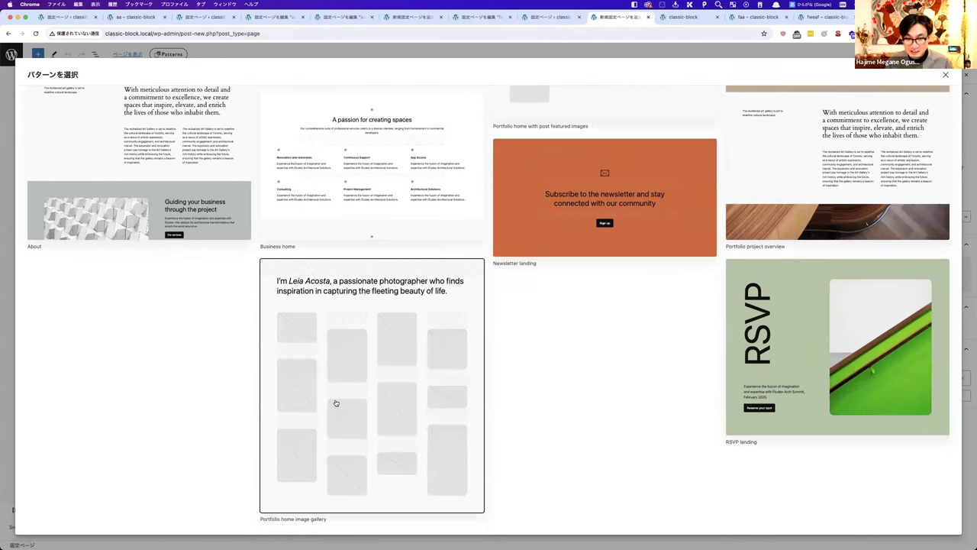
scroll(478, 371, up, 3)
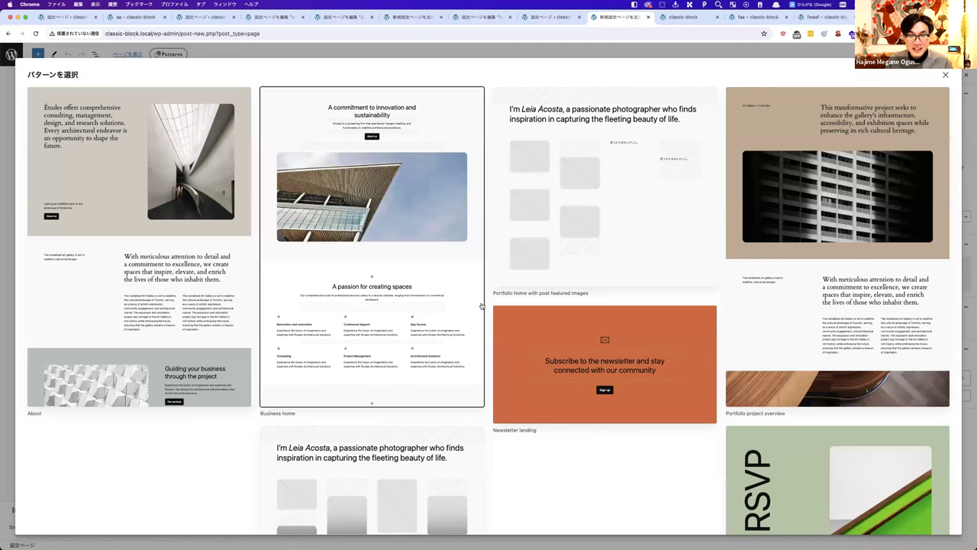
click(160, 294)
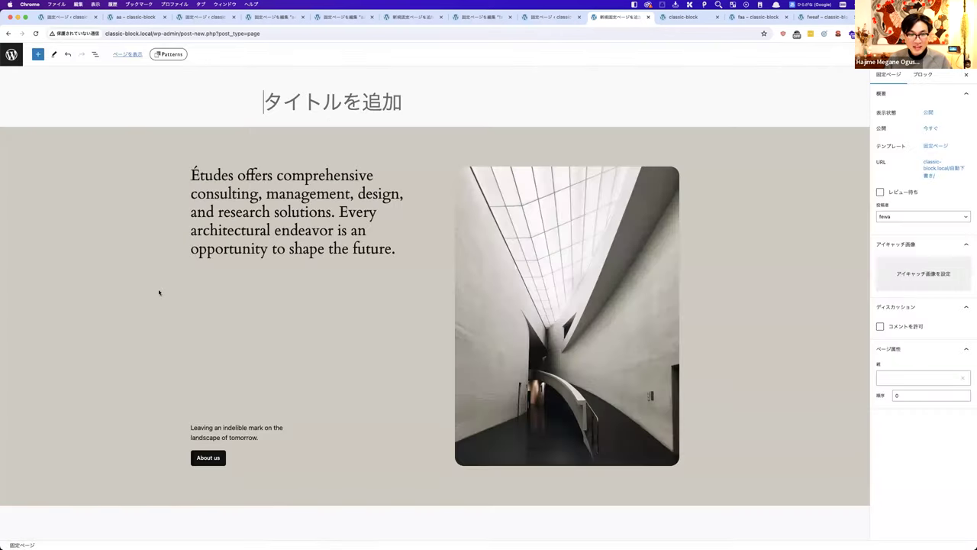
Step: Review the inserted About layout, show its block structure in the リストビュー, and delete the FAQs group
scroll(136, 361, down, 3)
scroll(136, 361, down, 12)
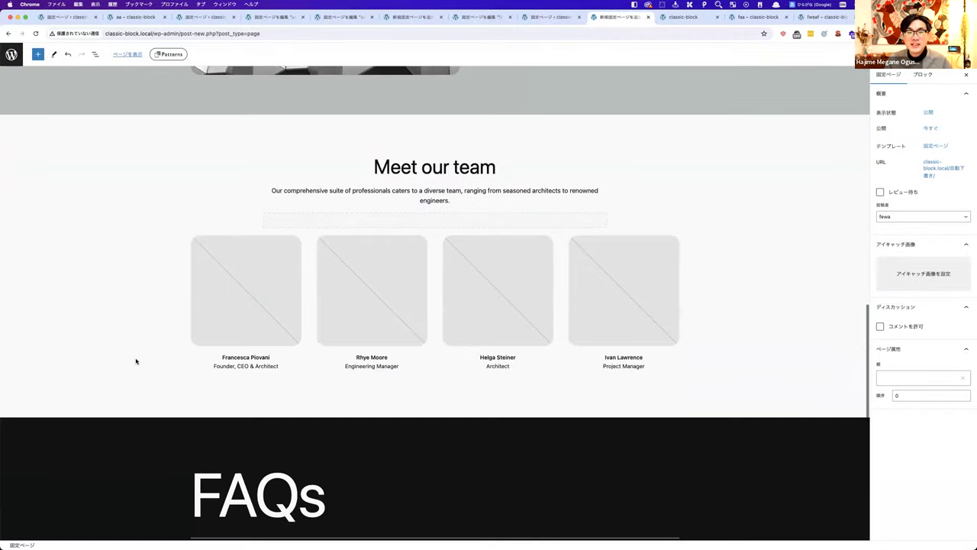
scroll(136, 361, down, 3)
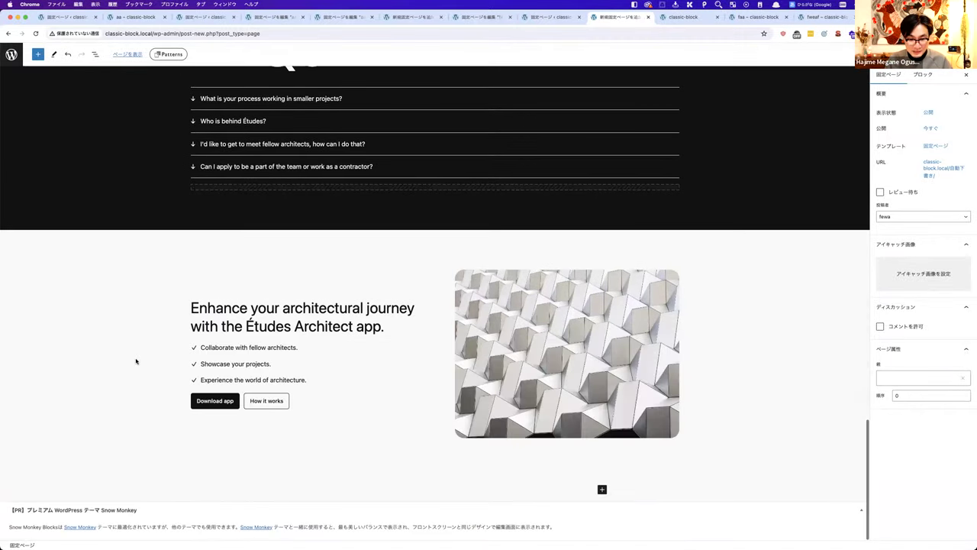
scroll(136, 361, up, 3)
scroll(135, 361, up, 15)
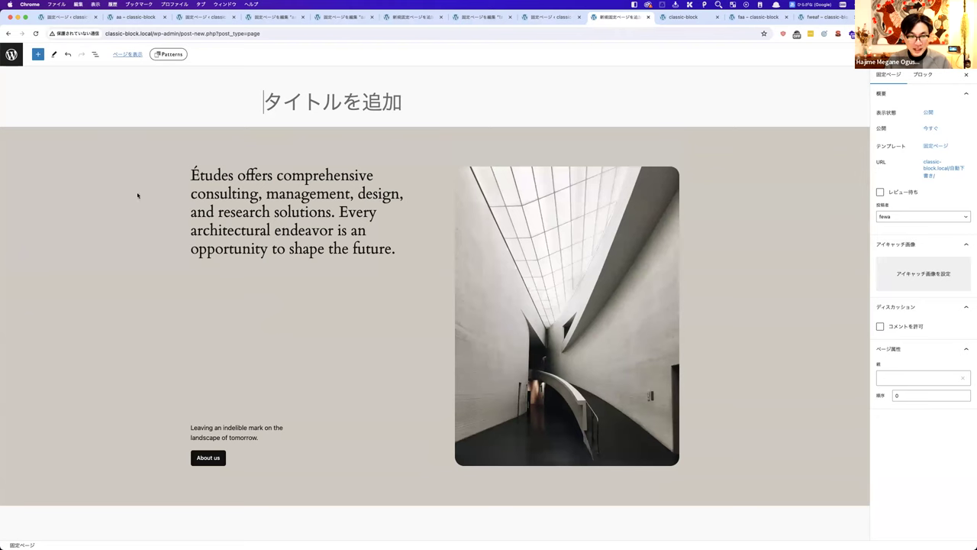
click(95, 54)
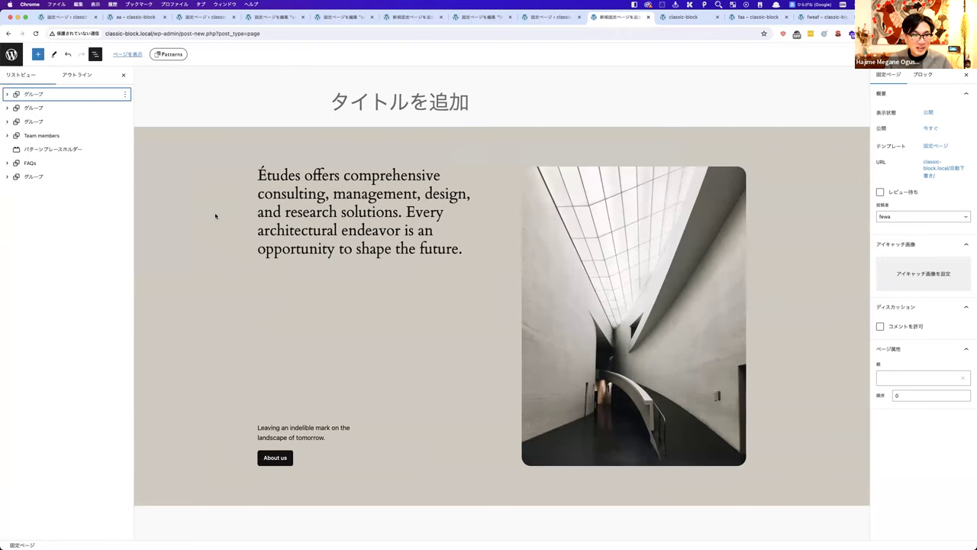
scroll(255, 246, down, 5)
scroll(255, 246, down, 6)
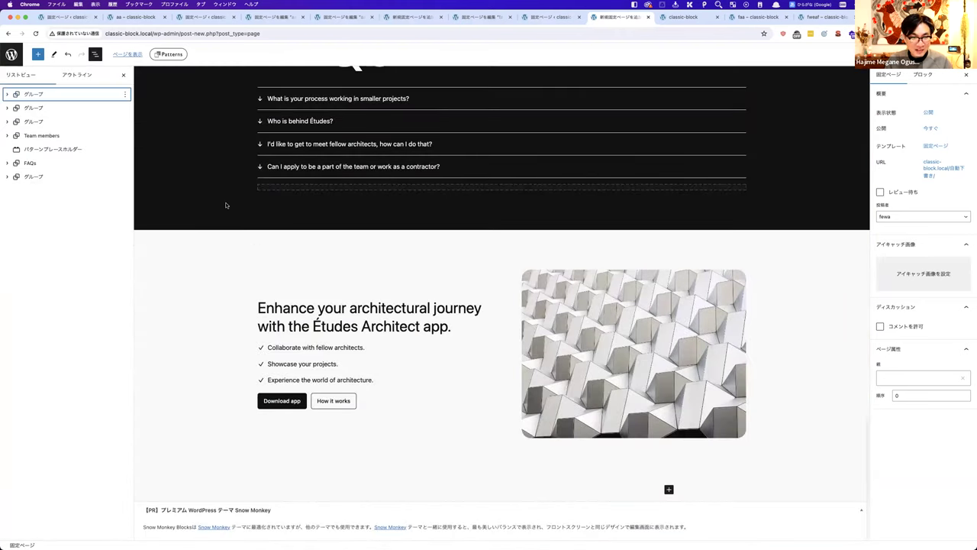
click(83, 167)
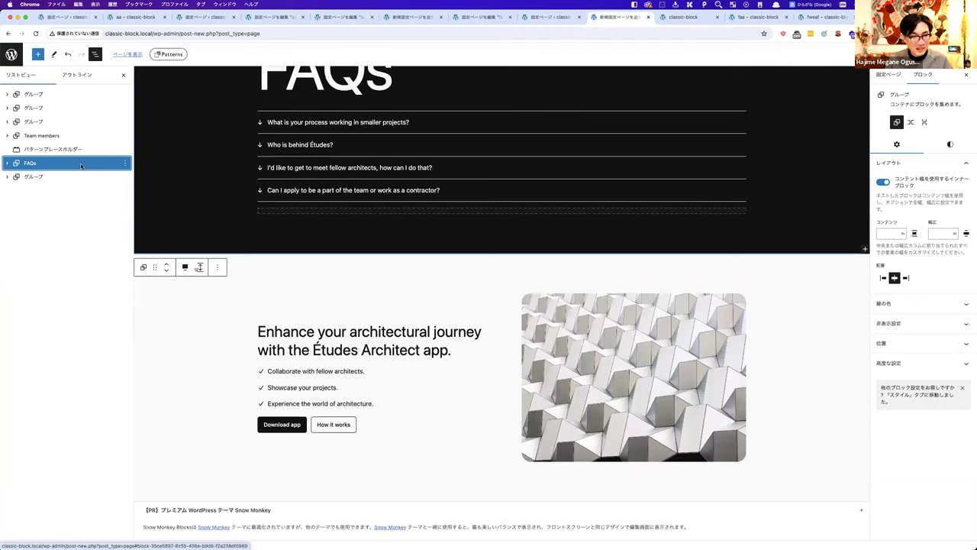
key(BackSpace)
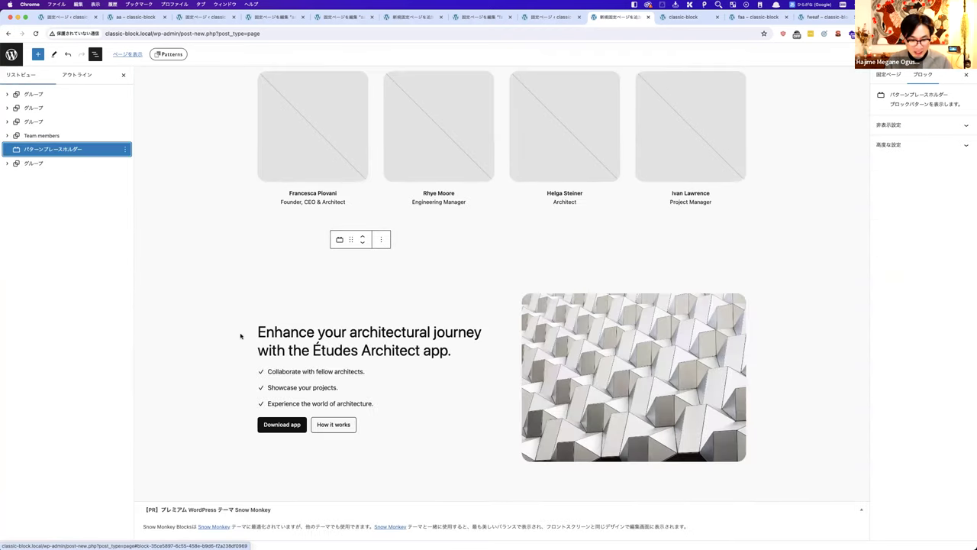
Step: Add an empty paragraph block after the last group, the one promoting the Études Architect app
click(100, 166)
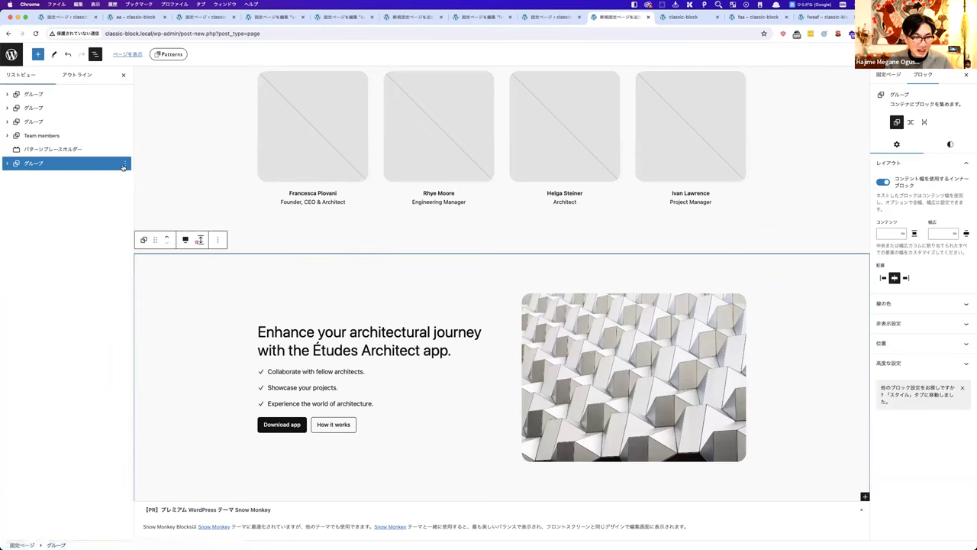
click(125, 164)
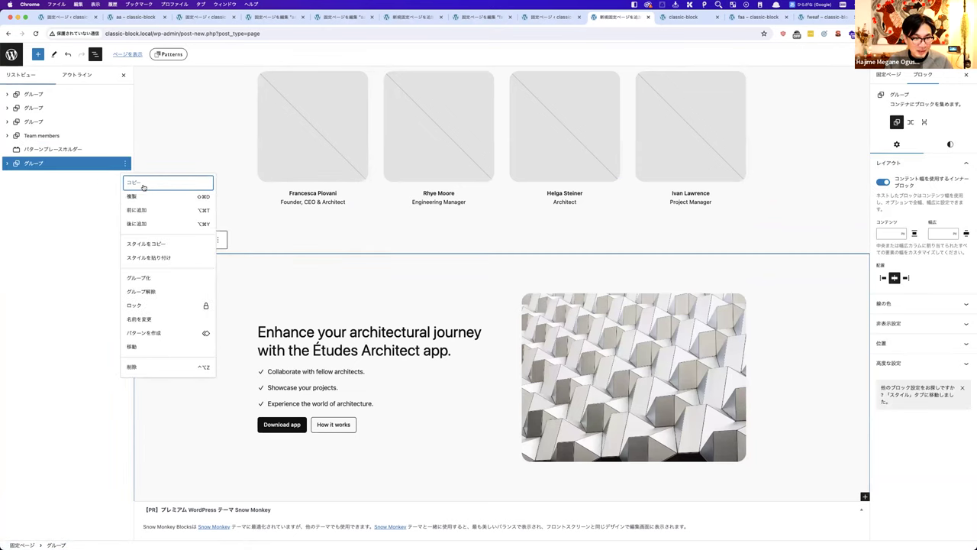
click(139, 223)
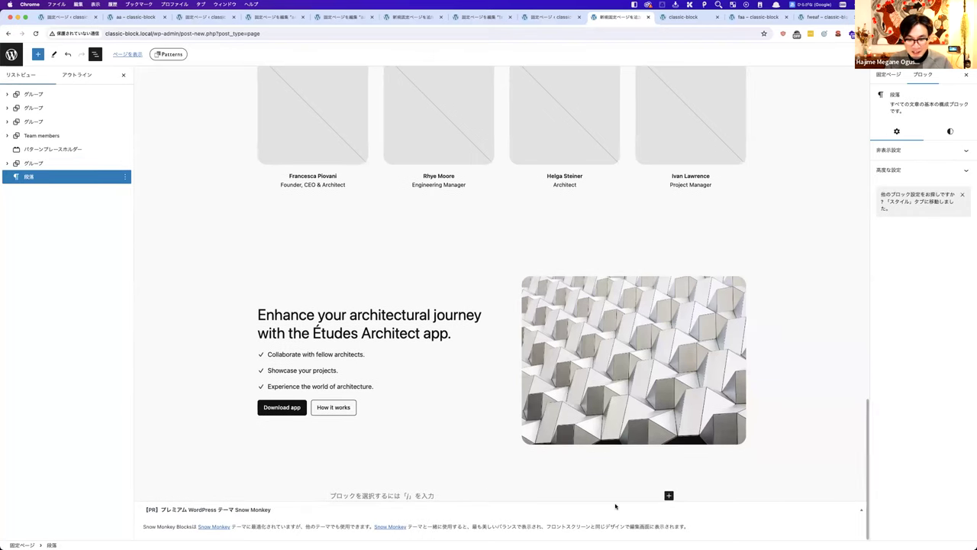
Step: Insert the Project layout pattern from the ギャラリー category at the empty paragraph and view the result
click(669, 495)
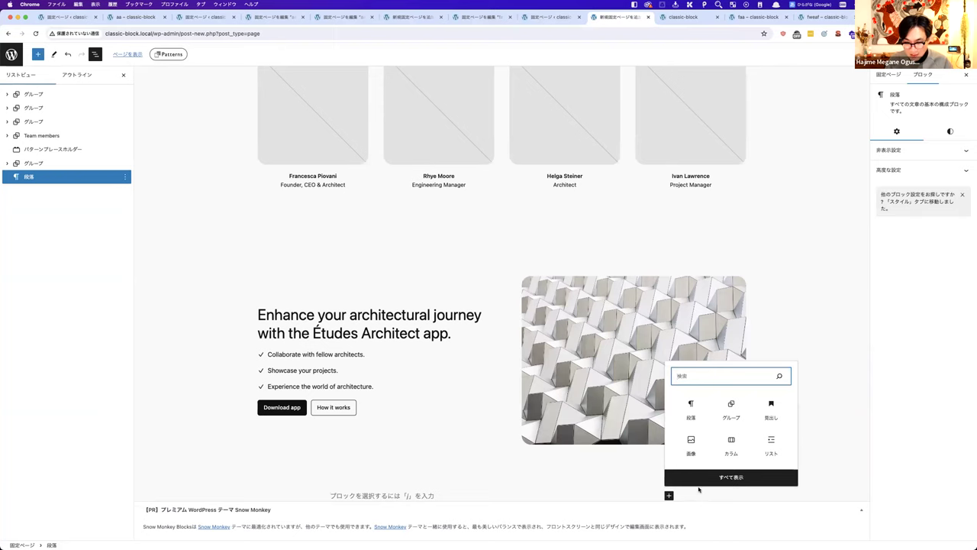
click(698, 479)
click(74, 103)
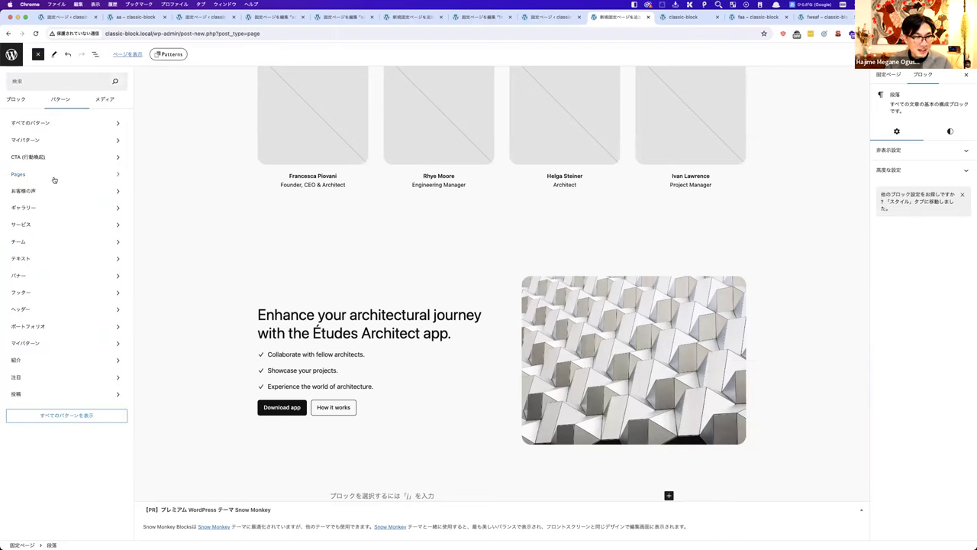
click(43, 206)
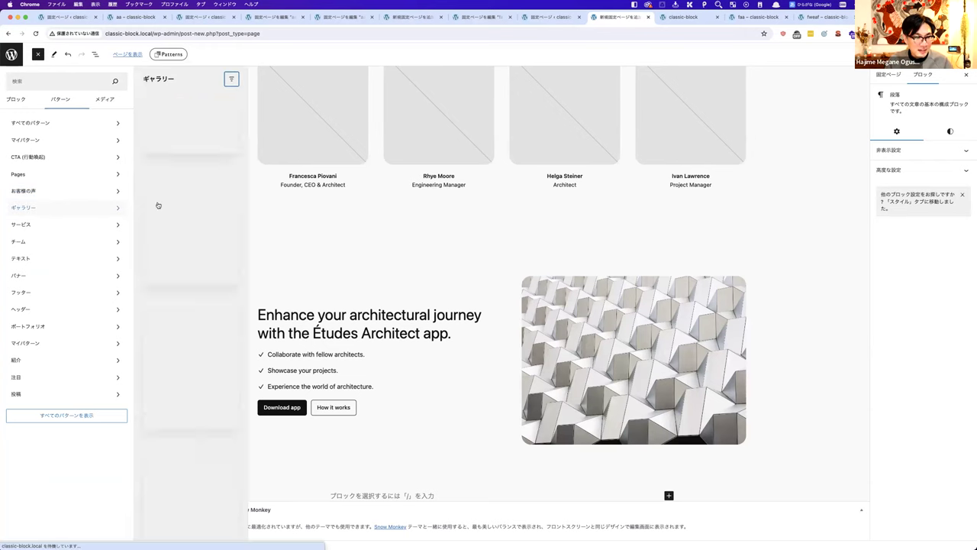
scroll(191, 221, down, 5)
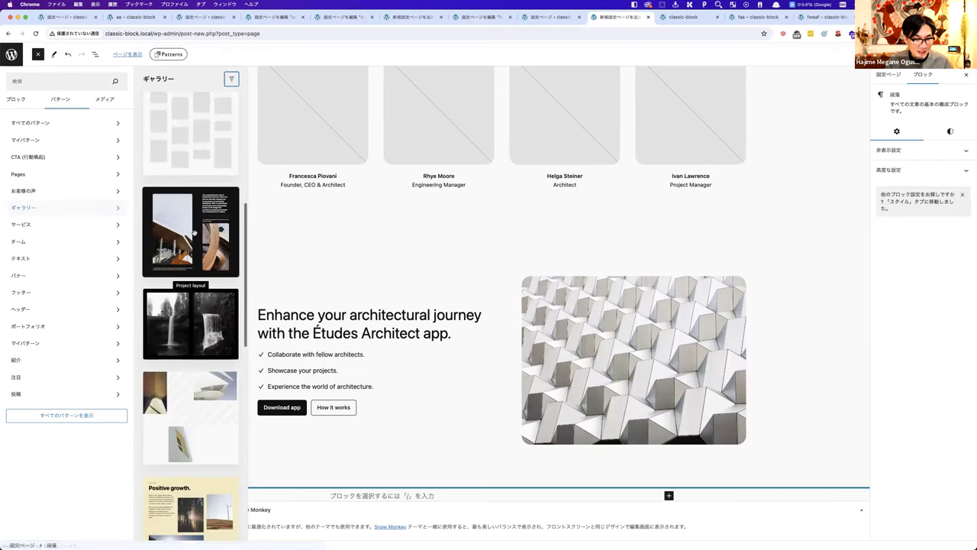
scroll(194, 233, down, 1)
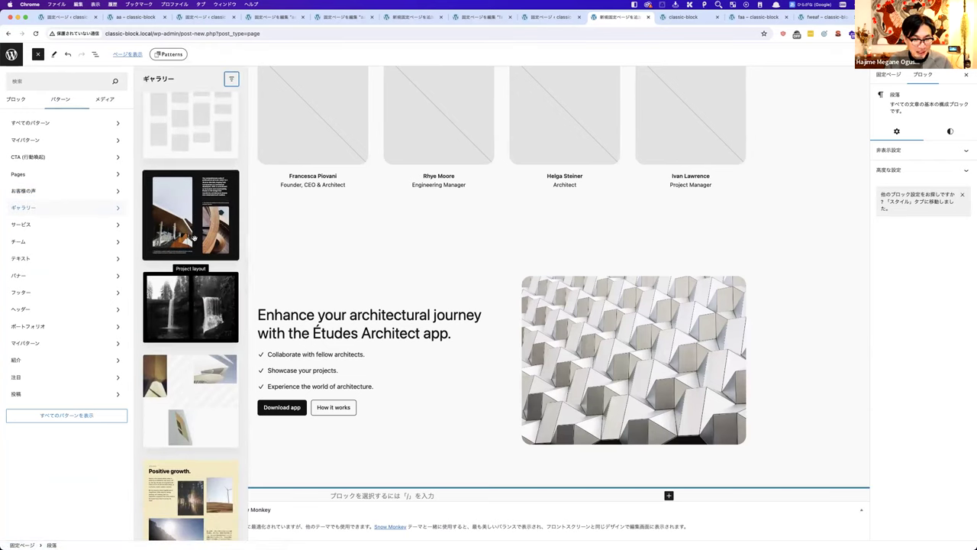
click(194, 238)
scroll(506, 303, down, 10)
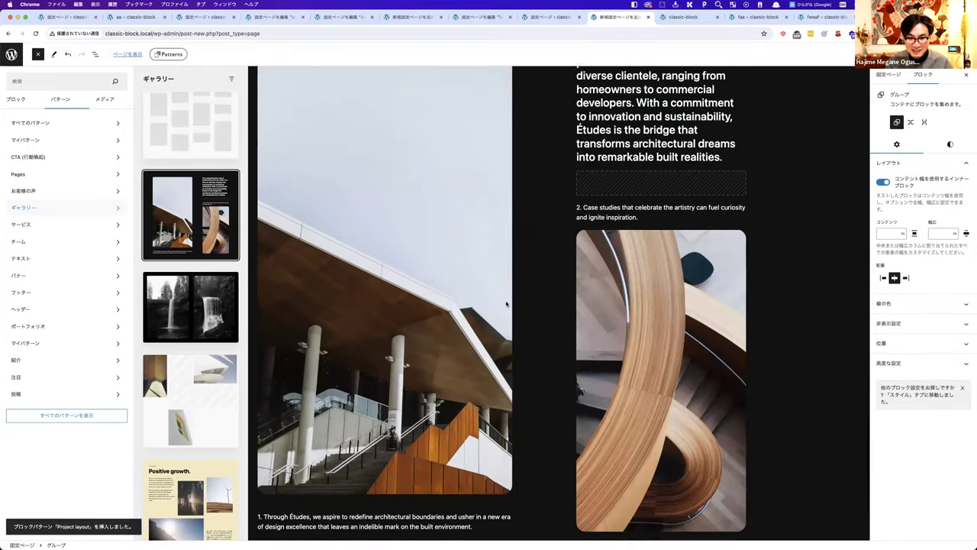
scroll(506, 303, down, 2)
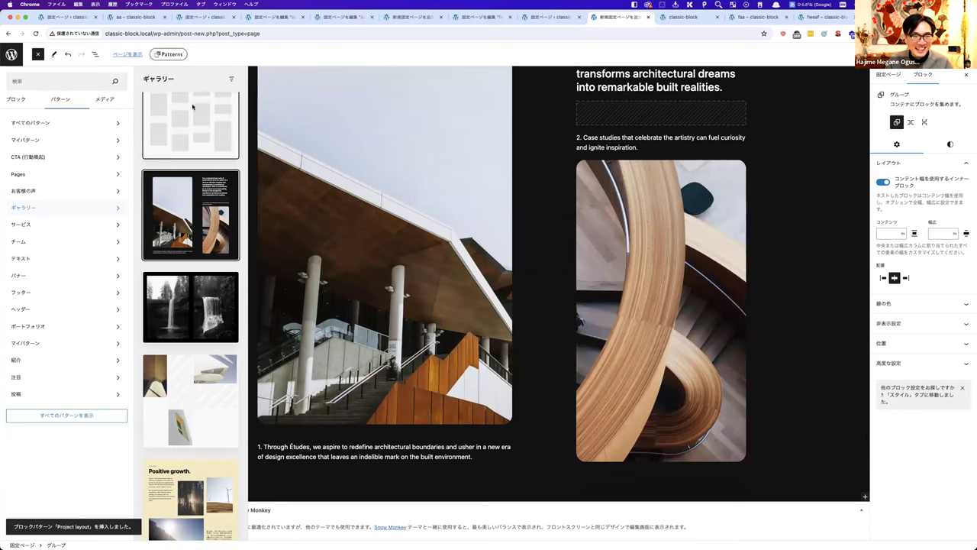
Step: Add an empty paragraph block after the Project layout group at the end of the page
click(96, 54)
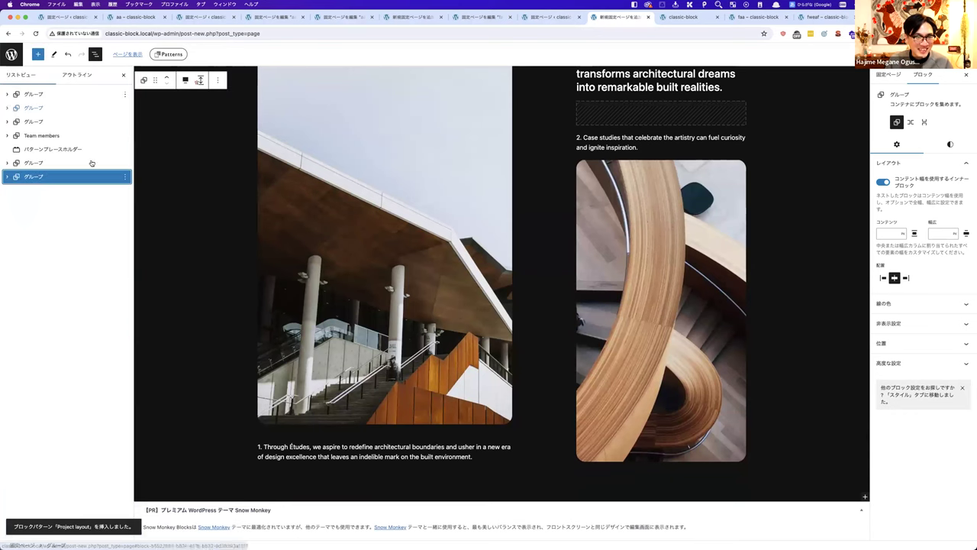
click(127, 177)
click(138, 237)
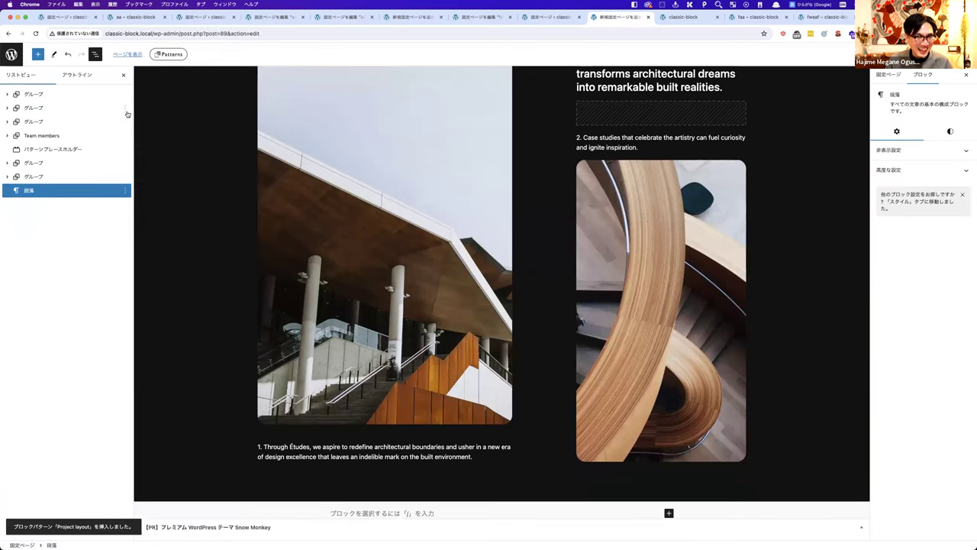
scroll(560, 463, down, 1)
Step: Insert the Centered call to action pattern from the CTA (行動喚起) category at the empty paragraph and close the block inserter
click(670, 495)
click(730, 477)
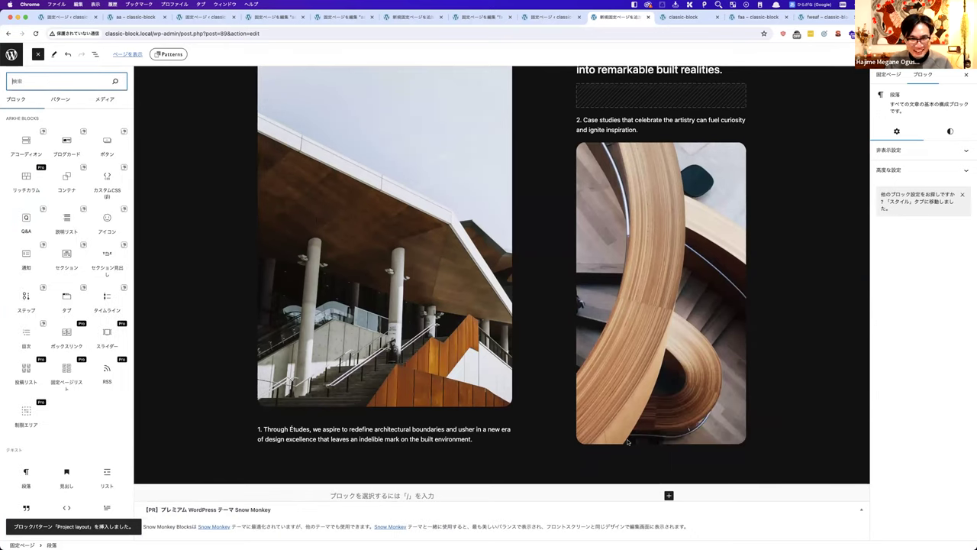
click(60, 99)
click(46, 158)
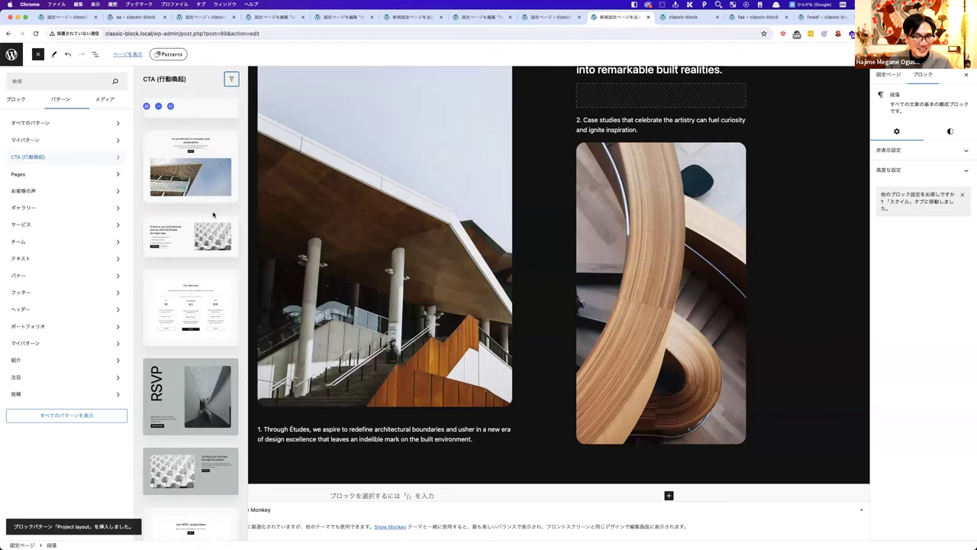
scroll(213, 215, down, 8)
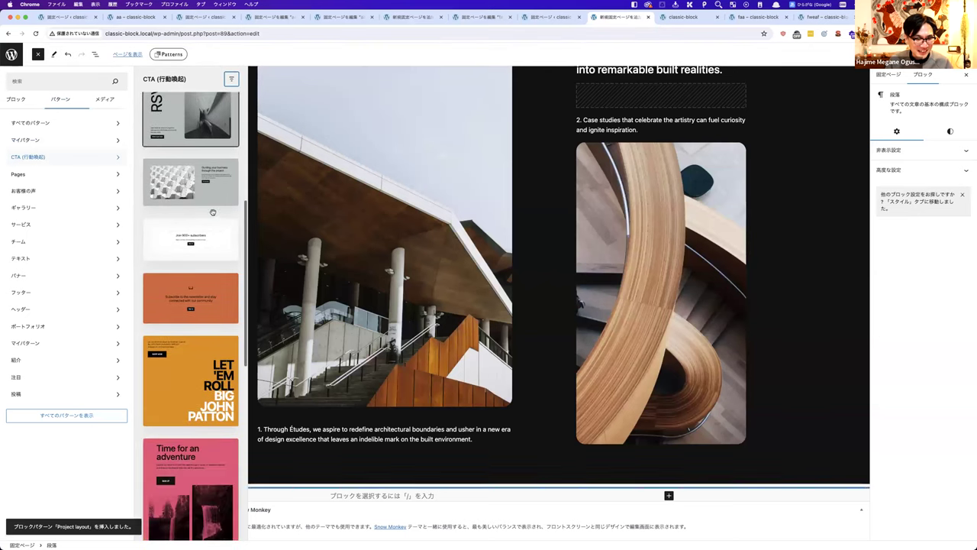
scroll(213, 215, up, 3)
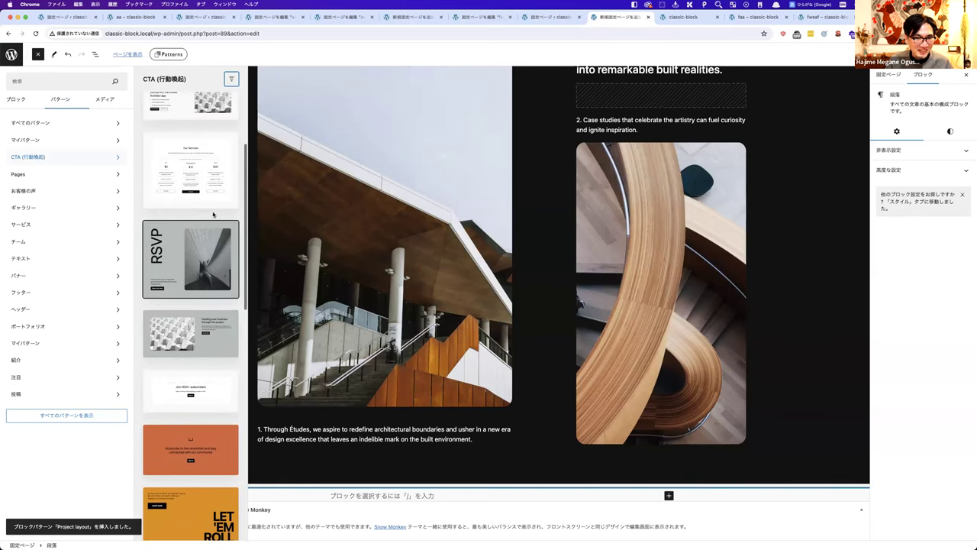
scroll(208, 213, up, 3)
scroll(204, 213, down, 3)
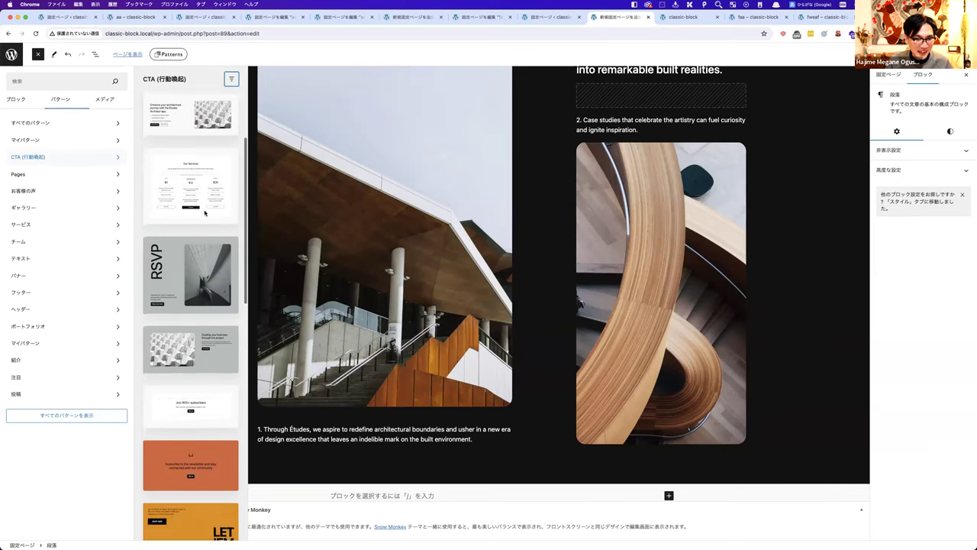
scroll(190, 362, up, 5)
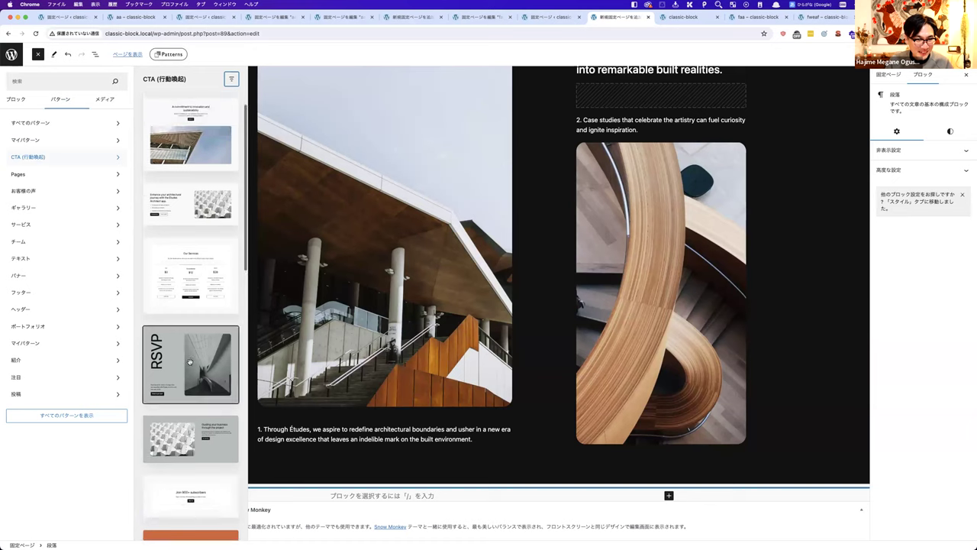
scroll(190, 362, down, 7)
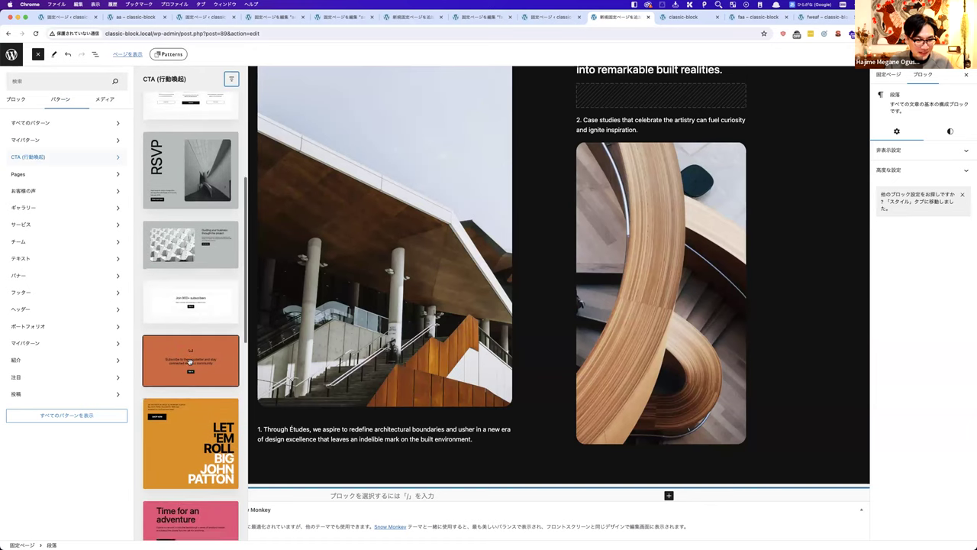
scroll(189, 335, up, 1)
click(188, 323)
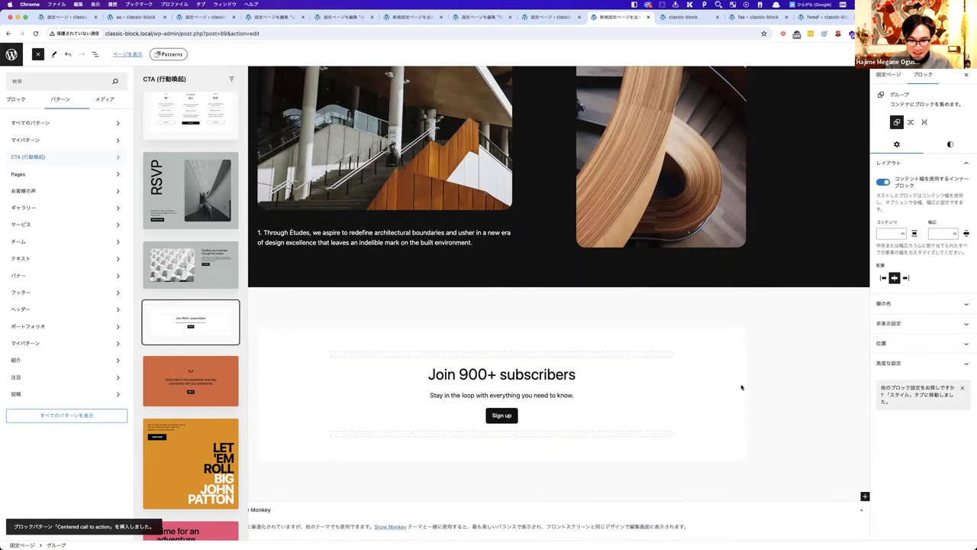
click(779, 391)
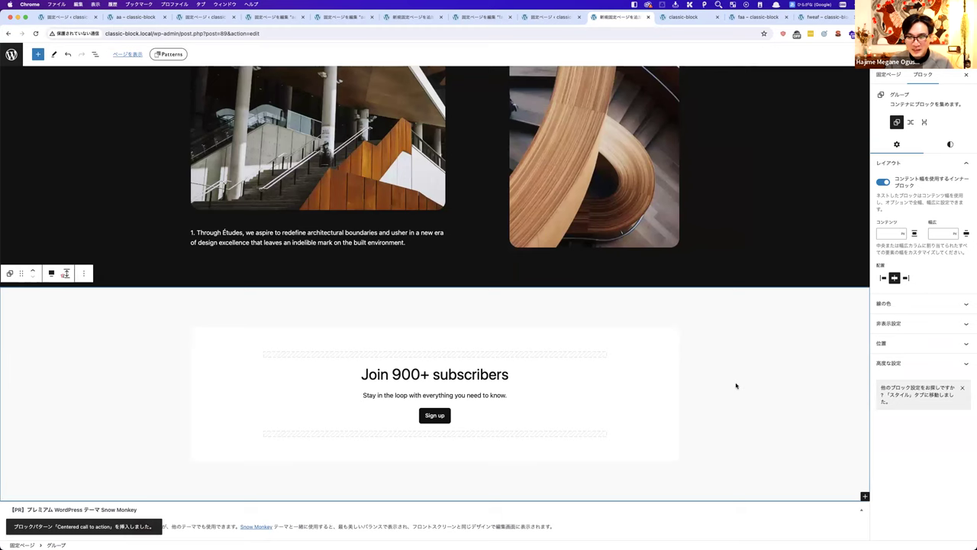
Step: Publish the page and dismiss the post-publish options to return to the block settings
click(935, 54)
click(935, 55)
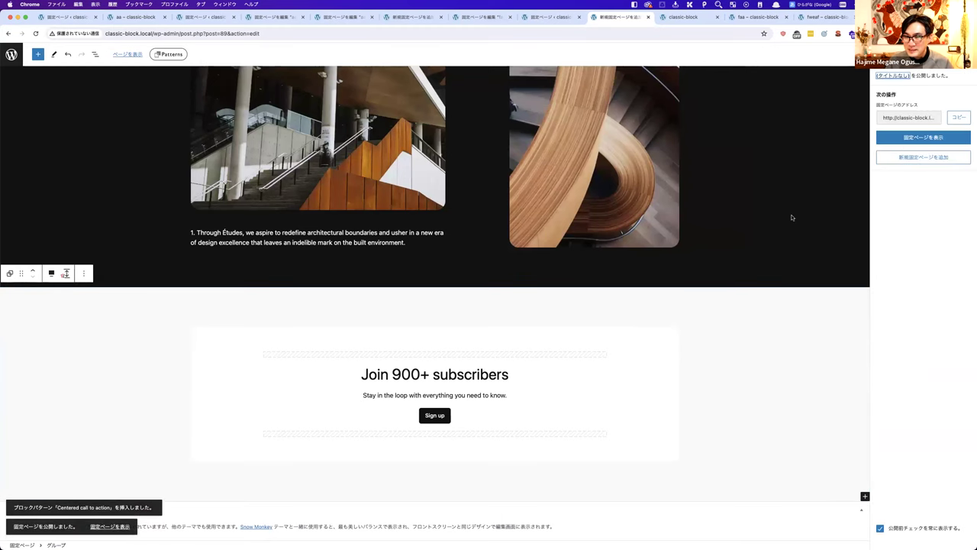
scroll(791, 217, up, 5)
key(Escape)
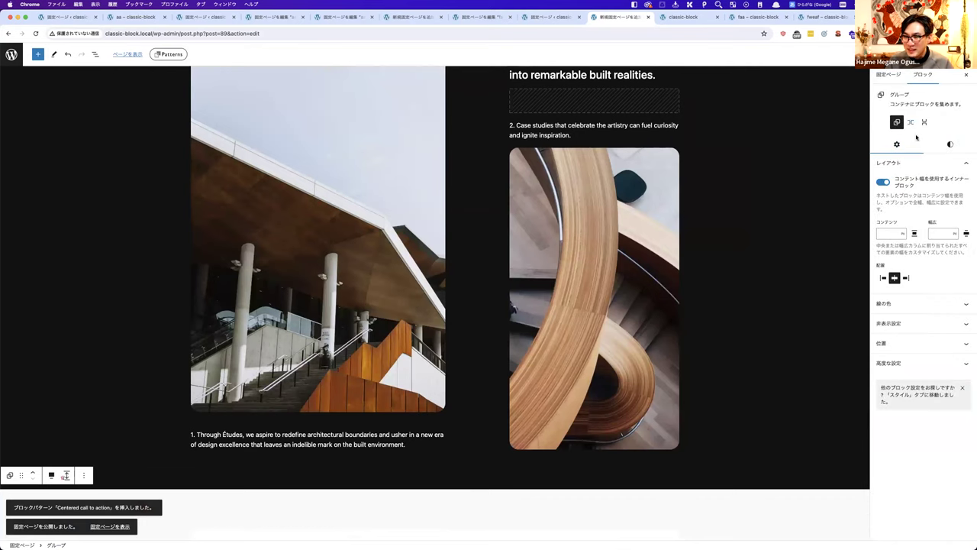
Step: Give the page the title えふぁうぇあ
scroll(835, 131, up, 10)
click(880, 79)
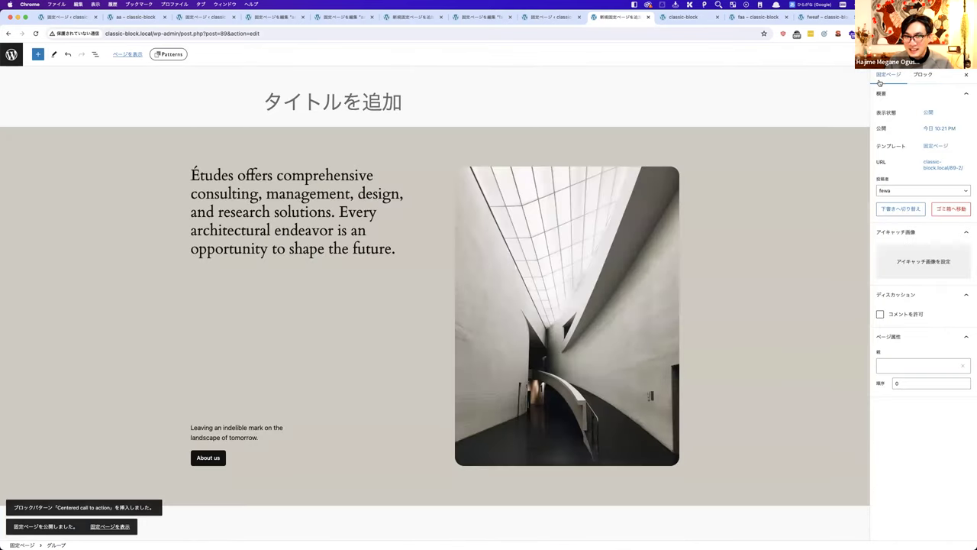
text(efawea)
key(Return)
Step: Change the page's template to Page No Title and update the page
click(934, 146)
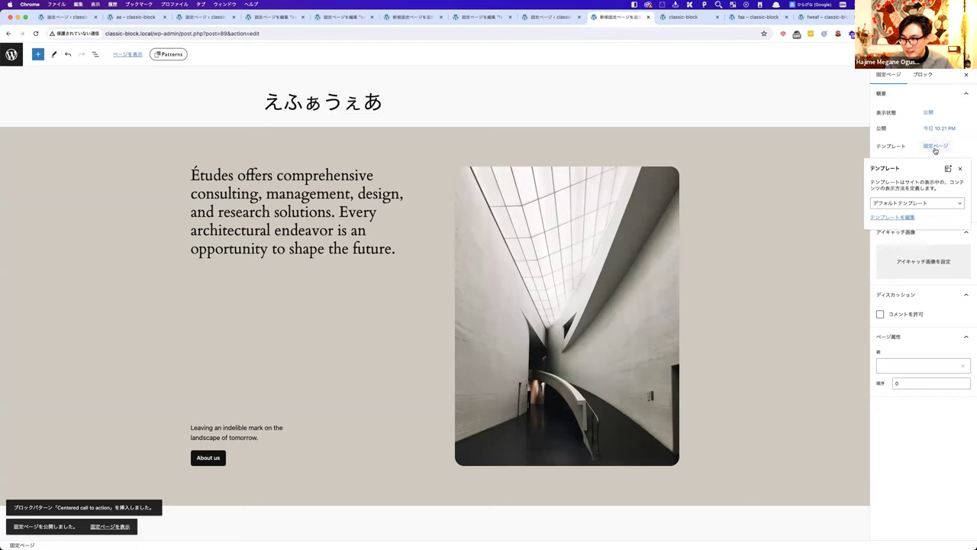
click(907, 201)
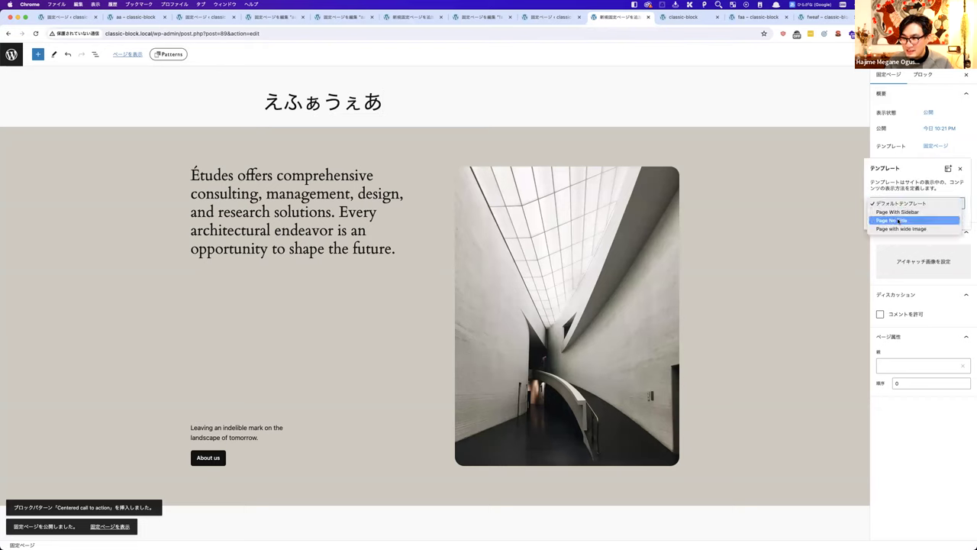
click(898, 221)
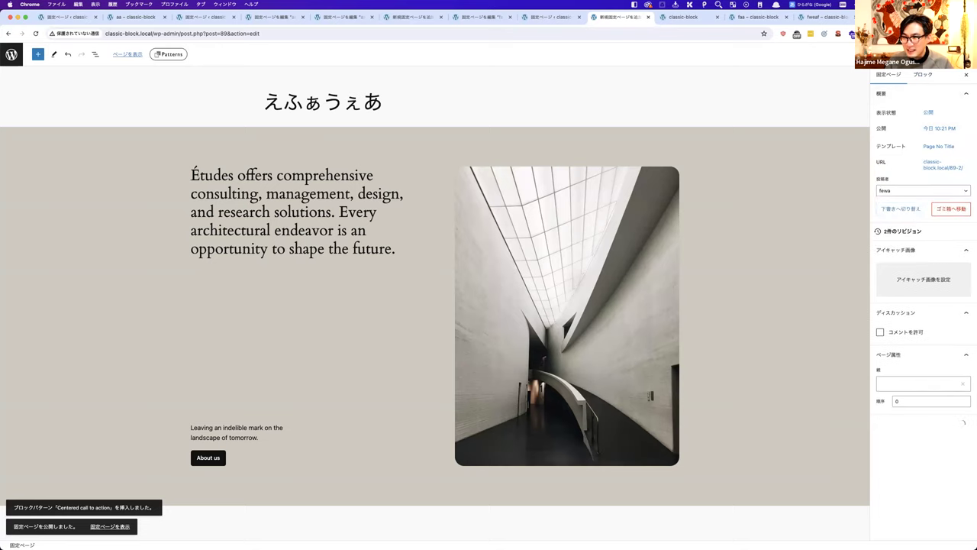
Step: Open the page on the live site from its permalink and review the layout from the header to the footer
click(939, 165)
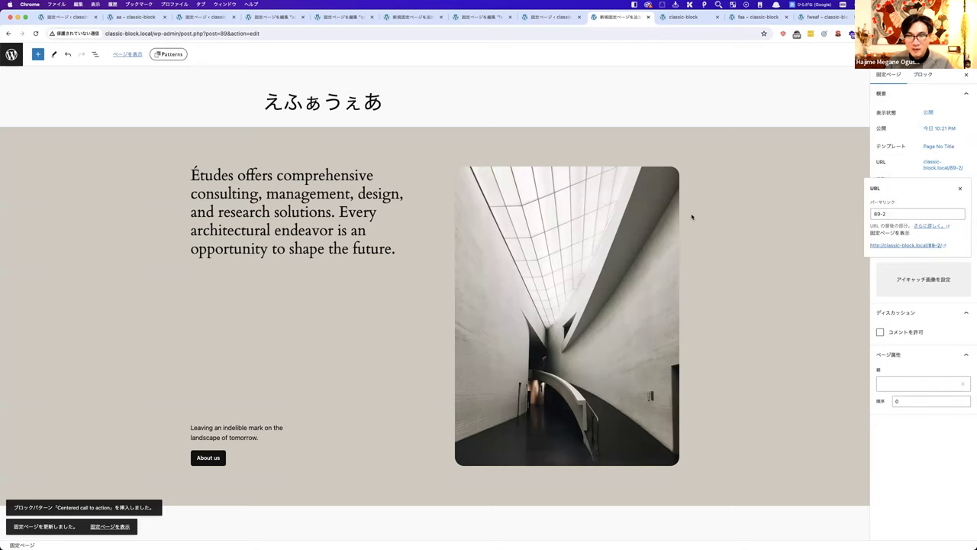
click(925, 244)
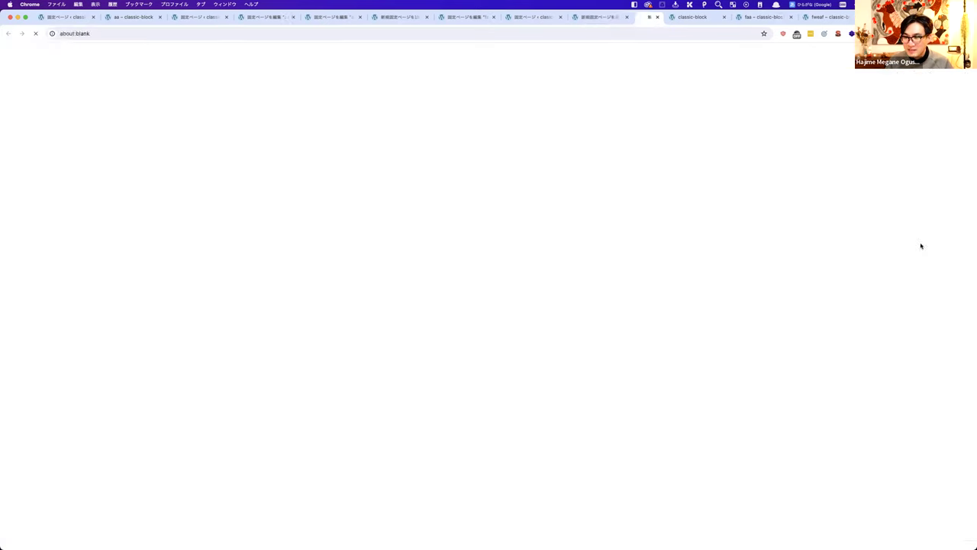
scroll(615, 311, down, 10)
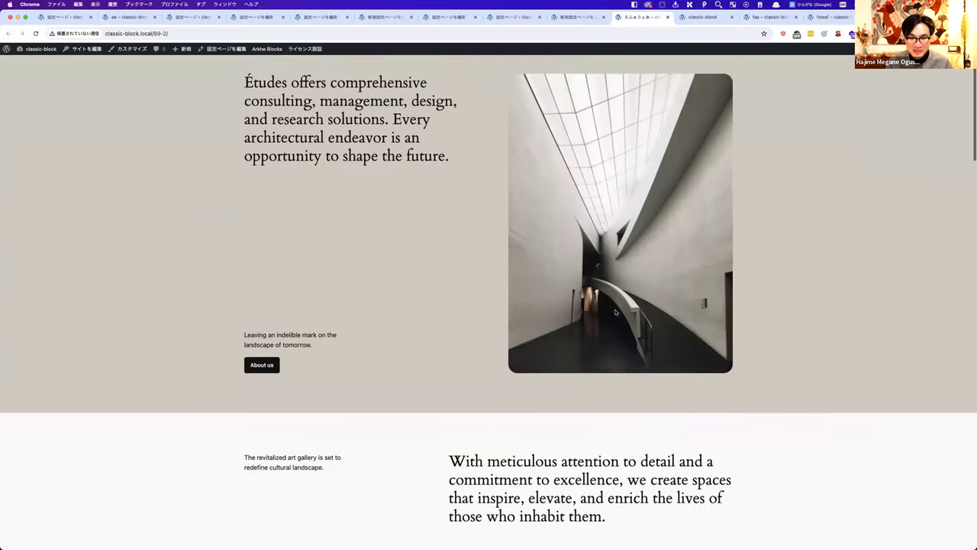
scroll(615, 310, down, 15)
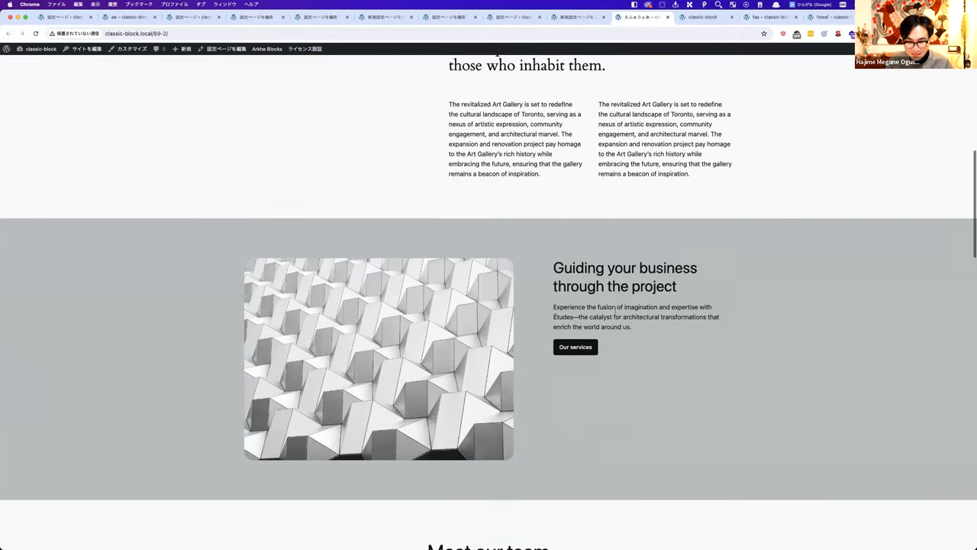
scroll(615, 311, down, 15)
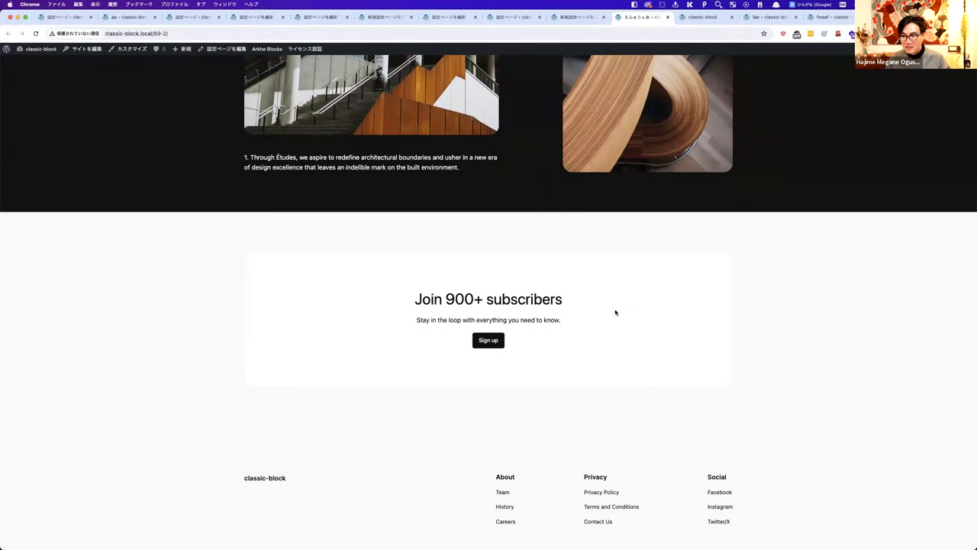
scroll(615, 311, down, 2)
scroll(615, 311, up, 6)
scroll(615, 312, up, 20)
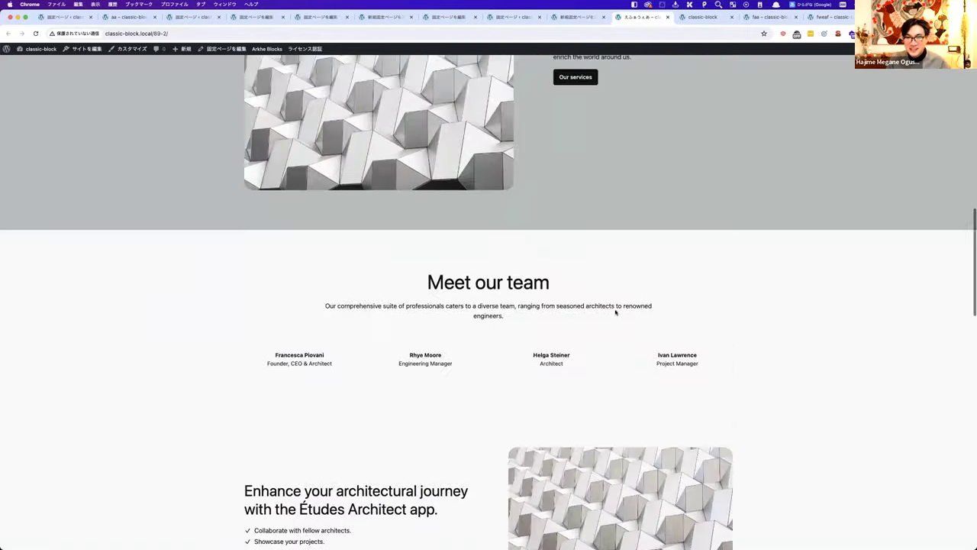
Step: Check the whole page in the developer tools' mobile device preview, and return to the desktop rendering
key(super+alt+i)
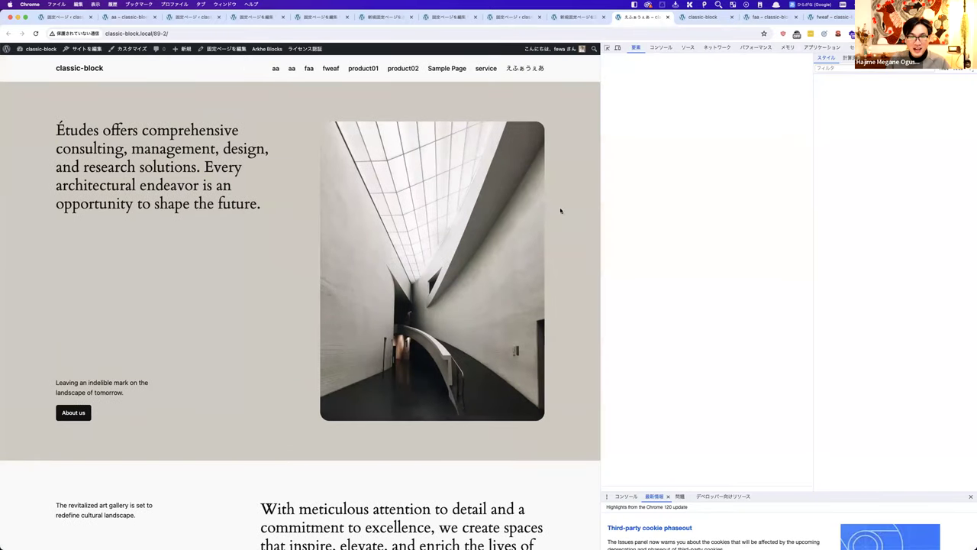
click(616, 48)
scroll(340, 218, down, 10)
scroll(339, 219, down, 15)
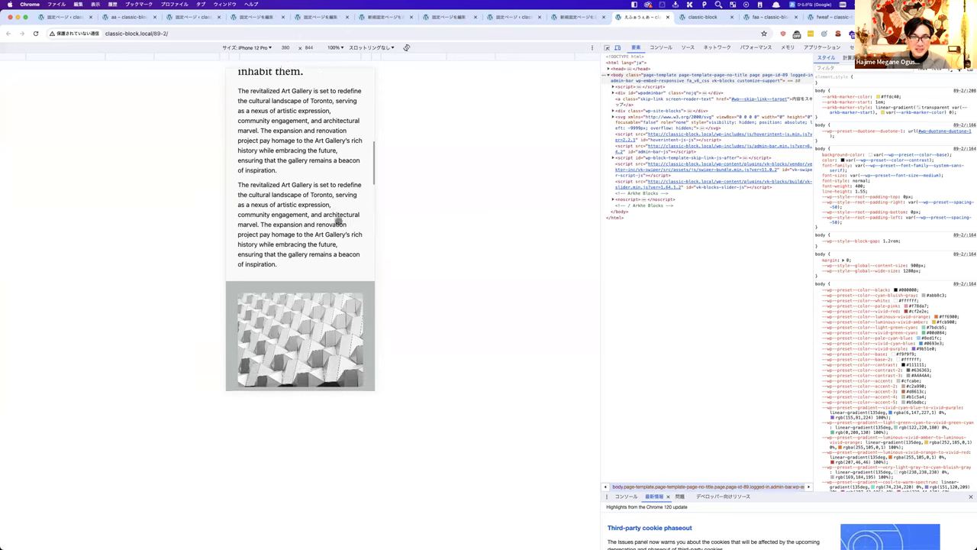
scroll(338, 220, down, 15)
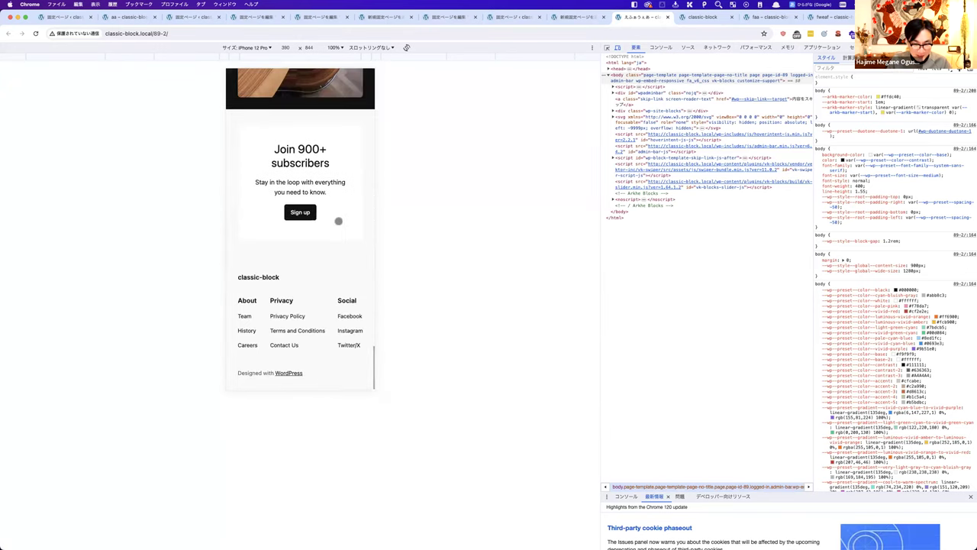
scroll(338, 221, up, 20)
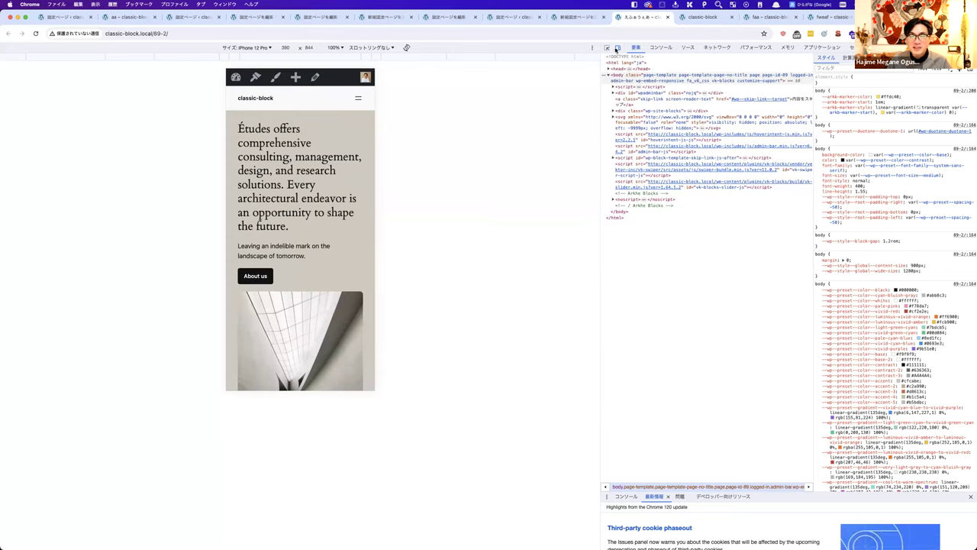
click(617, 49)
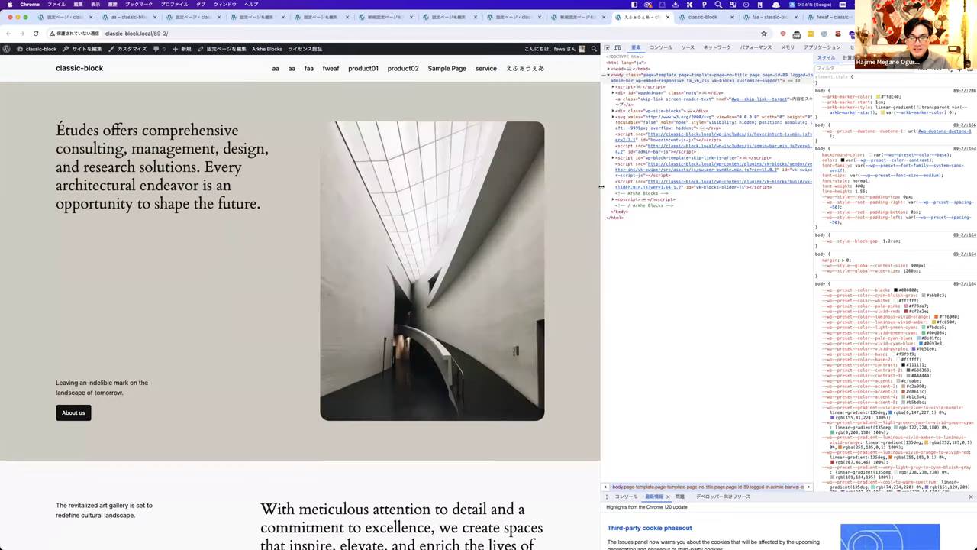
Step: Widen the page area beside the developer tools and review the desktop layout down to the footer and back
drag(599, 191, 694, 195)
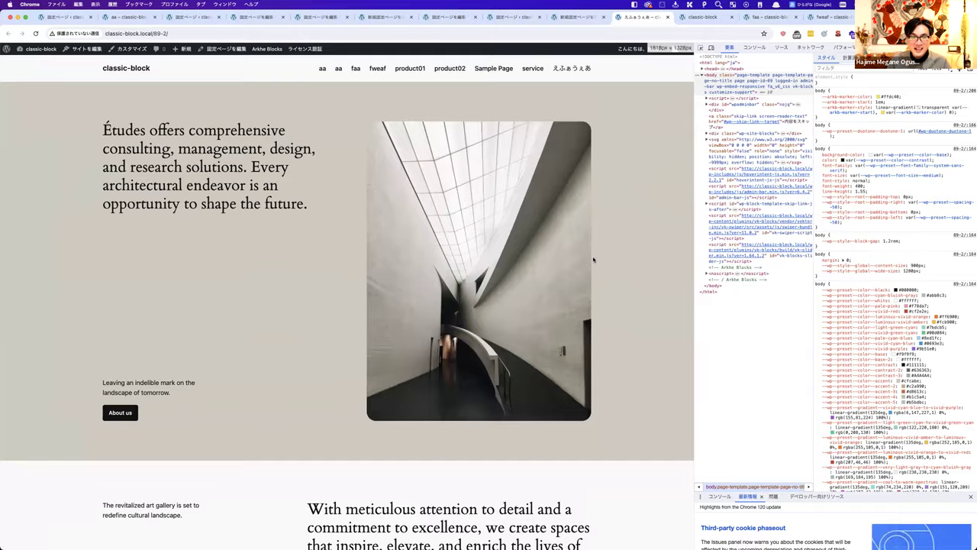
scroll(593, 259, down, 3)
scroll(593, 260, down, 10)
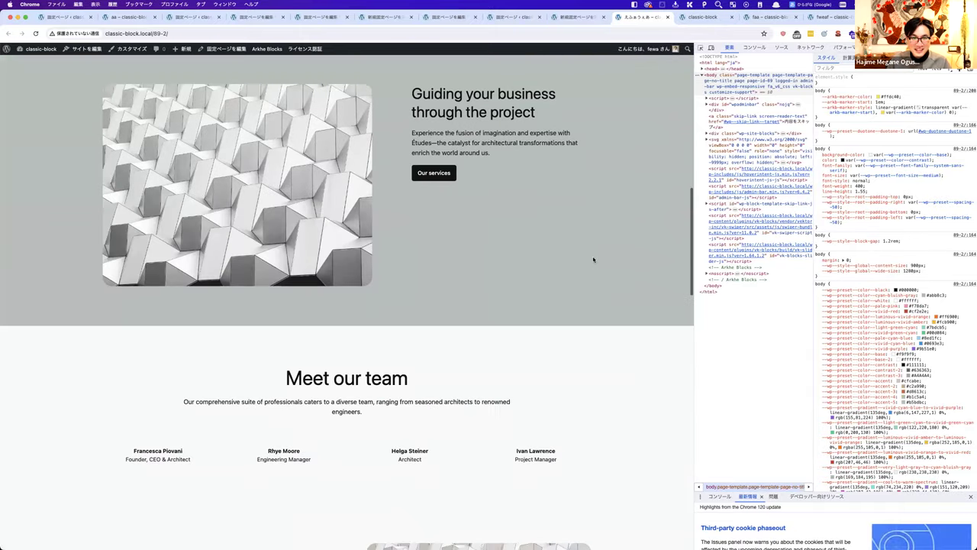
scroll(593, 260, down, 10)
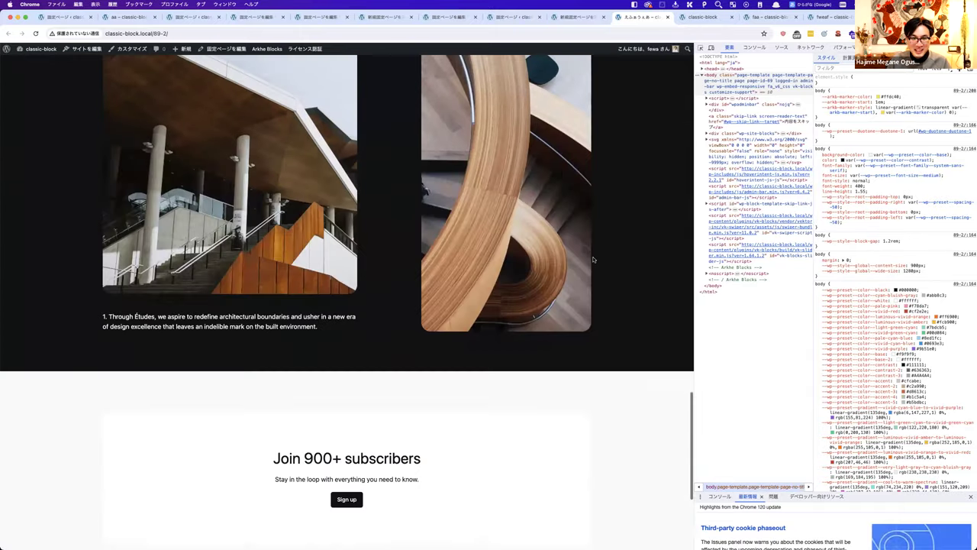
scroll(593, 260, down, 3)
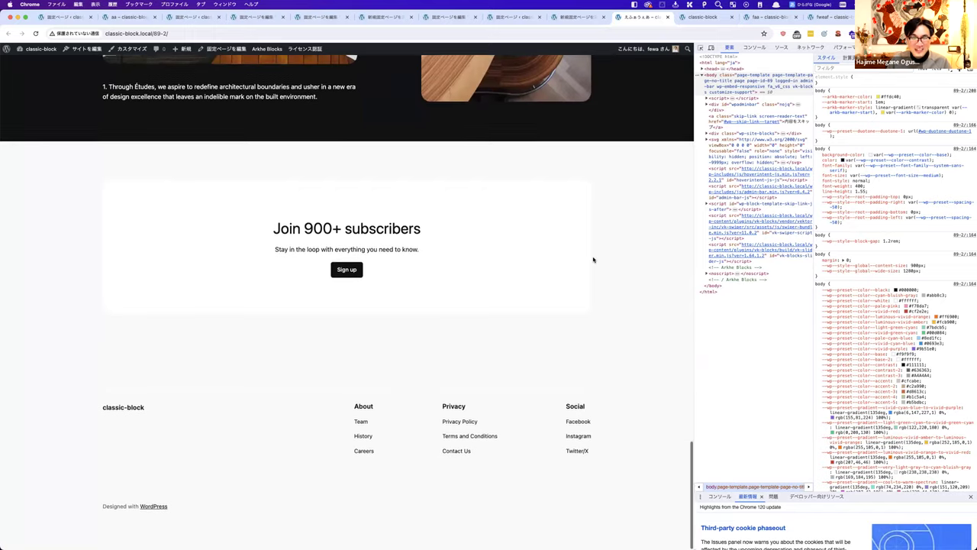
key(Home)
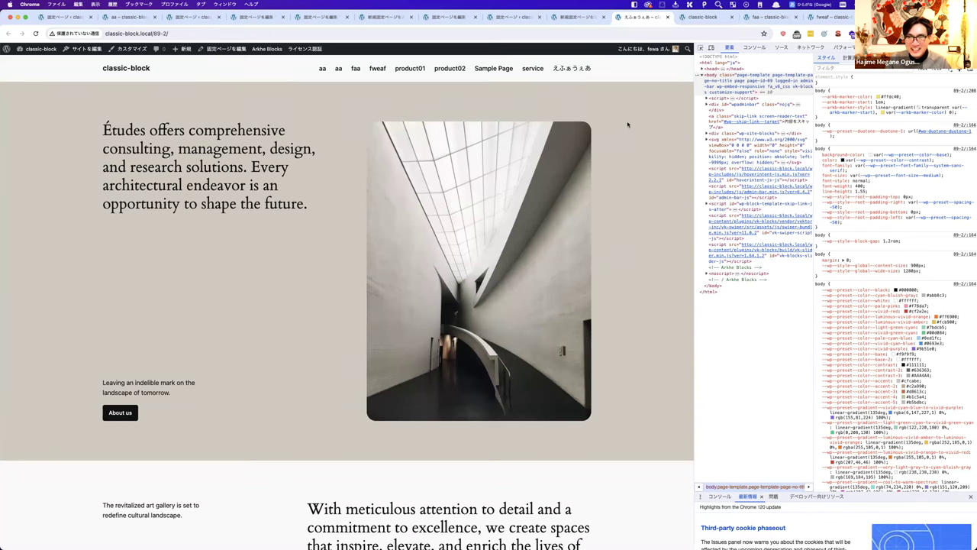
Step: Place the browser window beside the Dropbox Paper notes and show the section on efficient page creation with patterns
key(ctrl+alt+Left)
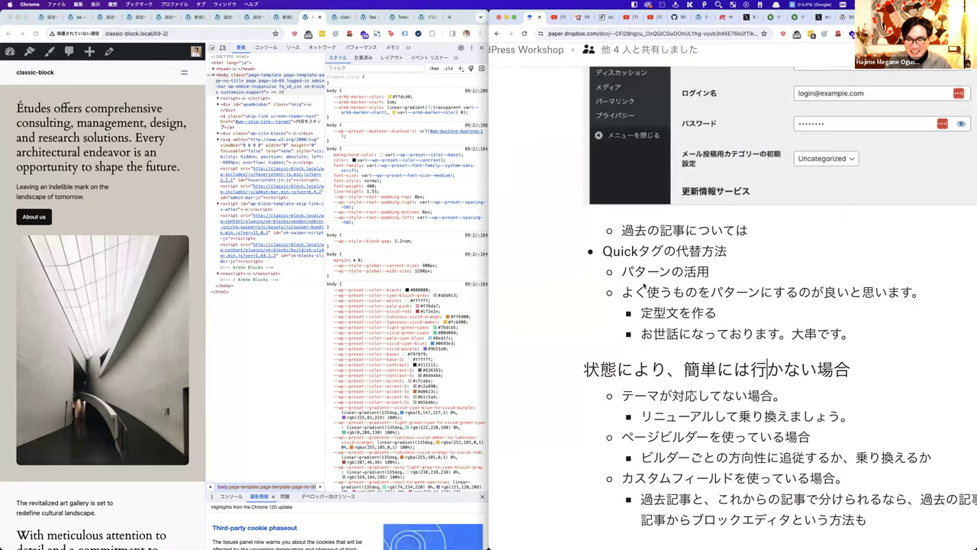
scroll(644, 329, down, 5)
scroll(643, 329, down, 3)
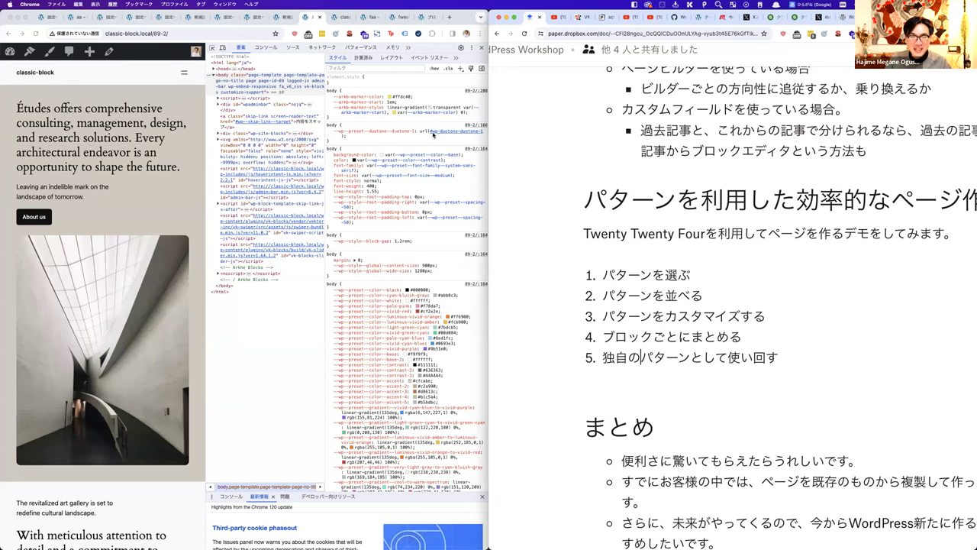
Step: Close the developer tools and widen the browser window so the page shows its desktop layout
click(480, 50)
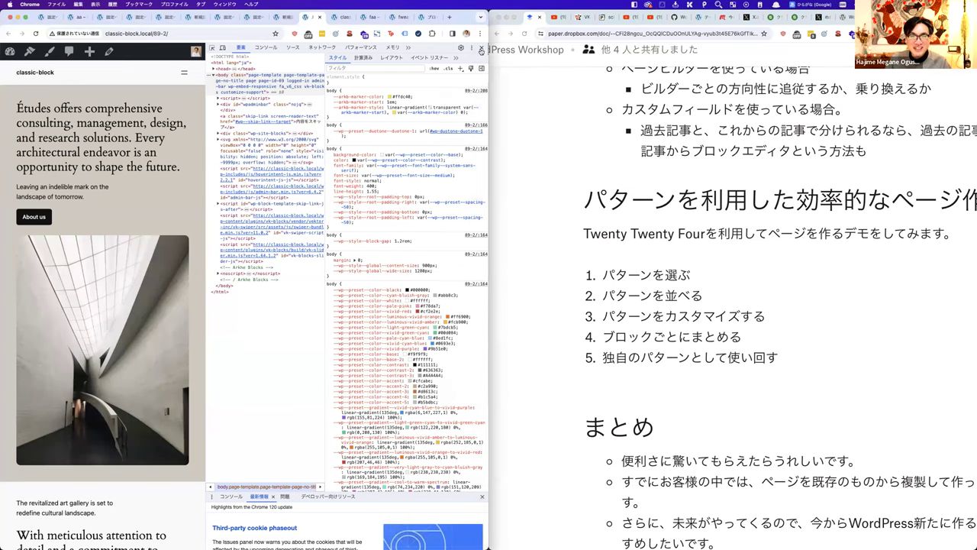
click(480, 49)
double_click(488, 160)
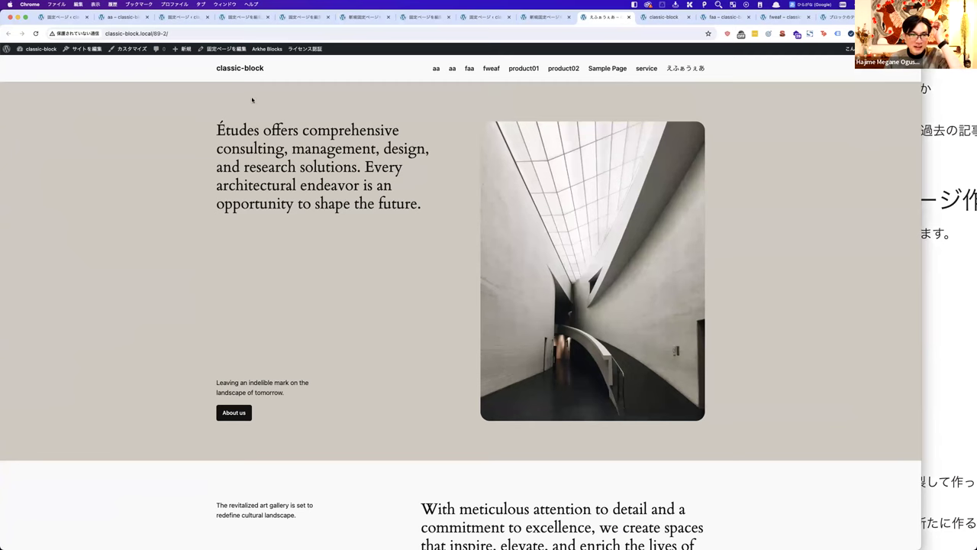
Step: Open the published page for editing and replace the opening Études paragraph in the hero section with "製品01"
click(221, 48)
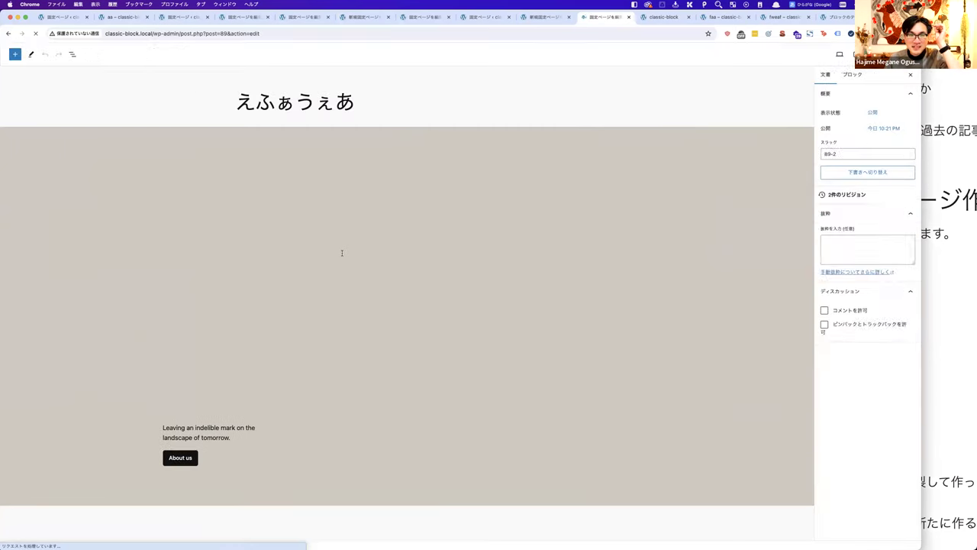
scroll(348, 275, down, 10)
scroll(349, 275, down, 5)
scroll(349, 274, up, 15)
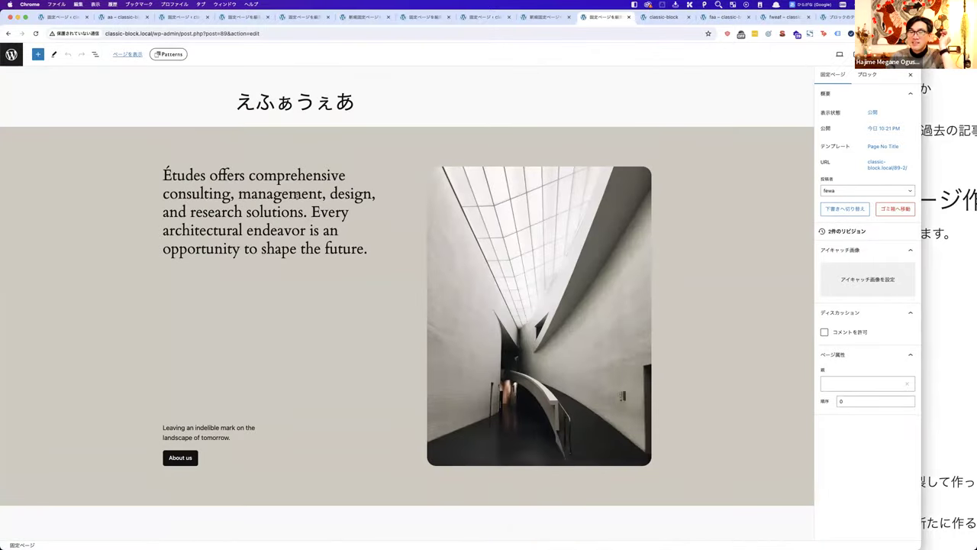
triple_click(261, 187)
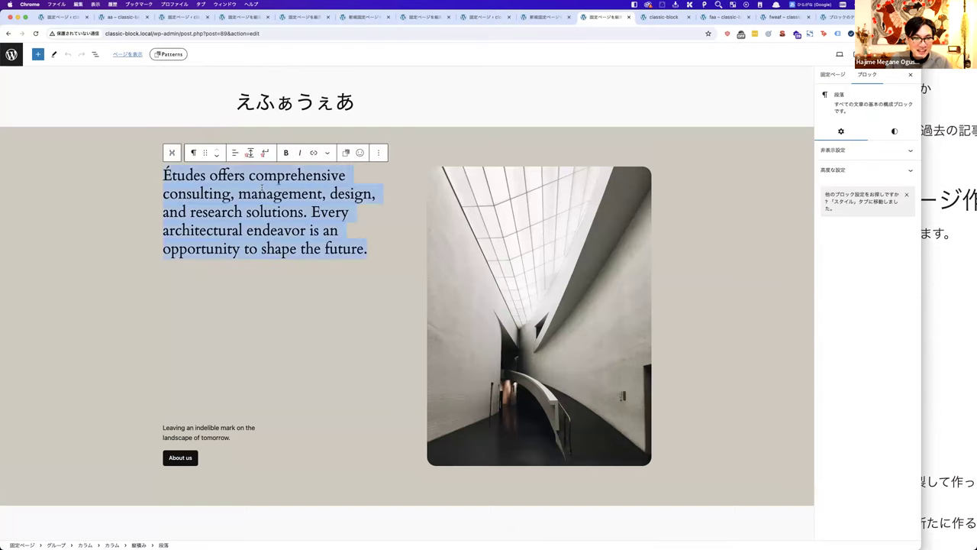
text(製品)
key(Return)
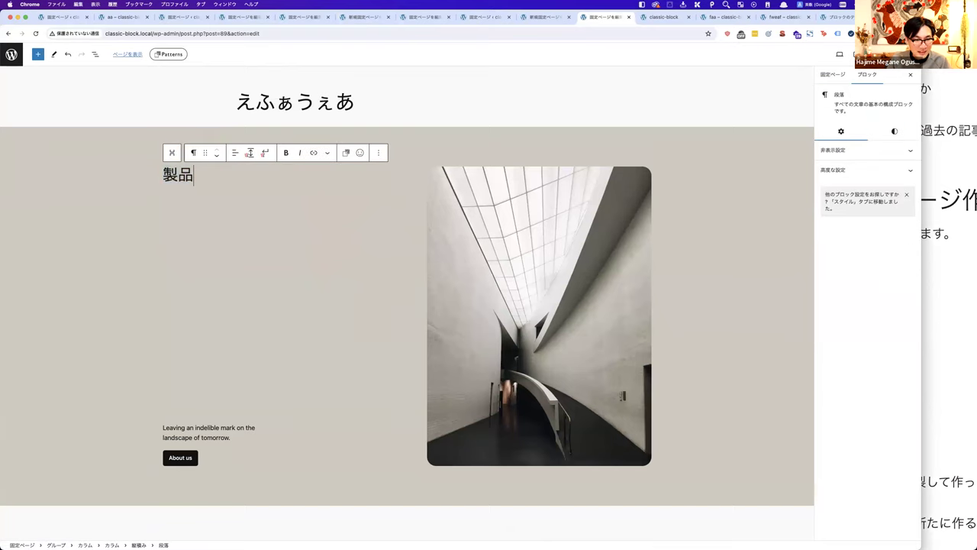
text(01)
Step: Add a paragraph reading "すぱーうるとらなにがいしー！" below the 製品01 text in the hero section
key(Return)
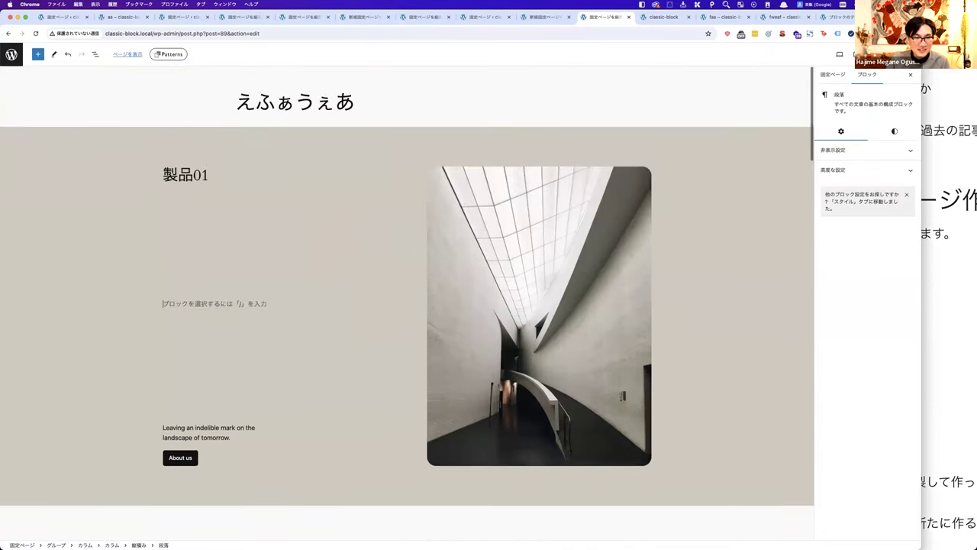
text(すぱー)
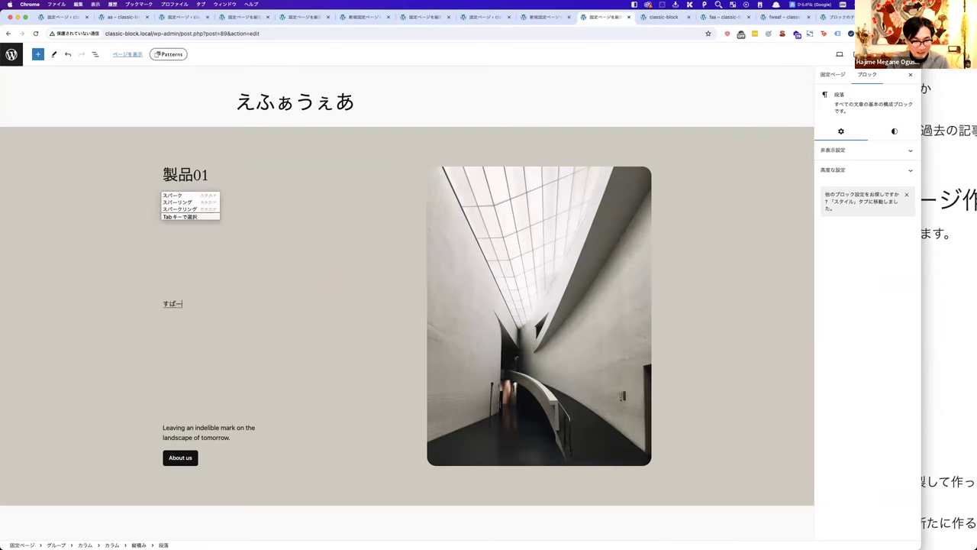
text(うるとら)
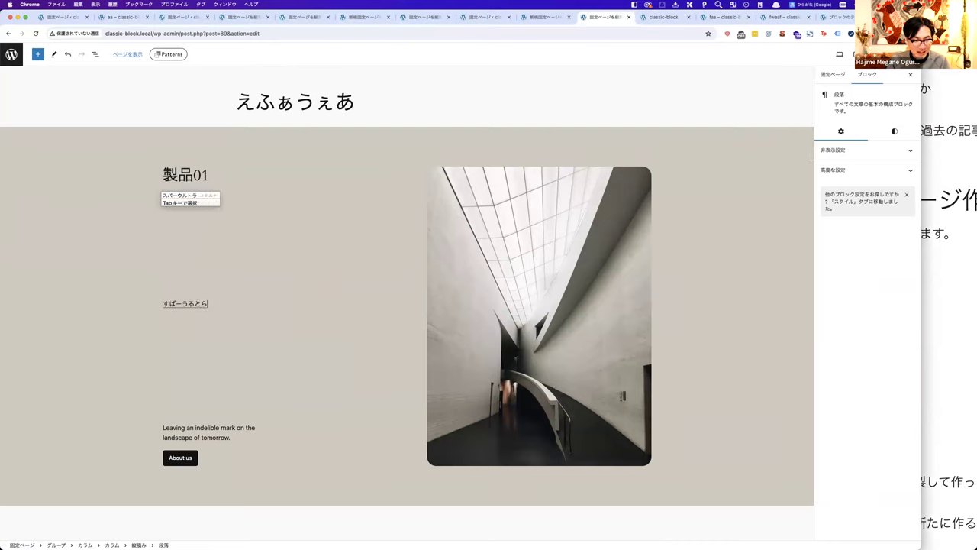
text(なにがいしー！)
key(Return)
click(730, 207)
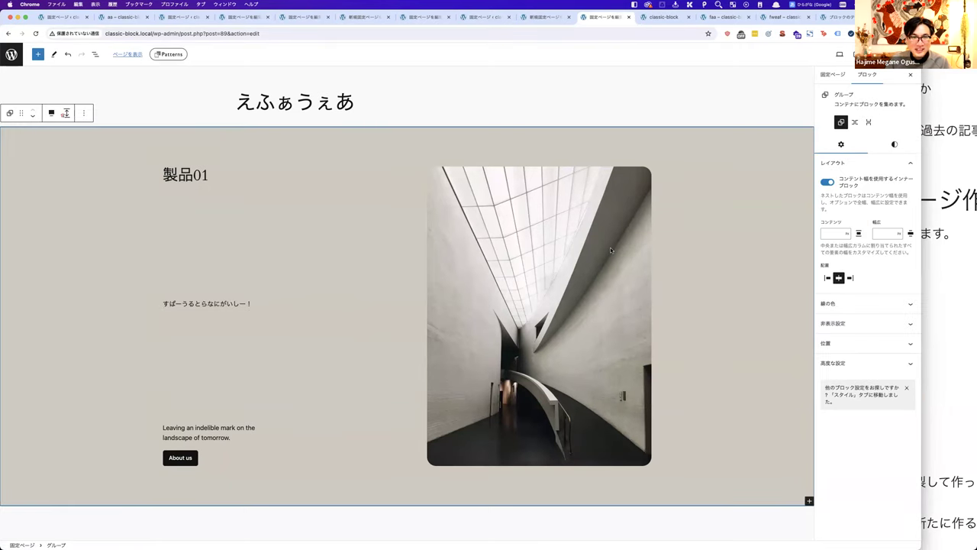
Step: Retitle the page "Product01" and save the update
triple_click(364, 107)
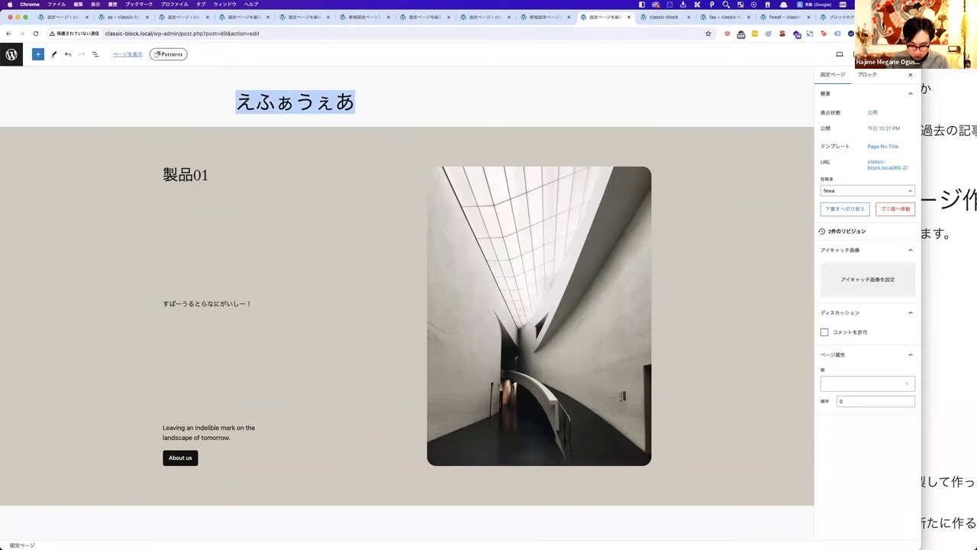
text(P)
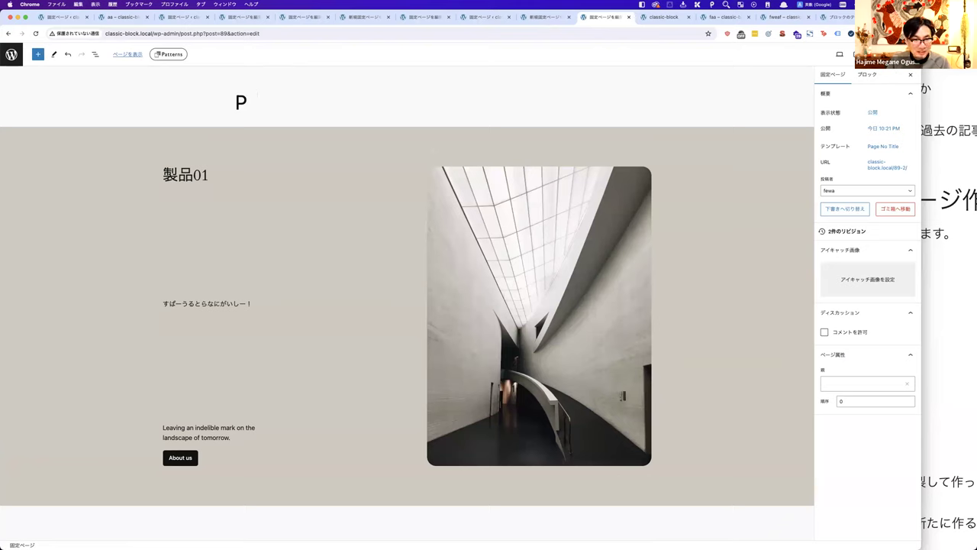
text(roduct01)
key(super+s)
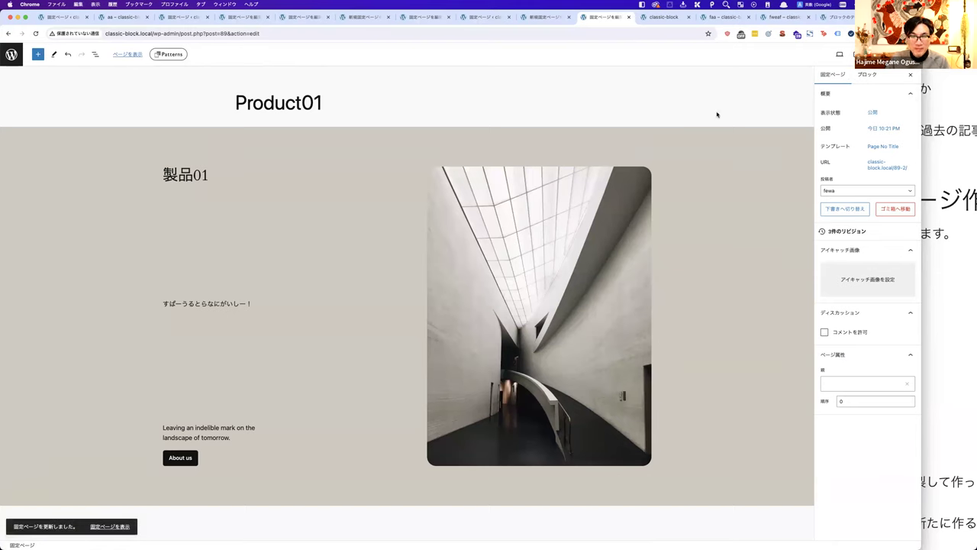
Step: Start a new page from the pages list in a separate tab, and copy all blocks of the Product01 page
click(11, 55)
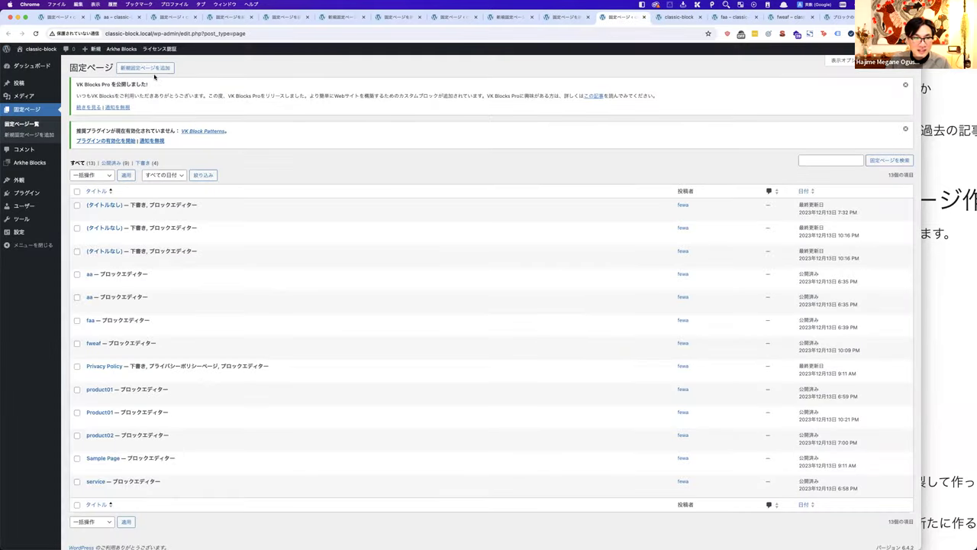
click(145, 67)
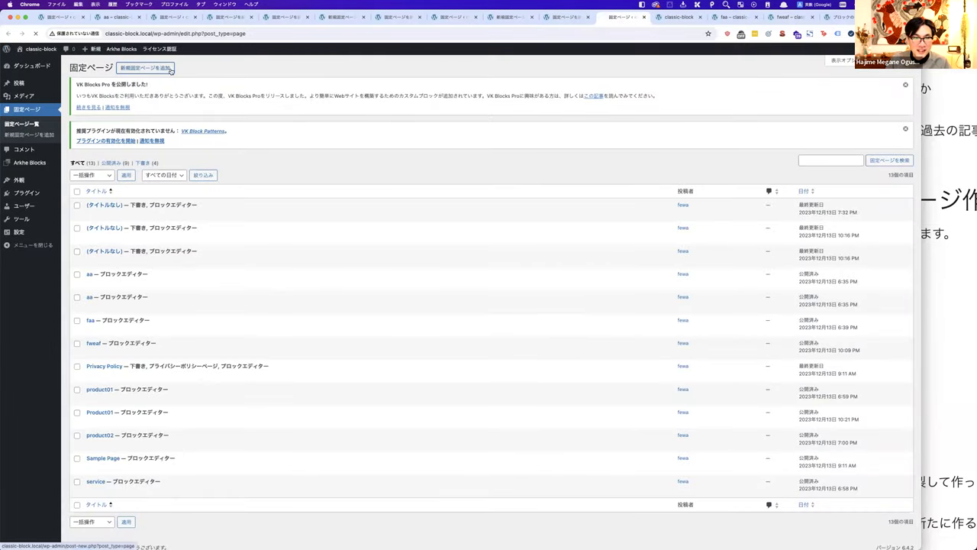
key(super+alt+Left)
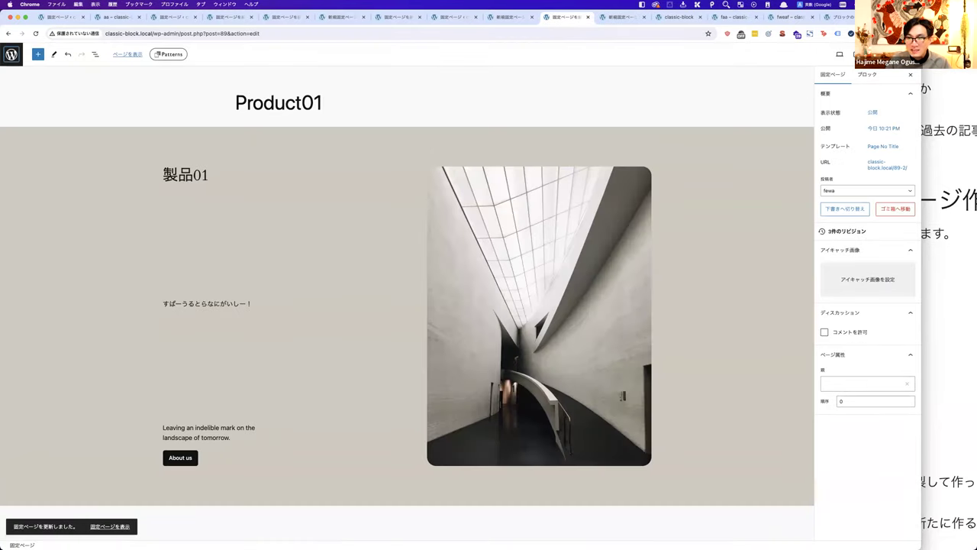
click(909, 54)
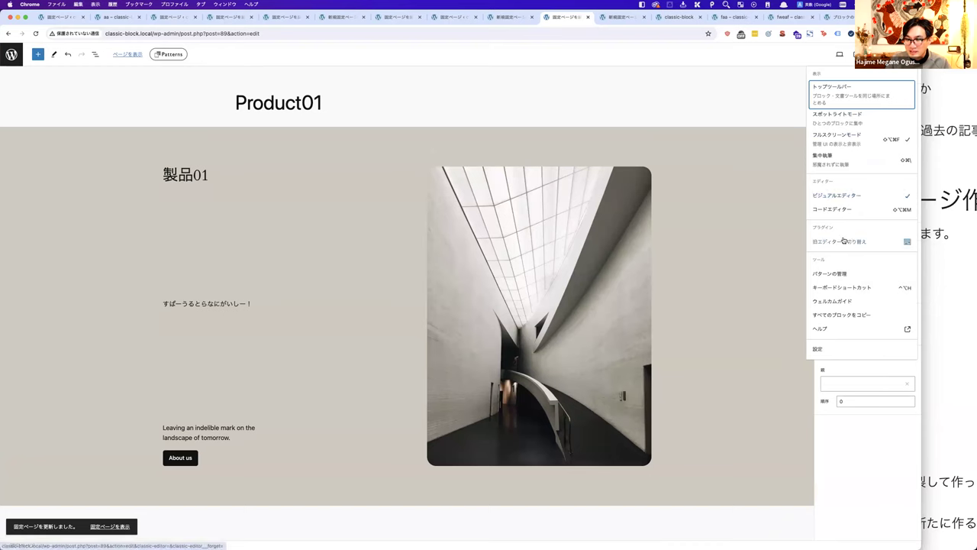
click(840, 314)
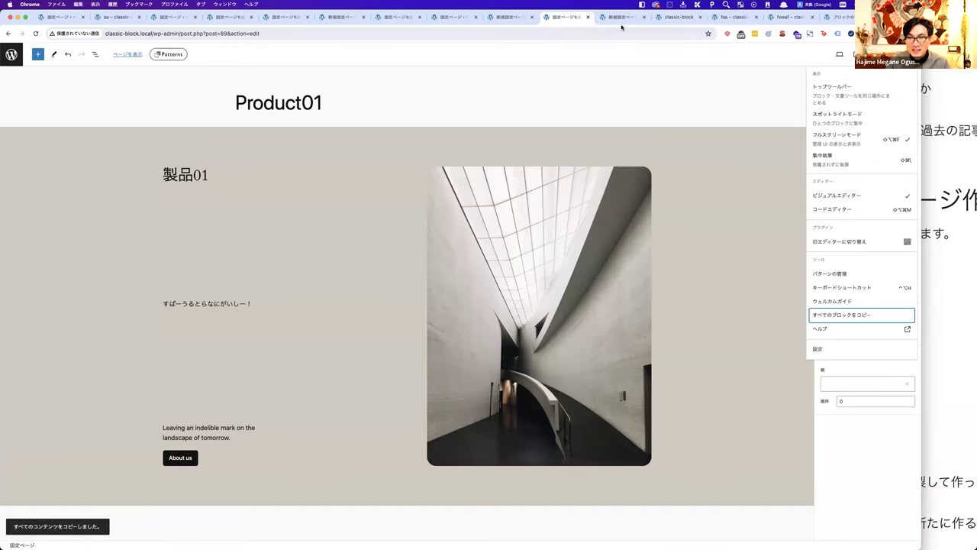
Step: Dismiss the starter pattern chooser on the new page and paste the copied blocks into its empty body
click(621, 25)
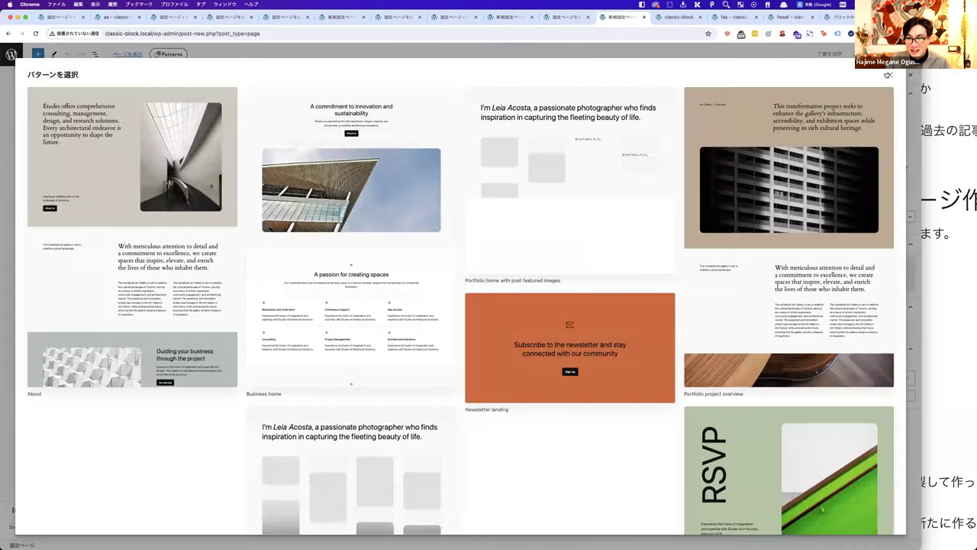
key(Escape)
click(376, 134)
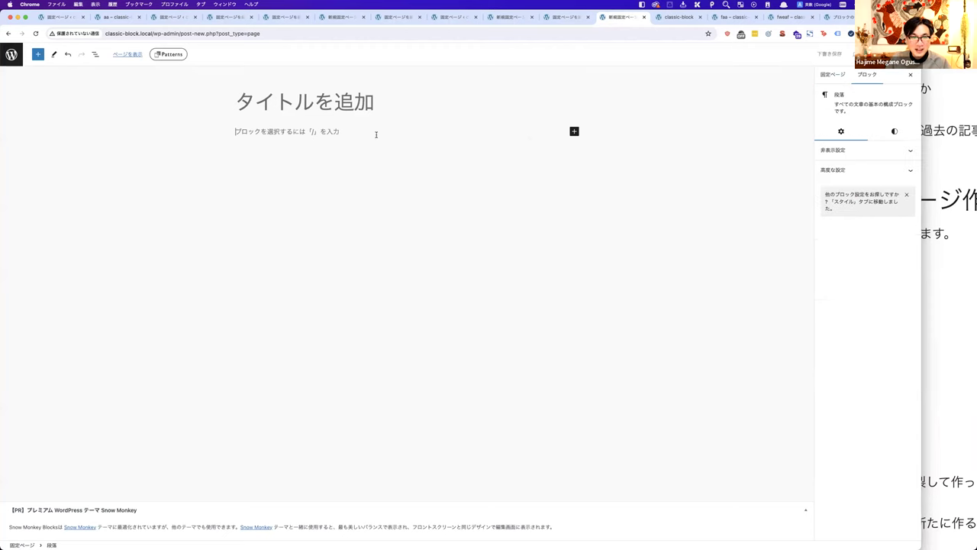
key(super+v)
scroll(429, 200, up, 10)
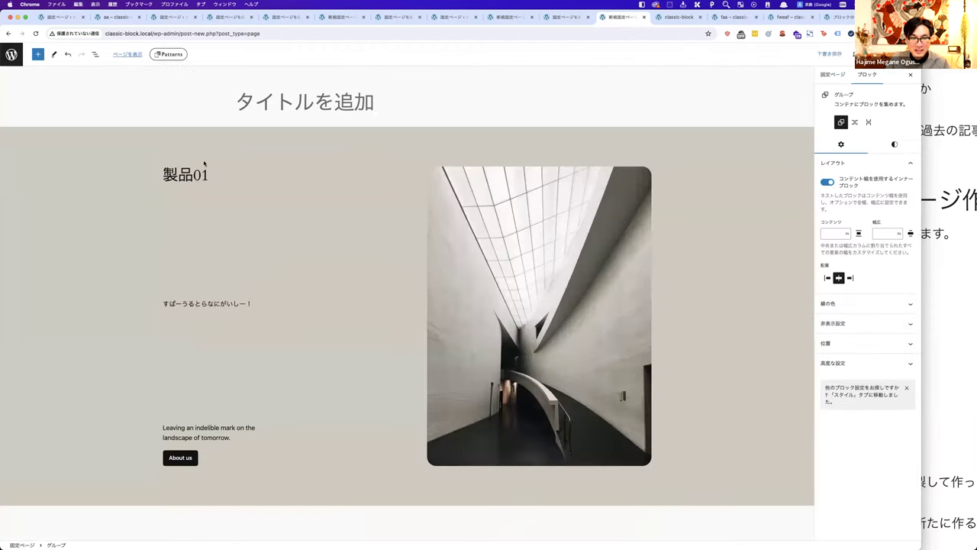
Step: Change the hero text to "製品02" and title the new page "product02"
click(204, 174)
key(shift+Left)
text(2)
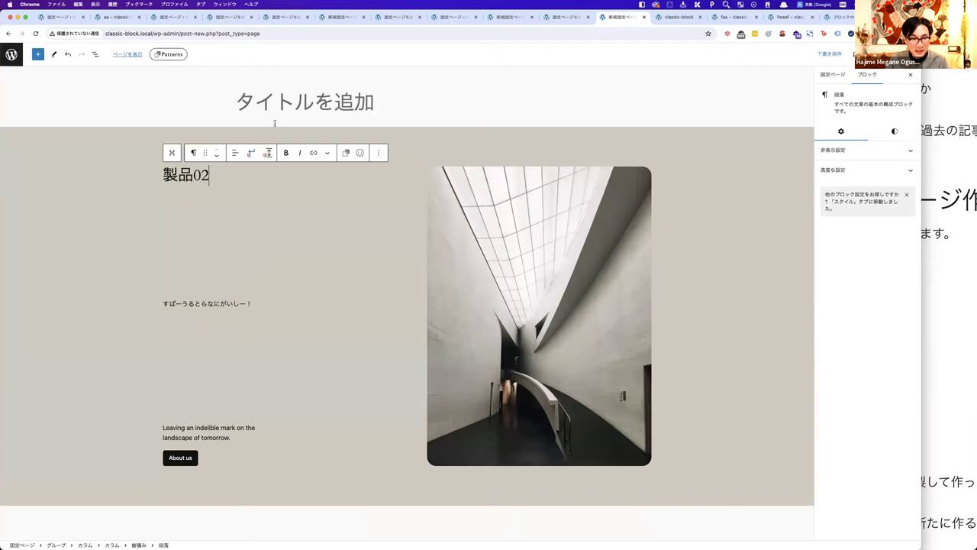
key(Up)
text(p)
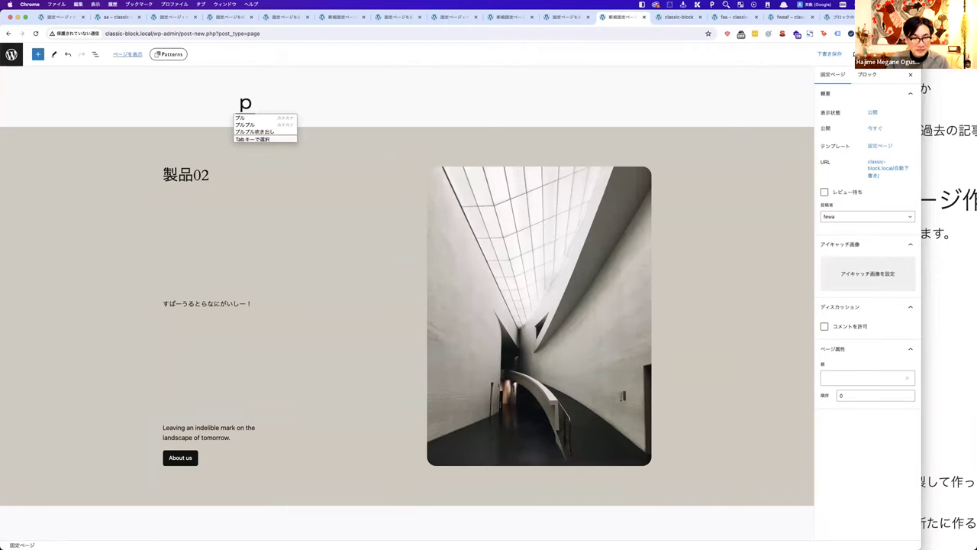
text(roduct02)
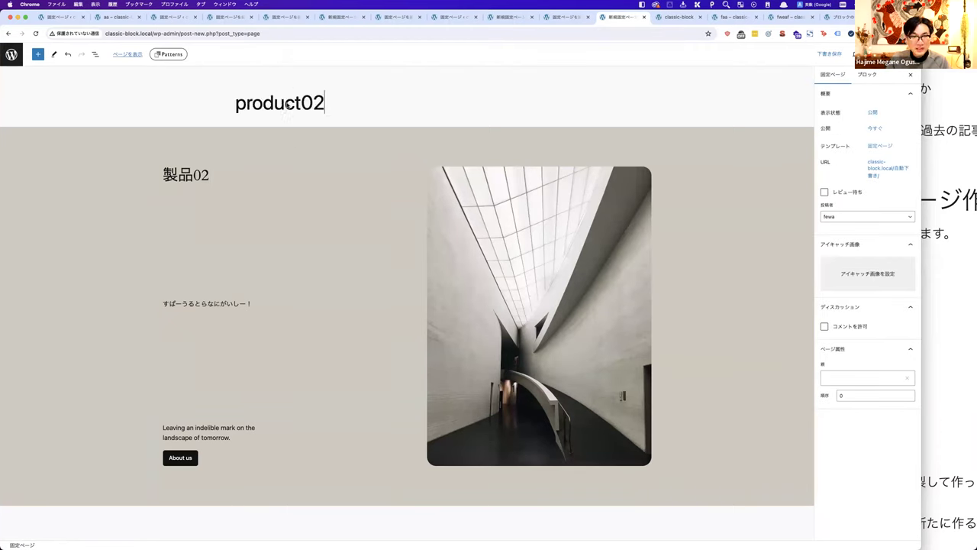
Step: Assign the Page No Title template to the product02 page and publish it
click(874, 147)
click(864, 203)
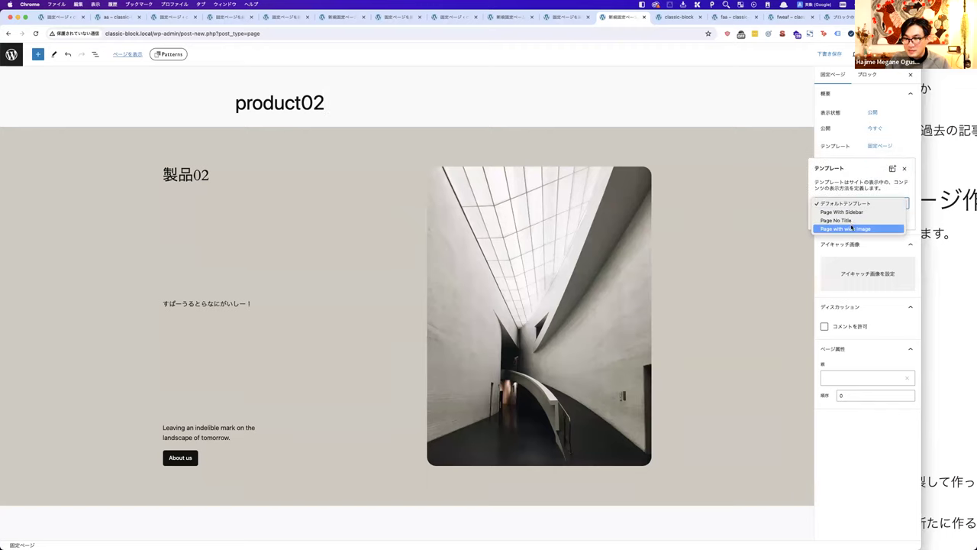
click(851, 219)
click(870, 53)
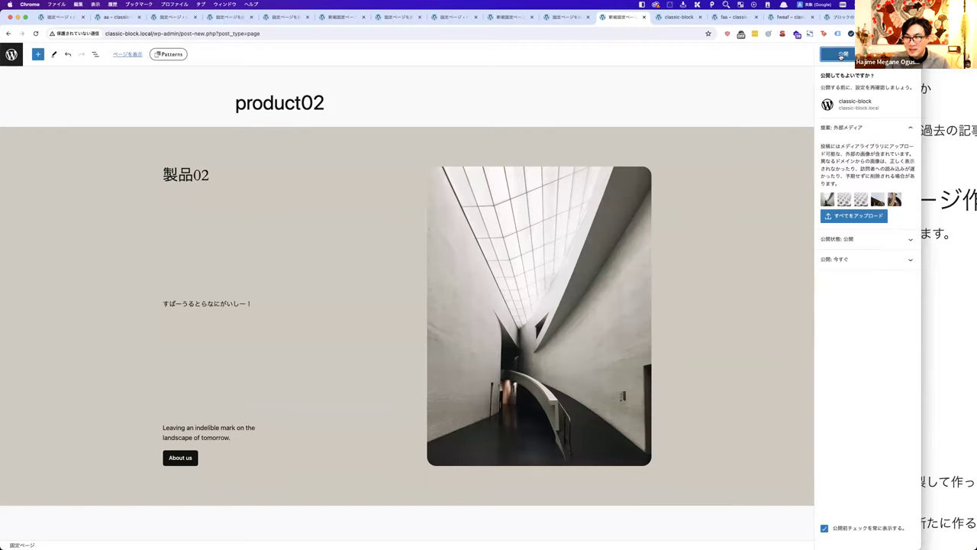
click(837, 54)
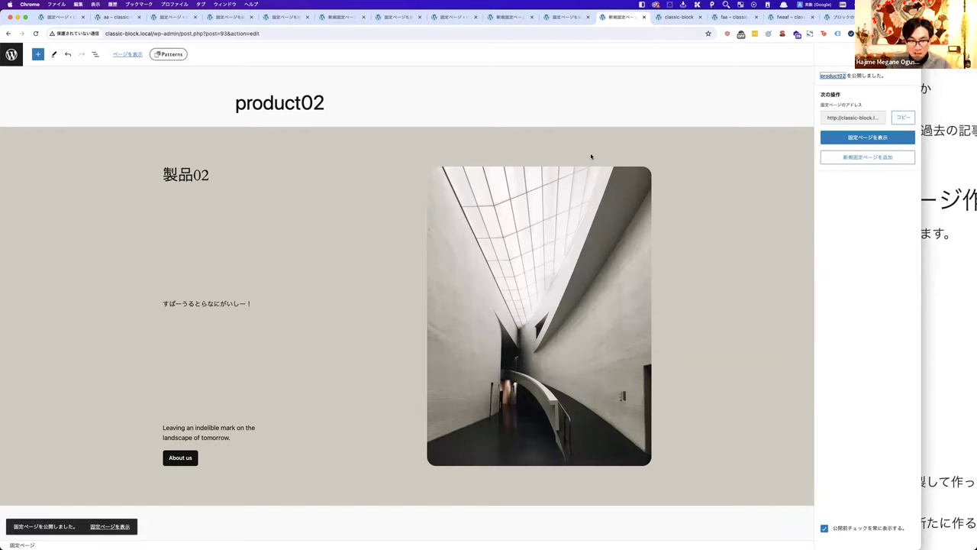
Step: Return to the Product01 page's editor and examine its sections from the hero down to the dark project details section
click(566, 17)
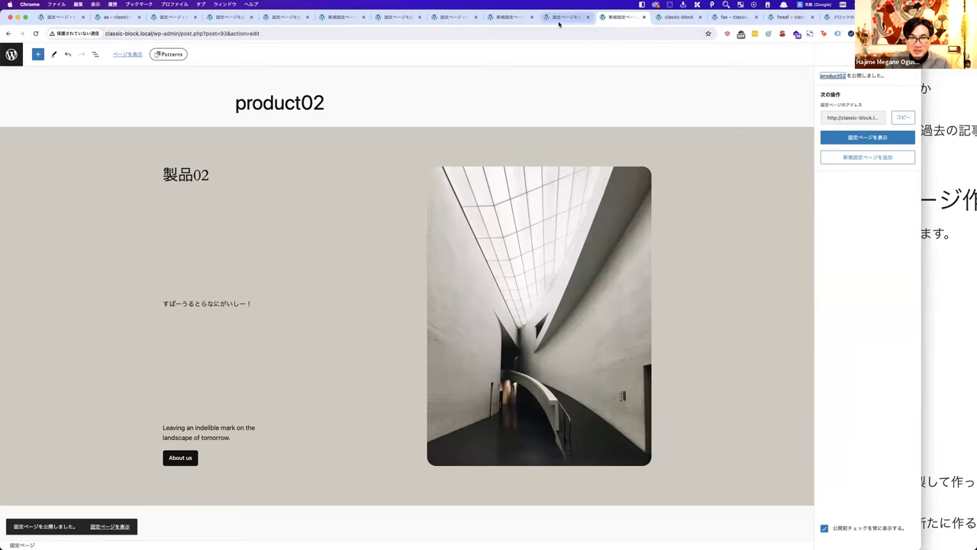
scroll(512, 115, down, 10)
scroll(504, 135, down, 15)
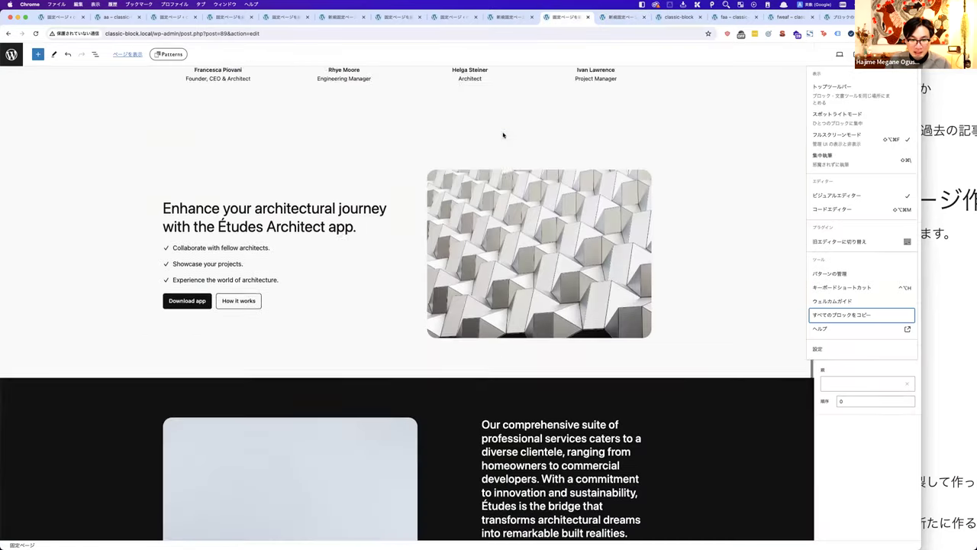
scroll(458, 190, up, 20)
scroll(391, 209, up, 10)
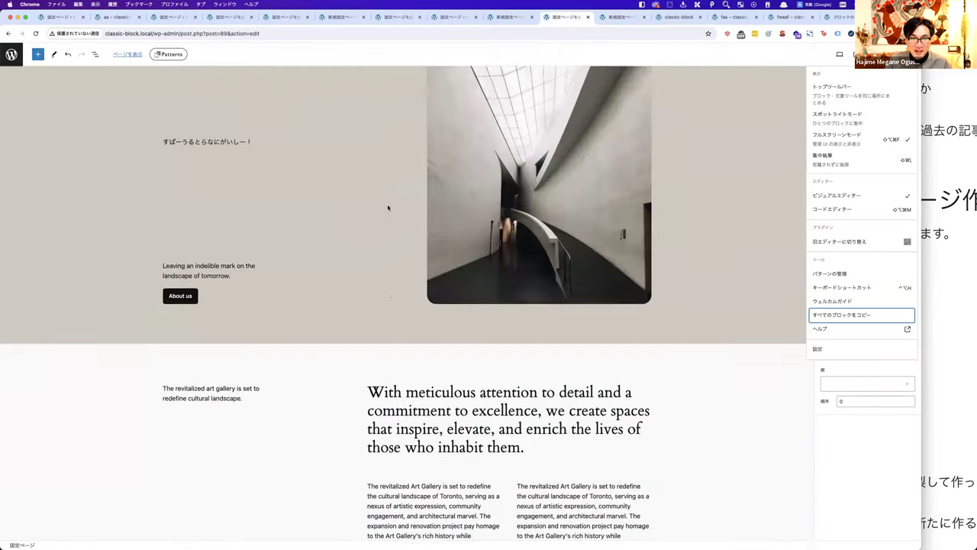
scroll(259, 152, down, 15)
scroll(259, 154, down, 10)
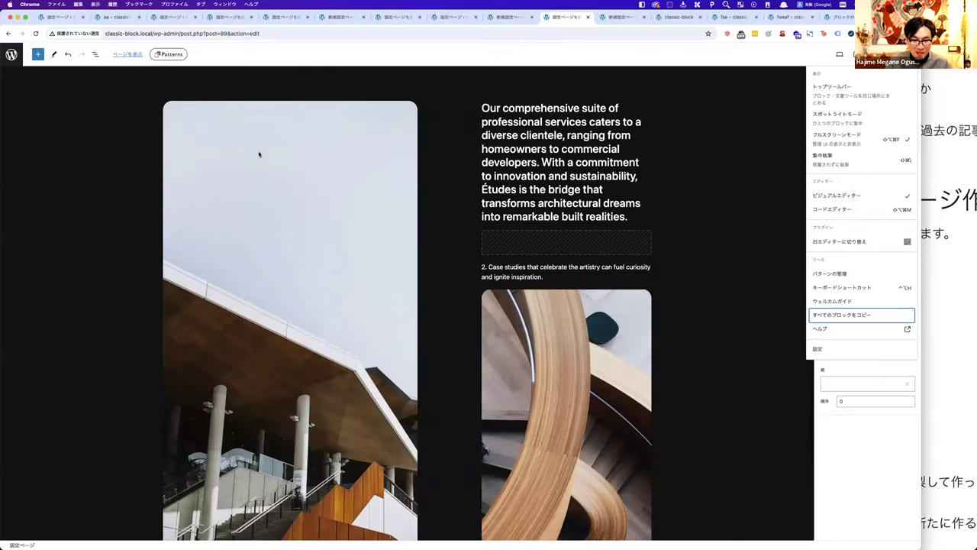
scroll(259, 154, up, 10)
scroll(258, 154, up, 4)
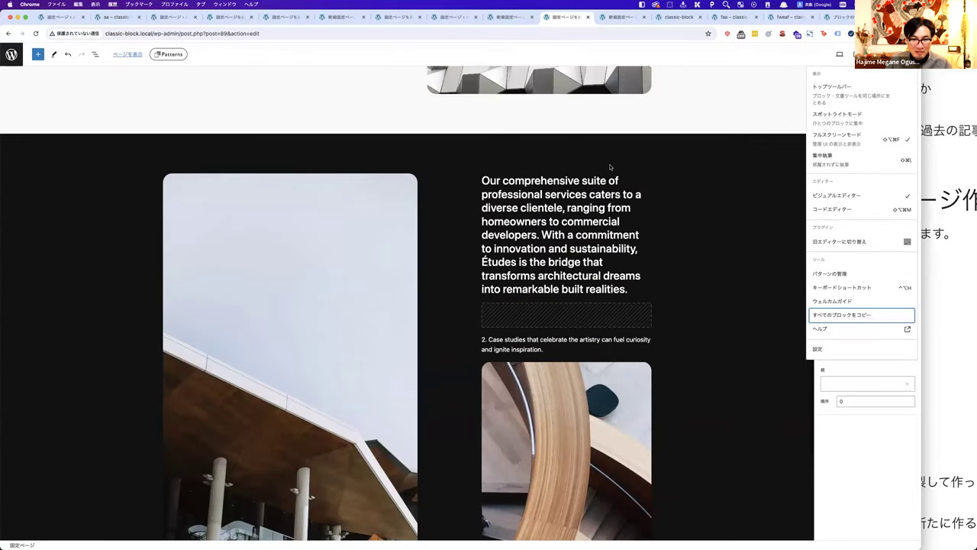
Step: Add an empty block directly after the group promoting the Études Architect app, using the block list view
click(94, 54)
click(100, 163)
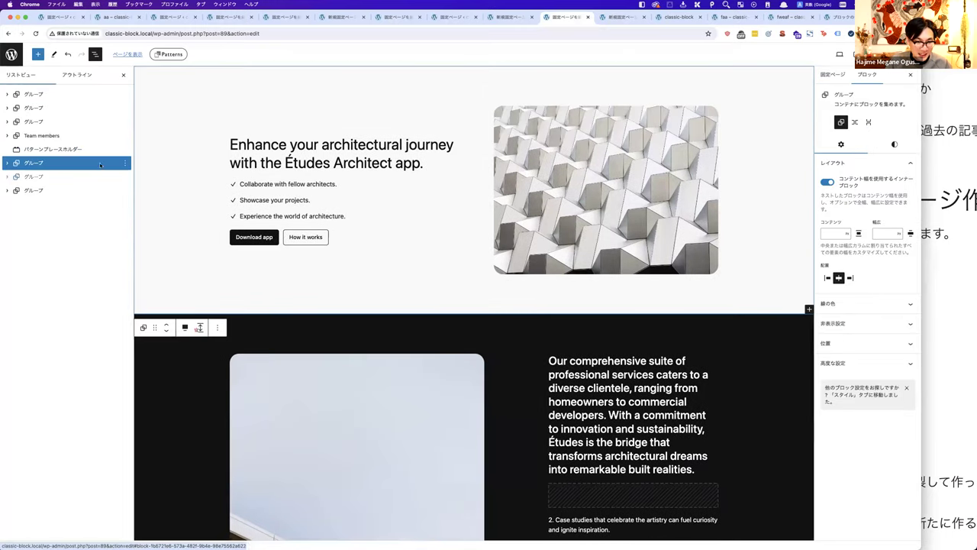
click(126, 163)
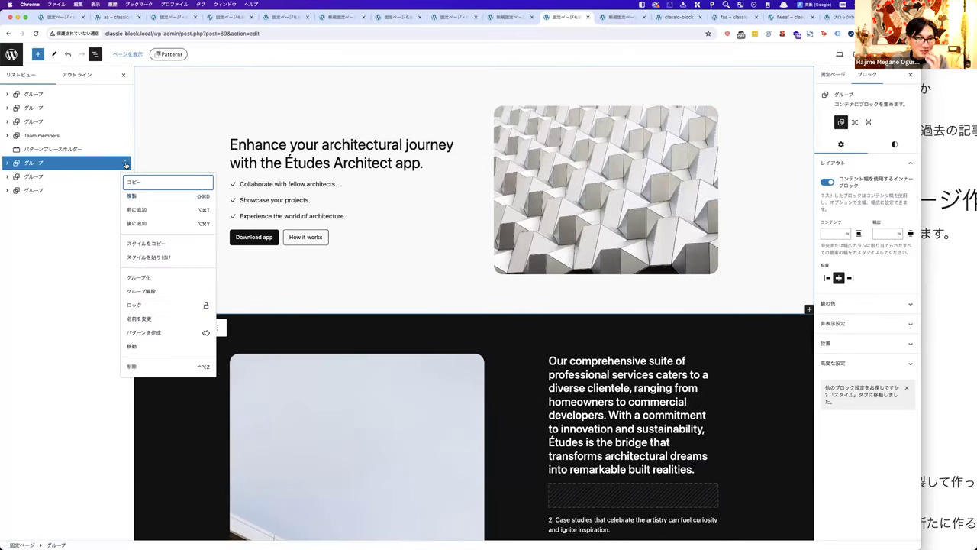
click(137, 223)
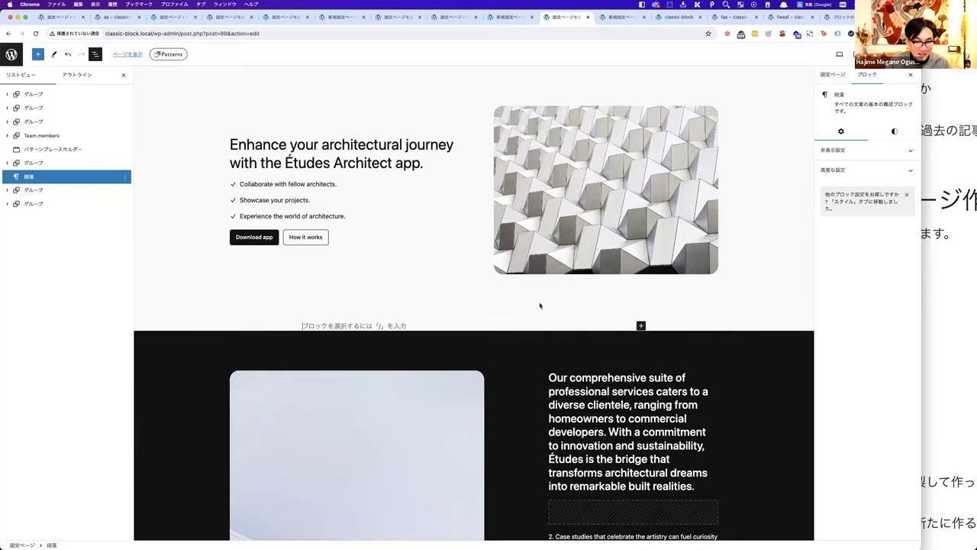
Step: Insert the custom faq pattern into the empty block below the Études Architect app group on the Product01 page and save
click(640, 325)
click(699, 452)
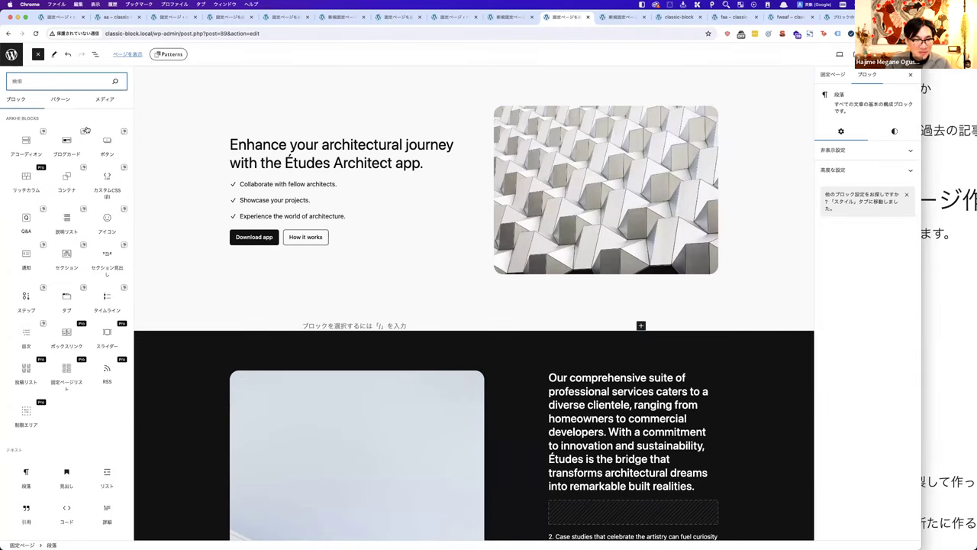
click(59, 100)
click(47, 139)
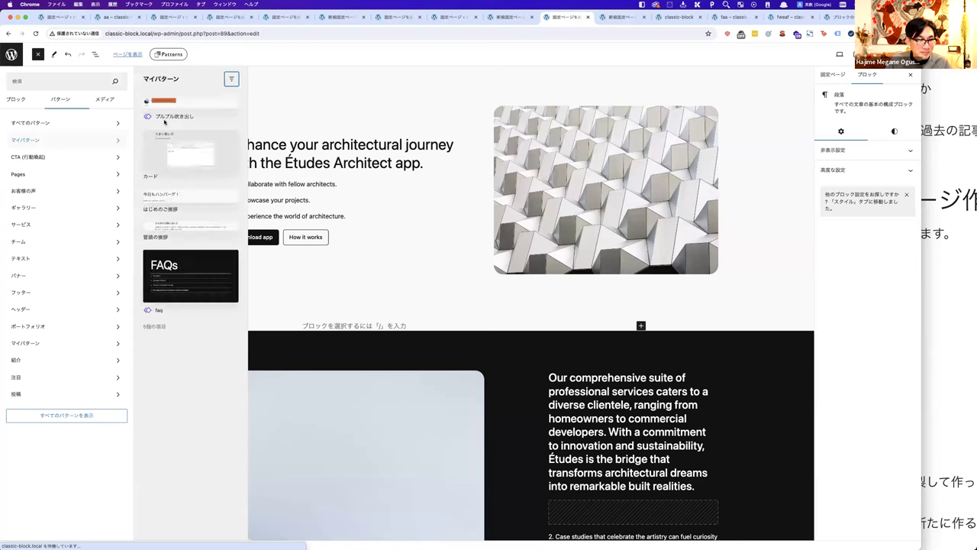
click(181, 264)
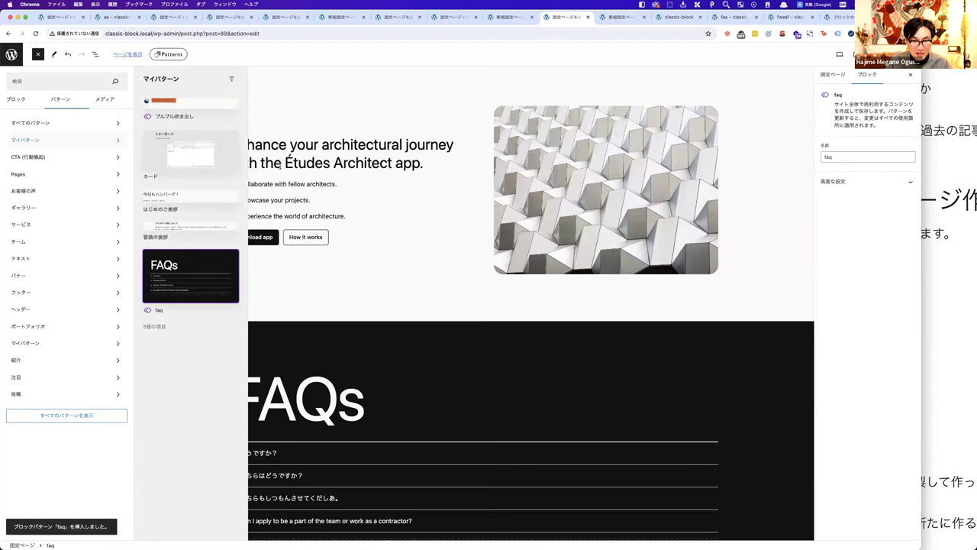
click(434, 97)
scroll(517, 248, down, 3)
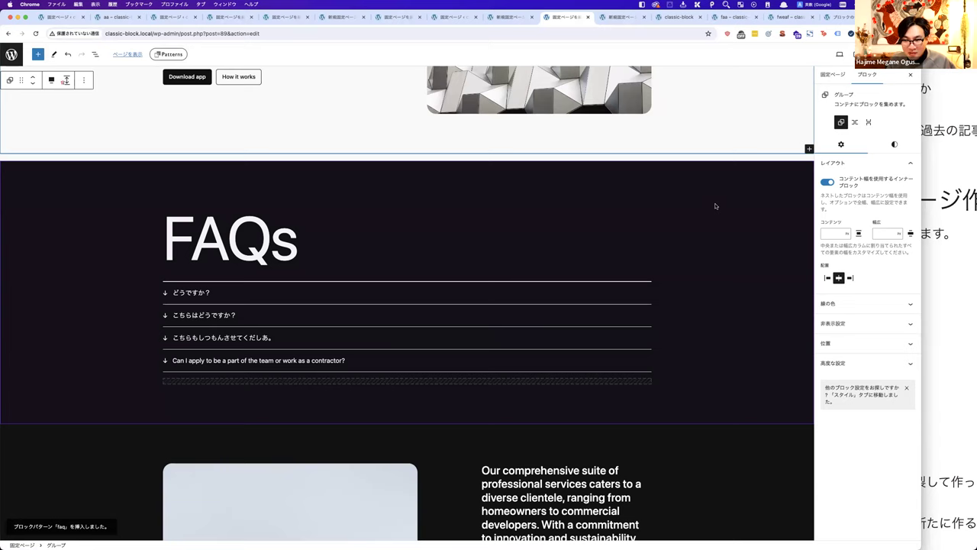
click(676, 229)
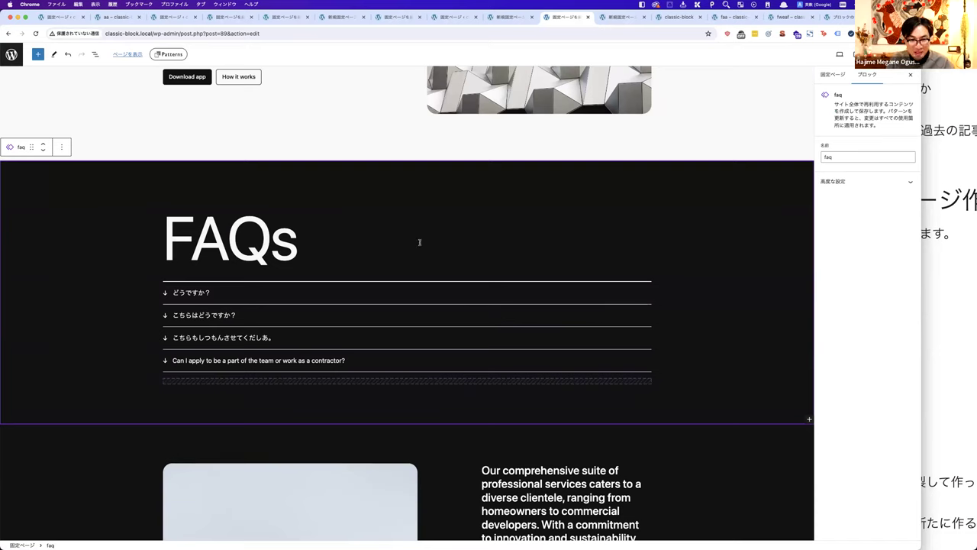
key(super+s)
Step: On the product02 page, insert the faq pattern in a new block after the dark project details group and save
click(622, 16)
scroll(564, 164, down, 15)
scroll(565, 166, down, 10)
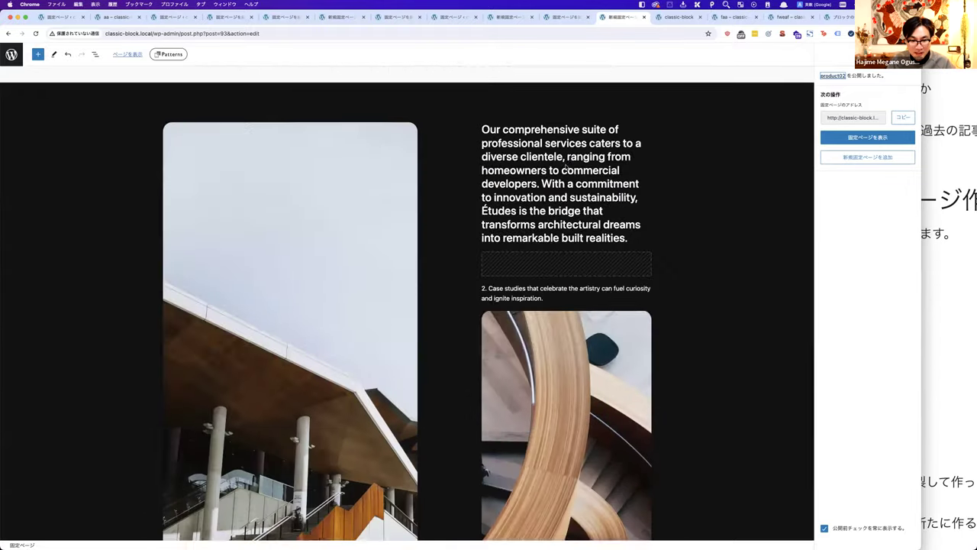
click(452, 253)
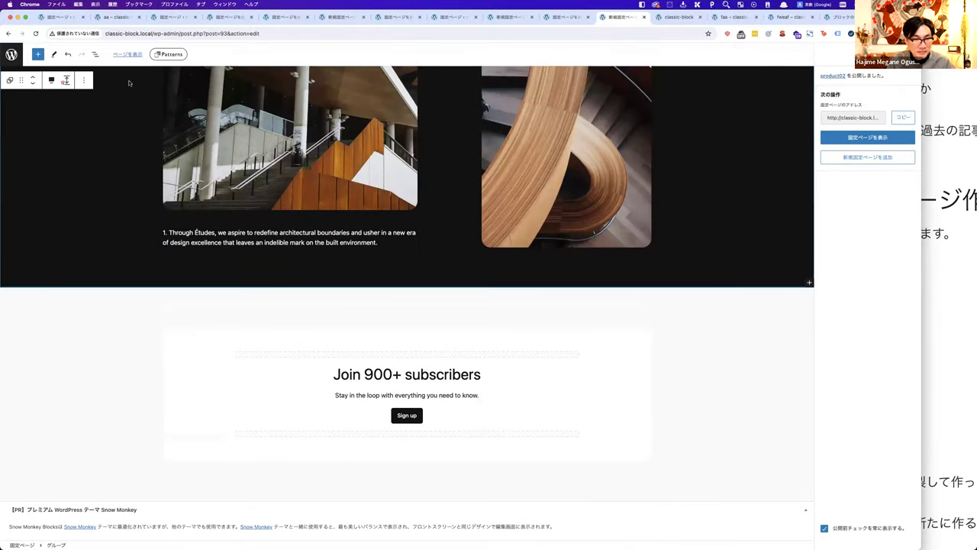
click(94, 55)
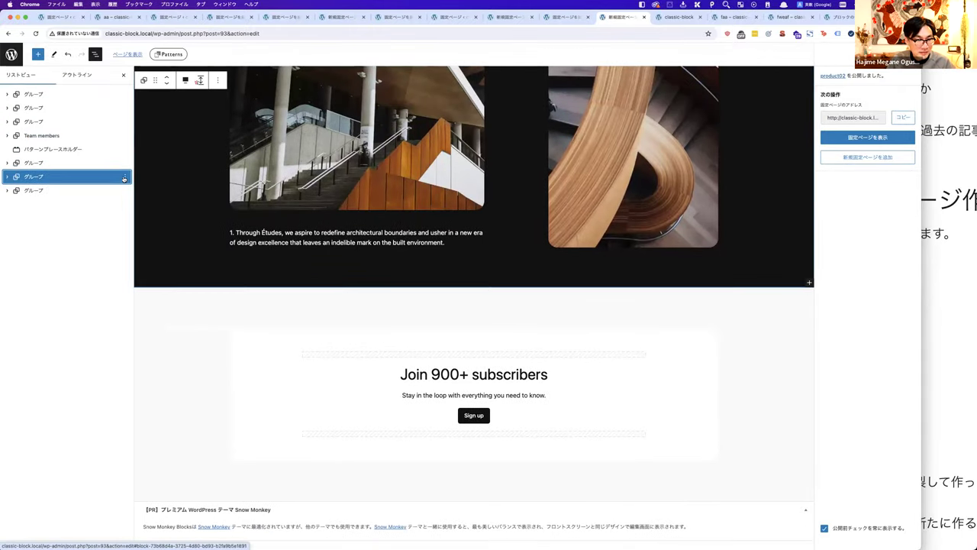
click(124, 176)
click(136, 222)
key(super+v)
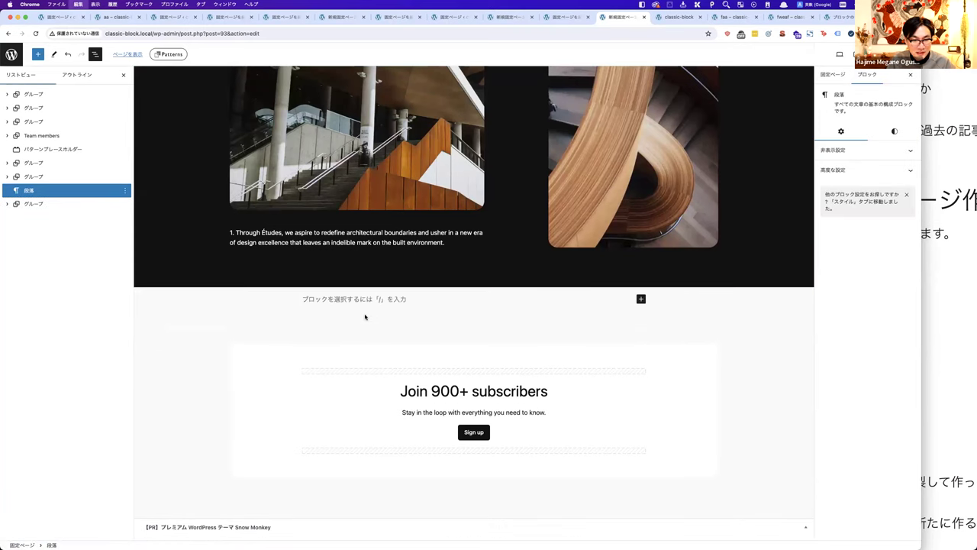
click(641, 353)
key(super+s)
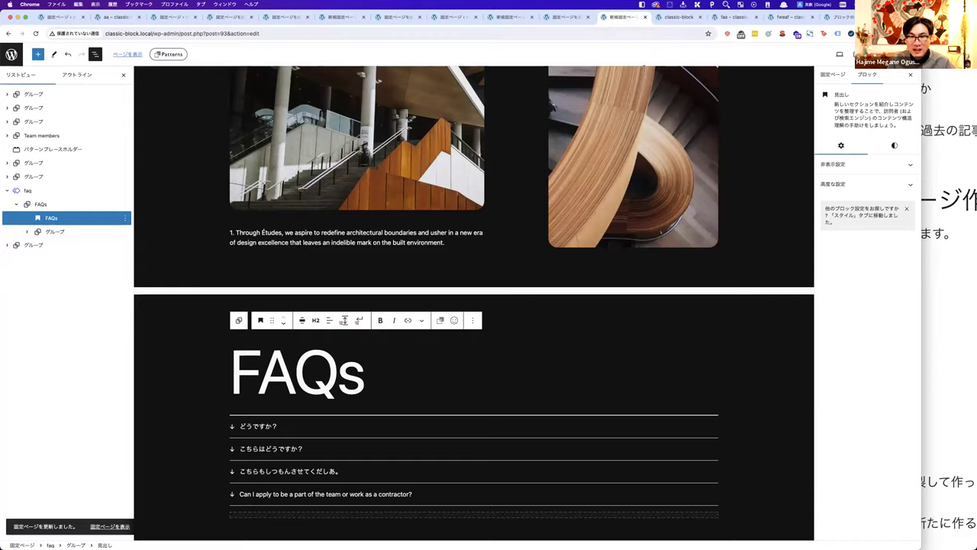
Step: Move the product02 editor into its own window and tile it beside the Product01 editor, with Product01 on the left half
drag(622, 16, 99, 84)
key(ctrl+alt+Right)
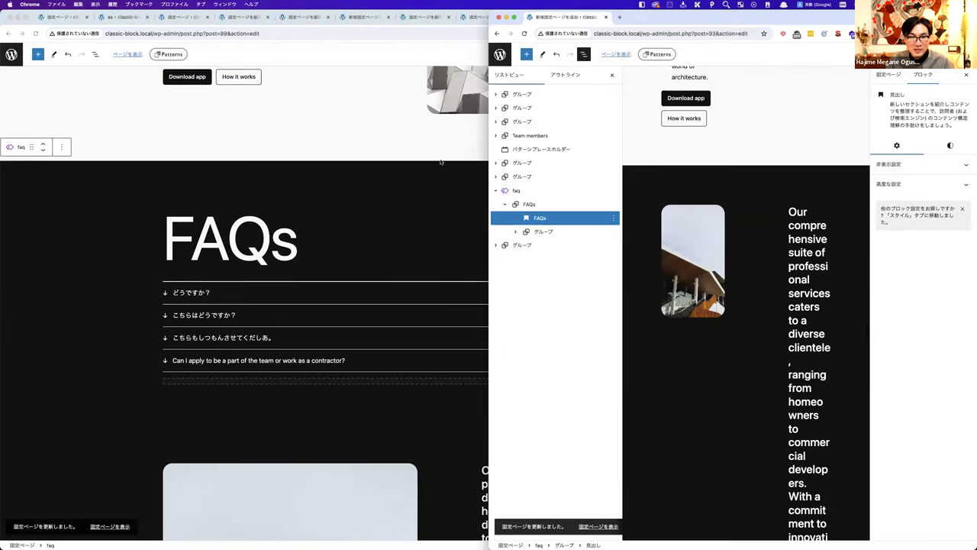
click(440, 162)
key(ctrl+alt+Left)
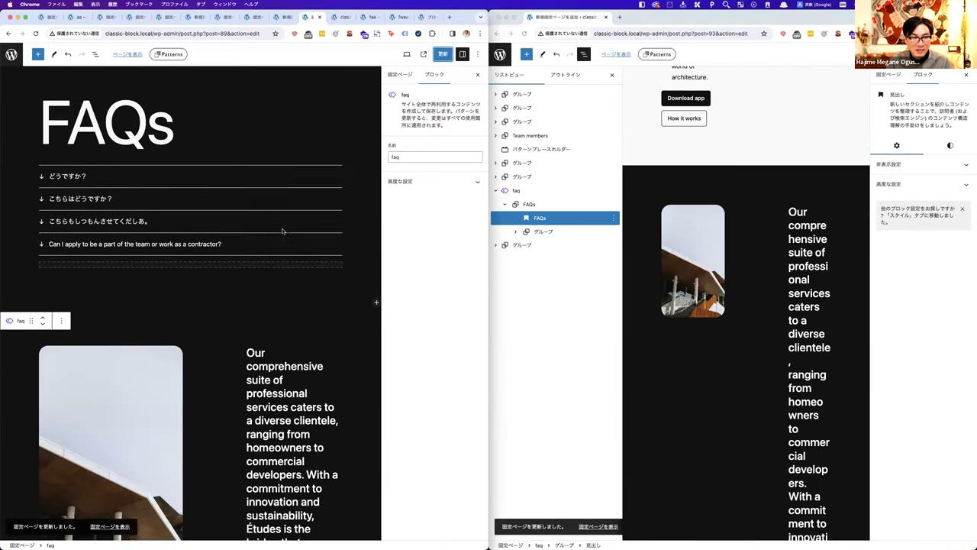
Step: Compare the sections of the Product01 and product02 pages from the heroes down to the FAQs
scroll(320, 233, up, 15)
scroll(292, 246, down, 10)
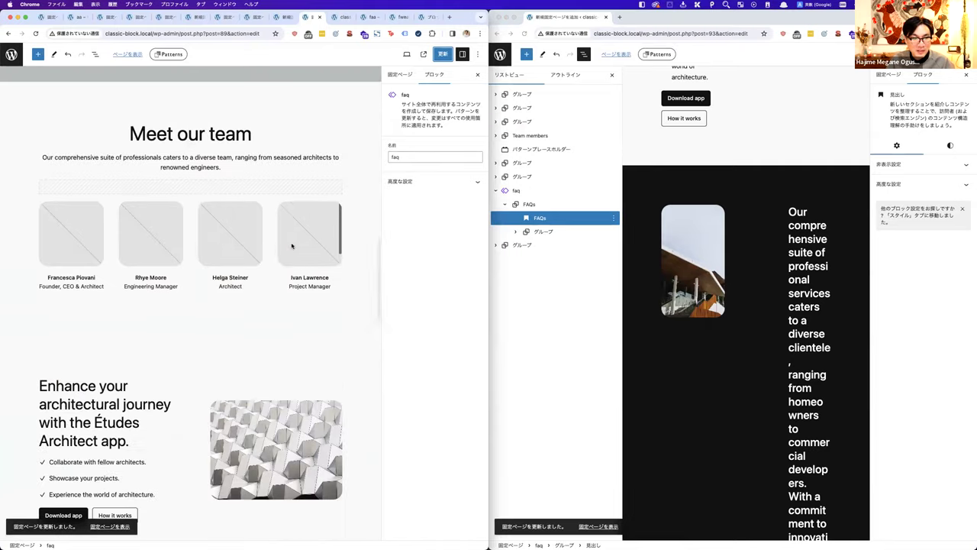
scroll(292, 246, up, 10)
scroll(291, 246, down, 15)
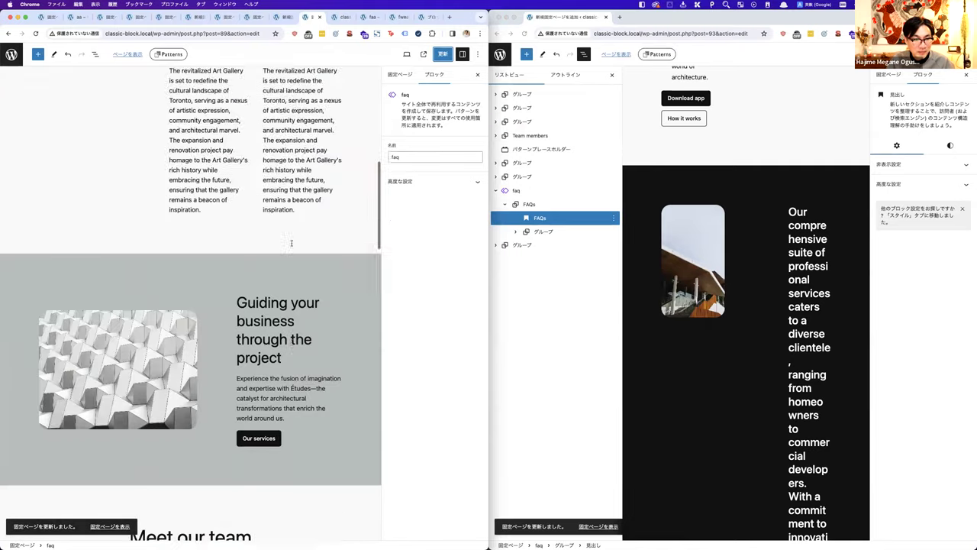
click(775, 357)
scroll(718, 322, down, 10)
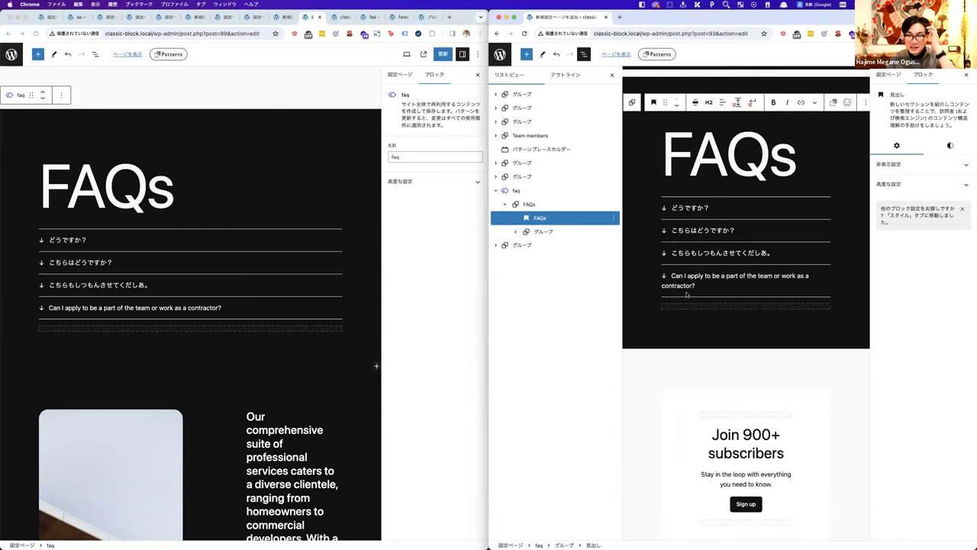
scroll(712, 237, up, 1)
scroll(752, 233, up, 15)
scroll(249, 242, up, 8)
scroll(249, 242, up, 10)
Step: Change the paragraph under "製品02" in the product02 hero to "わわわあーーー！" and save both product pages
click(680, 176)
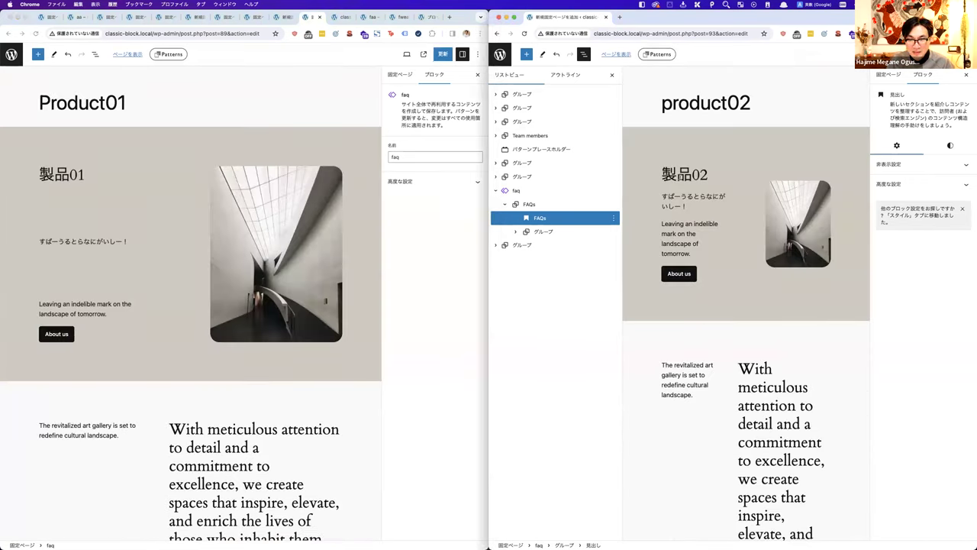
click(676, 195)
key(super+a)
text(わわわ)
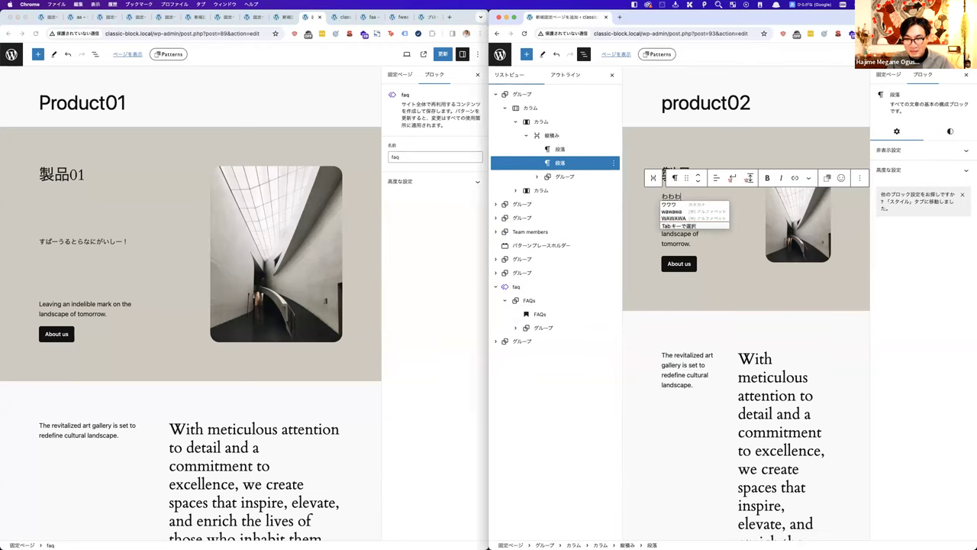
text(あーー)
key(Return)
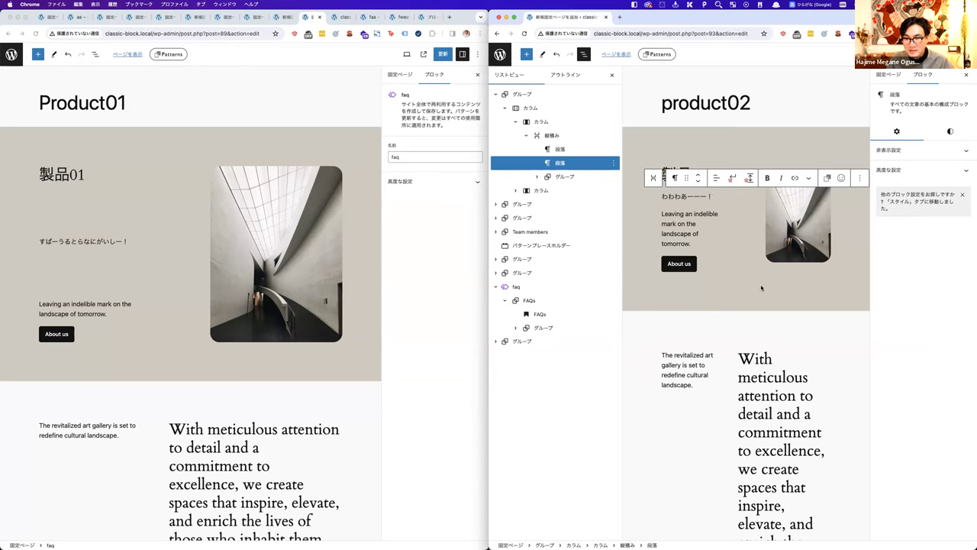
click(761, 288)
key(super+s)
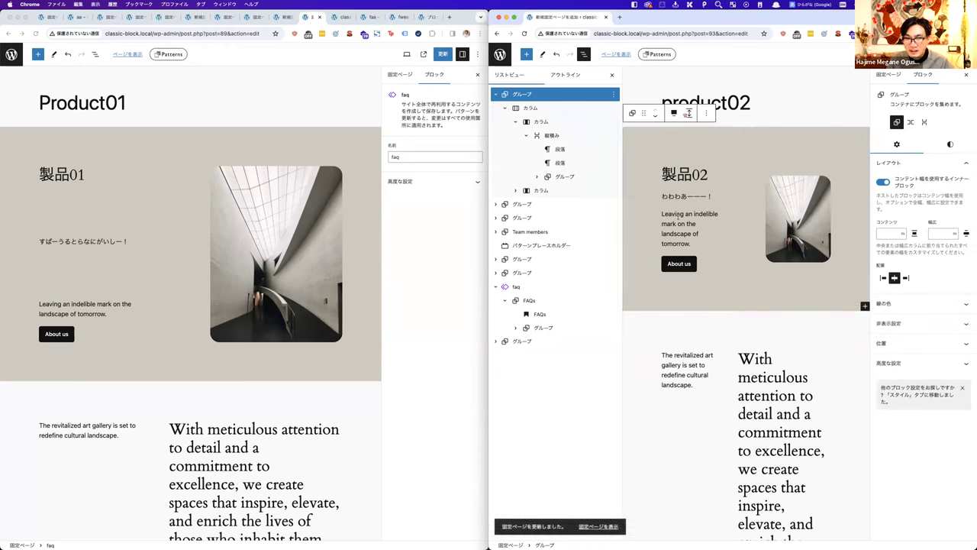
click(224, 146)
click(449, 56)
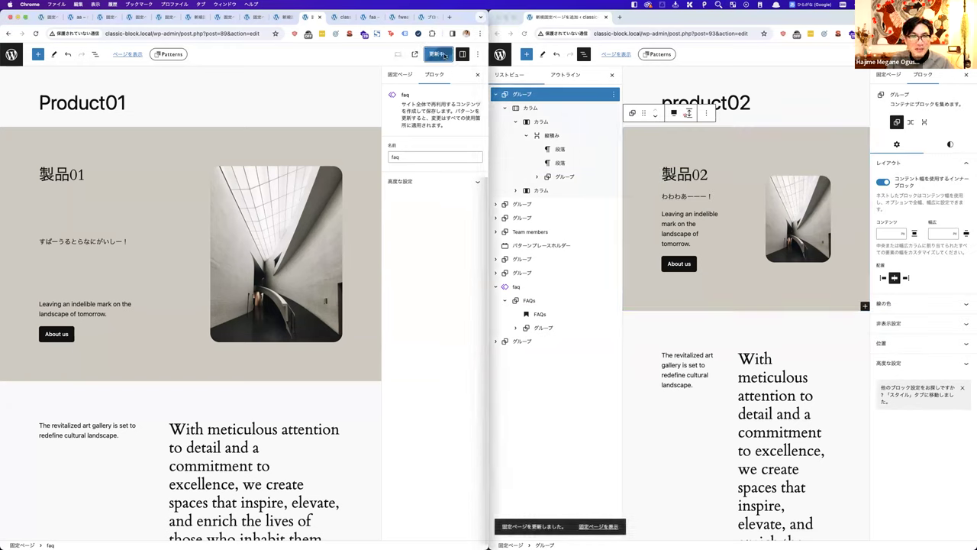
Step: Change the first question in the Product01 page's FAQs section to "同期のデモです！！"
scroll(191, 254, down, 6)
scroll(192, 255, down, 10)
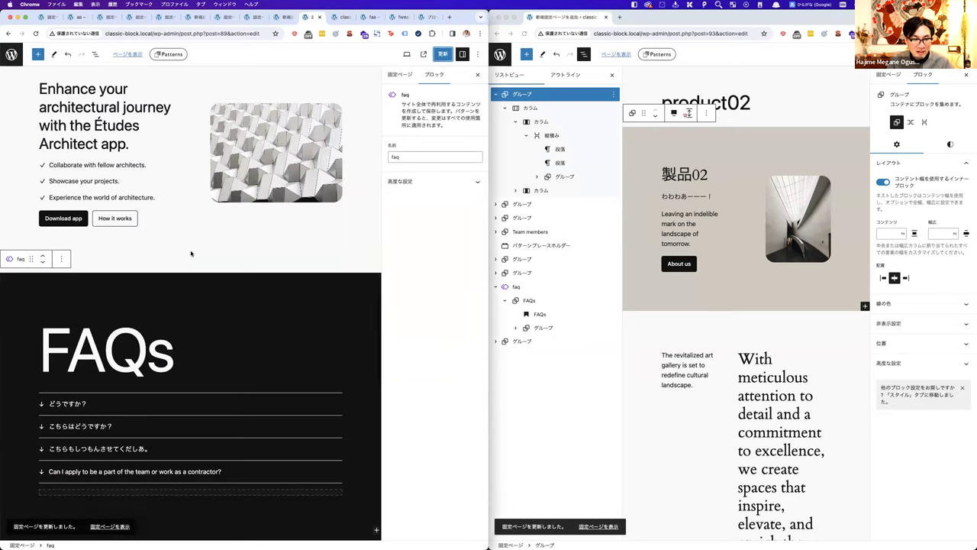
click(267, 230)
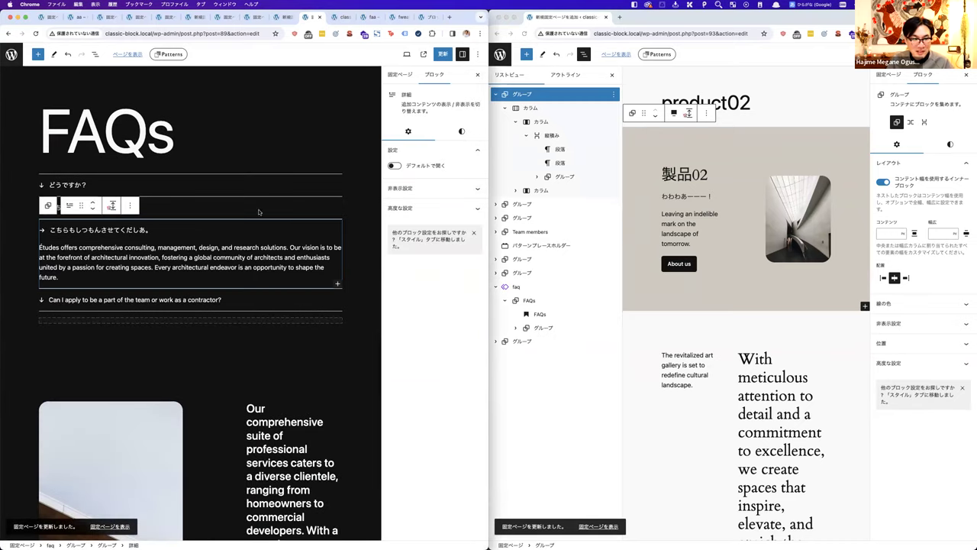
click(176, 188)
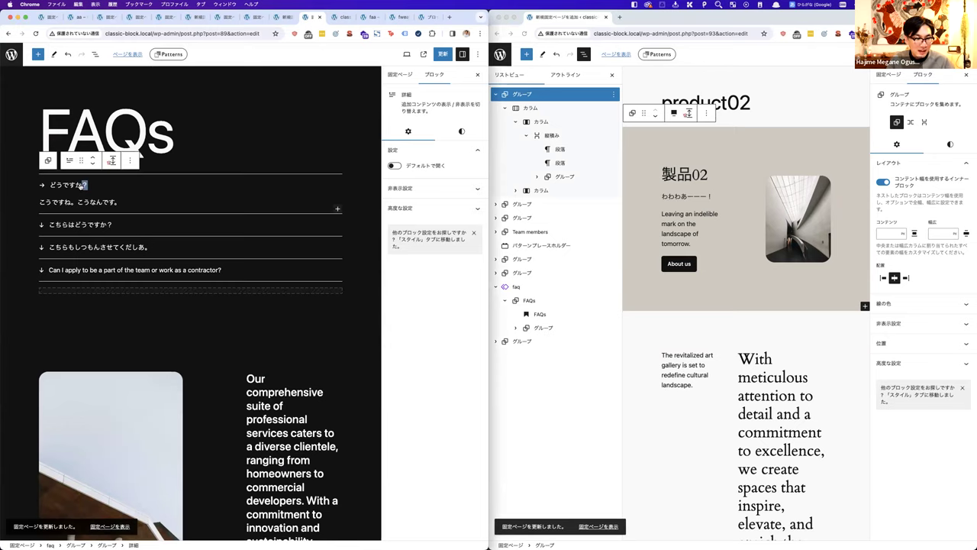
key(super+plus)
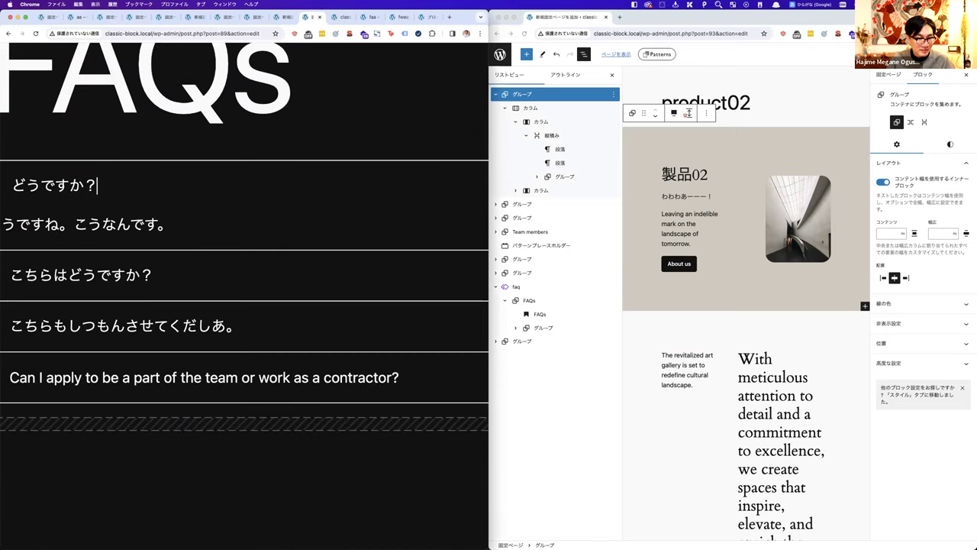
key(shift+Left)
key(shift+Left)
key(shift+Left)
key(shift+Left)
key(shift+Left)
key(shift+Left)
text(どいうきの)
key(BackSpace)
key(BackSpace)
key(BackSpace)
key(BackSpace)
text(うきn)
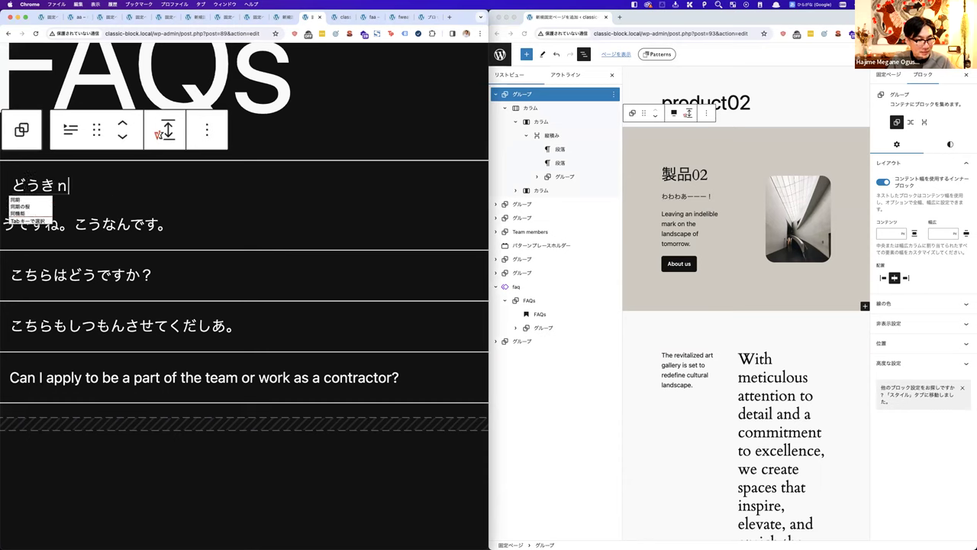
text(odemodeus)
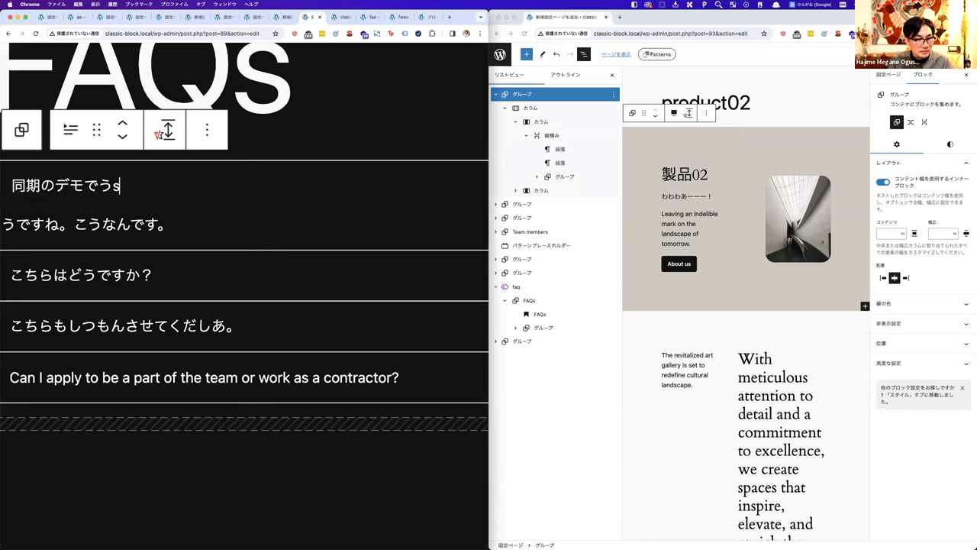
text(u!!)
key(Return)
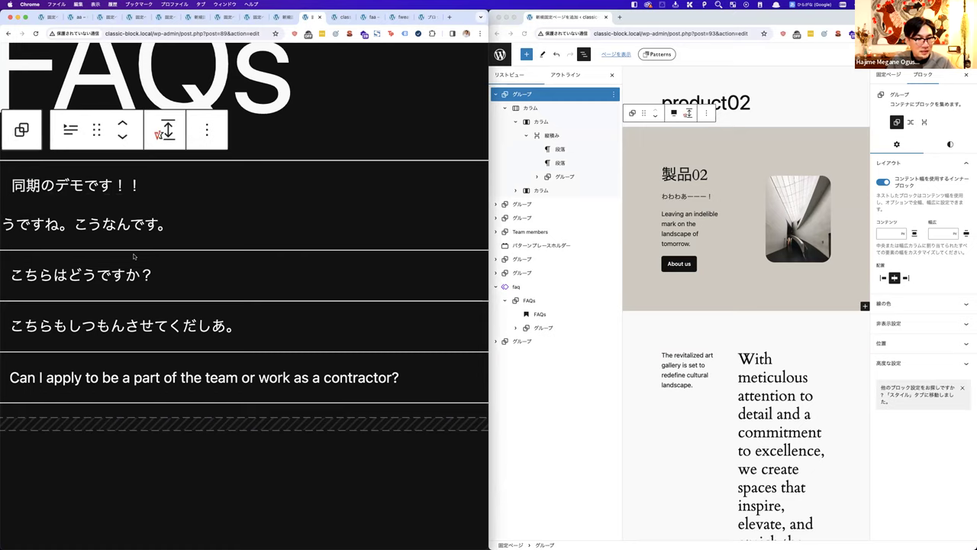
key(super+minus)
click(244, 331)
key(super+minus)
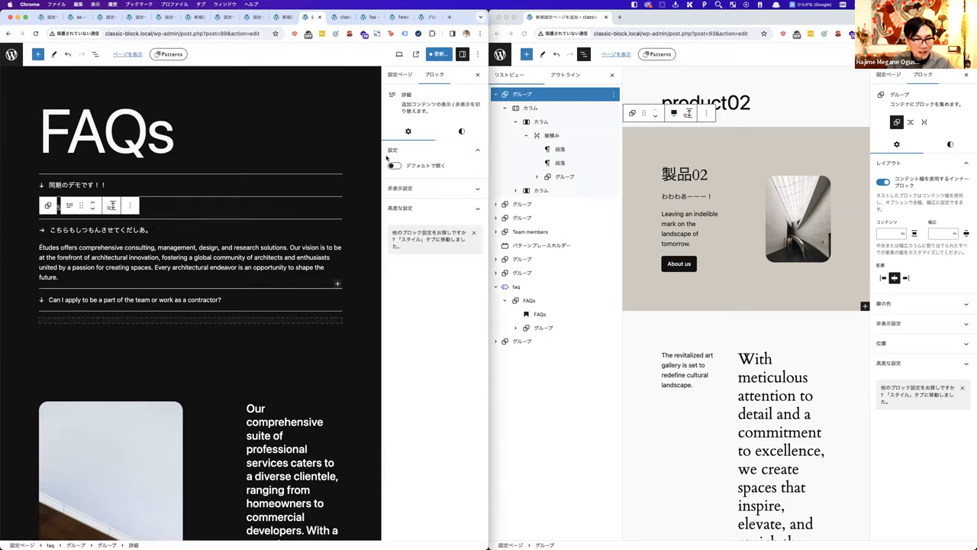
Step: Save the faq pattern change and update the Product01 page
click(439, 54)
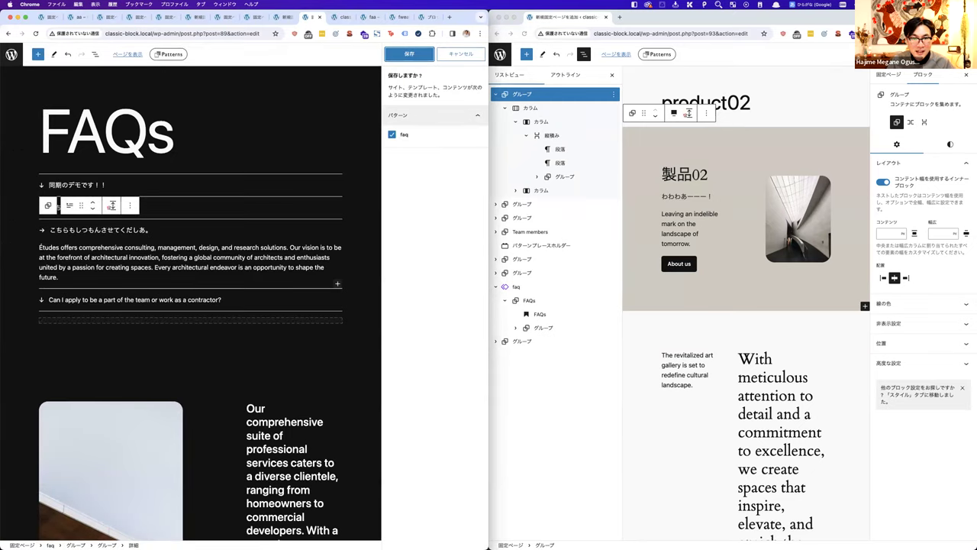
click(409, 53)
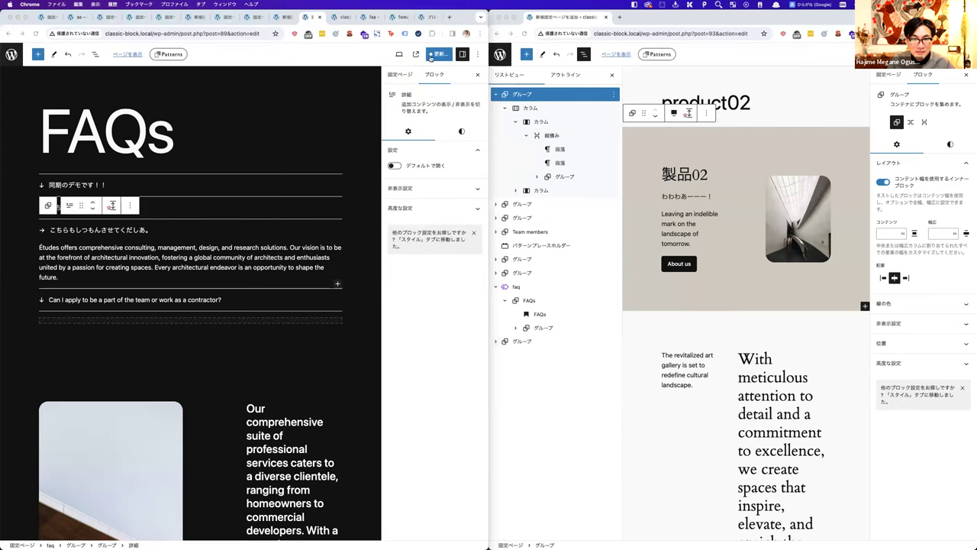
click(431, 57)
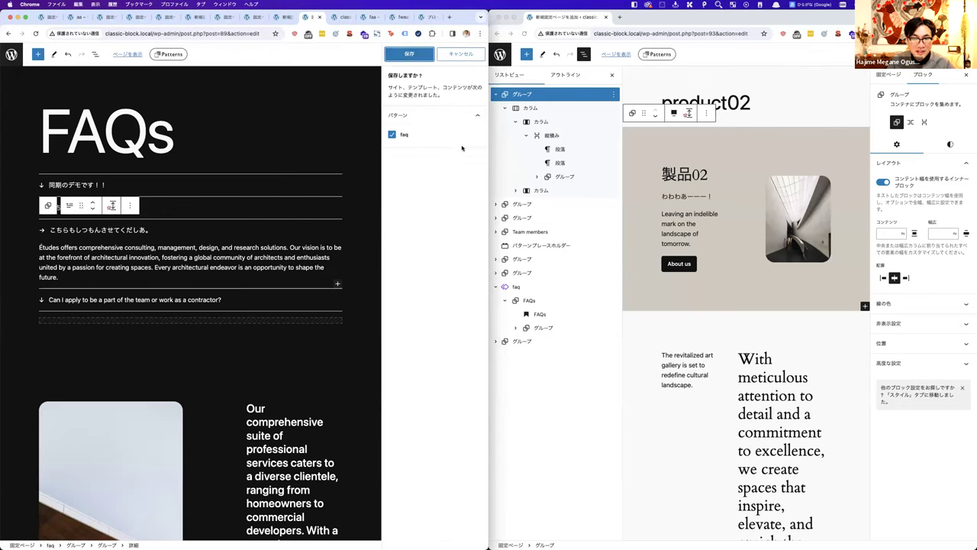
click(407, 56)
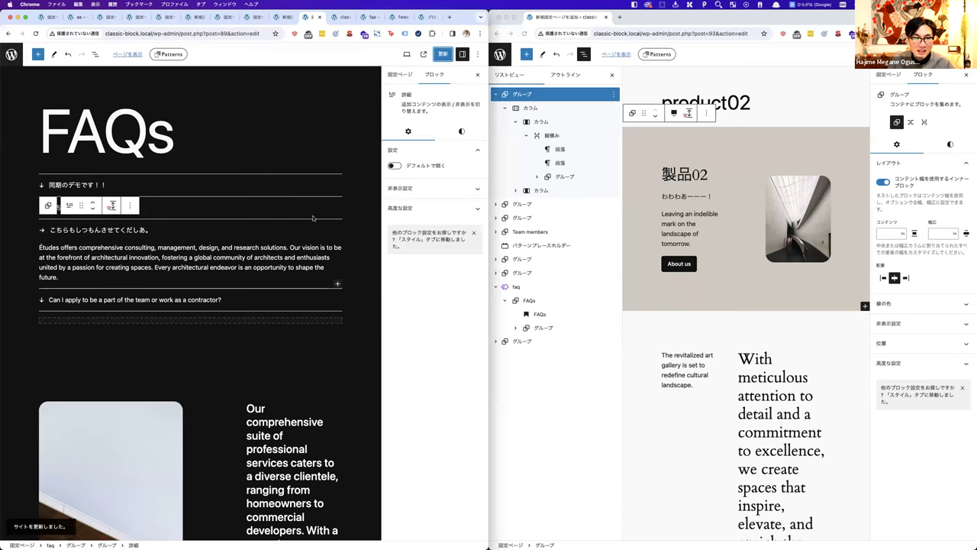
click(442, 55)
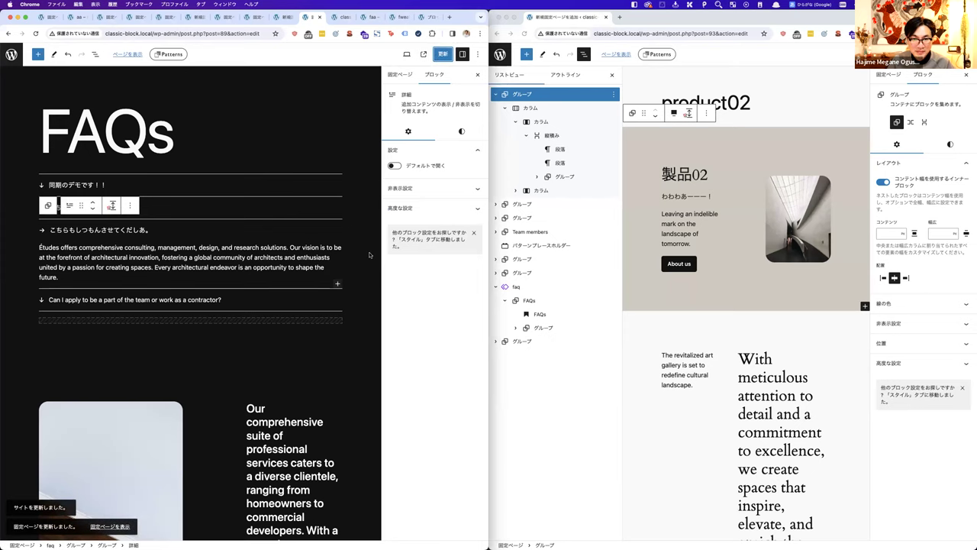
Step: Reload the product02 editor page and check its FAQs section for the synced question
click(654, 457)
click(640, 35)
key(Return)
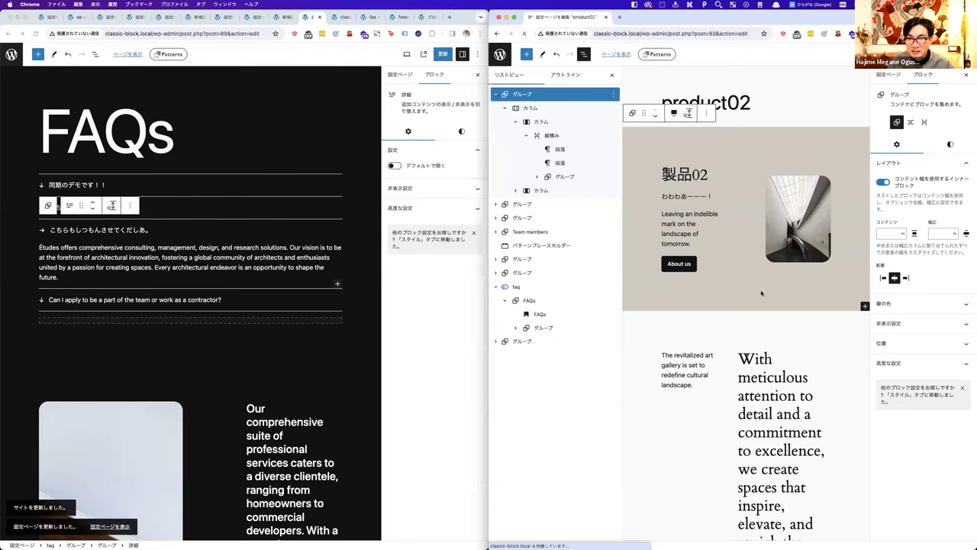
scroll(725, 305, down, 10)
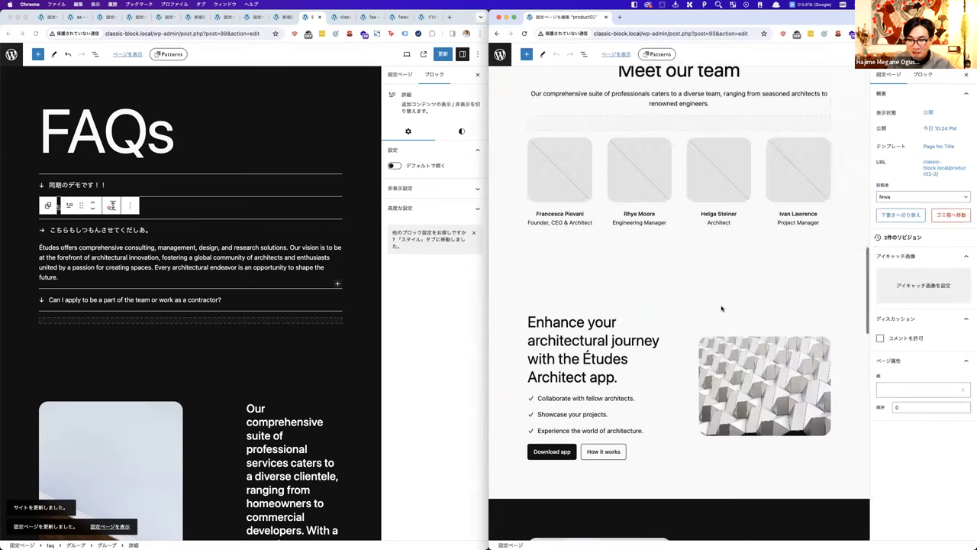
scroll(721, 309, down, 10)
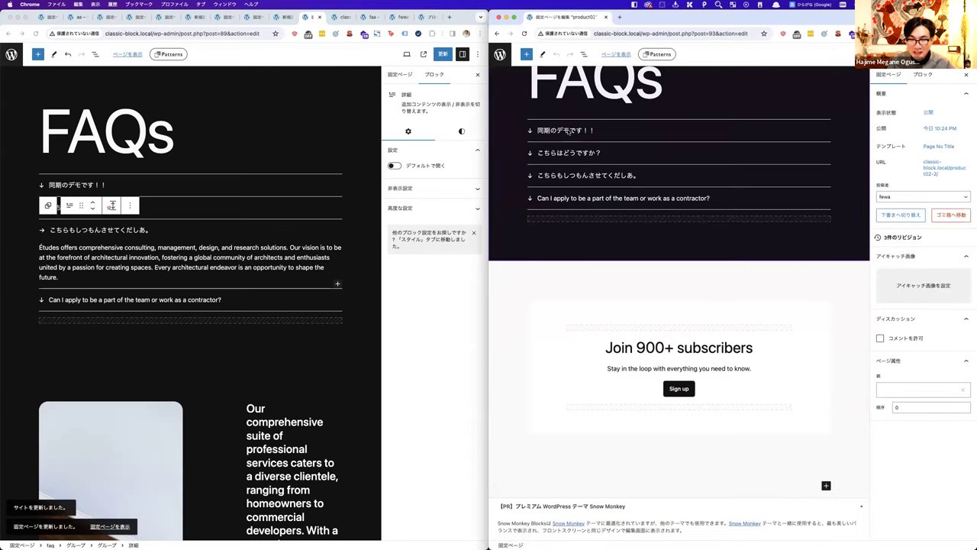
scroll(569, 131, up, 3)
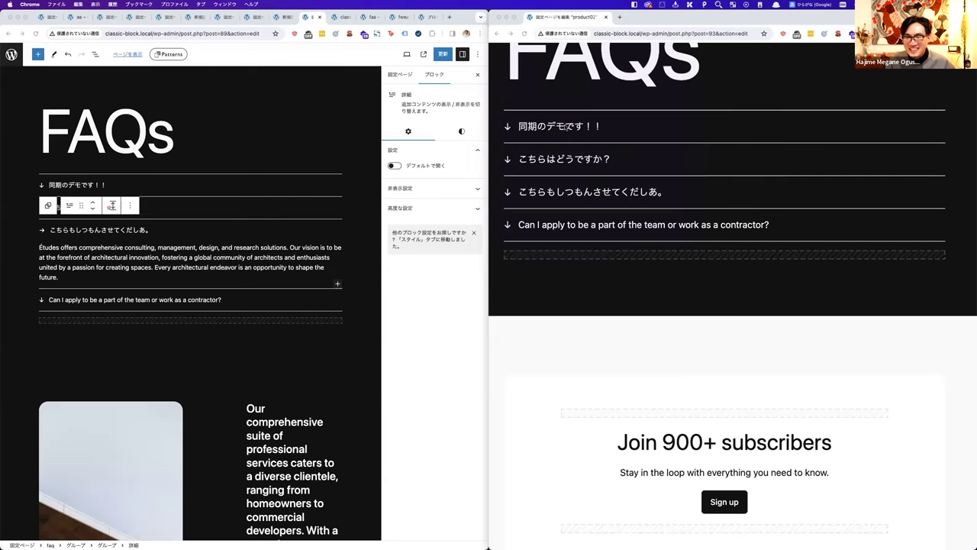
scroll(603, 356, down, 1)
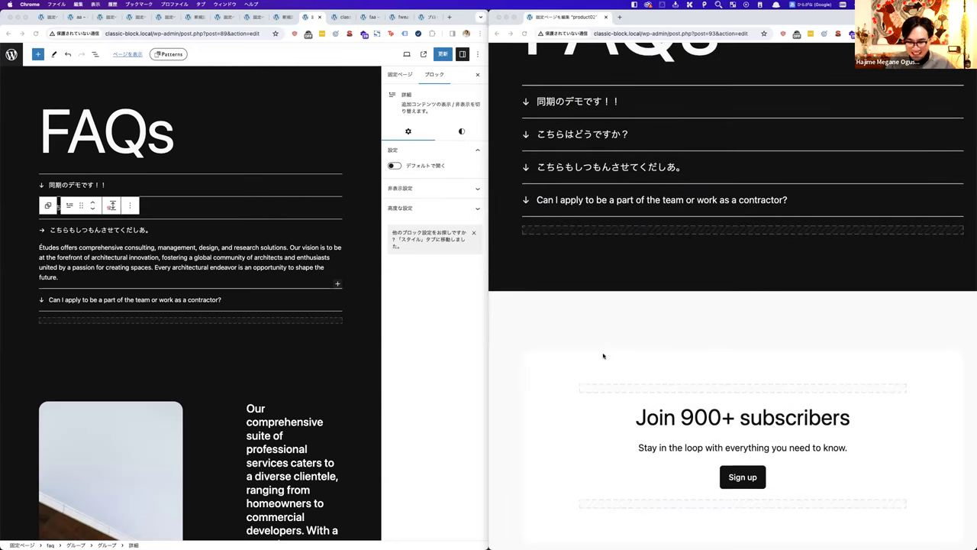
scroll(591, 347, up, 5)
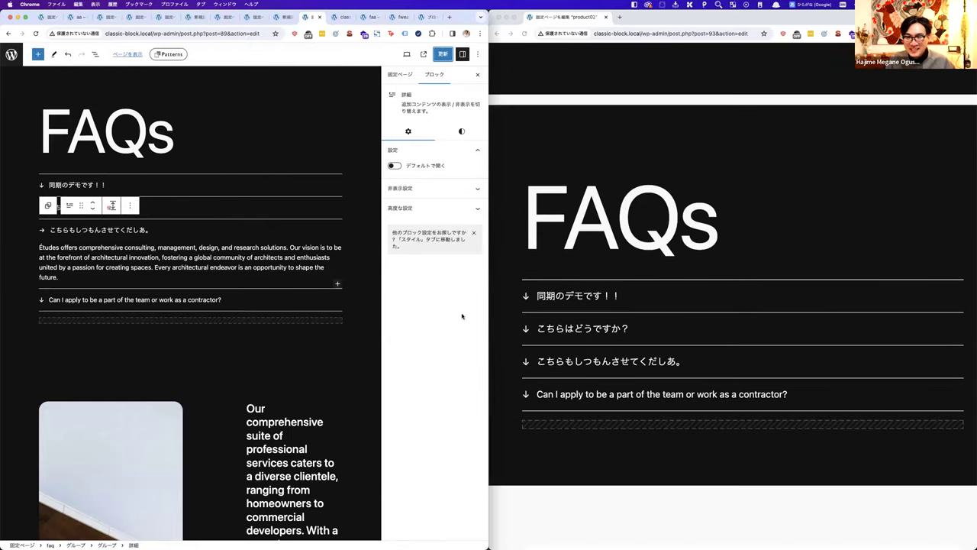
scroll(680, 303, up, 10)
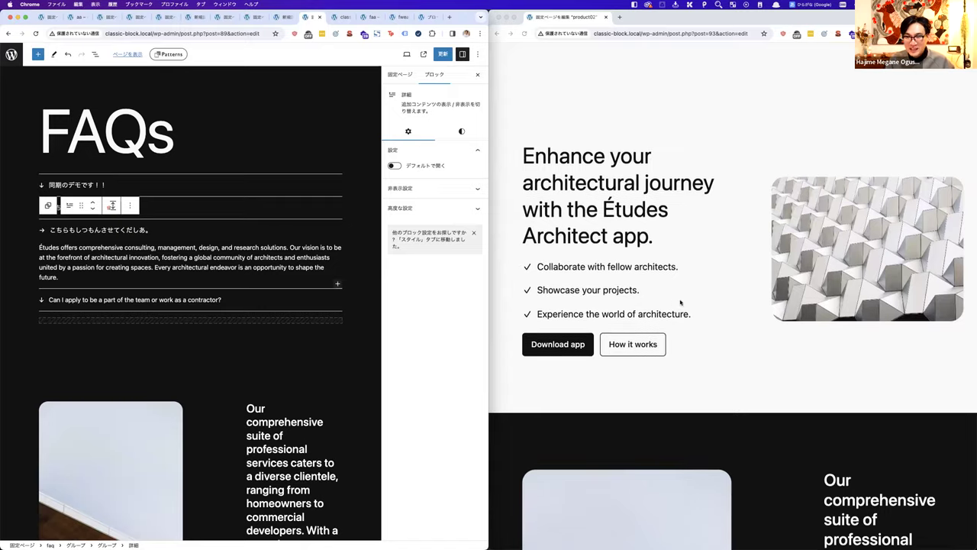
Step: Start creating a pattern from the "Enhance your architectural journey" group on Product01, switch off 同期, and close the dialog without creating it
key(ctrl+alt+Return)
scroll(665, 241, up, 5)
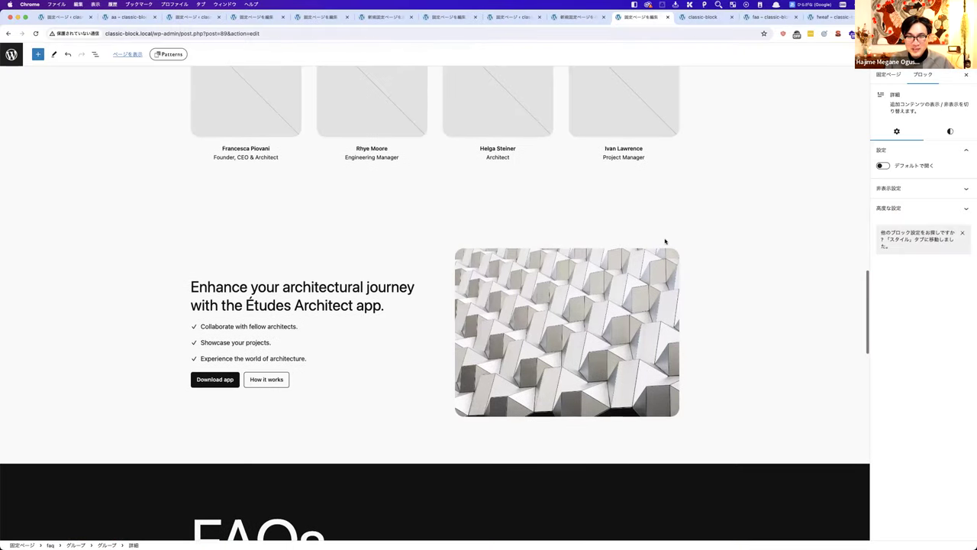
click(665, 242)
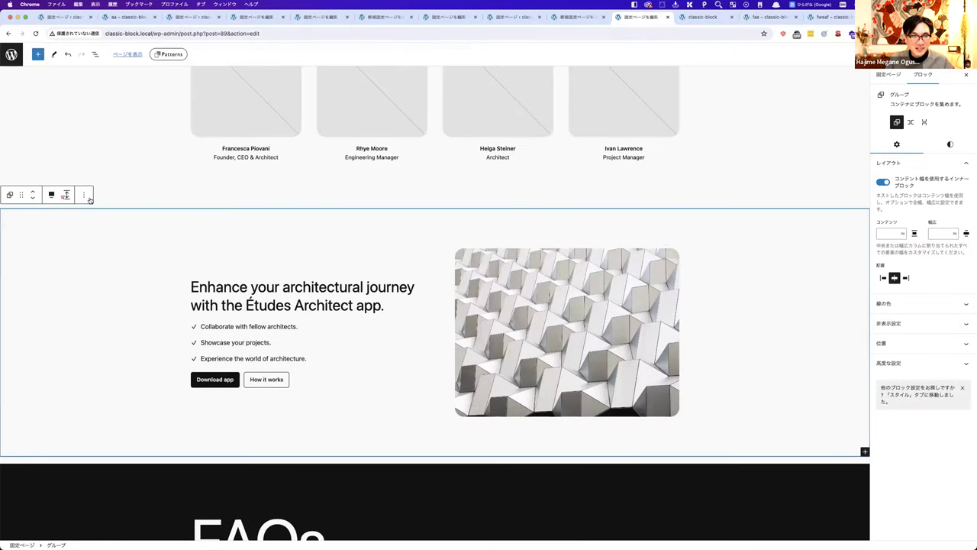
click(82, 194)
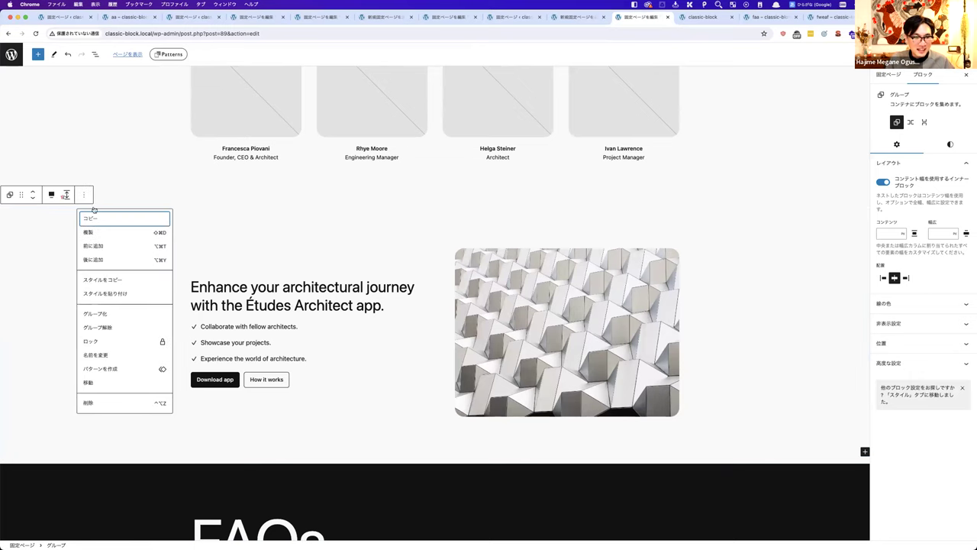
click(119, 369)
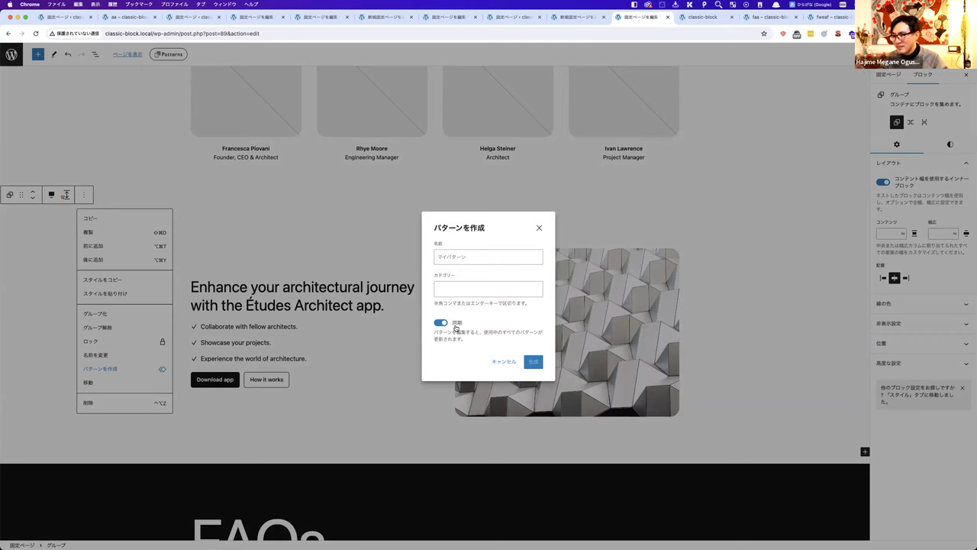
click(445, 324)
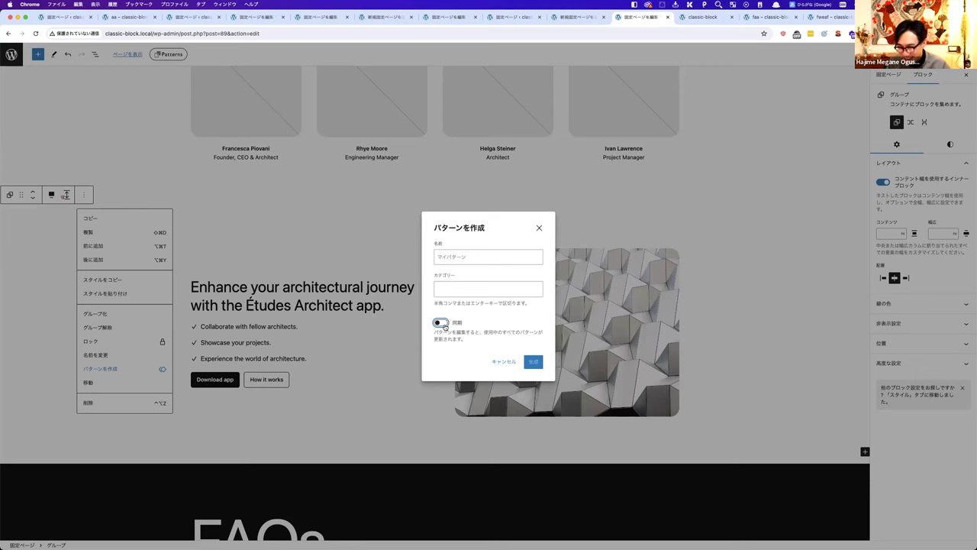
click(539, 229)
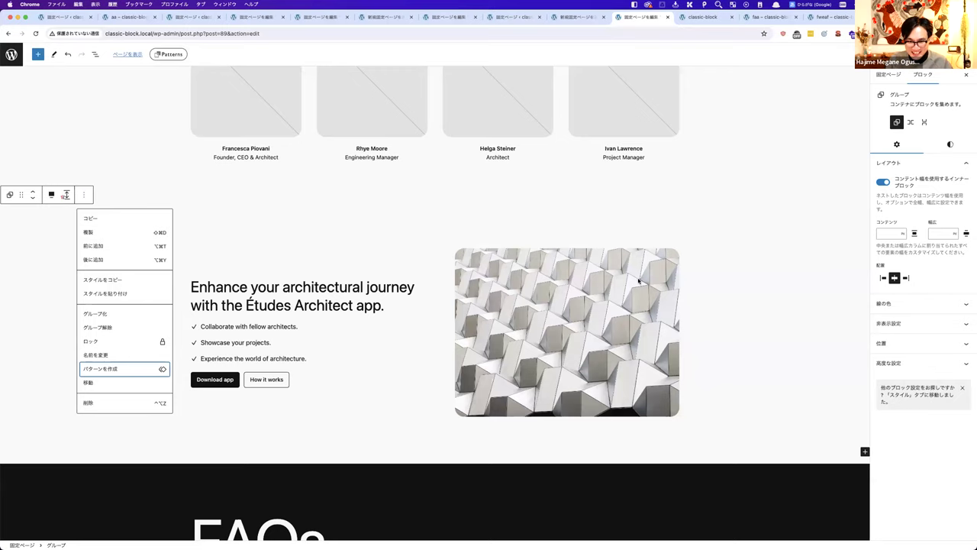
Step: Look at the page-creation outline in the workshop notes and return to the Product01 page editor
key(ctrl+Up)
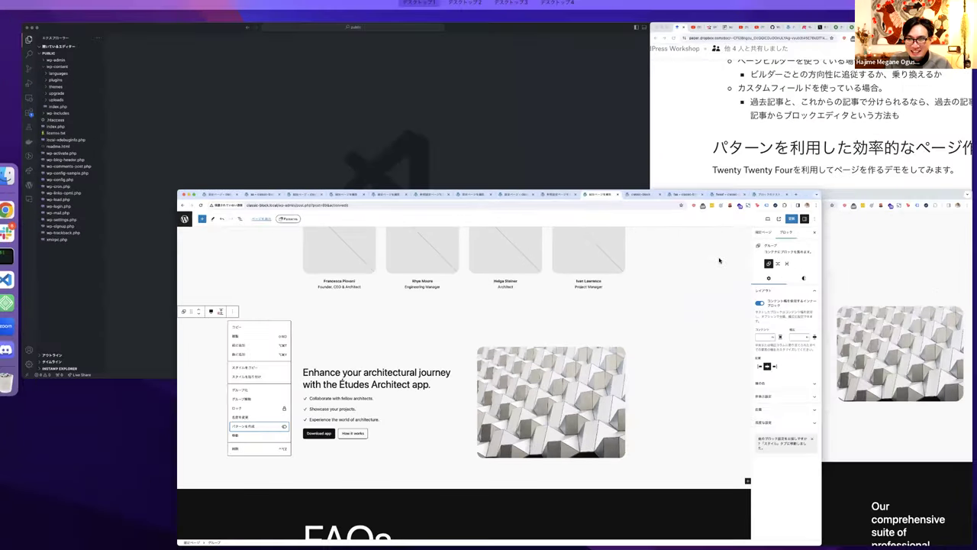
key(ctrl+Up)
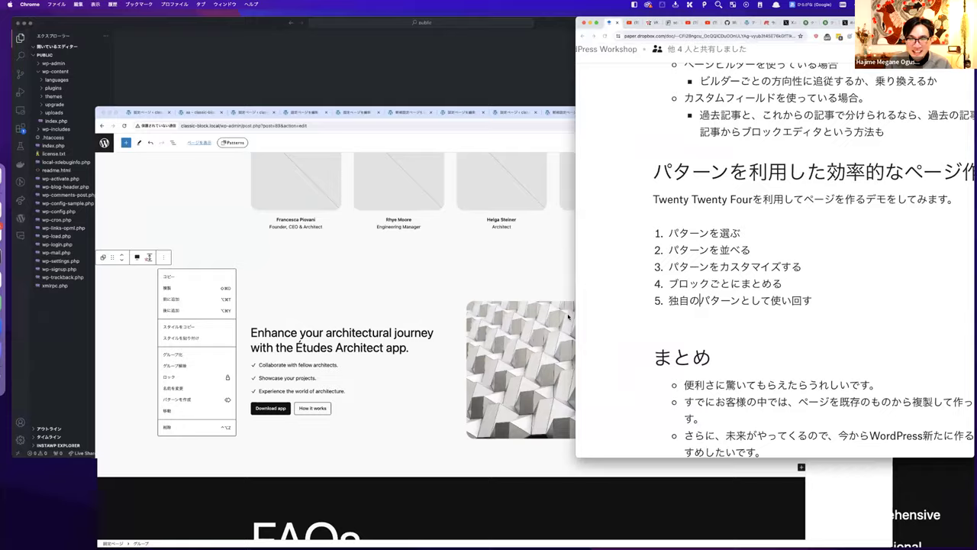
click(427, 192)
scroll(425, 192, down, 10)
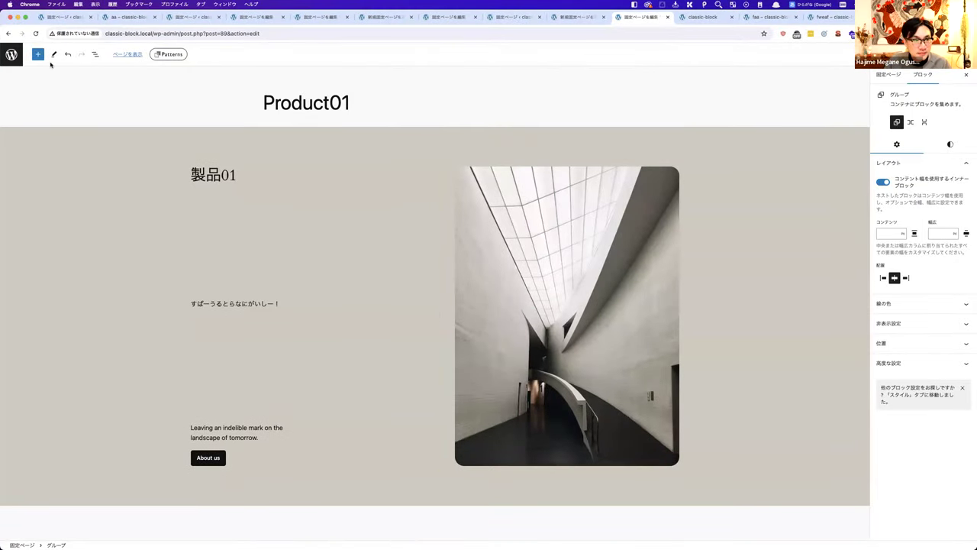
Step: Leave the Product01 editor and activate the Lightning theme for the site
click(11, 54)
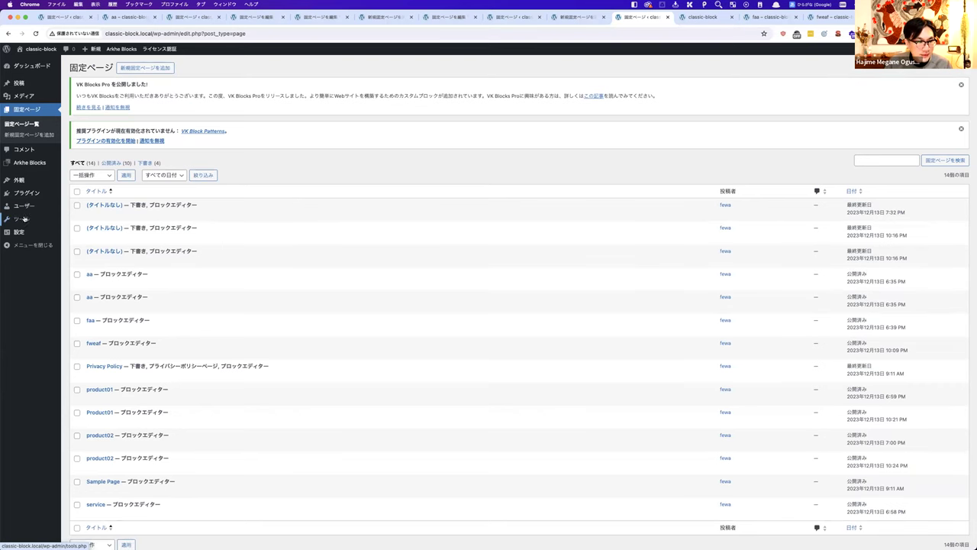
mouse_move(19, 181)
click(80, 192)
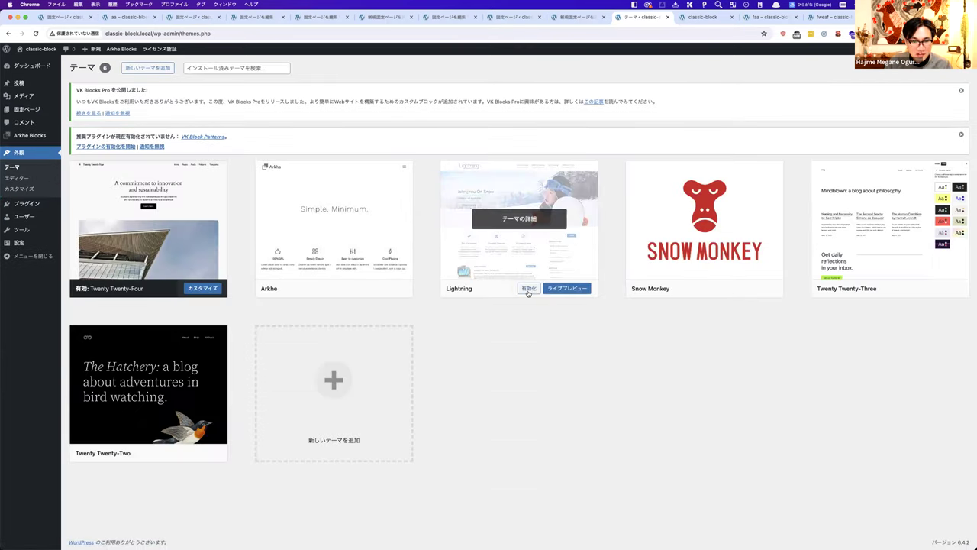
click(527, 290)
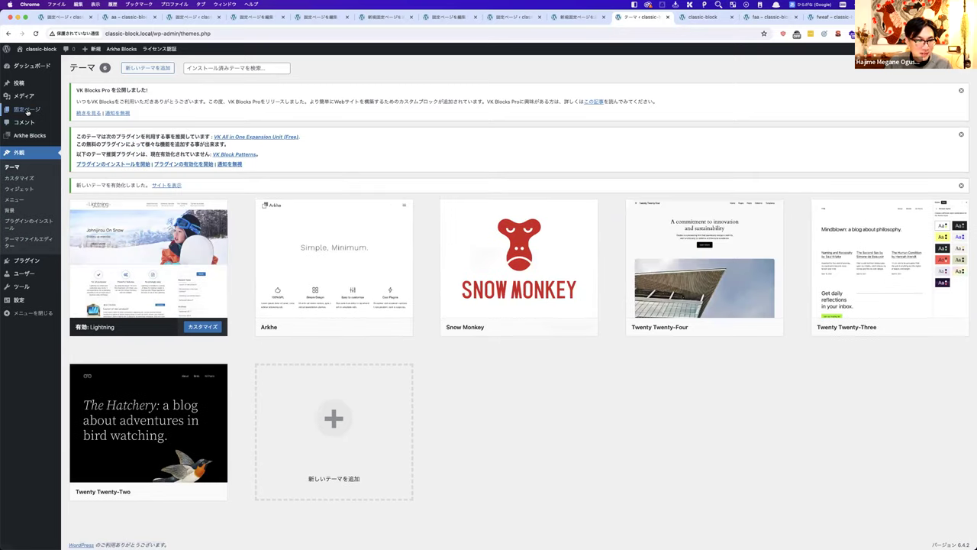
Step: Open the two published aa pages and the faa page from the pages list in separate tabs and view them
click(27, 109)
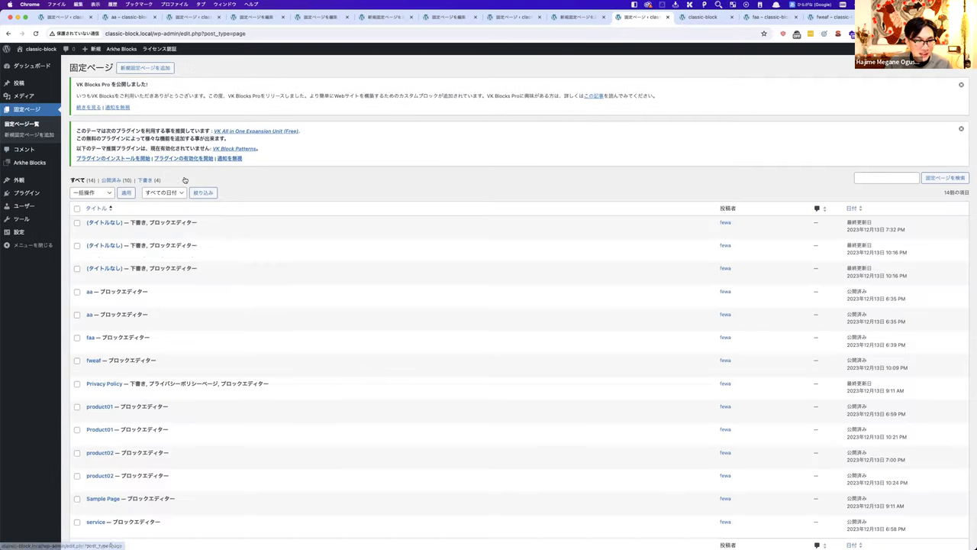
click(268, 301)
click(269, 324)
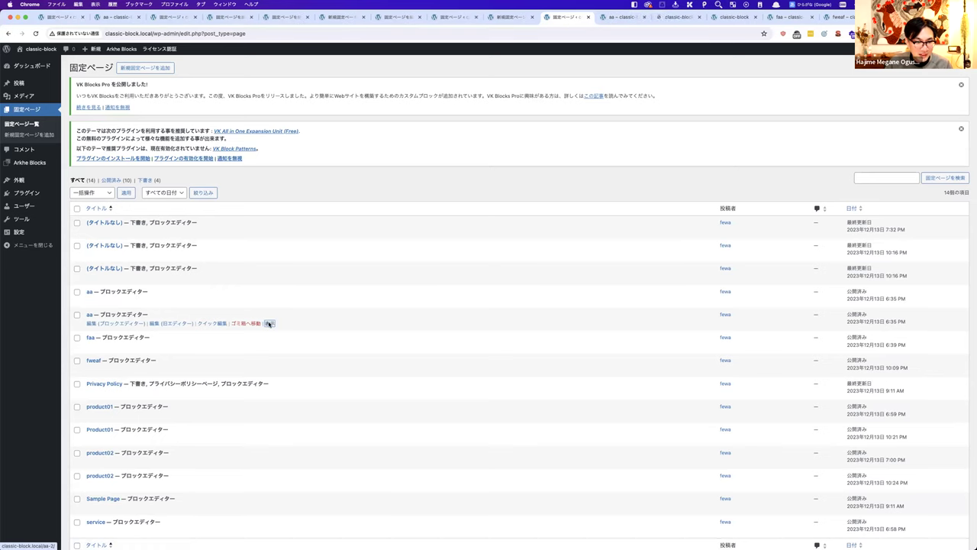
click(269, 346)
click(581, 22)
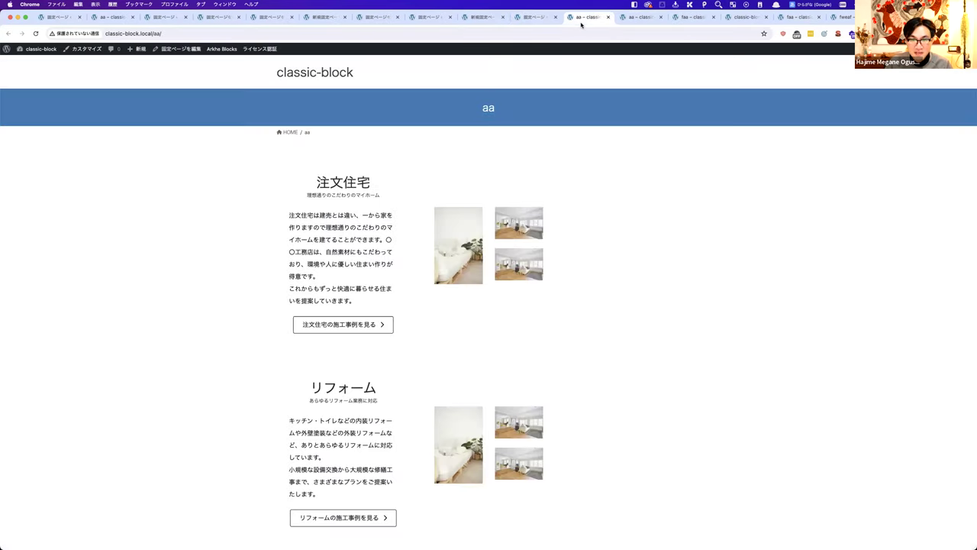
click(641, 17)
click(693, 18)
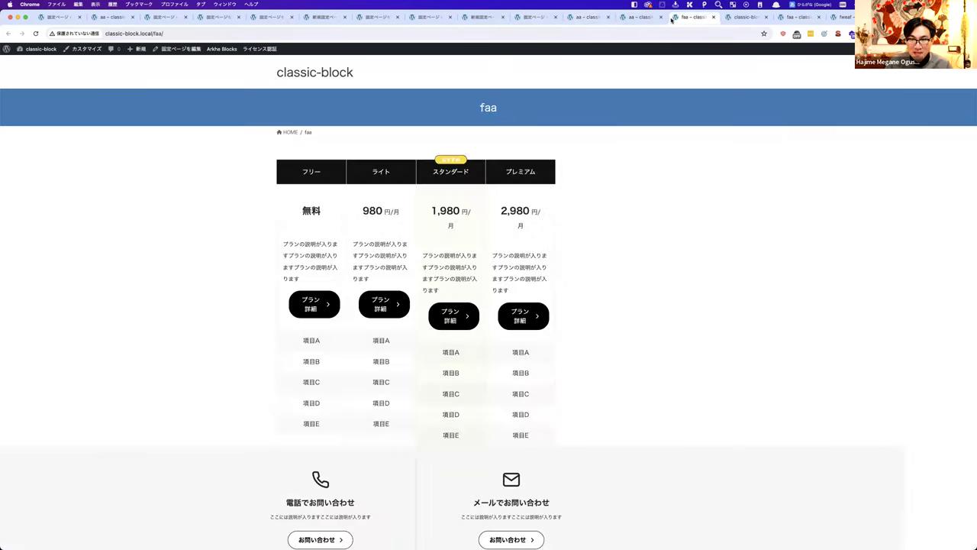
Step: Examine the already open classic-block home page and the pricing table and contact sections of the earlier faa page
click(741, 18)
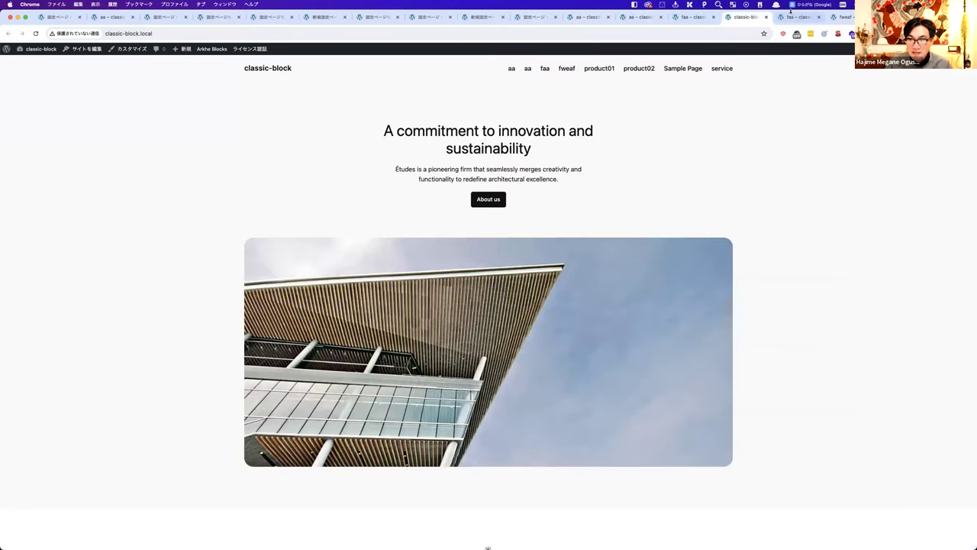
click(792, 17)
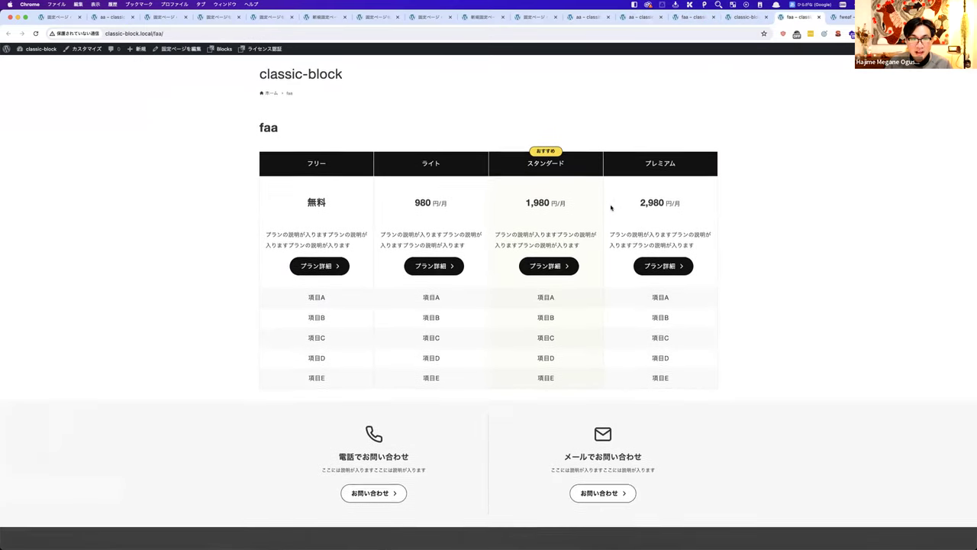
scroll(610, 205, down, 5)
scroll(610, 207, up, 5)
scroll(611, 207, down, 1)
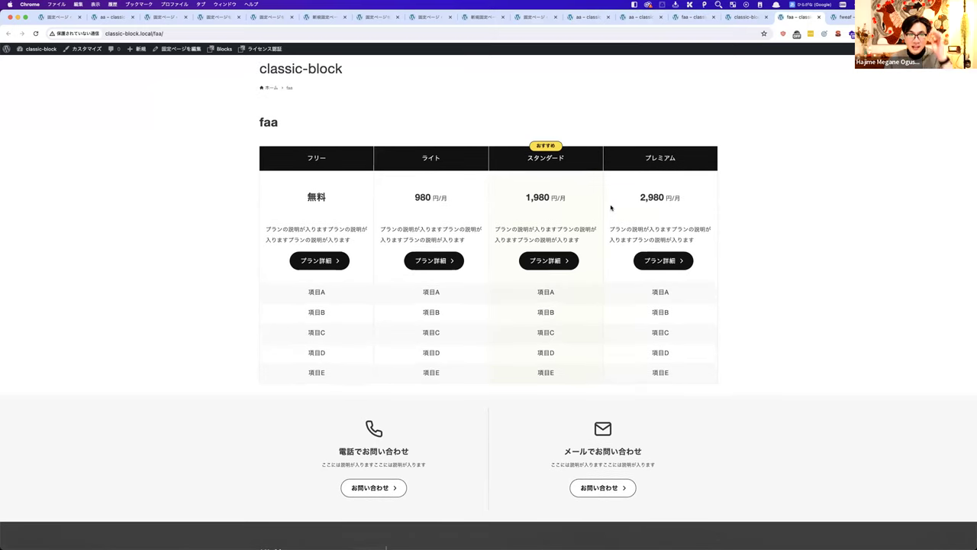
scroll(597, 276, down, 1)
scroll(598, 277, down, 3)
scroll(596, 274, up, 3)
scroll(467, 342, down, 5)
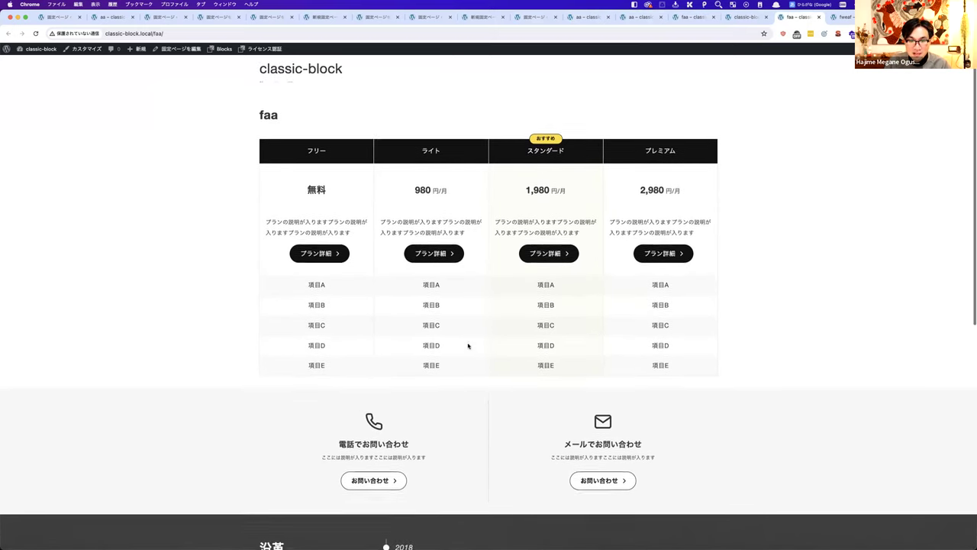
scroll(467, 343, up, 5)
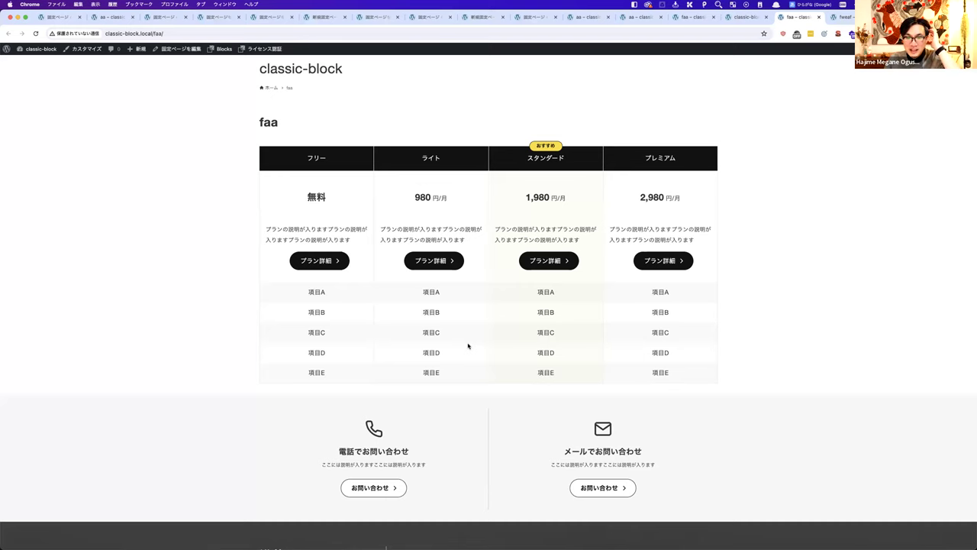
scroll(467, 343, down, 2)
scroll(468, 343, up, 2)
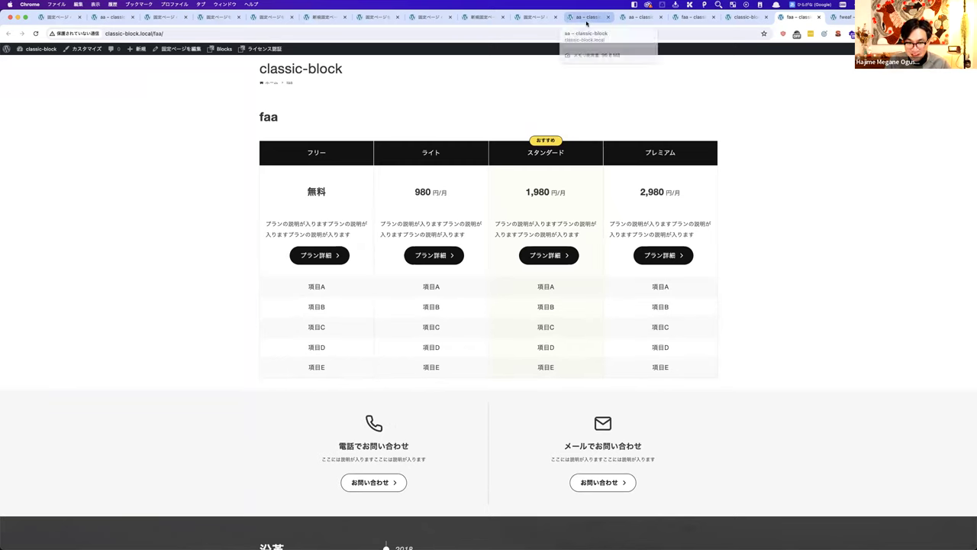
Step: Open the first aa page for editing and check its template options, keeping デフォルトテンプレート
click(586, 24)
click(183, 48)
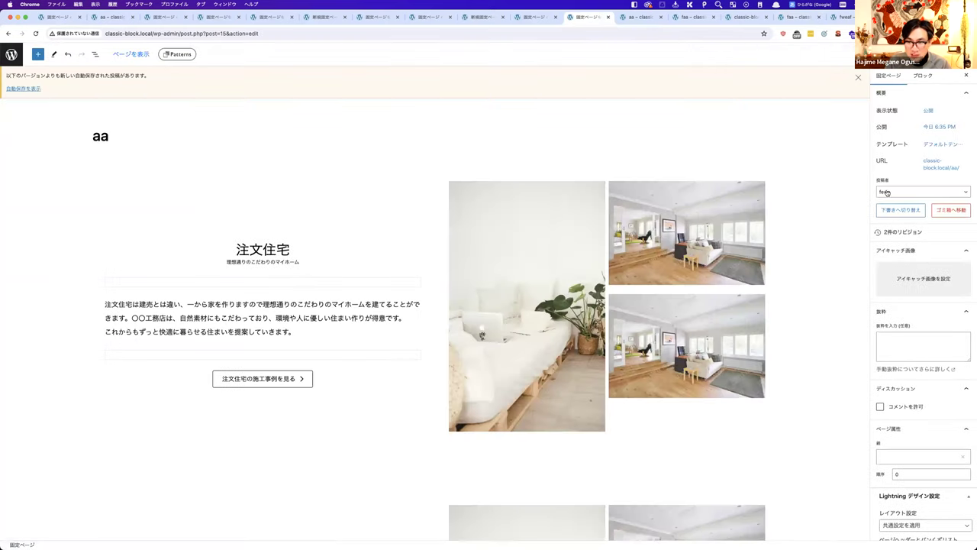
click(943, 145)
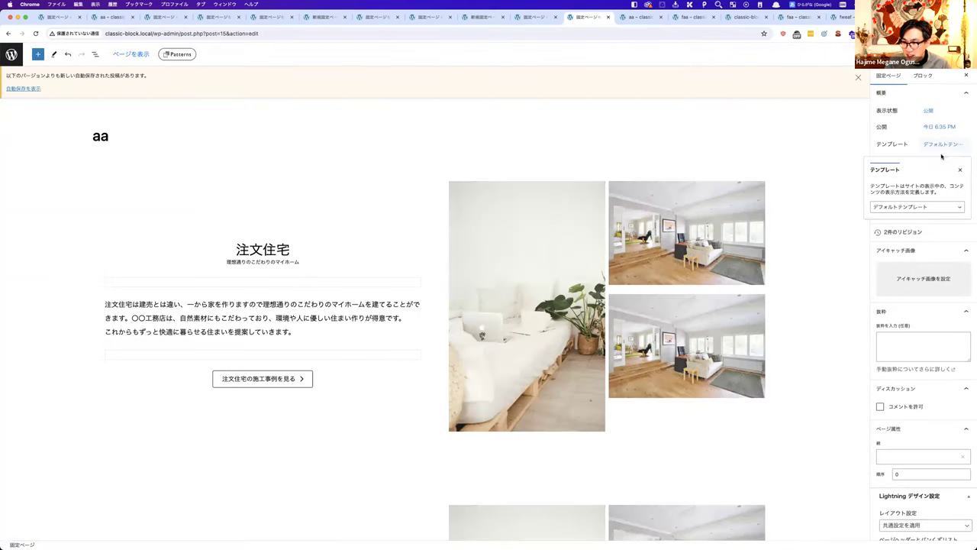
click(920, 208)
click(912, 209)
Step: Set the aa page's Lightning レイアウト設定 to 1 カラム, update the page and view it on the site
scroll(920, 391, down, 3)
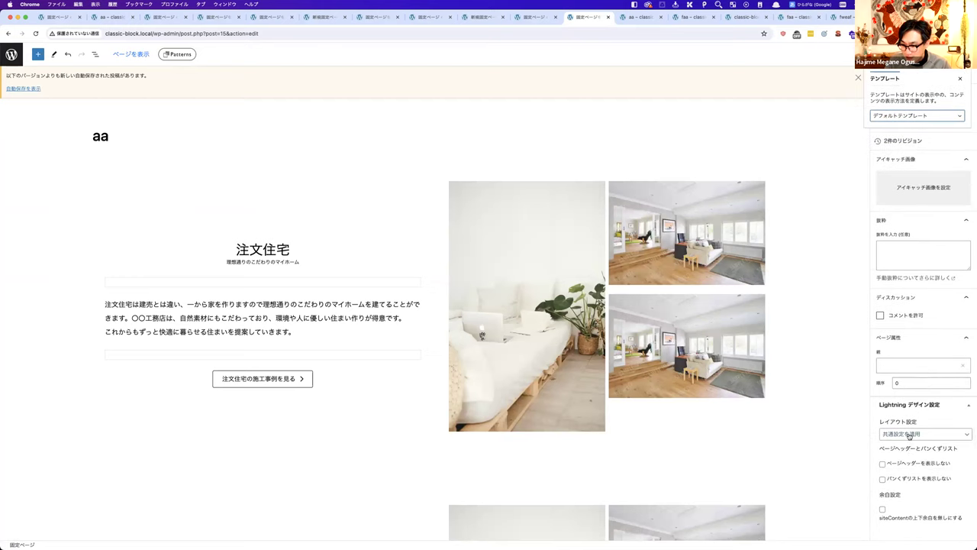
click(908, 433)
click(896, 451)
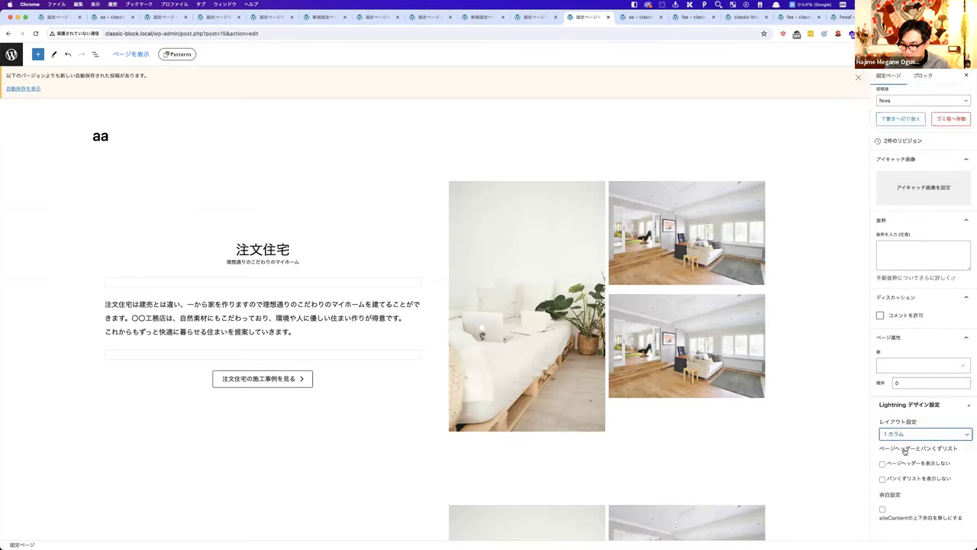
click(925, 53)
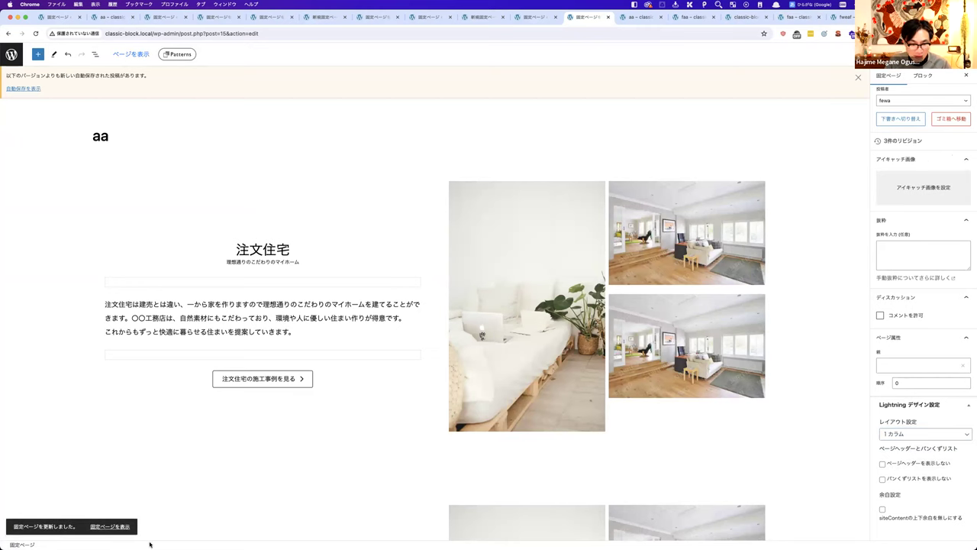
click(113, 527)
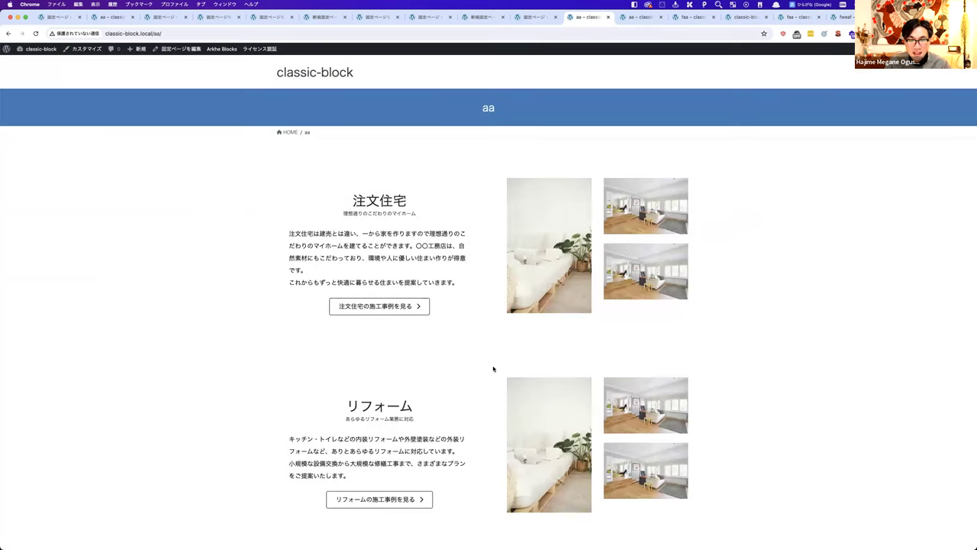
Step: Examine the published aa page's 注文住宅, リフォーム and リノベーション sections in the one-column layout, enlarged for closer reading
scroll(493, 369, down, 5)
scroll(493, 369, up, 2)
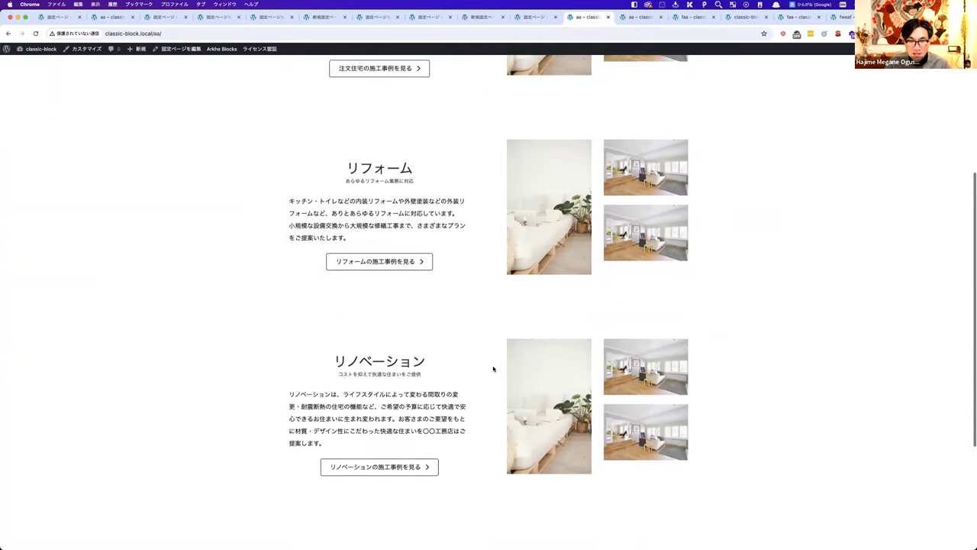
scroll(493, 369, up, 3)
scroll(433, 242, up, 3)
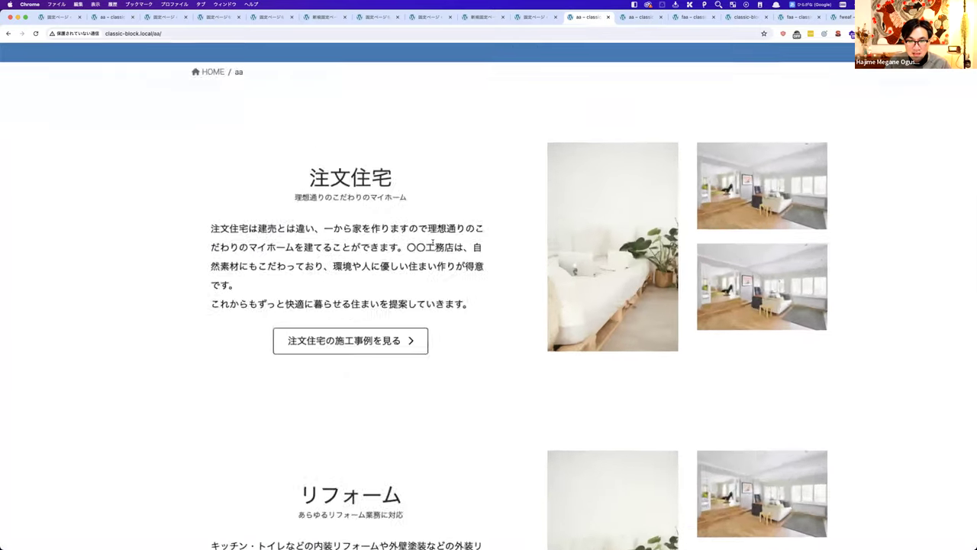
scroll(433, 243, down, 5)
scroll(433, 244, up, 2)
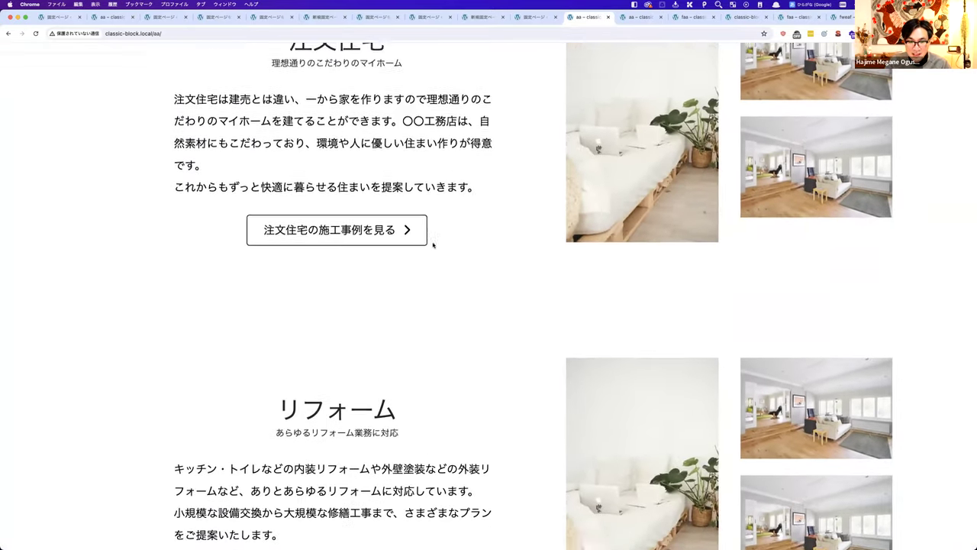
scroll(433, 244, down, 4)
scroll(359, 228, down, 3)
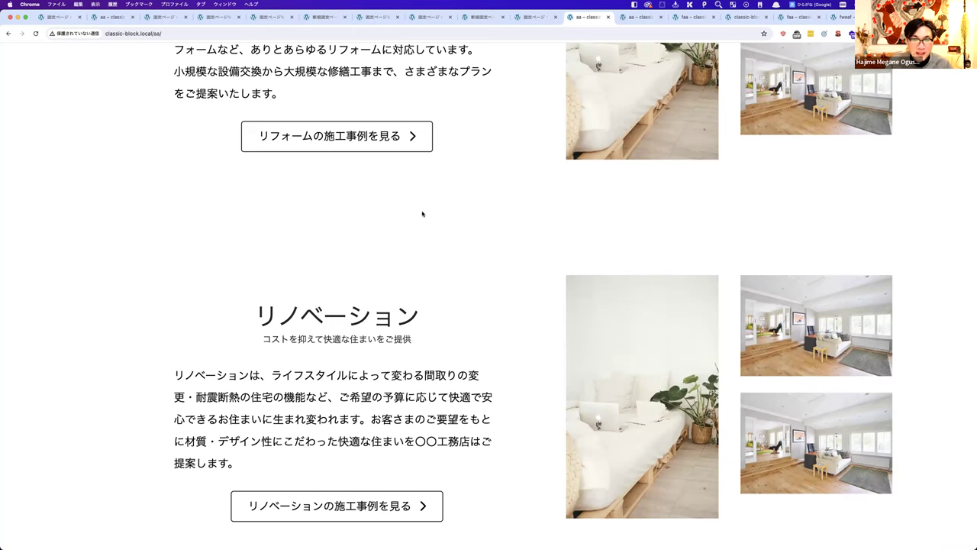
key(super+0)
scroll(428, 191, up, 5)
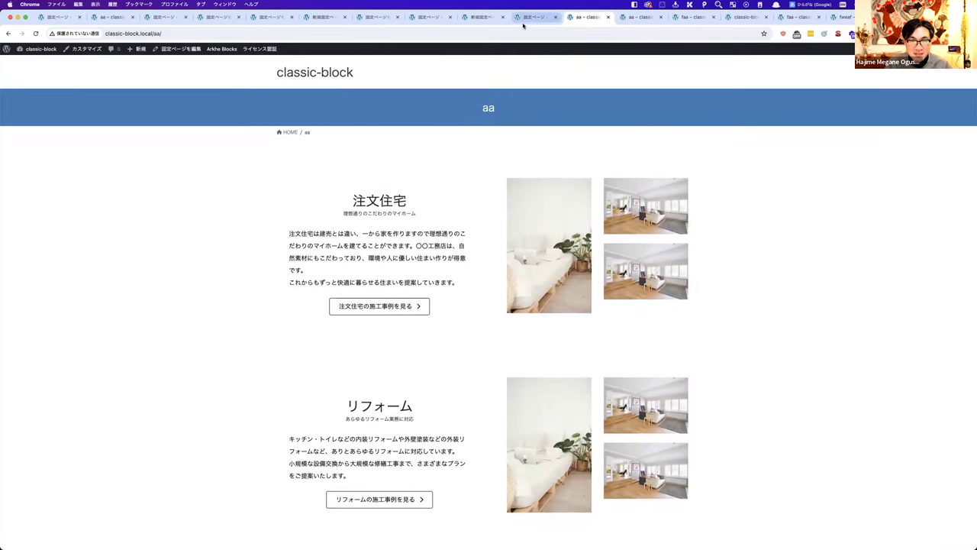
Step: Return to the site's admin and activate the VK Block Patterns plugin among the installed plugins
click(526, 18)
click(145, 68)
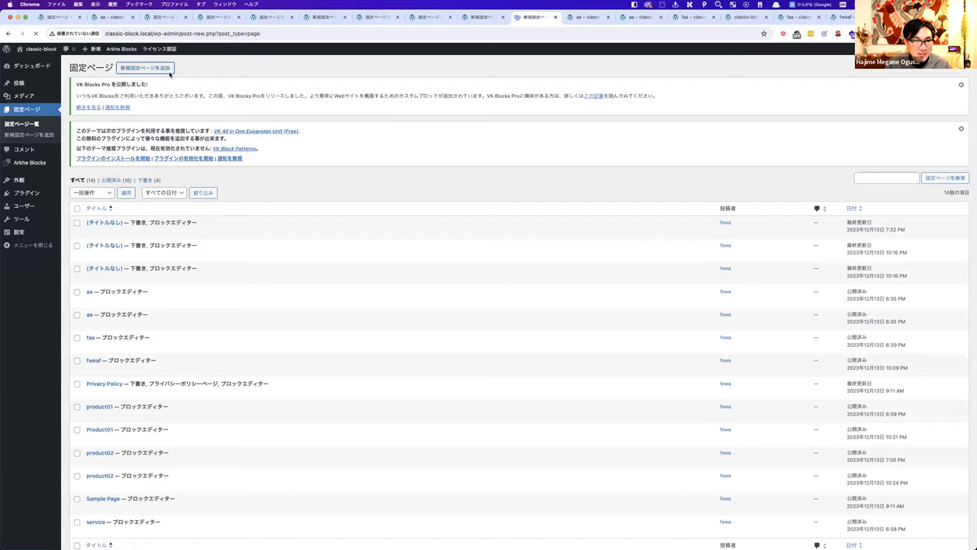
click(11, 54)
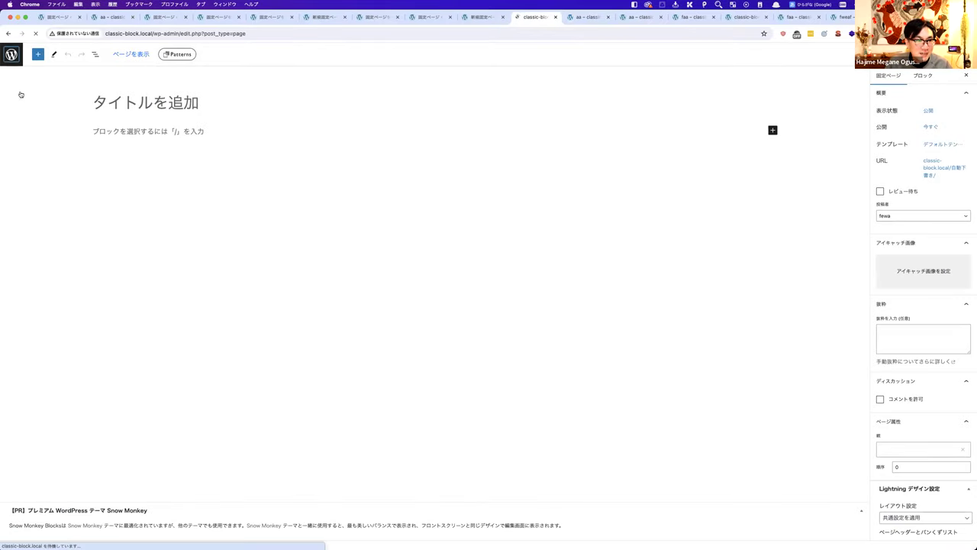
click(24, 187)
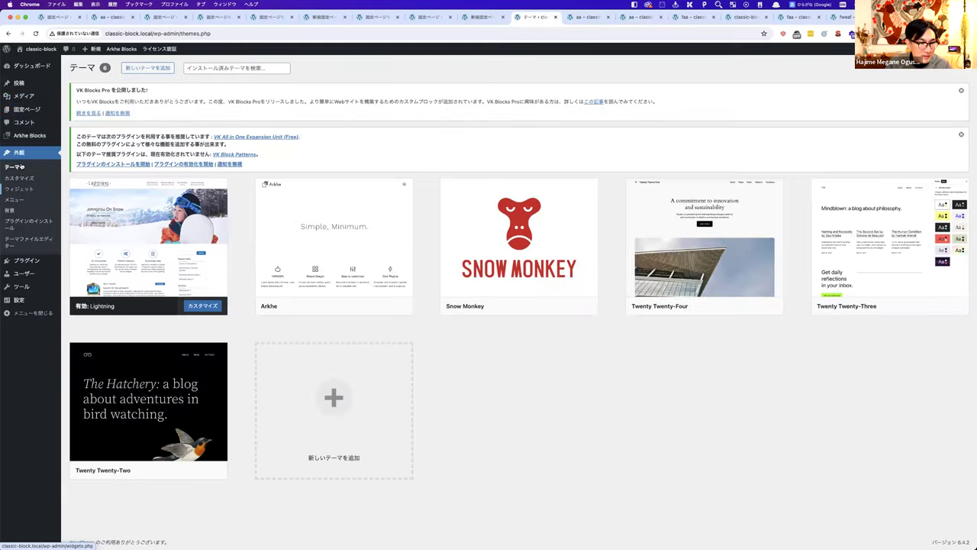
click(34, 261)
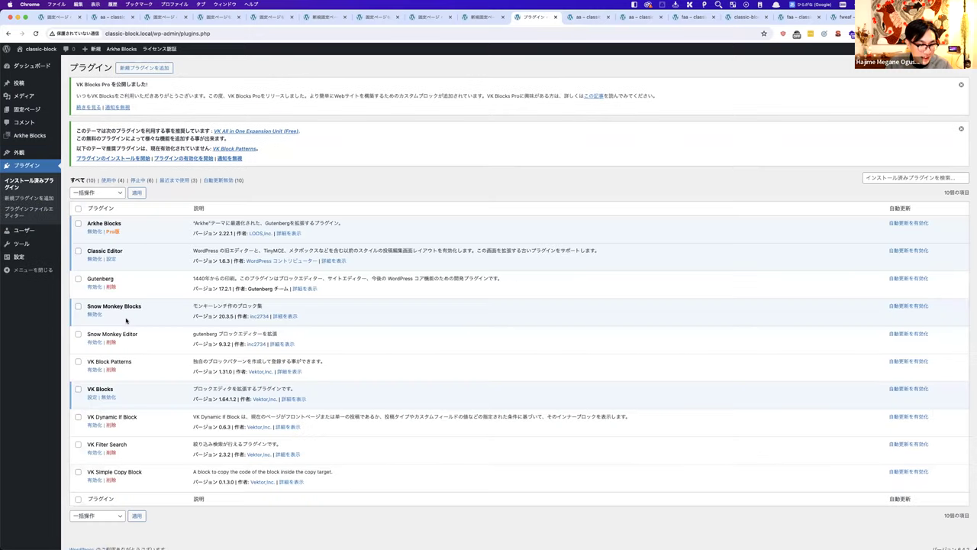
click(95, 370)
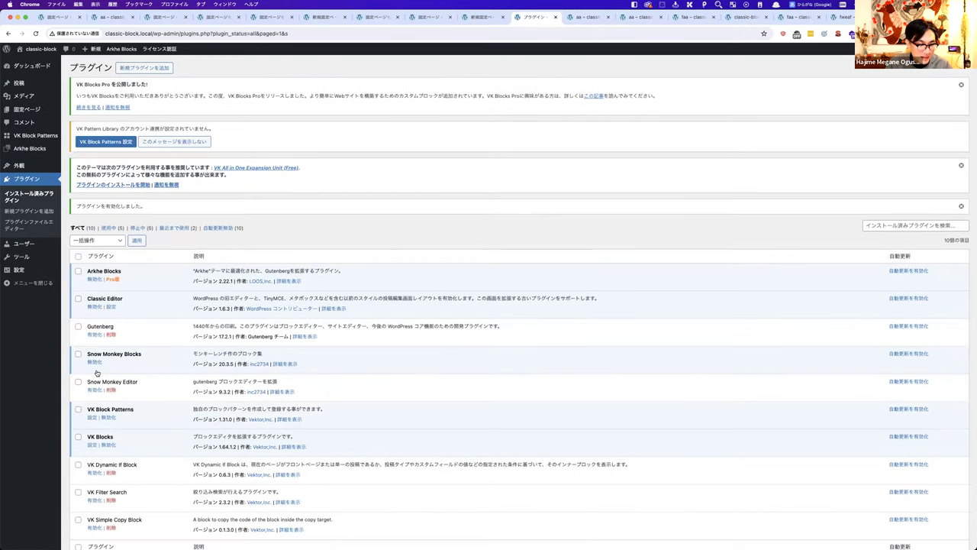